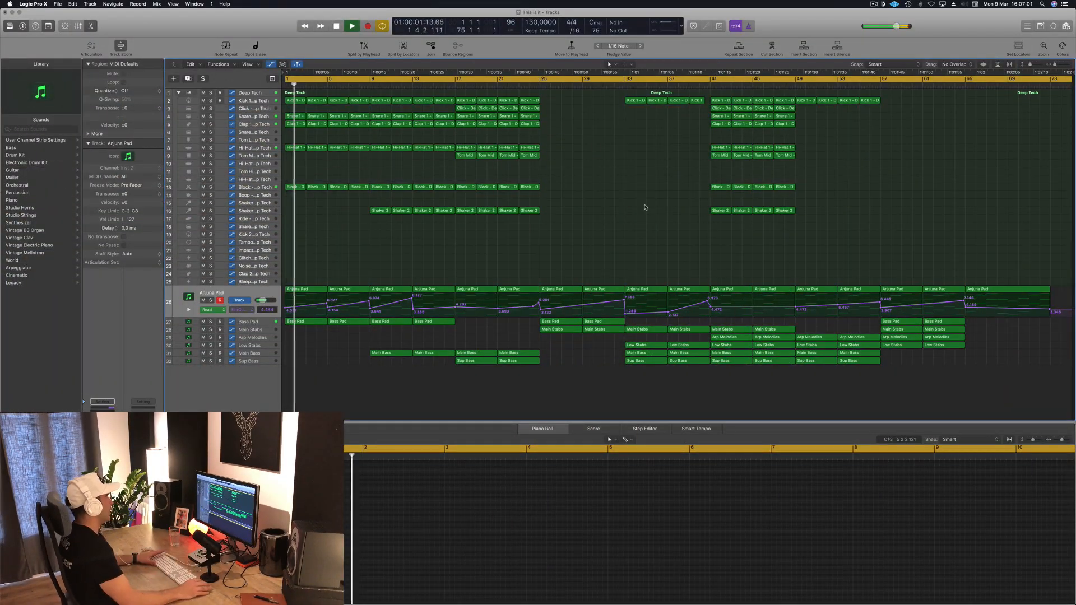
Listen through the arrangement, jumping to bars 17 and 41 and highlighting the Sup Bass and Main Bass tracks along the way
key(space)
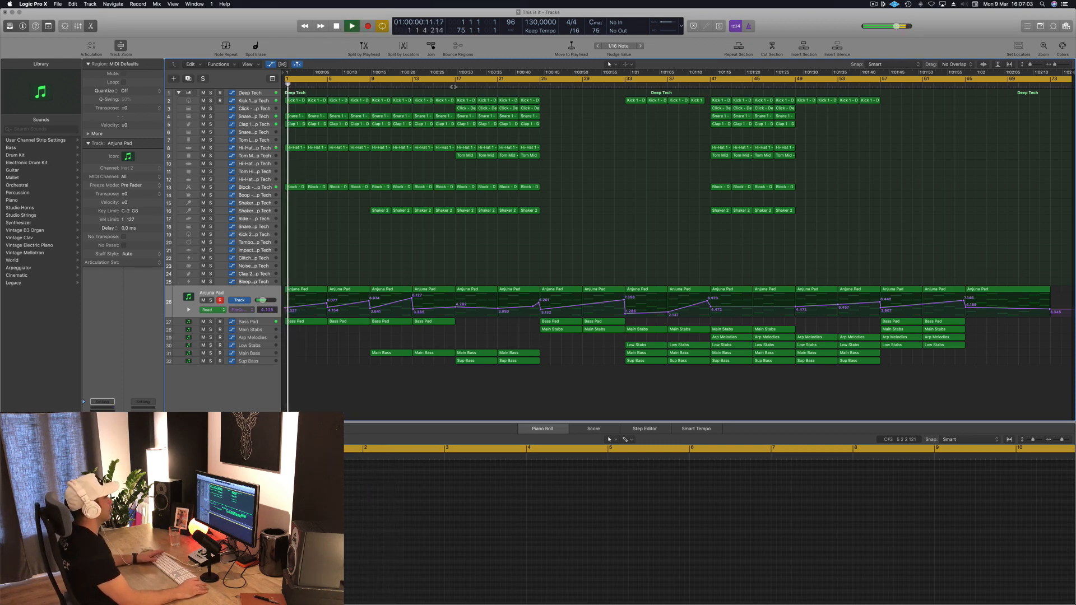
click(455, 85)
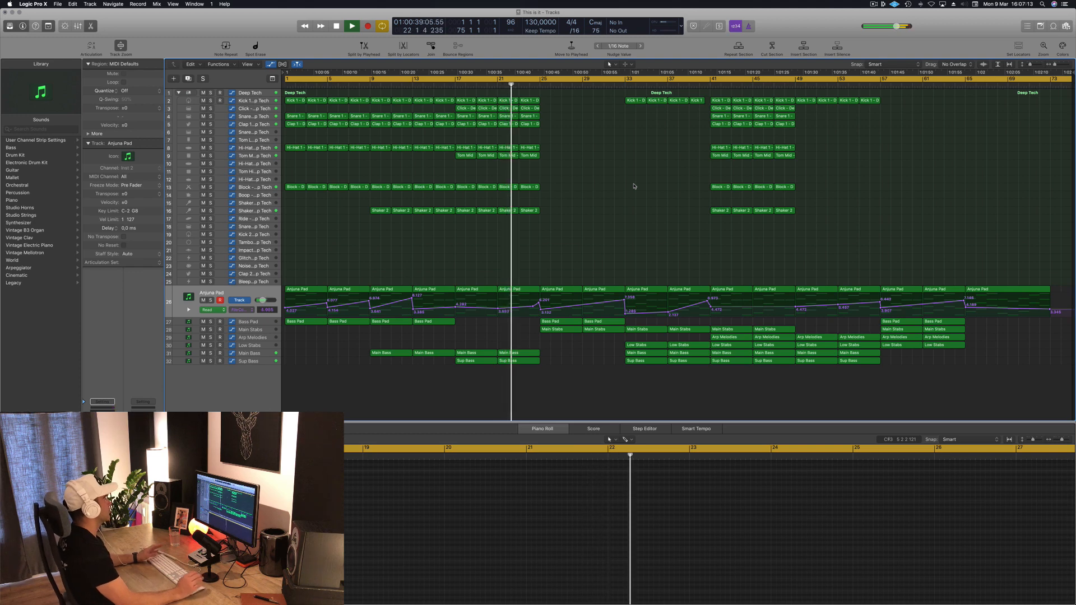
click(272, 364)
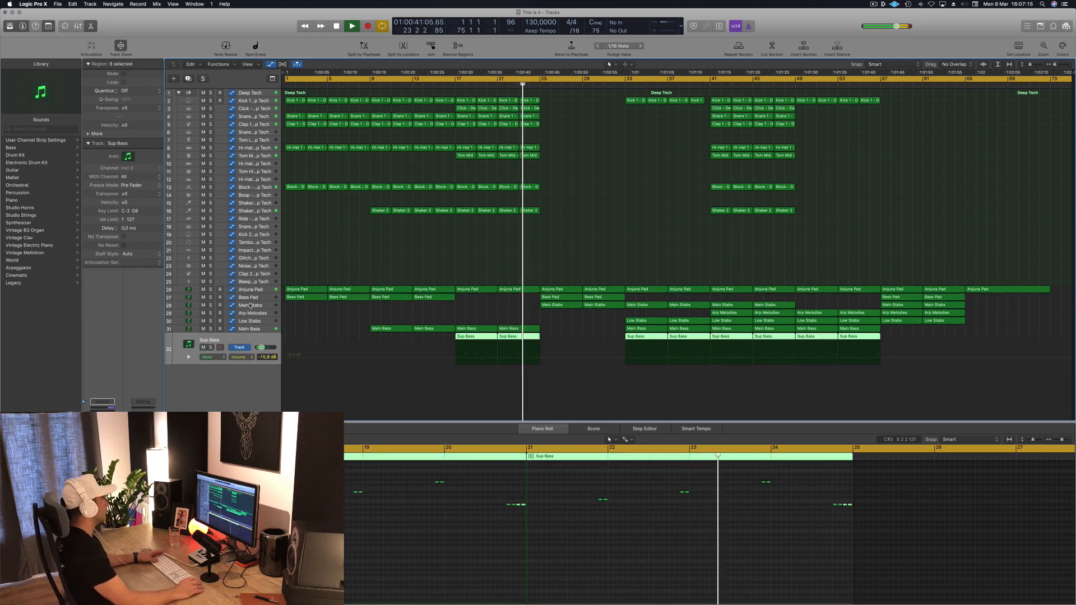
click(254, 329)
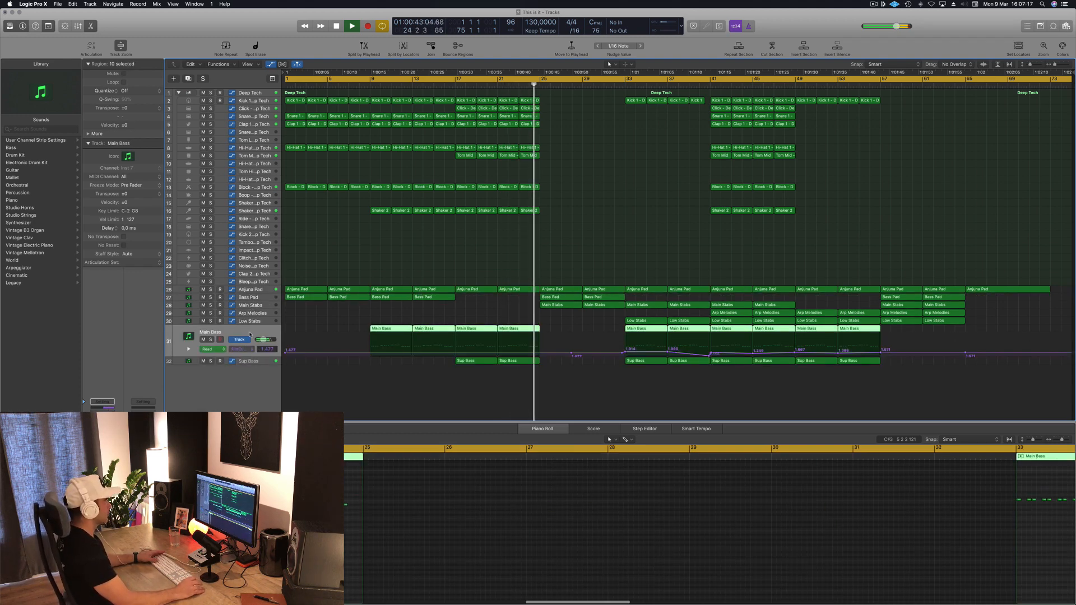
click(451, 237)
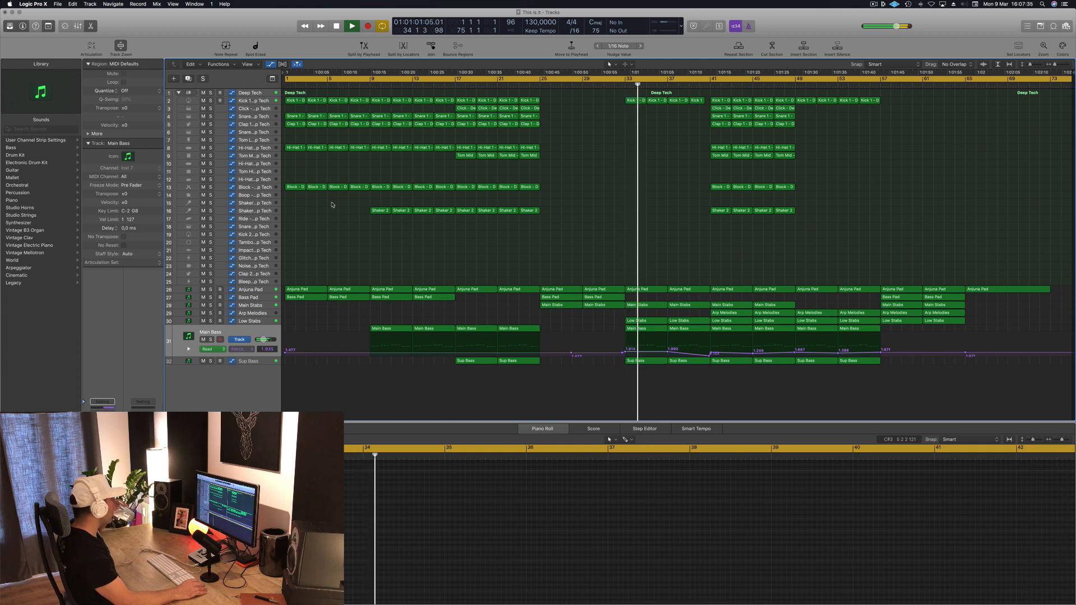
click(709, 87)
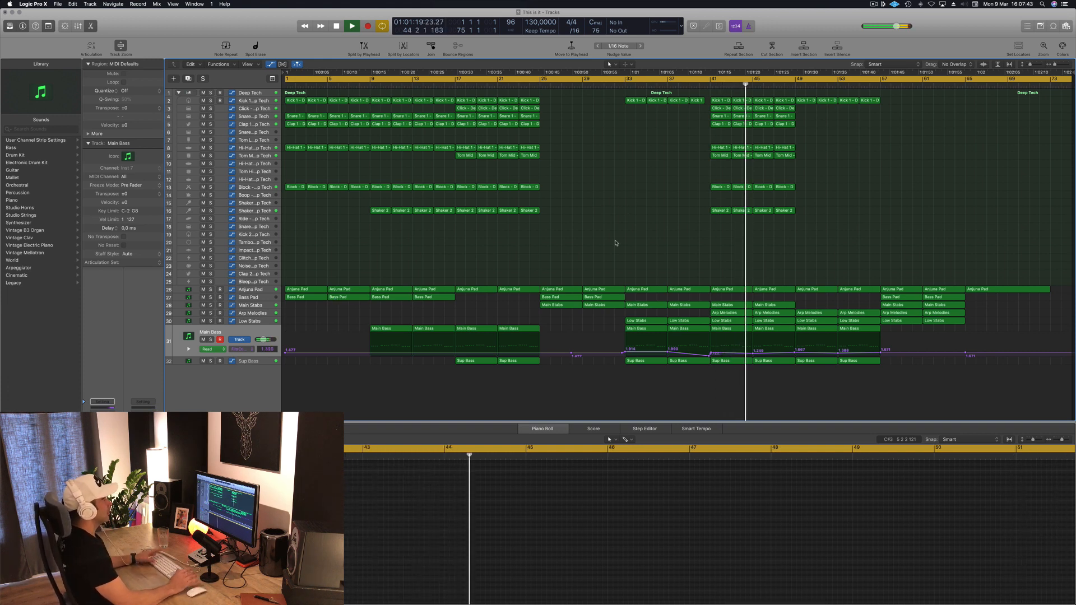
key(space)
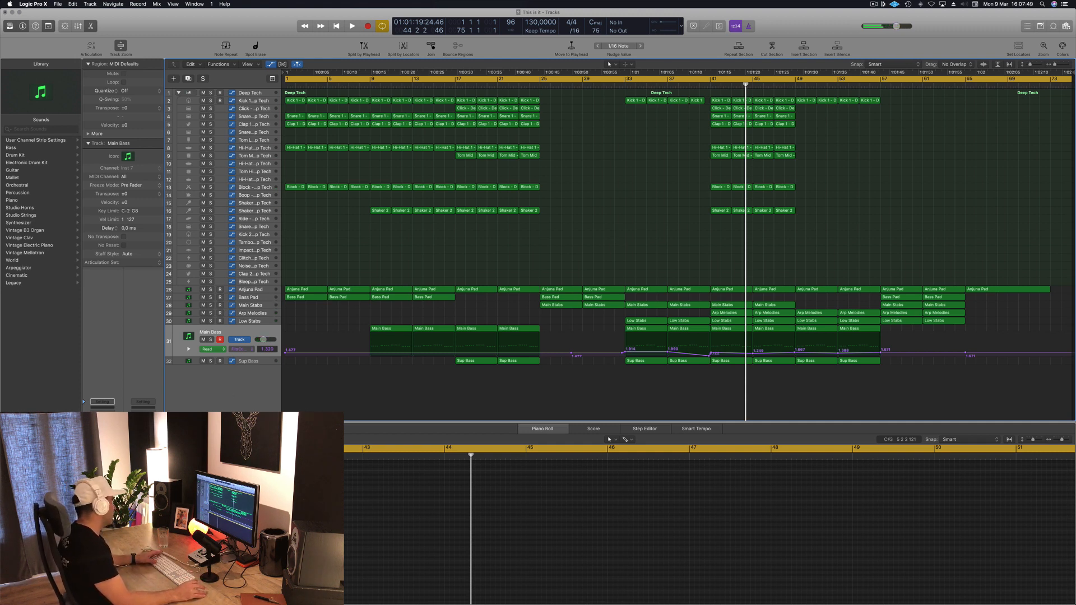
Replay the arrangement's beginning and the section at bar 17, finishing with the opening again
key(Return)
key(space)
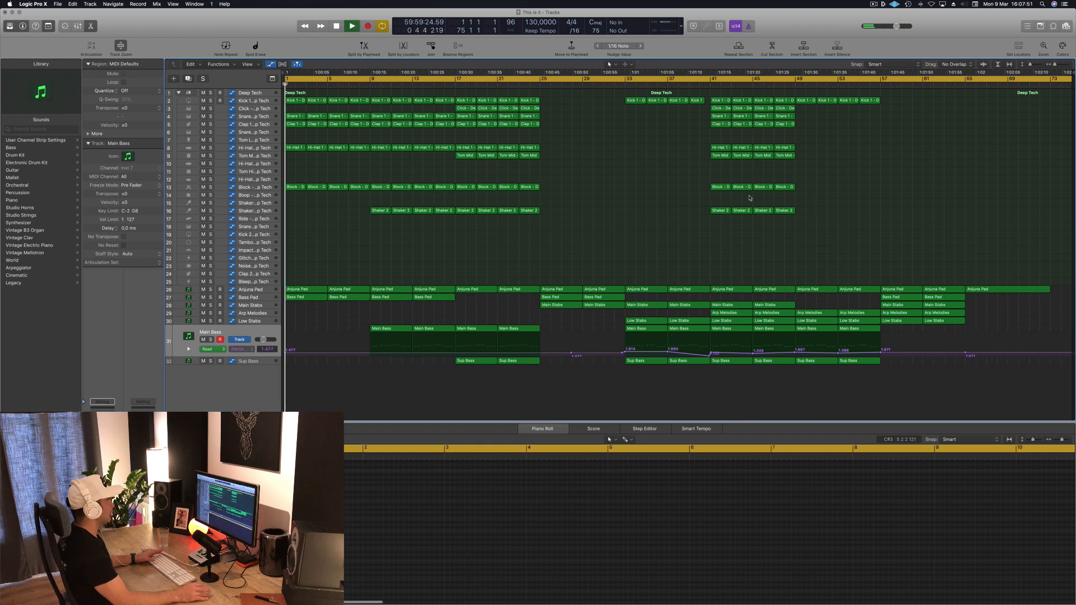
click(451, 86)
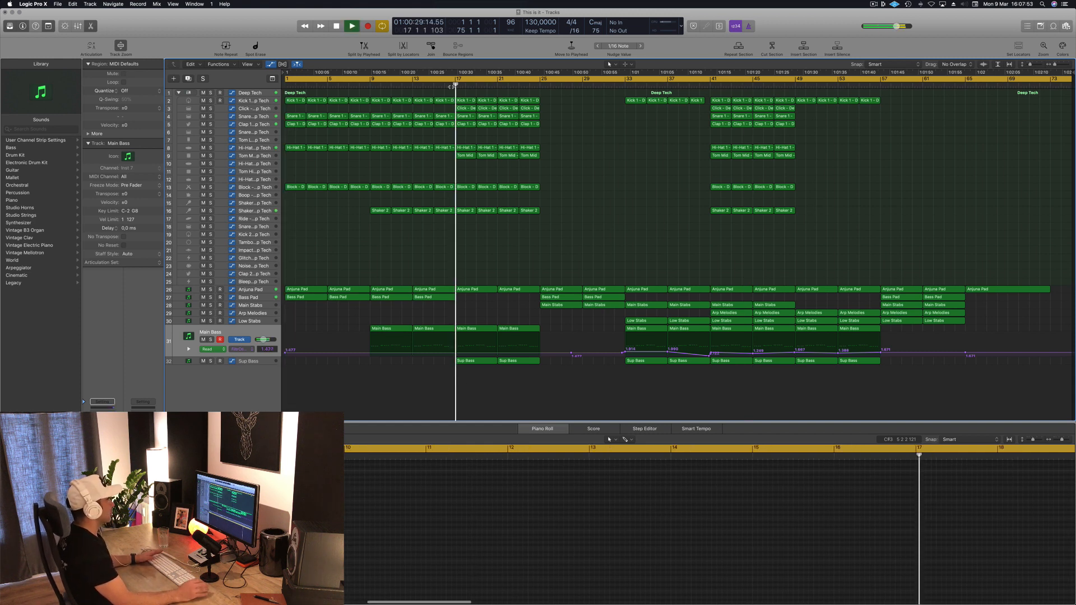
key(space)
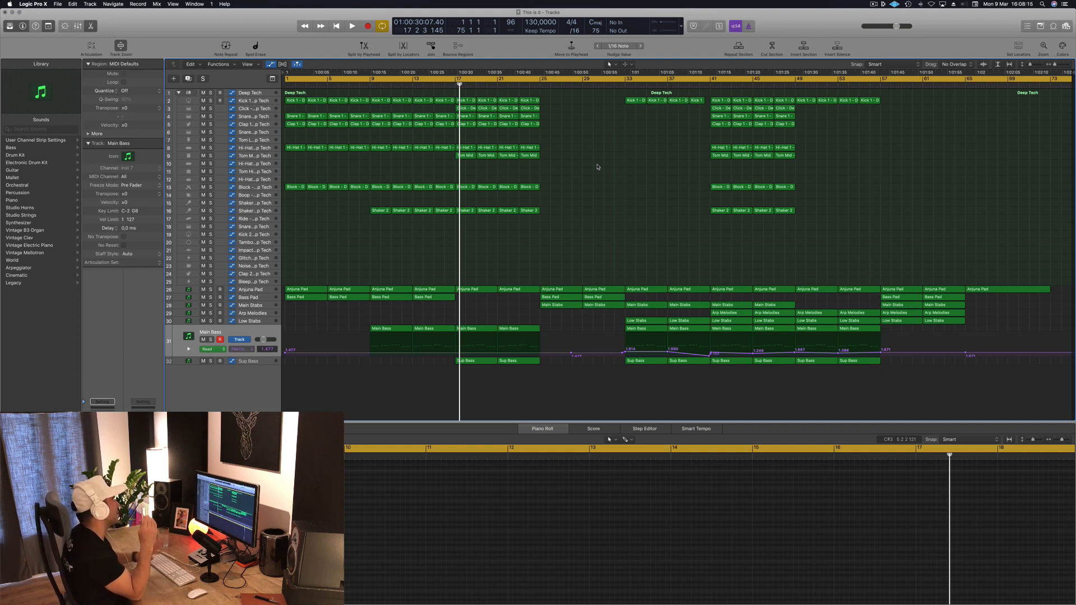
key(Return)
key(space)
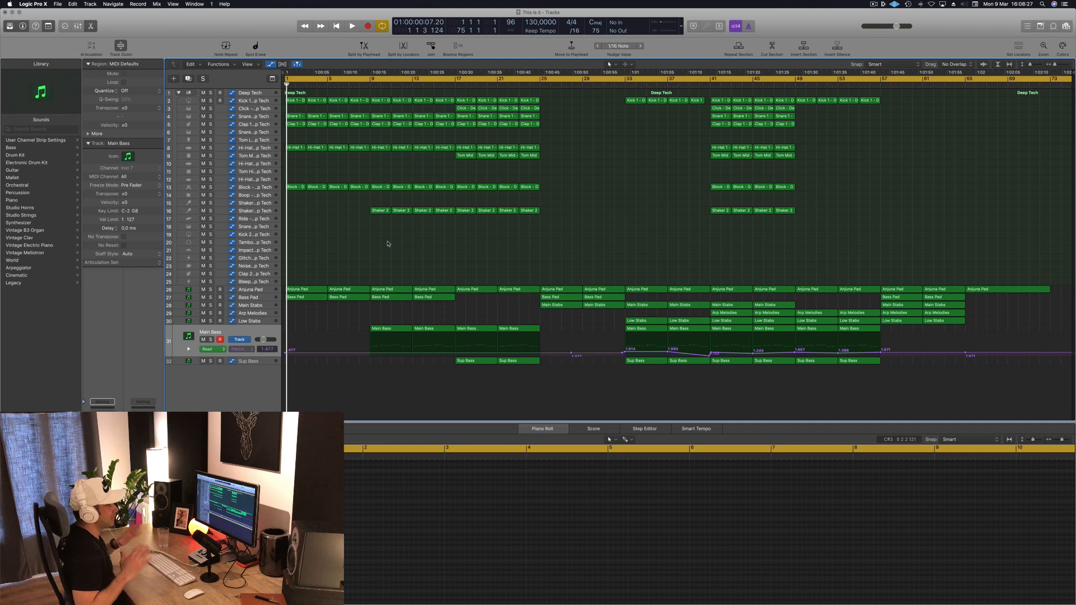
Examine the drum, bus and synth channel strips in the mixer during playback, briefly soloing the Deep Tech drum track
key(x)
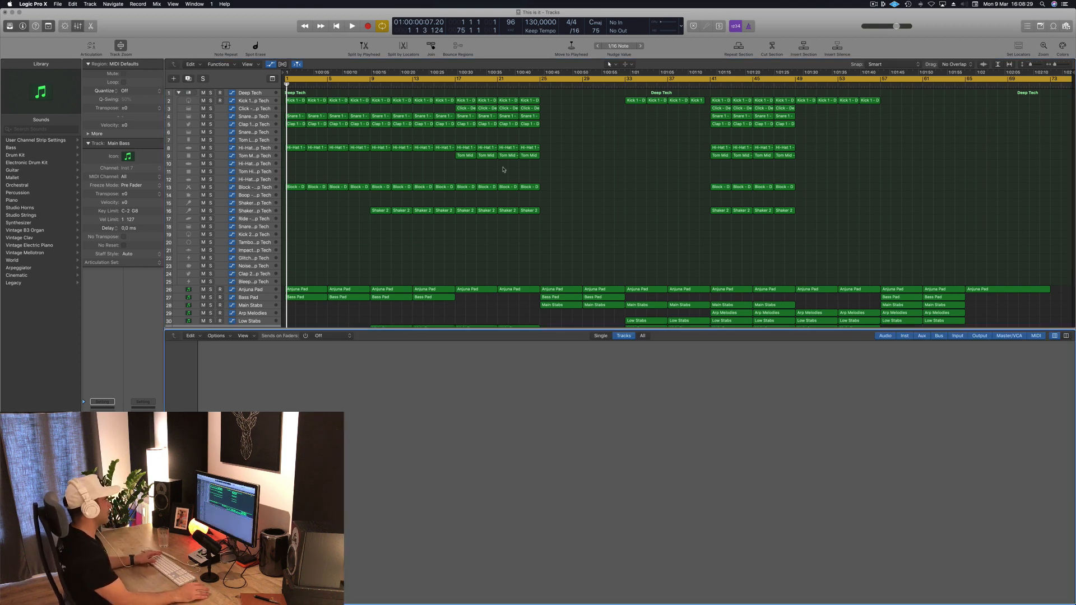
key(space)
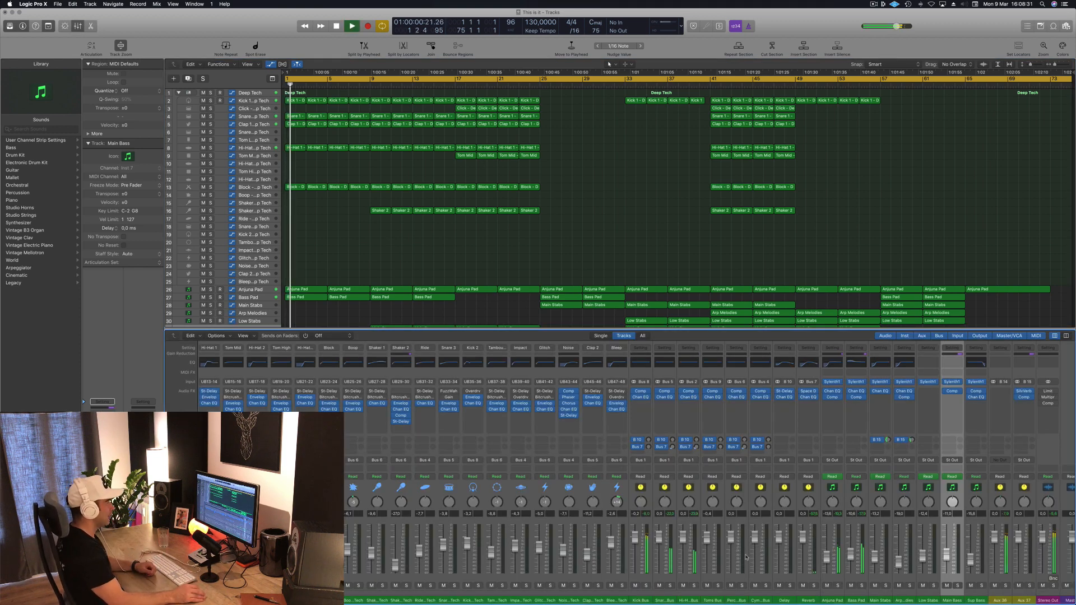
scroll(784, 556, left, 3)
scroll(783, 556, left, 2)
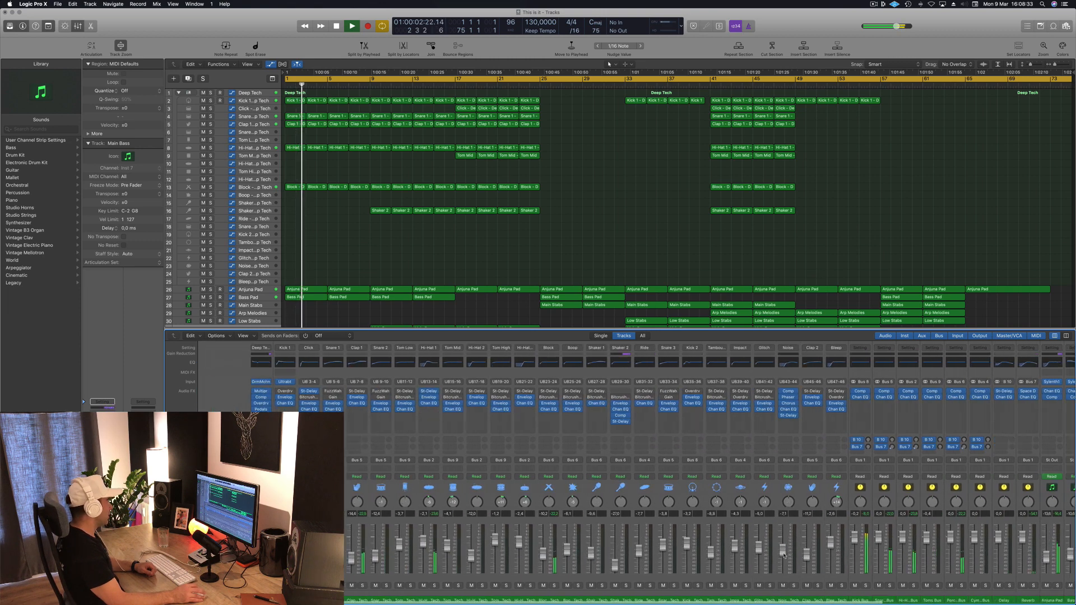
scroll(845, 556, right, 2)
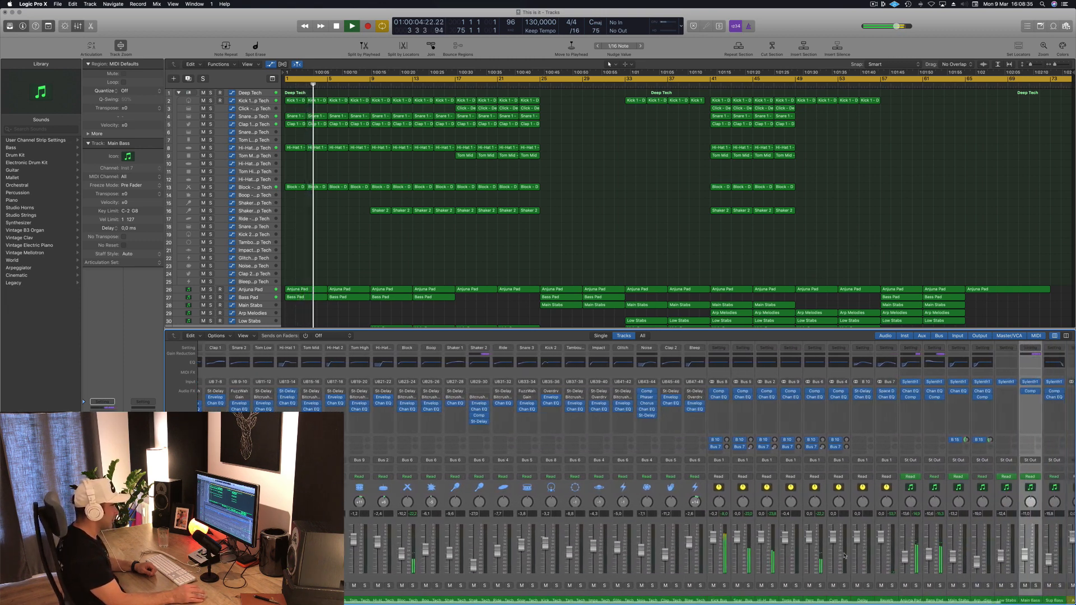
scroll(848, 562, left, 4)
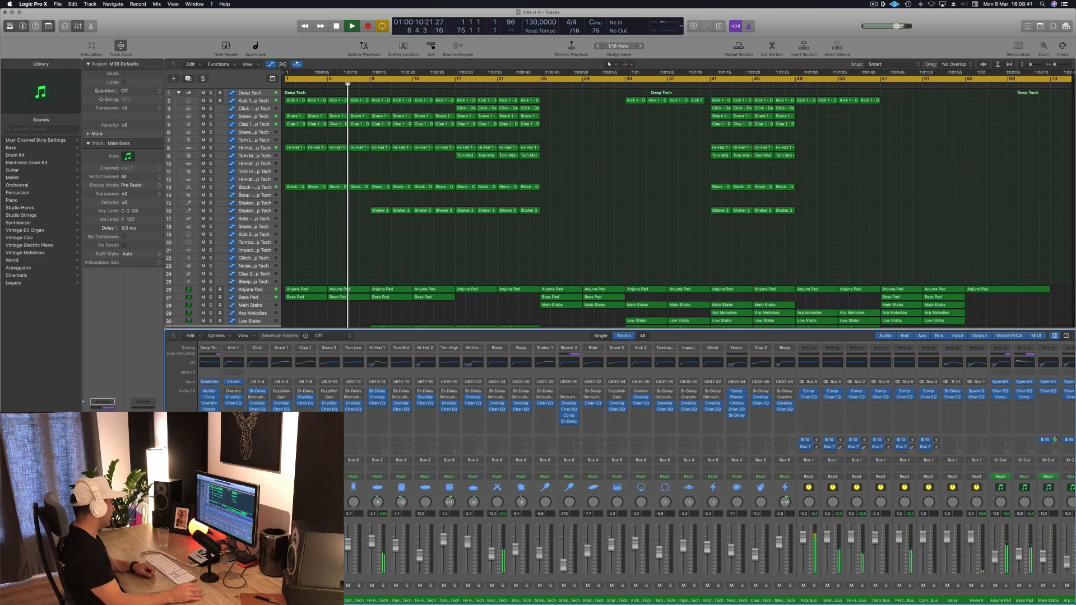
key(s)
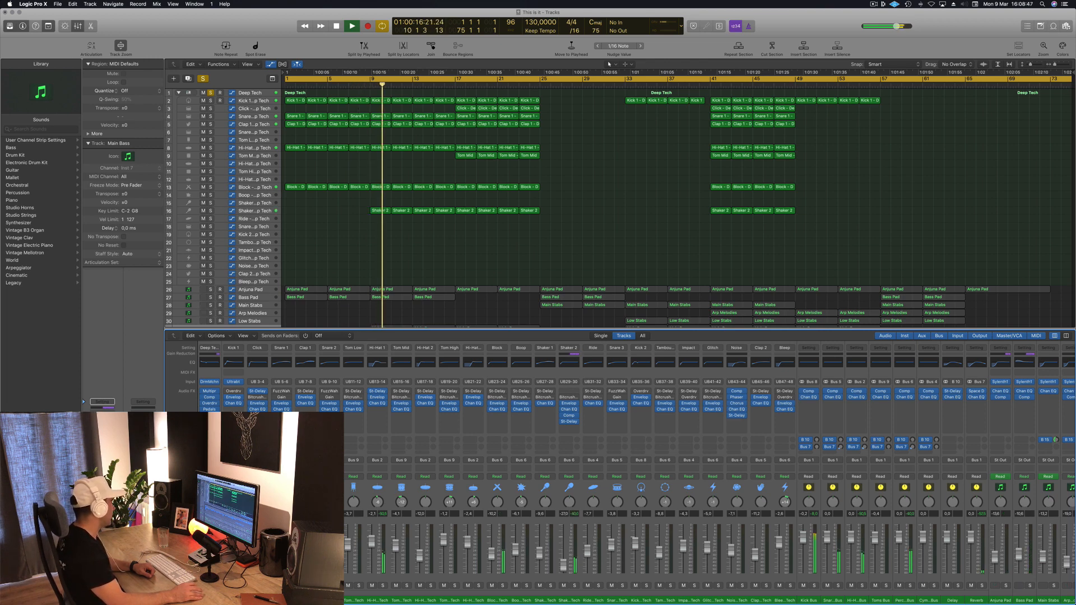
key(s)
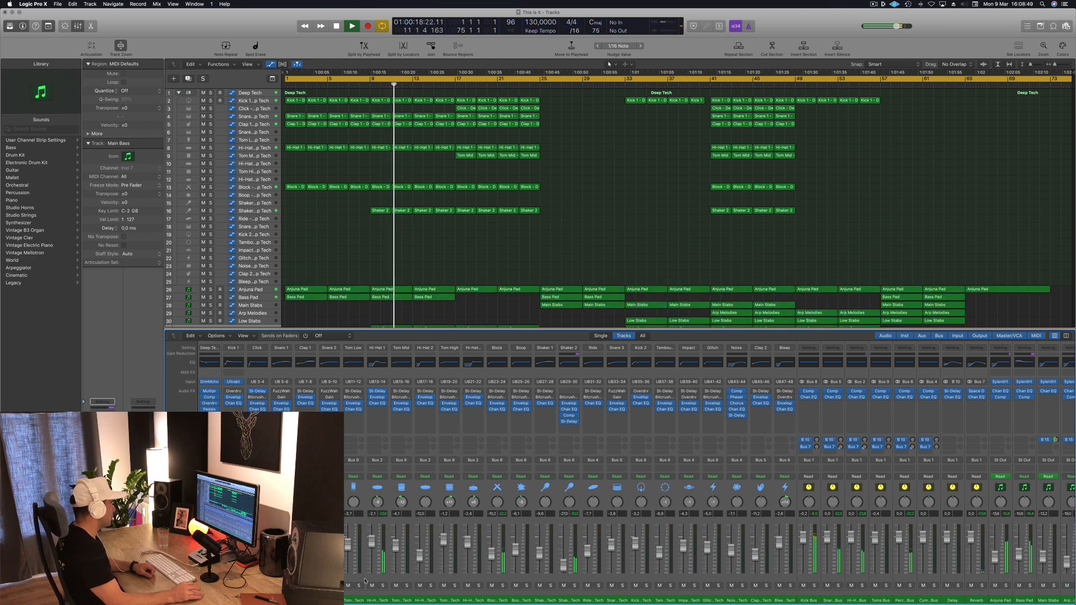
scroll(848, 568, right, 3)
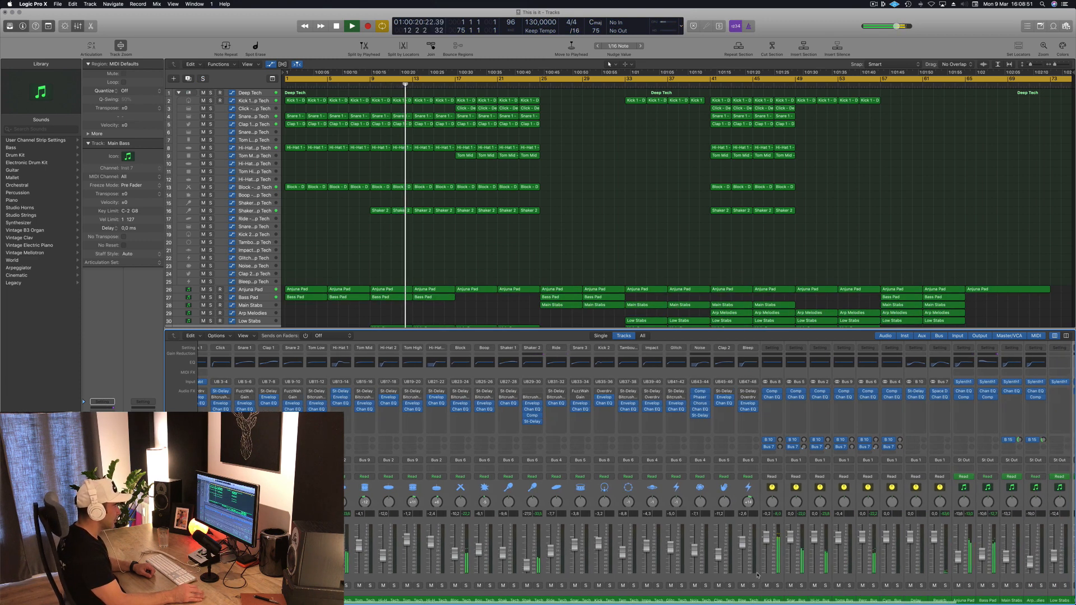
scroll(848, 567, right, 2)
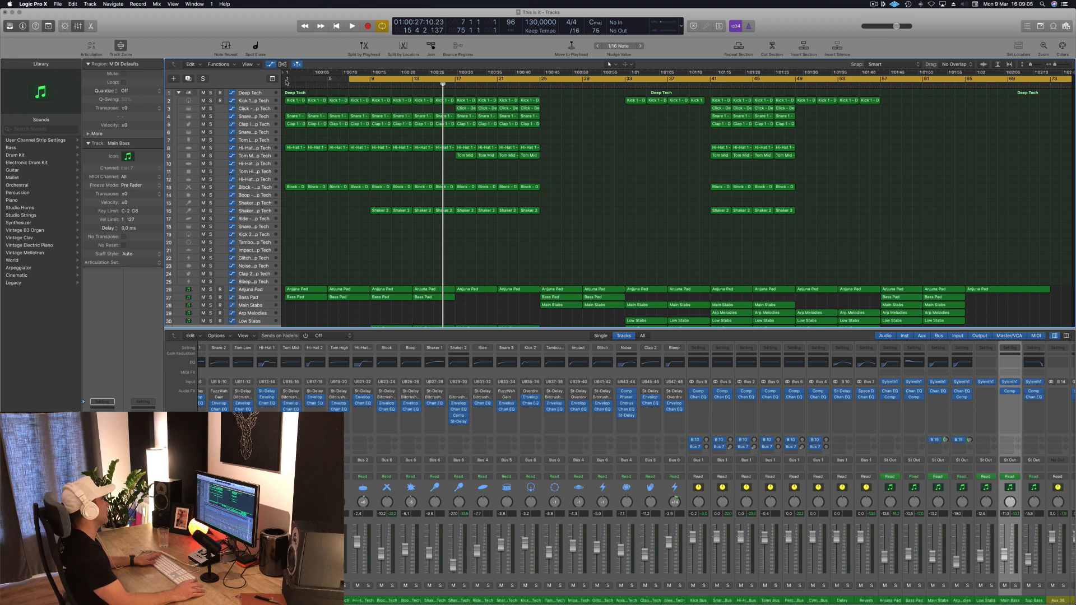
Set the cycle range from bar 1 to bar 9 and play the loop from its start
drag(288, 81, 368, 84)
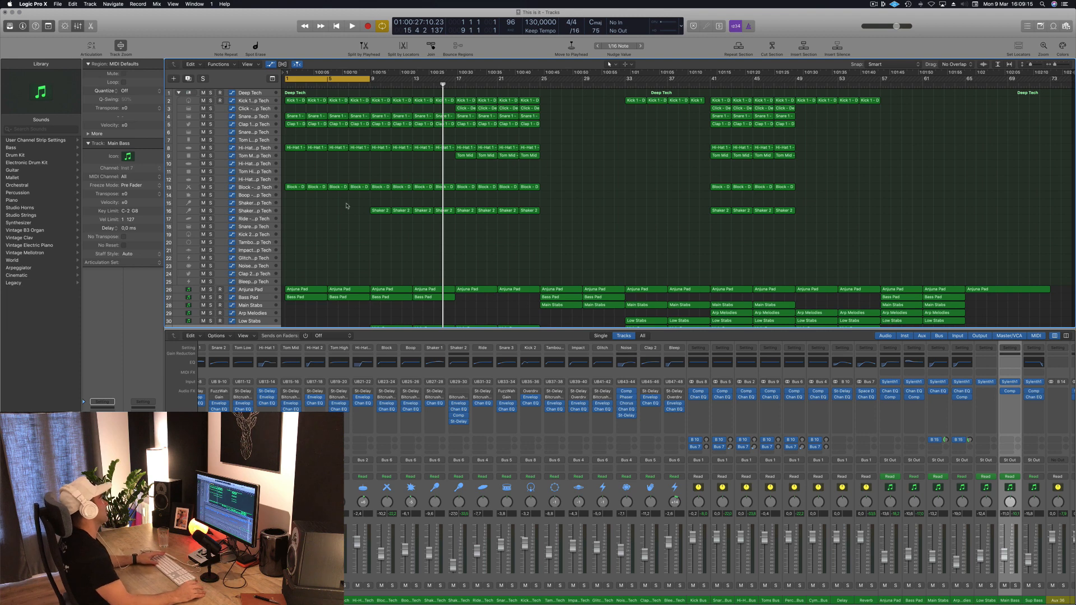
key(space)
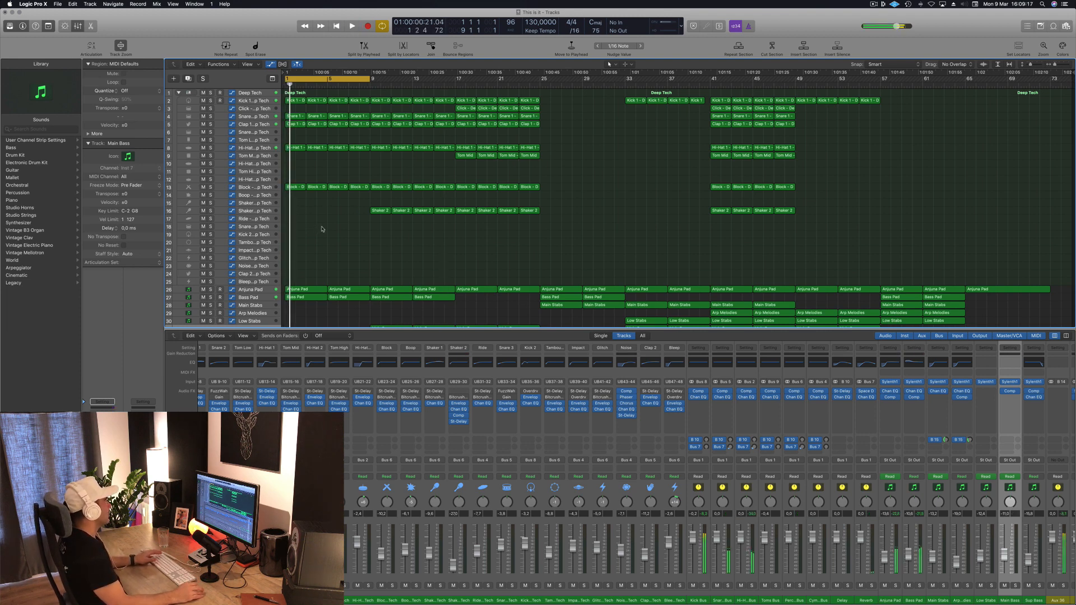
scroll(322, 227, right, 2)
scroll(322, 228, down, 3)
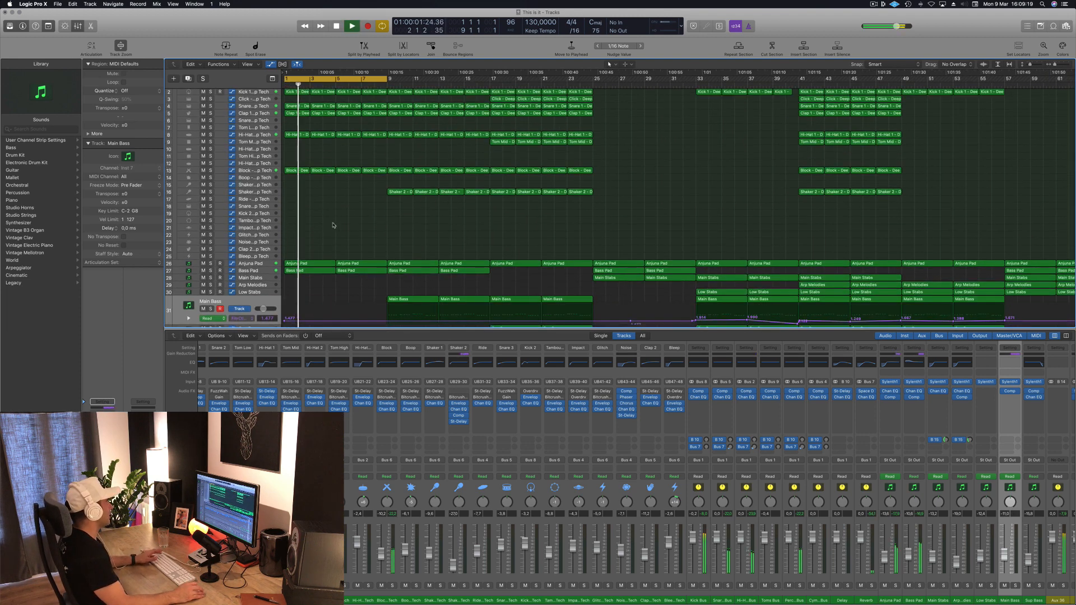
scroll(337, 219, up, 2)
key(Return)
key(space)
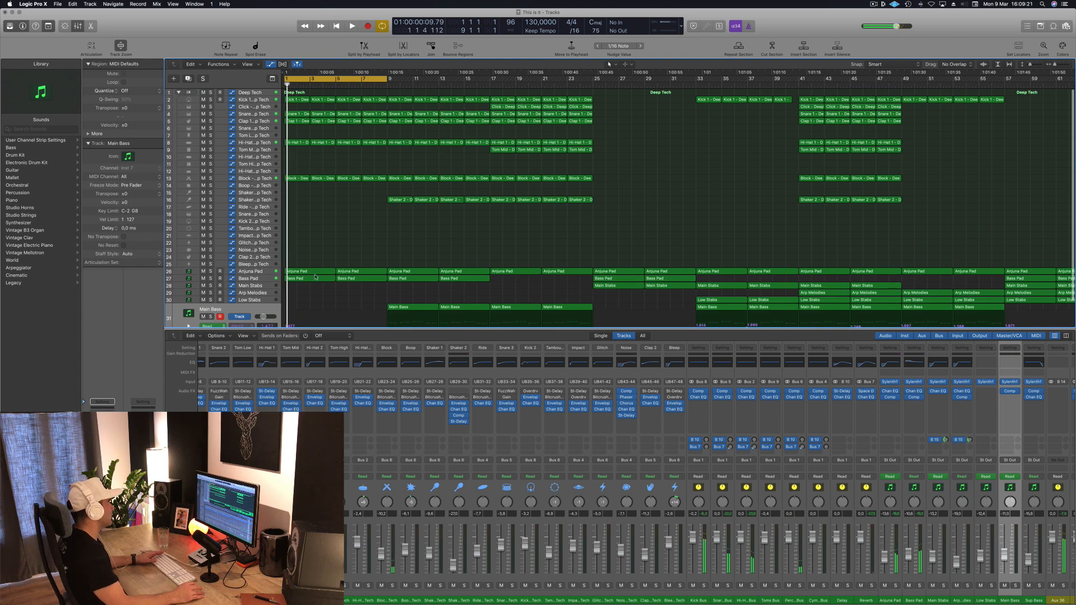
Audition the Anjuna Pad track, delete its two regions between bars 1 and 9, and play the loop without them
click(252, 276)
key(a)
key(space)
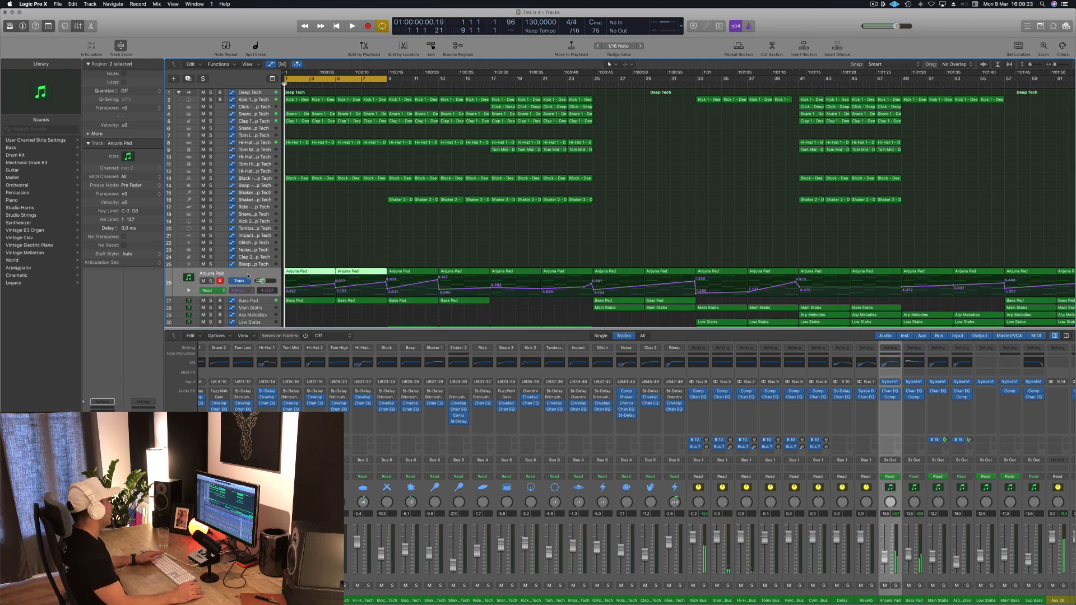
click(210, 281)
click(211, 281)
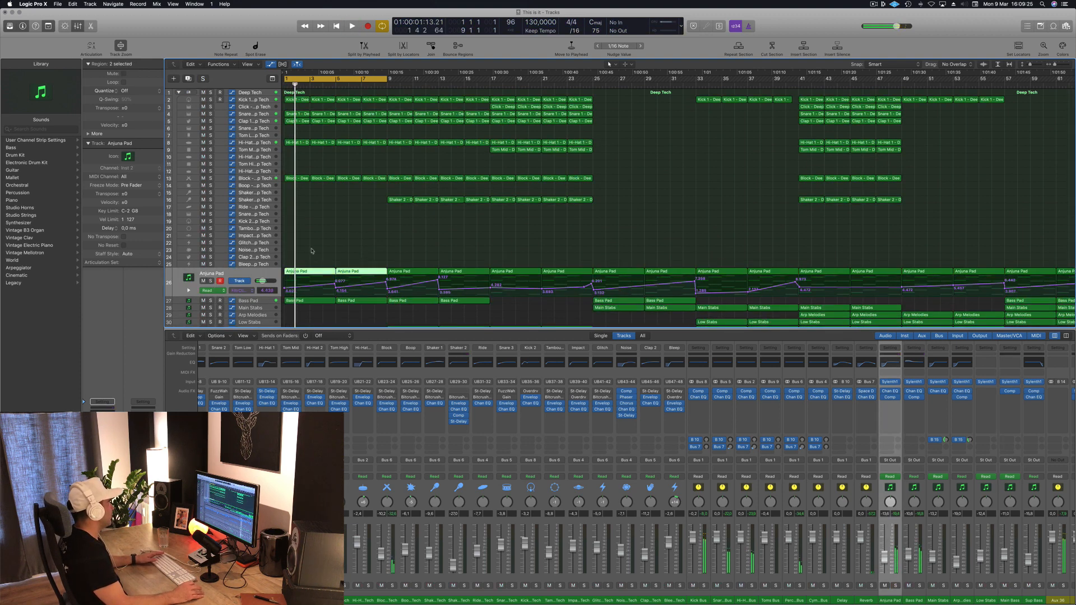
key(space)
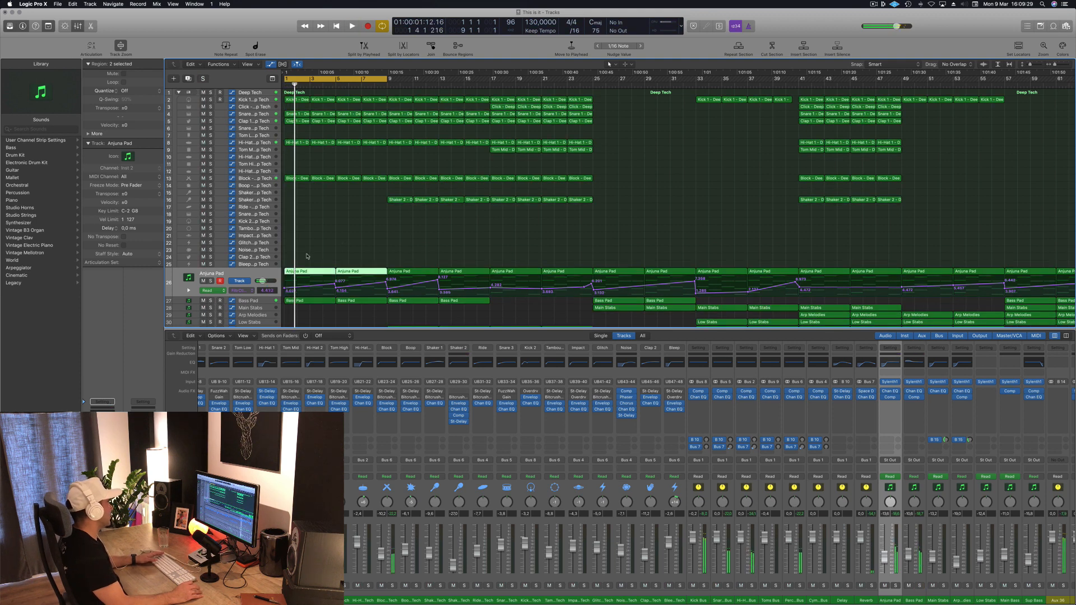
key(Delete)
key(space)
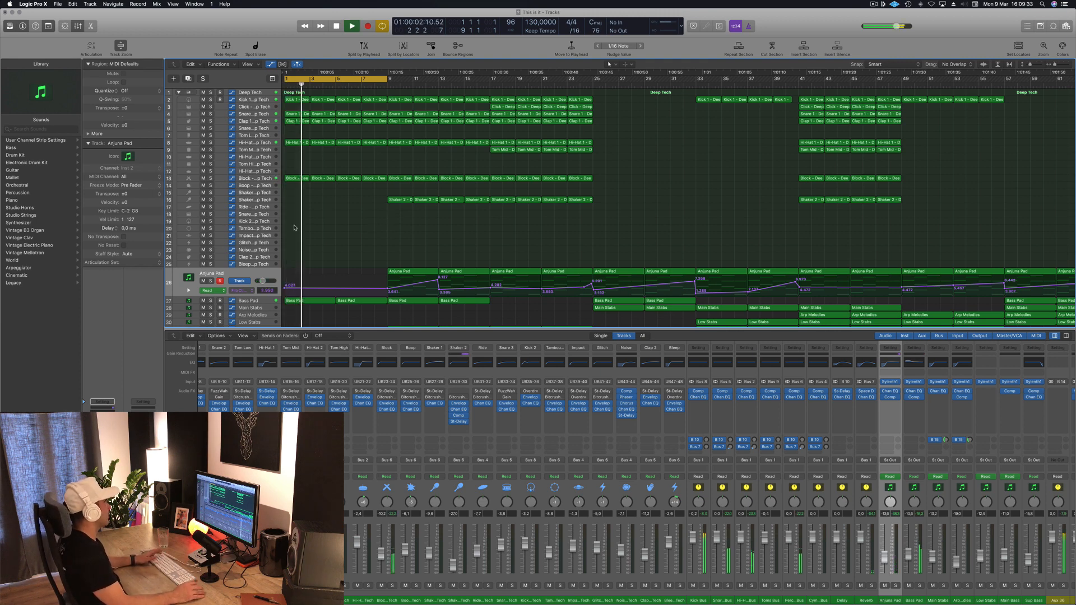
key(space)
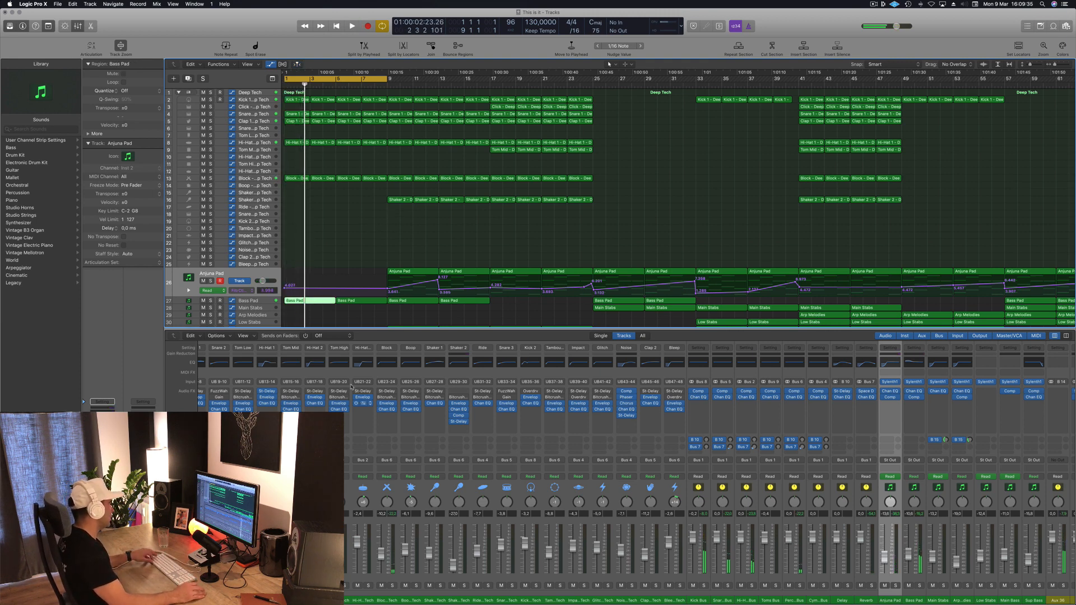
Open the first Bass Pad region in the Piano Roll and delete its notes in bars 2 to 4
double_click(312, 303)
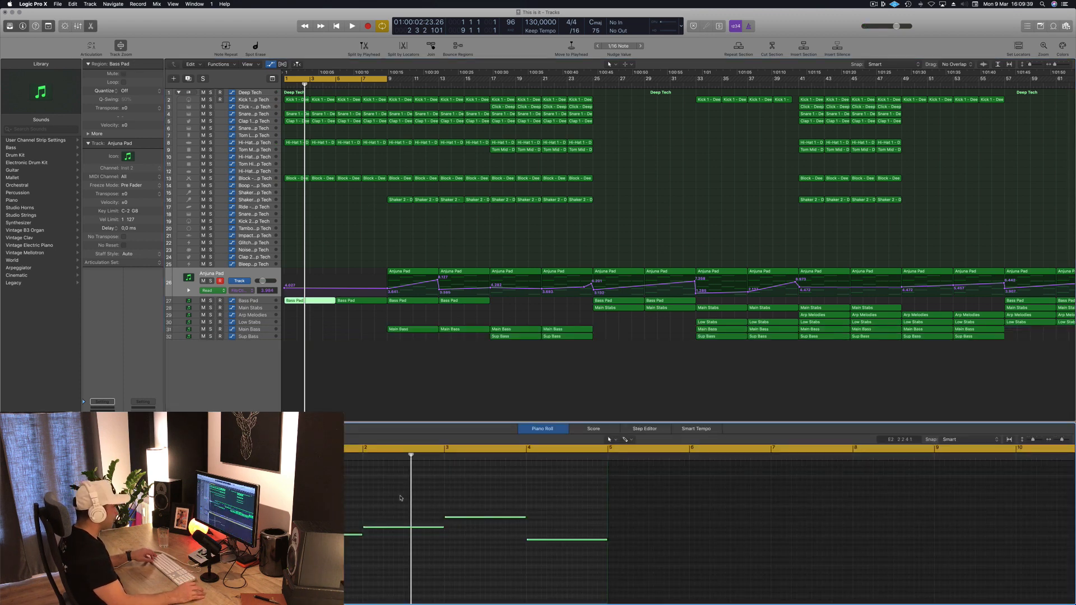
drag(401, 499, 583, 575)
key(Delete)
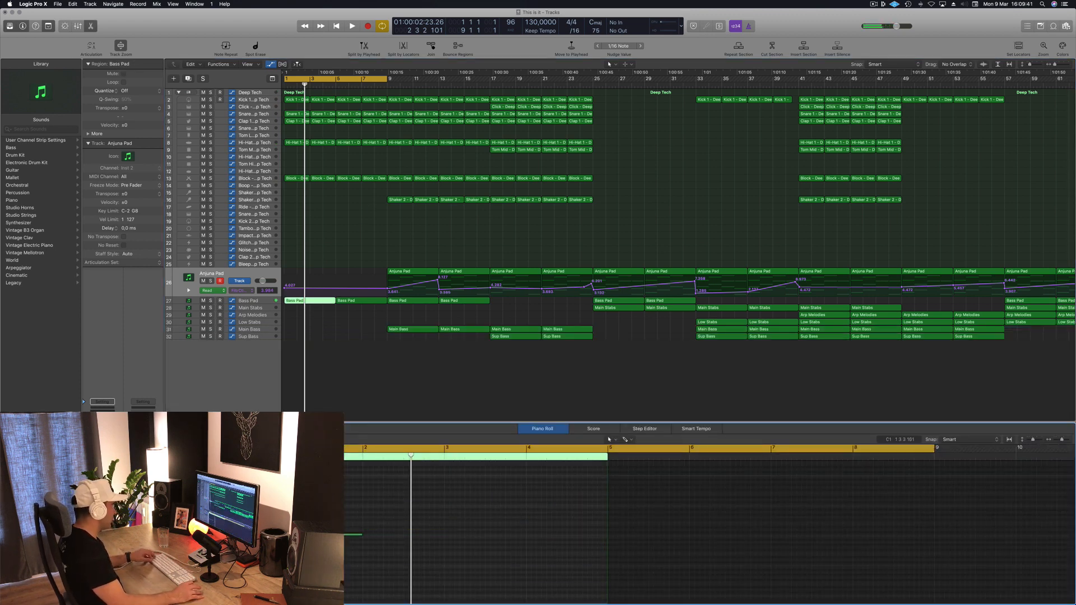
Copy the Bass Pad note from bar 1 into bars 2 to 4 and delete the track's second region starting at bar 5
drag(326, 536, 407, 545)
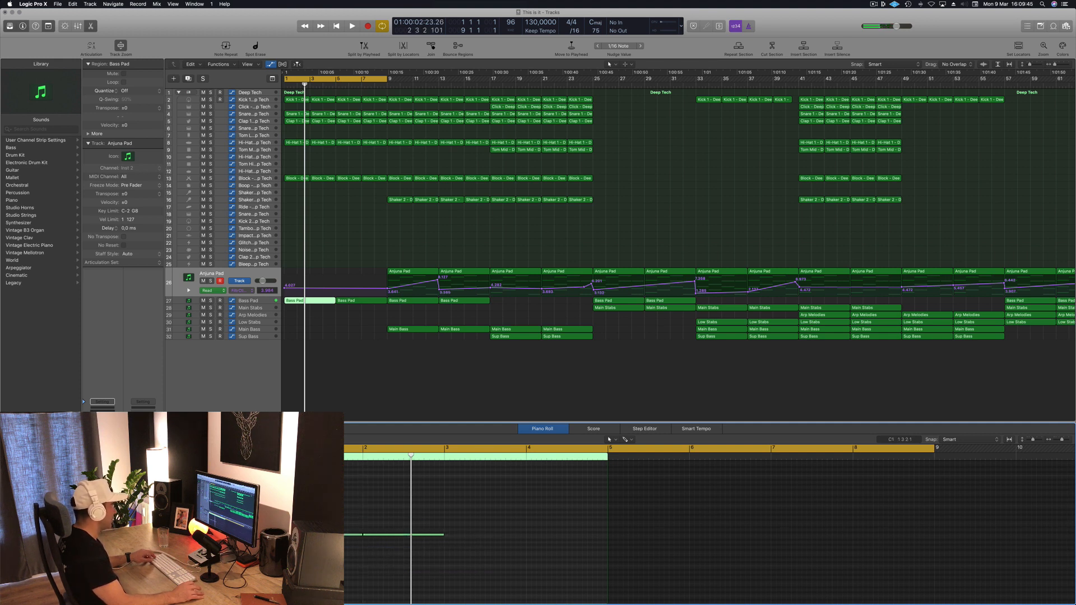
drag(328, 536, 492, 537)
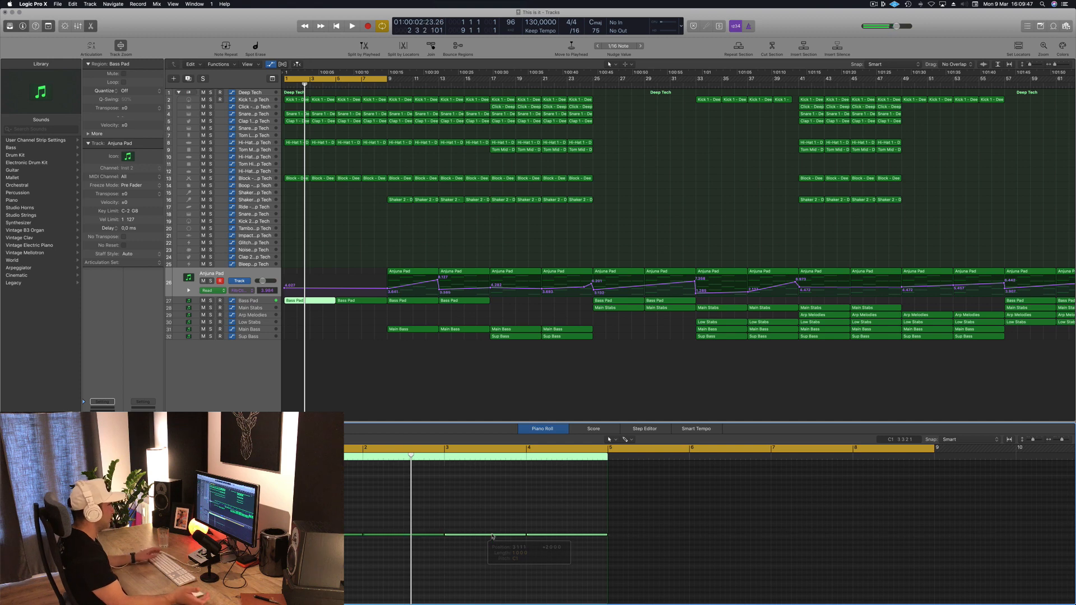
click(492, 536)
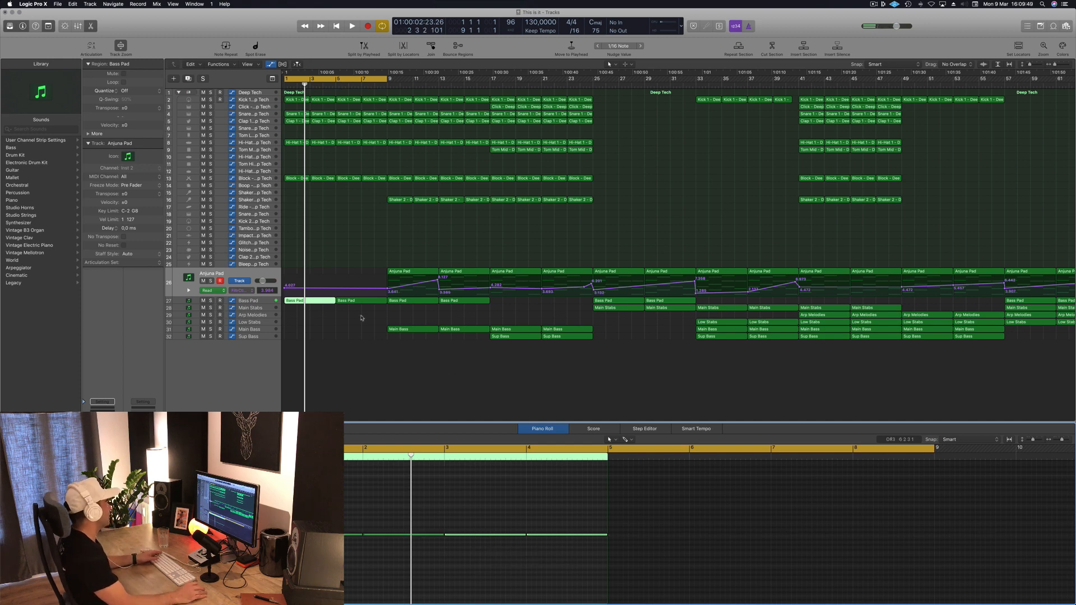
click(357, 300)
key(Delete)
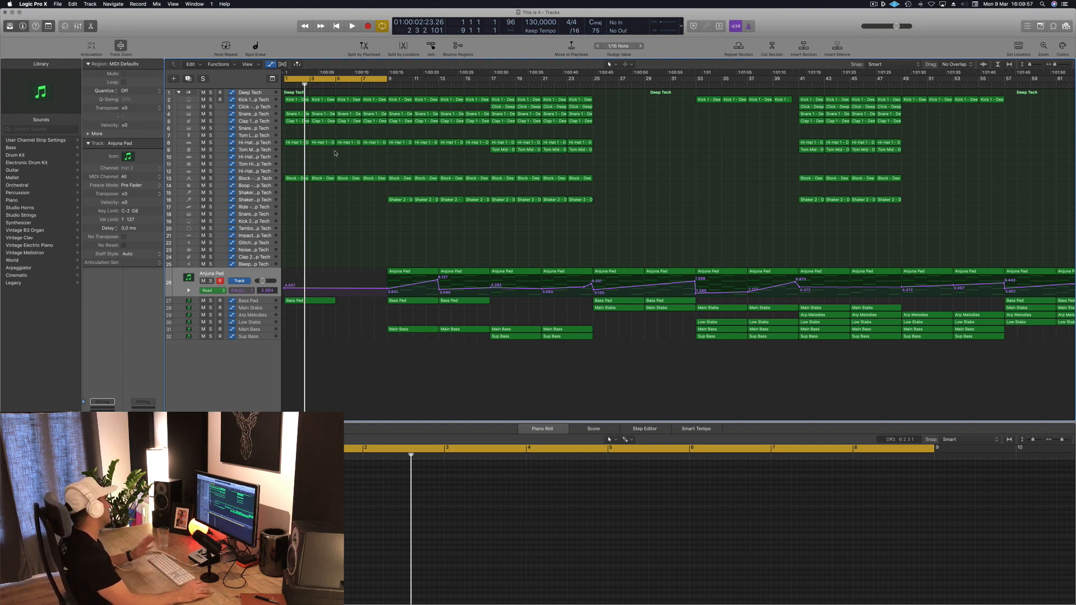
Copy the first Bass Pad region to bar 5 and play the eight-bar loop with it
click(311, 301)
drag(312, 303, 361, 306)
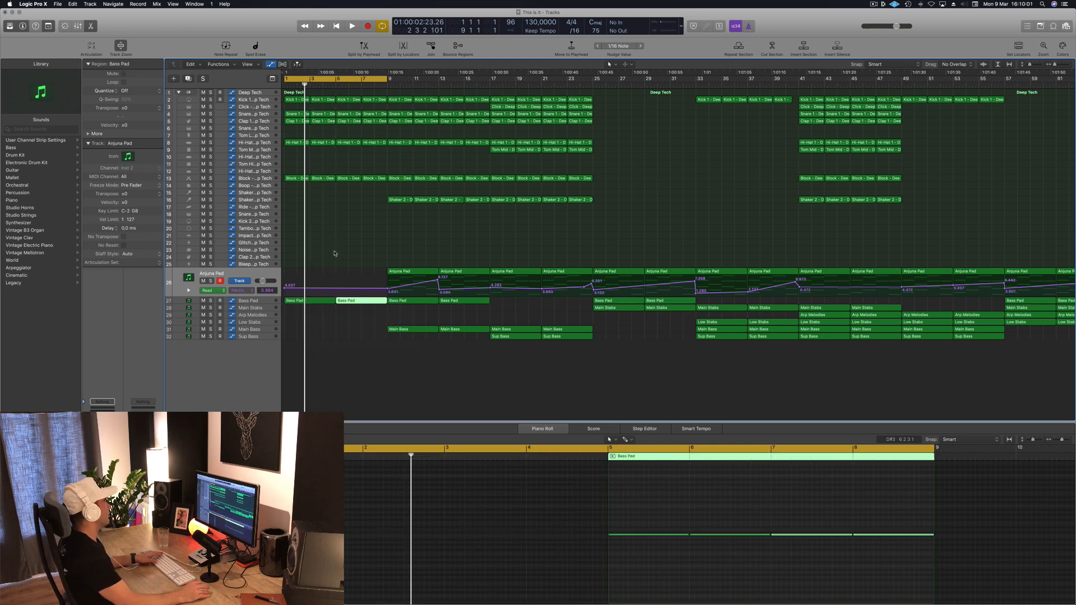
key(space)
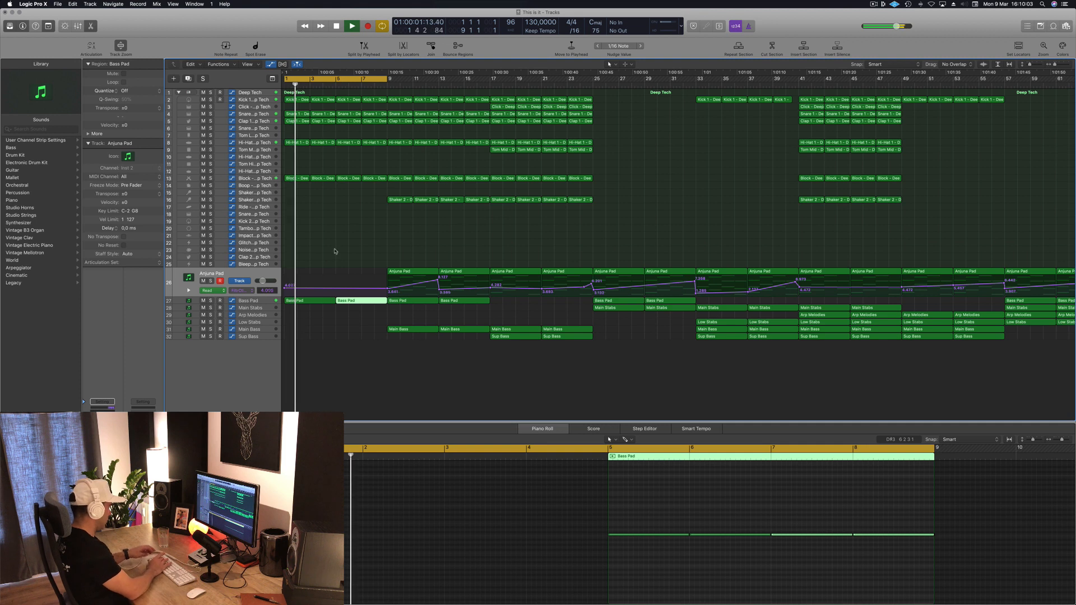
click(334, 249)
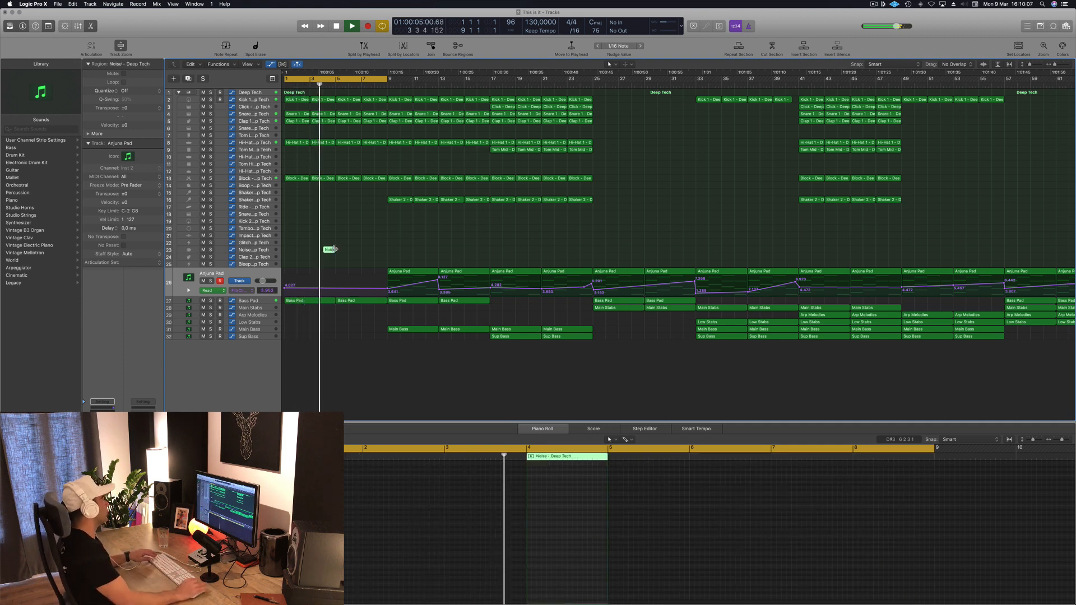
click(365, 250)
key(space)
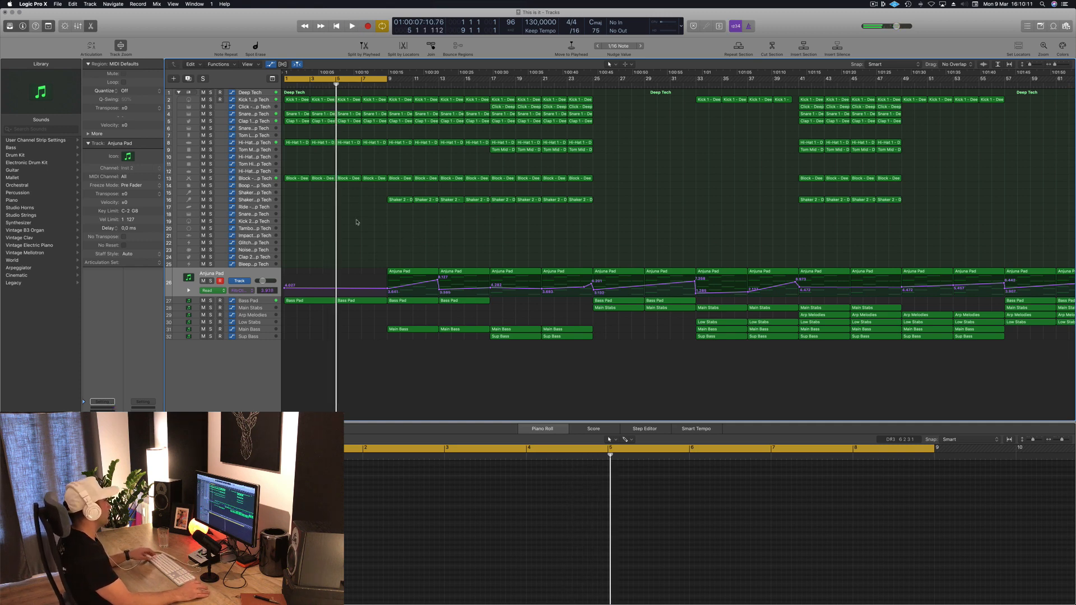
Repeat the cycled section from bar 1 to bar 9 three times, pushing the rest of the arrangement back, and deselect the regions
key(super+r)
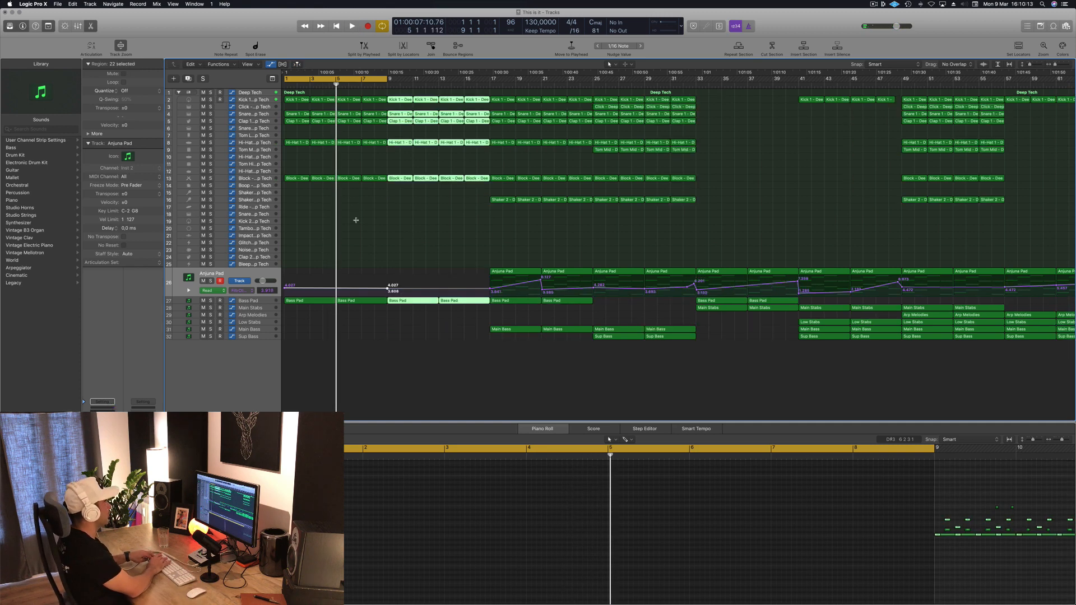
key(super+r)
key(super+r)
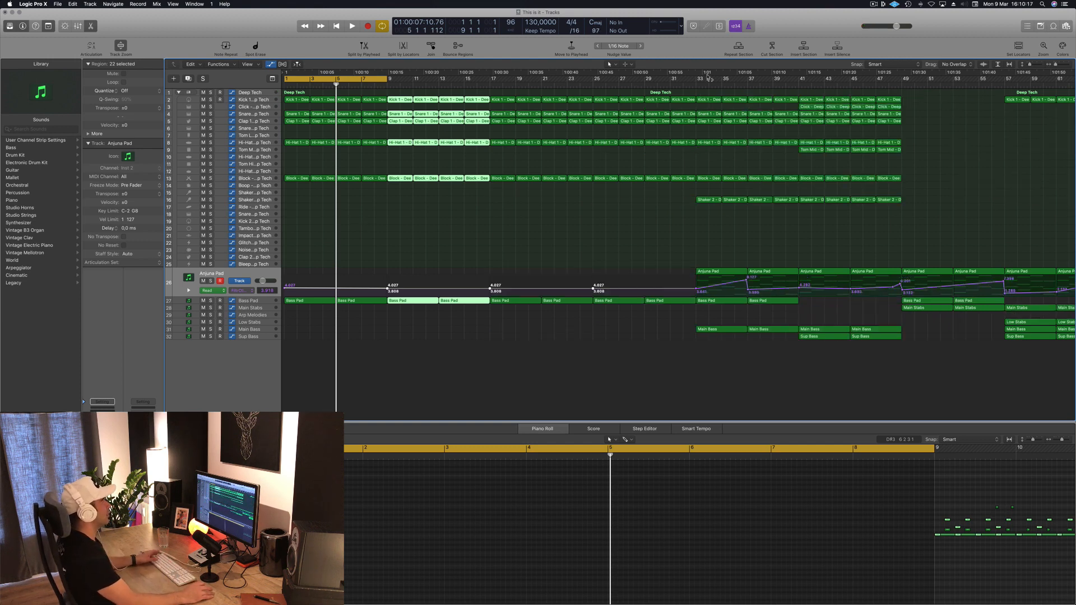
click(435, 219)
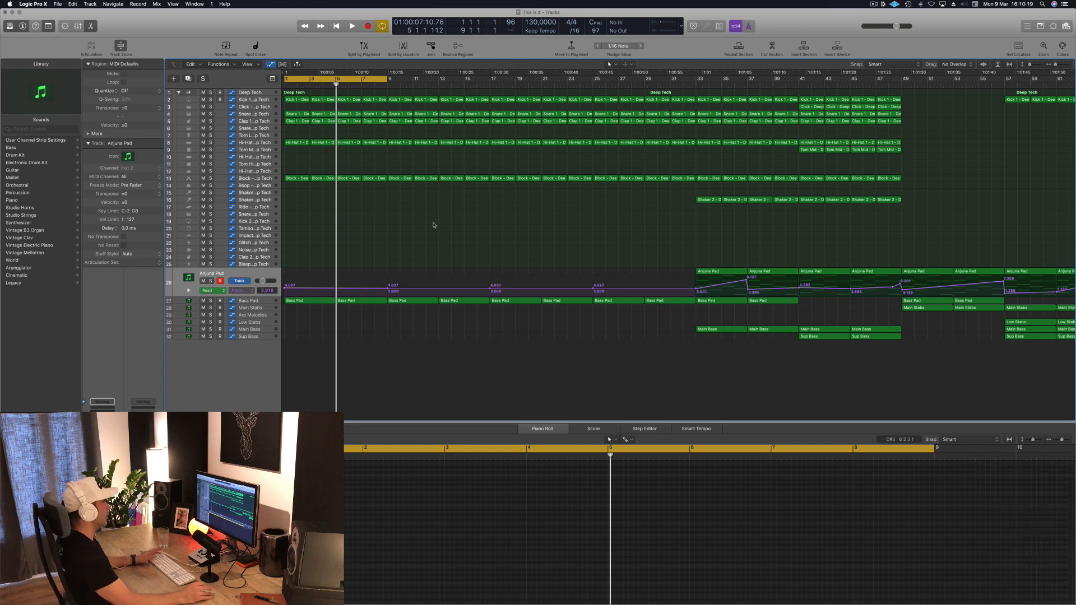
Play the loop from bar 1 while looking over the extended arrangement
key(space)
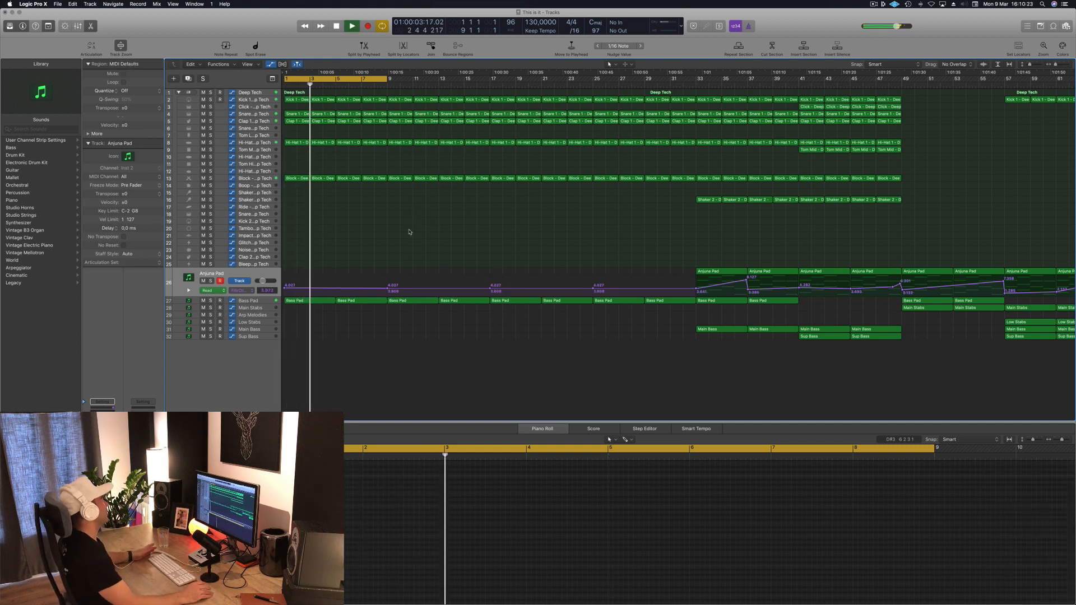
scroll(460, 247, left, 3)
scroll(459, 247, left, 2)
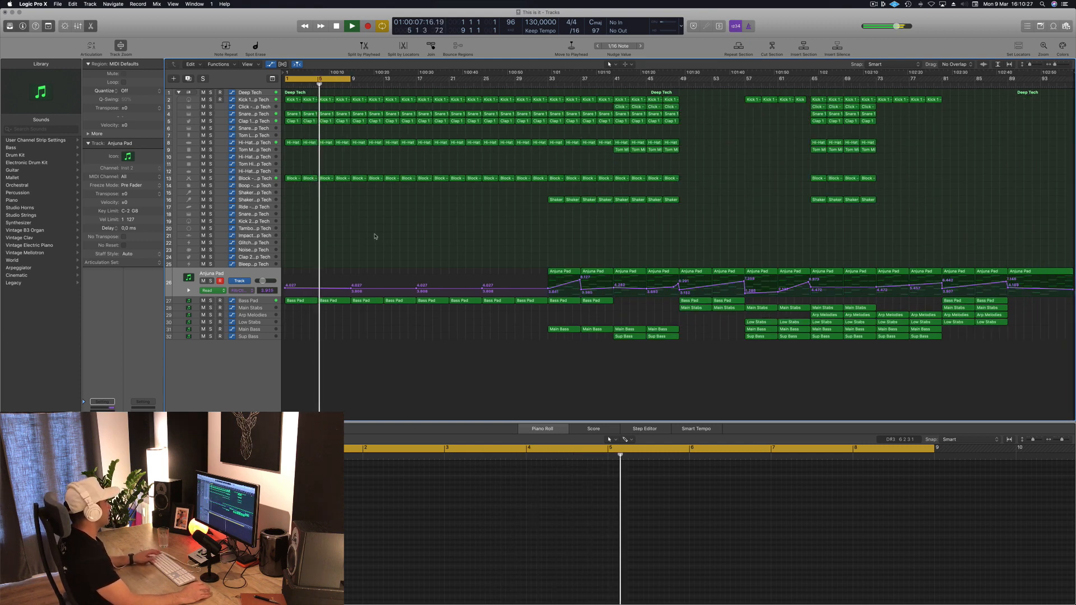
scroll(387, 238, right, 3)
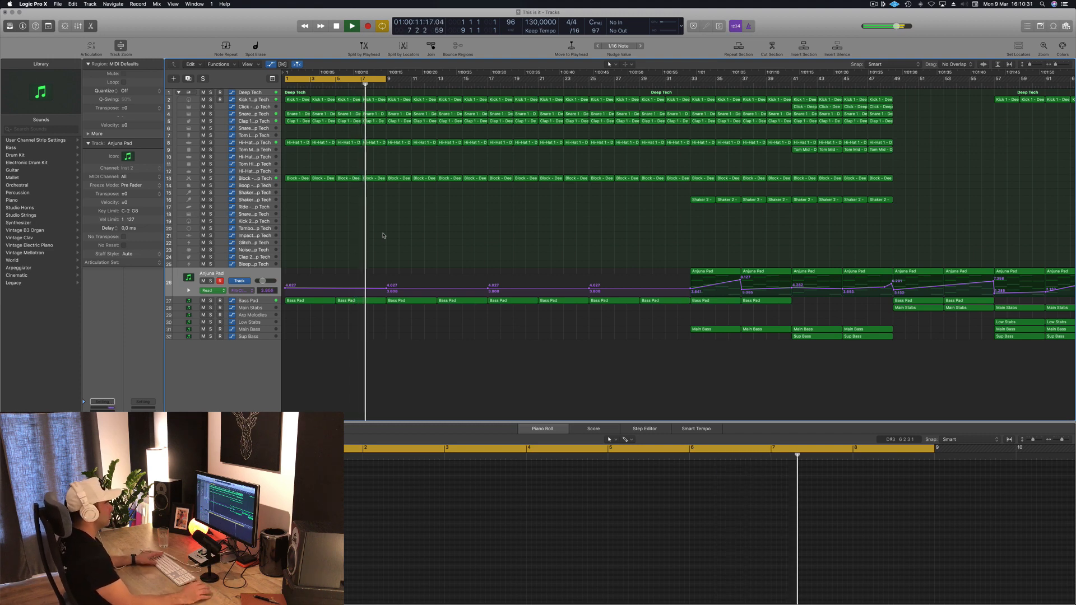
Open the Sylenth1 instrument of the Bass Pad track and decline its update offer
click(263, 303)
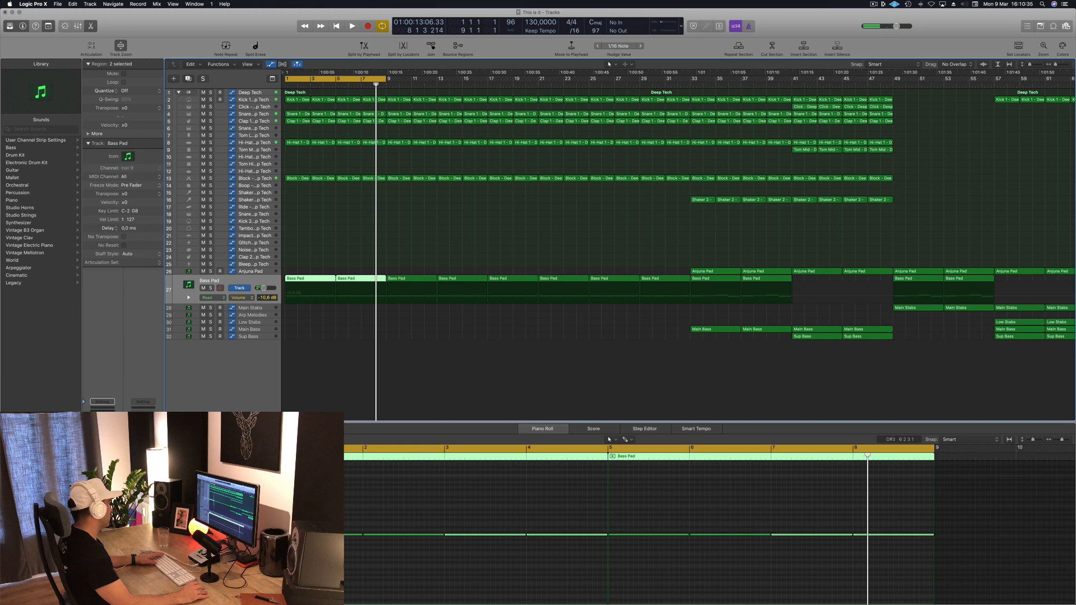
click(102, 437)
drag(245, 33, 829, 126)
key(space)
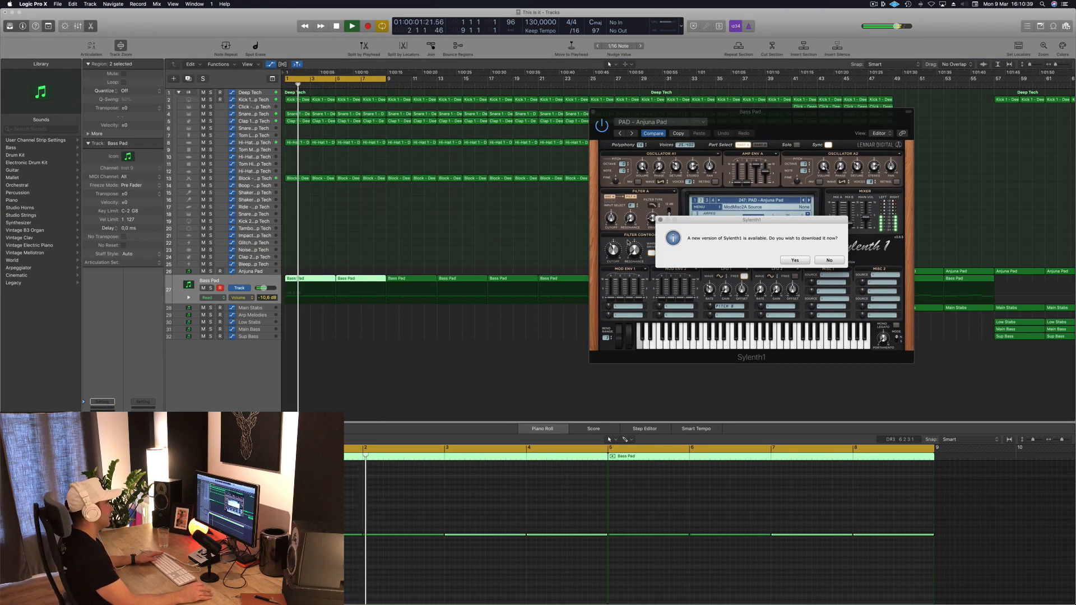
click(829, 260)
key(space)
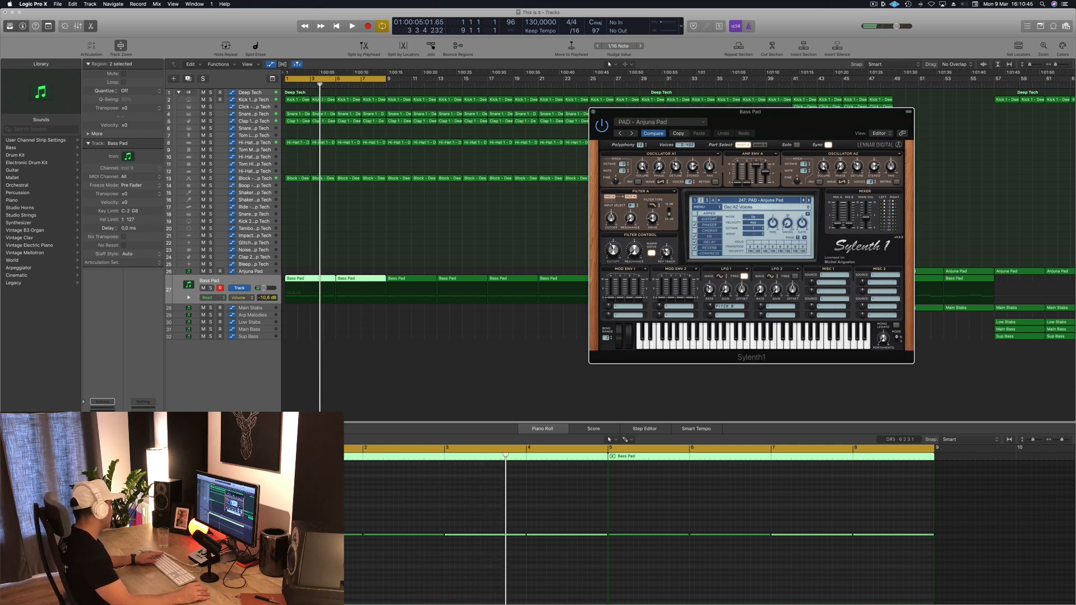
In the Bass Pad track's Compressor, set the side chain detection to Peak and the threshold to -16.0 dB while the loop plays
click(102, 453)
key(space)
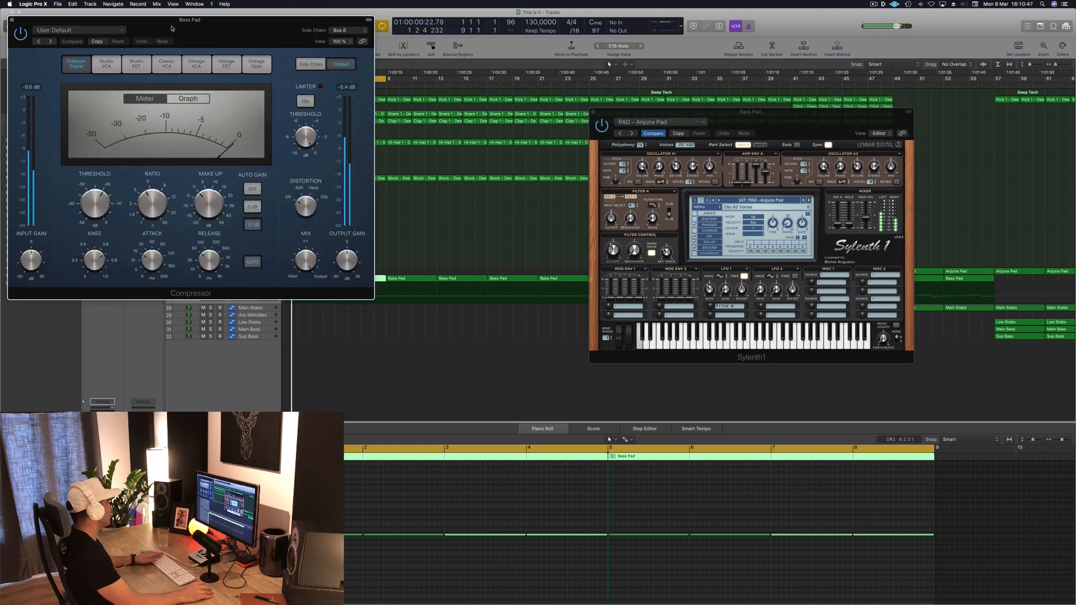
drag(172, 28, 391, 124)
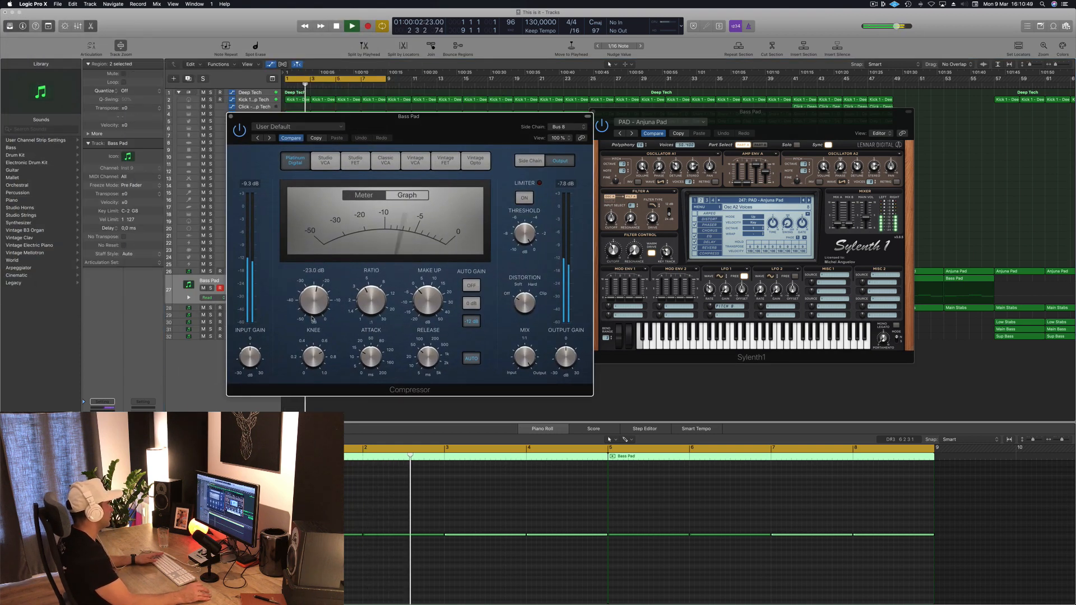
drag(312, 318, 314, 321)
click(531, 161)
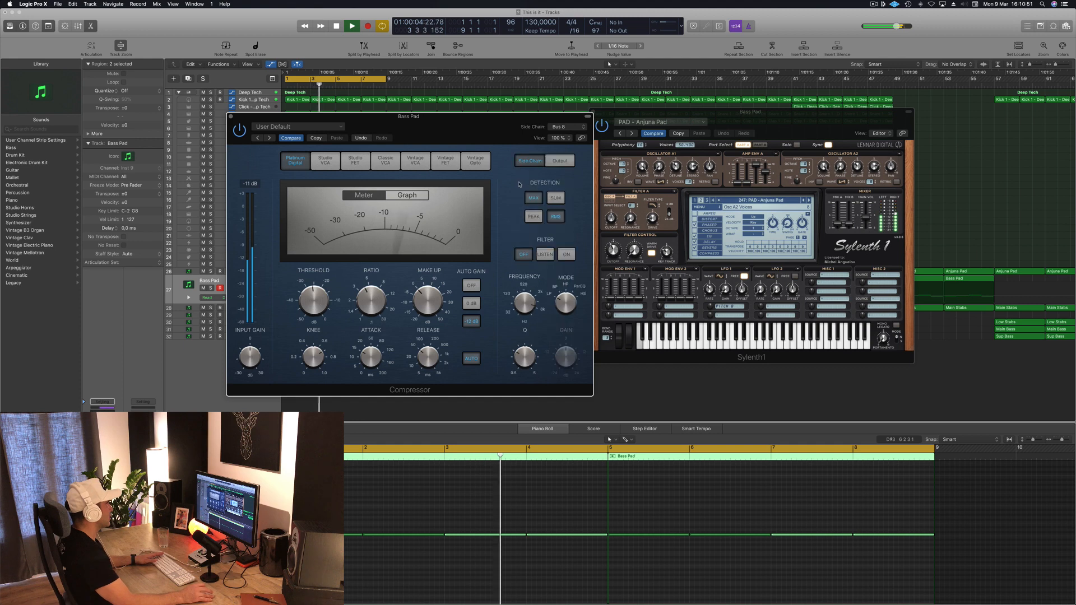
click(533, 216)
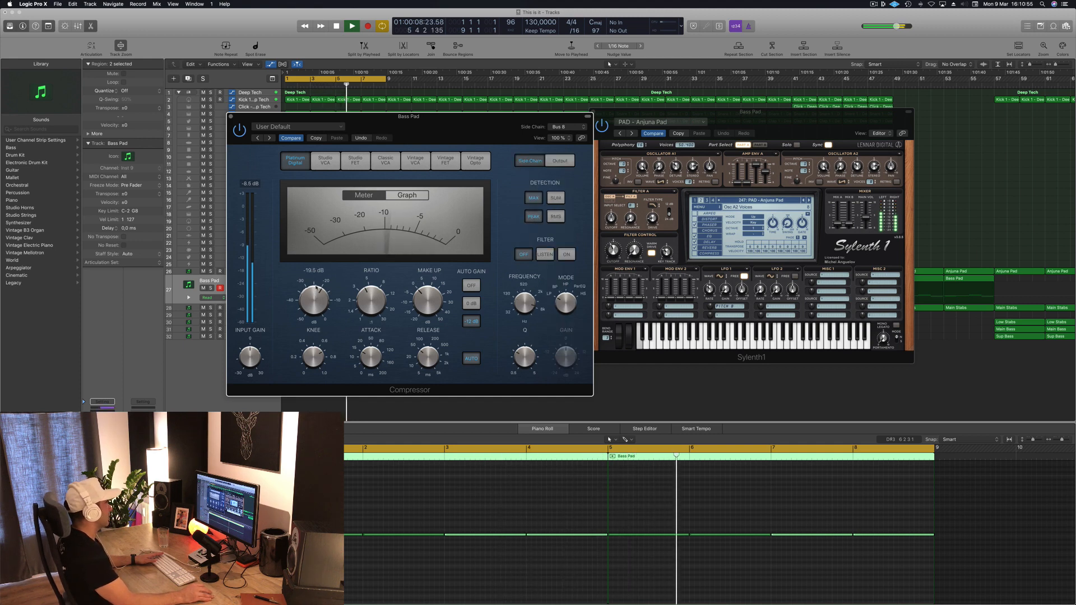
drag(316, 295, 316, 285)
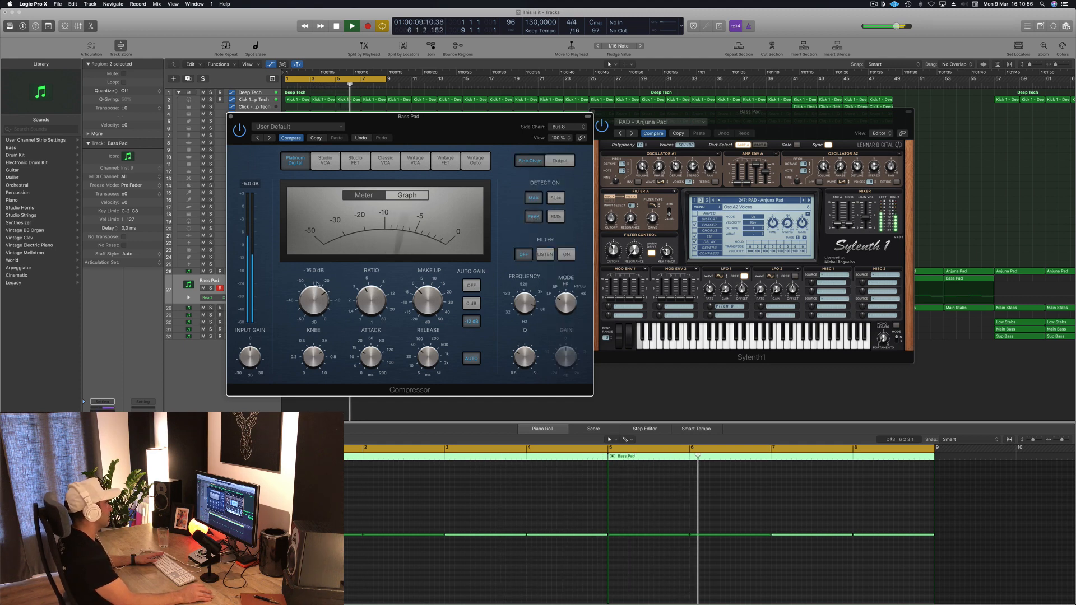
click(230, 117)
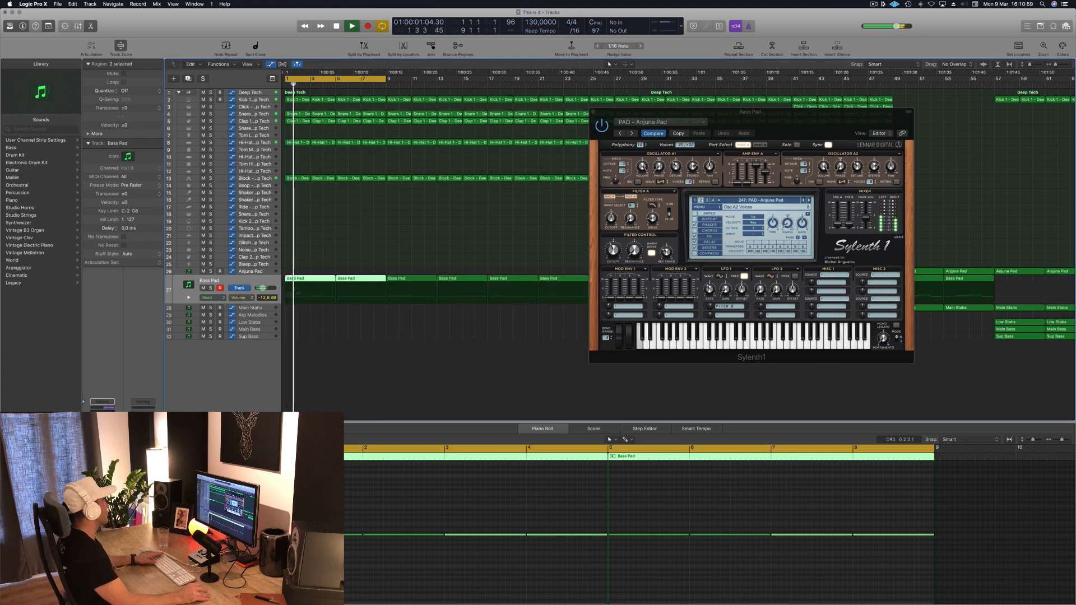
Set the Bass Pad track's automation mode to Touch and record a short movement of Sylenth1's filter control cutoff
drag(807, 112, 734, 117)
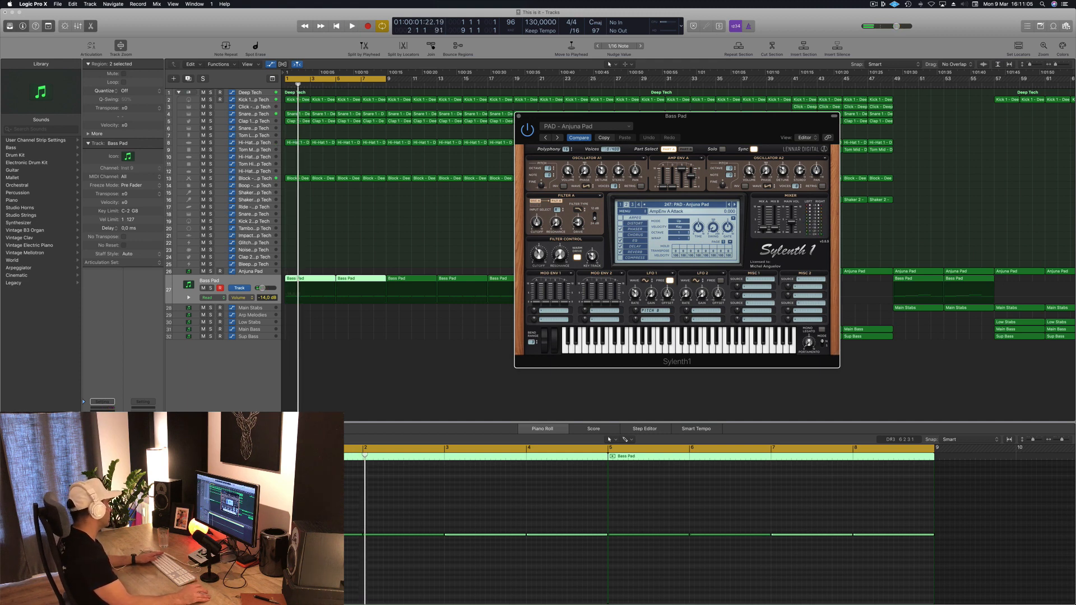
click(102, 449)
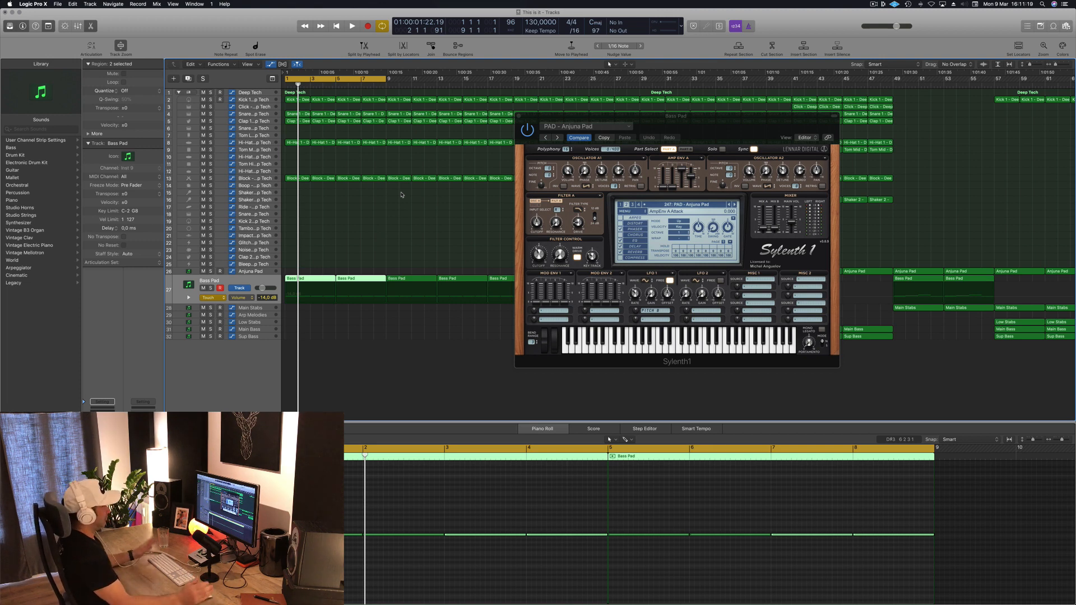
key(space)
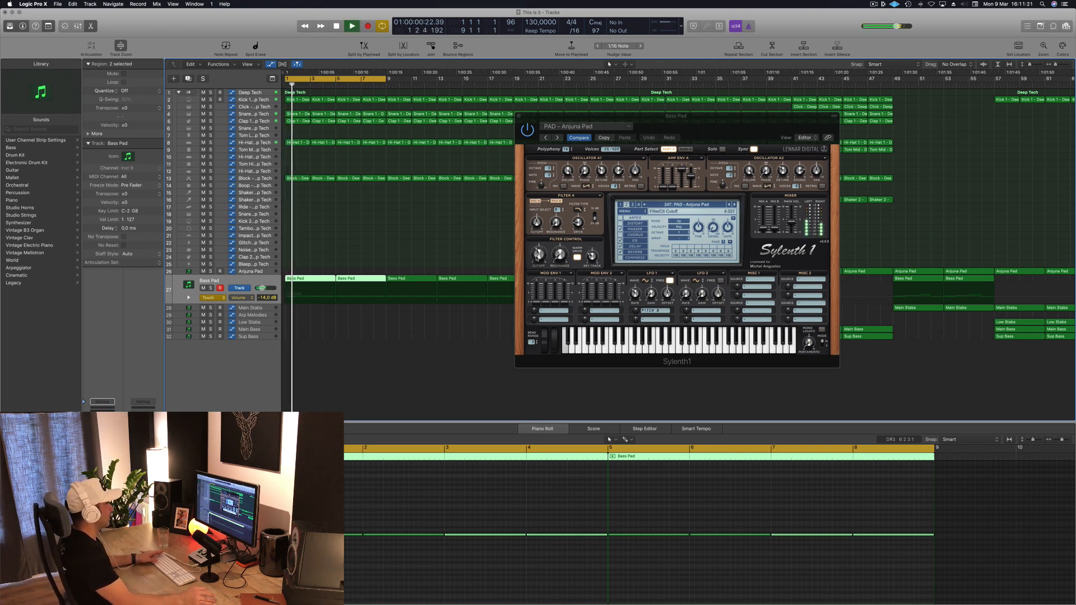
click(538, 255)
drag(537, 262, 537, 262)
key(space)
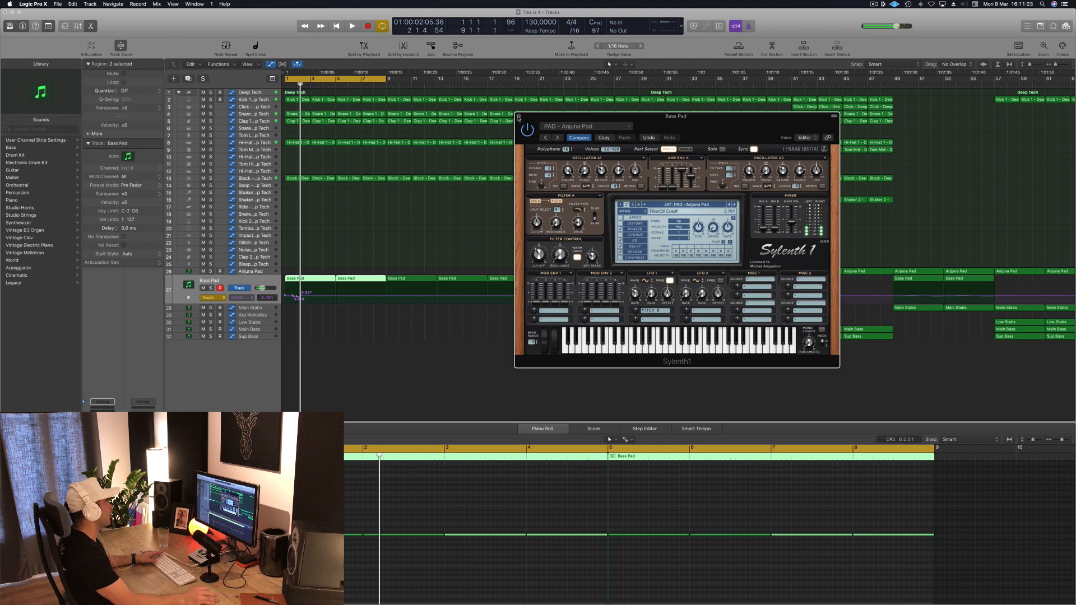
Close Sylenth1 and replace the recorded cutoff movement with automation points of 4.027 at bars 1, 5 and 9
click(518, 116)
click(307, 296)
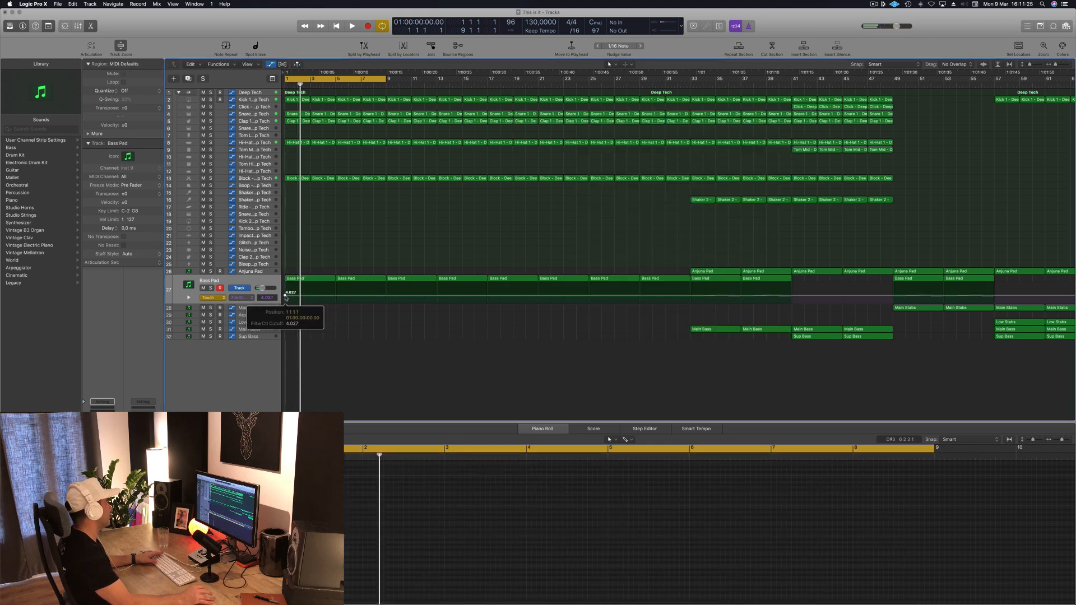
click(335, 296)
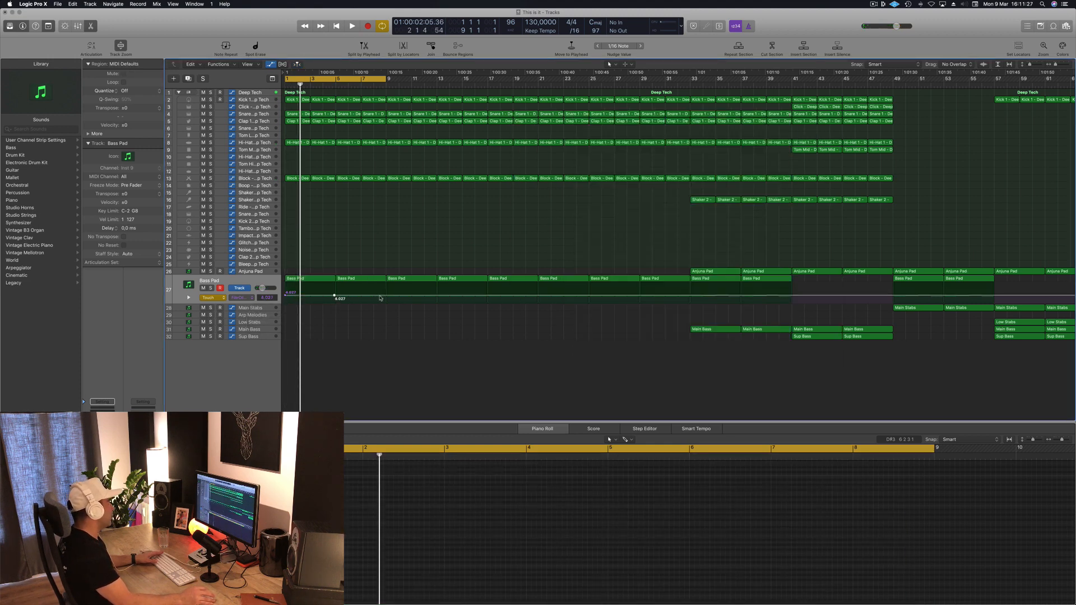
click(335, 297)
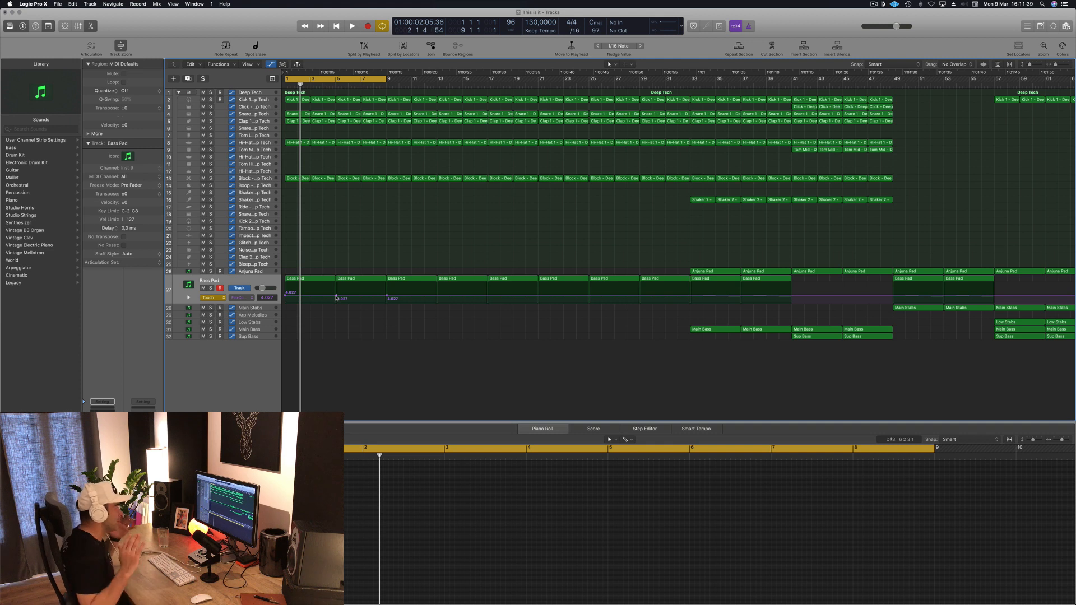
Switch the Bass Pad automation to Read and lower the cutoff point at bar 1 to form a rising ramp, checking it in playback
click(210, 299)
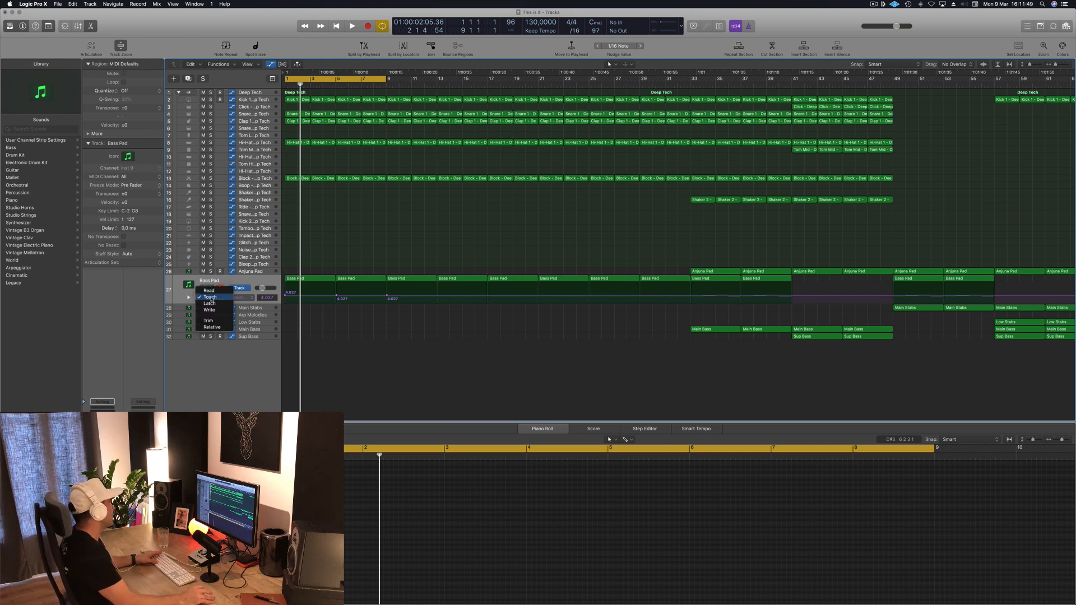
click(209, 291)
key(space)
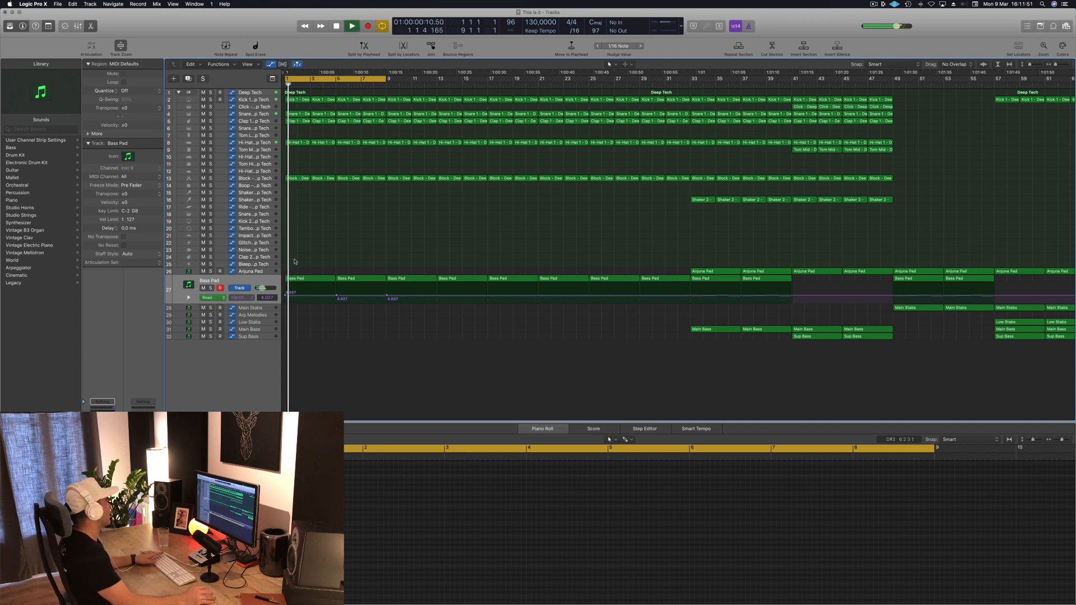
key(space)
drag(287, 295, 286, 299)
key(space)
key(space)
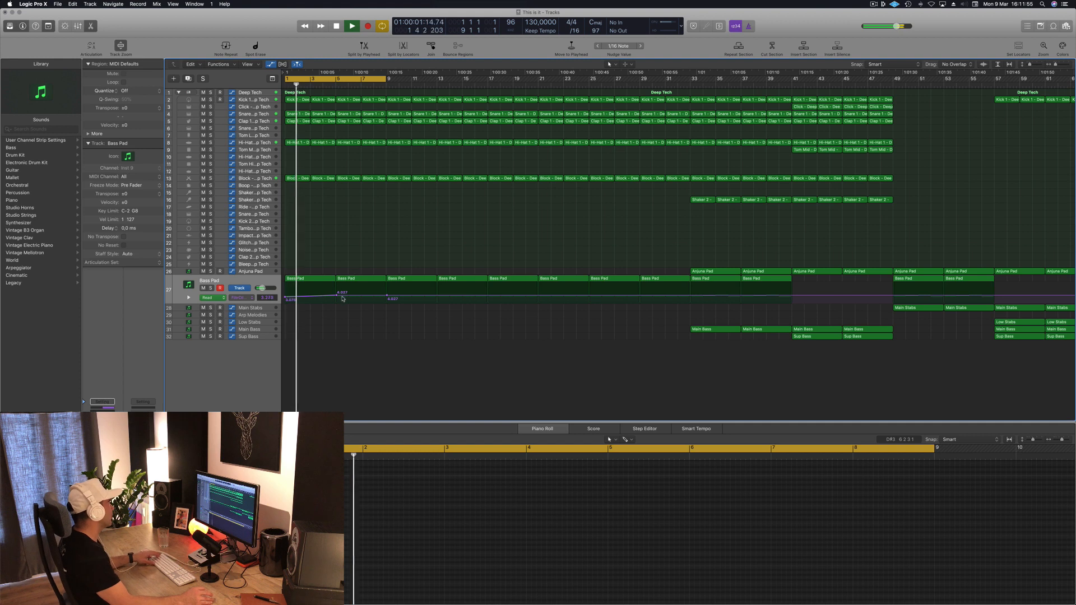
Raise the Bass Pad cutoff point just before bar 5 to 4.661 and drop the cutoff at bar 5 to start a second ramp
drag(337, 297, 336, 296)
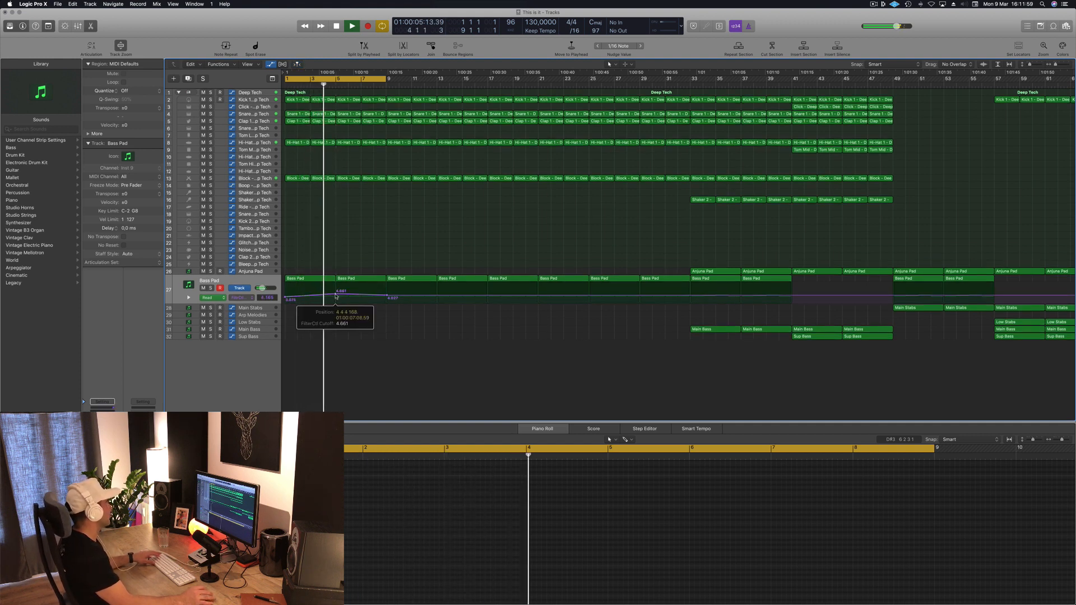
key(super+Right)
key(super+Right)
key(super+Right)
key(super+Right)
key(super+Right)
key(space)
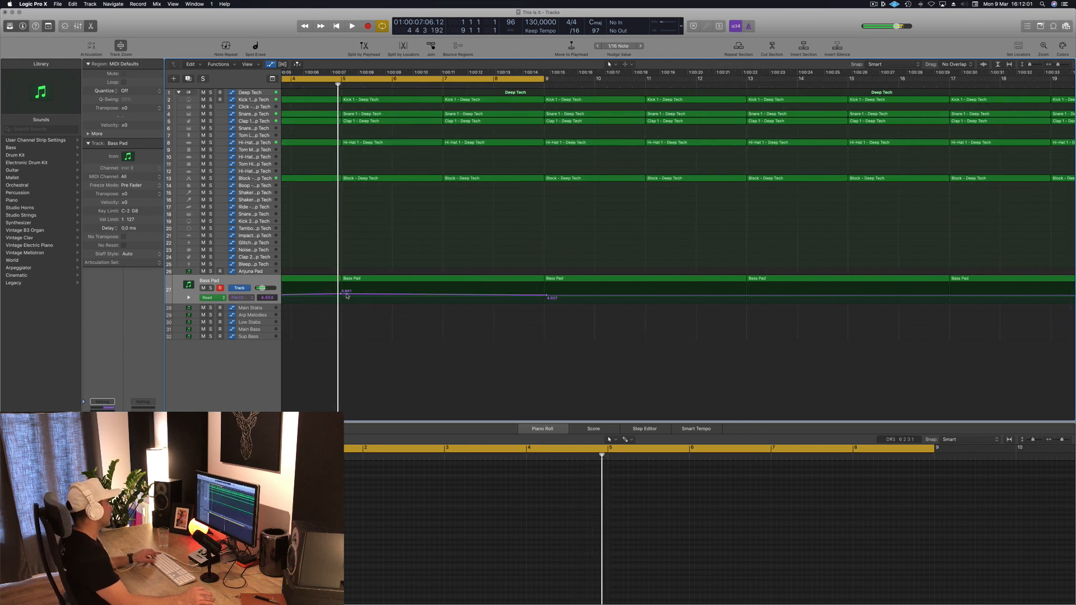
drag(344, 294, 341, 297)
Play the loop from the start to hear the two Bass Pad cutoff ramps
key(Return)
key(space)
key(super+Left)
key(super+Left)
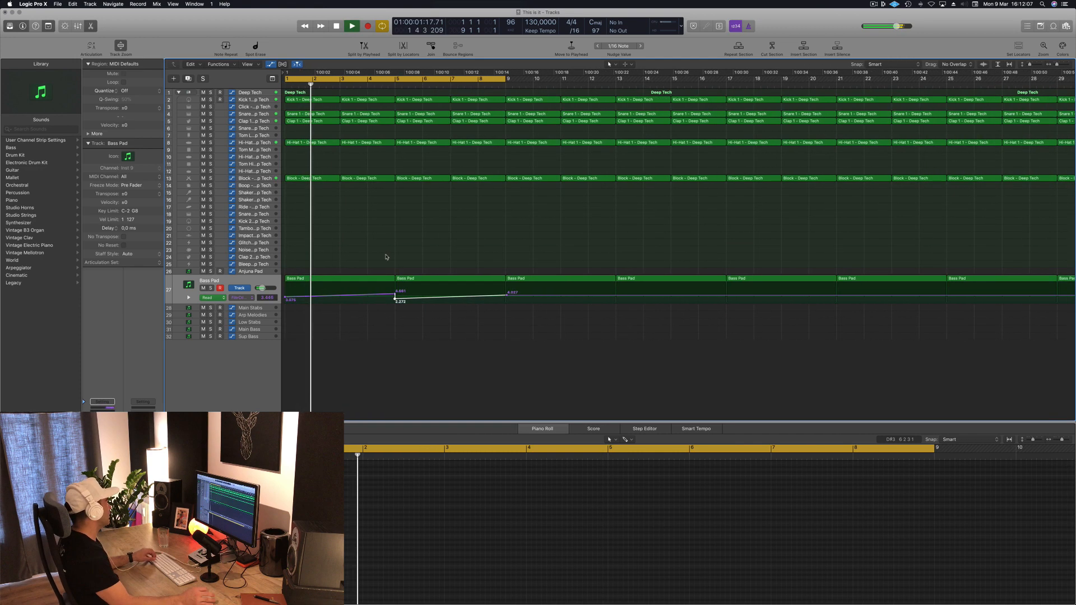
Copy the Block region from bar 3 onto the Impact track at bar 5
key(super+Down)
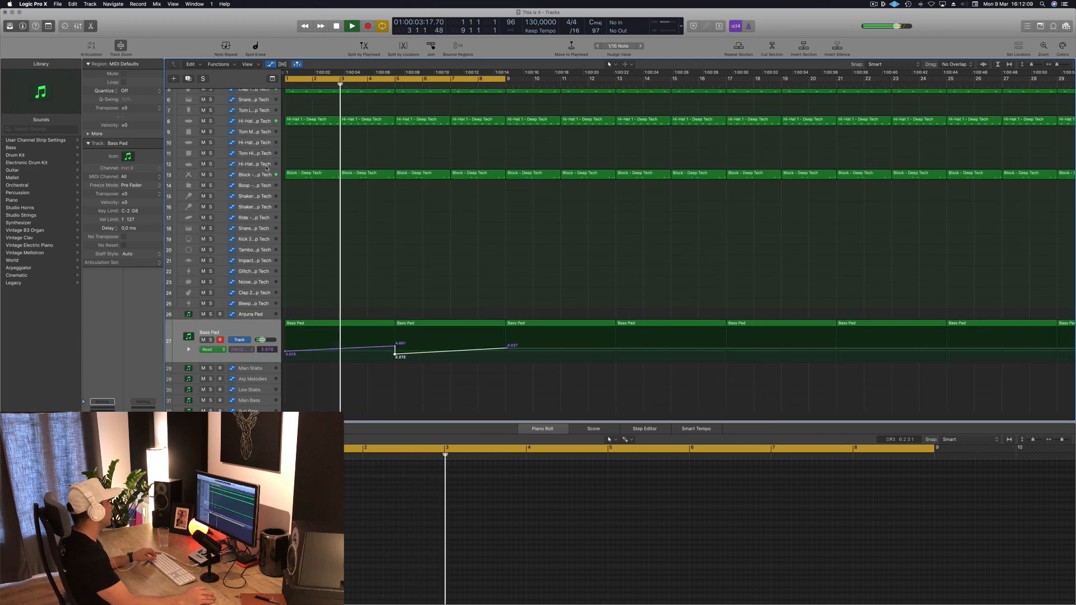
click(387, 175)
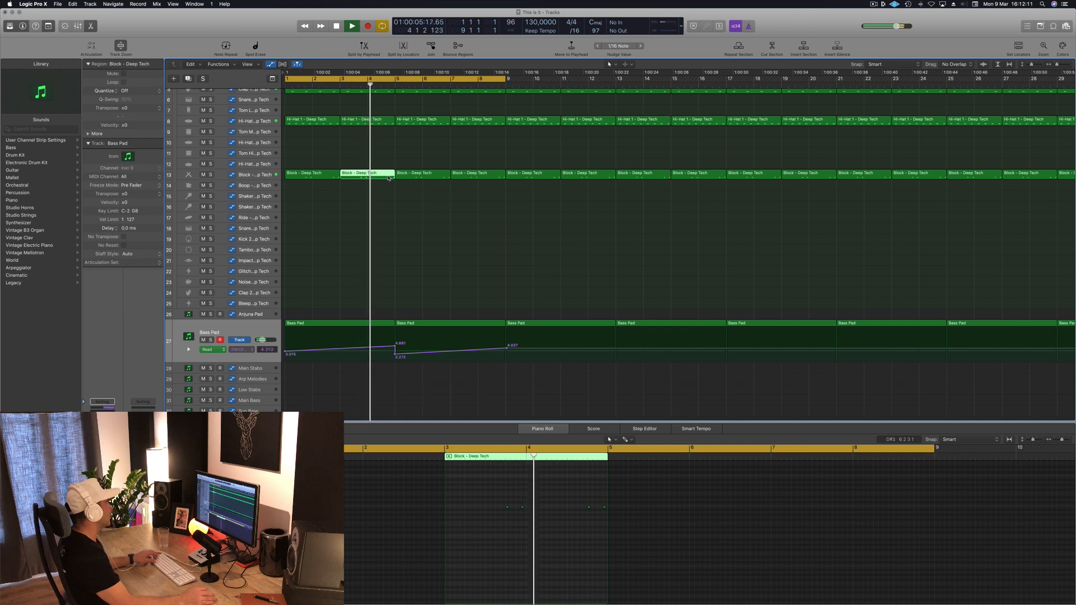
drag(388, 178, 444, 259)
key(space)
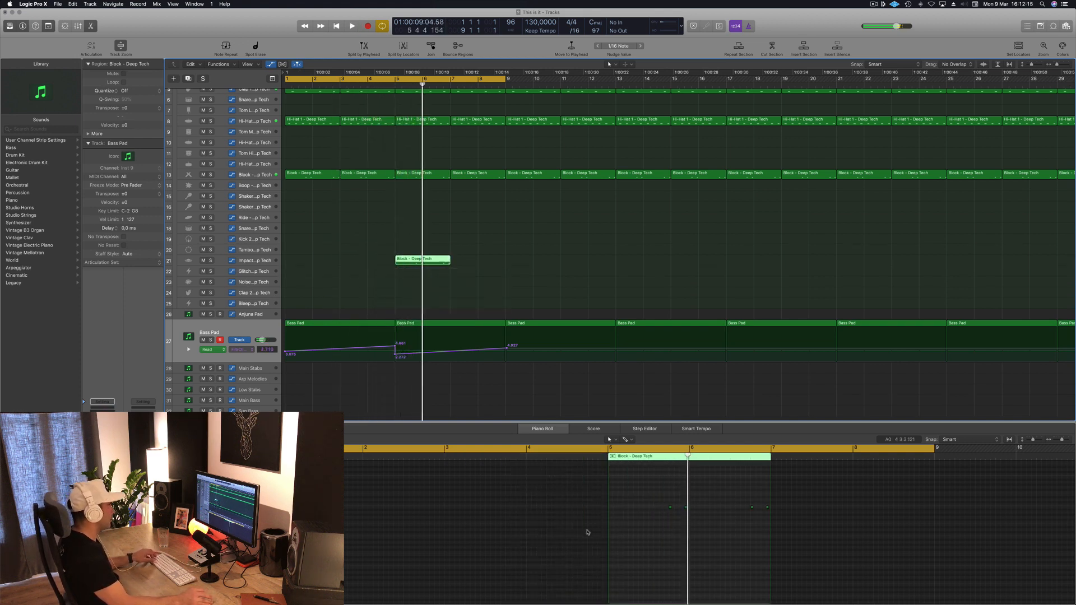
Move the copied Block region's notes up in pitch and earlier to start at bar 5, and move the region to the Clap 2 track
drag(652, 496, 791, 527)
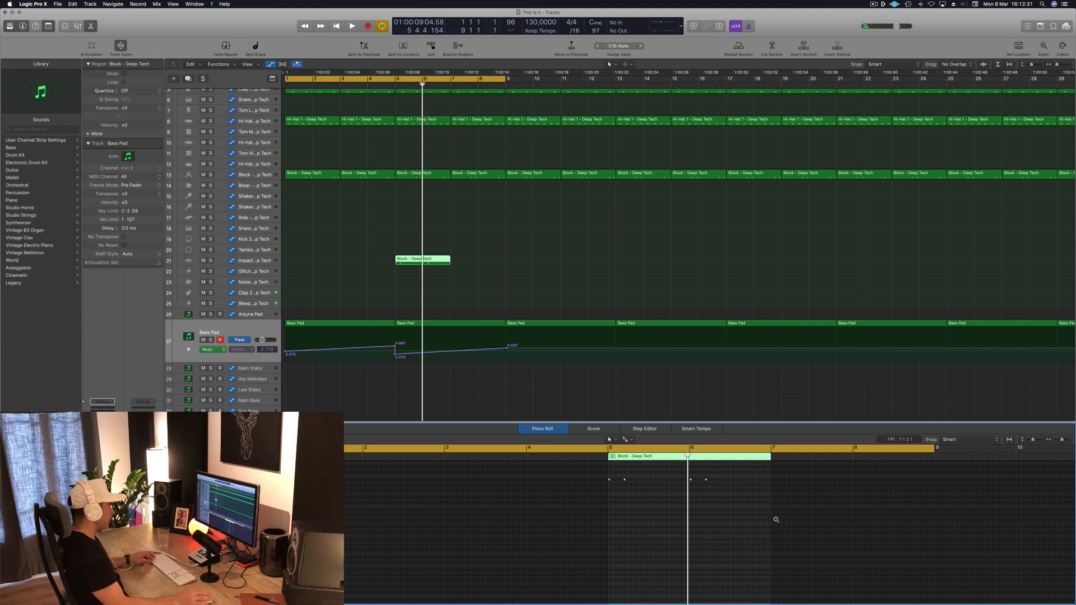
drag(402, 260, 407, 293)
key(space)
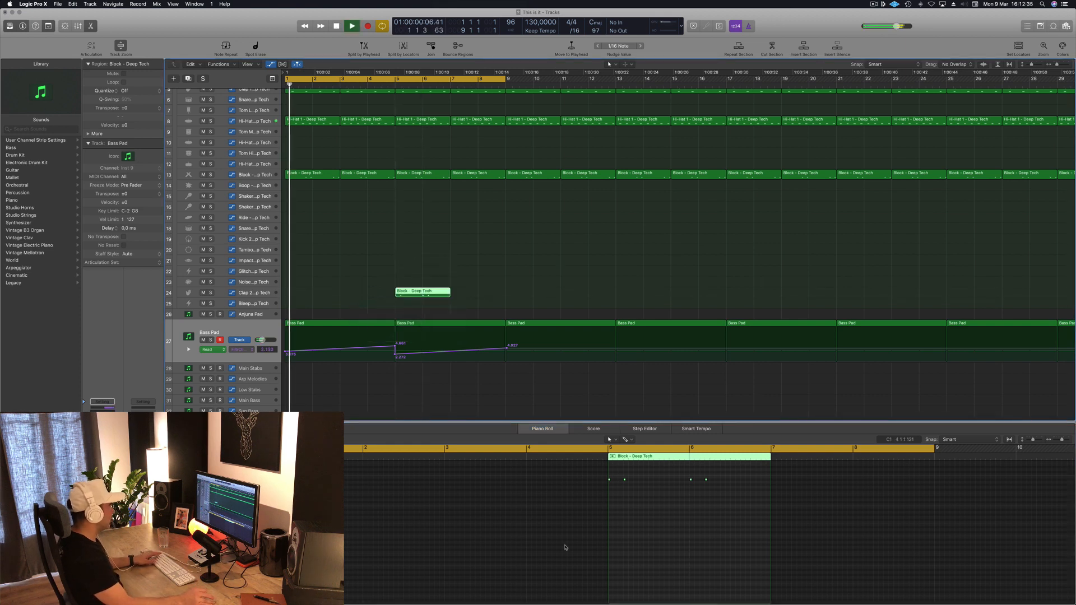
Delete the two bar 6 notes from the Clap 2 region and check the clap in playback from the start
drag(679, 476, 708, 486)
key(BackSpace)
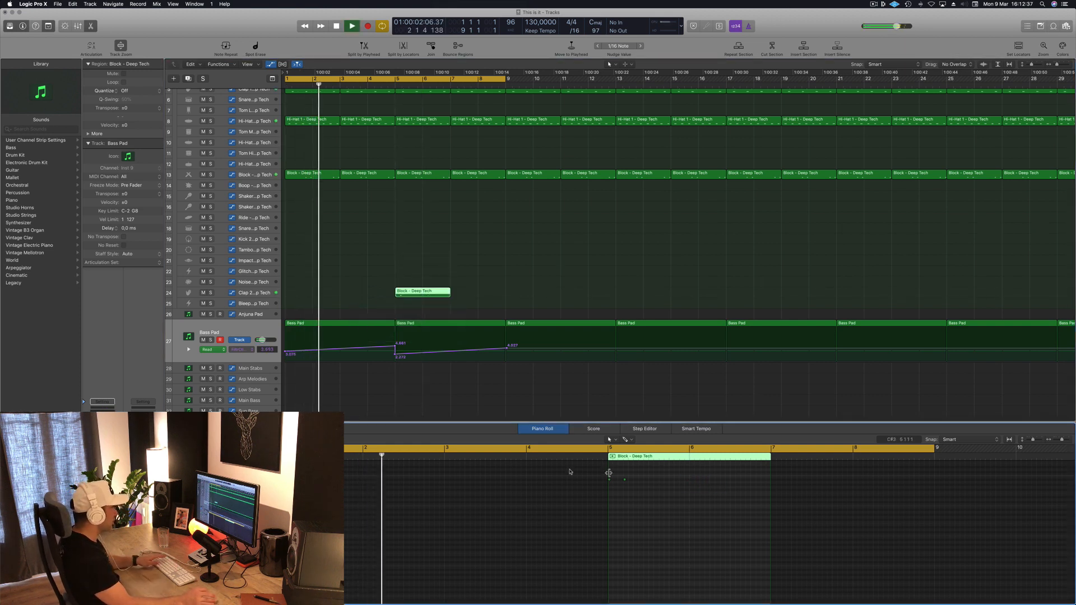
scroll(421, 295, up, 5)
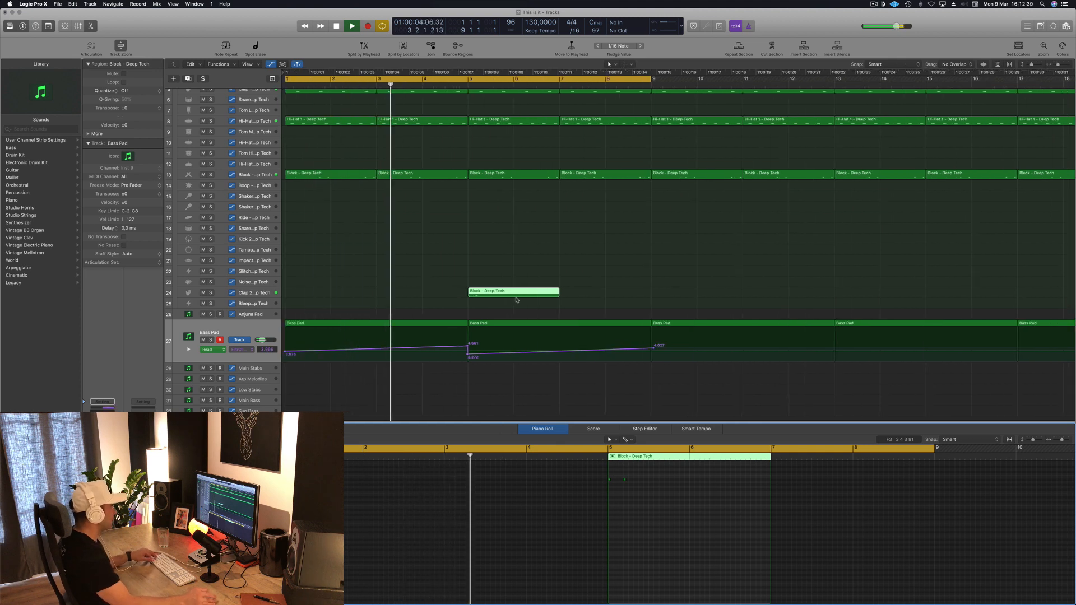
scroll(587, 278, down, 3)
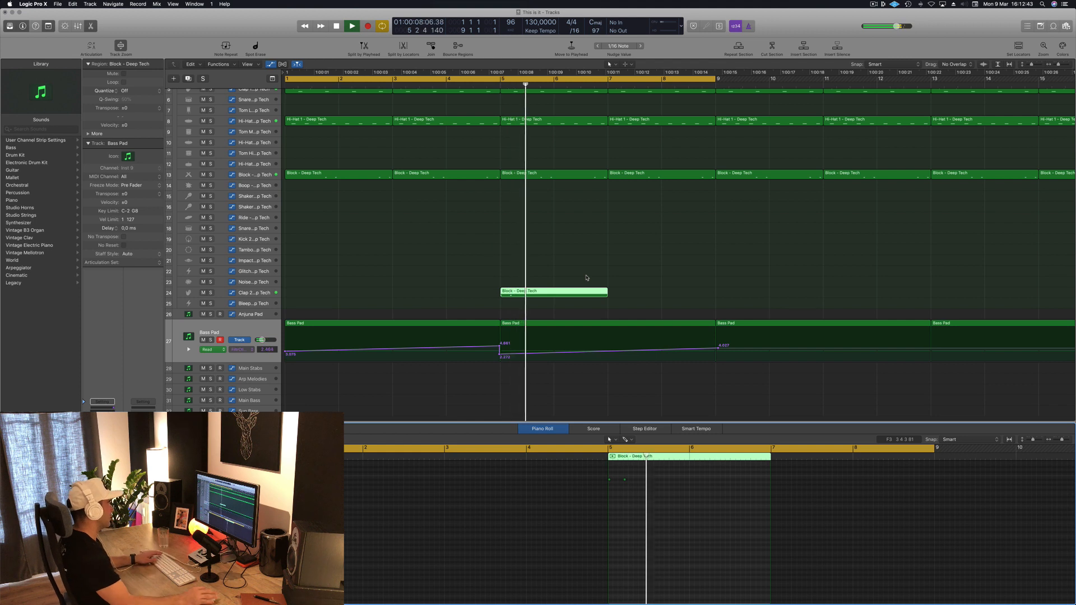
key(Return)
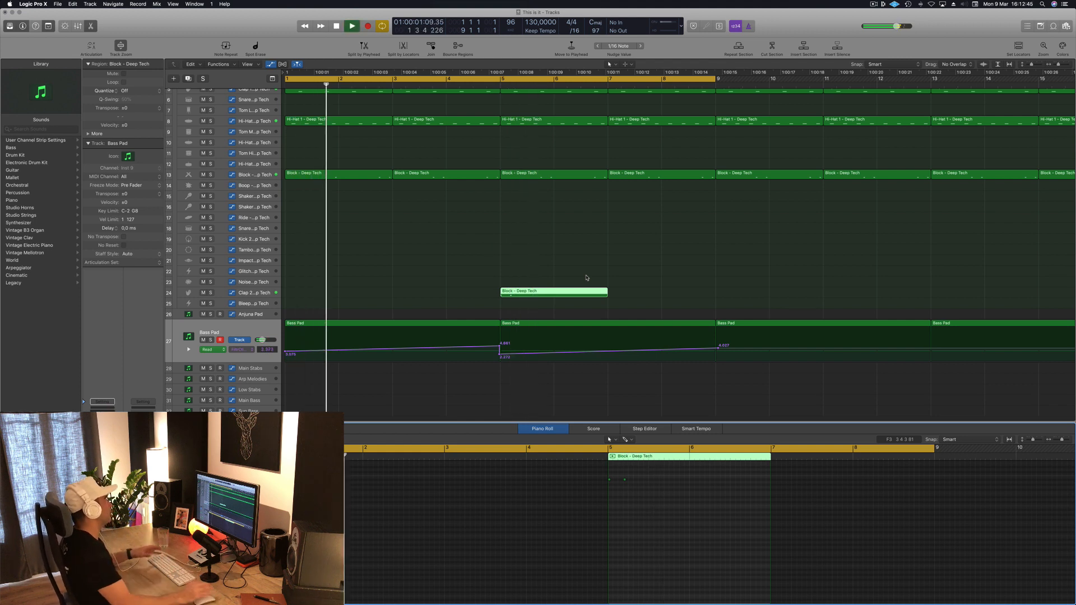
scroll(463, 250, down, 1)
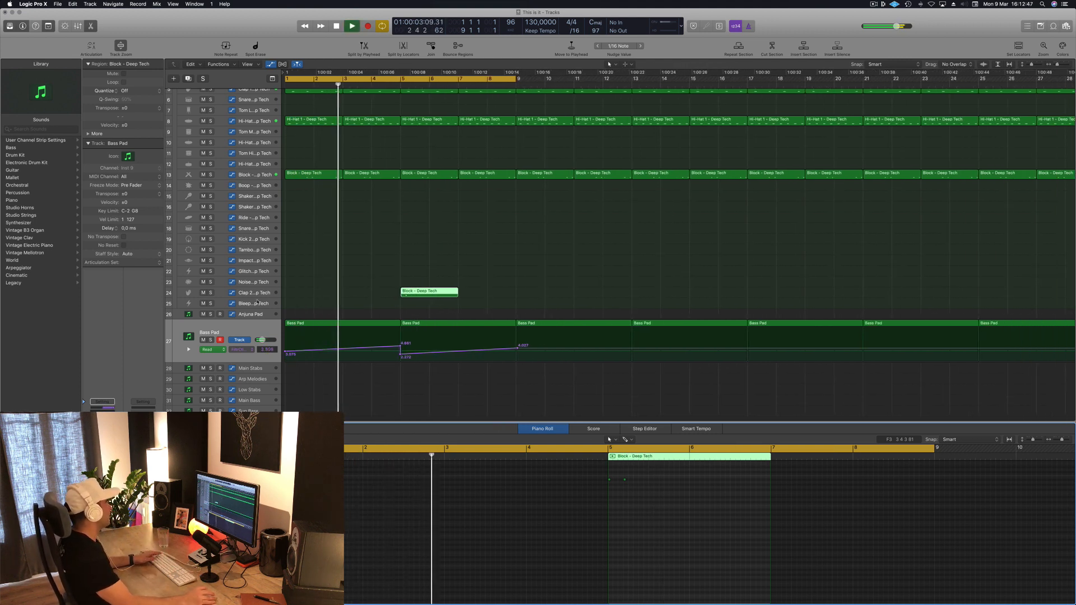
scroll(463, 250, down, 2)
click(254, 293)
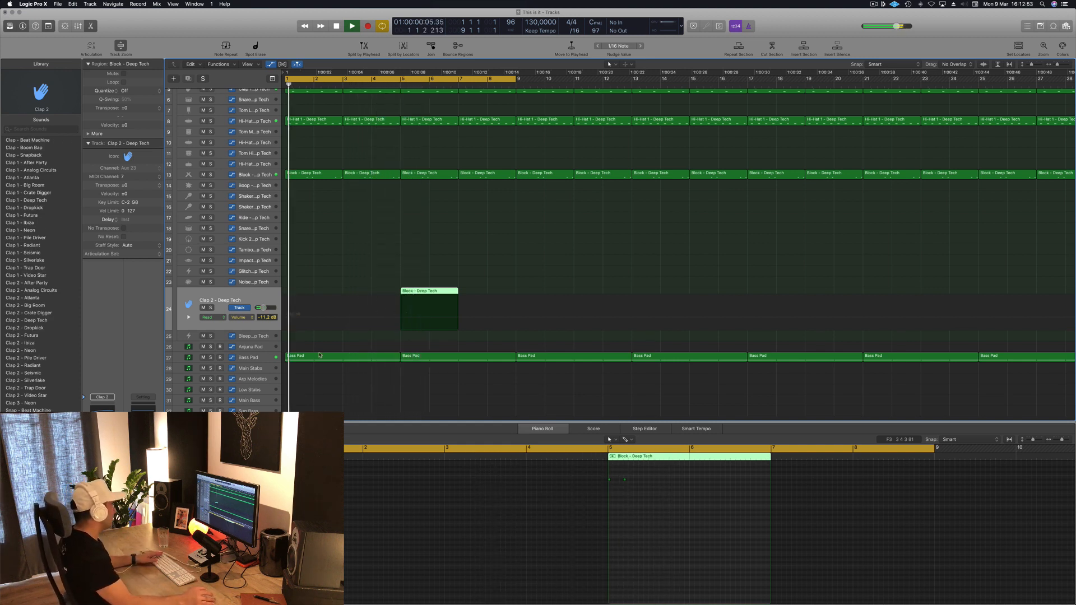
Add a Bass Pad cutoff point shortly before bar 5, raise the ramp's last point into a steep final rise, and save the project
click(412, 356)
scroll(412, 353, right, 10)
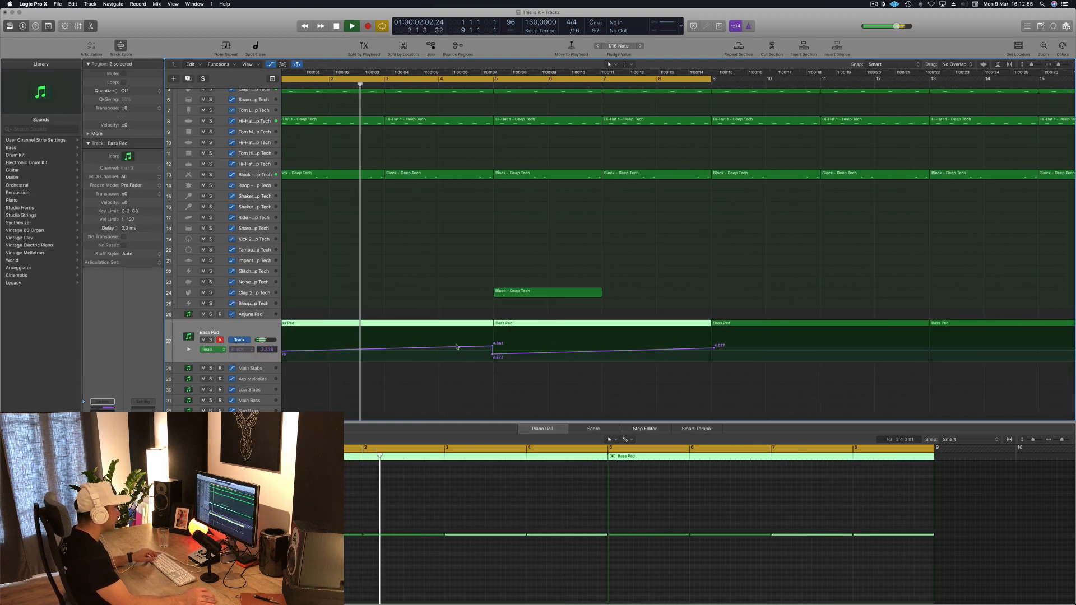
click(735, 355)
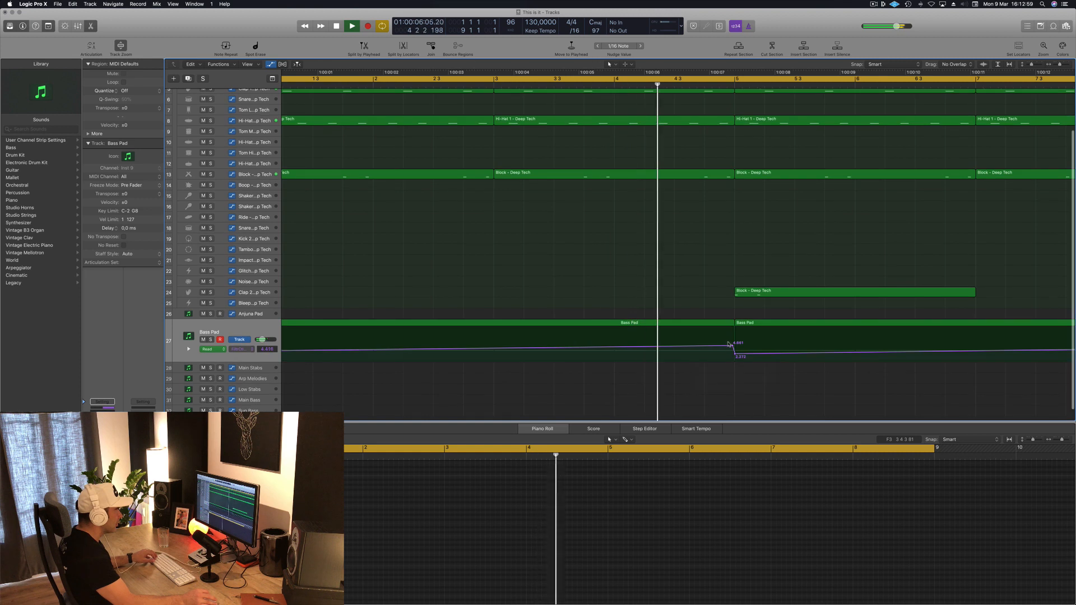
key(space)
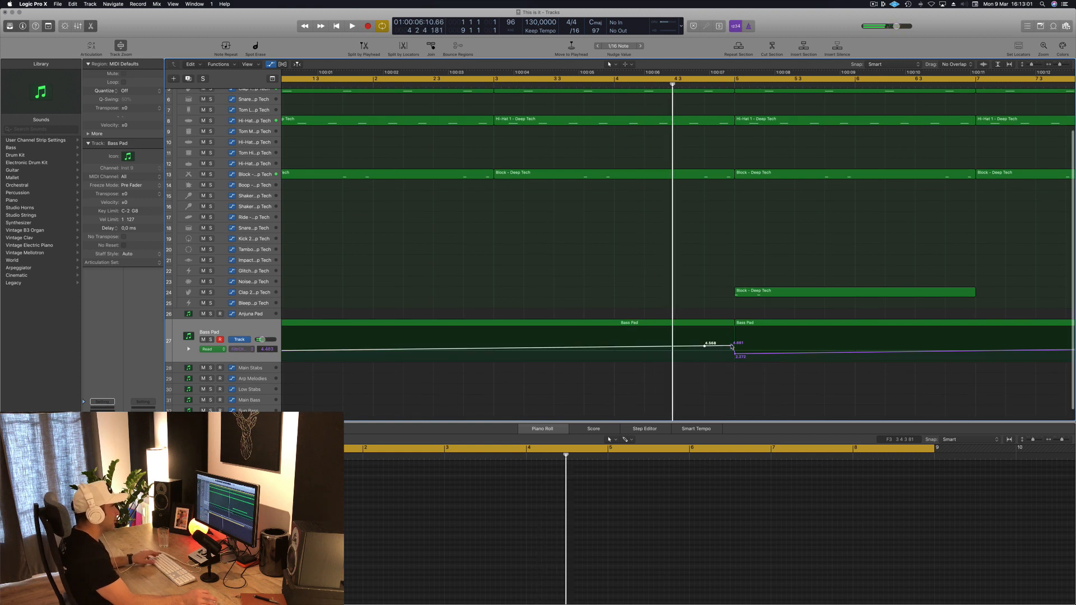
drag(733, 346, 732, 336)
key(space)
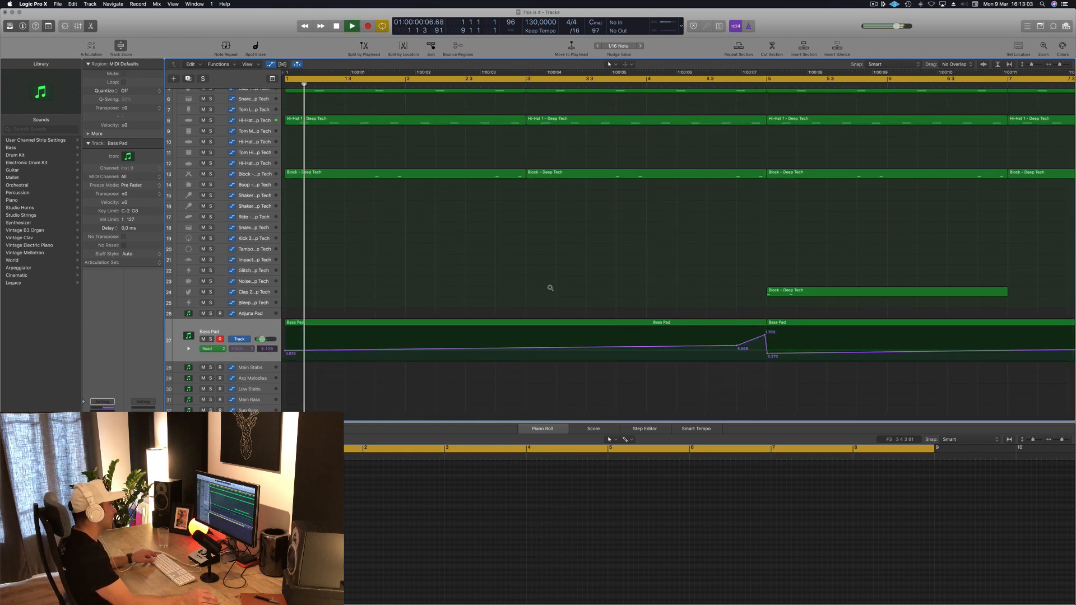
scroll(435, 277, left, 5)
scroll(435, 277, left, 2)
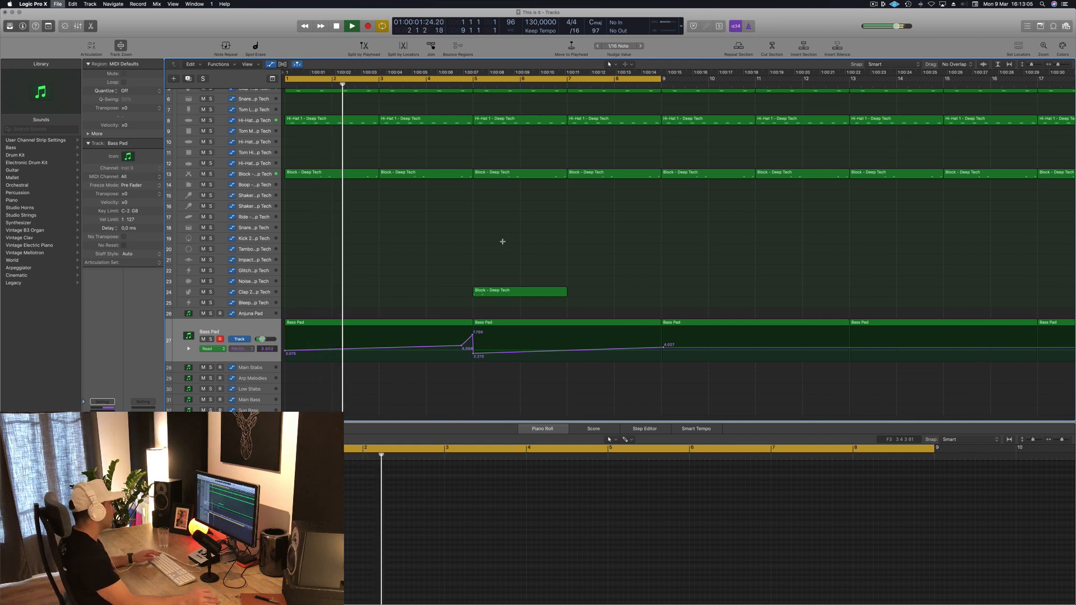
key(super+s)
Copy the Clap 2 region from bar 5 to bar 9
click(245, 293)
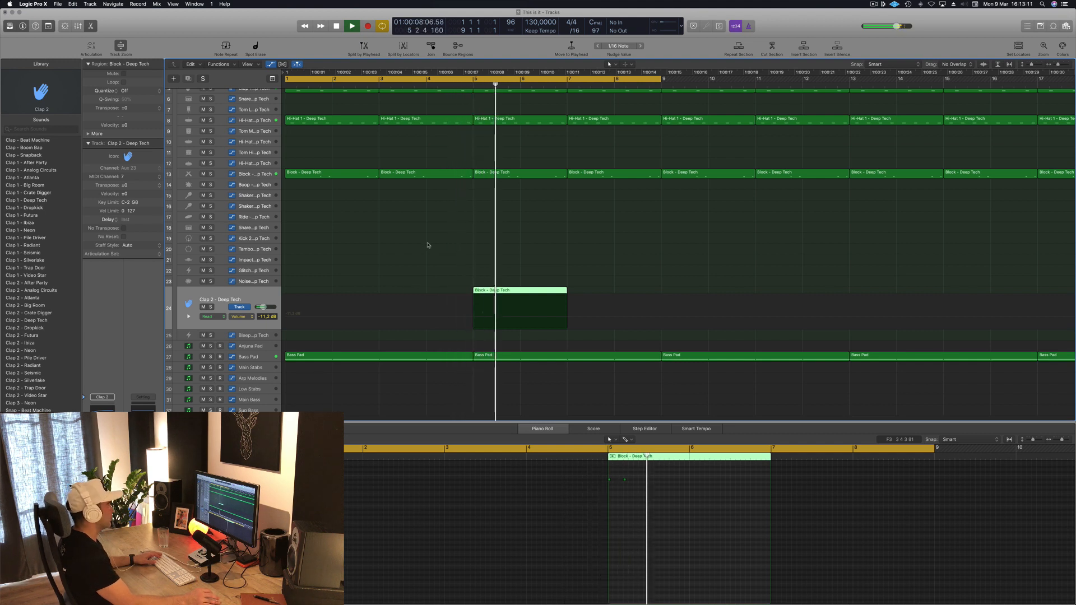
key(super+Left)
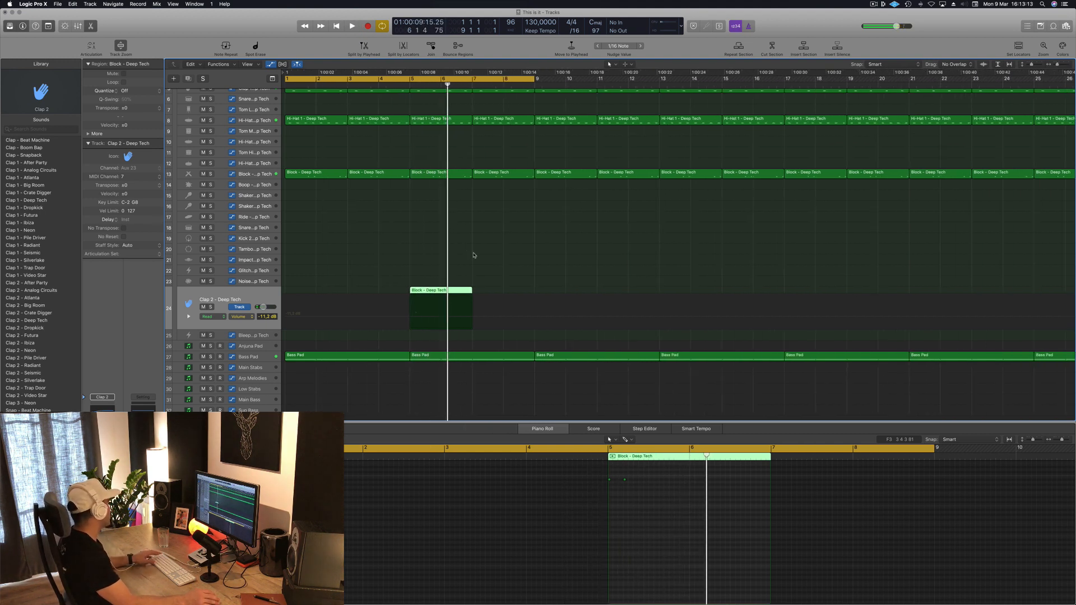
click(542, 238)
key(space)
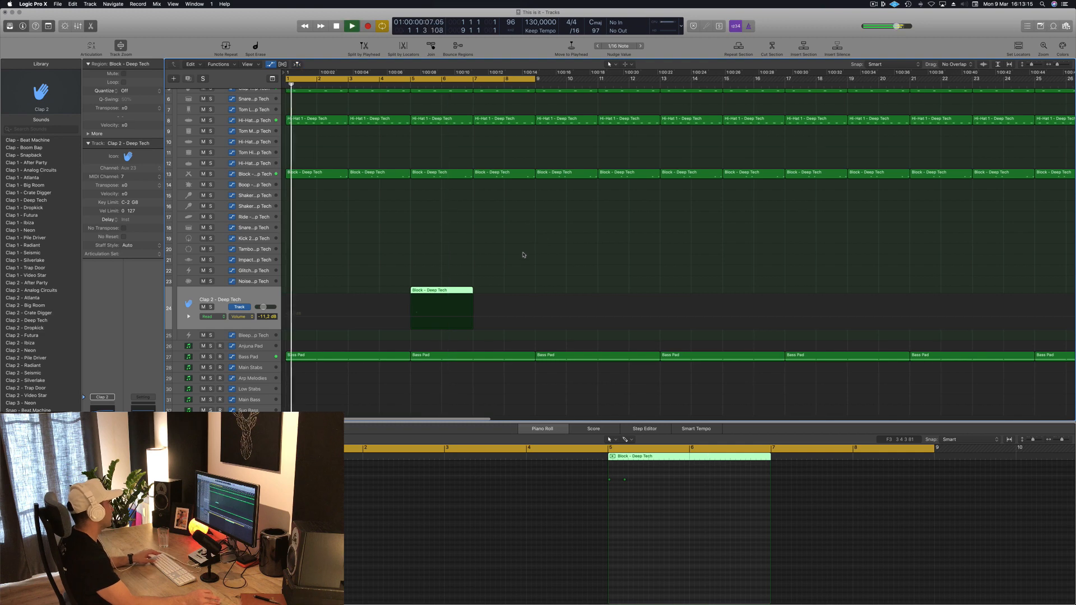
key(z)
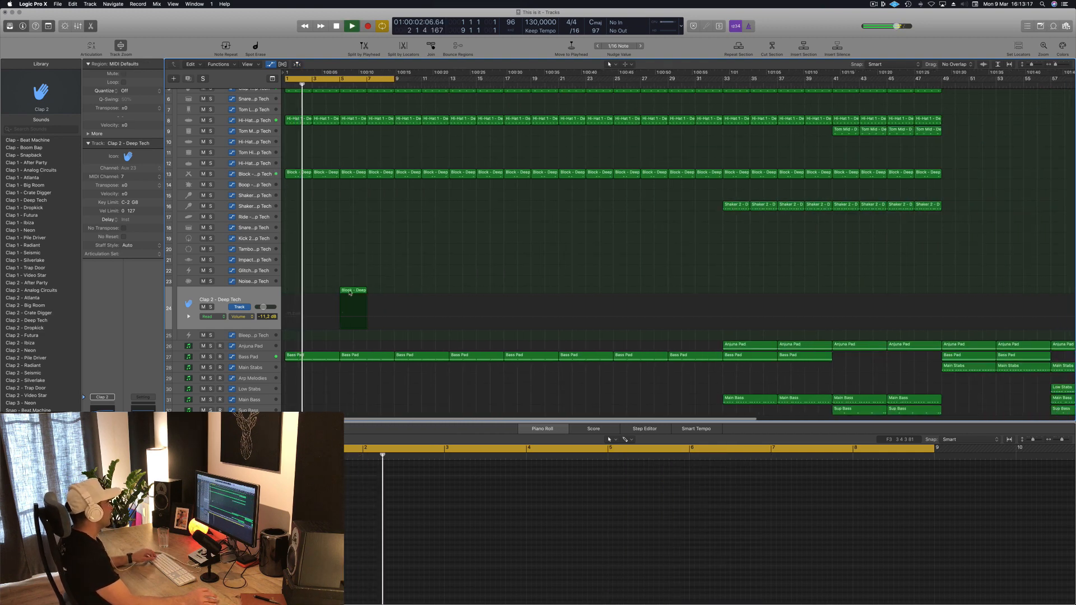
drag(351, 291, 405, 292)
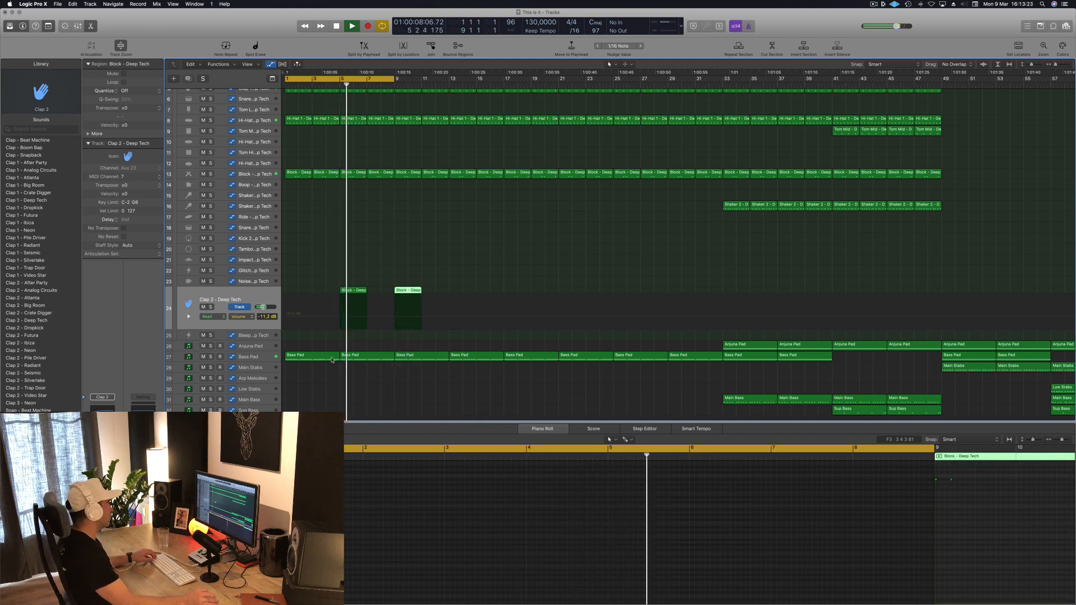
Replace the Bass Pad region at bar 5 with a copy of the bar 1 region including its cutoff automation
click(312, 357)
click(365, 356)
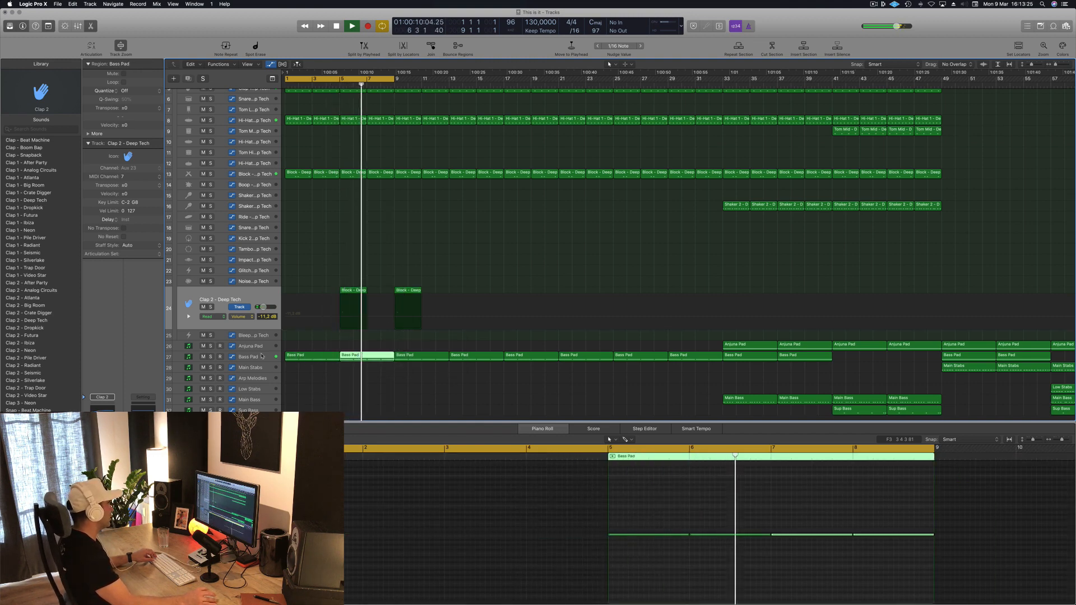
click(284, 355)
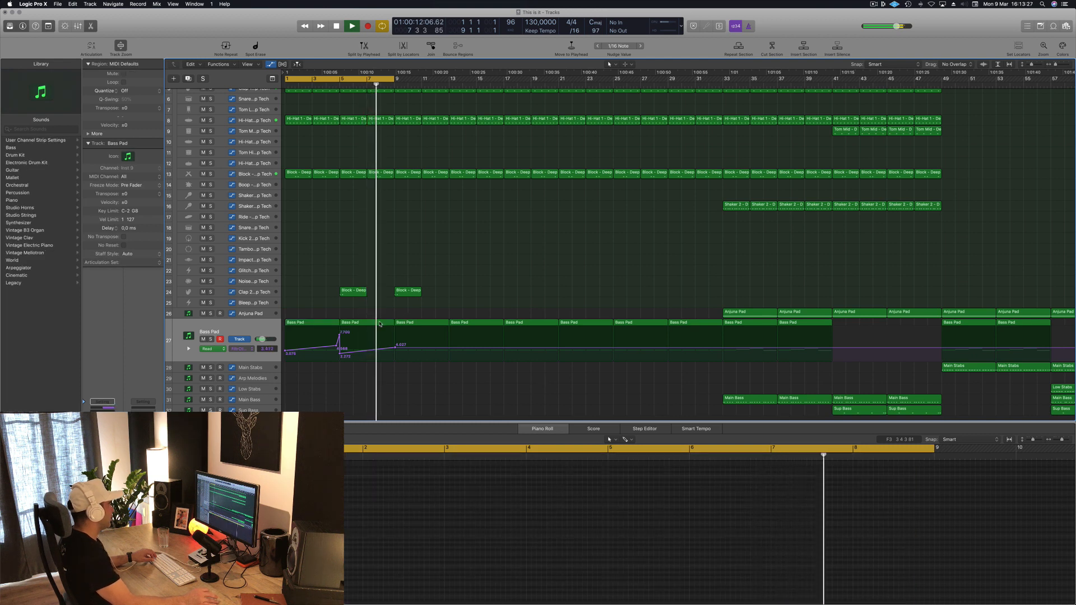
click(391, 322)
key(Delete)
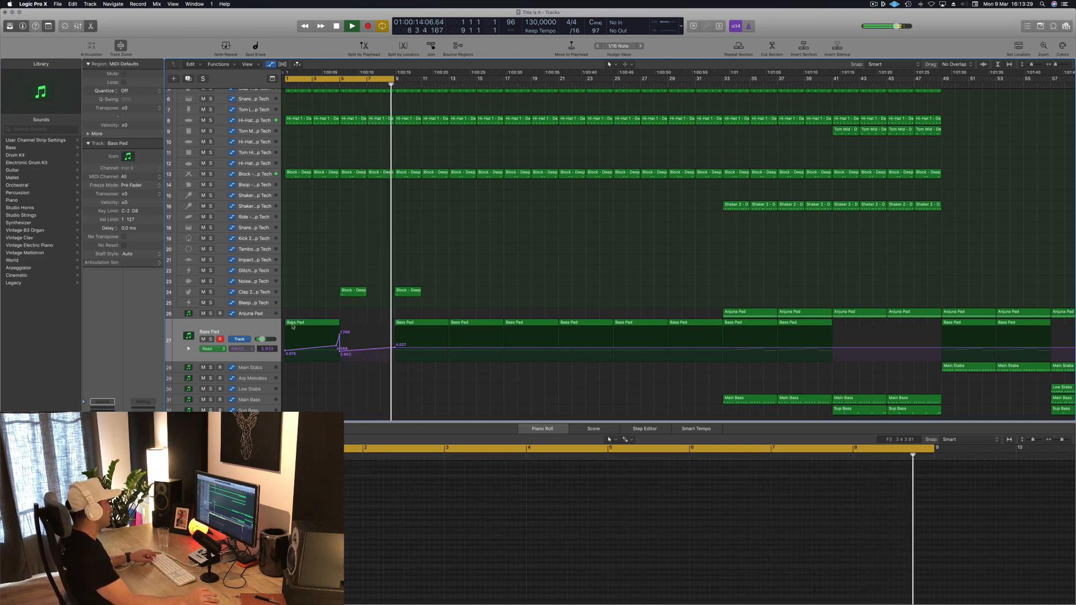
drag(312, 326, 366, 329)
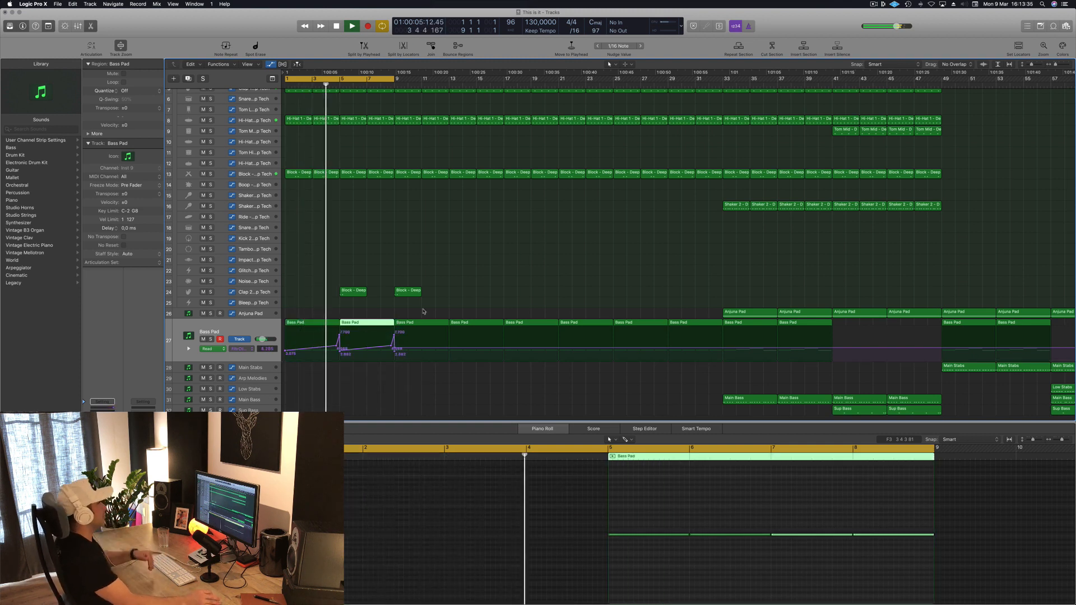
Delete the Bass Pad regions at bars 9 and 13 and copy the first two regions with their cutoff automation into that gap
drag(424, 309, 458, 324)
key(Delete)
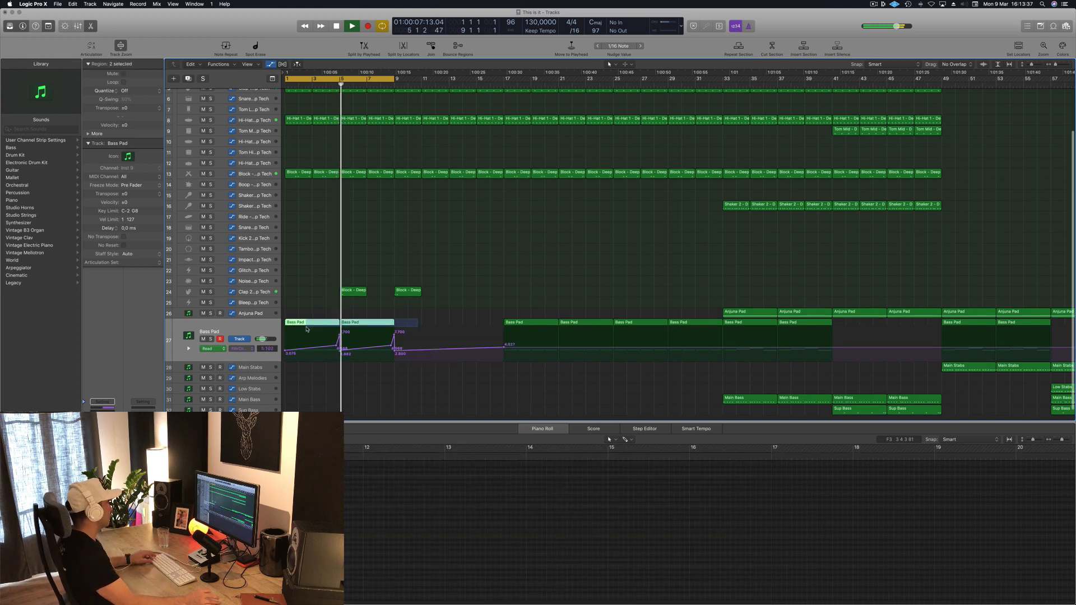
drag(307, 330, 418, 330)
key(super+Left)
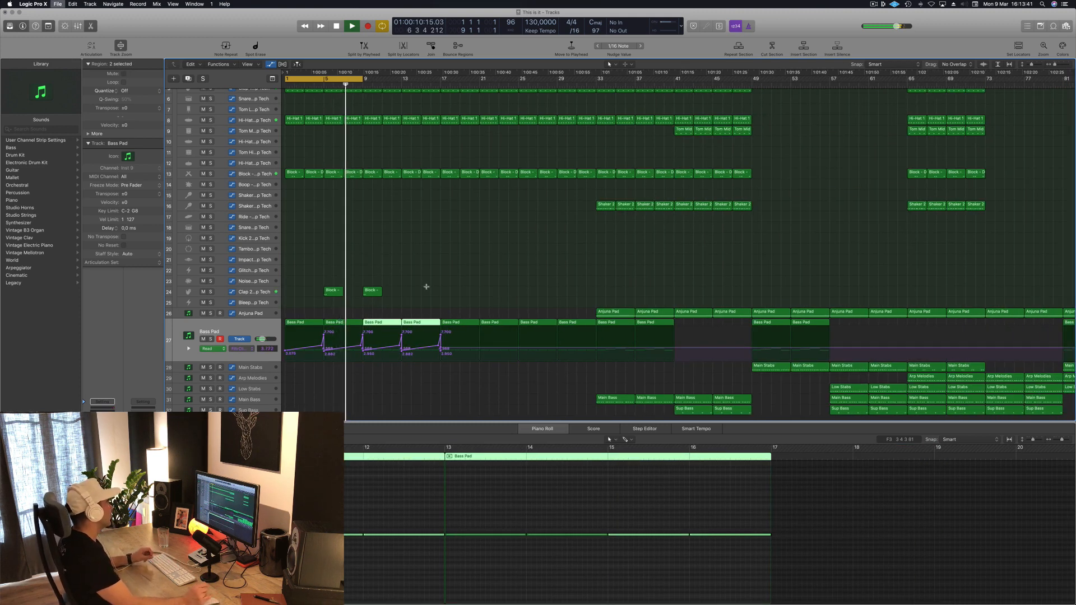
key(super+Right)
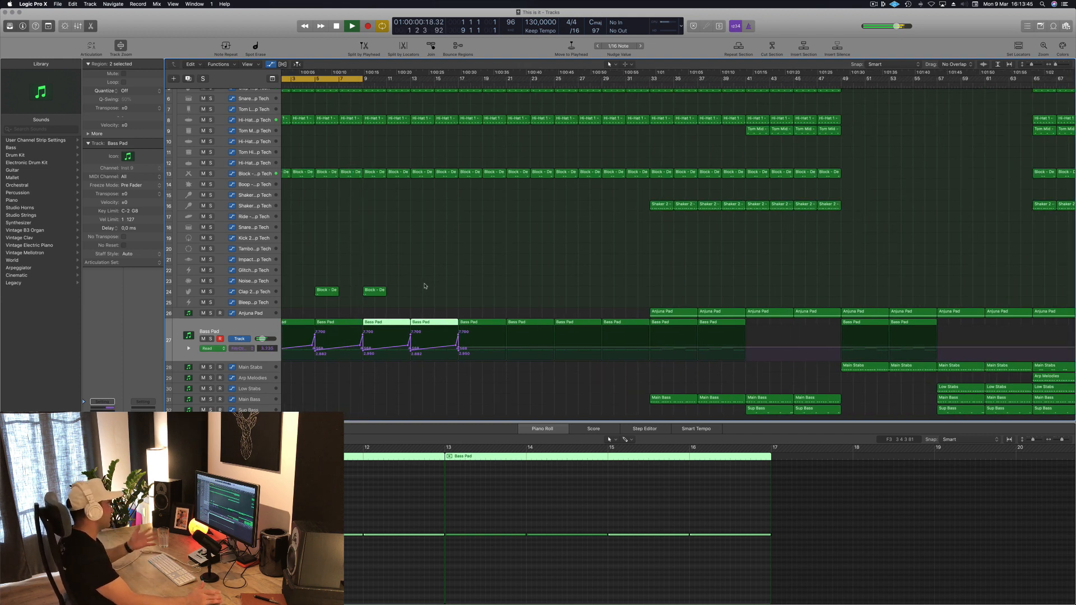
scroll(438, 284, left, 3)
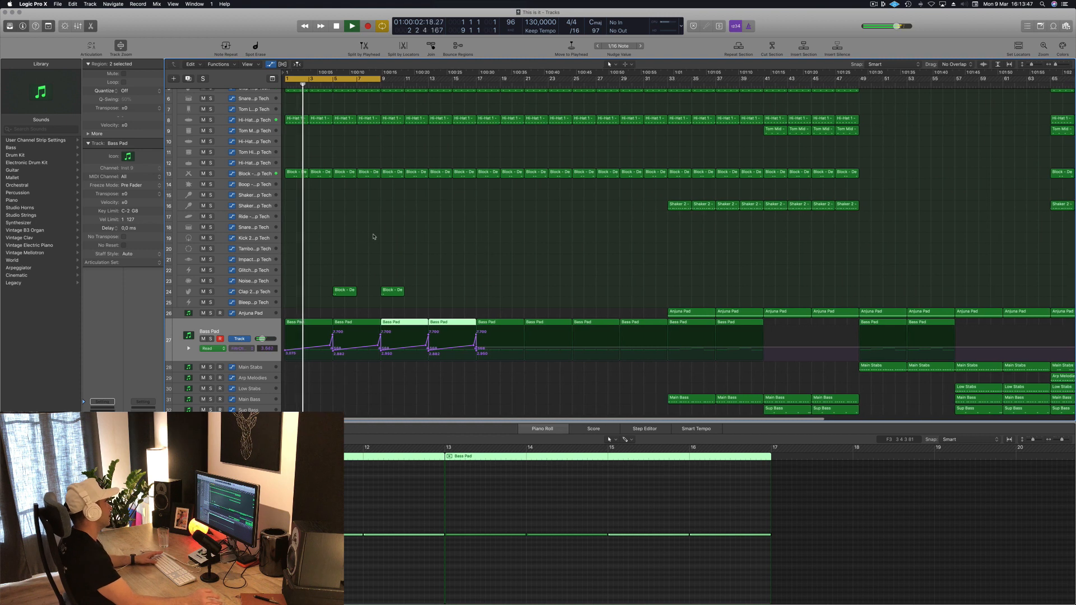
Extend the loop's end to bar 13, raise the Clap 2 track's volume, and play the intro from the start
drag(382, 79, 429, 79)
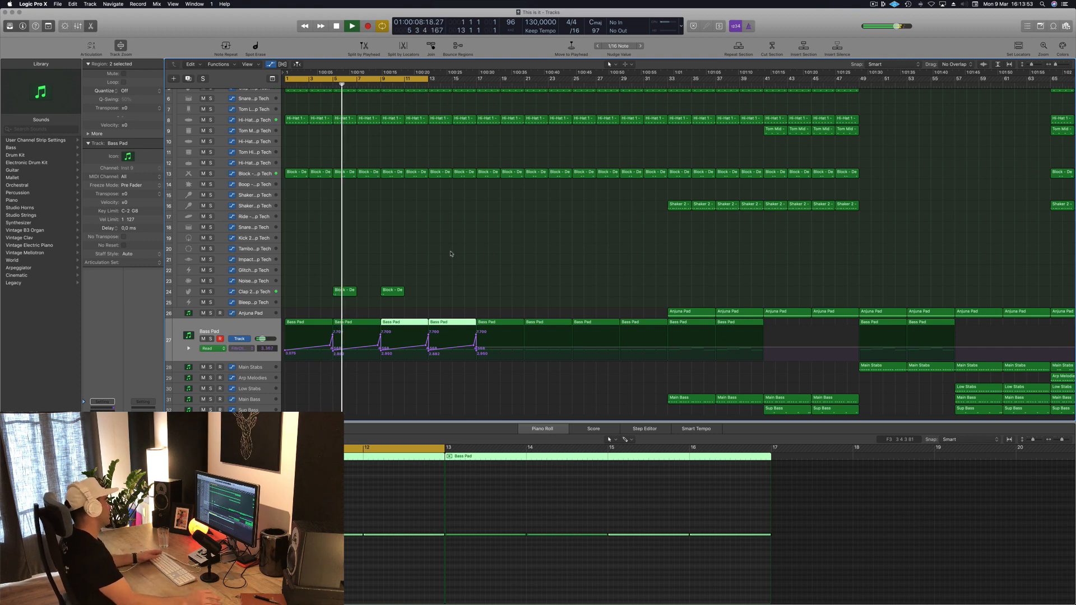
click(277, 295)
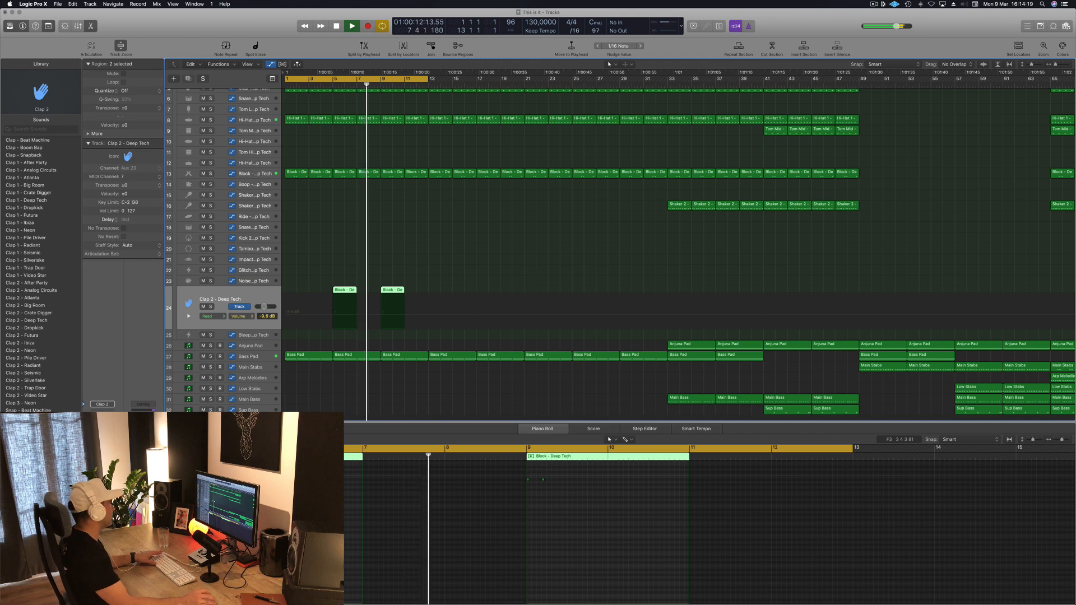
scroll(419, 213, down, 1)
scroll(420, 214, down, 3)
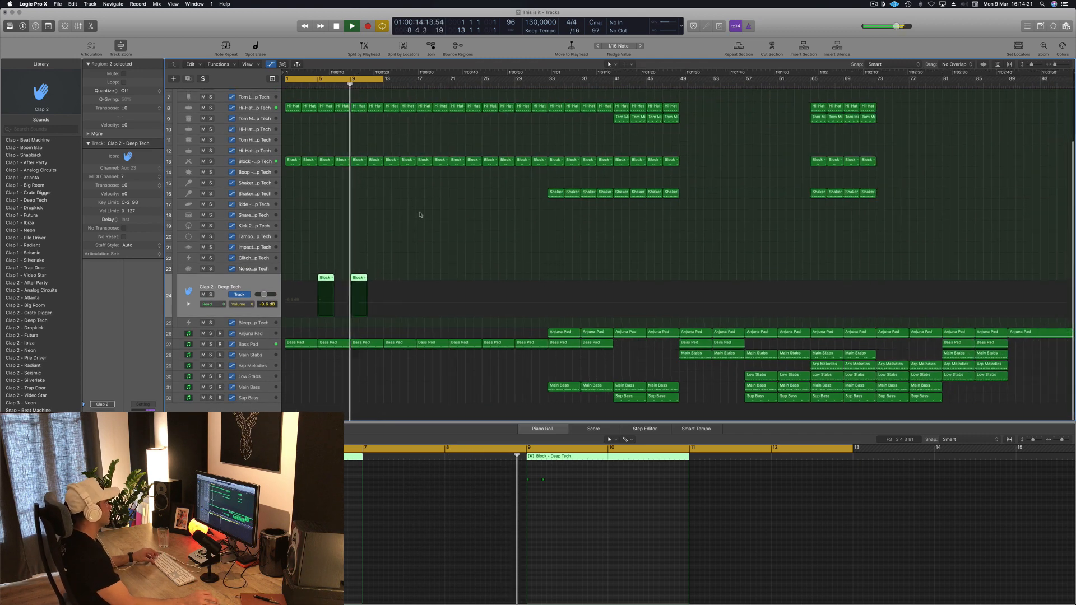
scroll(420, 213, up, 4)
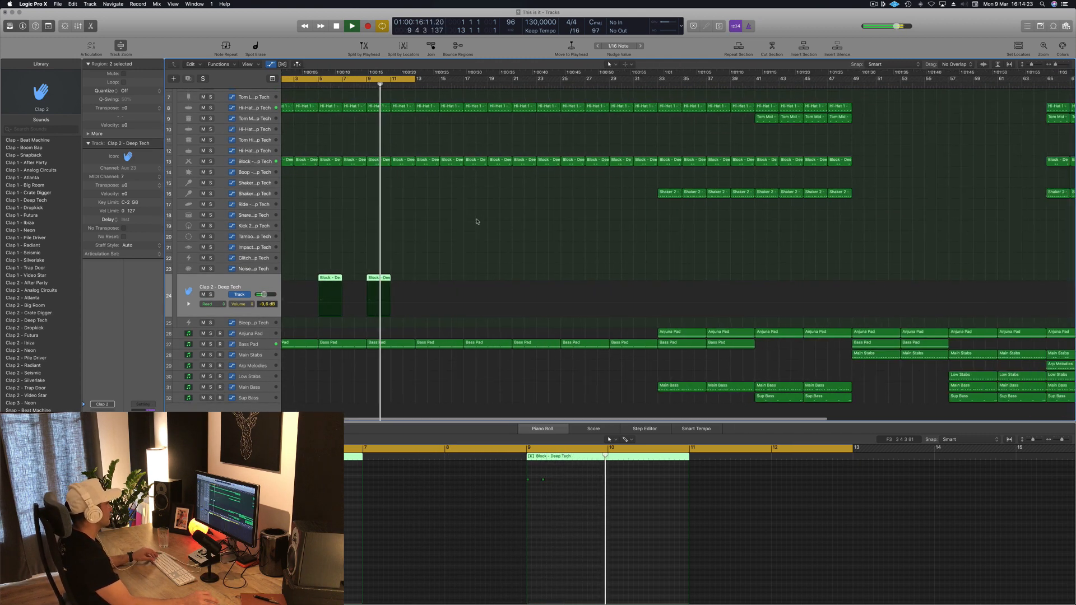
key(Return)
Copy the two Clap 2 regions to bars 13 and 17
scroll(439, 217, down, 3)
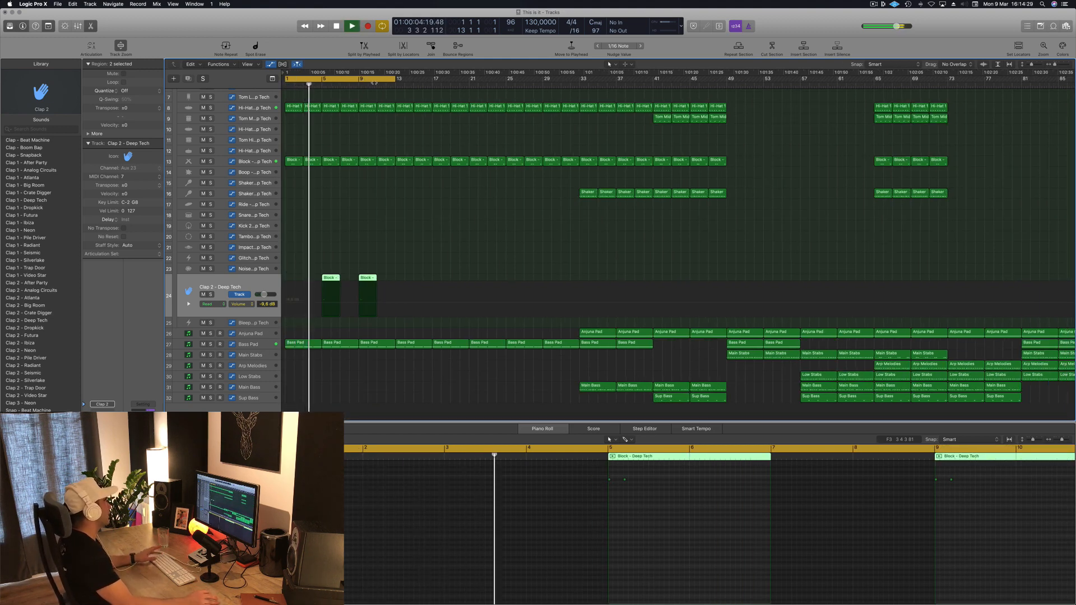
drag(418, 248, 406, 279)
click(392, 266)
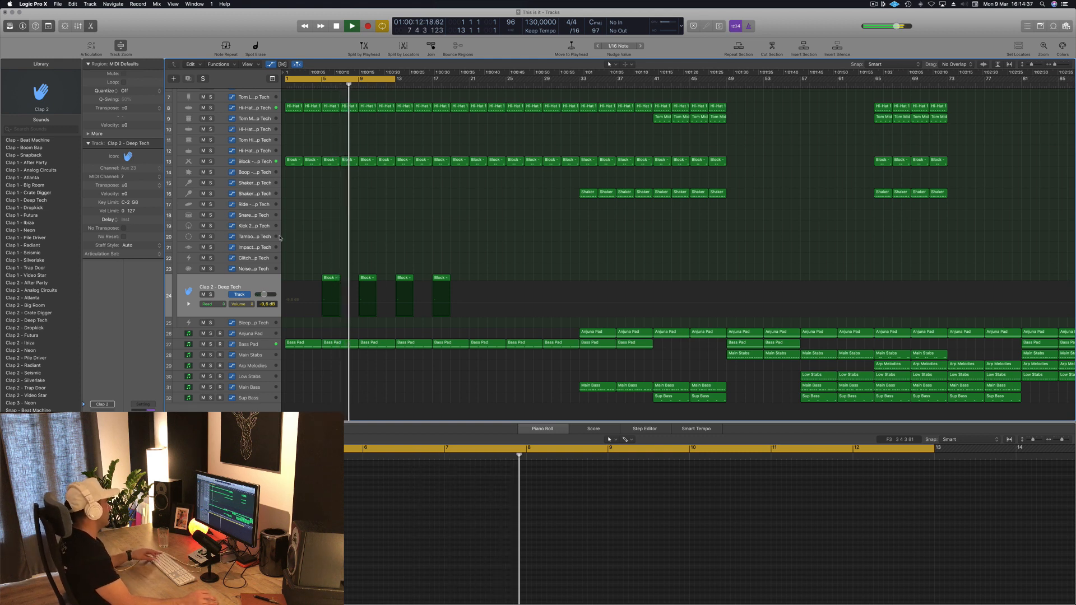
Copy the first Block region onto the Tambourine track at bar 17
click(297, 236)
click(293, 161)
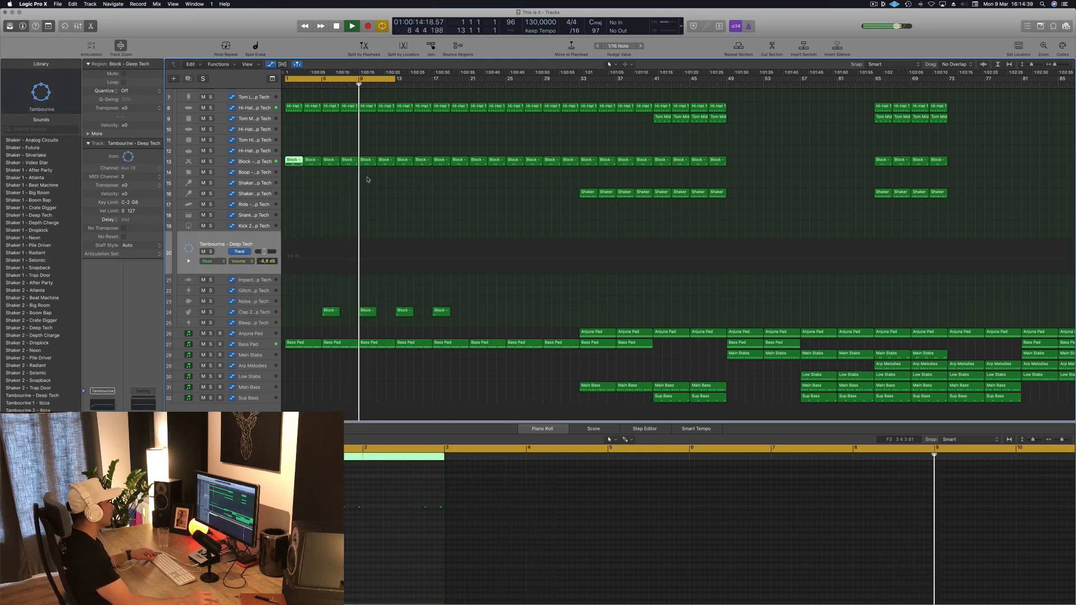
drag(294, 162, 444, 248)
Move the Tambourine region's four notes up in pitch and earlier so that they start at bar 17
drag(829, 493, 958, 524)
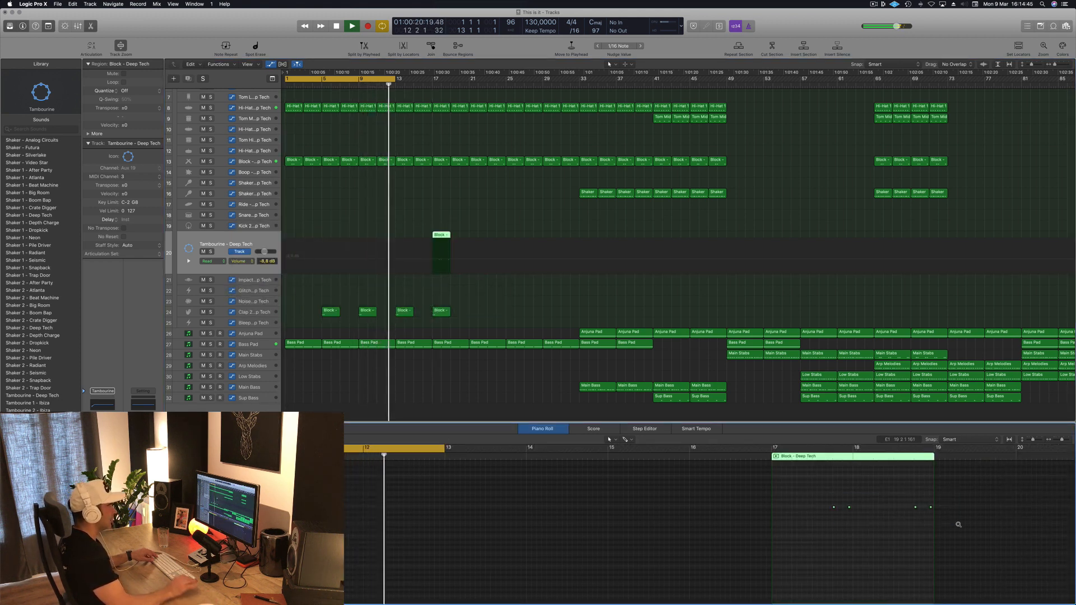
key(alt+Left)
key(alt+Left)
key(alt+Left)
key(alt+Left)
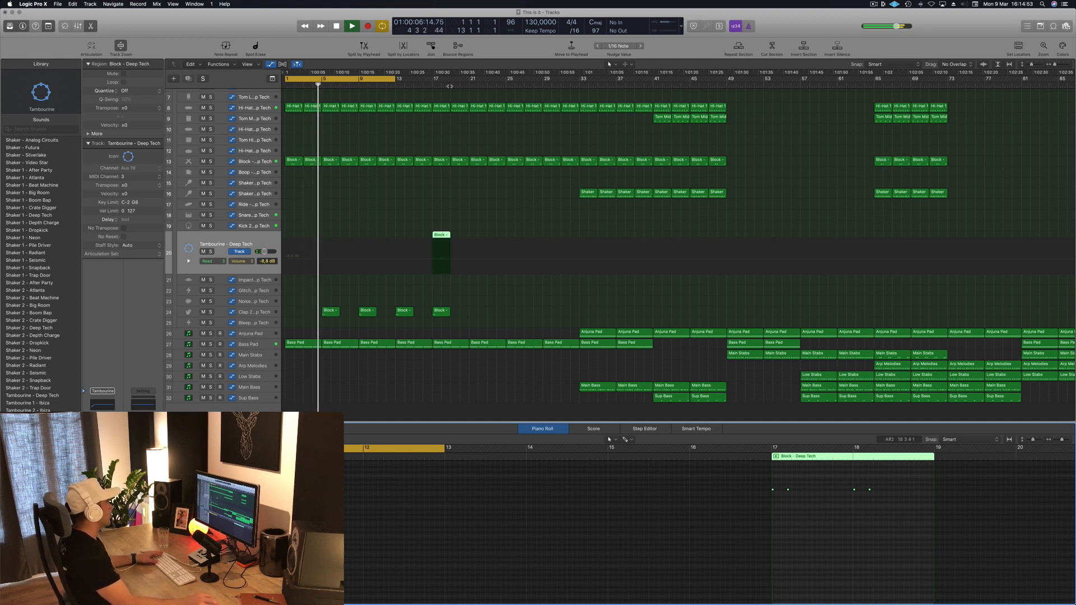
Move the Tambourine region to bar 9 and duplicate its four notes one sixteenth later in the piano roll
drag(441, 234, 369, 238)
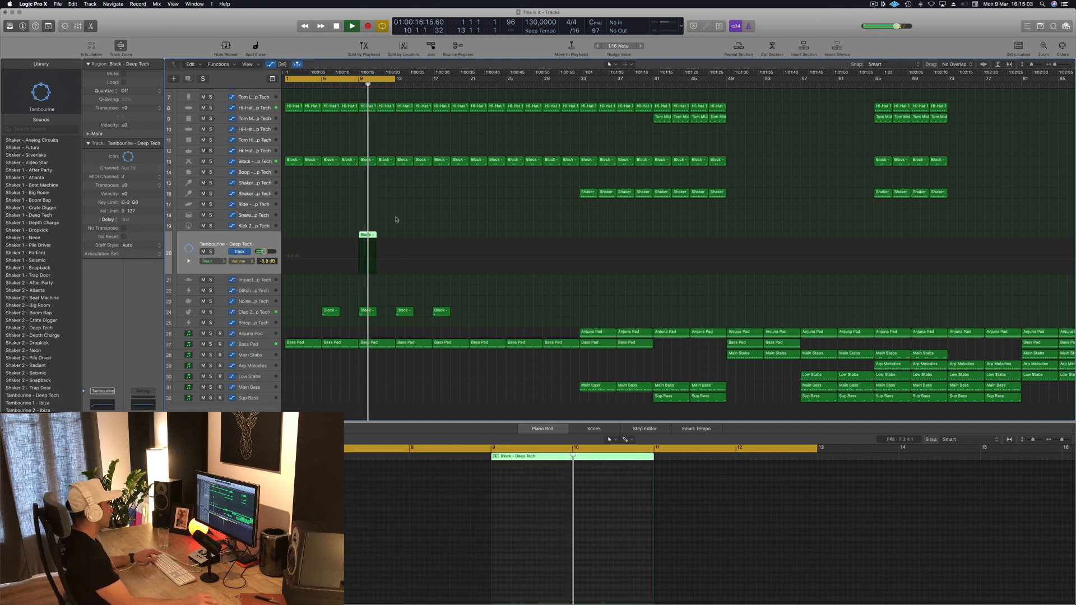
key(space)
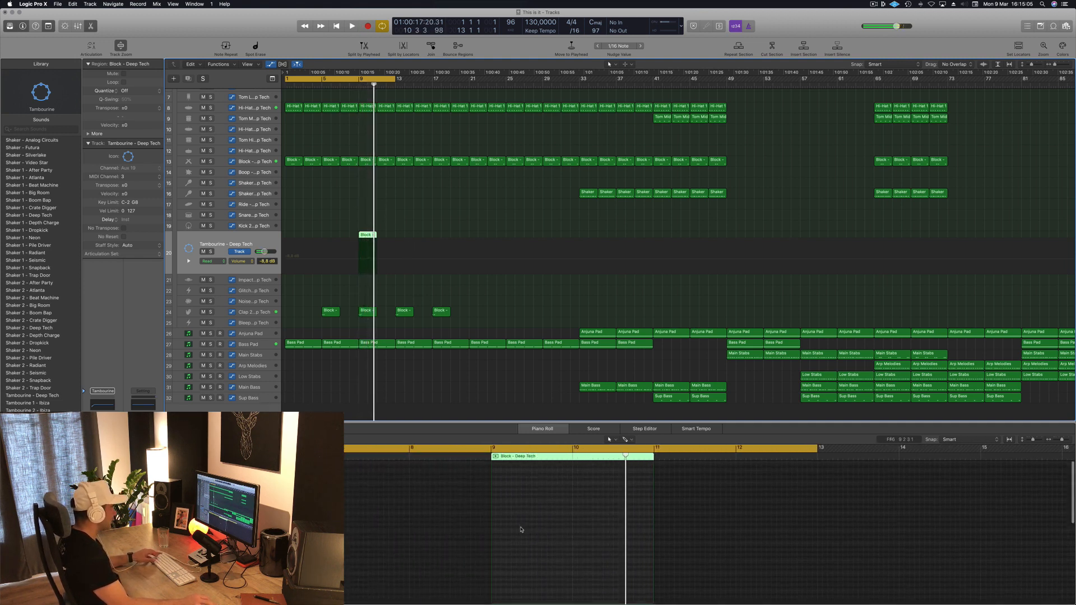
drag(604, 500, 481, 525)
scroll(481, 525, up, 5)
scroll(482, 525, left, 3)
scroll(496, 512, left, 2)
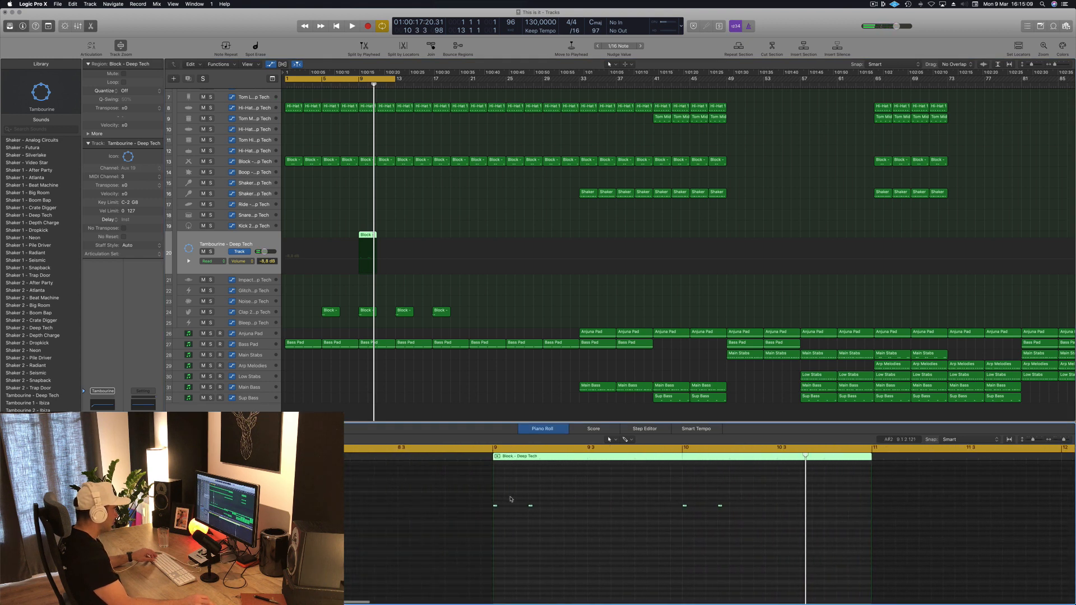
drag(503, 506, 507, 508)
key(space)
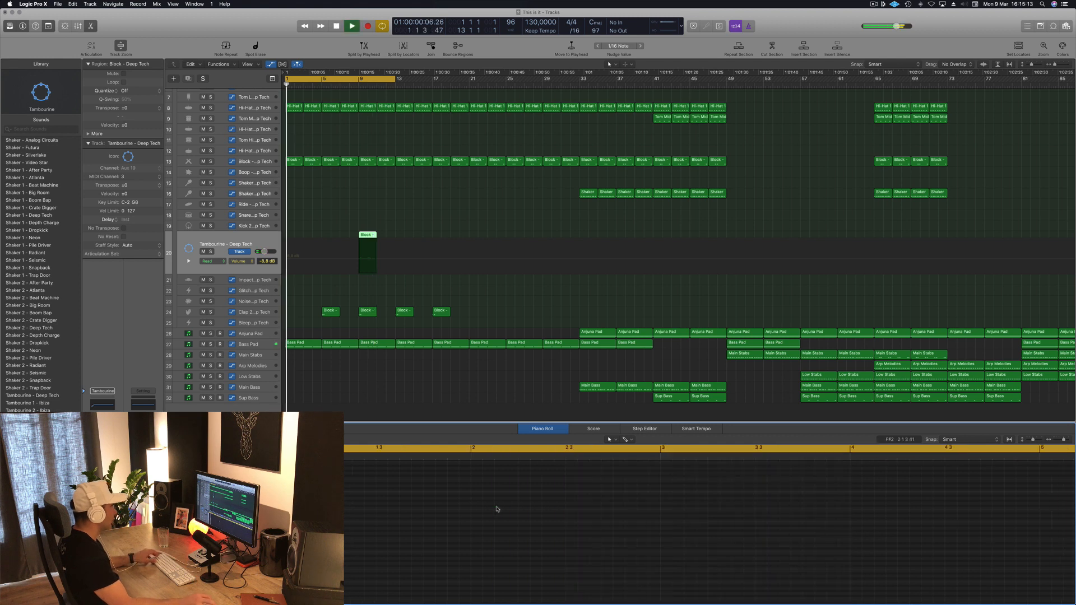
Set the loop to run from bar 9 to bar 17 and play it
click(296, 80)
drag(357, 81, 435, 84)
key(space)
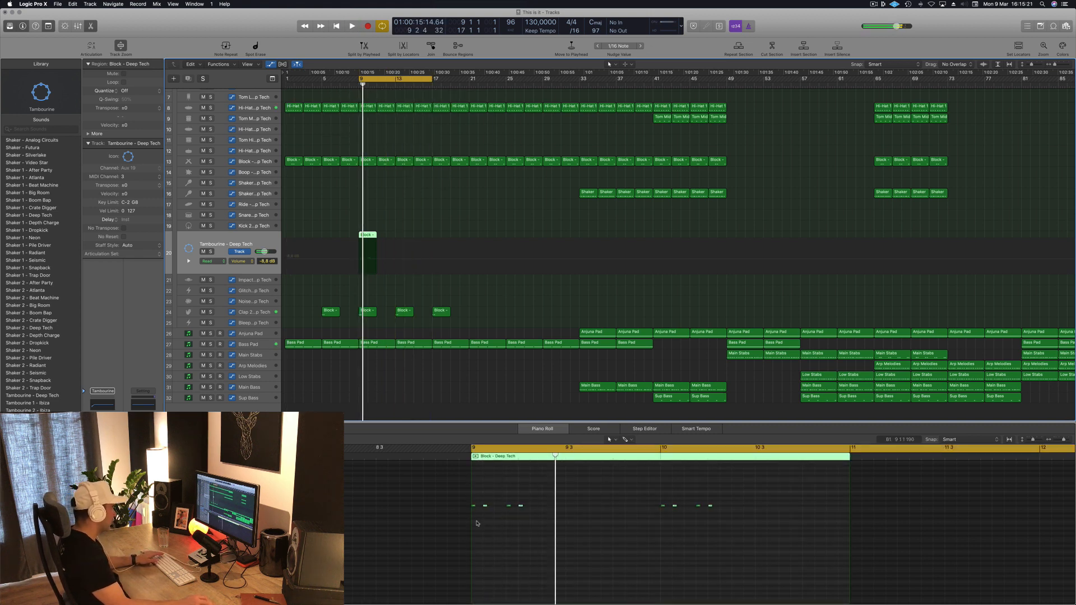
Move the Tambourine region's second note one sixteenth later and audition the pattern from bar 9
click(485, 507)
drag(485, 508, 496, 509)
key(space)
key(space)
key(space)
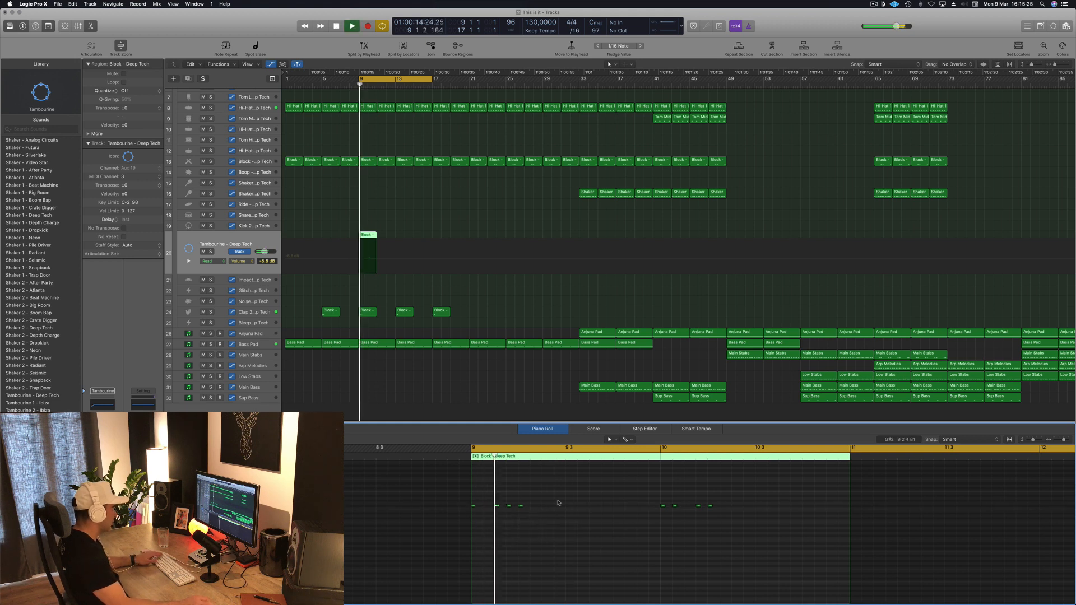
key(space)
key(space)
key(space)
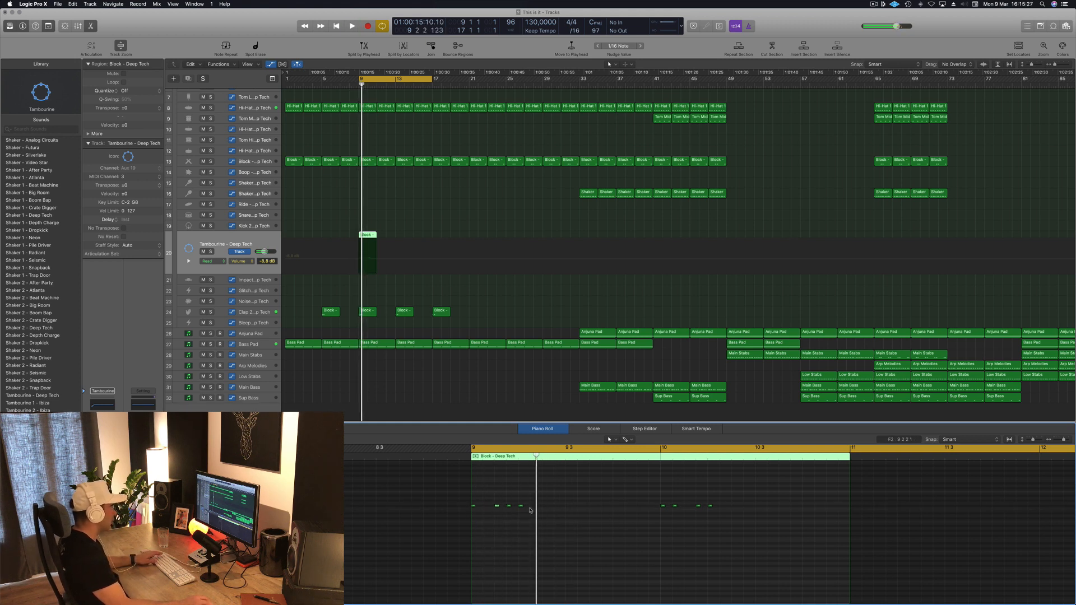
Delete every Tambourine note after the third, copy the remaining three notes half a bar later, and audition the result
drag(585, 516, 726, 511)
key(Delete)
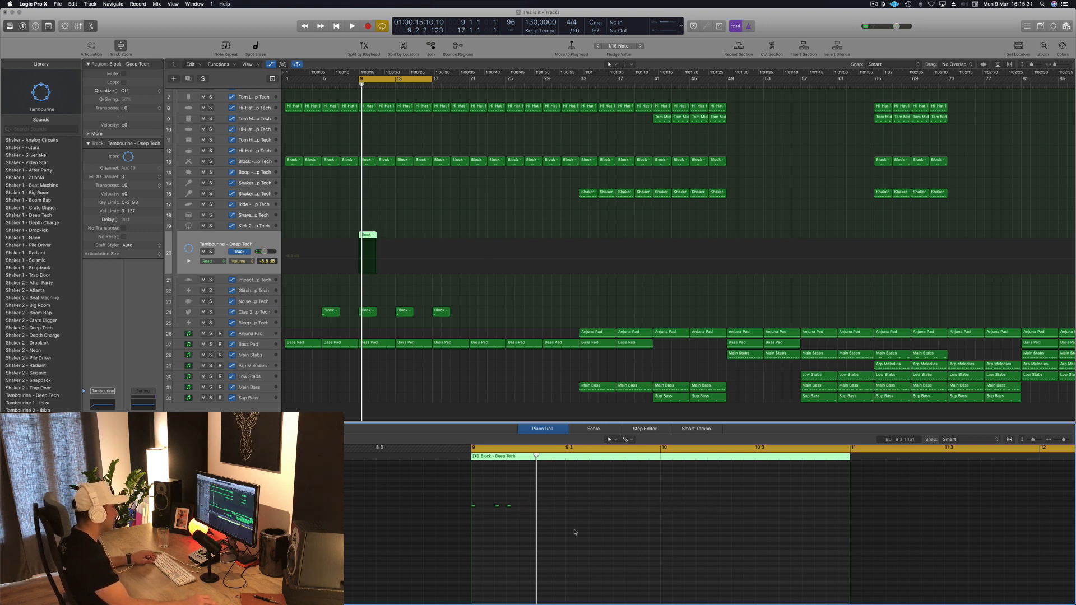
drag(474, 509, 567, 509)
key(space)
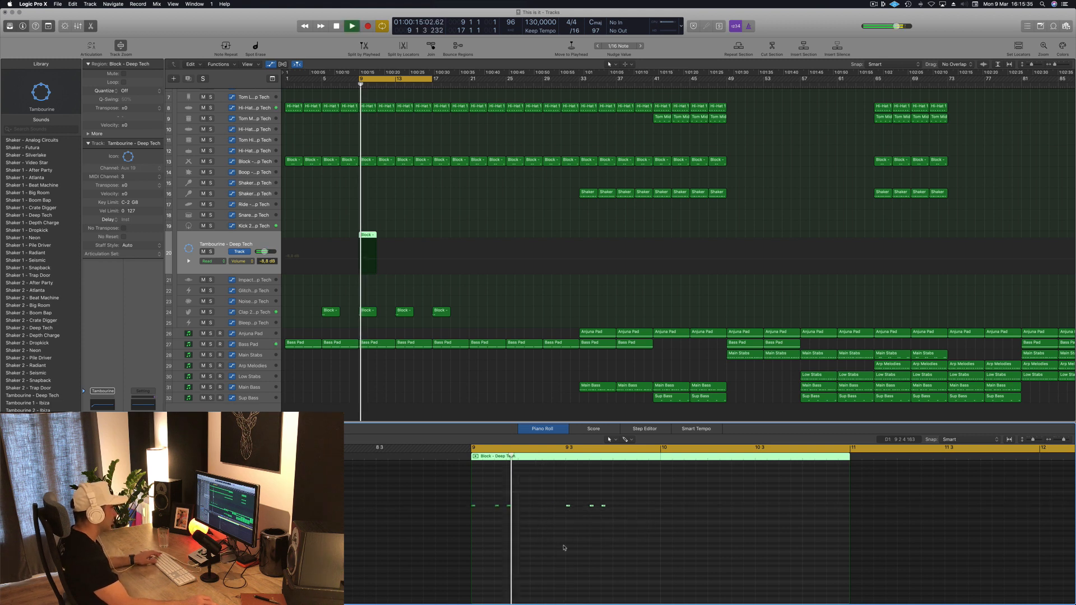
key(space)
key(space)
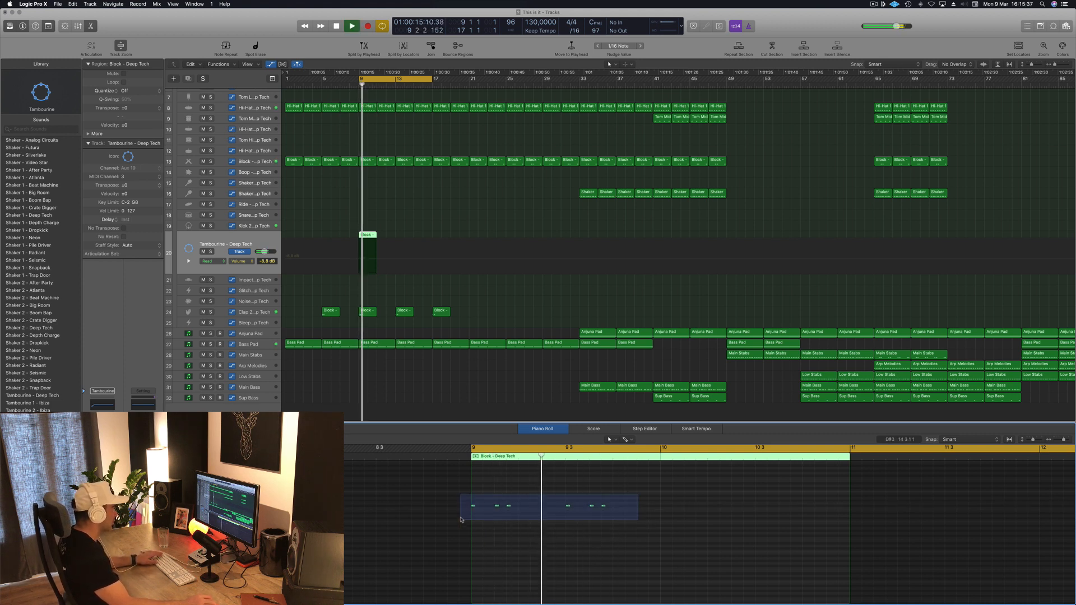
Copy the second and third Tambourine notes one beat later and play the pattern
key(space)
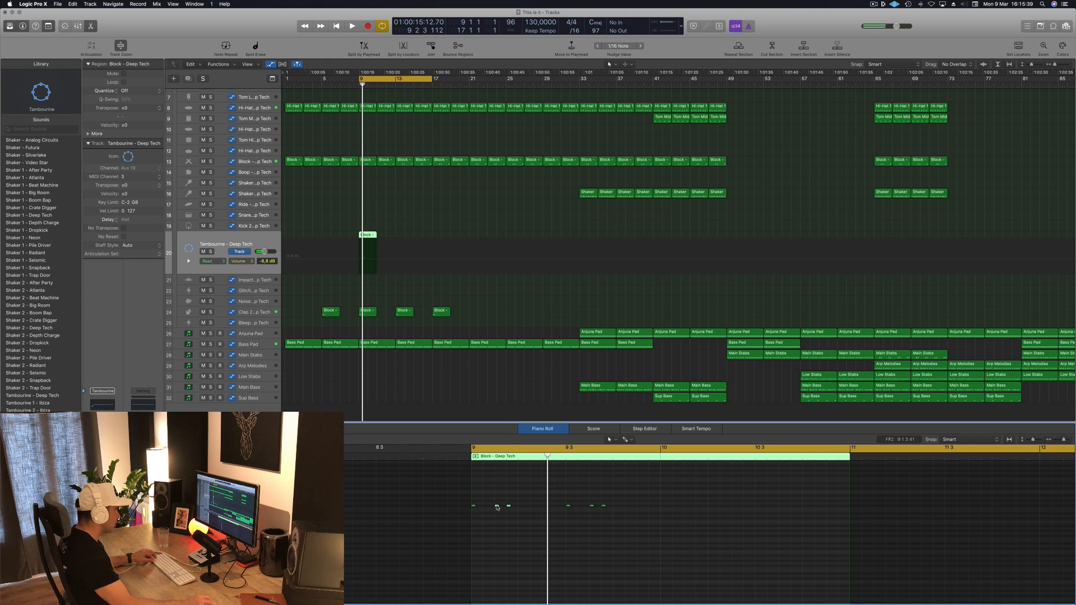
drag(498, 508, 545, 508)
key(space)
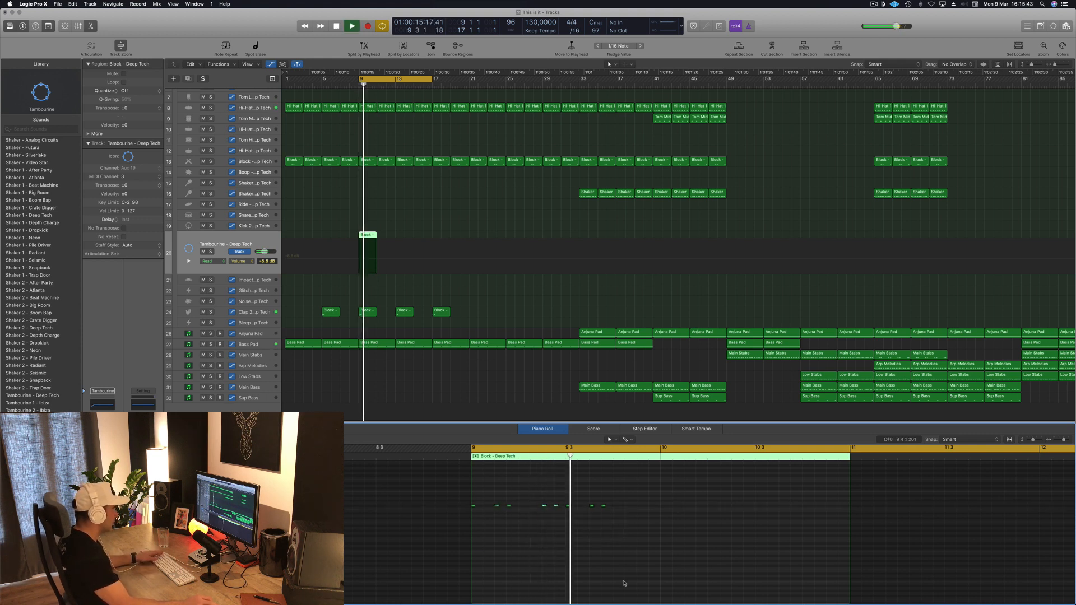
key(space)
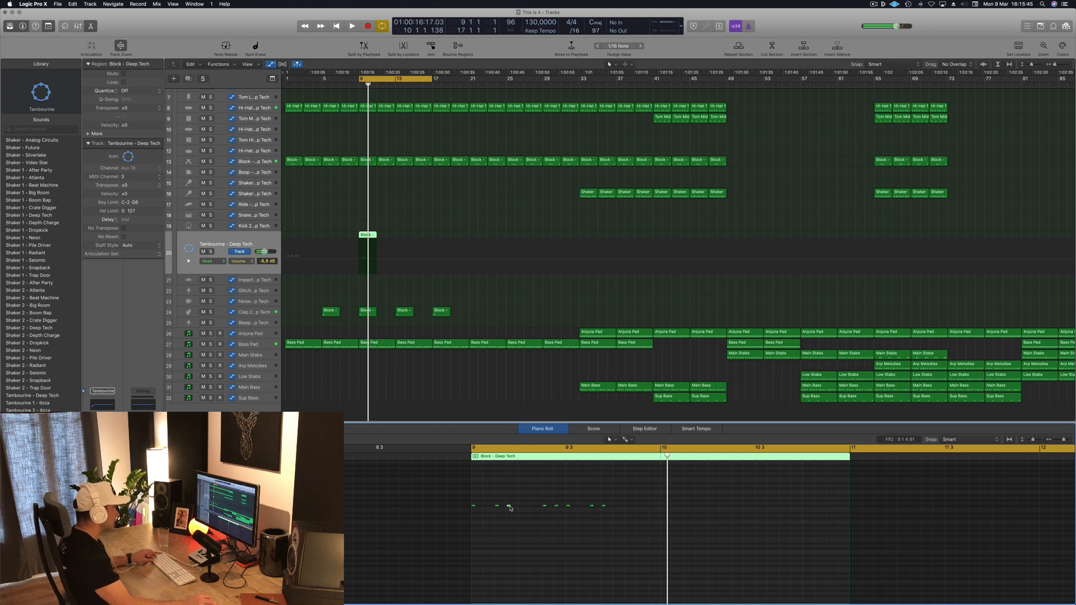
Copy the third Tambourine note two sixteenths later and the last two notes three sixteenths later, toward the end of bar 9
drag(516, 507, 533, 509)
key(space)
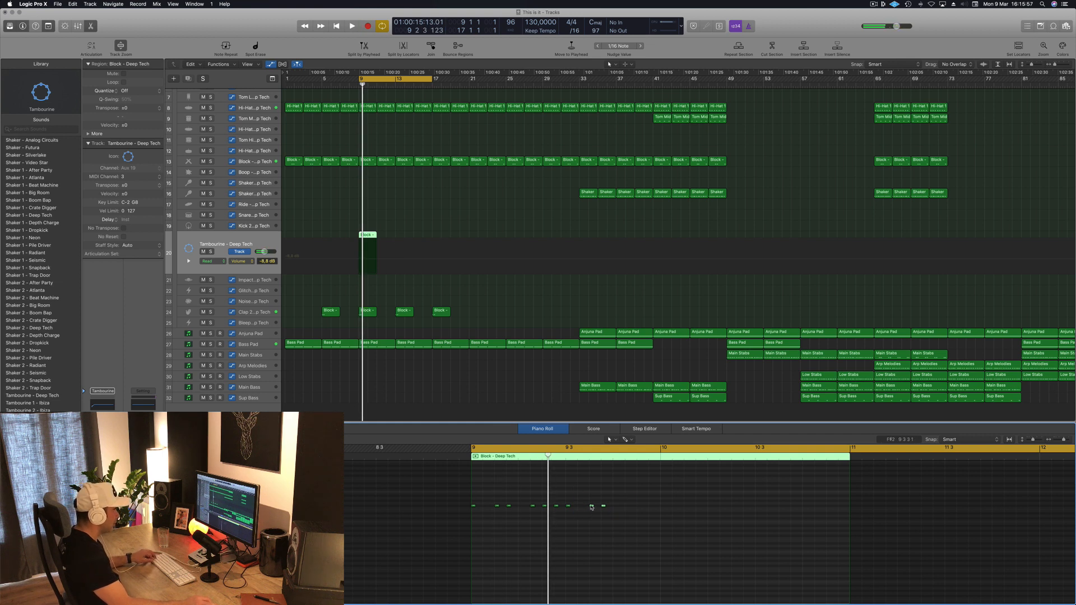
drag(591, 507, 627, 507)
key(space)
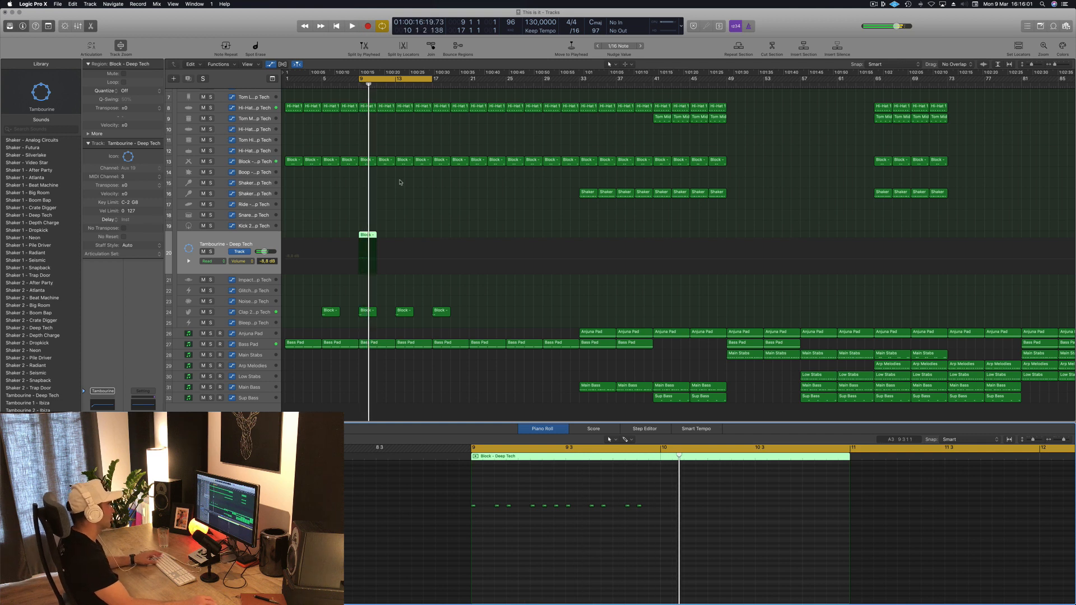
Cut the Tambourine region down to its first bar, repeat it to fill bars 9 to 13, and play the loop
super+click(370, 239)
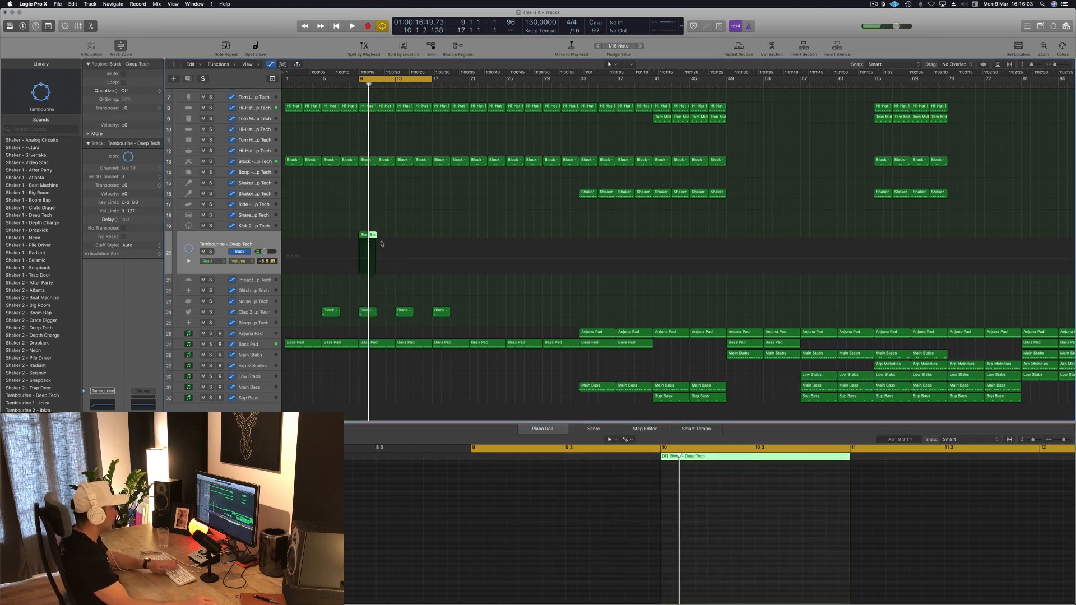
key(Delete)
click(362, 235)
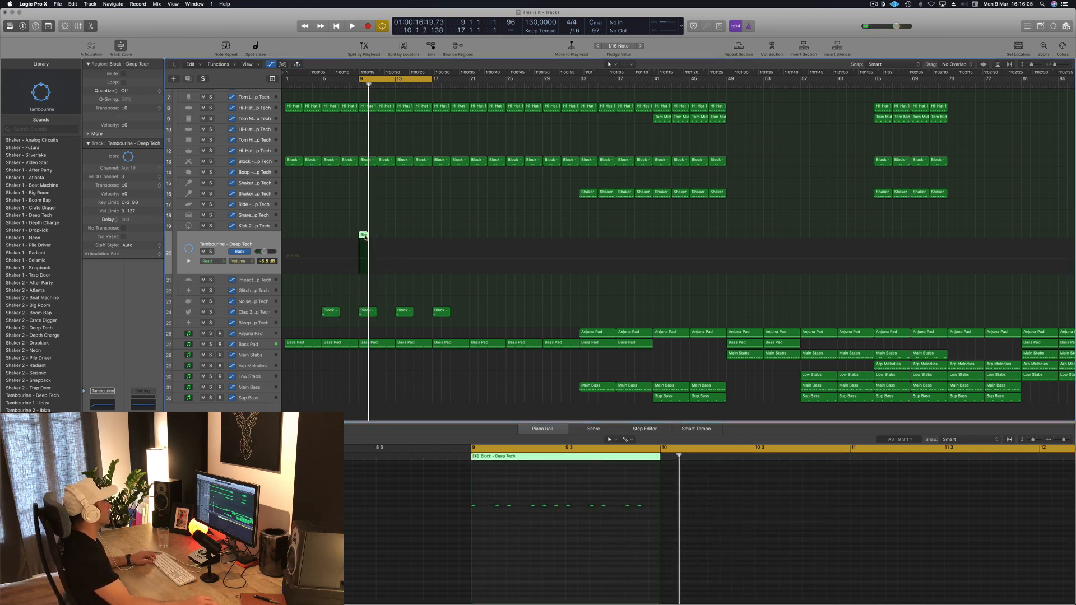
key(super+r)
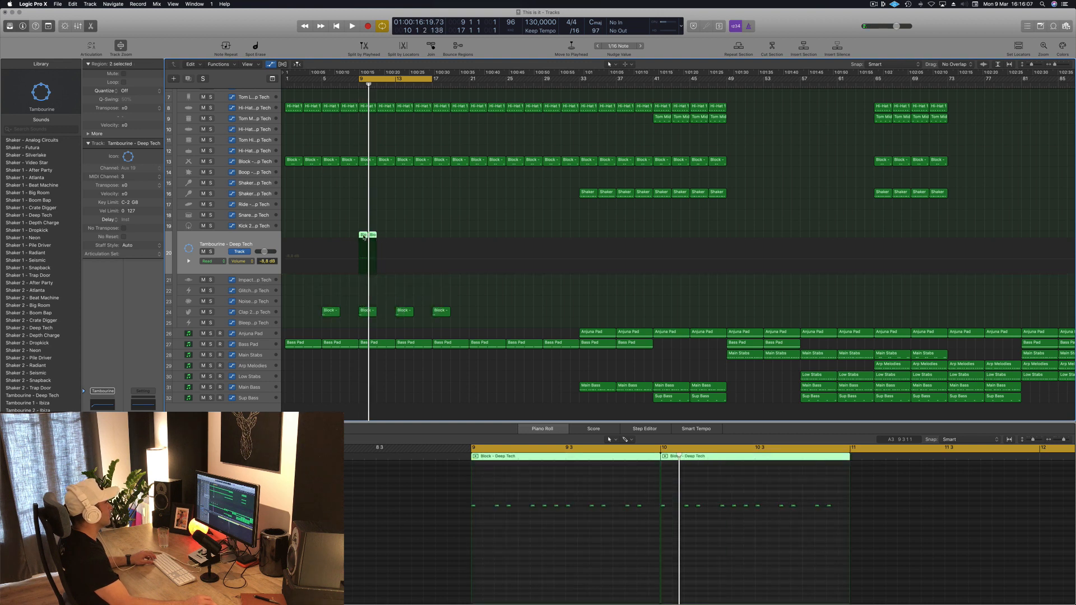
key(super+r)
key(space)
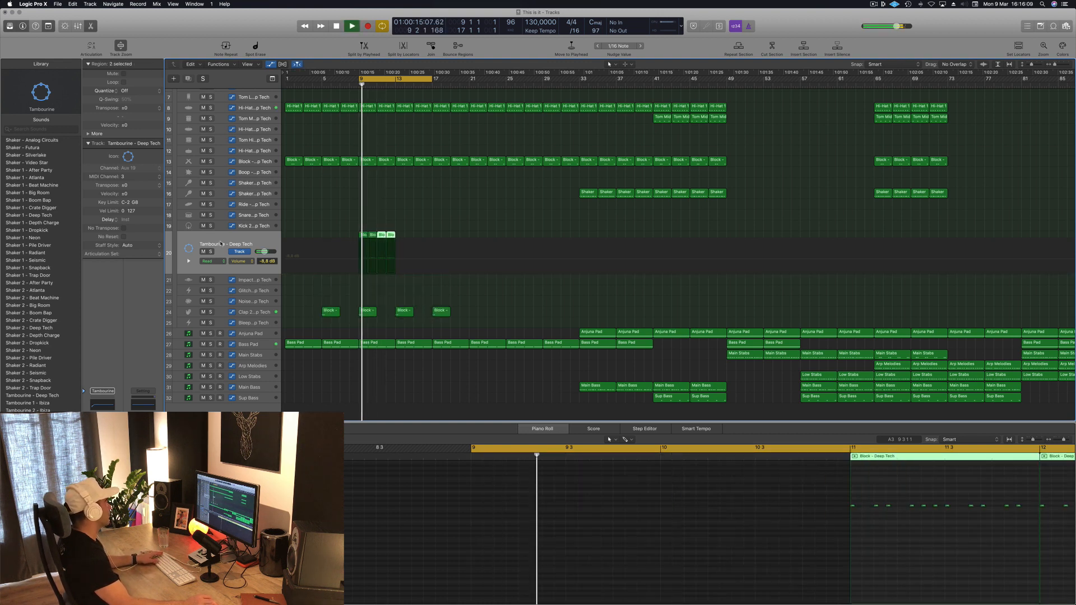
Lower the Tambourine track's volume to -15.0 dB, then extend the loop's start to bar 1 for playback from the beginning
click(221, 244)
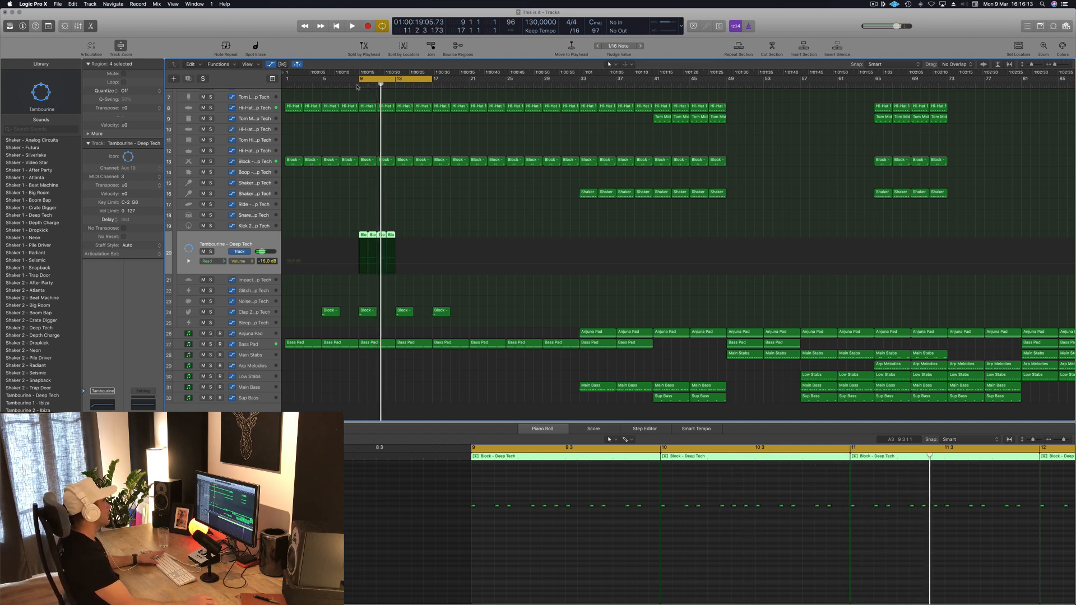
click(359, 85)
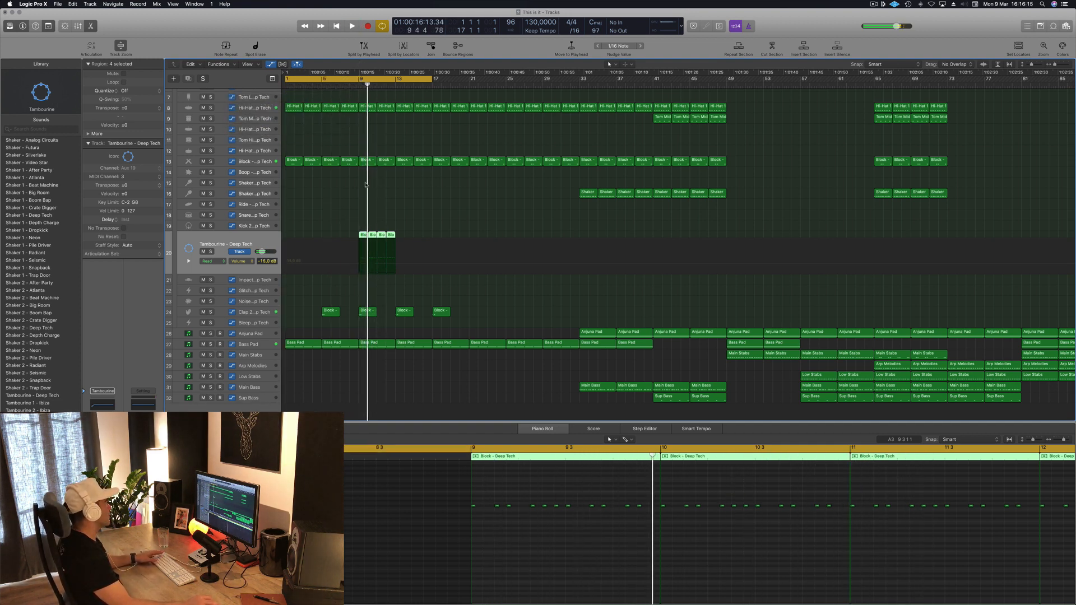
key(Return)
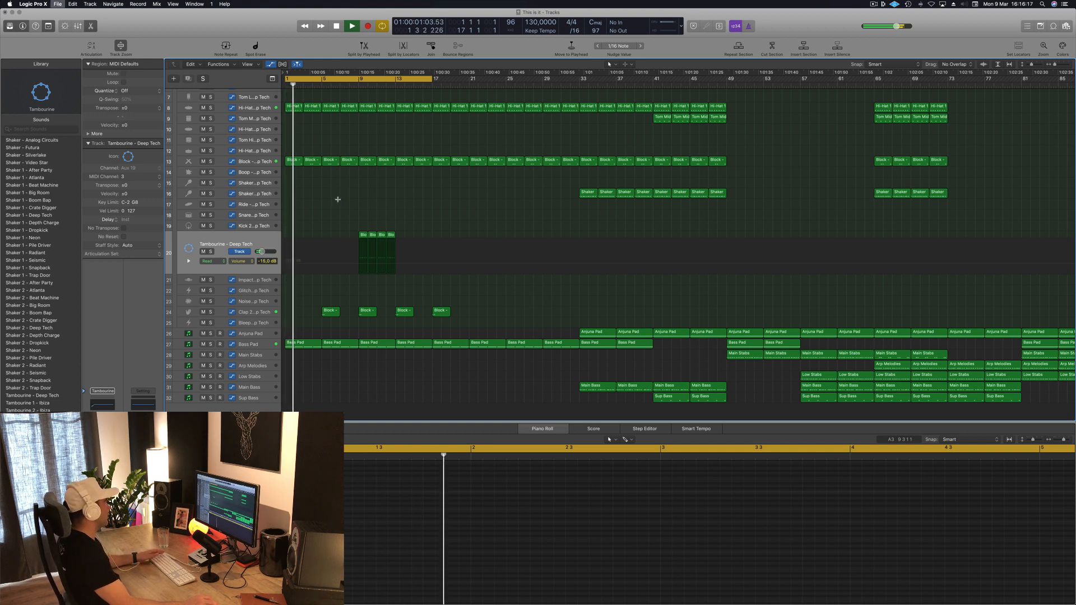
Step through the Bass Pad and Clap 2 tracks during playback, then lower the Tambourine track to -20.0 dB with its Stereo Delay shown
click(270, 344)
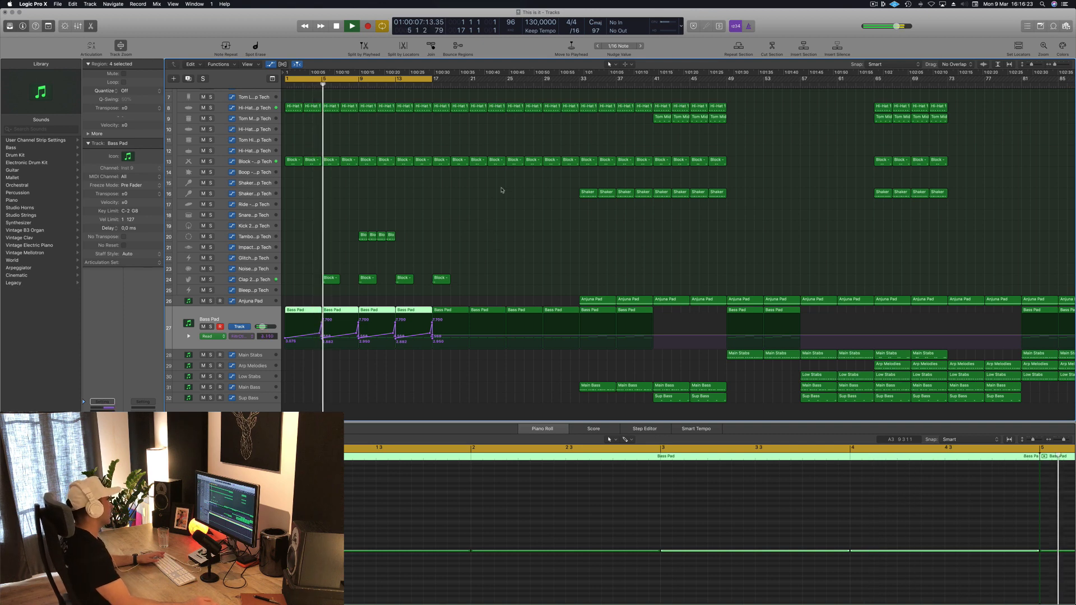
click(264, 280)
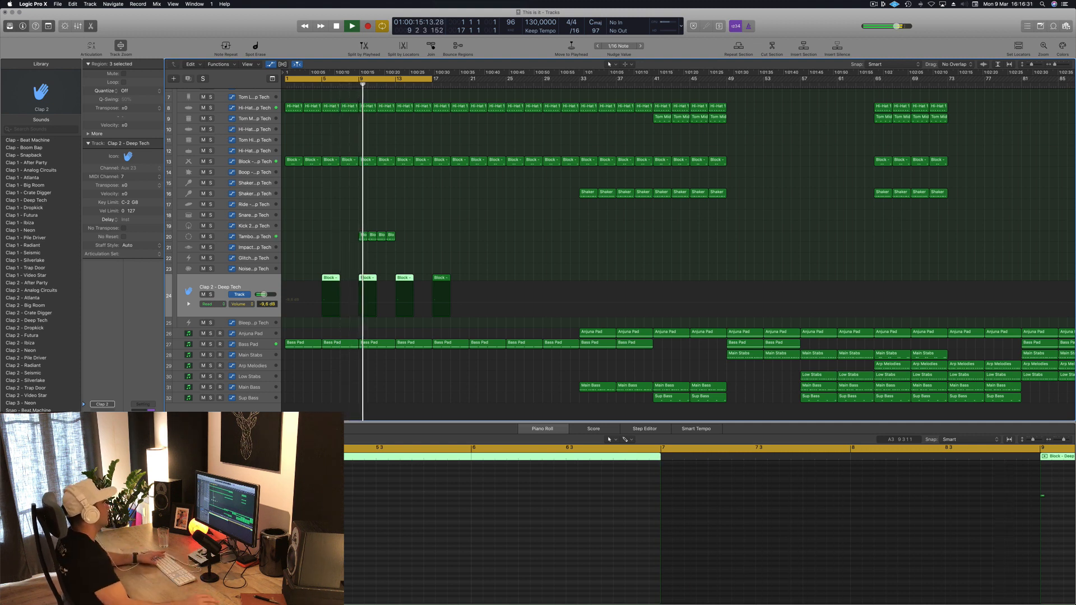
click(248, 232)
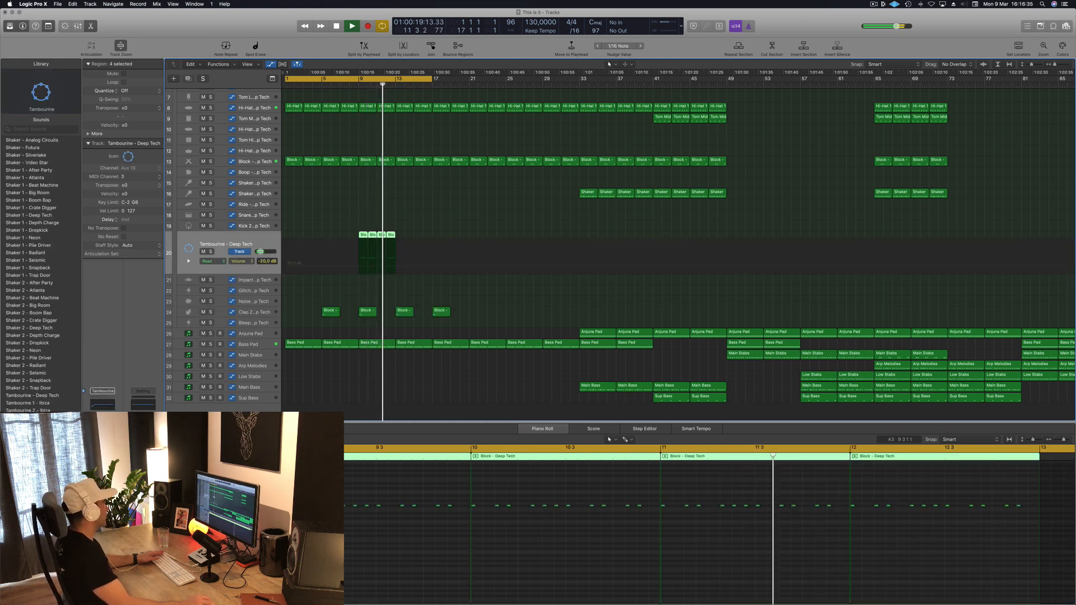
key(v)
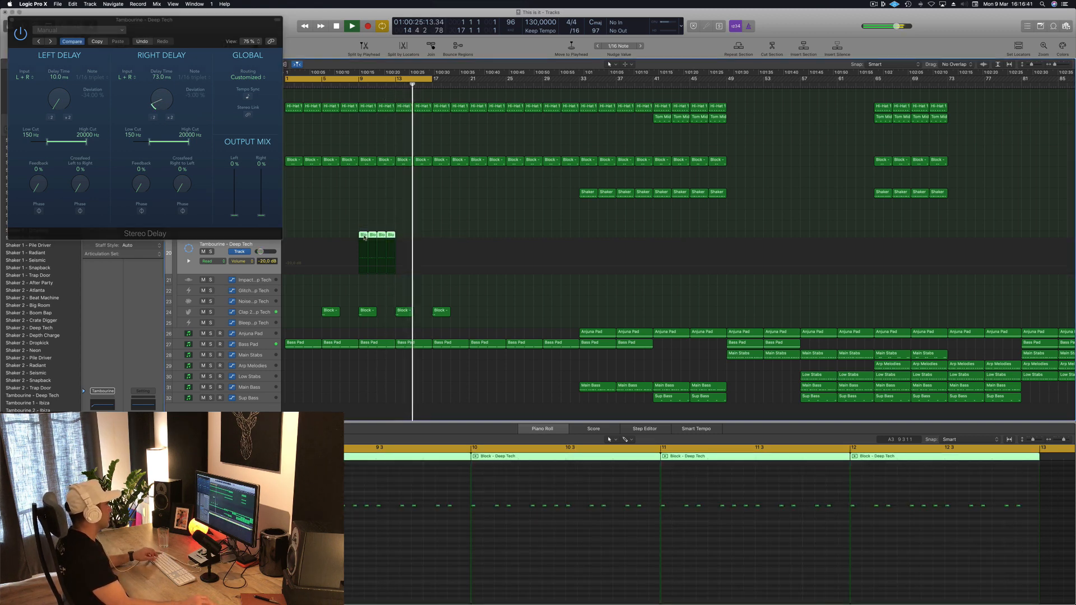
Copy the four Tambourine regions to bar 13 and set the loop to bars 9 to 17
drag(364, 238, 402, 240)
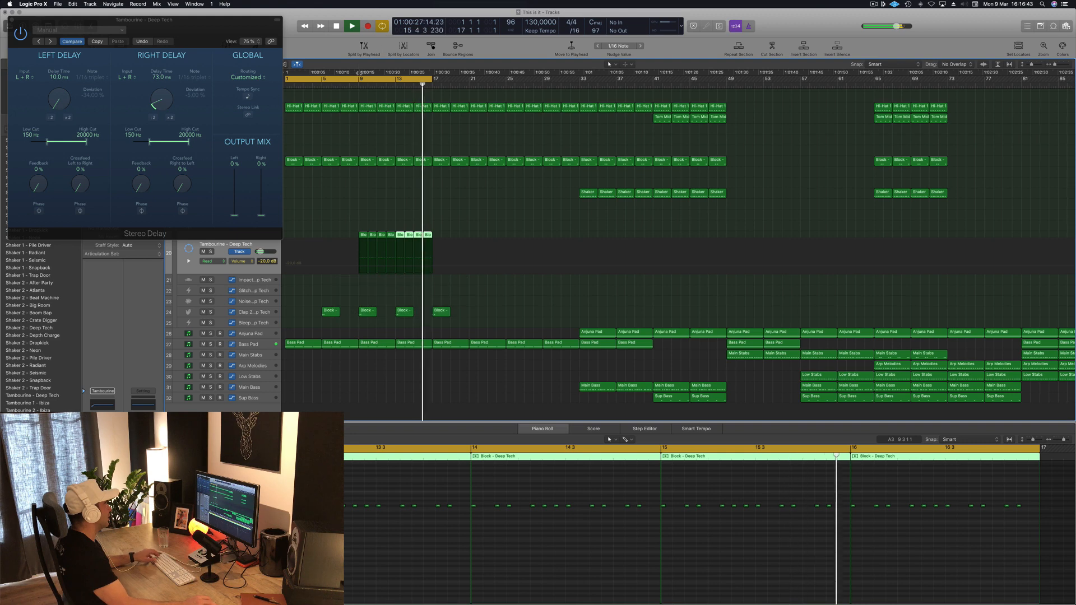
drag(359, 73, 430, 84)
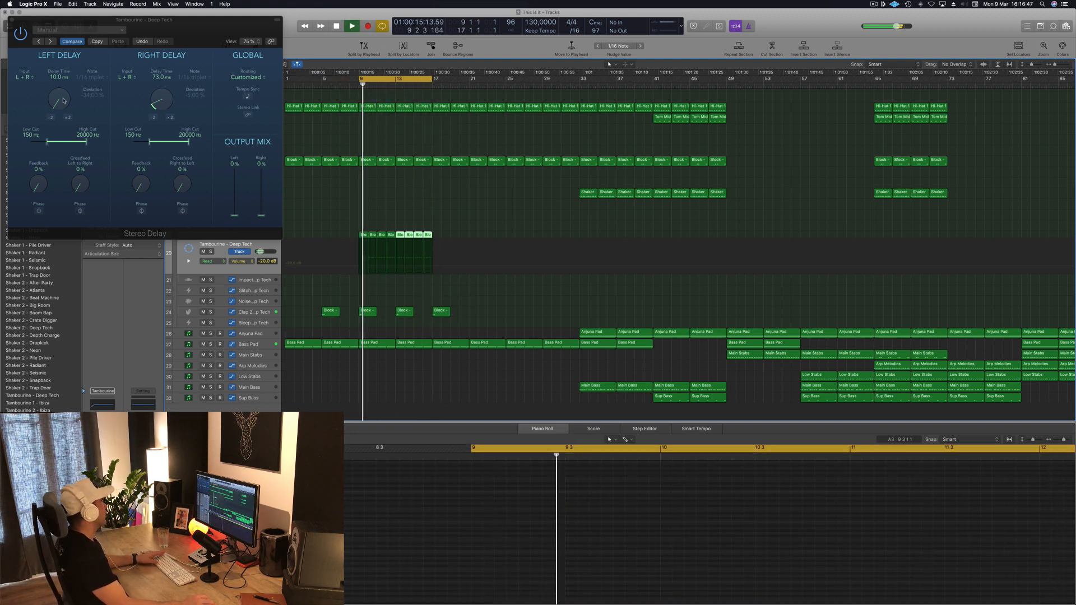
Raise the Tambourine Stereo Delay's left delay time to 92 ms and both output mix levels to 100%
drag(63, 101, 64, 83)
drag(234, 215, 235, 152)
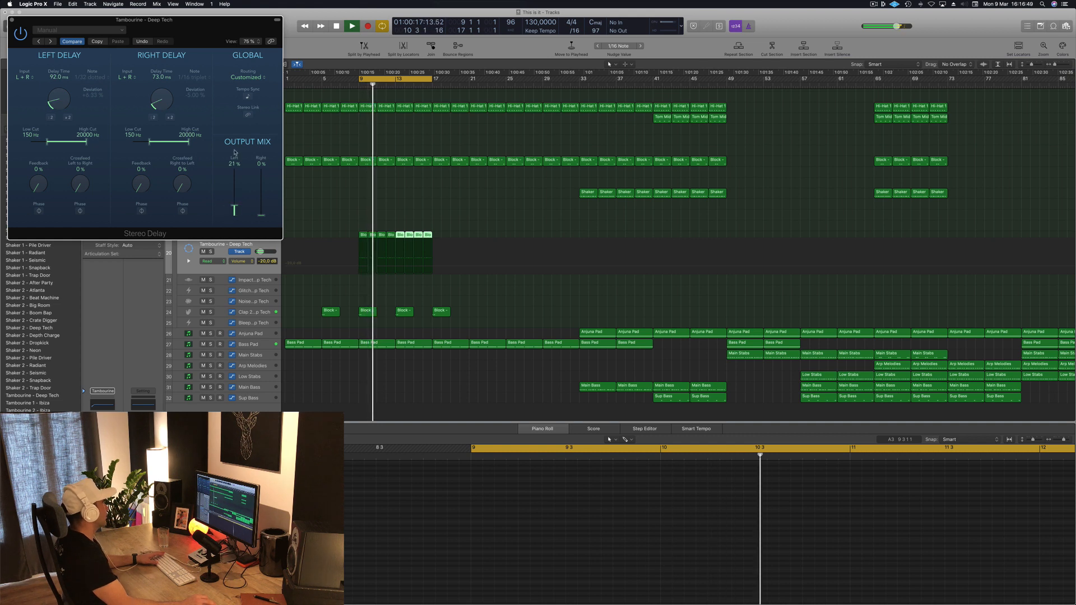
drag(261, 215, 261, 157)
Shorten the Stereo Delay's times to 20 ms on the left and 6 ms on the right
drag(156, 108, 156, 114)
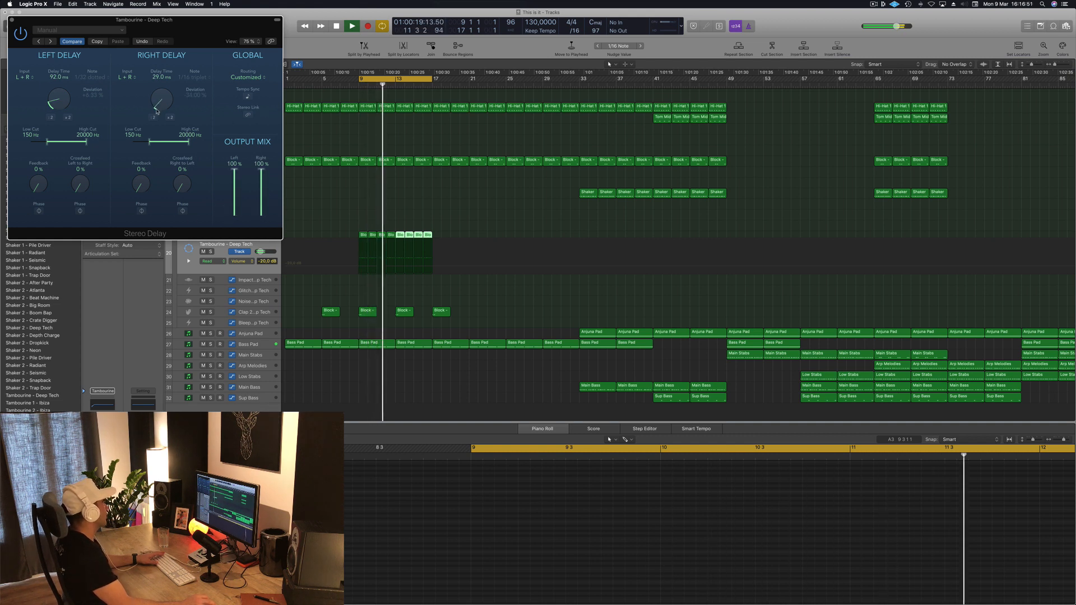
drag(57, 98, 57, 115)
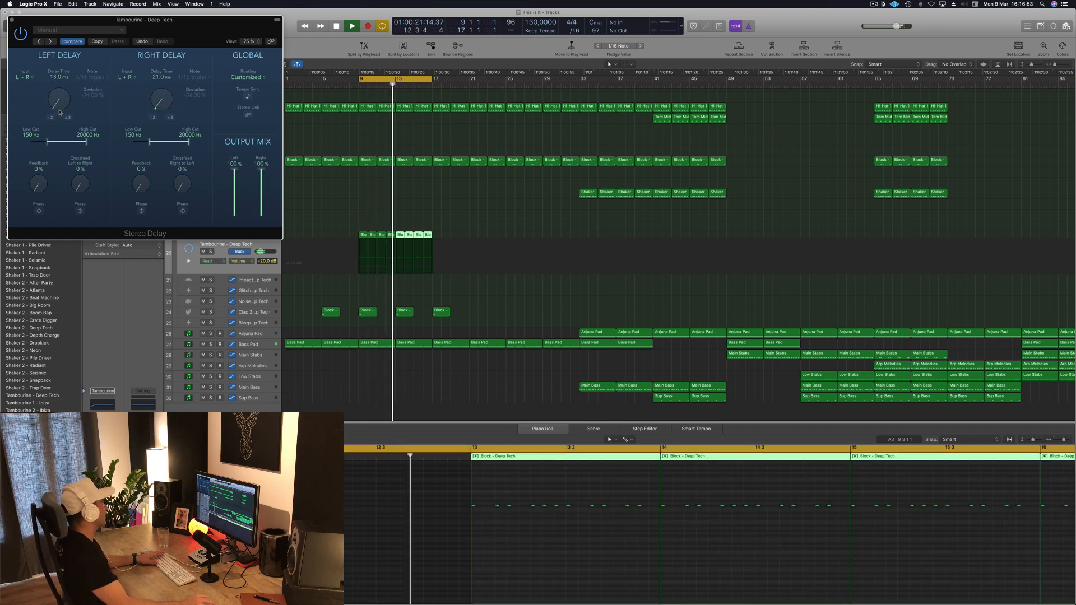
drag(160, 104, 159, 104)
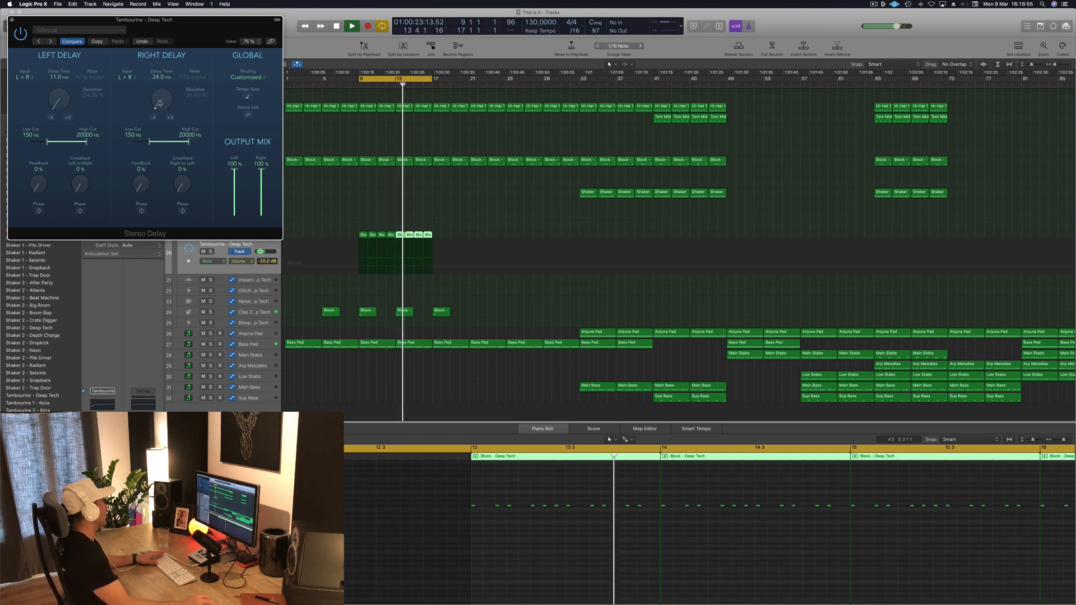
click(170, 118)
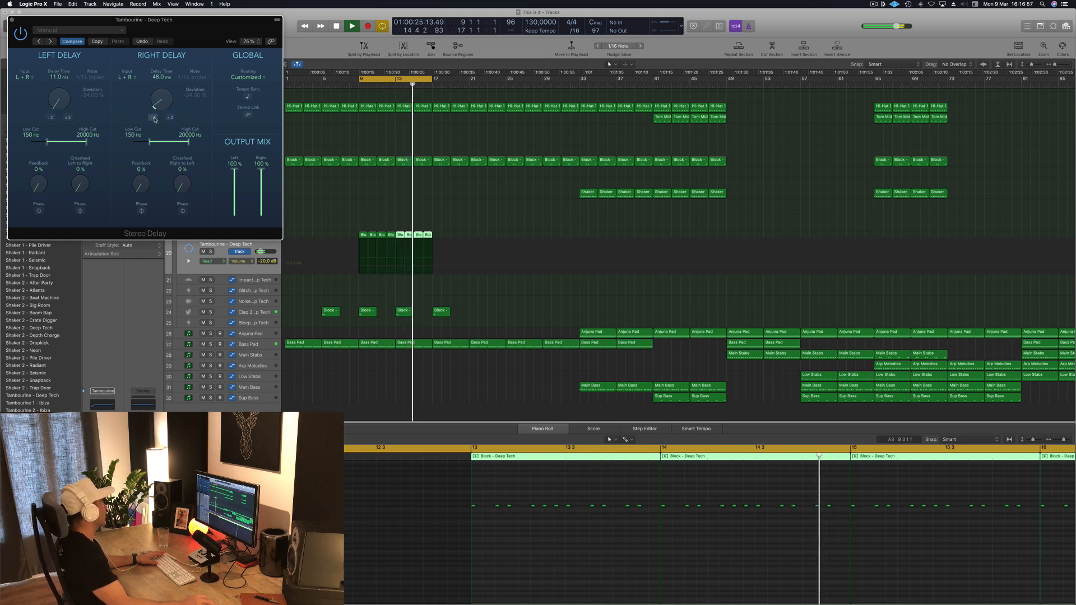
click(153, 118)
click(153, 118)
click(153, 117)
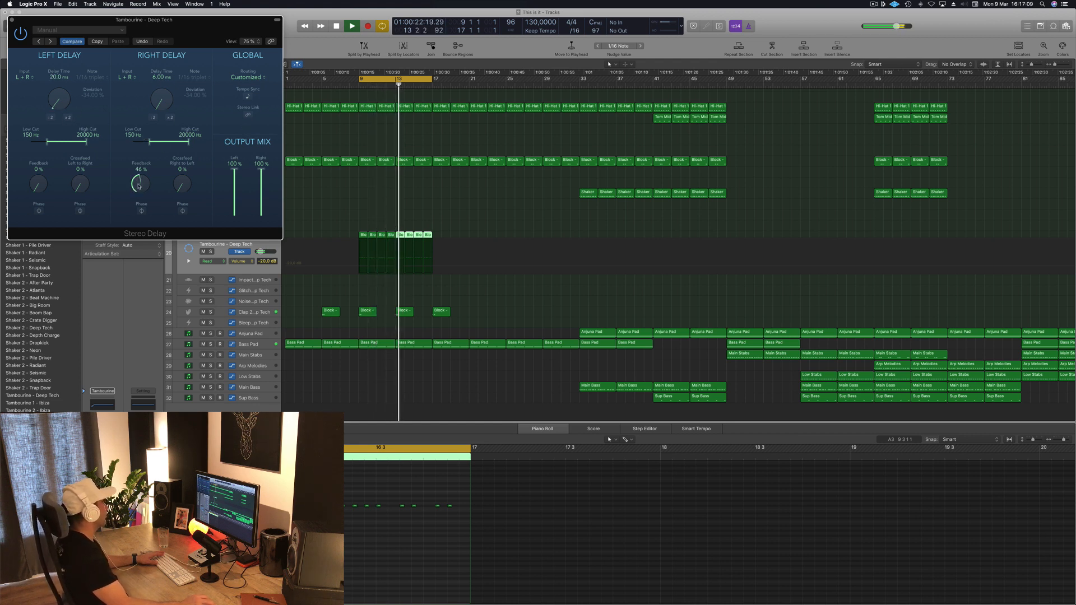
Set the Stereo Delay's feedback to 28% left and 42% right, and its right-to-left crossfeed to 31%
drag(138, 186, 139, 188)
drag(36, 188, 36, 180)
mouse_move(183, 184)
mouse_down()
mouse_move(185, 173)
mouse_move(182, 190)
mouse_move(191, 182)
mouse_up()
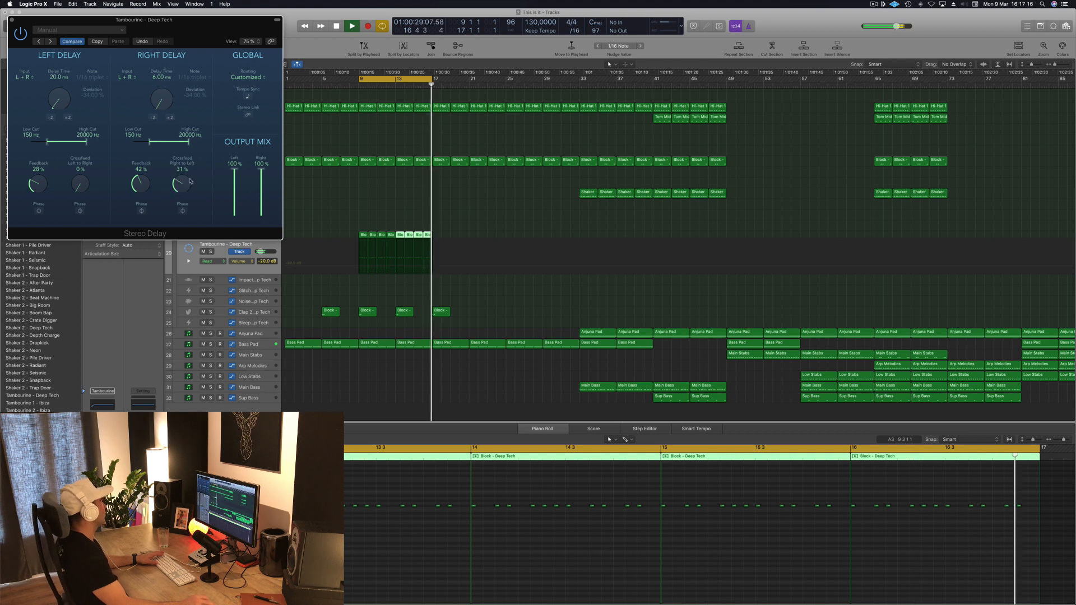
Set the Tambourine Stereo Delay's left delay time to 22 ms and right to 11 ms, then close the plug-in window
click(249, 98)
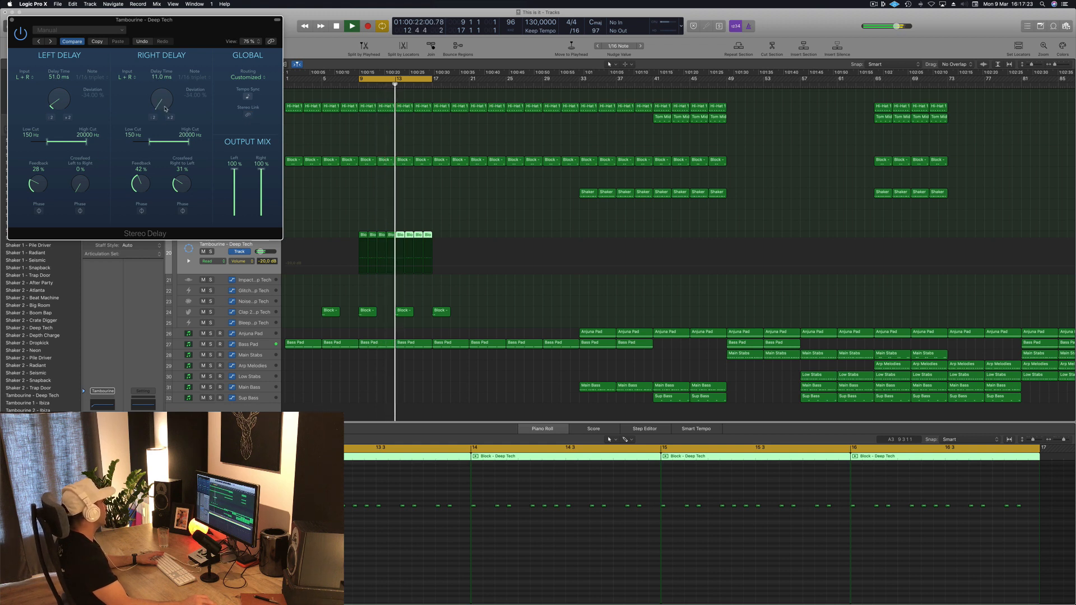
drag(71, 94, 66, 110)
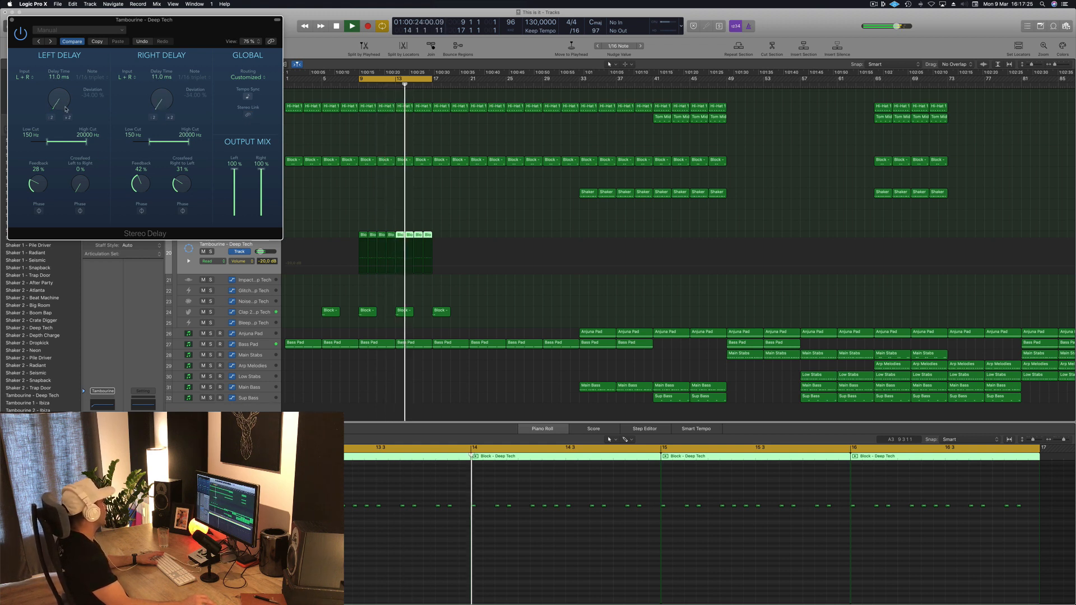
click(69, 117)
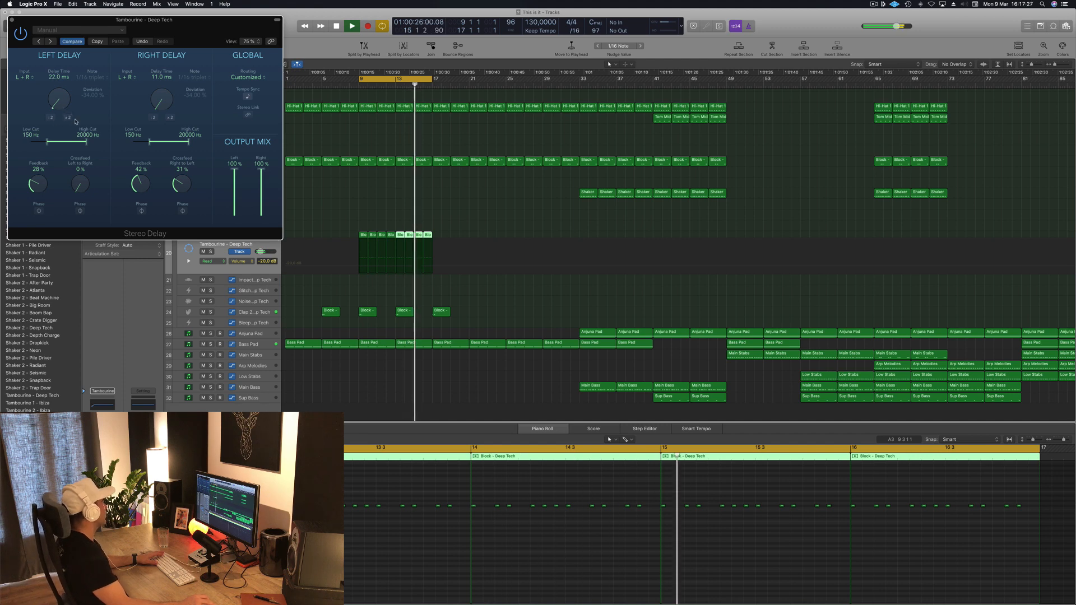
drag(212, 30, 450, 96)
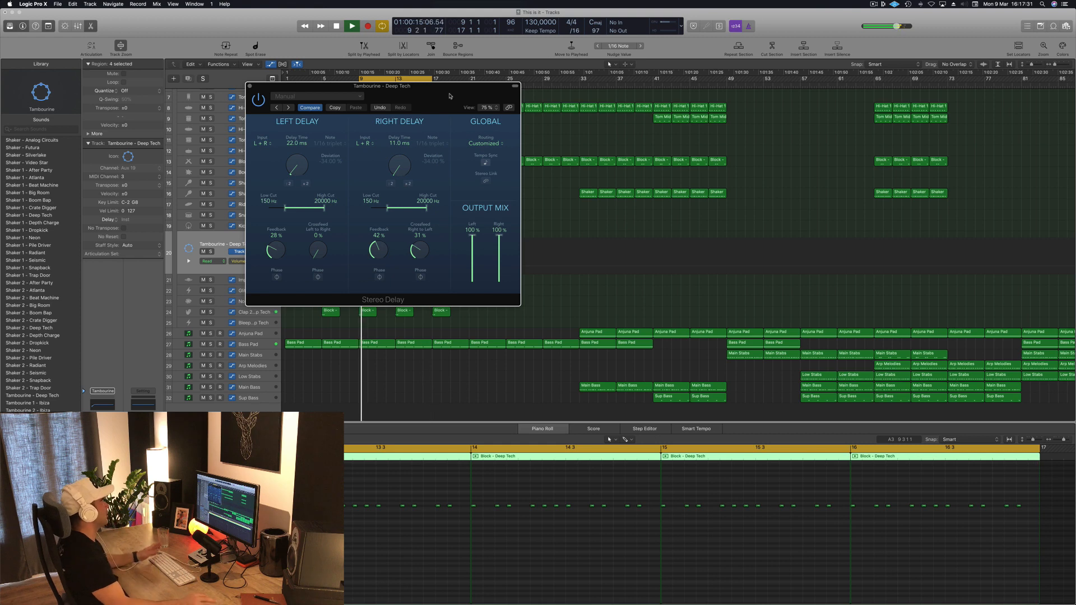
key(super+w)
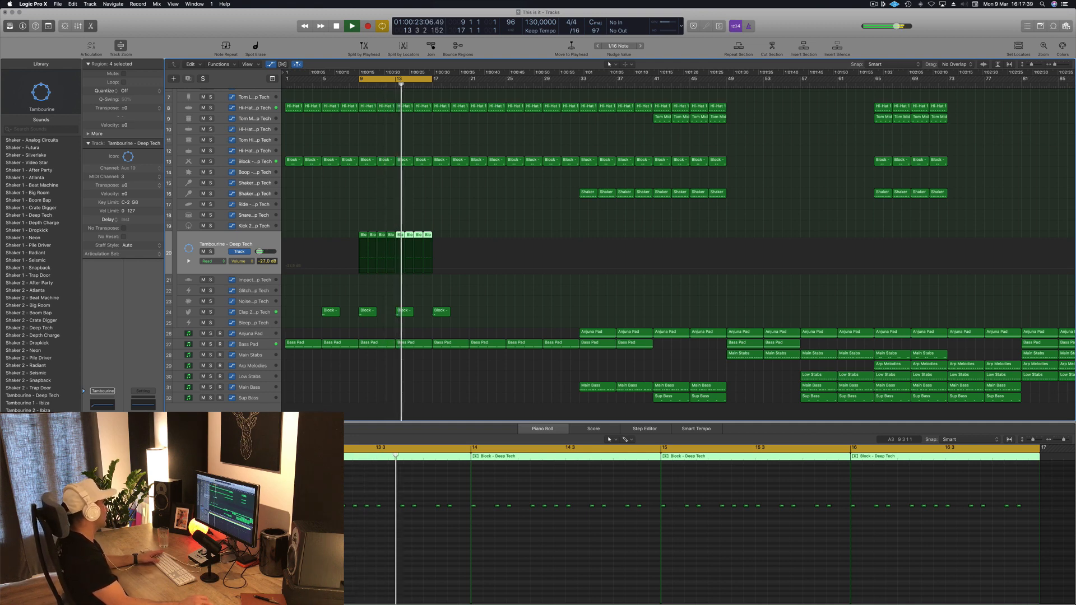
Set the Tambourine's Bitcrusher to 1-bit resolution and 21x downsampling, and raise the track volume to -19.0 dB
click(101, 443)
drag(178, 33, 291, 64)
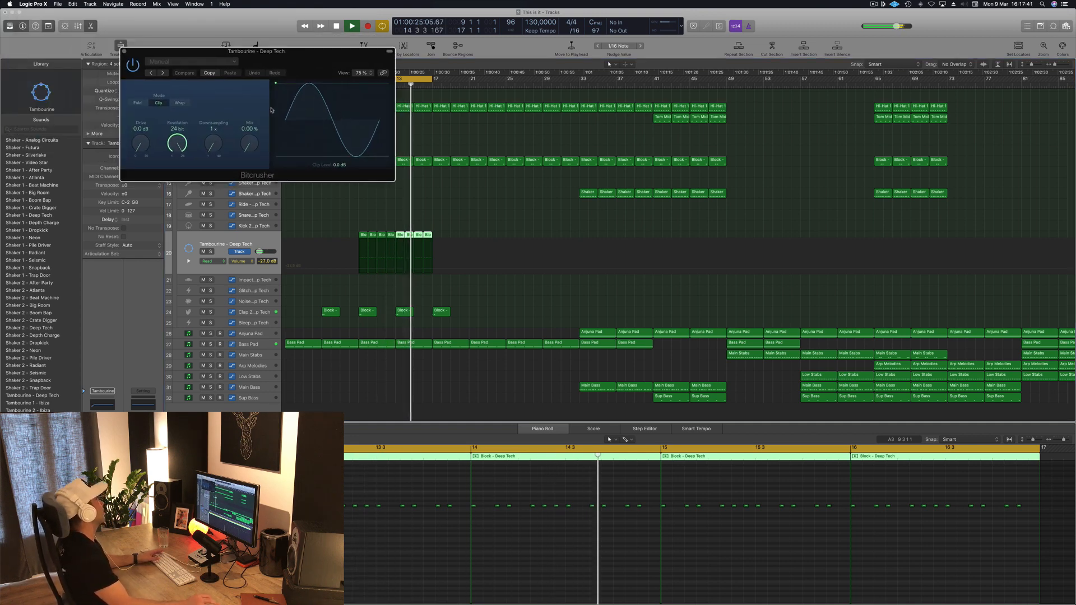
drag(213, 147, 178, 172)
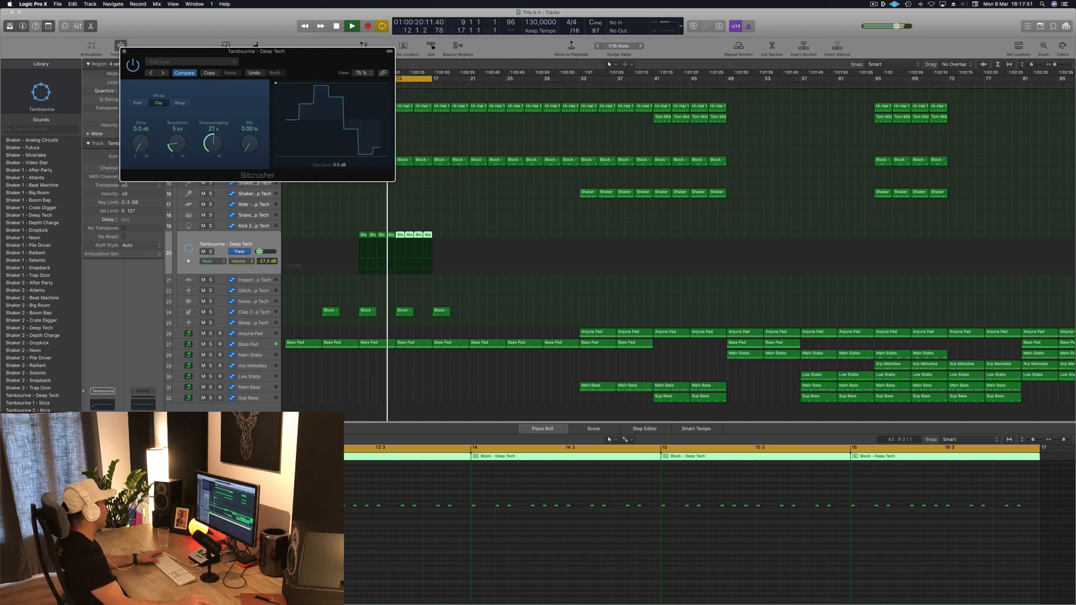
drag(259, 252, 260, 251)
drag(181, 144, 187, 162)
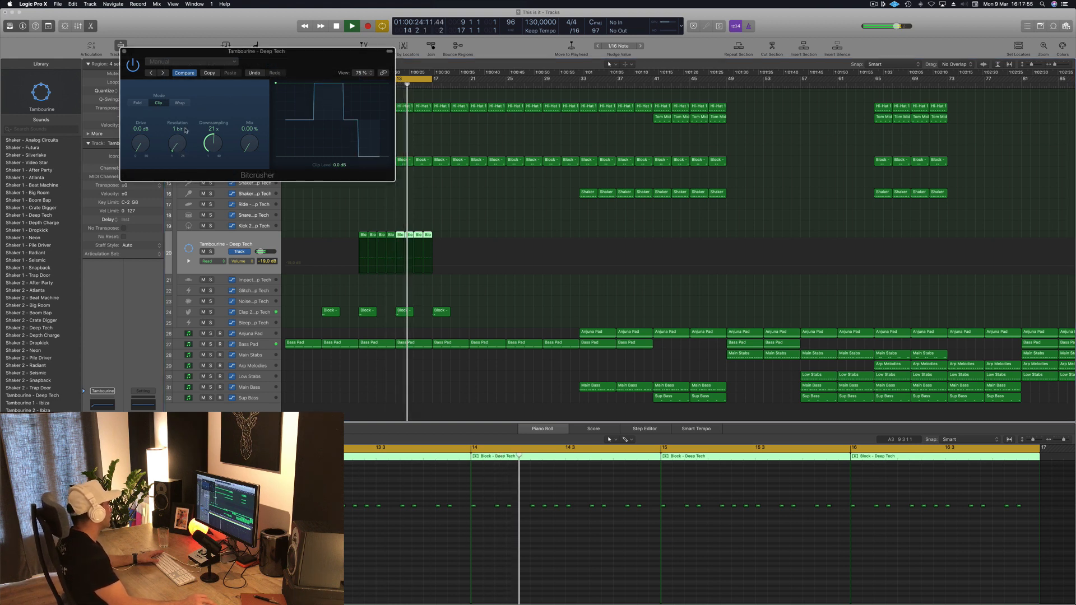
Switch the Bitcrusher to Wrap mode with 8-bit resolution, 21x downsampling and a 75.70% mix
click(138, 103)
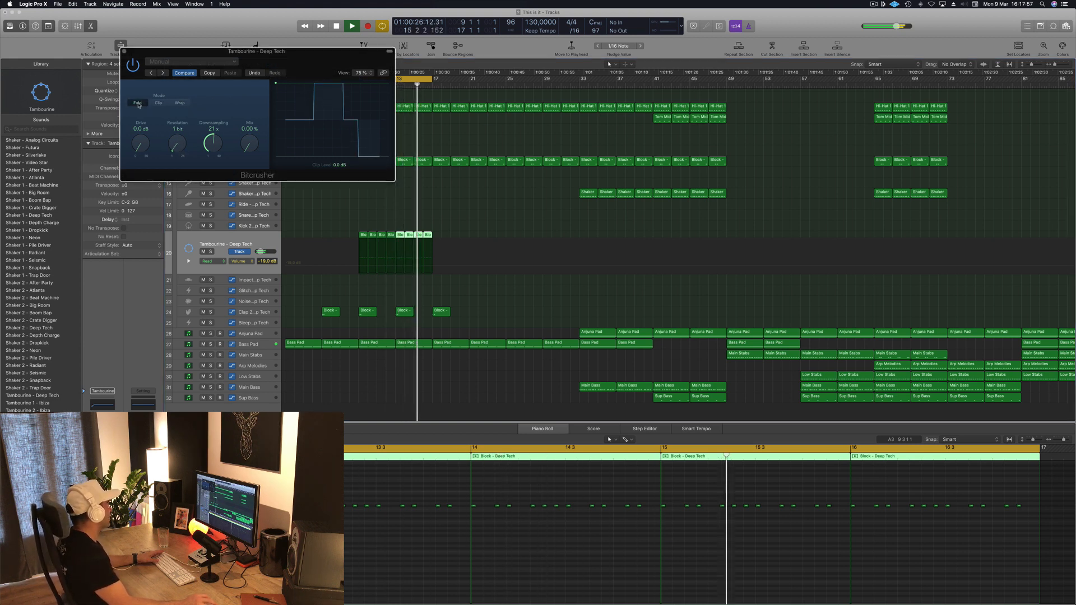
click(179, 103)
mouse_move(140, 143)
mouse_down()
mouse_move(144, 106)
mouse_move(143, 149)
mouse_up()
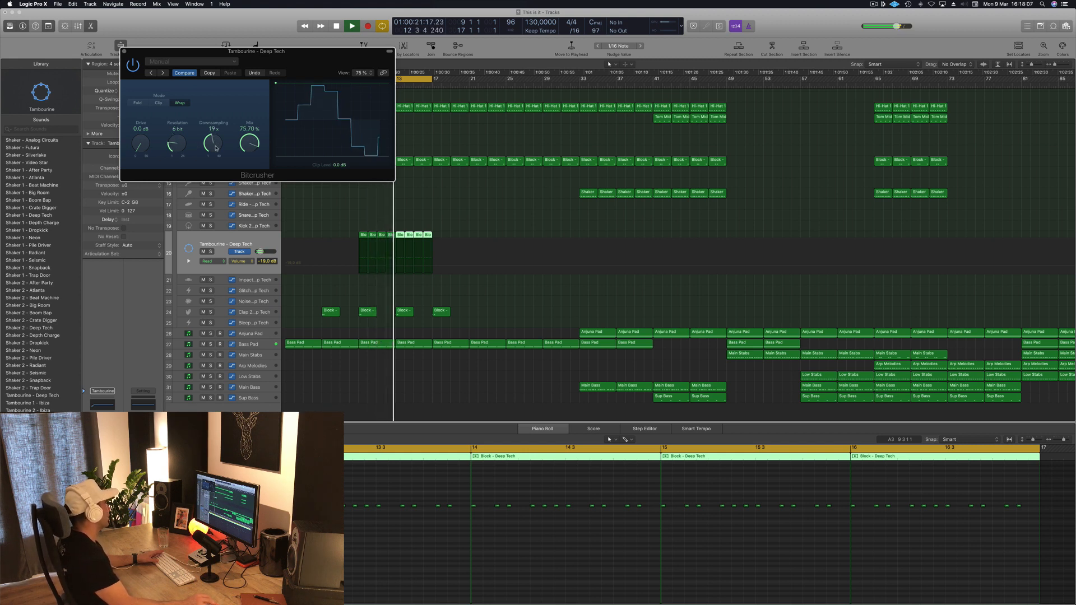
drag(215, 153, 219, 141)
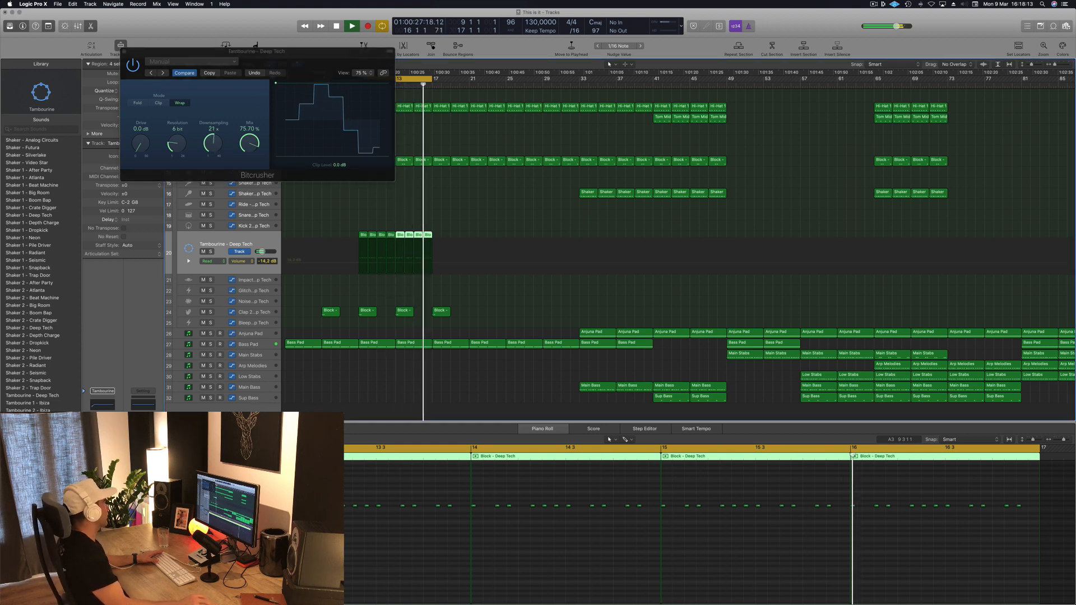
drag(180, 143, 182, 132)
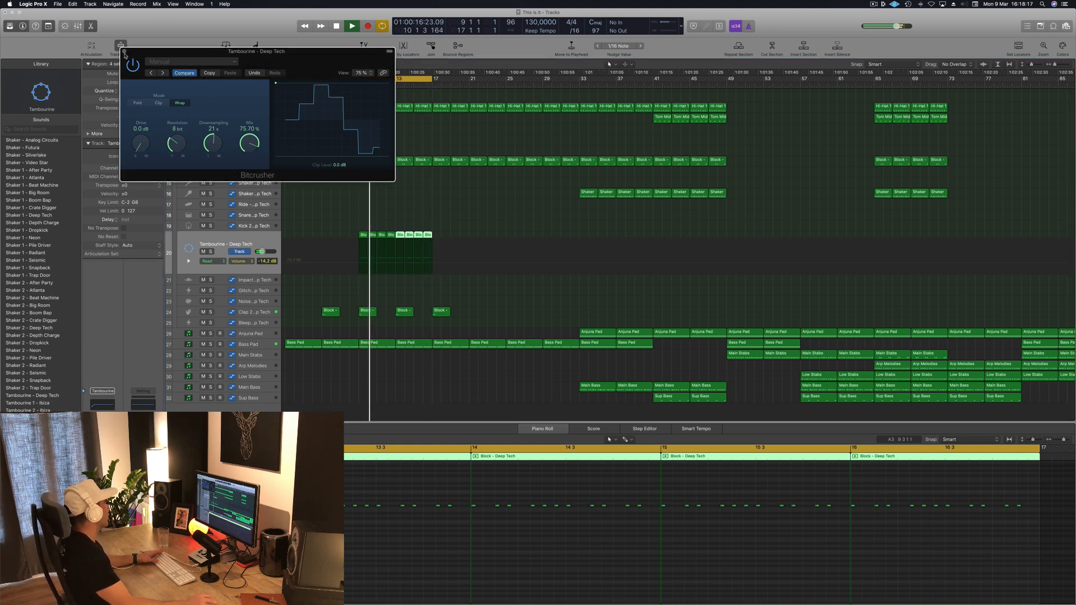
click(124, 52)
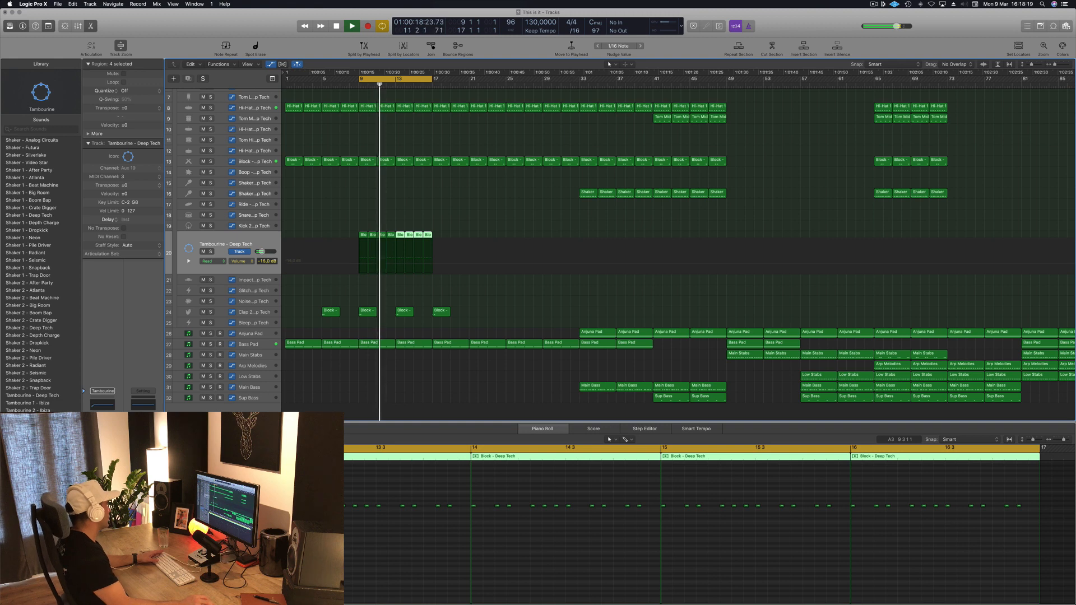
Reopen the Tambourine's Bitcrusher, set its mix to 72.30% and close the plug-in window
click(103, 449)
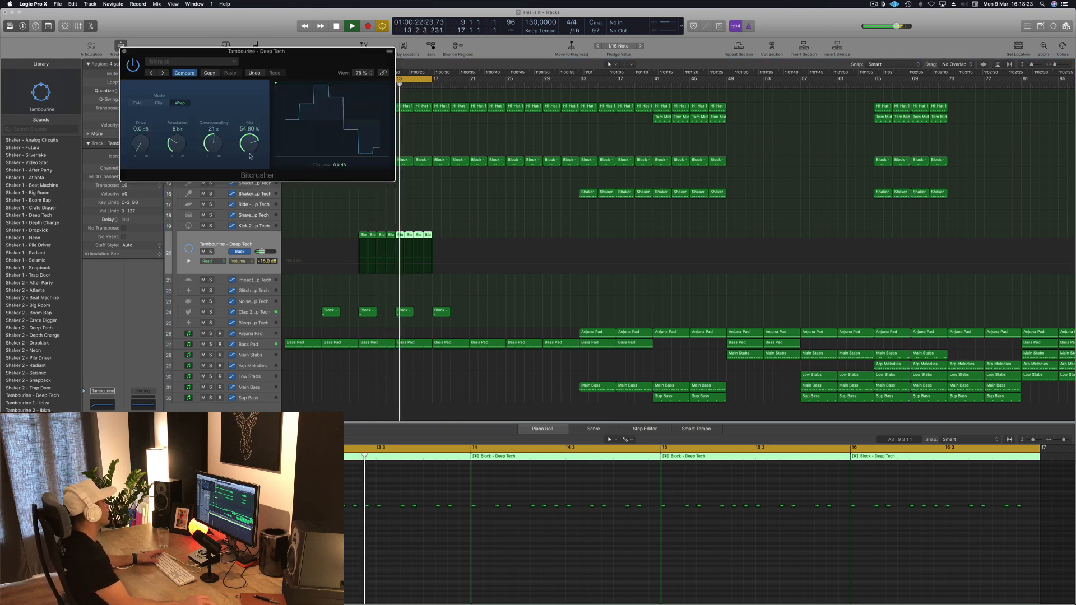
drag(250, 156, 254, 145)
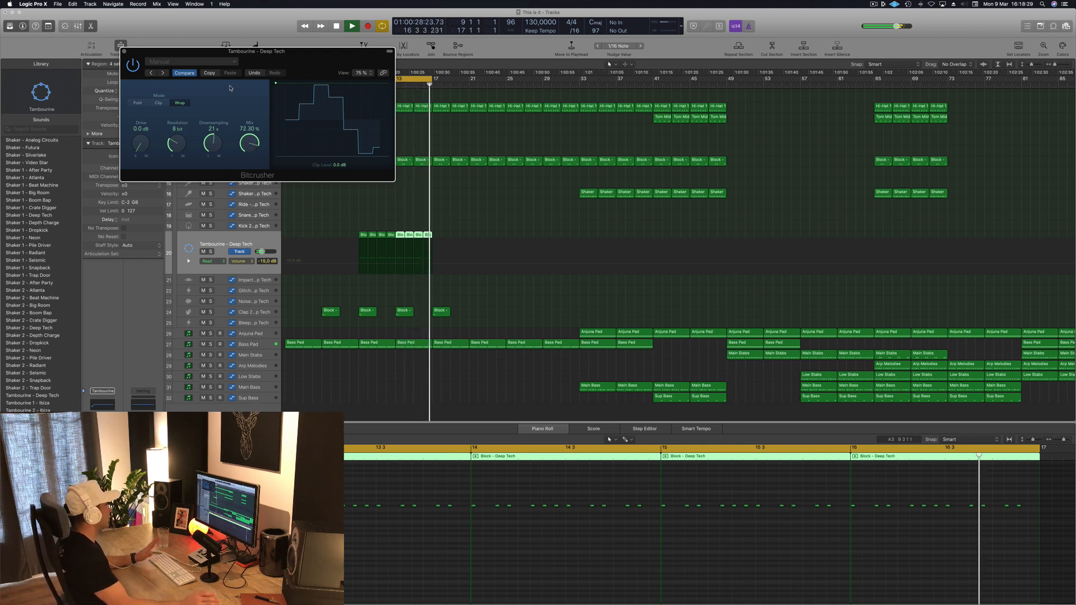
drag(303, 63, 313, 66)
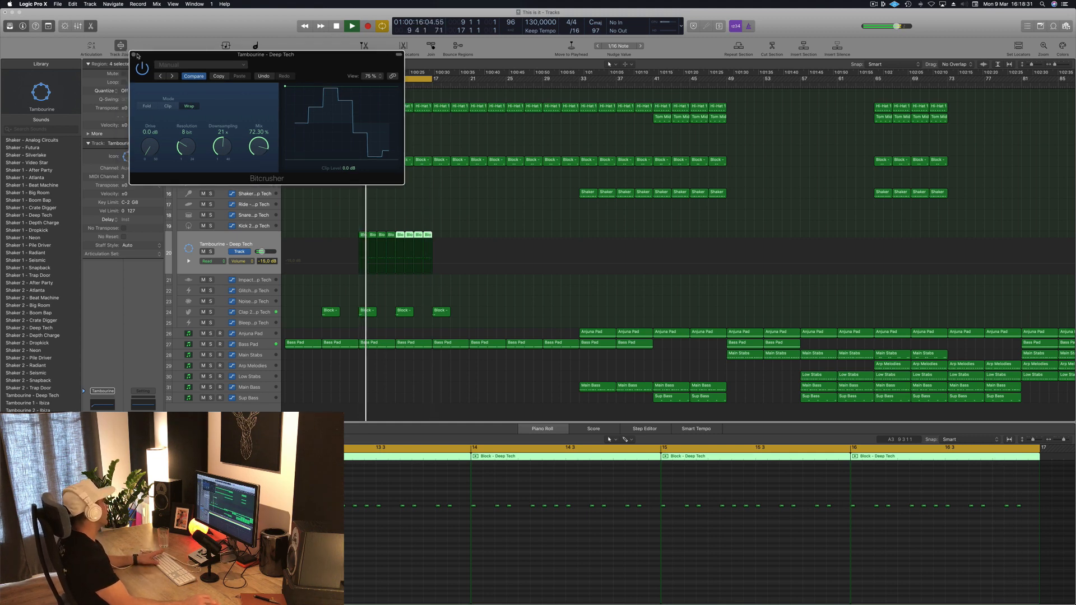
click(133, 54)
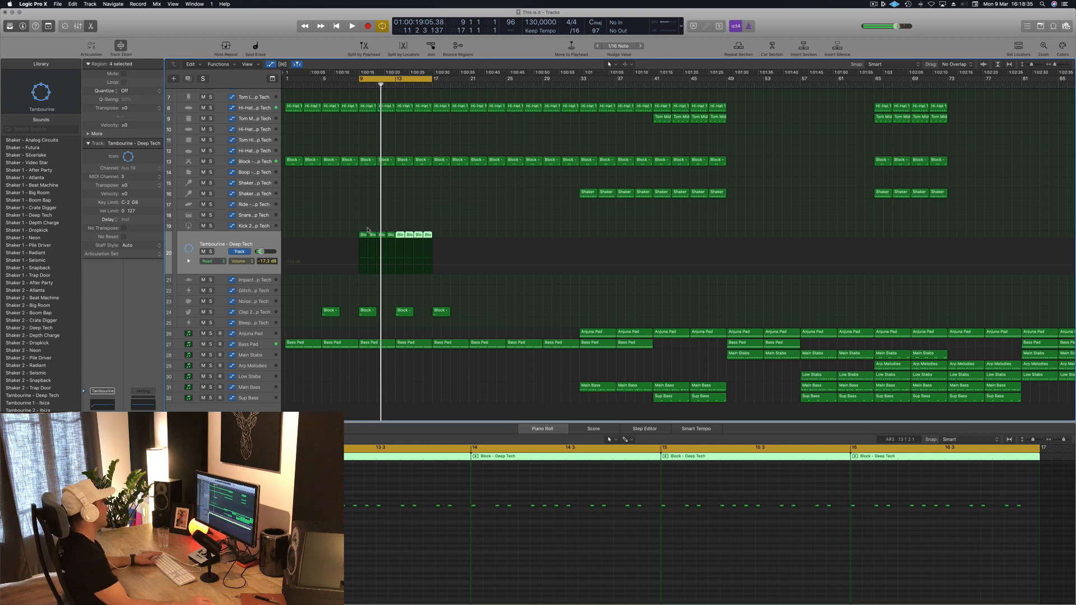
Copy the eight Tambourine regions from bars 9 to 17 to bar 17 and lower the track volume to -18.0 dB
drag(368, 229, 474, 242)
drag(364, 238, 438, 241)
key(space)
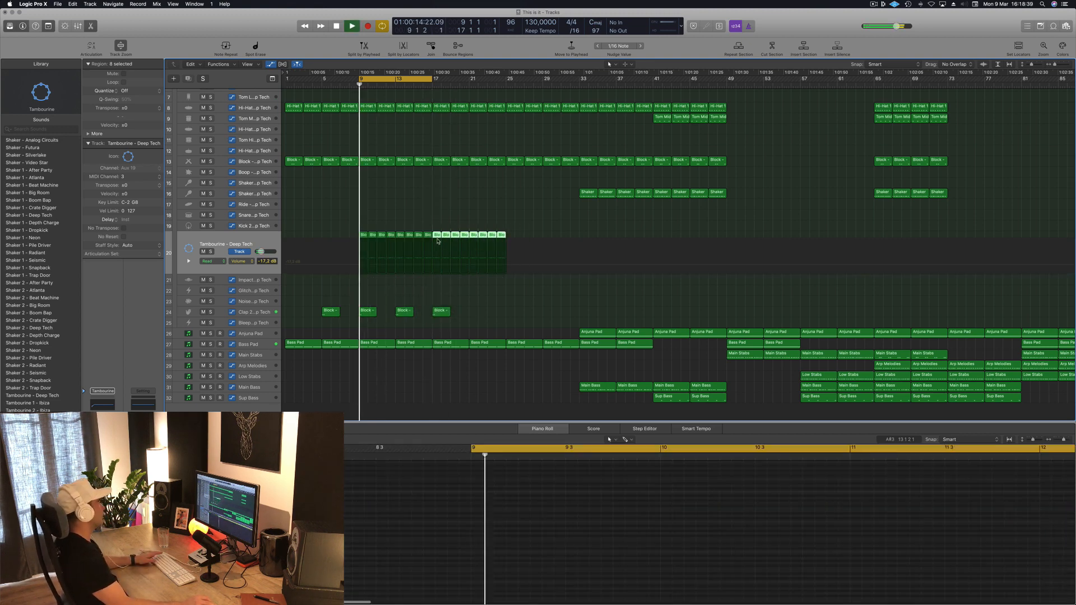
click(415, 213)
key(super+s)
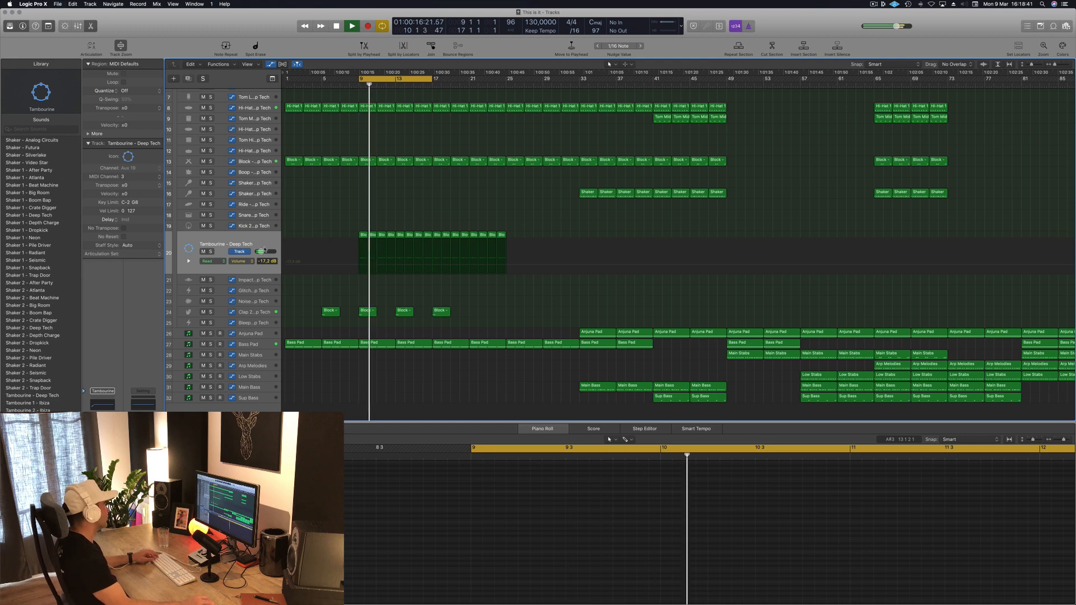
drag(261, 252, 260, 251)
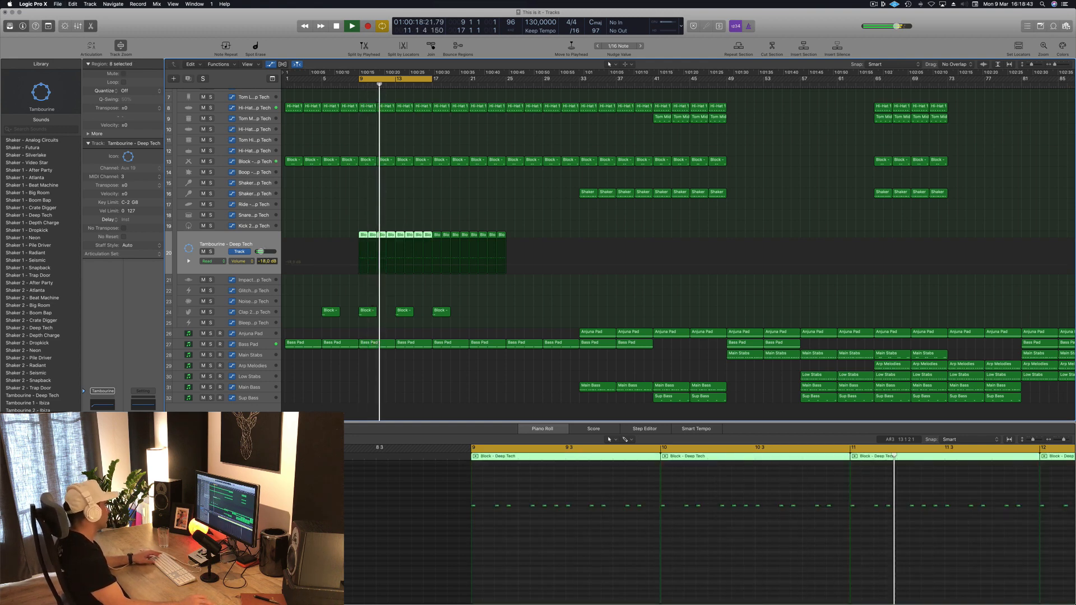
click(323, 249)
Replace the four Bass Pad regions from bar 17 to 33 with copies of the first four, including their cutoff ramps
scroll(324, 248, down, 1)
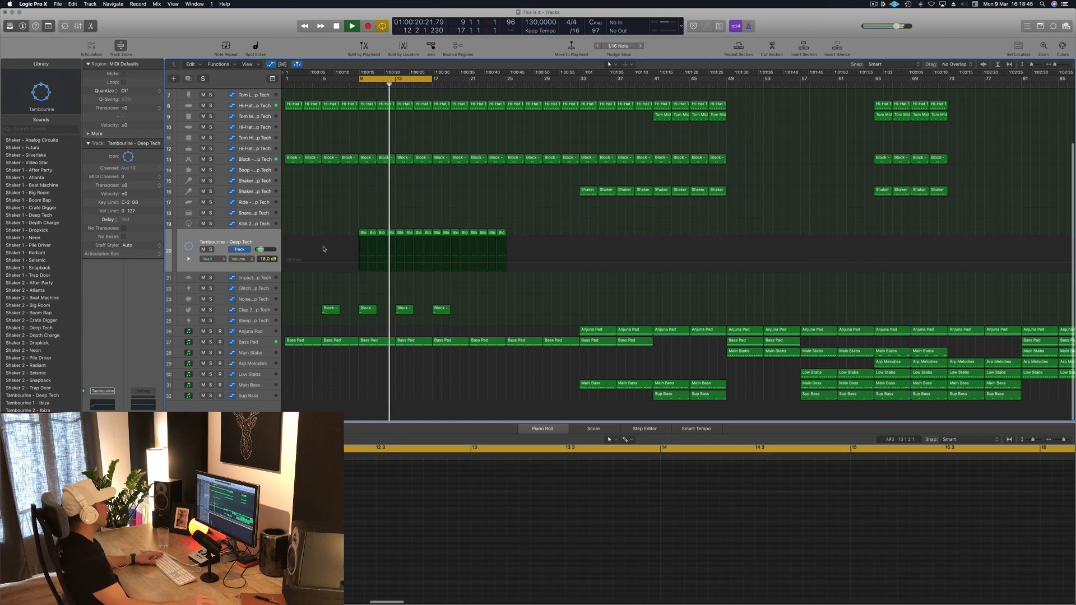
click(252, 343)
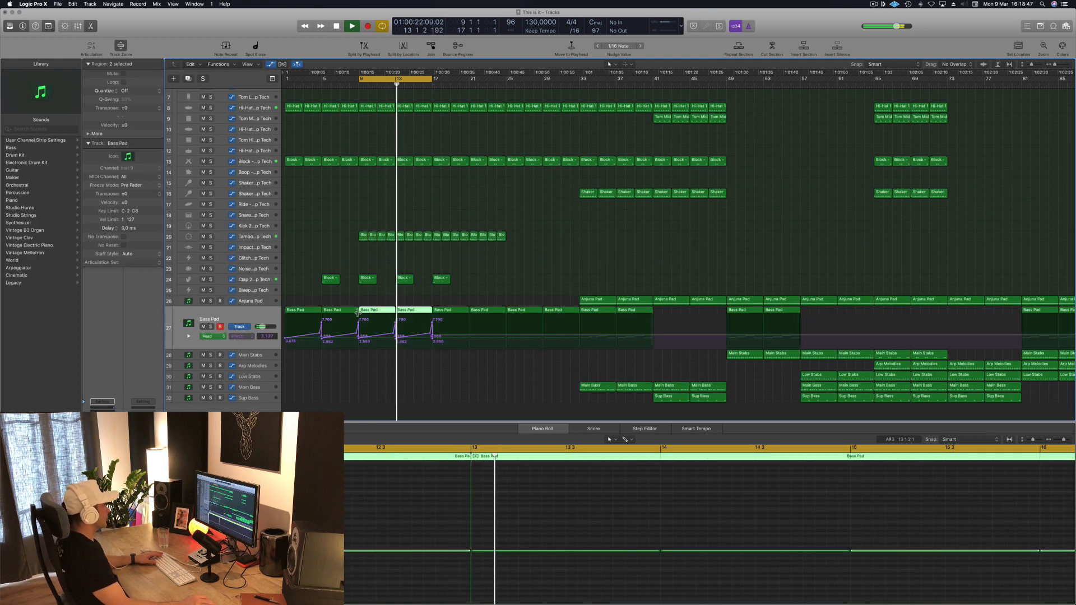
click(499, 262)
drag(461, 298, 552, 309)
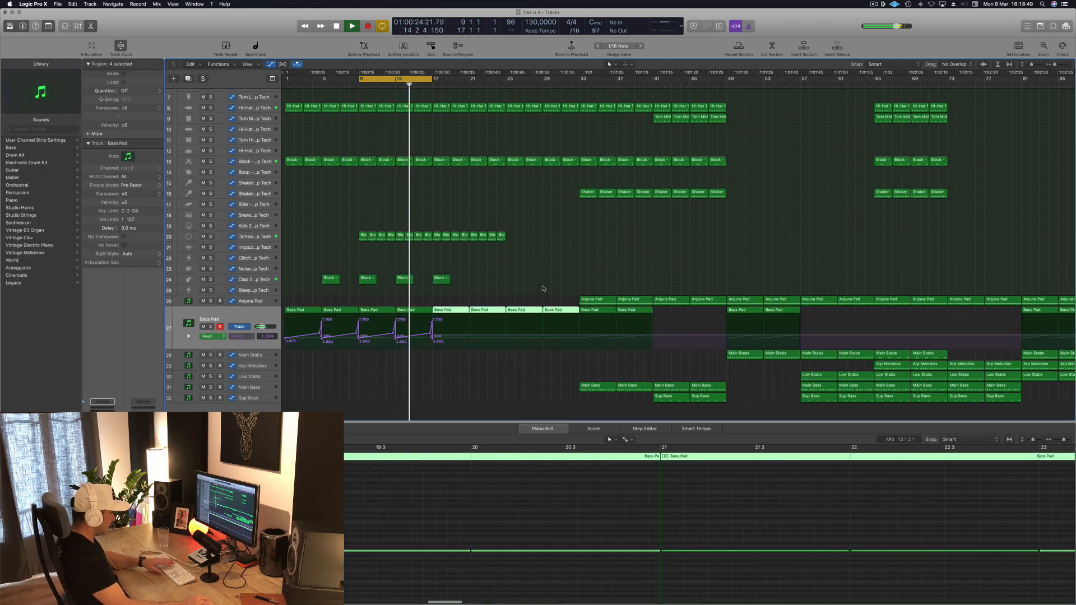
key(Delete)
drag(483, 302, 452, 352)
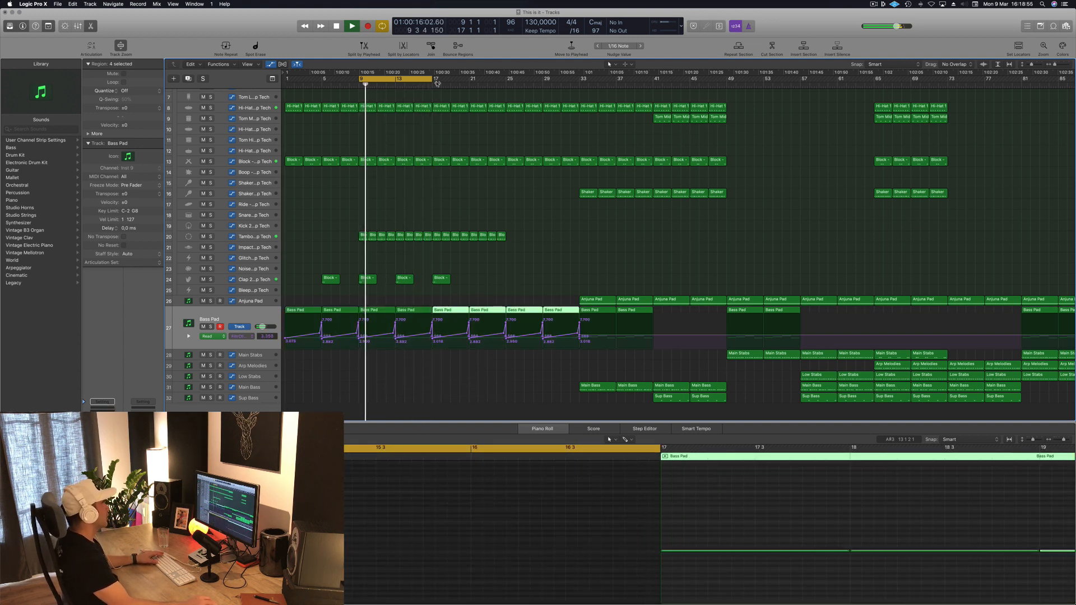
Extend the loop to cover bars 9 to 25 and stop playback
drag(432, 80, 506, 80)
click(415, 199)
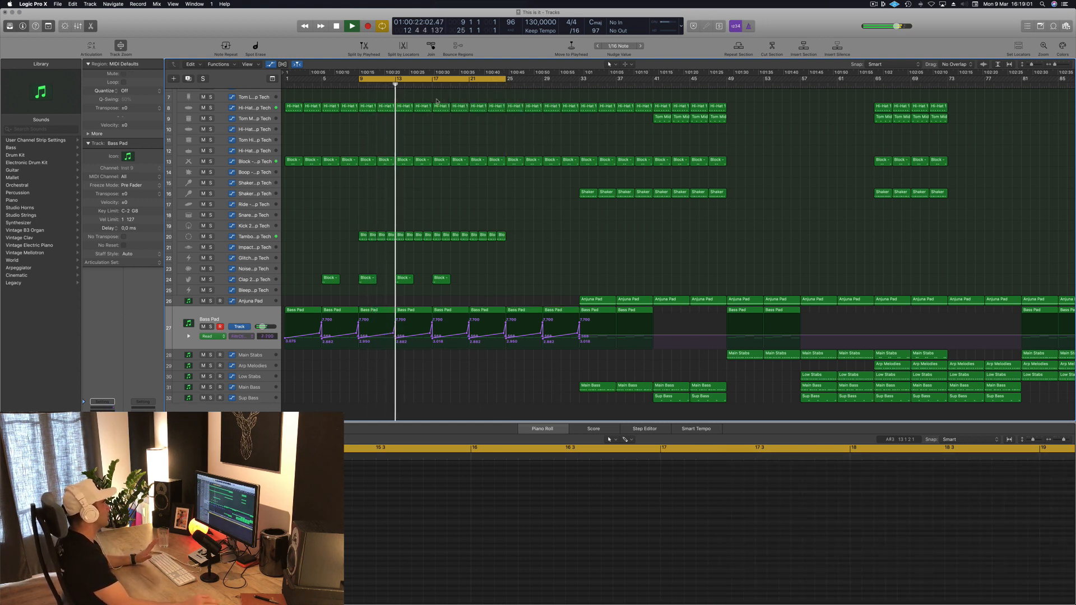
key(super+Right)
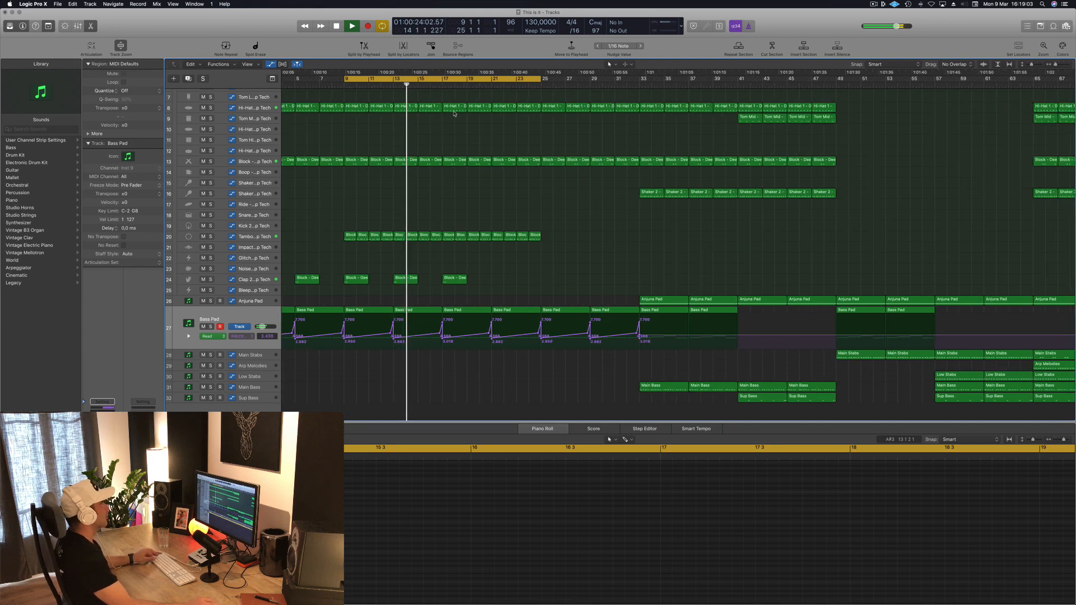
scroll(455, 114, up, 5)
scroll(667, 114, down, 3)
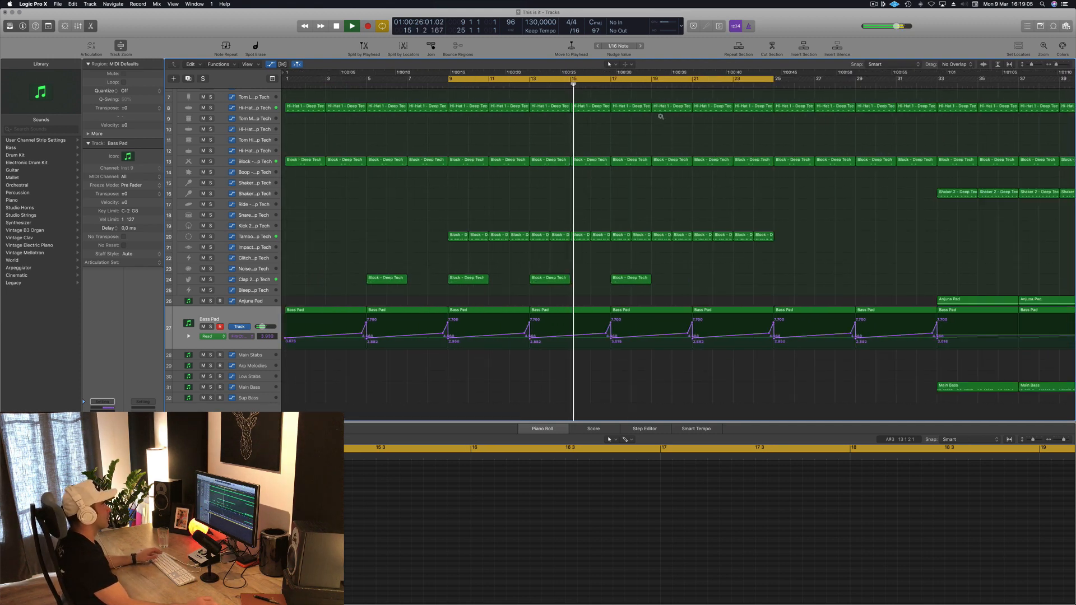
scroll(661, 117, down, 4)
scroll(662, 116, up, 6)
key(space)
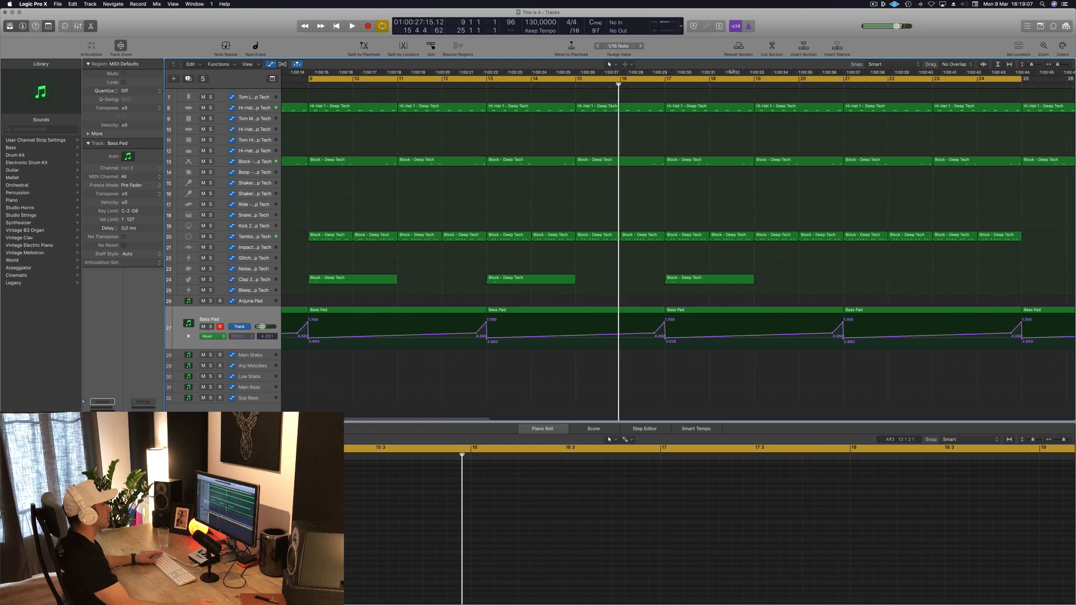
Move the last Kick 1 note before bar 17 about half a beat earlier and play the transition from bar 15
click(644, 112)
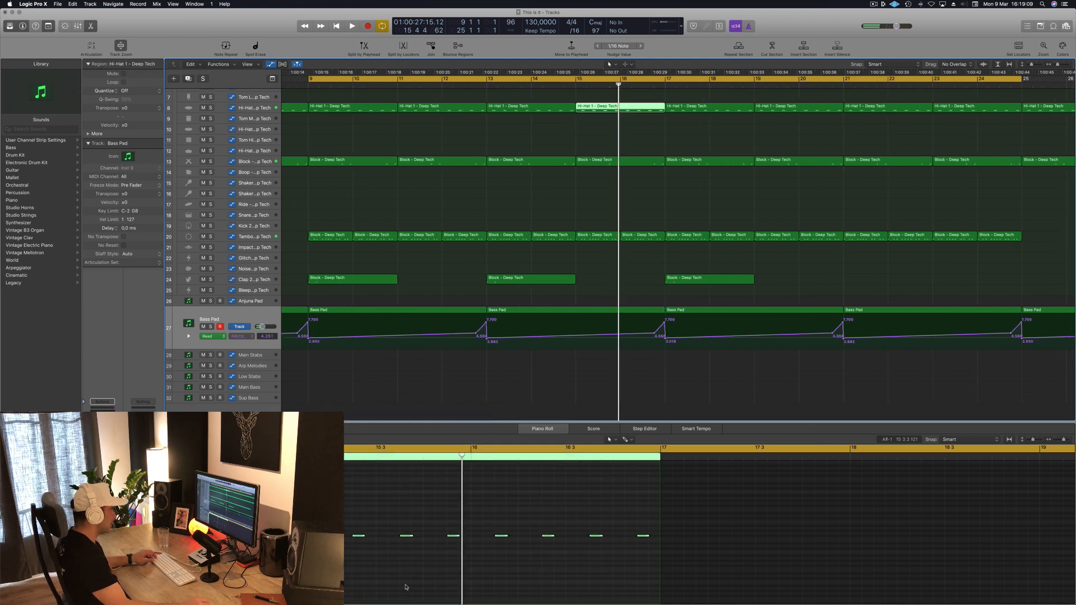
drag(609, 519, 646, 557)
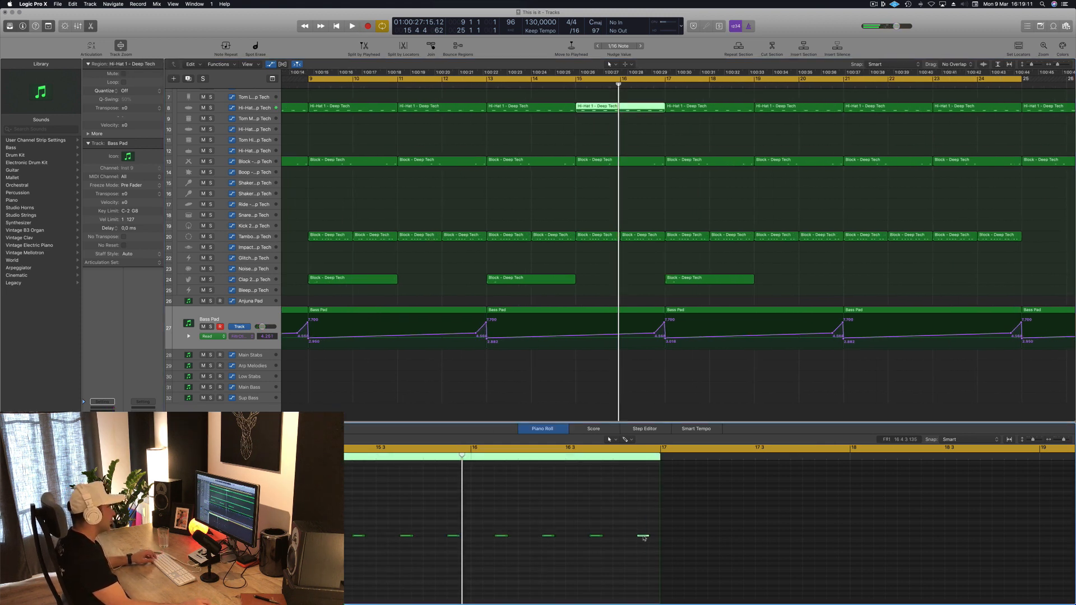
scroll(639, 112, up, 4)
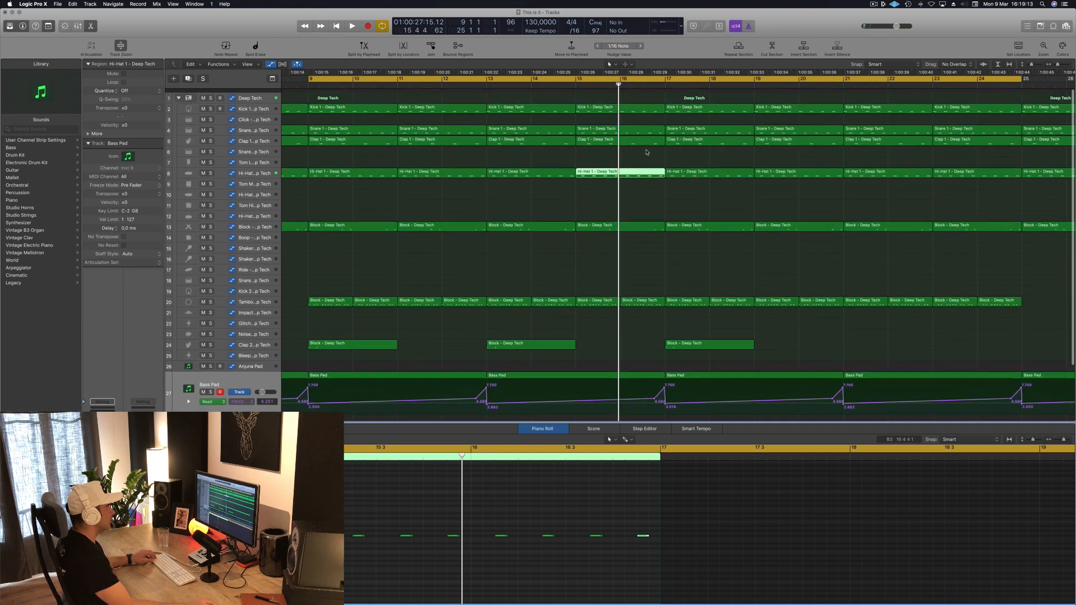
click(637, 107)
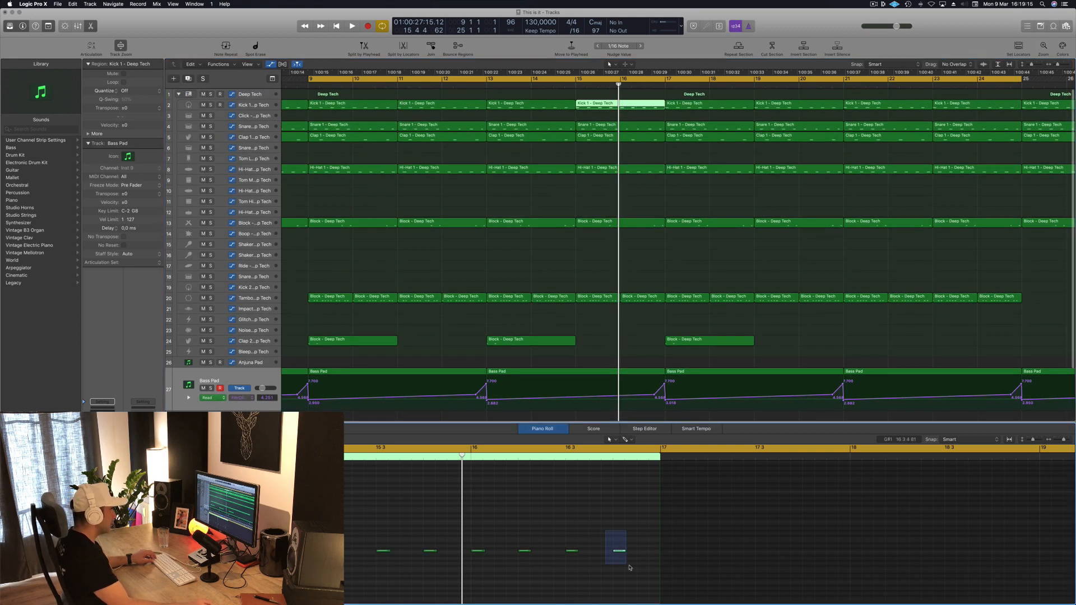
drag(620, 552, 597, 555)
key(space)
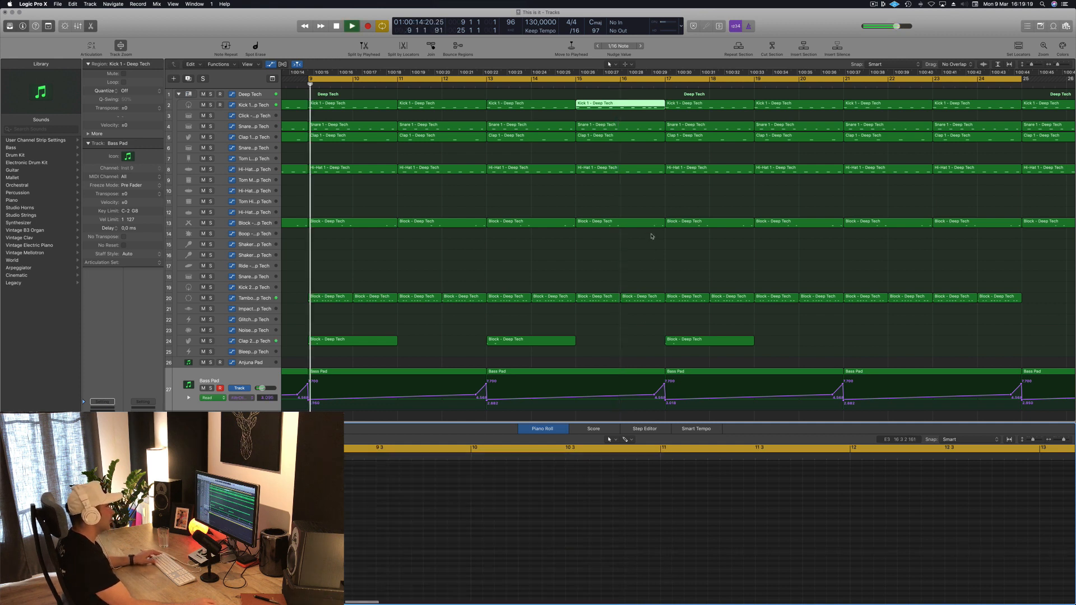
click(574, 86)
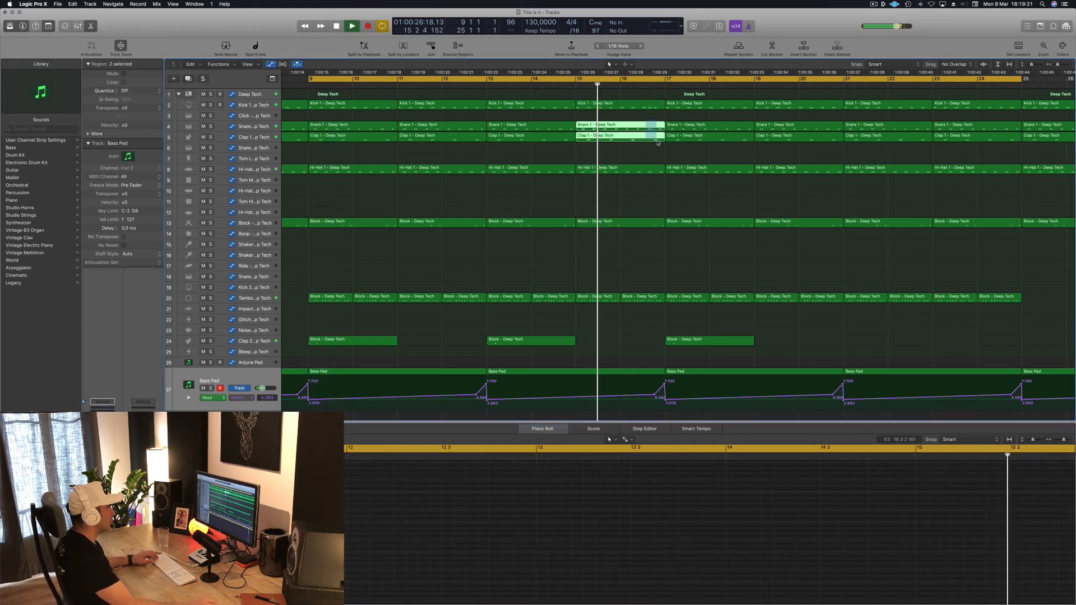
click(661, 194)
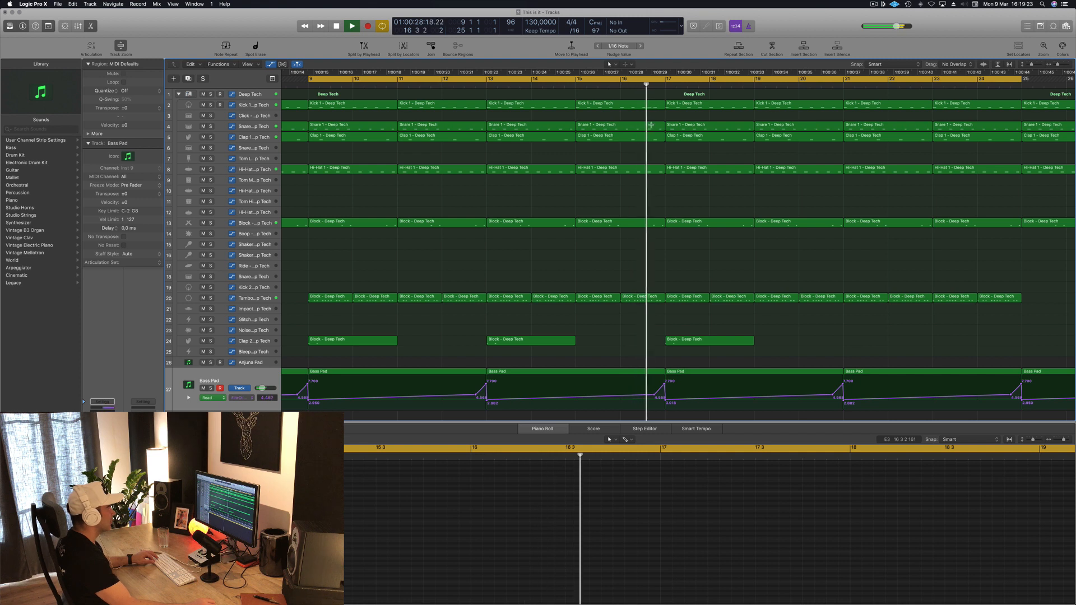
Cut the Snare, Clap, Hi-Hat and Block parts out of the half bar before bar 17 and play the transition from bar 15
drag(645, 118, 666, 294)
key(Delete)
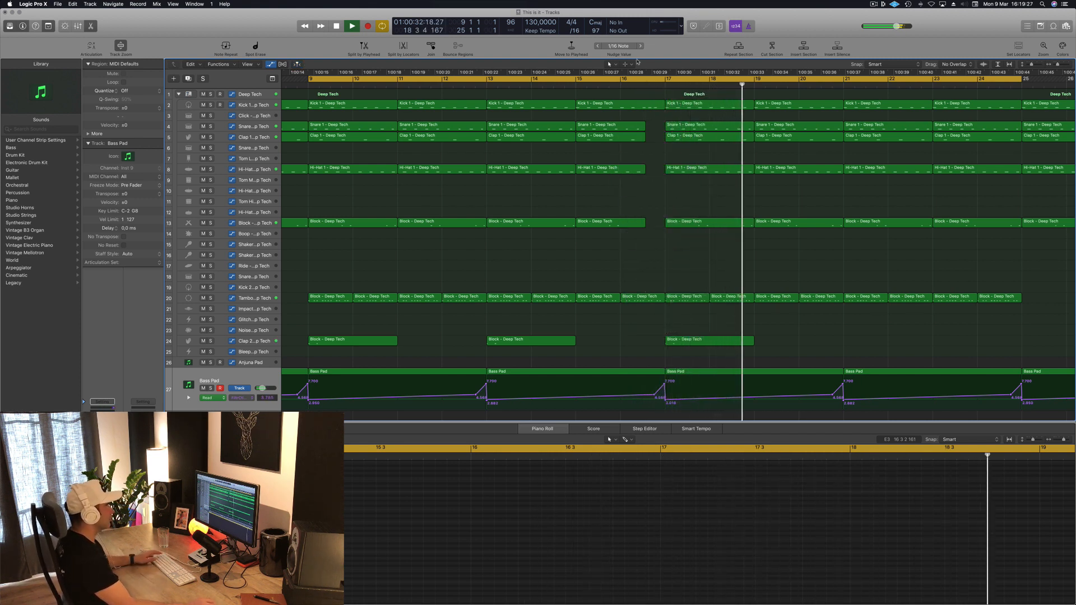
click(553, 78)
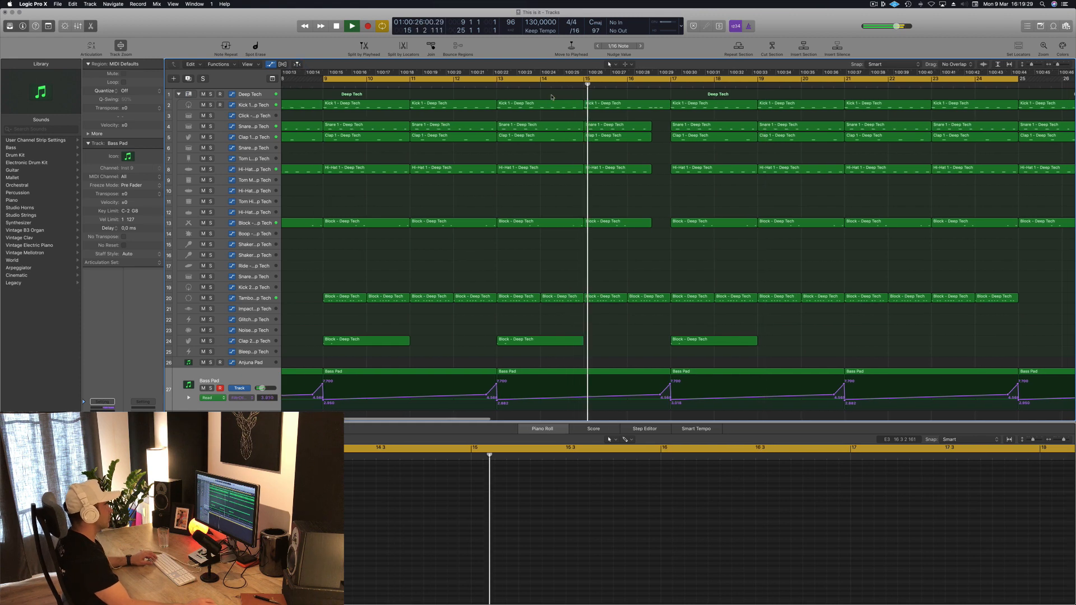
key(super+Left)
key(super+Left)
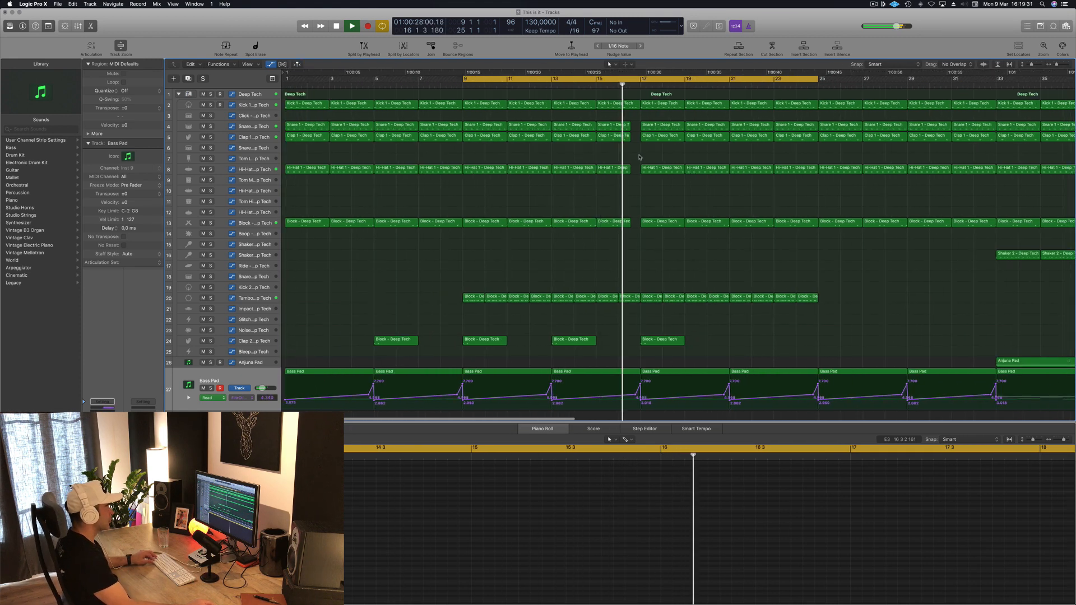
key(super+Left)
key(super+Right)
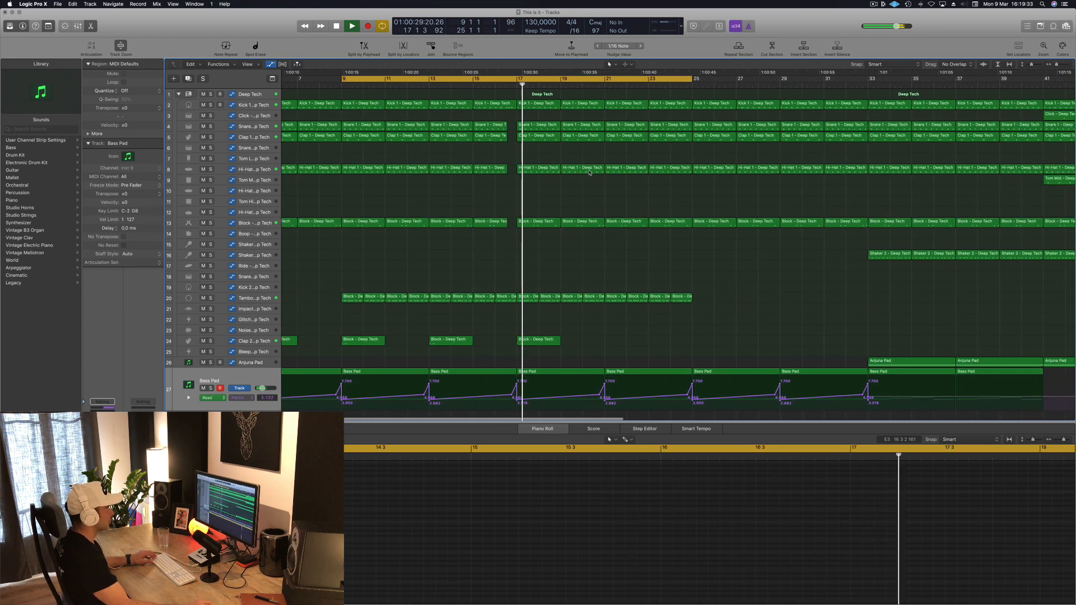
key(super+Left)
key(super+Left)
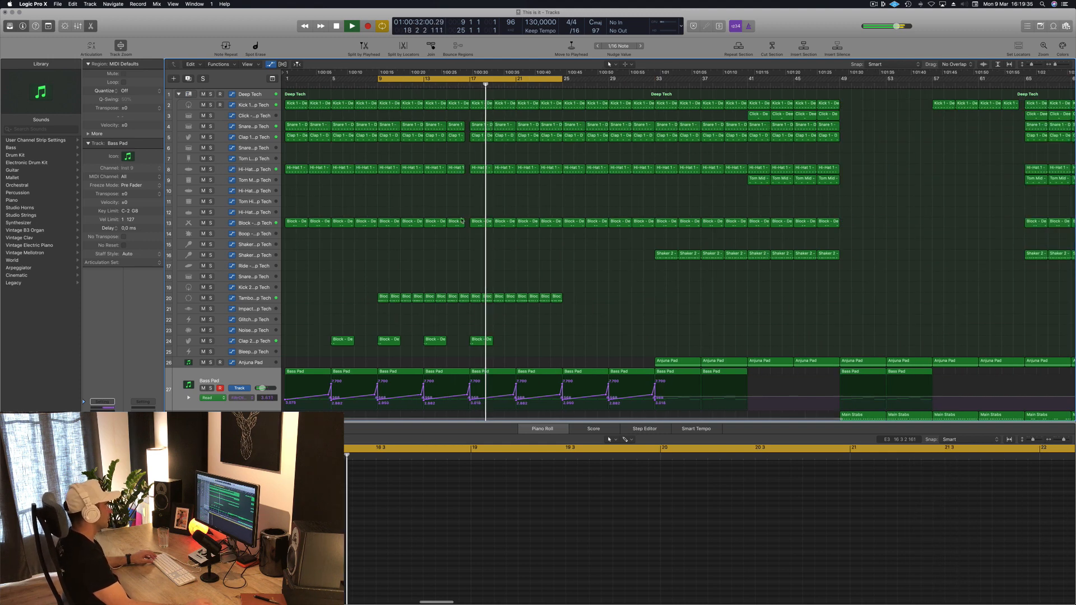
Lower the Tambourine track volume to about -21.5 dB while playing the loop from bar 9
key(space)
key(space)
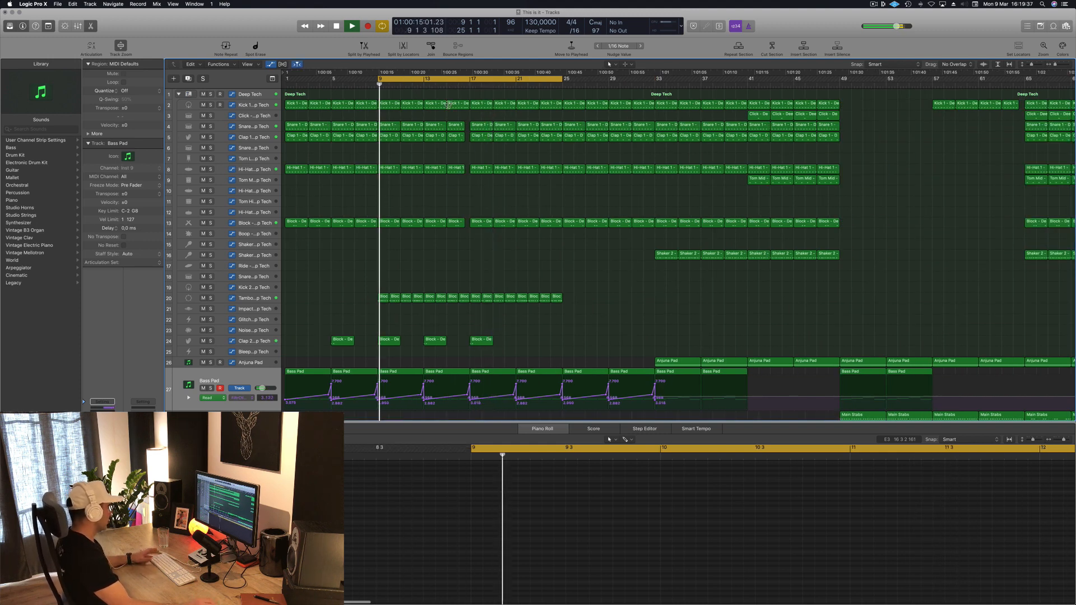
click(247, 299)
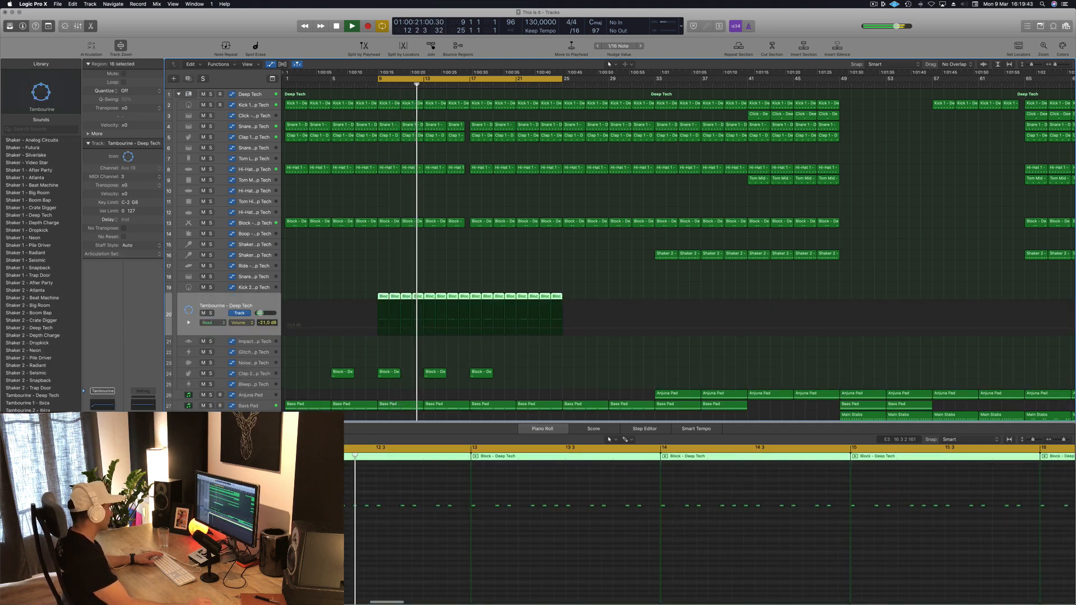
click(527, 270)
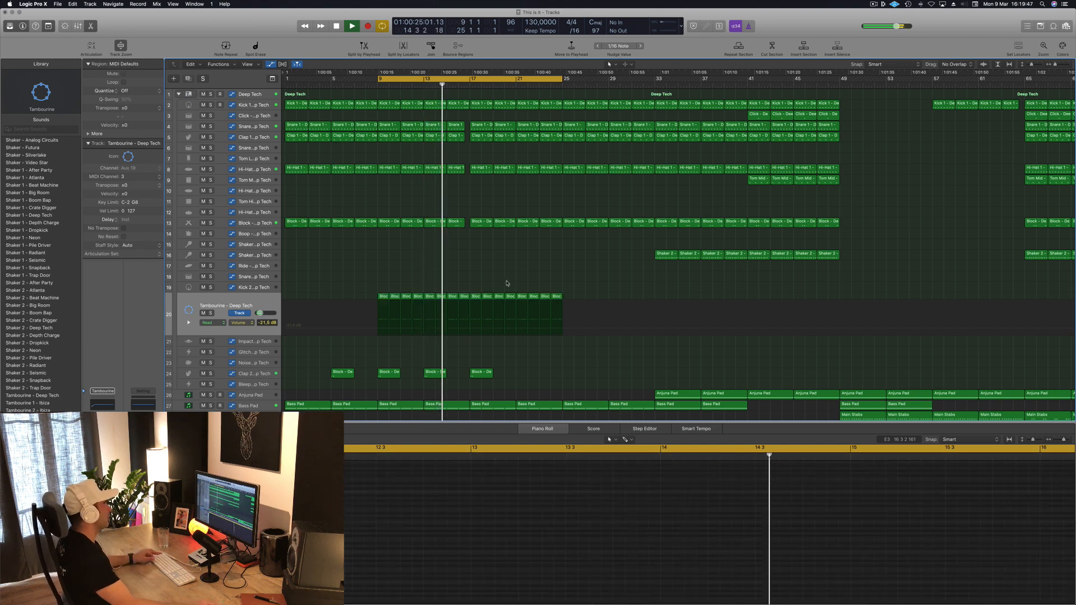
scroll(507, 283, up, 3)
scroll(509, 279, down, 3)
scroll(480, 276, down, 1)
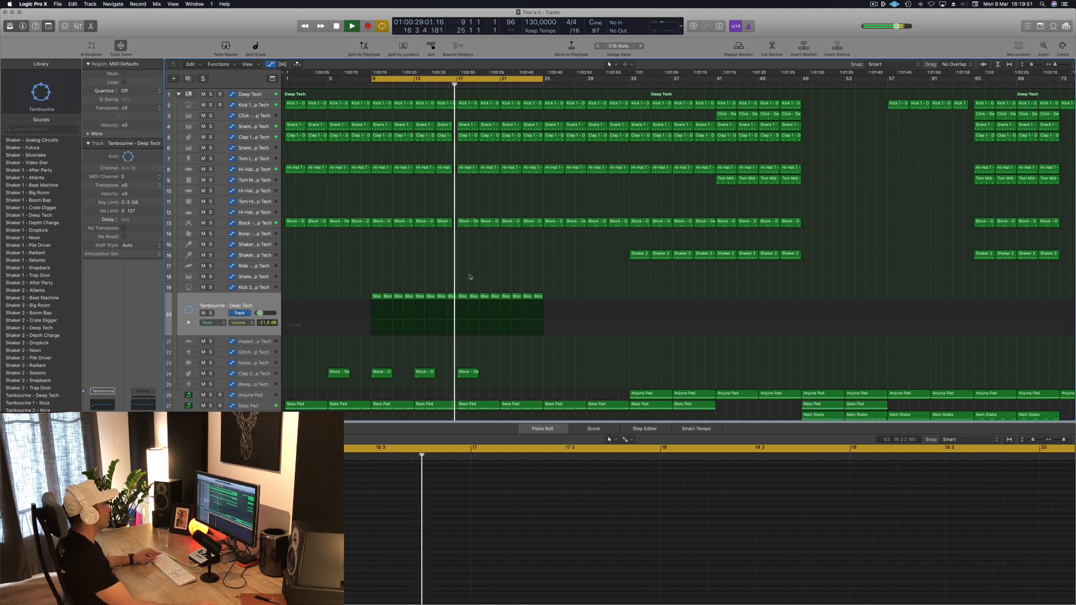
Copy the first Anjuna Pad region from bar 33 to bar 17 and delete all its notes after the opening one-bar chord
scroll(482, 258, down, 5)
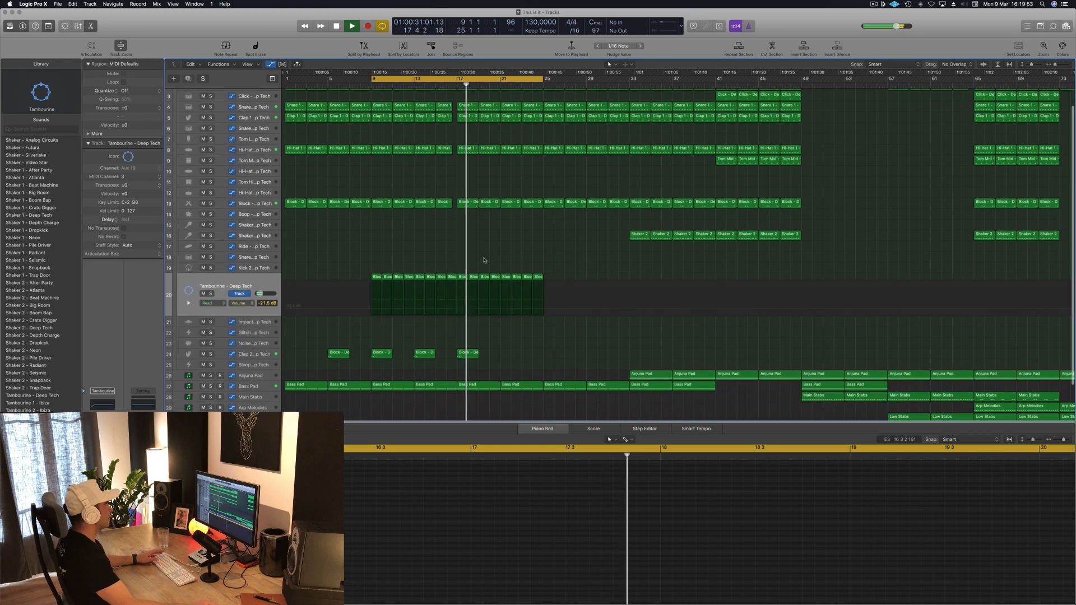
key(space)
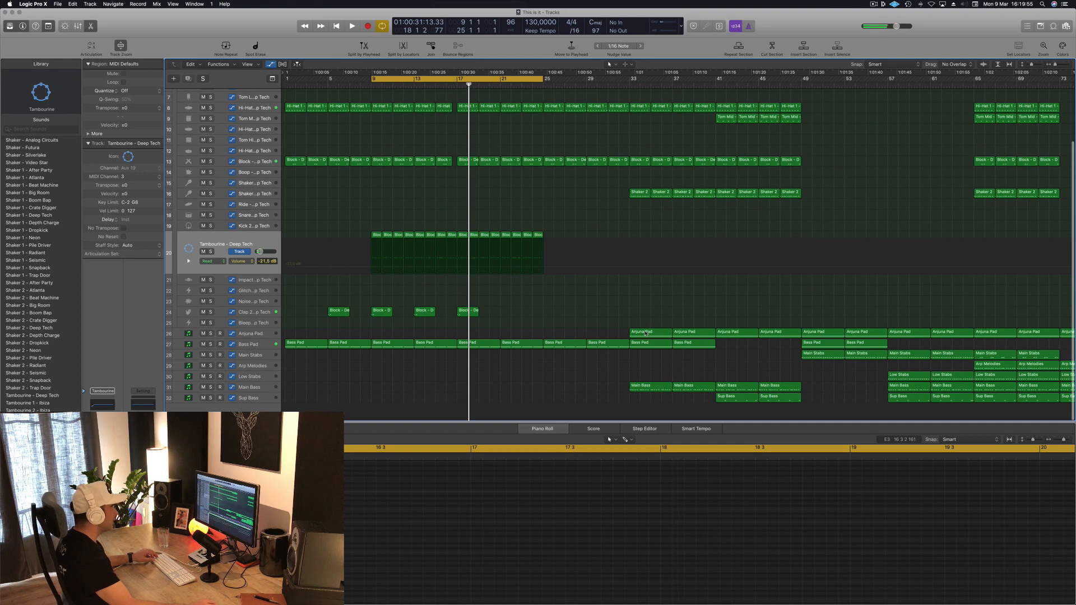
drag(646, 333, 488, 338)
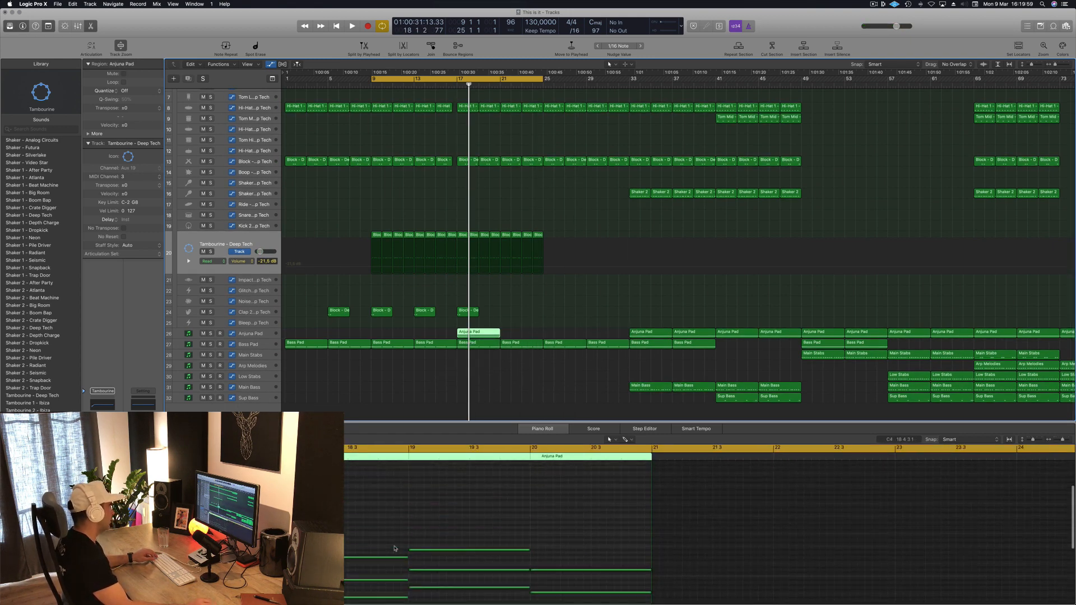
scroll(395, 549, down, 3)
drag(347, 505, 600, 585)
key(Delete)
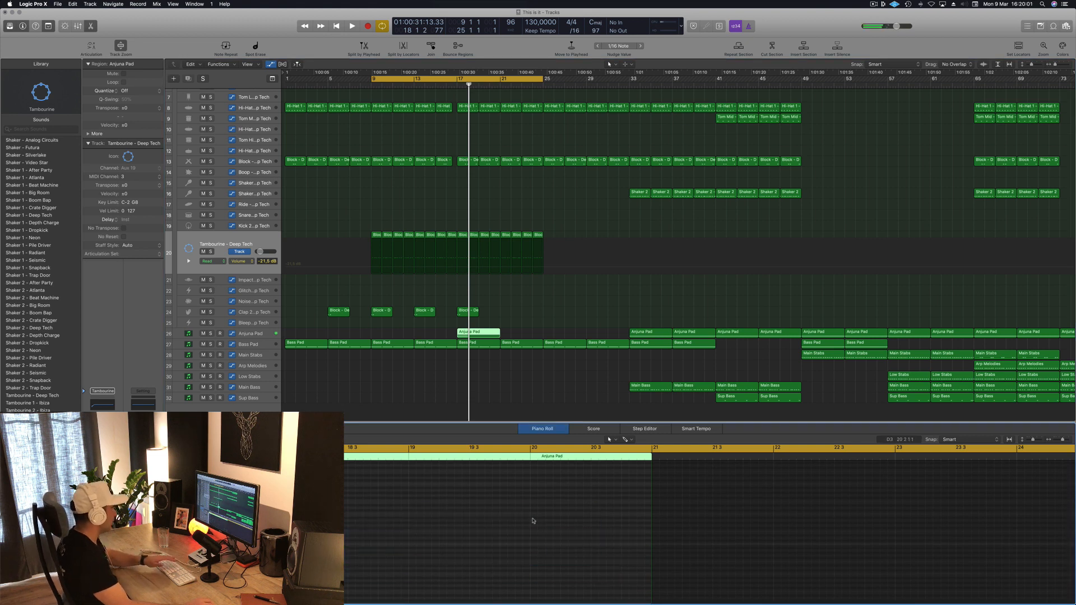
Duplicate the opening Anjuna Pad chord across the rest of the region up to bar 21 and start playback
scroll(490, 534, left, 4)
scroll(489, 534, left, 4)
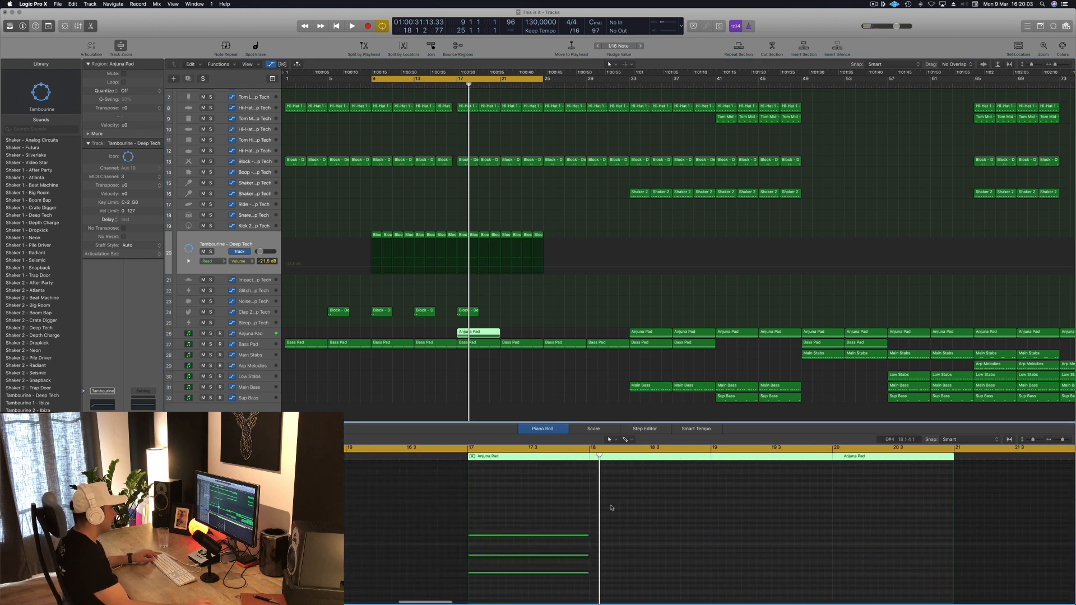
mouse_move(550, 537)
mouse_down()
mouse_move(671, 538)
mouse_move(657, 541)
mouse_up()
drag(509, 519, 648, 578)
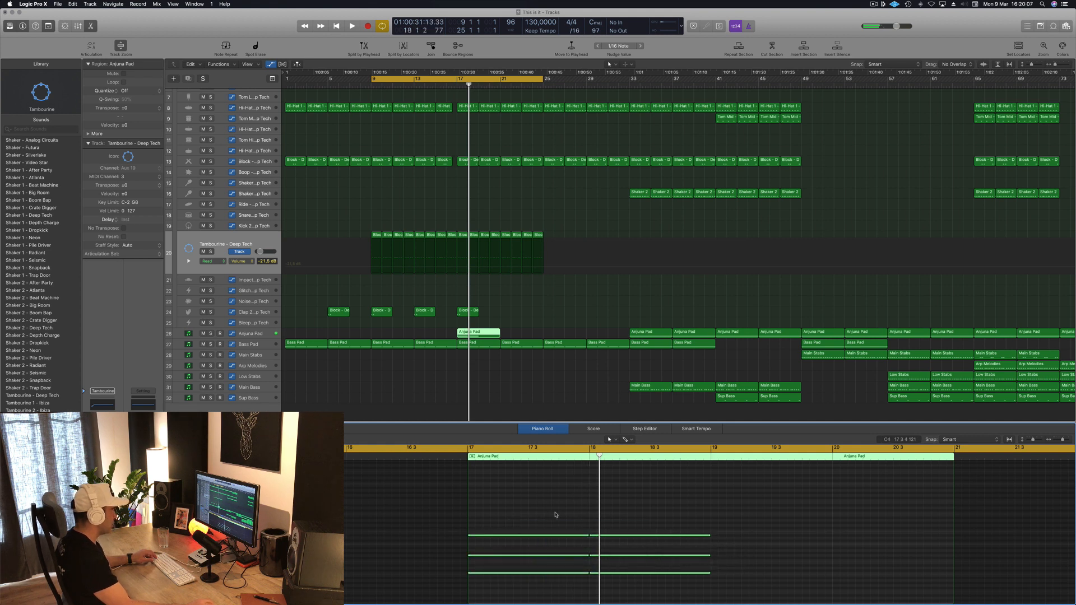
drag(678, 538, 781, 539)
key(space)
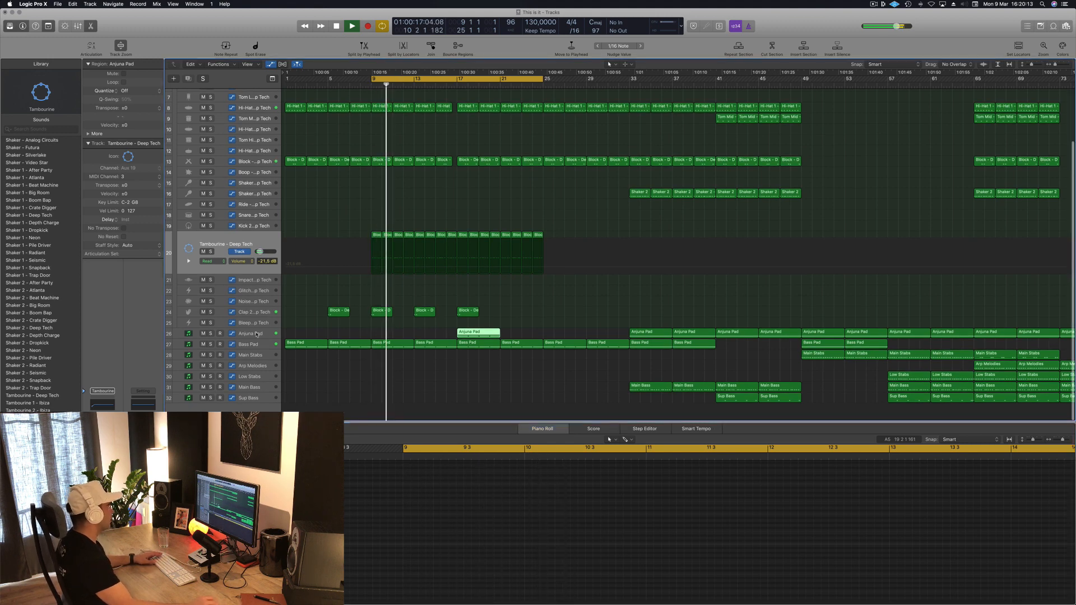
Reshape the Anjuna Pad cutoff automation into a moderate rise from bar 17 that drops sharply around bar 19
click(474, 332)
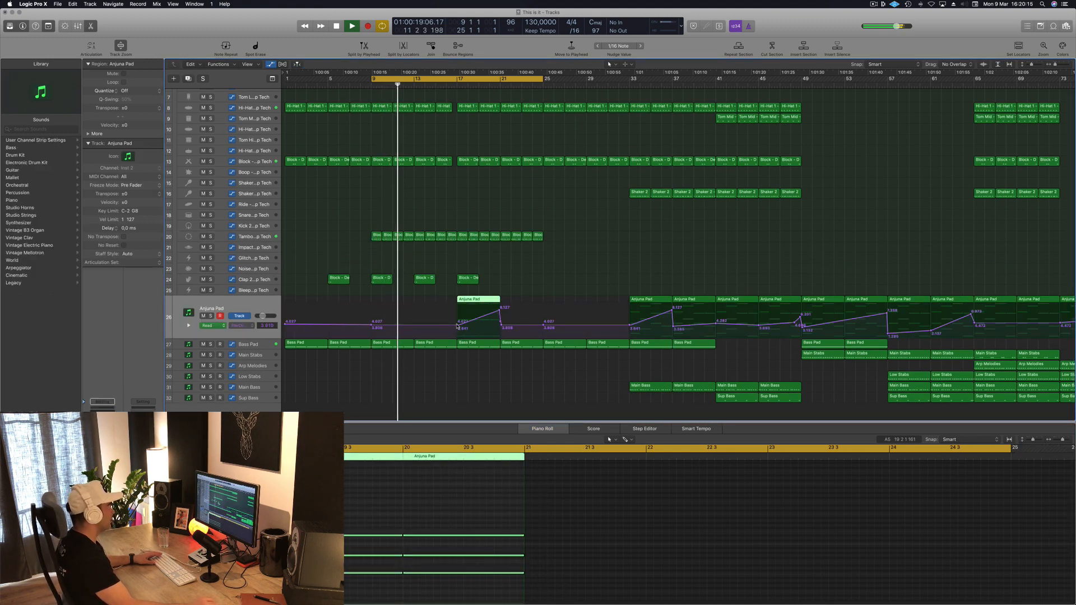
drag(457, 326, 480, 336)
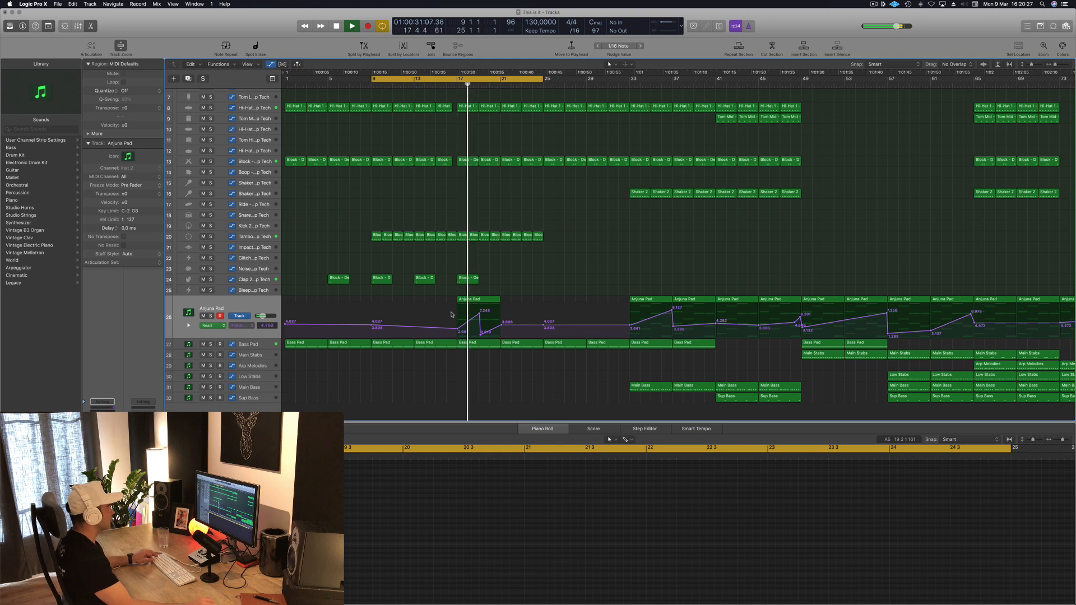
key(super+Right)
key(super+Right)
drag(489, 316, 490, 319)
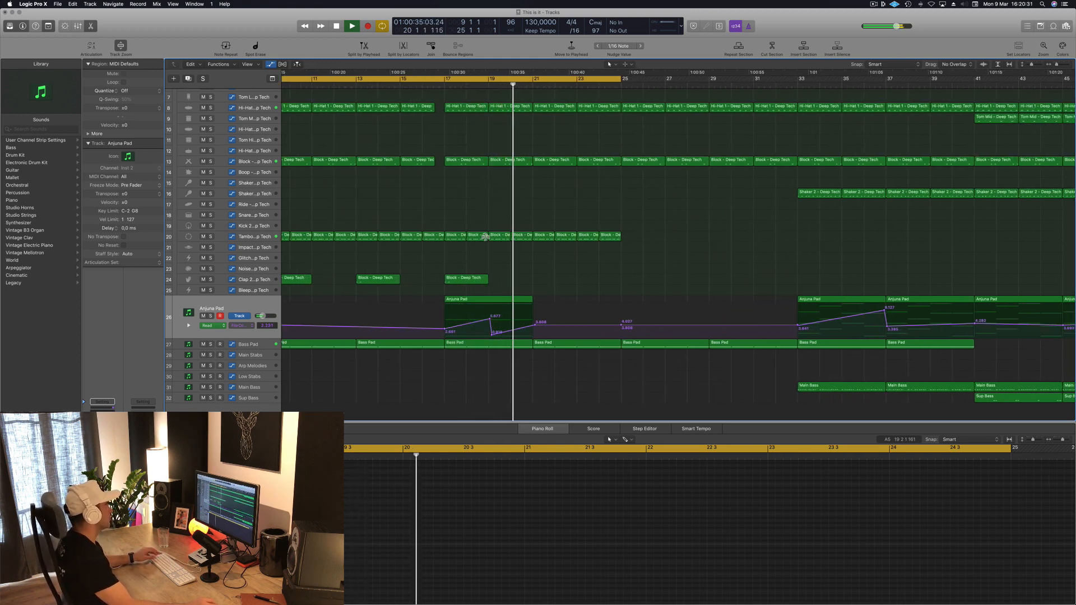
Replay the section from bar 9 to check the new Anjuna Pad part
key(super+Left)
key(space)
key(super+Left)
key(space)
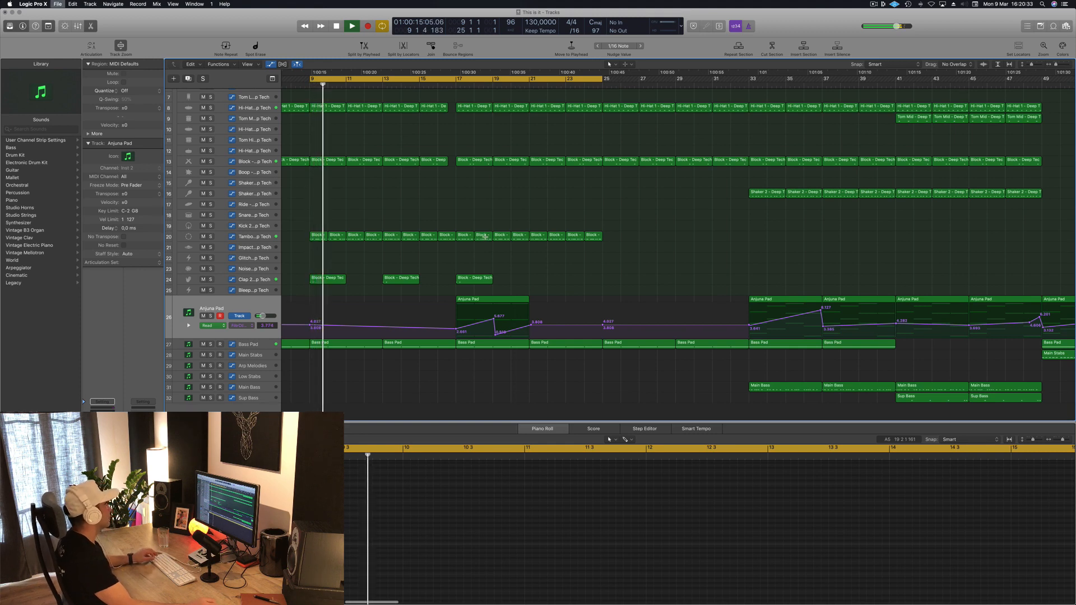
Shorten the loop to cover bars 17 to 25 and play it from its new start
click(418, 299)
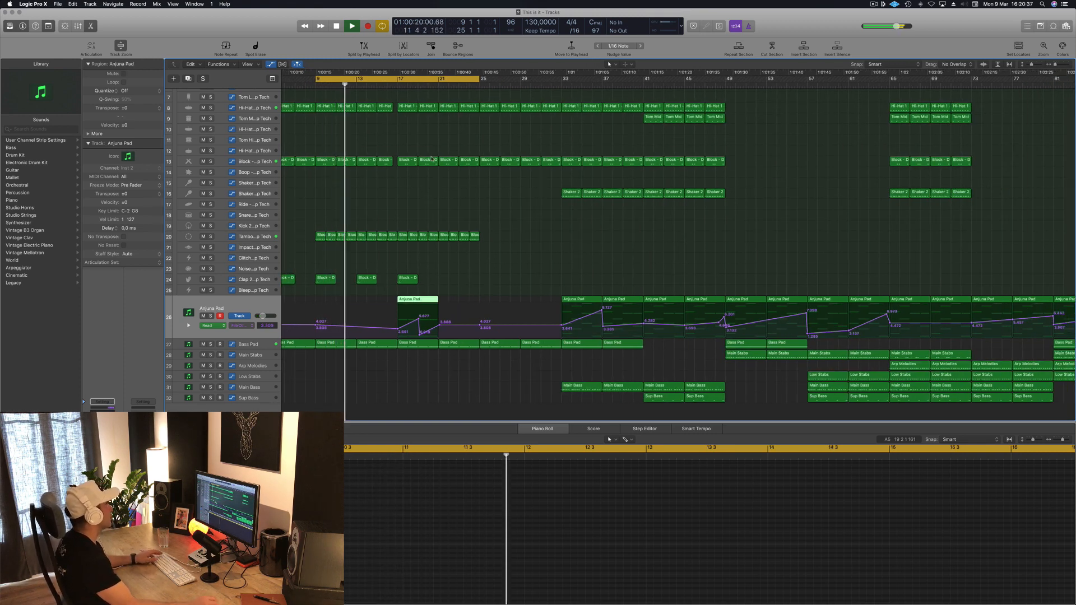
drag(317, 79, 400, 79)
key(space)
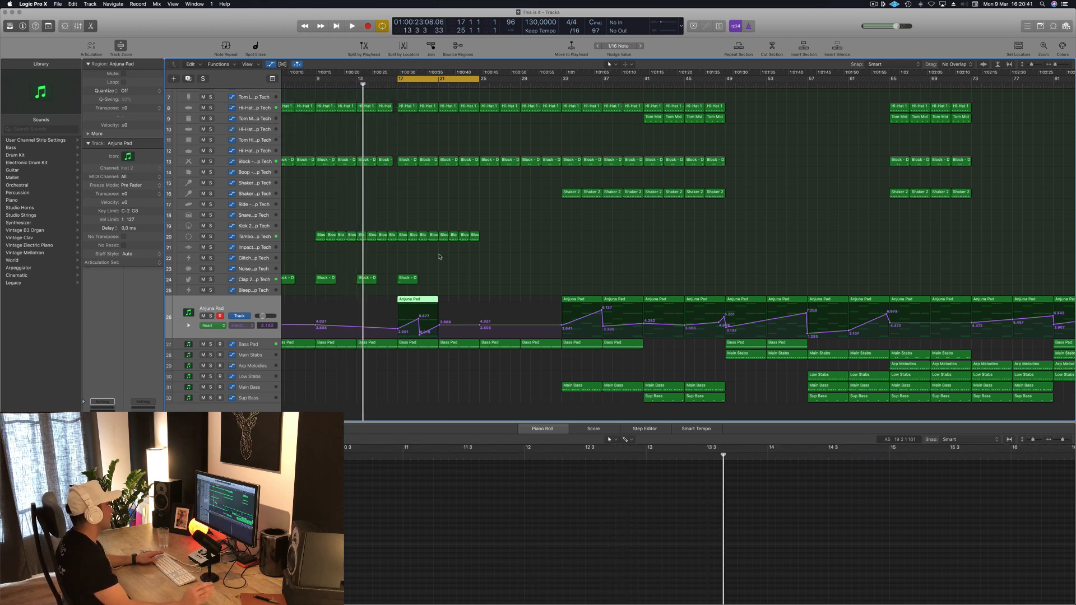
key(space)
key(super+Right)
key(super+Right)
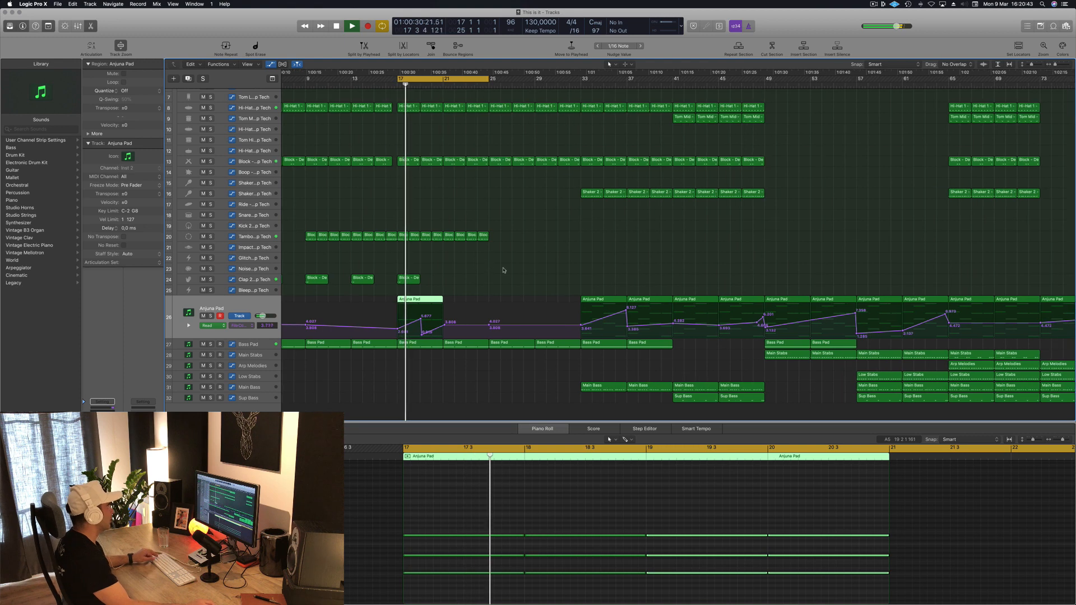
scroll(533, 269, up, 3)
scroll(532, 268, down, 3)
scroll(520, 271, left, 4)
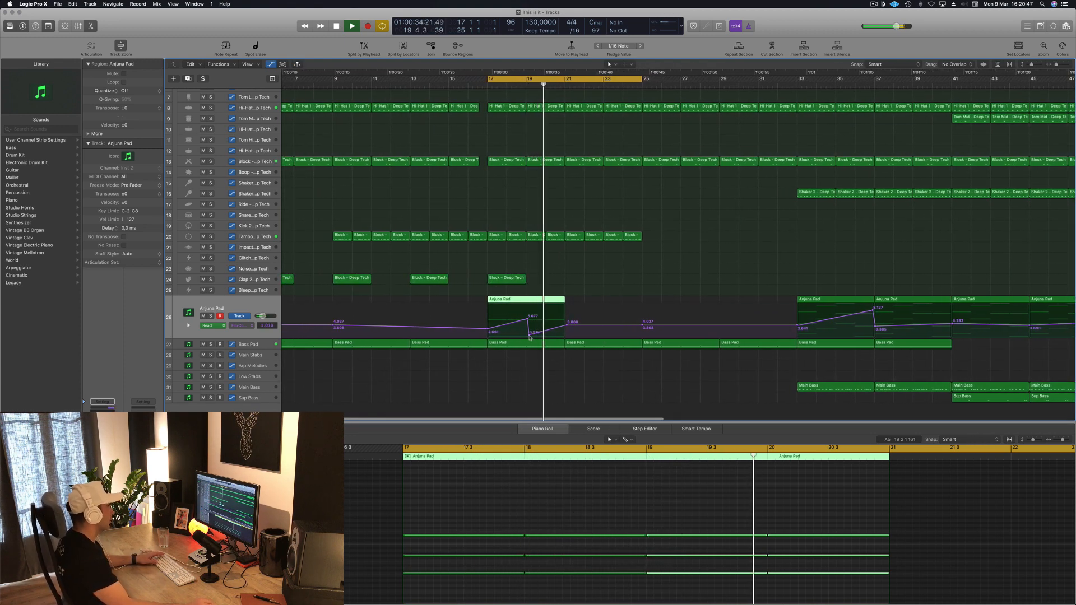
Move the low point of the Anjuna Pad cutoff drop slightly earlier, close to bar 19 at 0.919, and play the loop
key(space)
drag(530, 333, 529, 316)
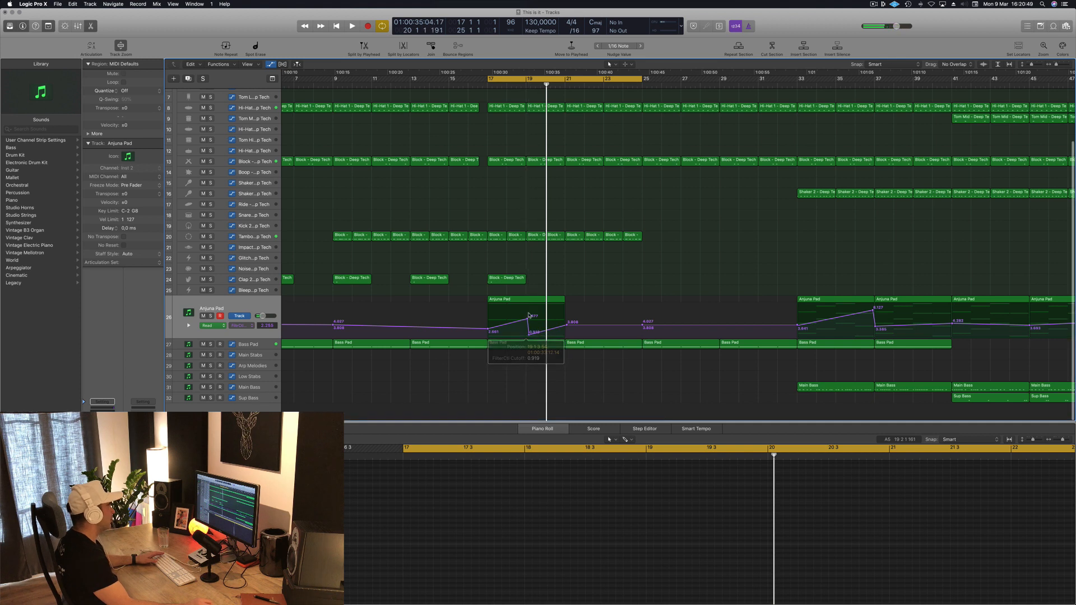
click(526, 321)
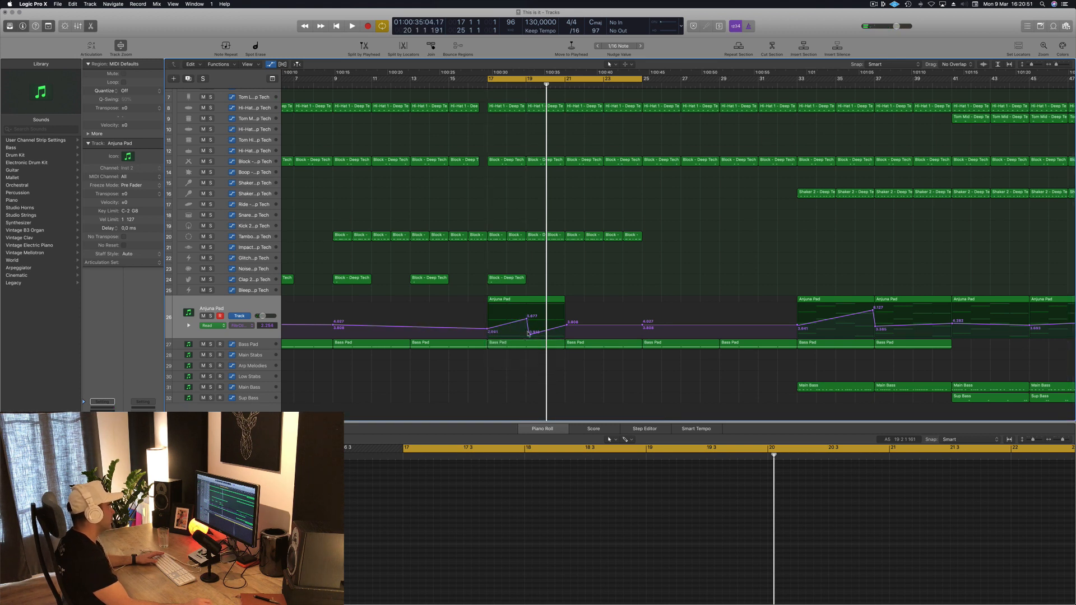
drag(529, 335, 526, 335)
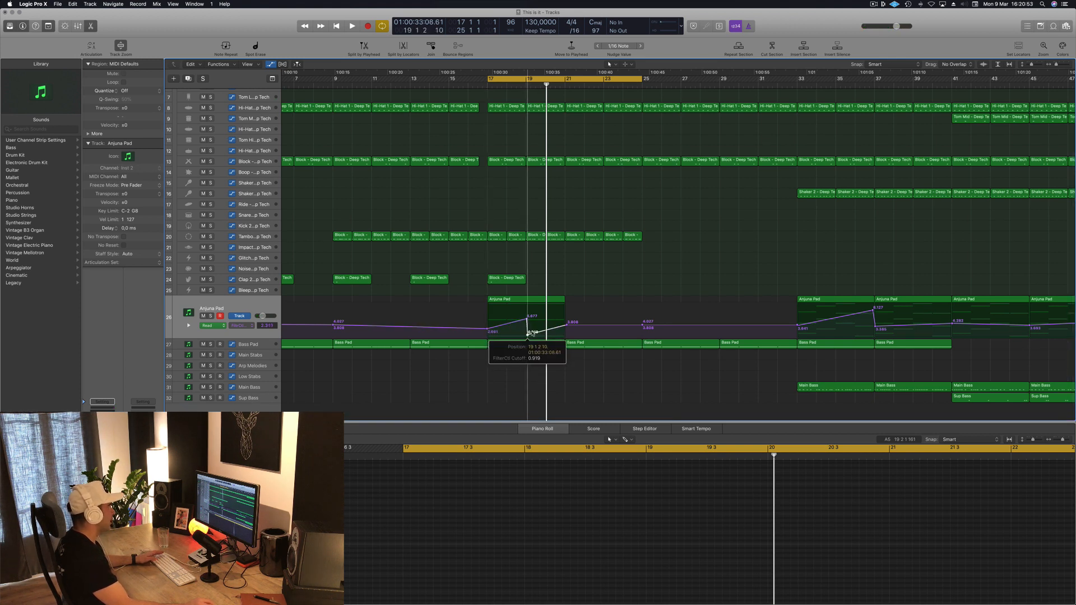
key(space)
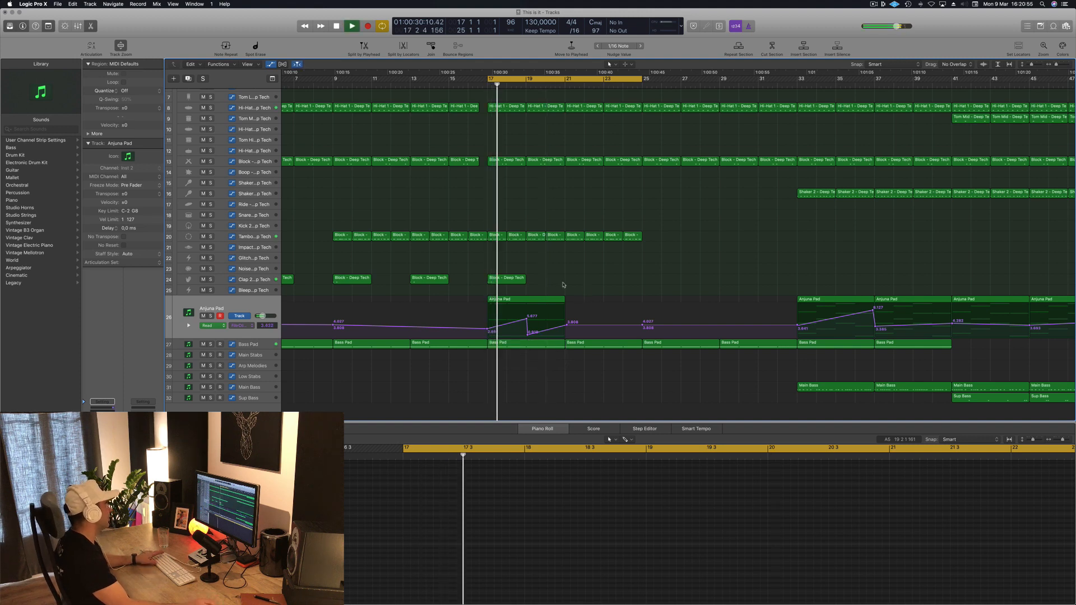
scroll(583, 271, up, 1)
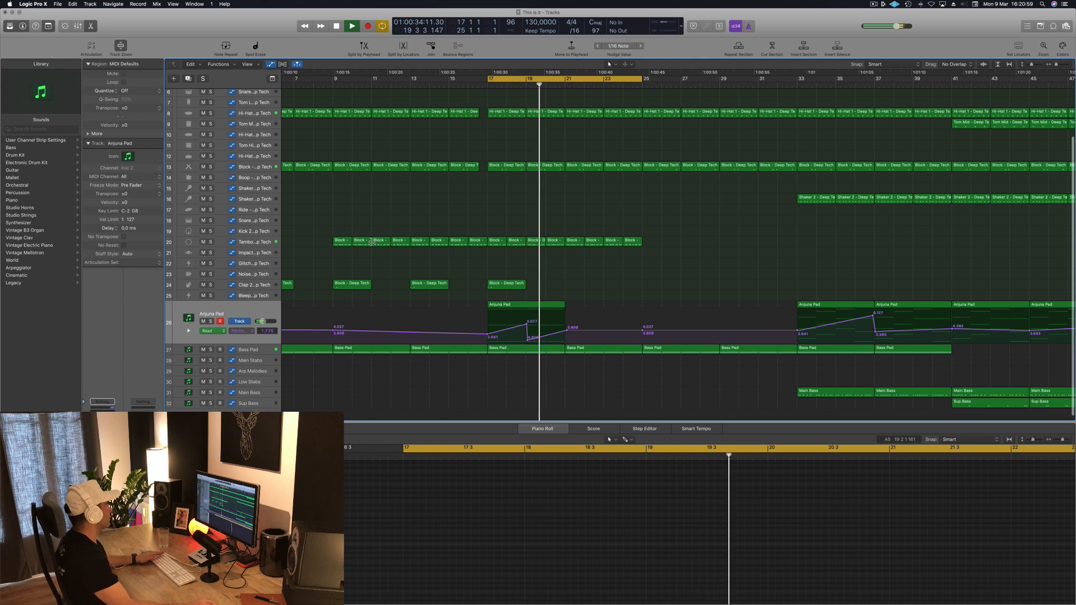
Copy the Tambourine region at bar 19 to the Glitch track and delete all its notes except the first
key(space)
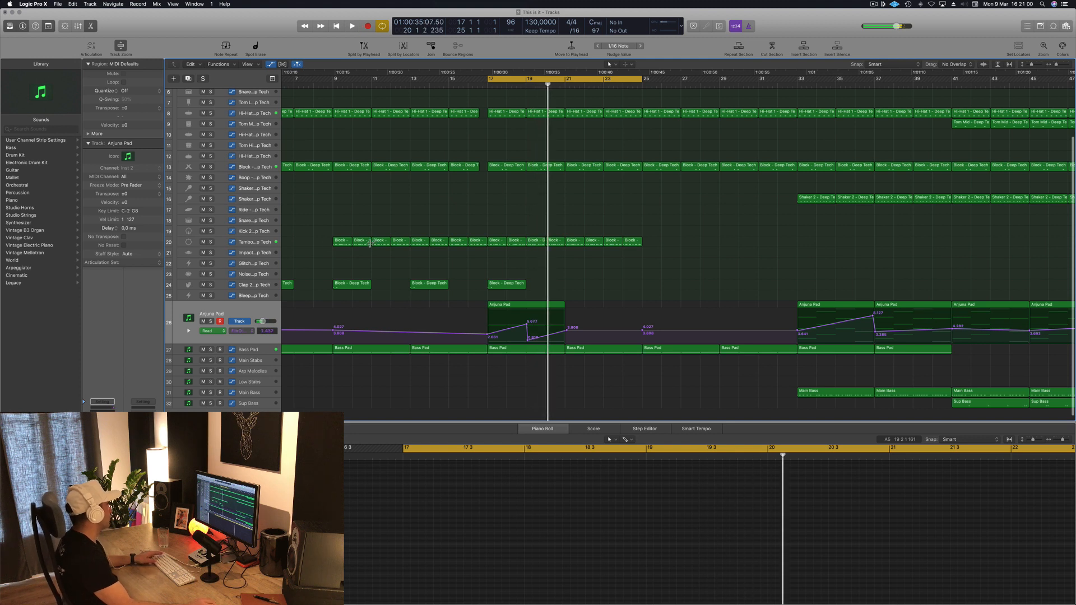
click(557, 243)
drag(558, 244, 539, 270)
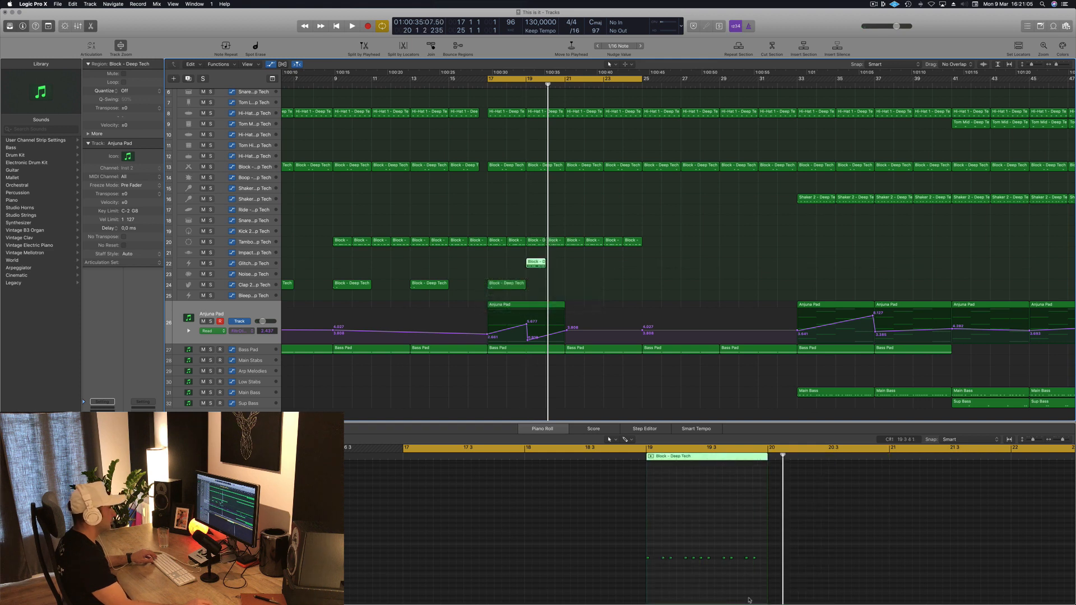
drag(663, 557, 770, 582)
key(BackSpace)
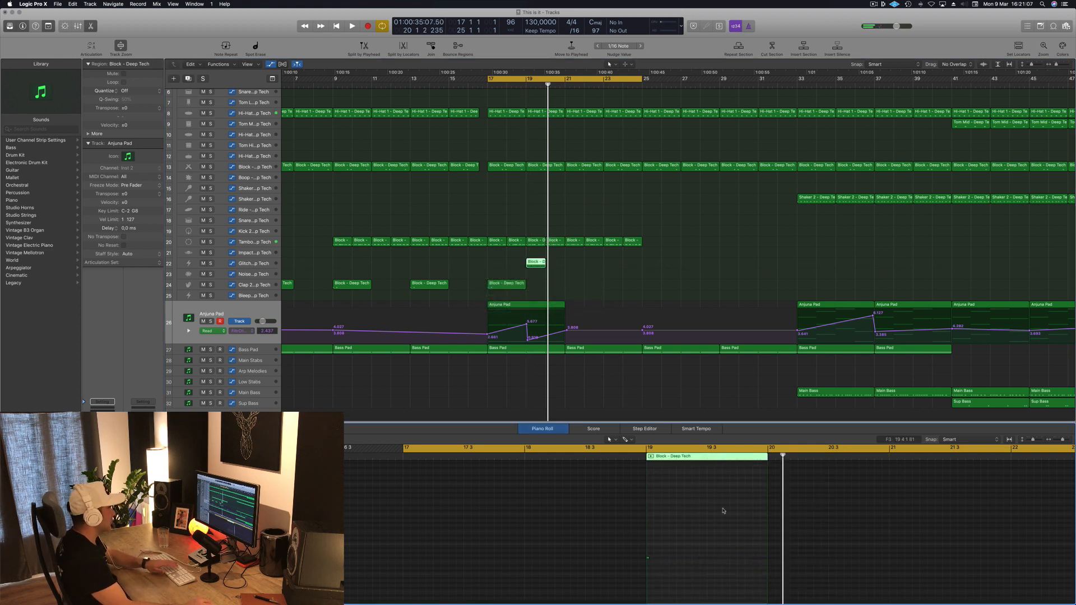
Move the remaining note in the Glitch region slightly higher in pitch and play the loop from bar 17
drag(697, 526, 612, 584)
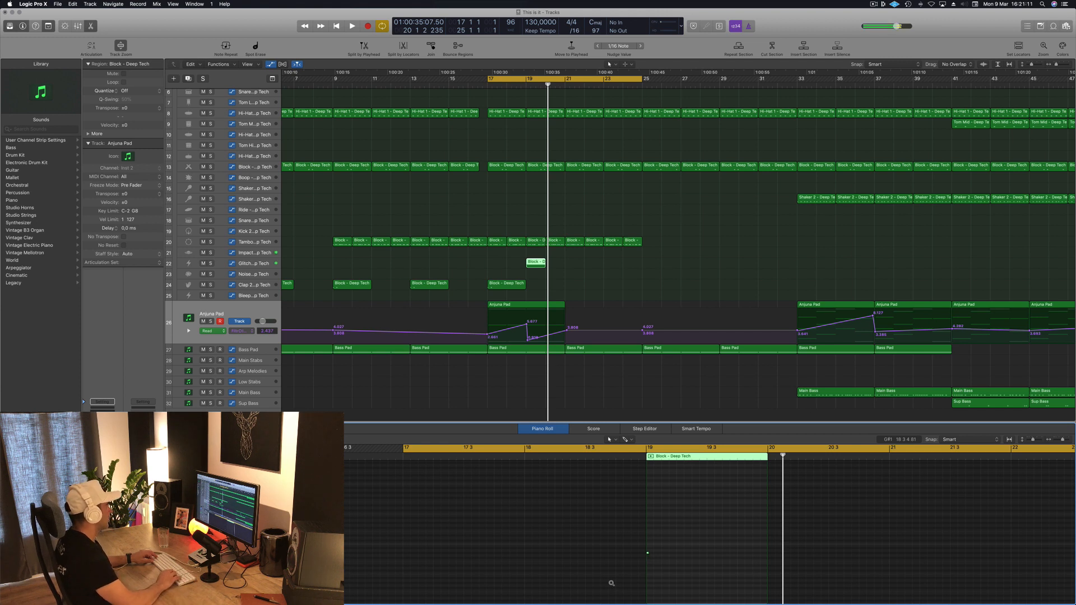
key(space)
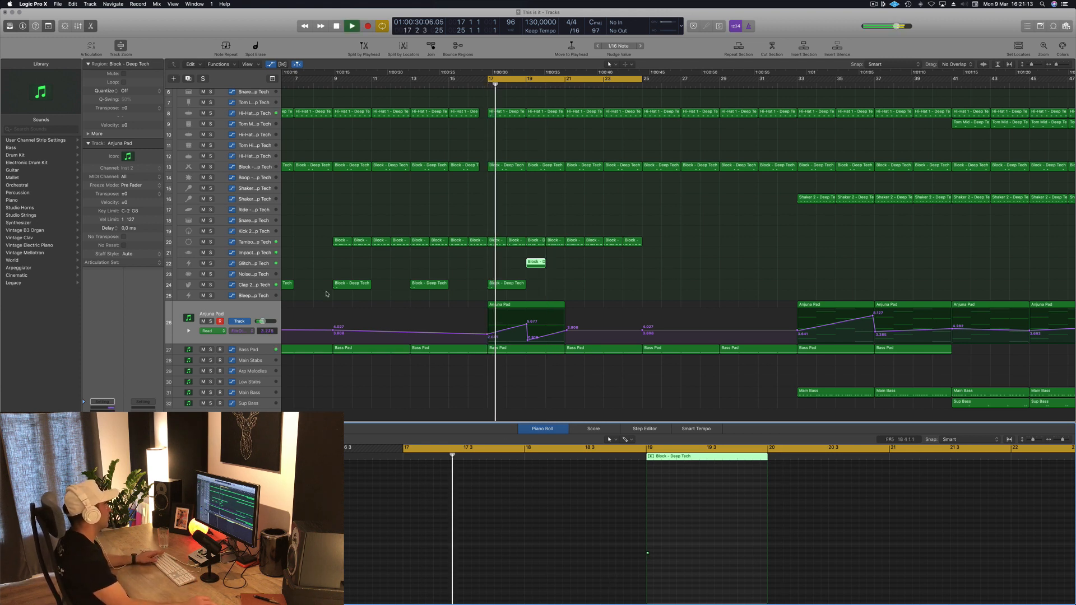
scroll(645, 522, up, 5)
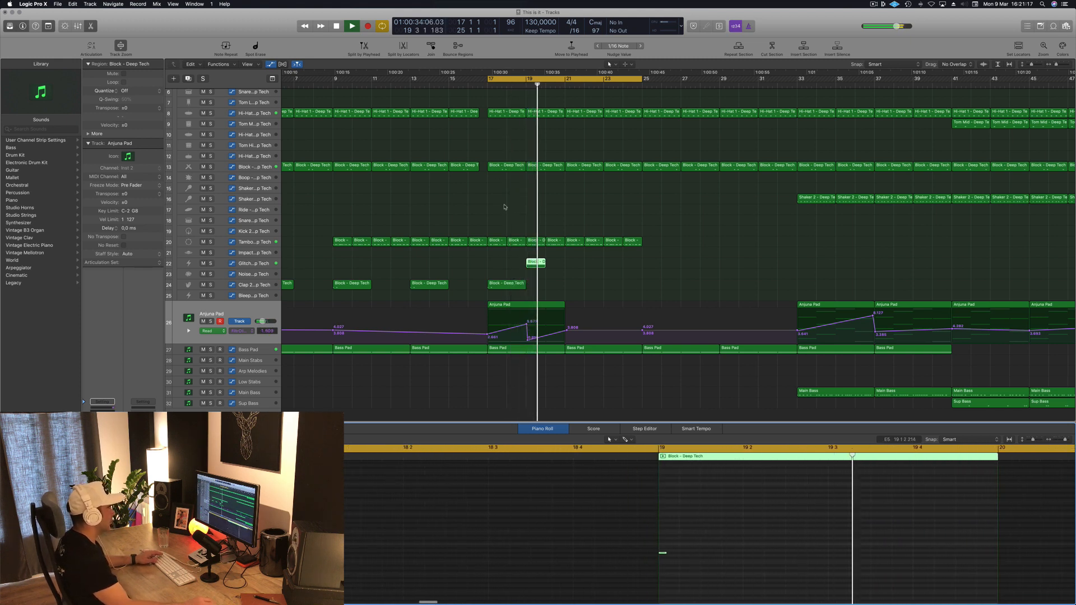
Copy the Glitch region's note about three sixteenth notes later at the same pitch and play the loop
drag(688, 547, 649, 564)
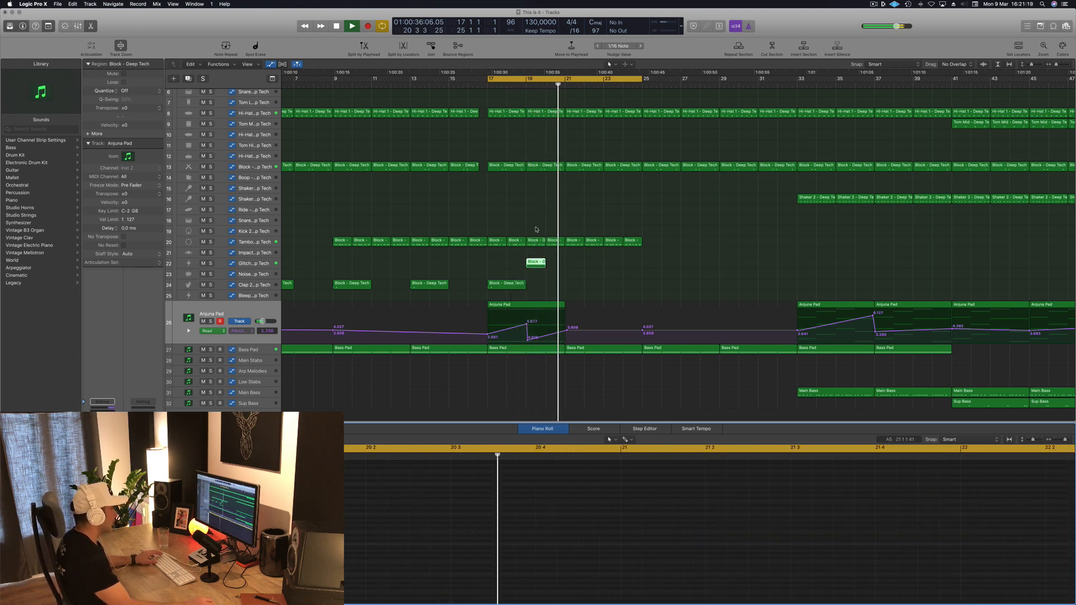
key(space)
key(space)
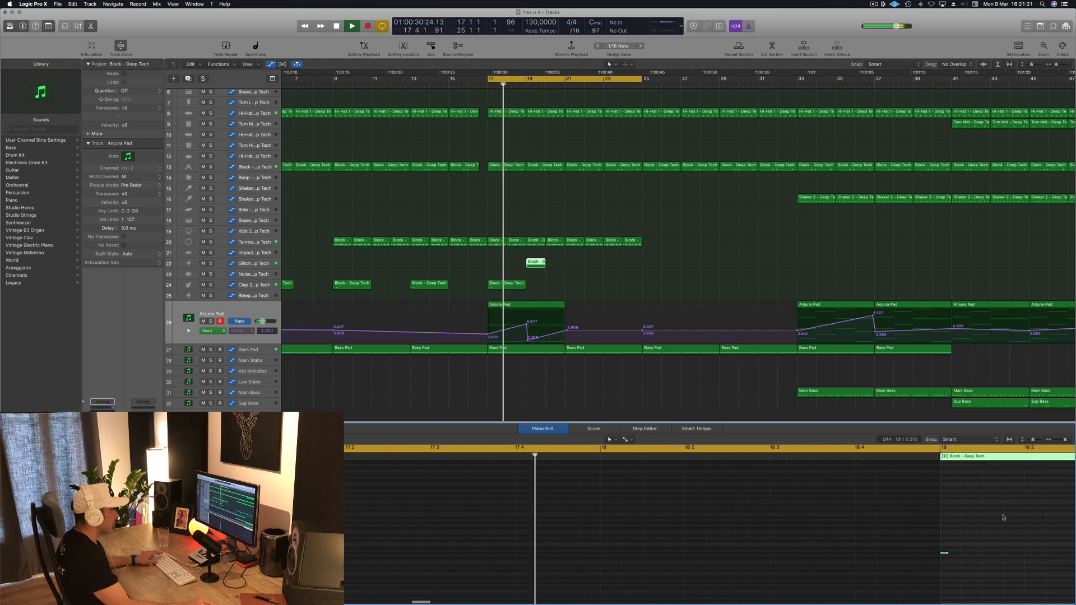
key(space)
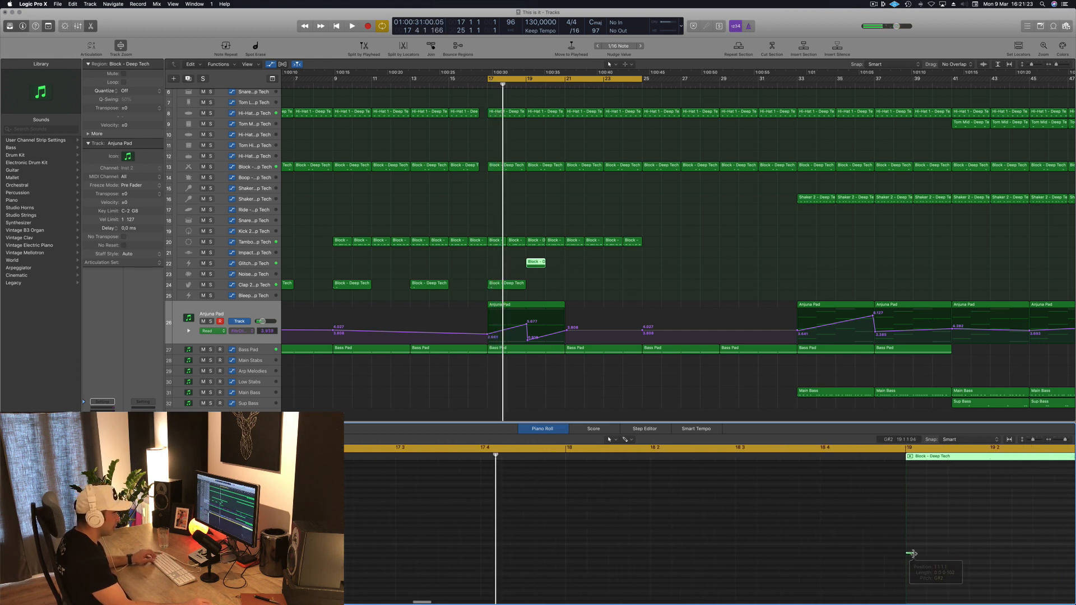
drag(910, 555, 973, 552)
key(space)
Change the Glitch track's sound to Cowbell High - Silverlake and play the loop with it
click(292, 261)
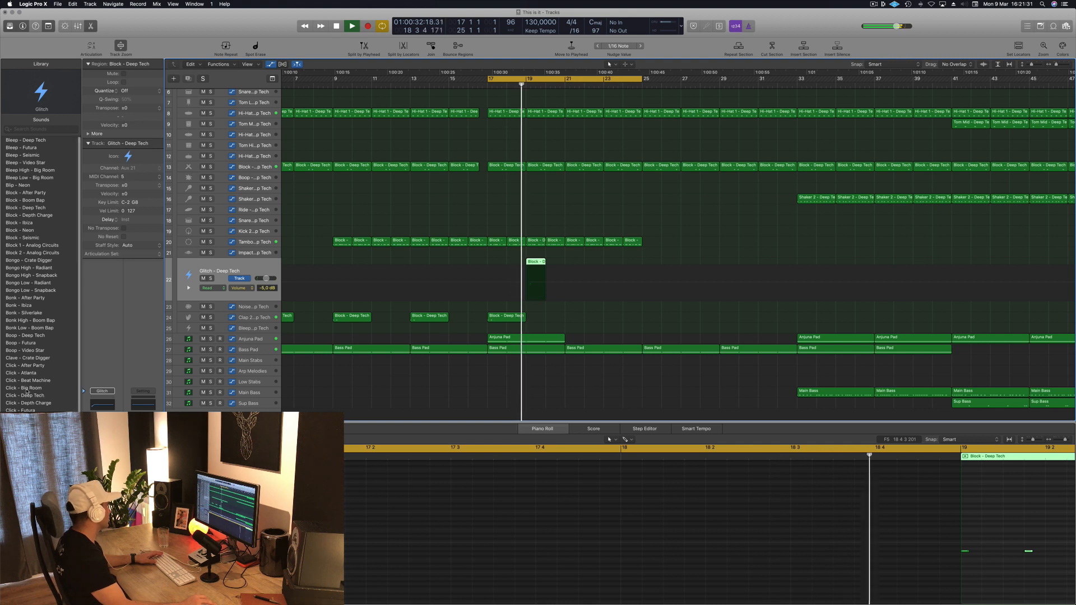
scroll(27, 390, down, 5)
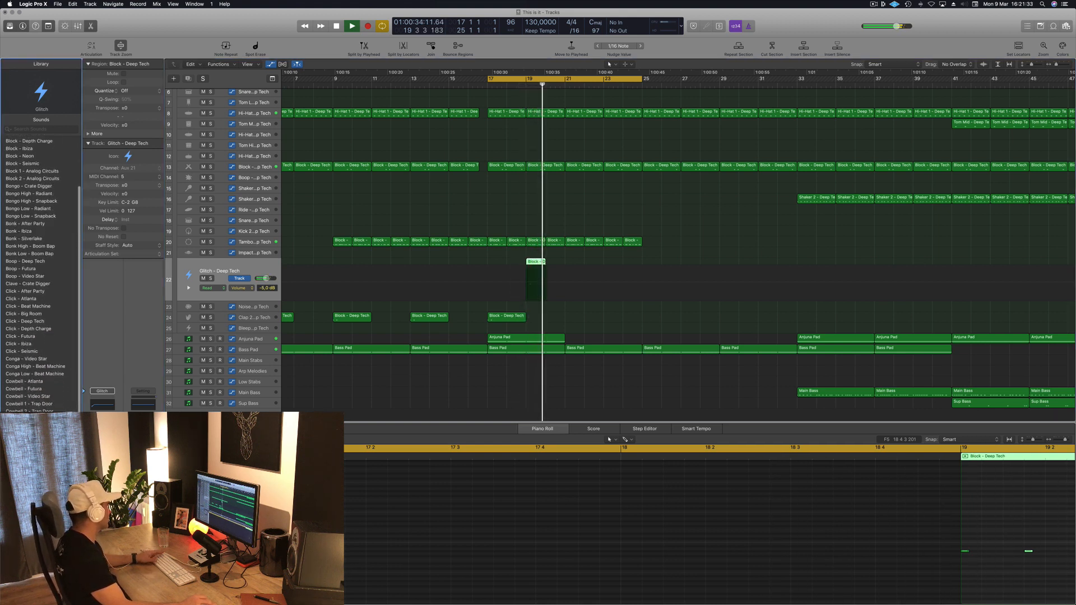
click(33, 419)
key(space)
key(space)
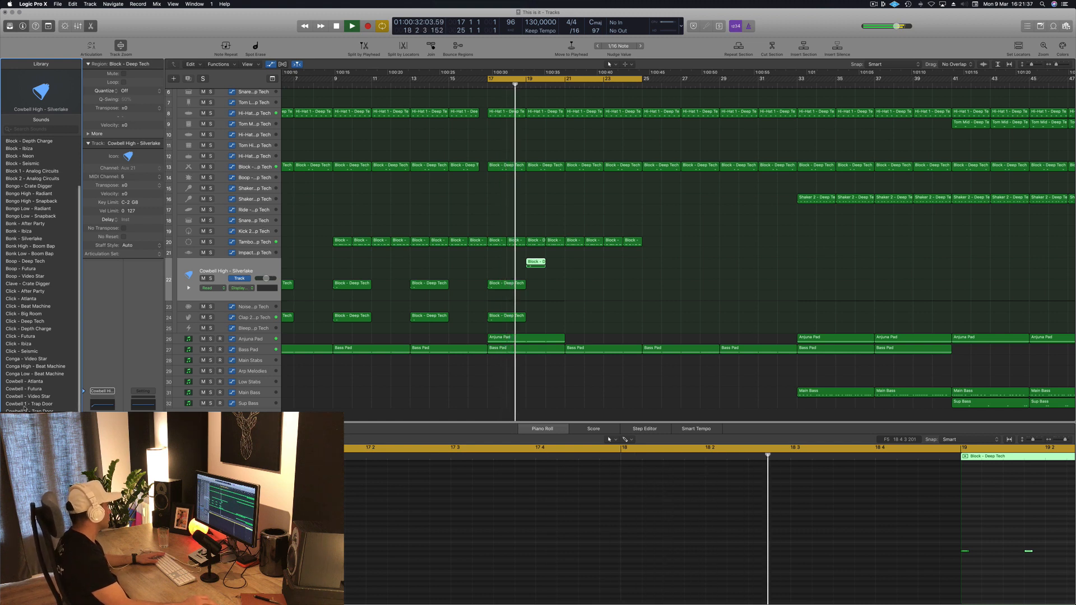
Change the same track's sound to Noise - Big Room and audition it from around bar 19
scroll(25, 407, down, 1)
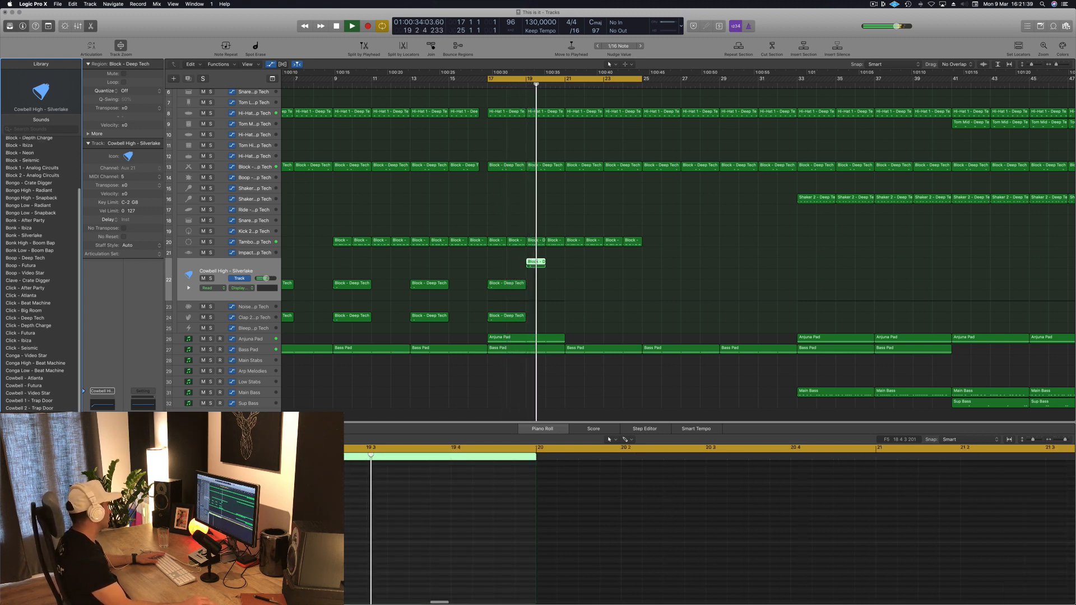
scroll(28, 407, down, 4)
click(28, 415)
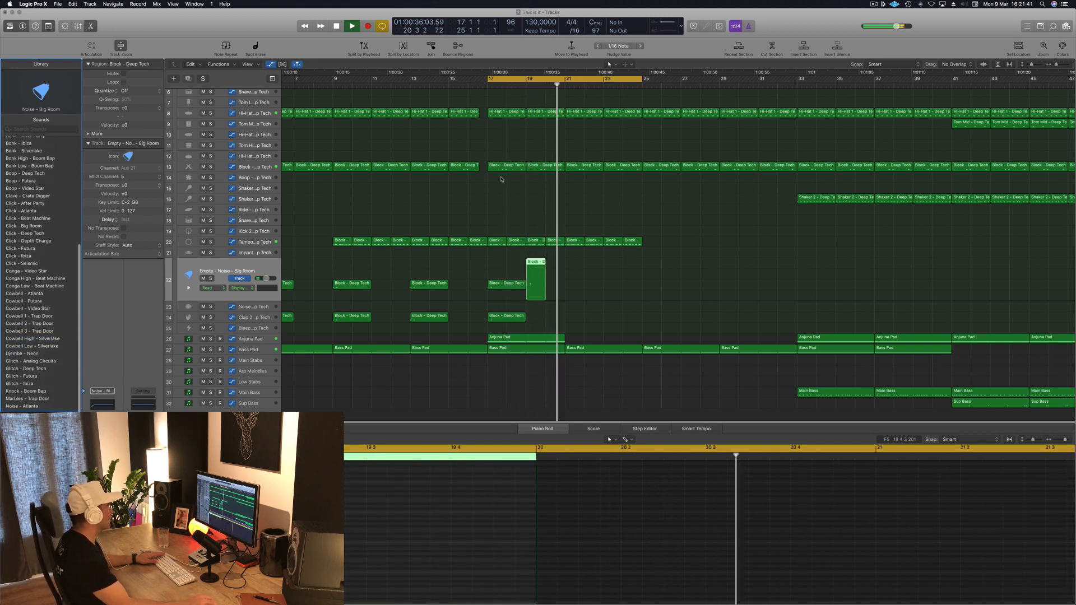
key(space)
key(space)
click(526, 85)
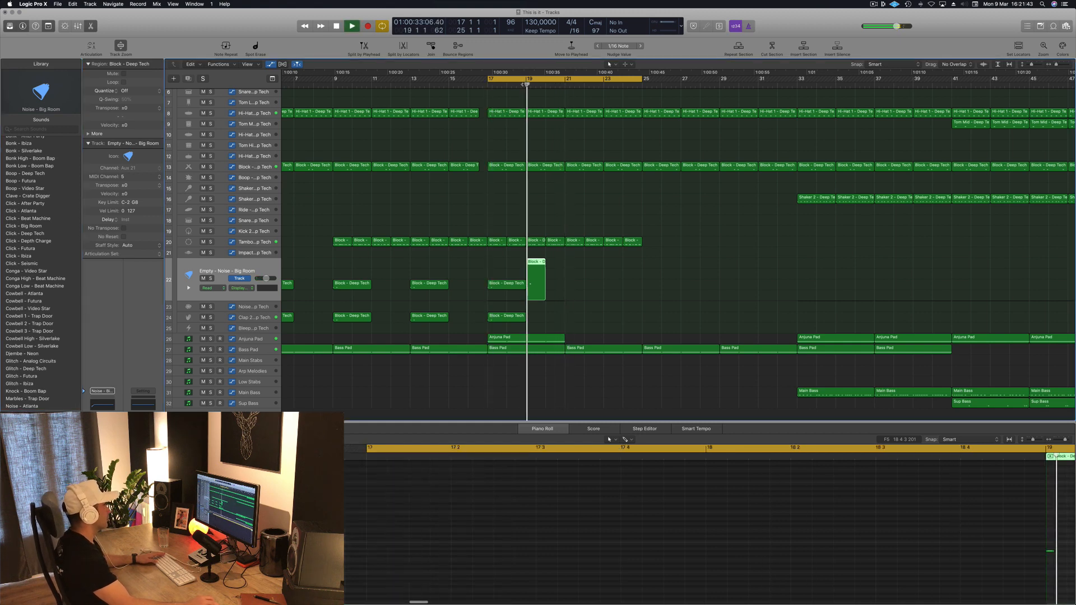
scroll(524, 85, right, 1)
click(516, 84)
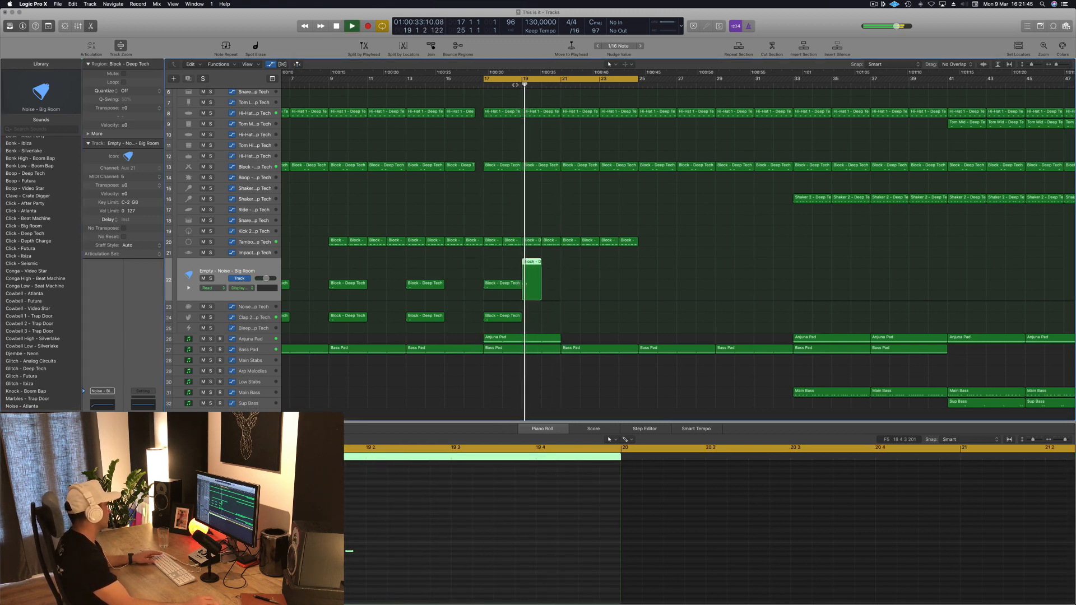
key(super+Up)
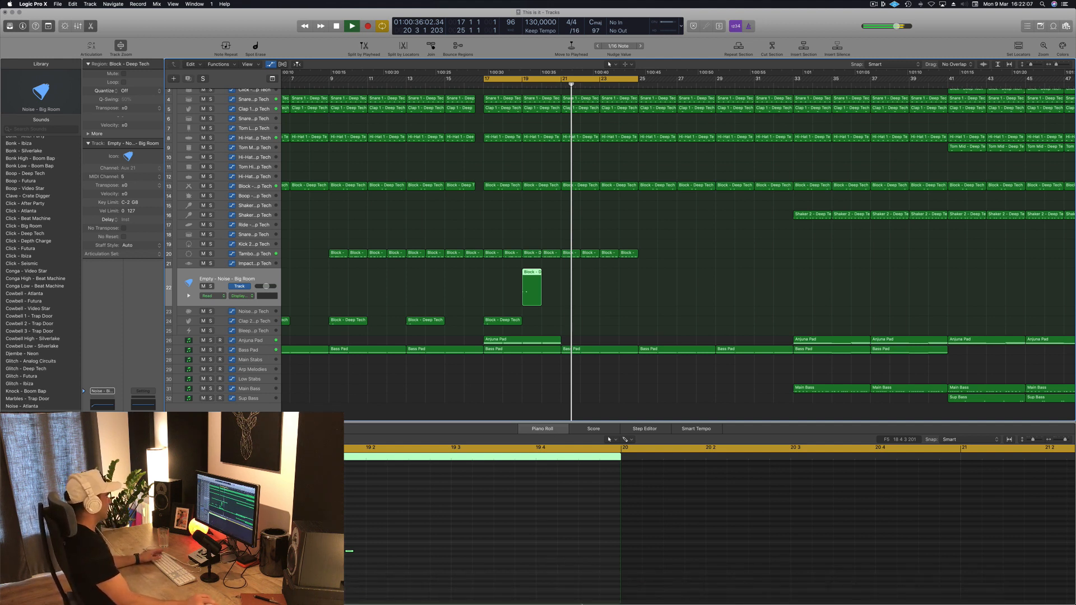
Force quit Logic Pro X and reopen the project This is it.logicx from its auto-saved version
right_click(514, 588)
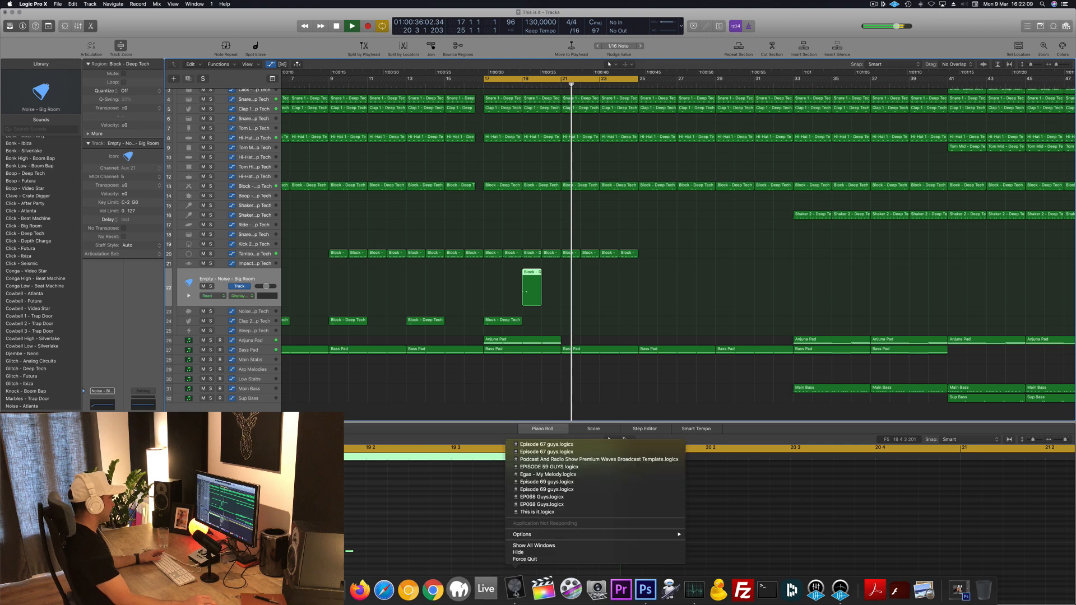
click(523, 560)
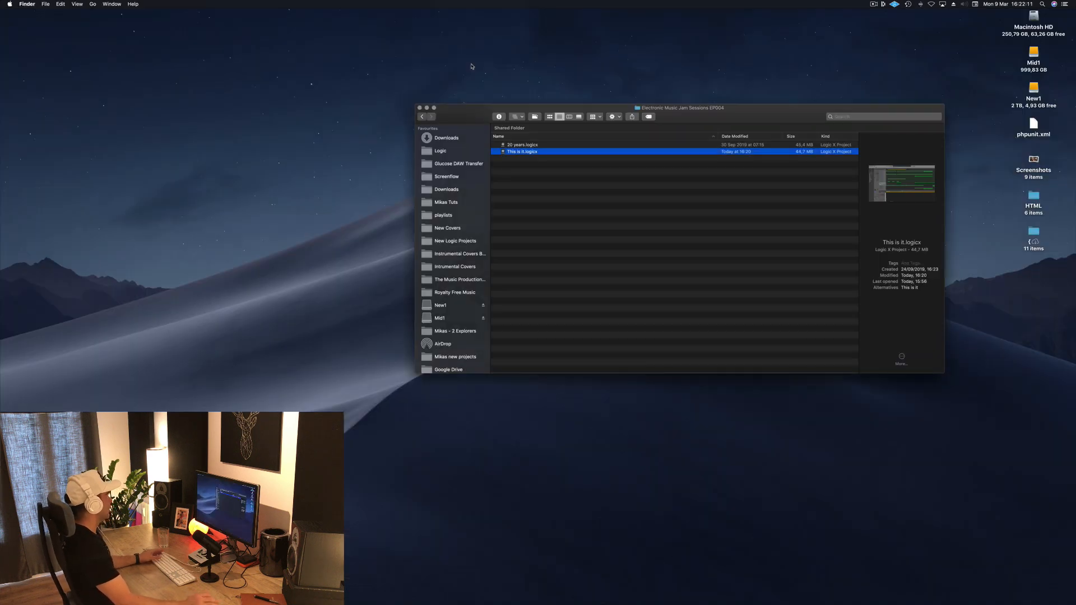
click(594, 242)
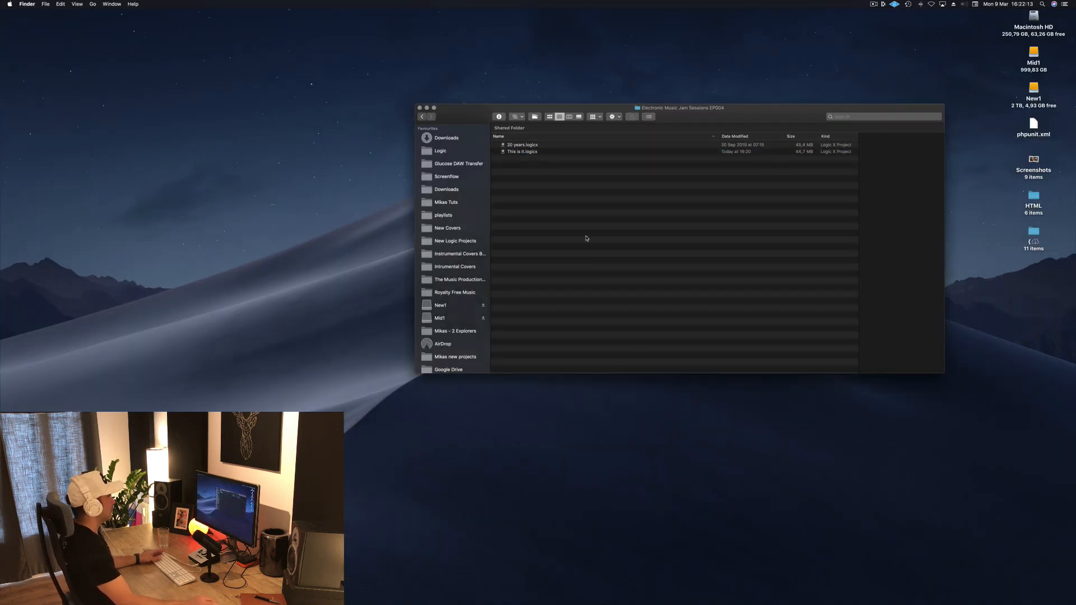
double_click(519, 152)
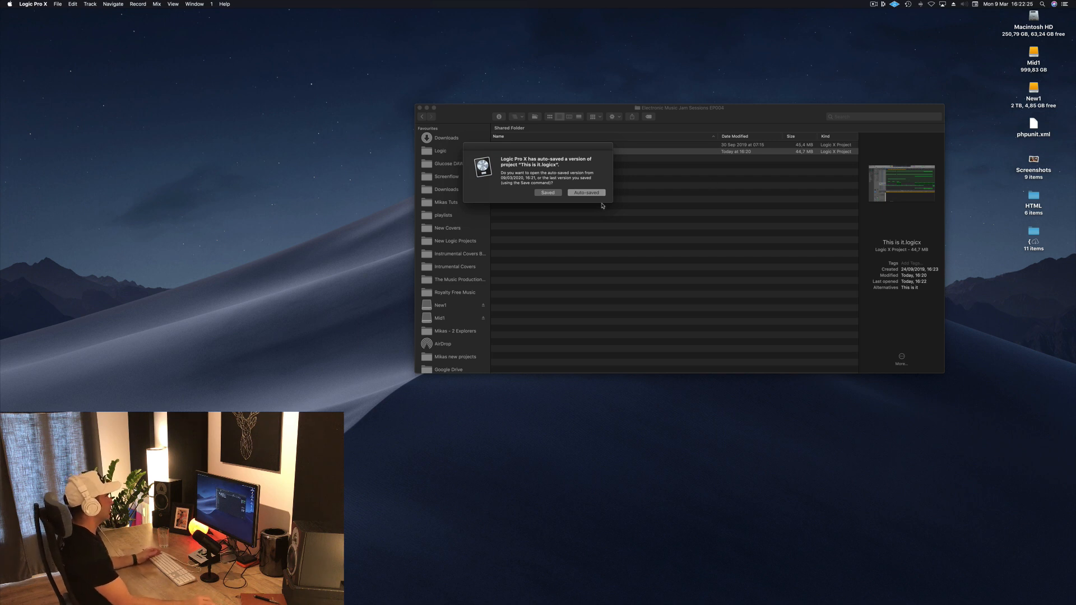
click(588, 194)
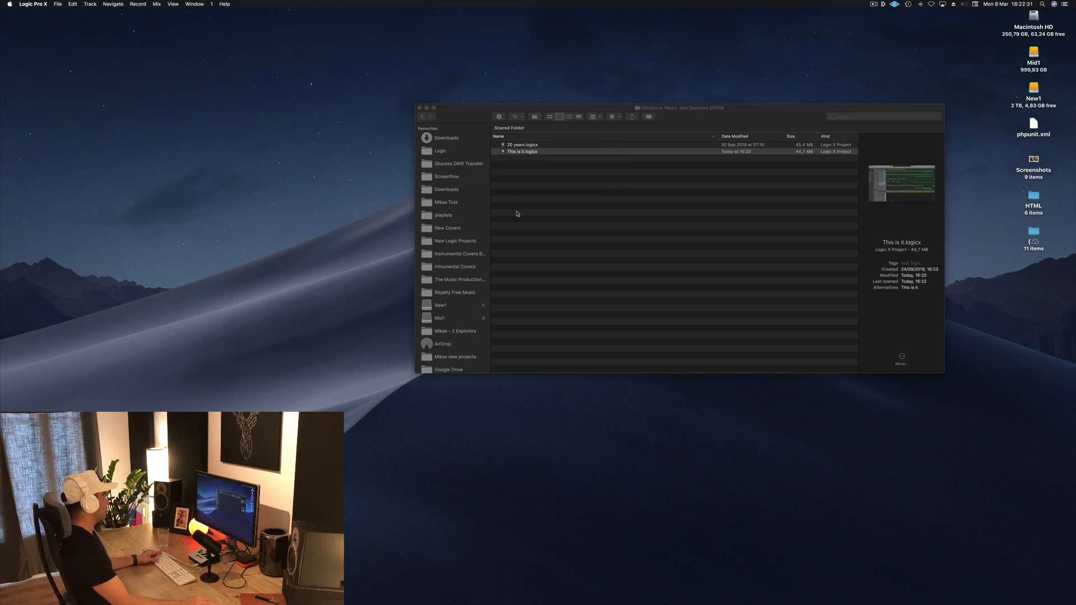
Select the Glitch track and duplicate the note at bar 19 about three sixteenth notes later at the same pitch
key(space)
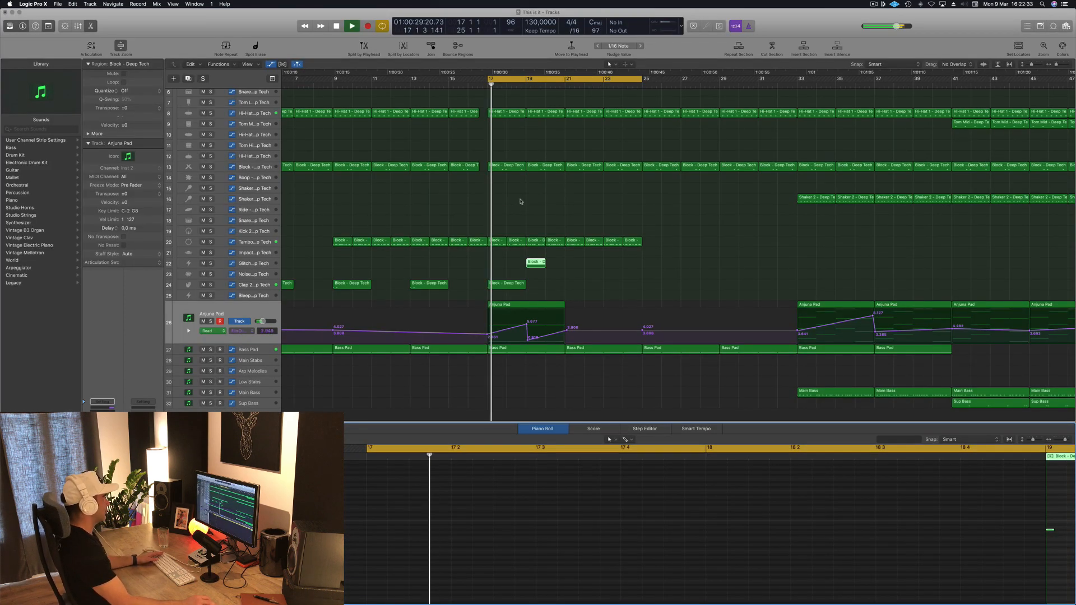
click(255, 264)
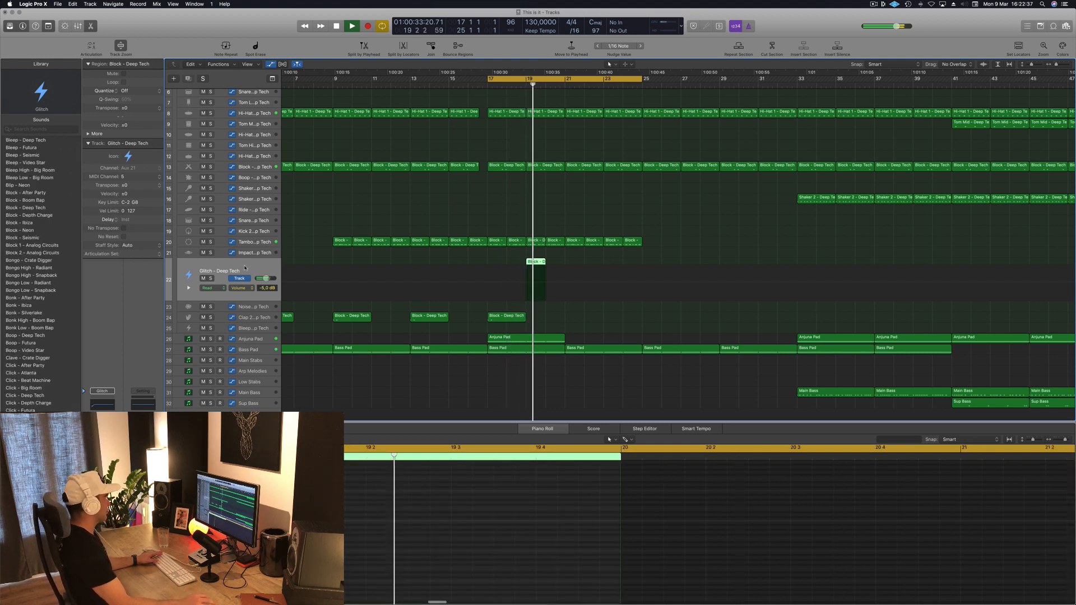
key(space)
key(space)
key(space)
scroll(812, 505, right, 3)
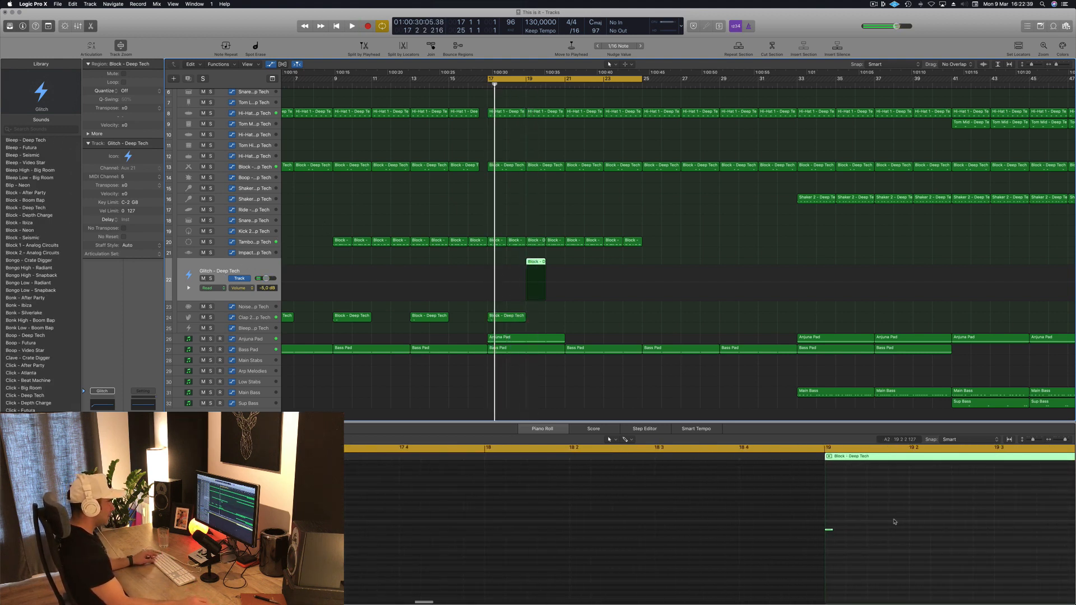
drag(805, 532, 867, 531)
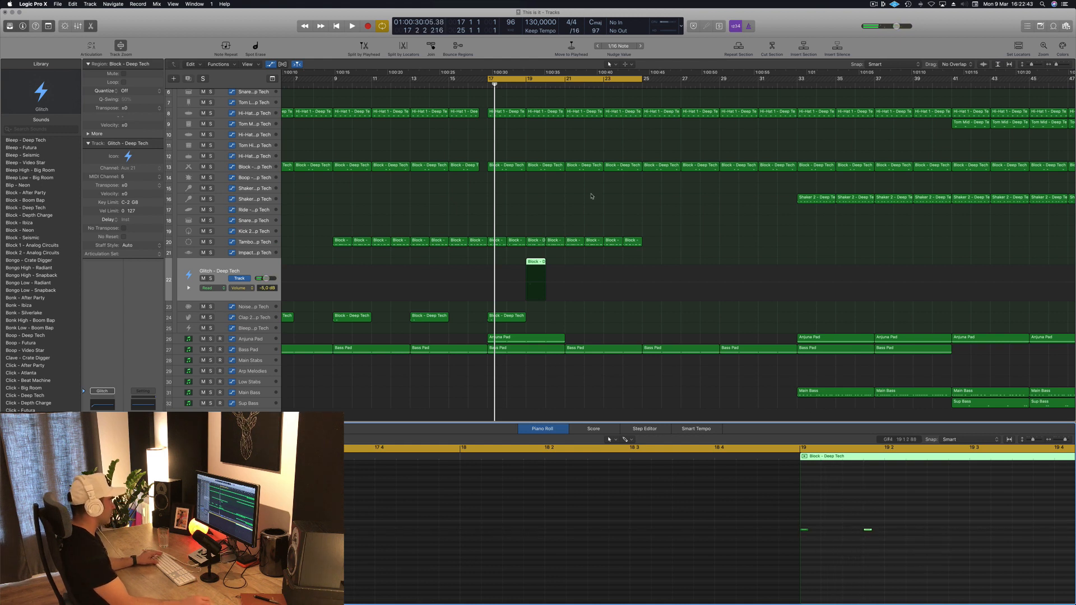
key(space)
key(space)
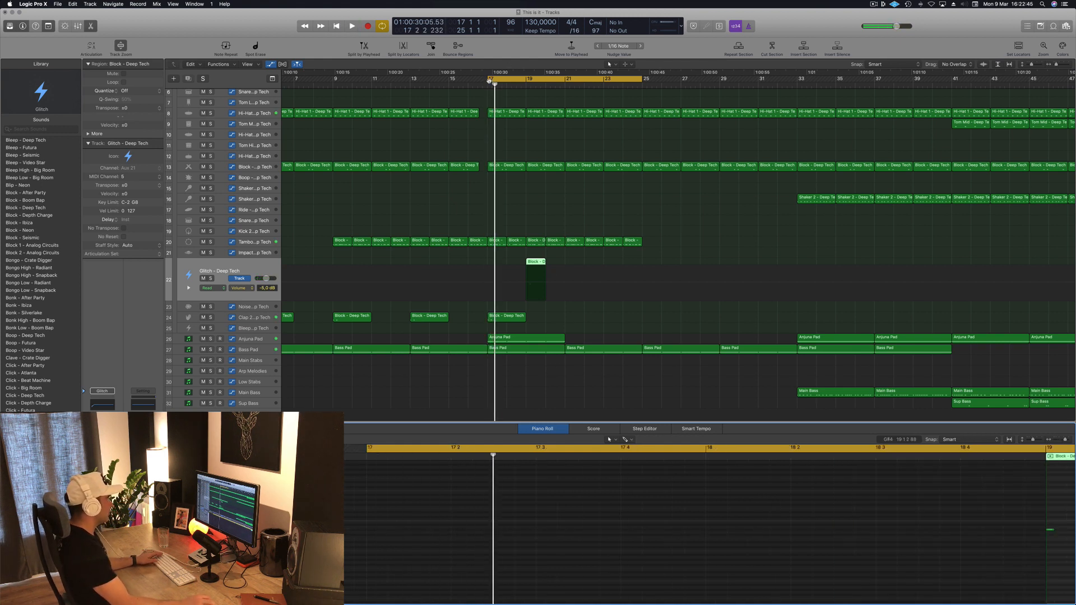
Shorten the loop so that it starts at bar 19 and play it
click(491, 80)
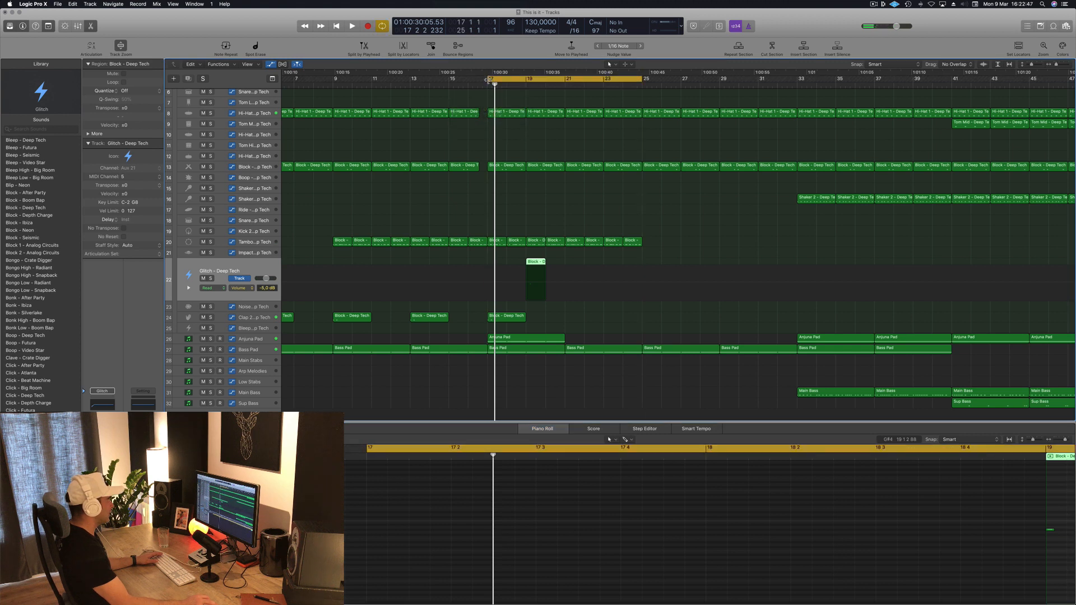
drag(487, 81, 530, 80)
key(space)
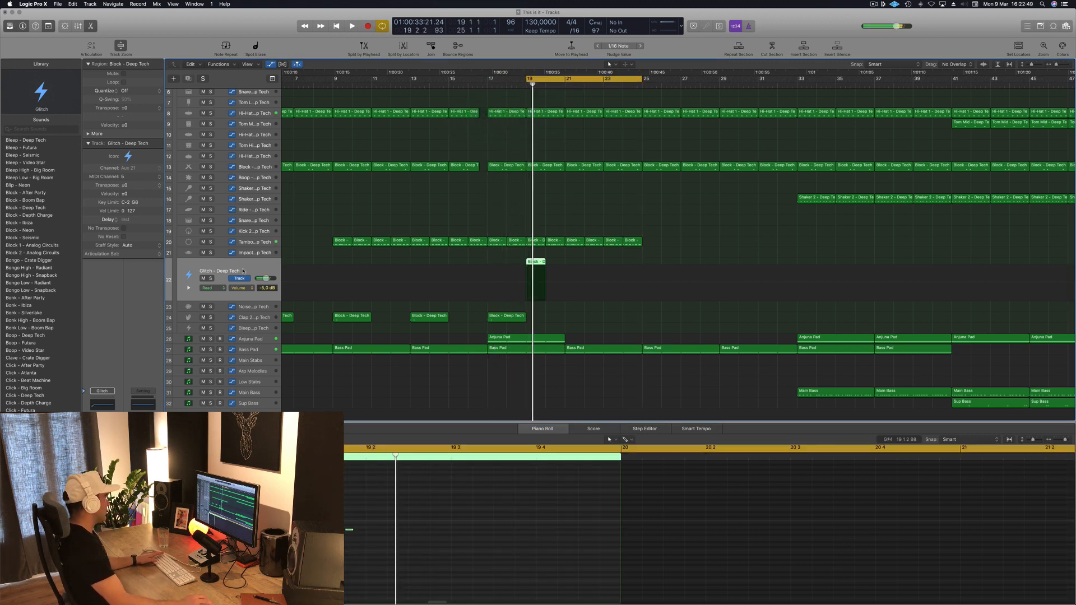
Change the Glitch track's sound to Thump - Analog Circuits and audition it repeatedly from bar 19
scroll(69, 314, down, 10)
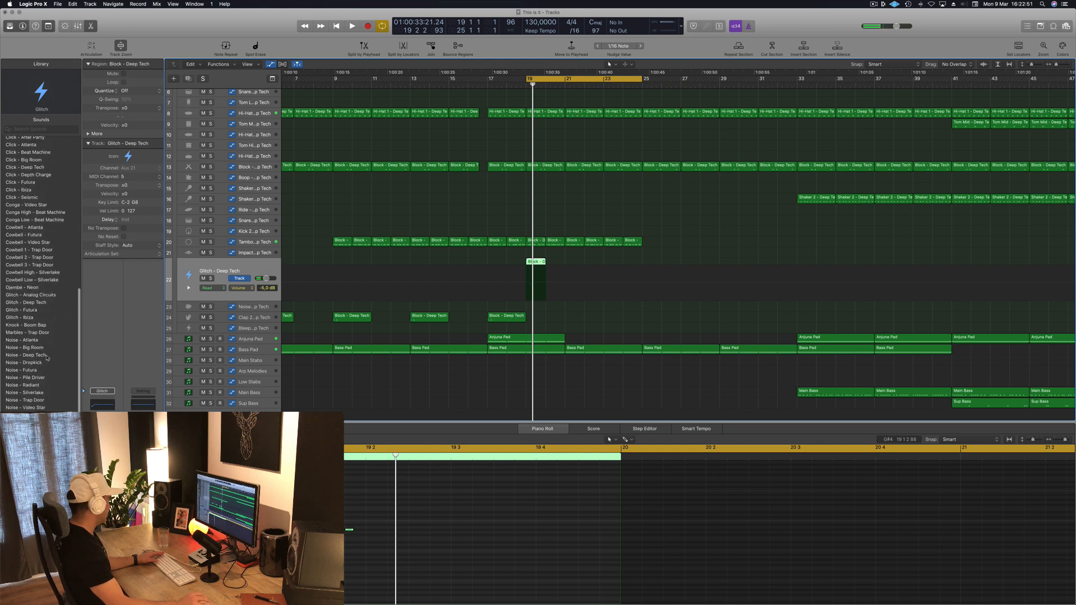
click(34, 522)
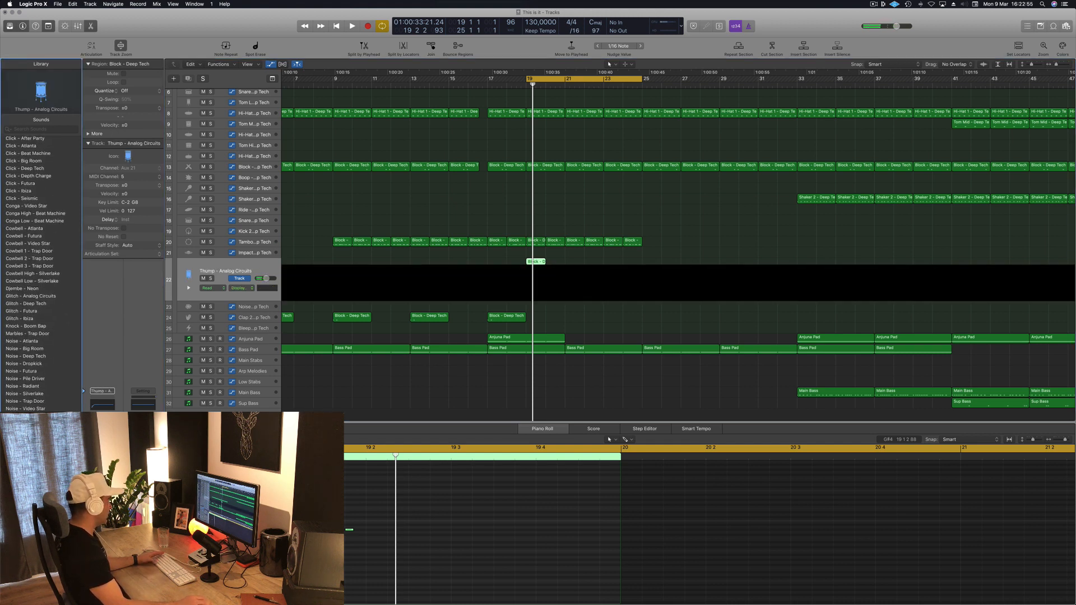
key(space)
key(space)
key(space)
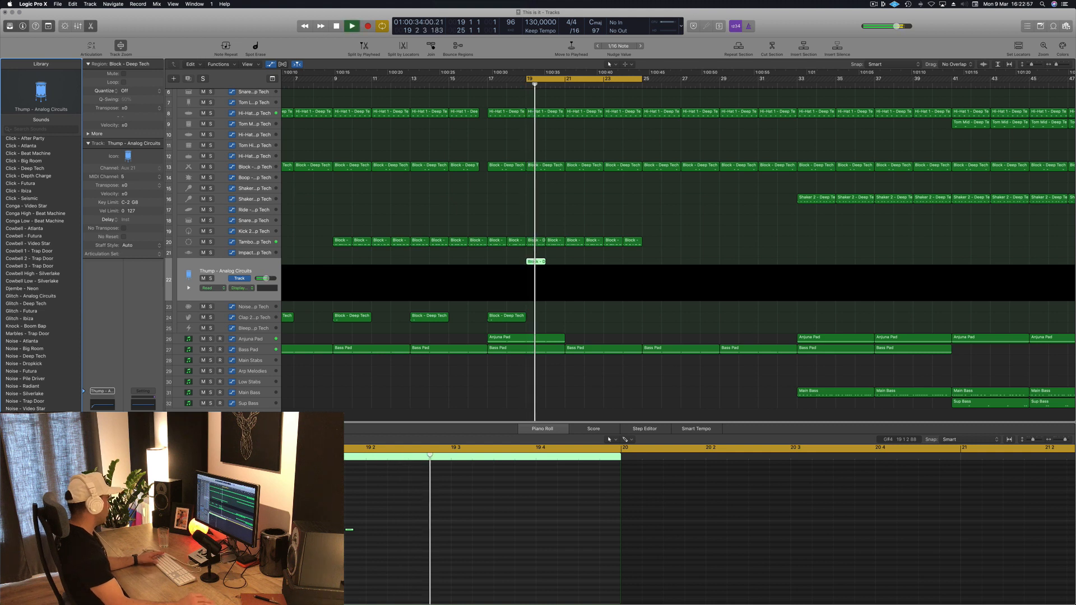
key(space)
key(space)
key(space)
key(space)
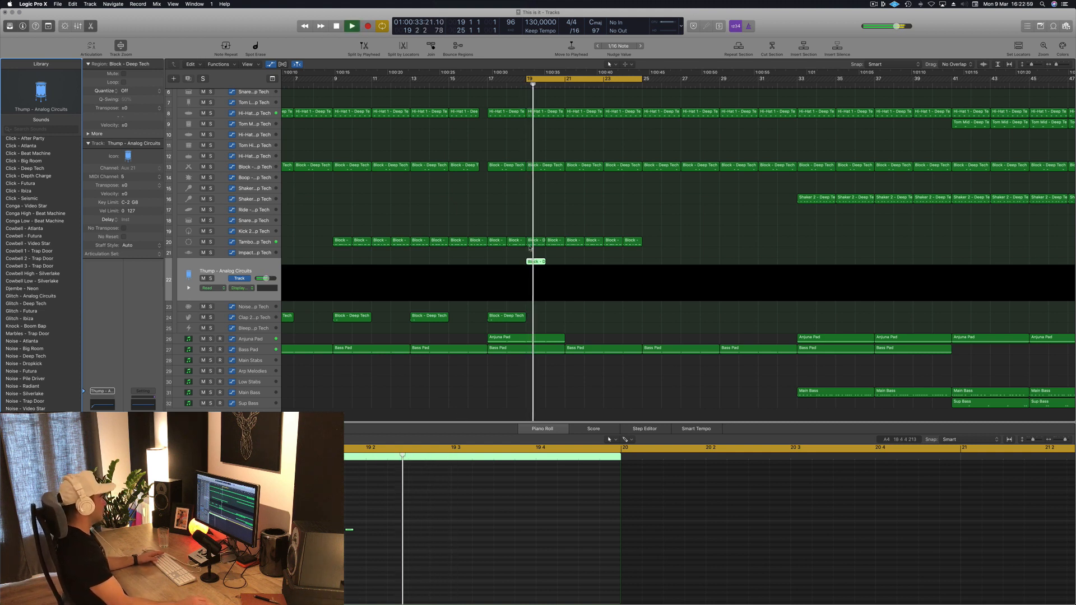
key(space)
Extend the loop's start back to bar 17 and play the section with the thump accent
drag(524, 78, 489, 79)
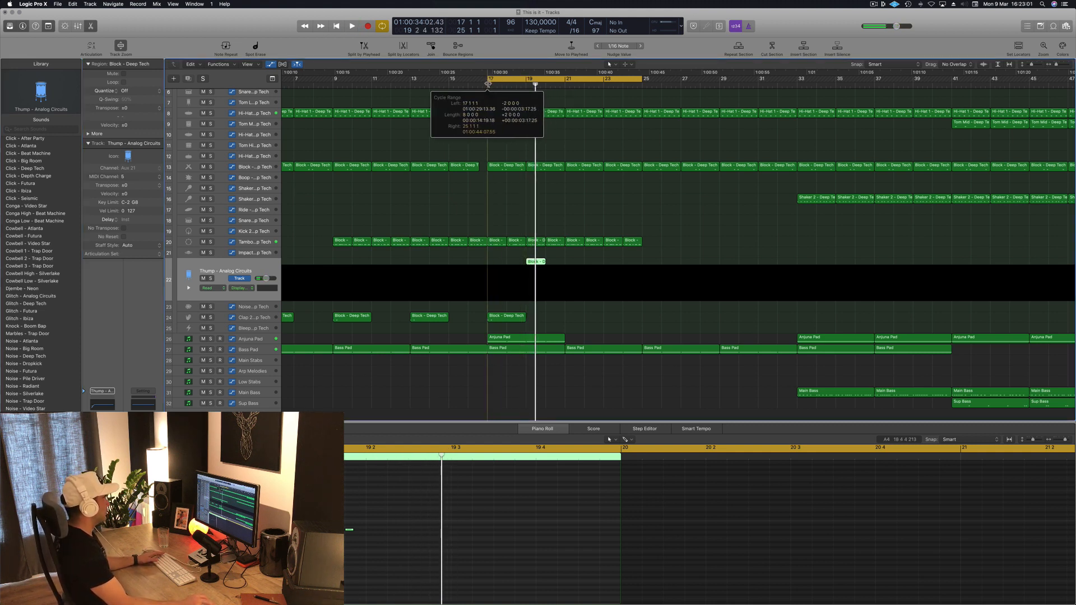
key(space)
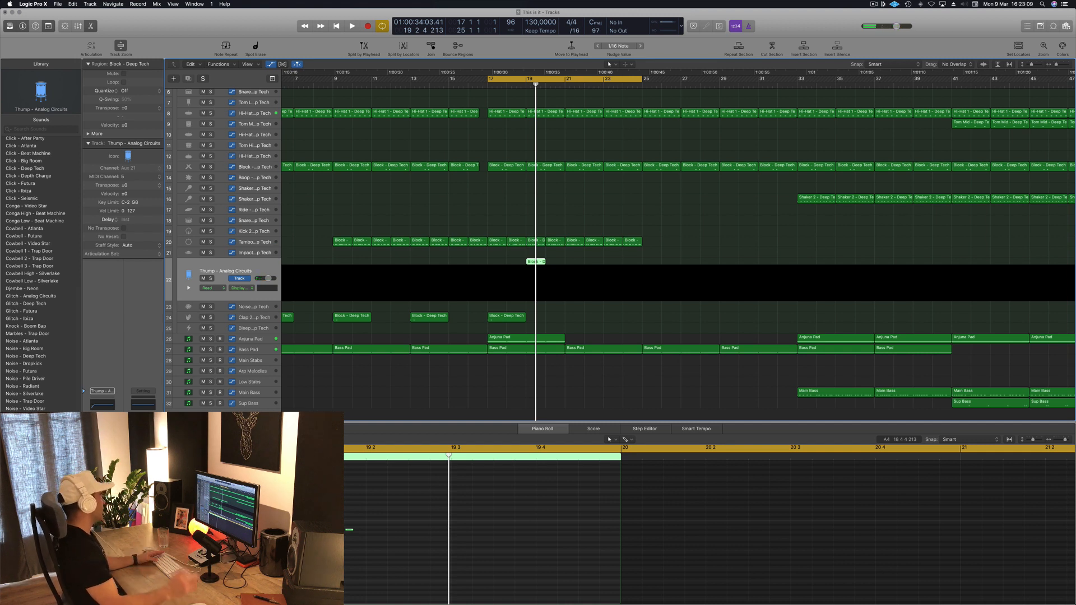
key(space)
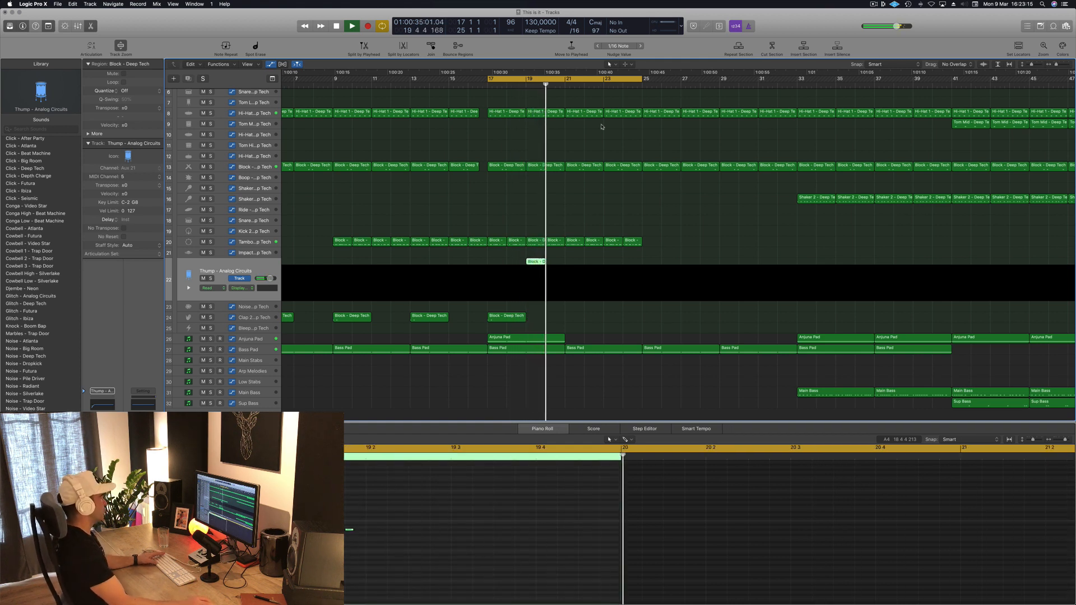
key(space)
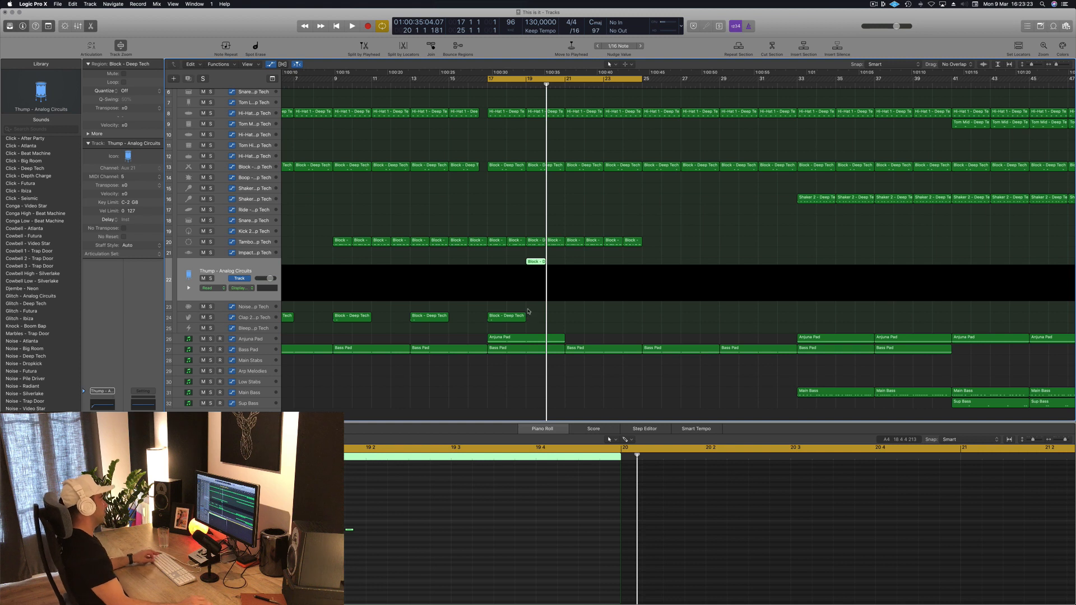
Copy the Thump, Clap and Anjuna Pad regions of bars 17 to 21 four bars later and play the loop from bar 17
click(501, 256)
drag(486, 266, 562, 346)
drag(532, 264, 610, 269)
click(574, 281)
key(Return)
key(space)
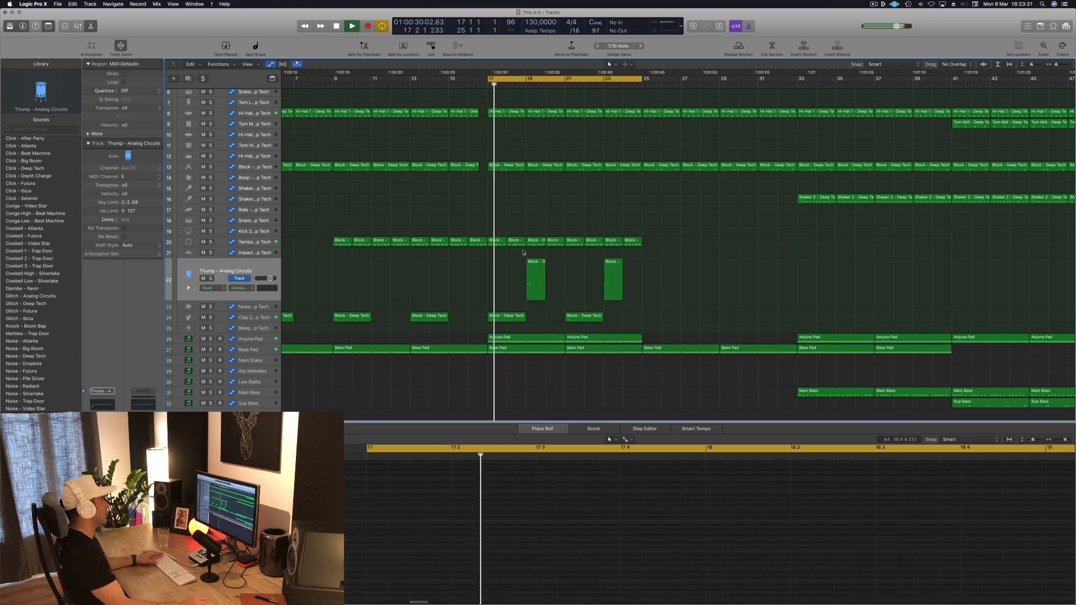
scroll(453, 279, down, 5)
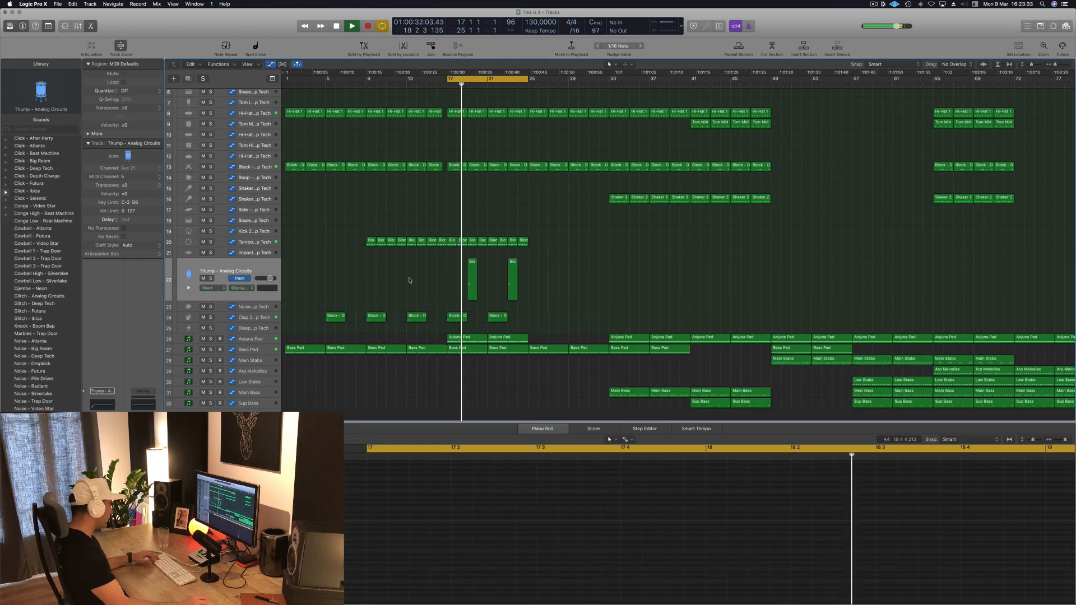
scroll(392, 267, down, 2)
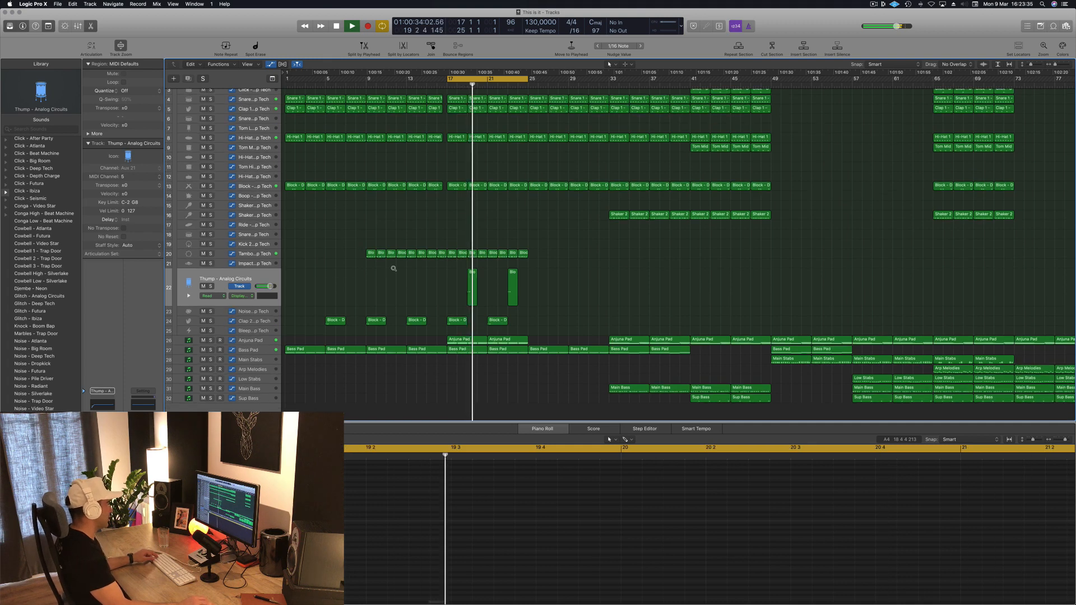
scroll(393, 269, down, 3)
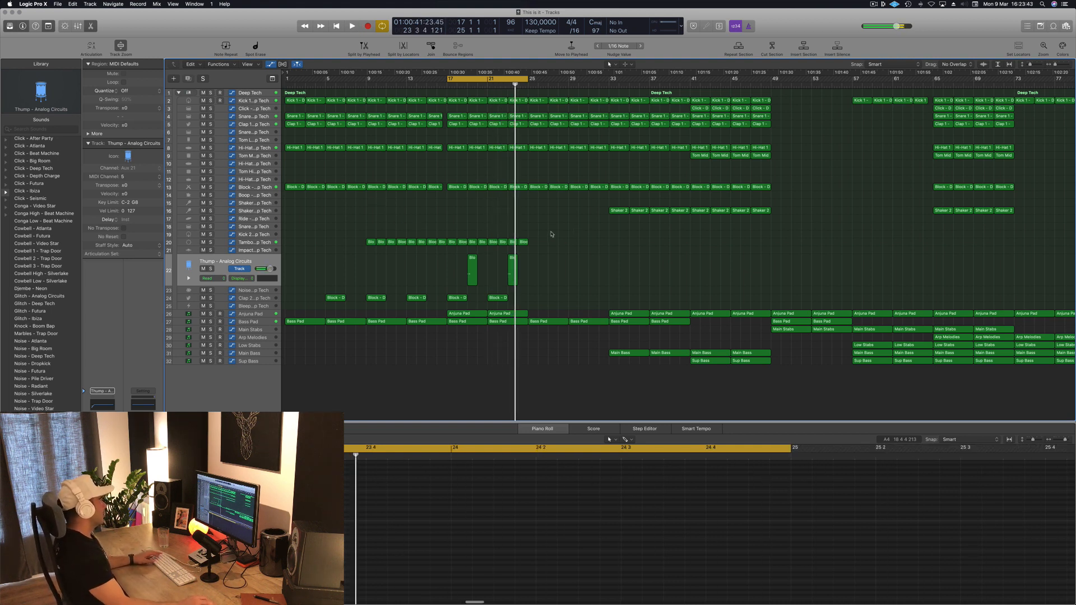
Copy the Tambourine, Thump, Clap and Anjuna Pad regions of bars 17 to 25 eight bars later and play the loop
drag(516, 302, 454, 315)
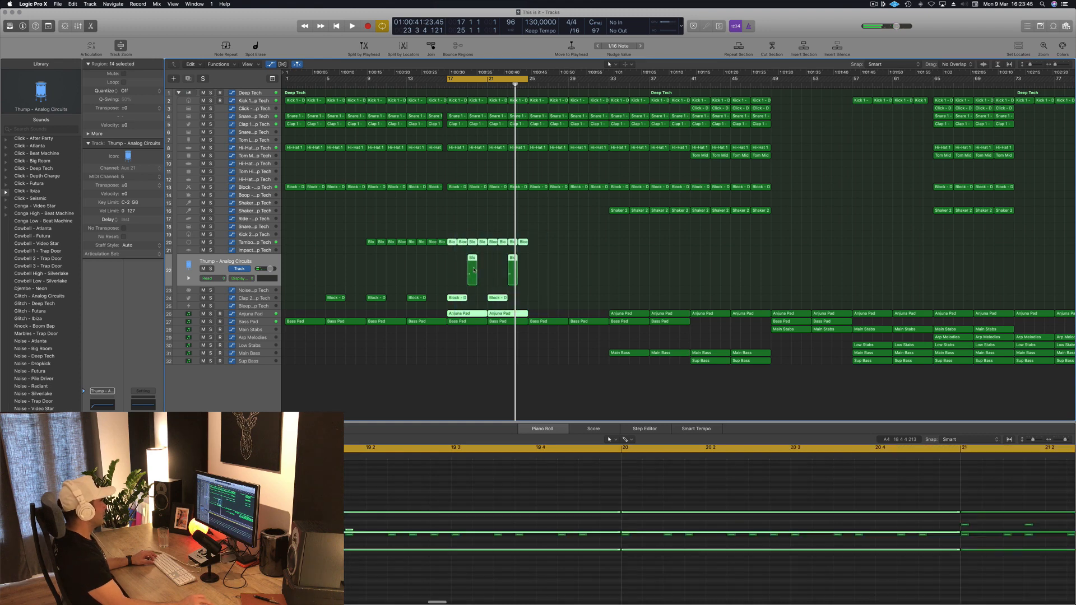
drag(451, 245, 533, 243)
key(space)
click(541, 236)
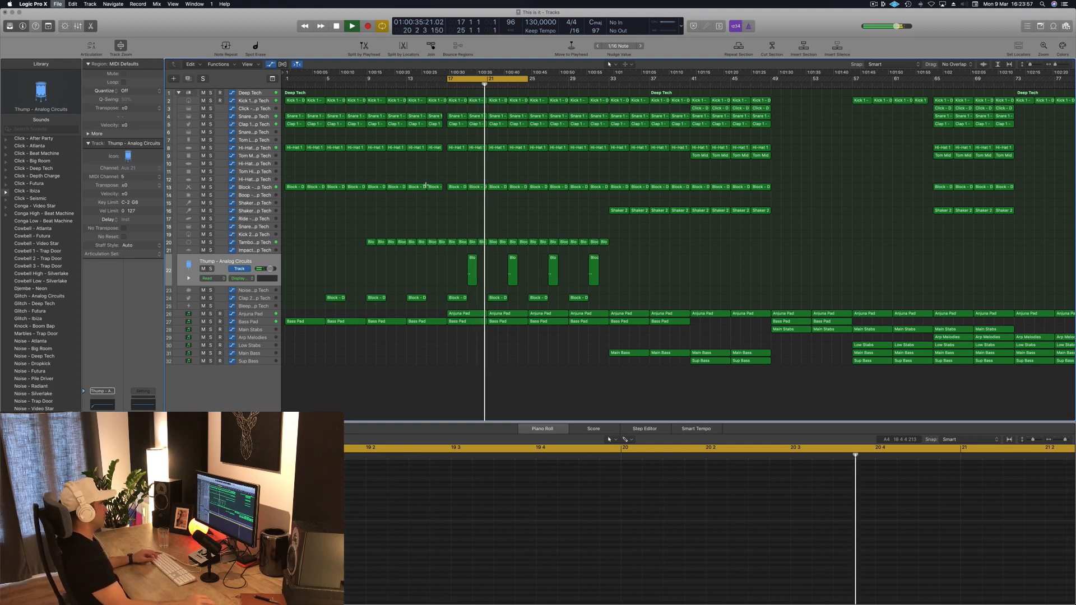
Duplicate the Anjuna Pad track as an empty track above the original, with the Mega Saw Riser With noise sounds loaded
key(super+Left)
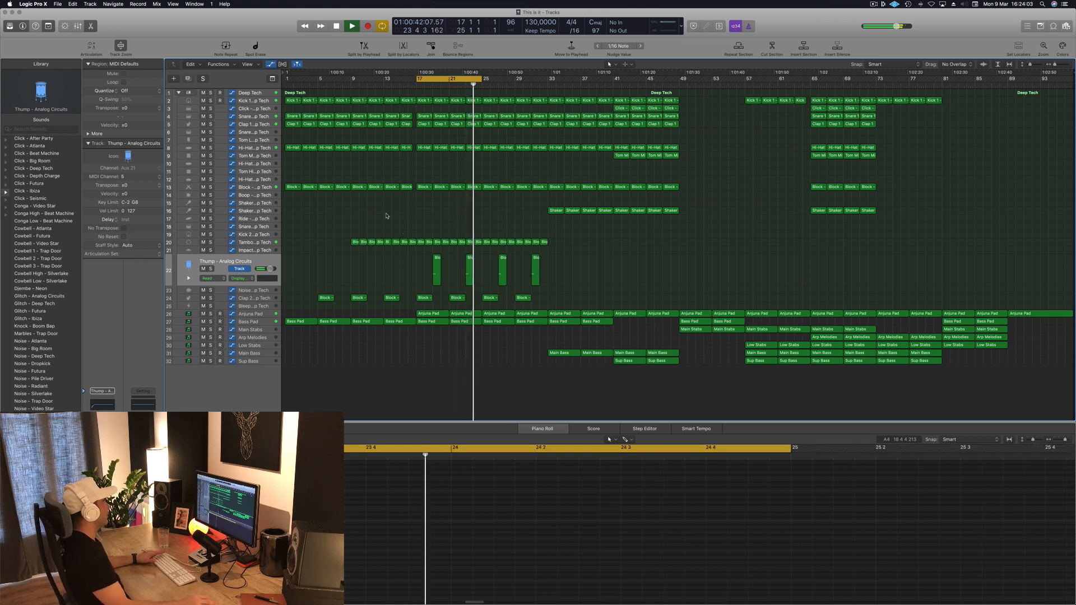
click(258, 363)
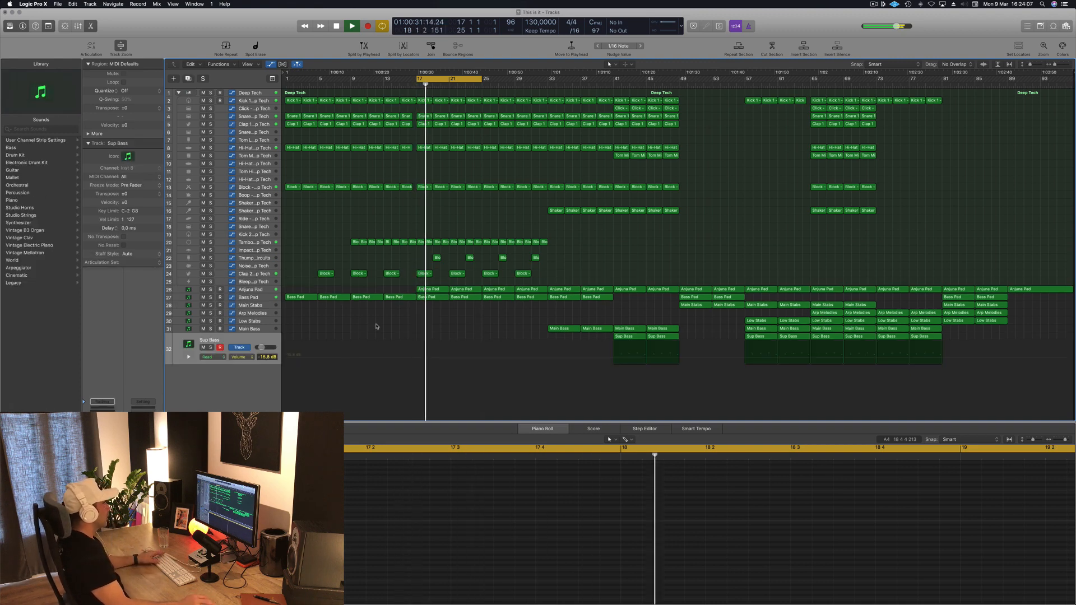
click(262, 291)
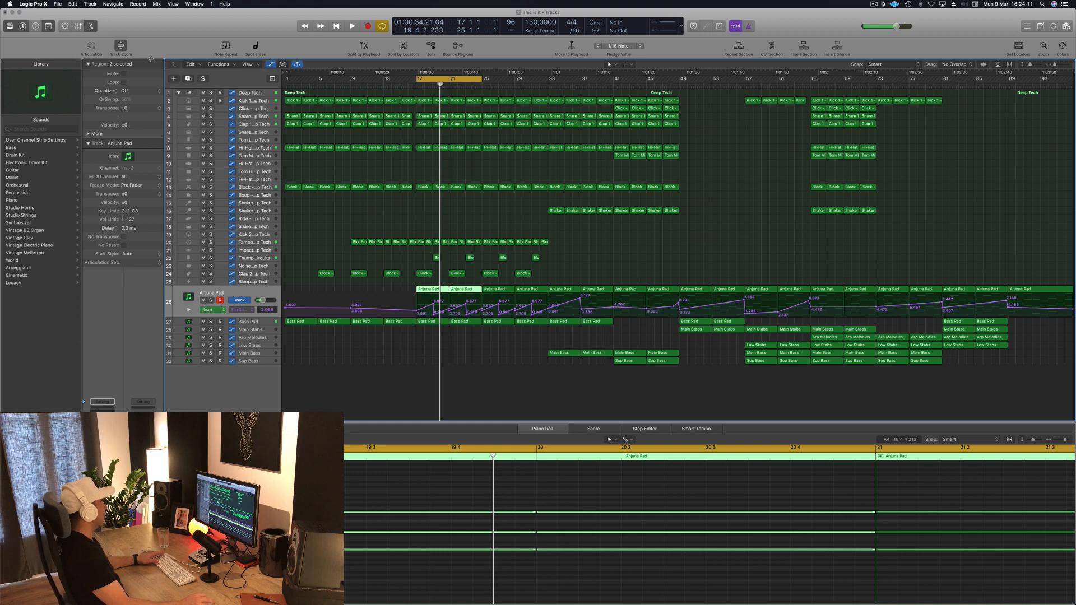
key(super+d)
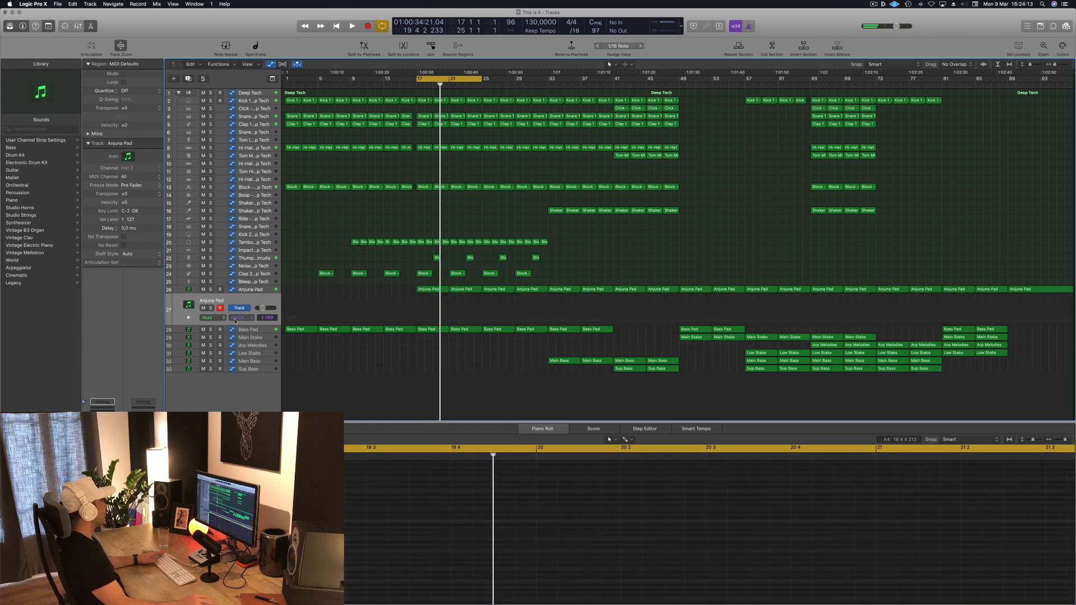
drag(254, 302, 256, 296)
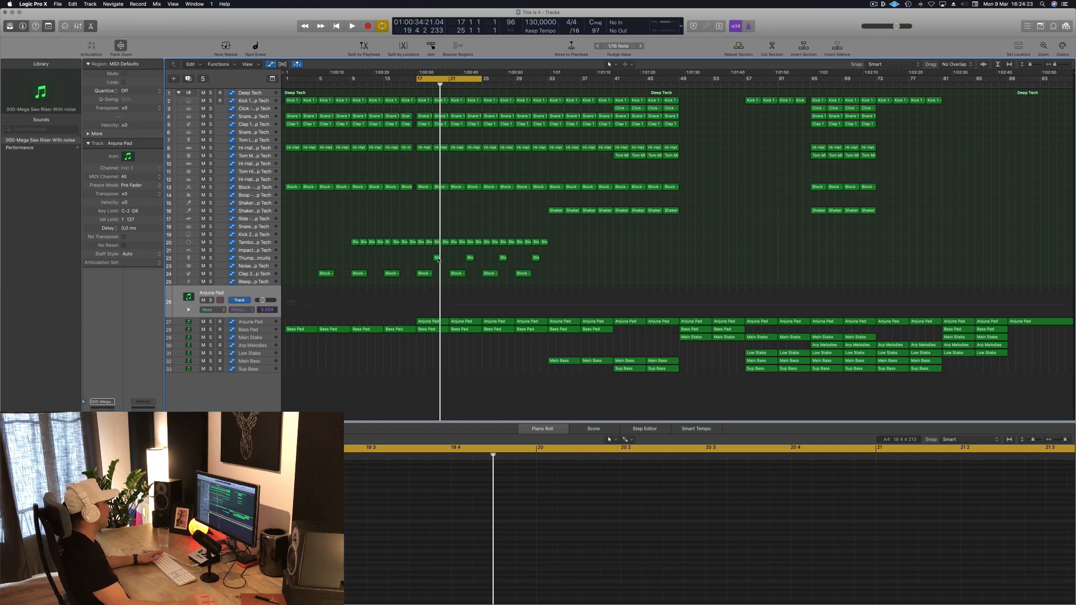
Show the Musical Typing keyboard and copy the Anjuna Pad region at bar 17 onto the new riser track
key(space)
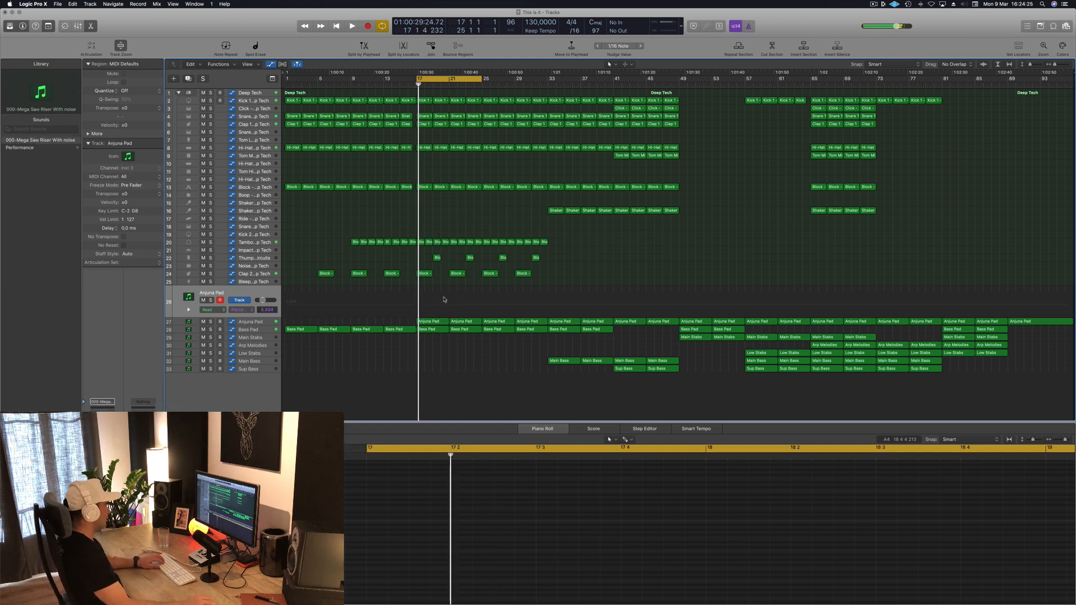
key(super+k)
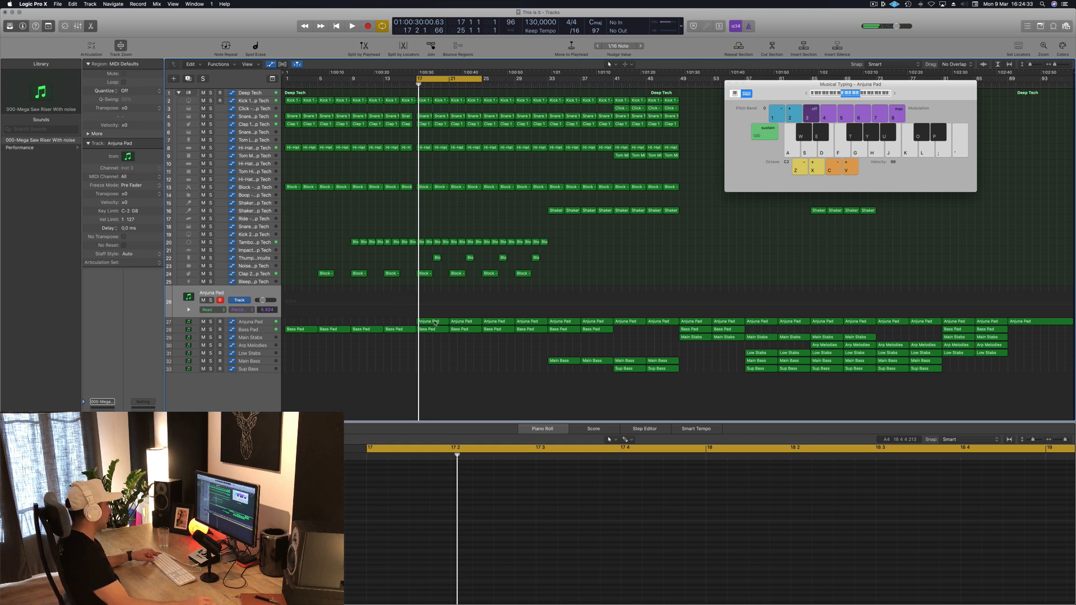
drag(436, 323, 435, 305)
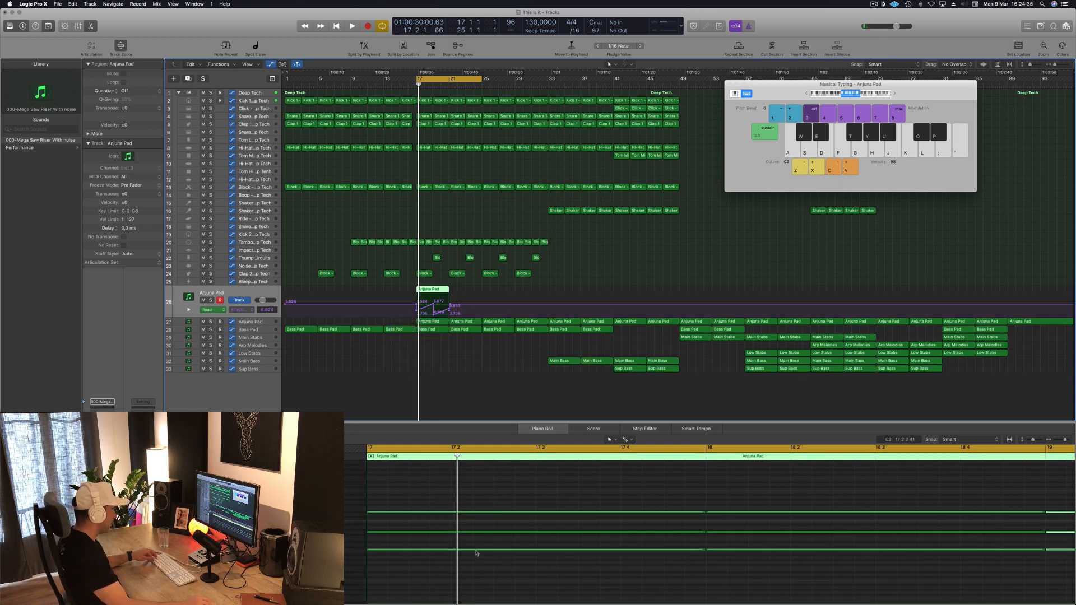
Delete the copied region's notes after its first chord and lengthen that chord from bar 17 to bar 21
scroll(476, 554, down, 5)
drag(525, 479, 712, 583)
key(Delete)
drag(583, 477, 459, 595)
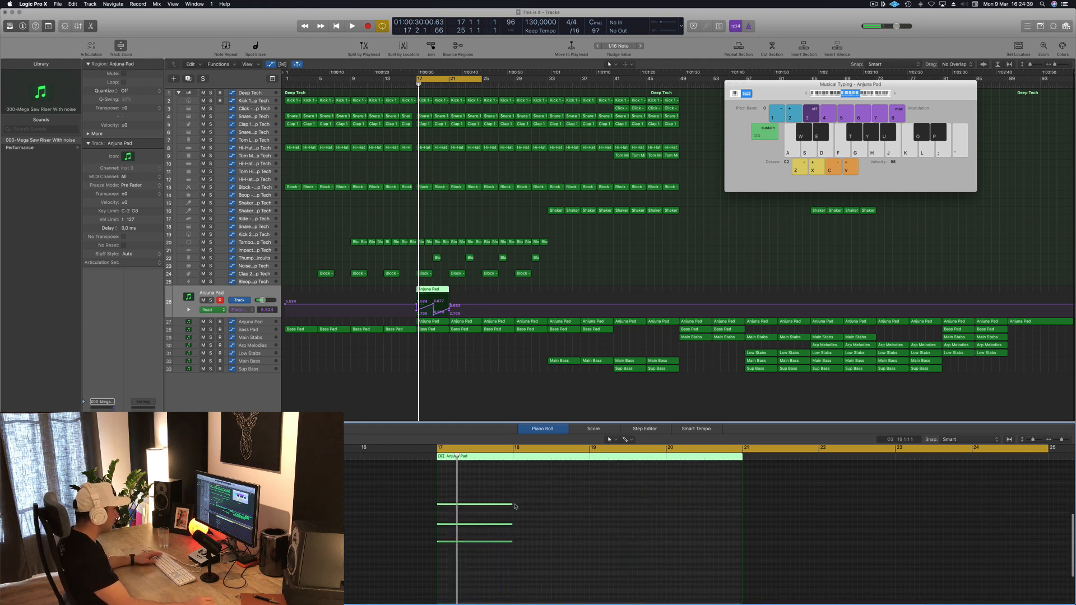
drag(510, 503, 741, 513)
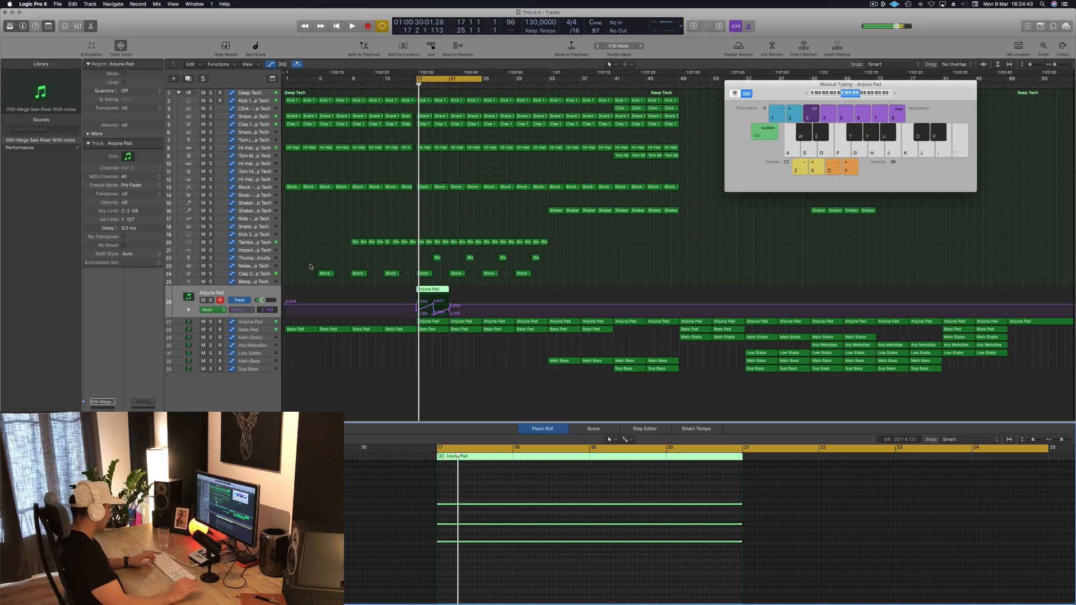
key(ctrl+super+z)
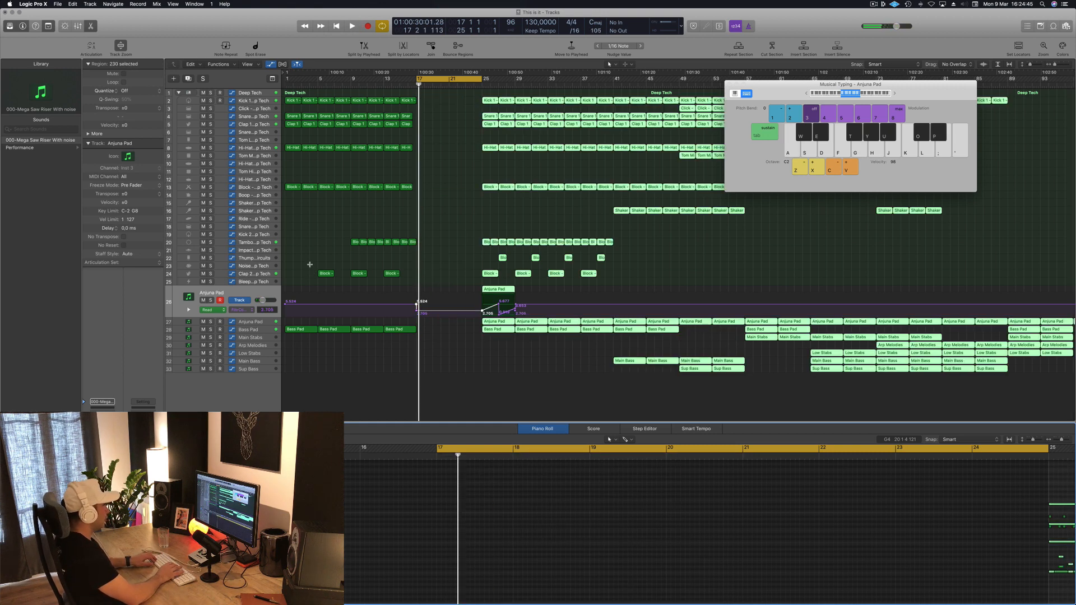
key(space)
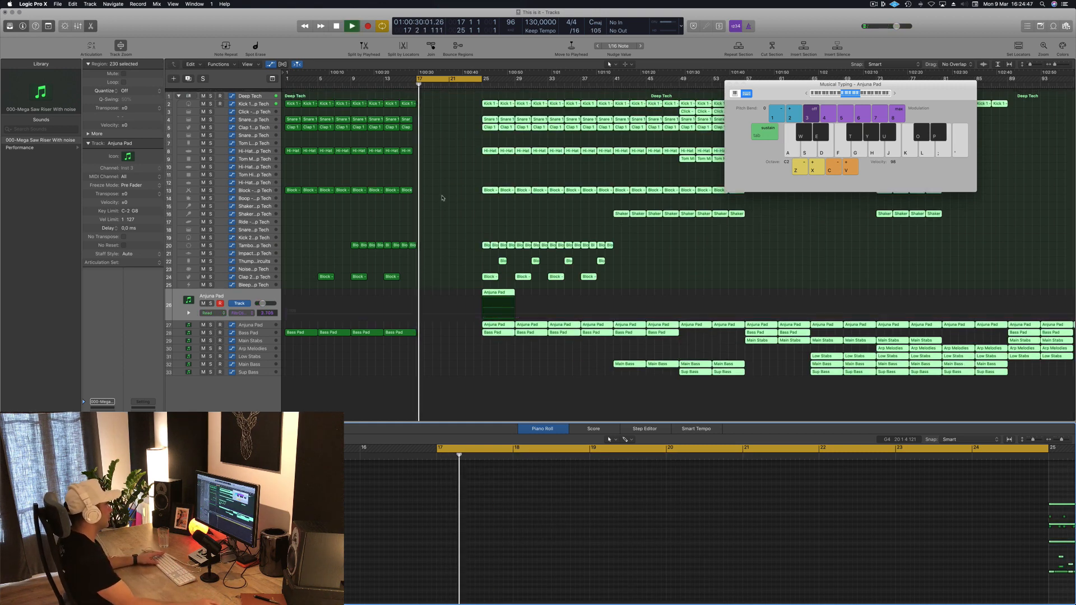
key(space)
key(super+a)
key(super+z)
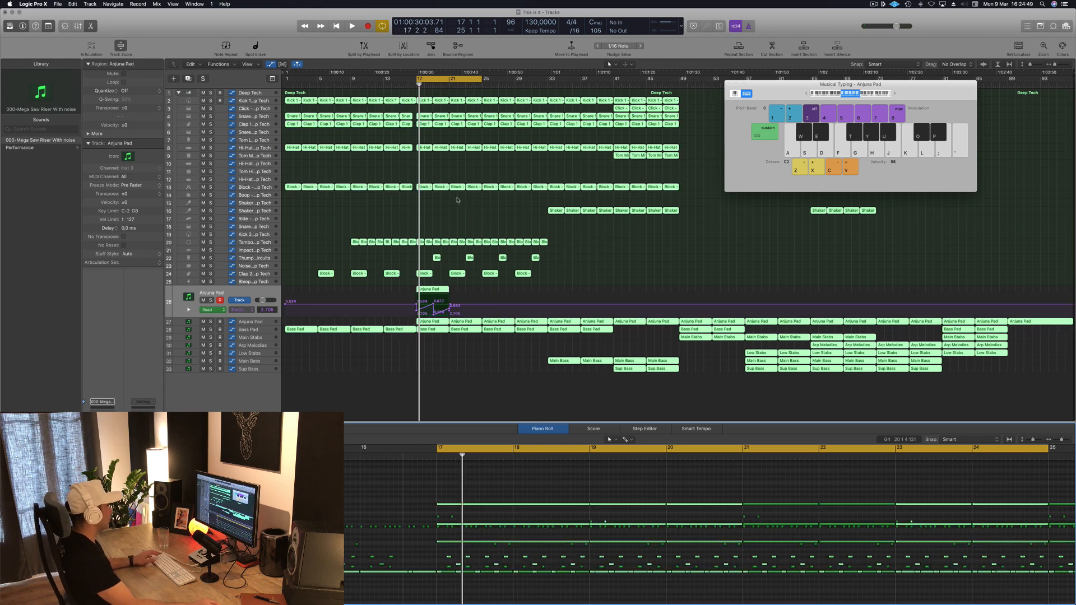
click(601, 274)
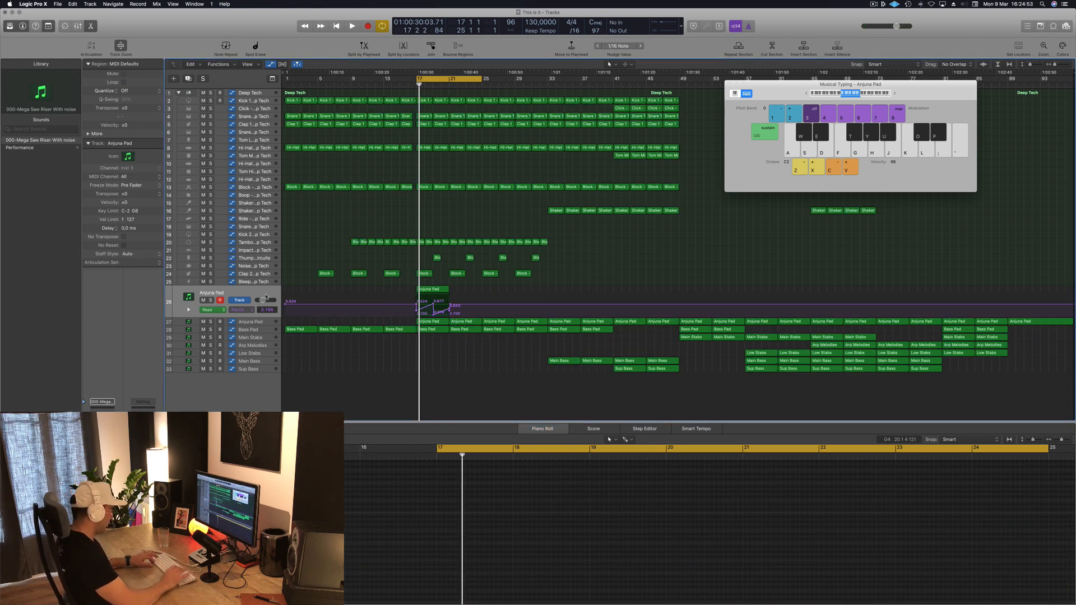
Remove the copied pad automation from the riser track and briefly play from bar 17
key(alt+z)
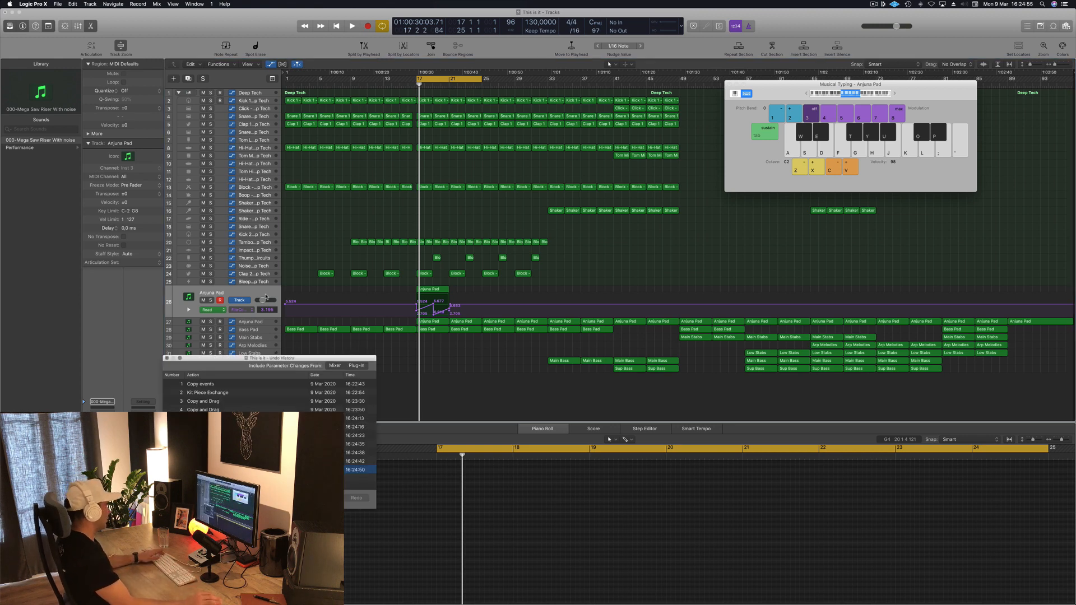
key(alt+z)
key(super+z)
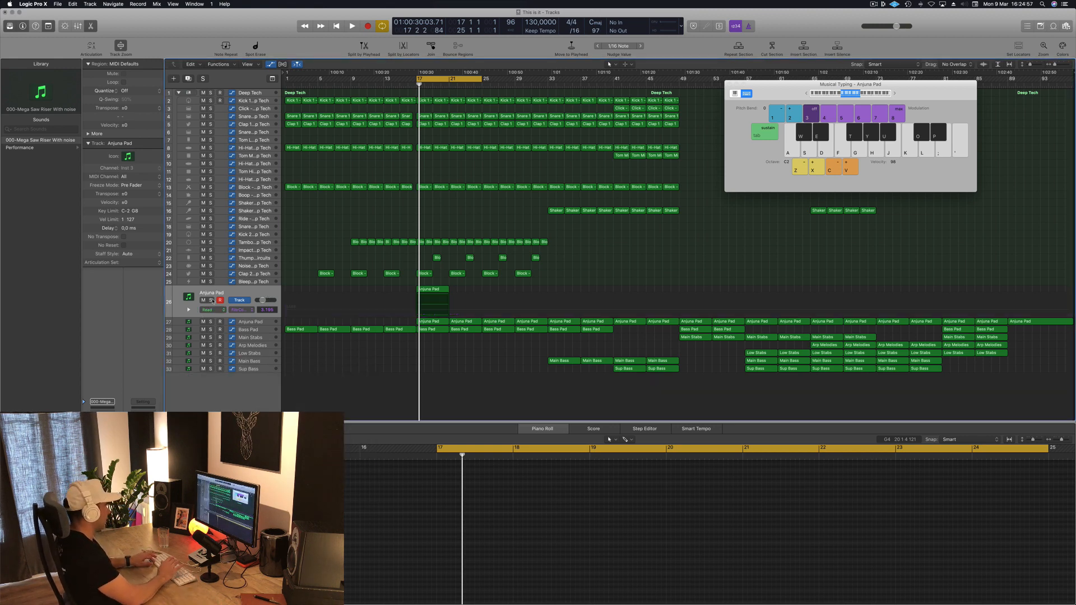
key(space)
key(space)
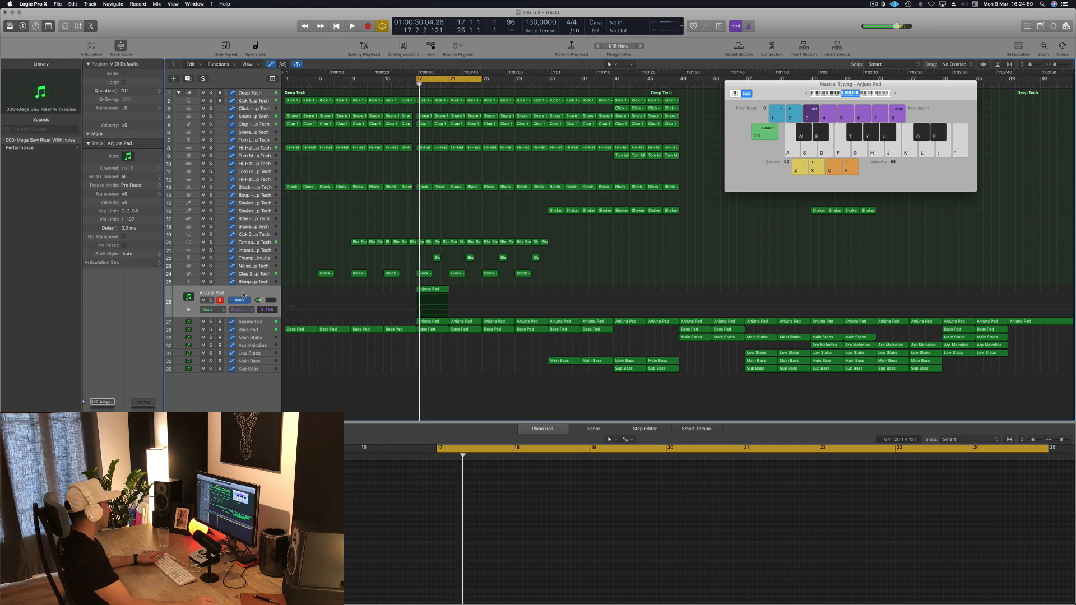
Open the riser track's Sylenth1, load the preset Rizer 7 Raw, Deep And Dense and play it from bar 17
key(super+z)
key(super+z)
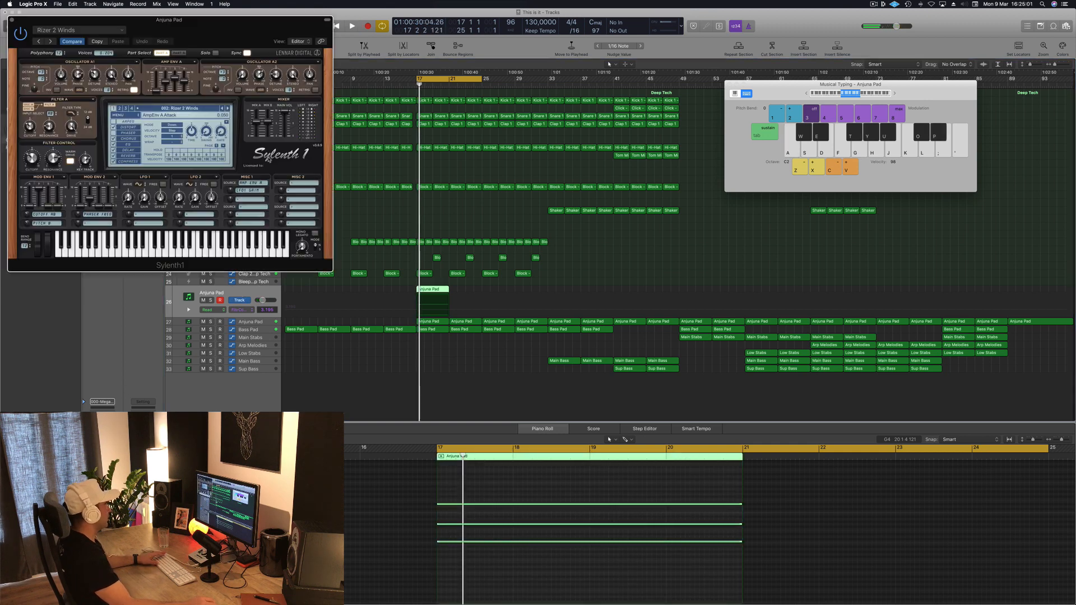
drag(252, 30, 679, 129)
click(625, 209)
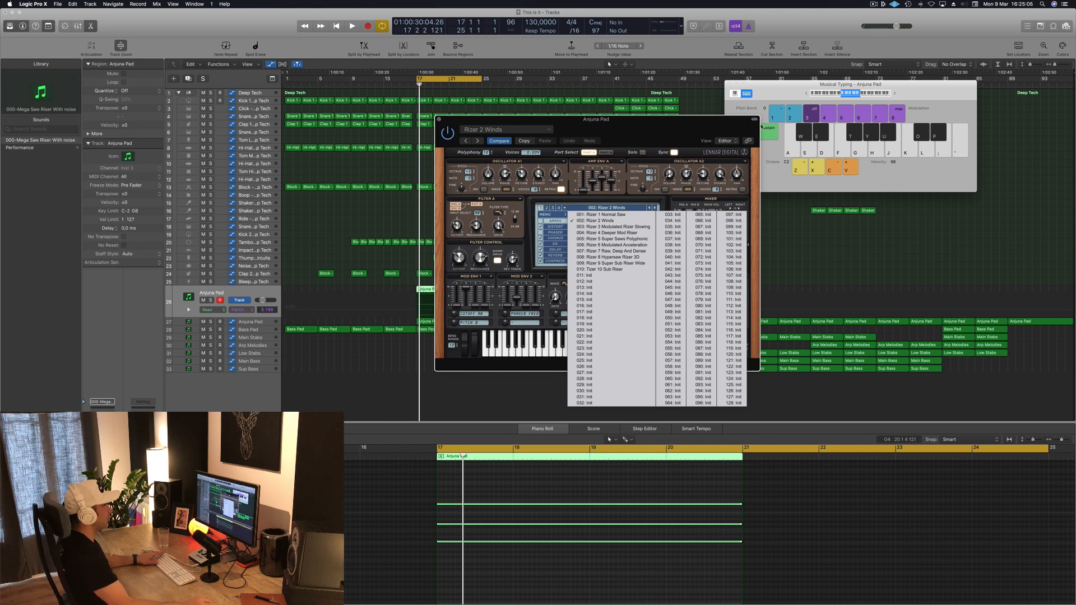
drag(700, 124, 839, 145)
click(750, 228)
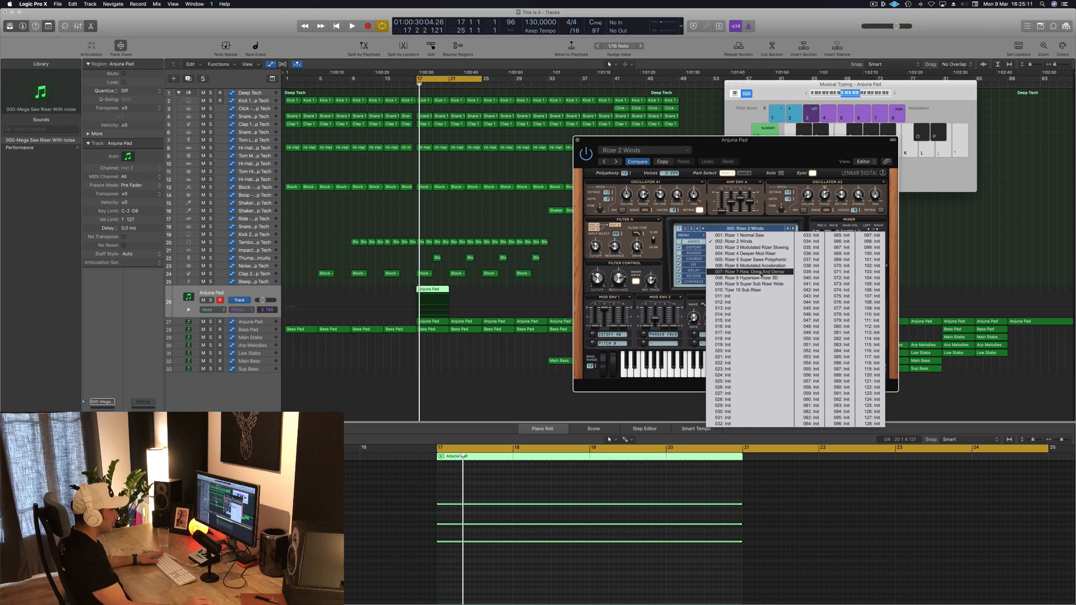
click(761, 272)
key(space)
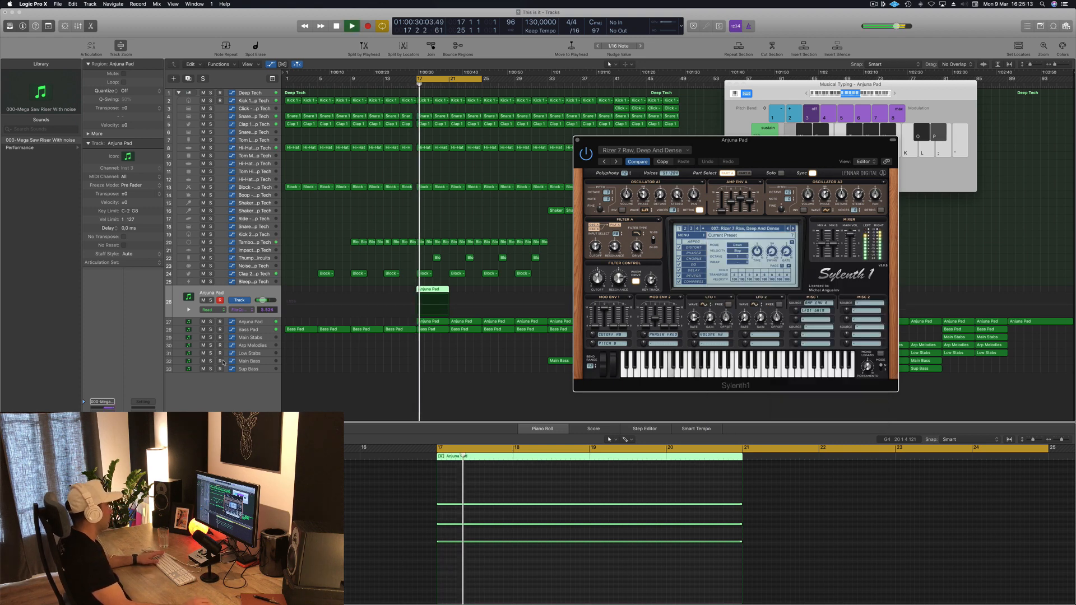
drag(778, 150, 844, 111)
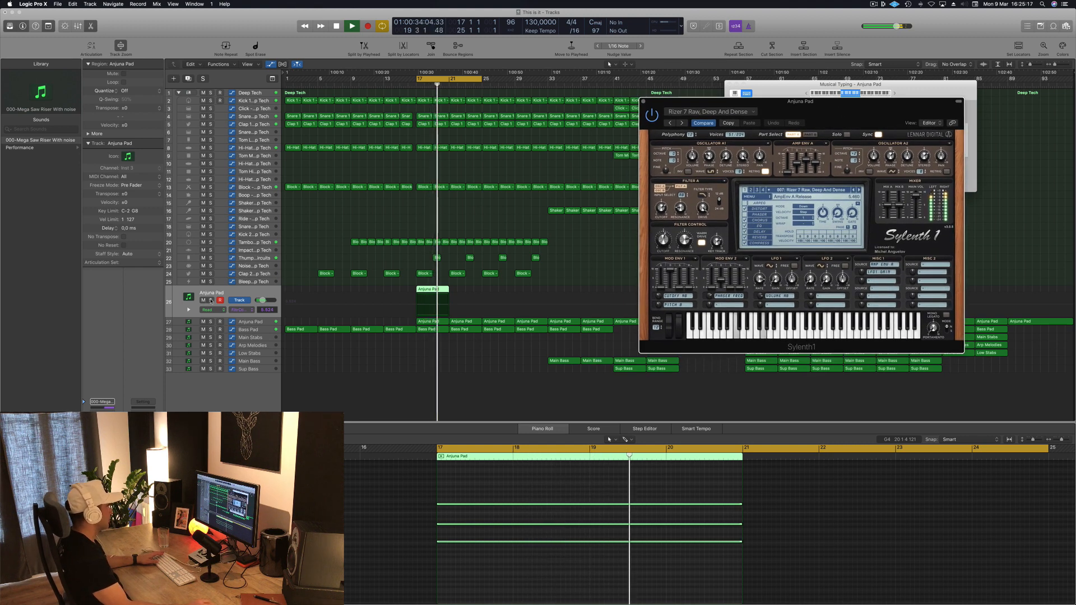
Solo the riser track, switch its preset to Rizer 8 Hypersaw Rizer 3D and play it
key(s)
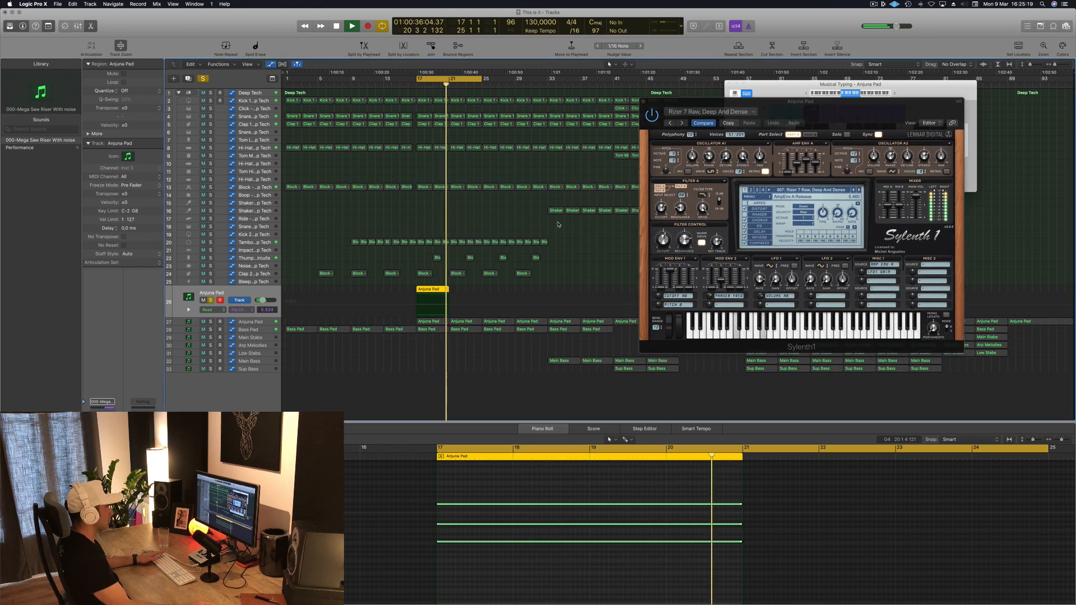
key(space)
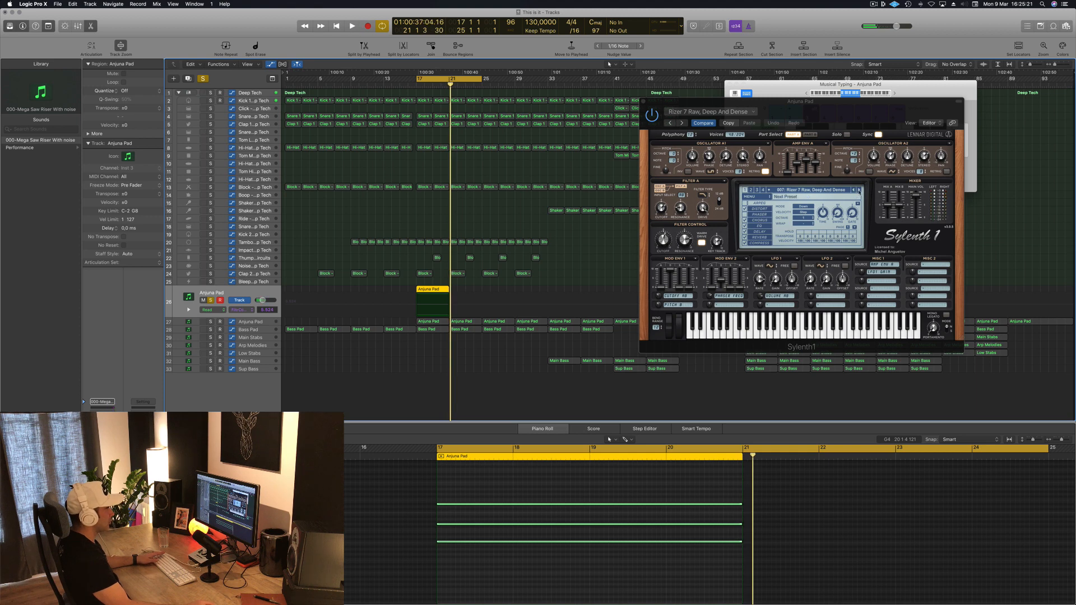
click(858, 190)
key(space)
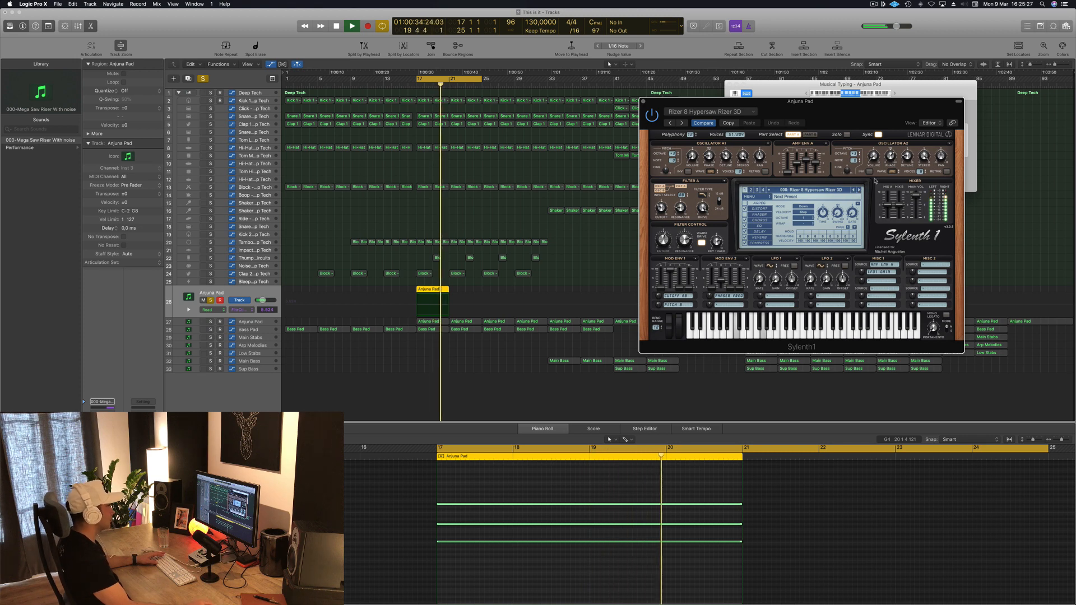
Extend the riser region and its three chord notes to bar 25 and play the result
key(super+Left)
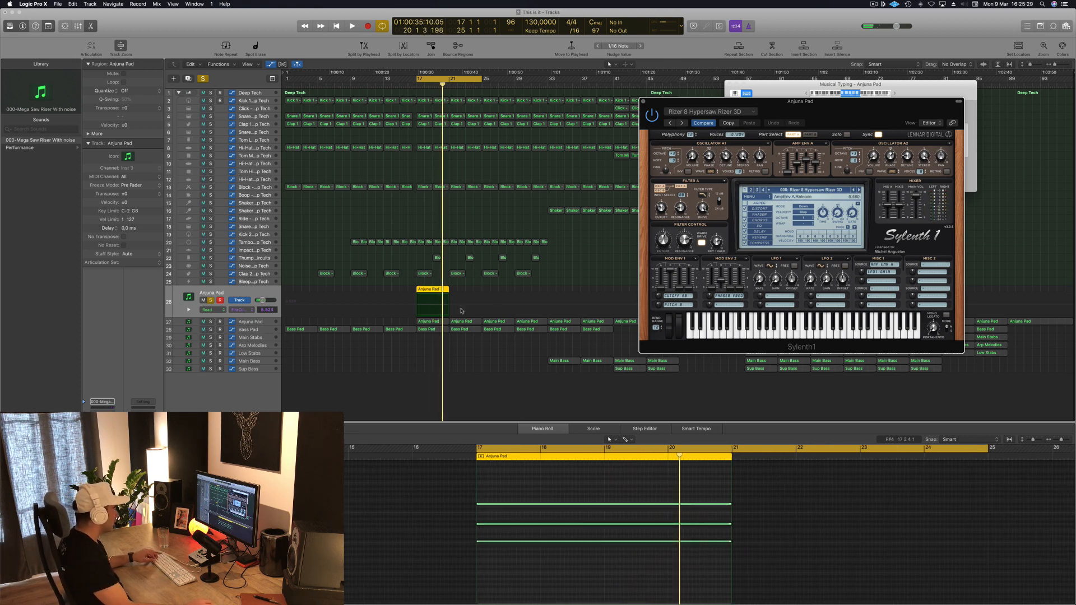
drag(449, 292, 478, 292)
drag(507, 381, 507, 385)
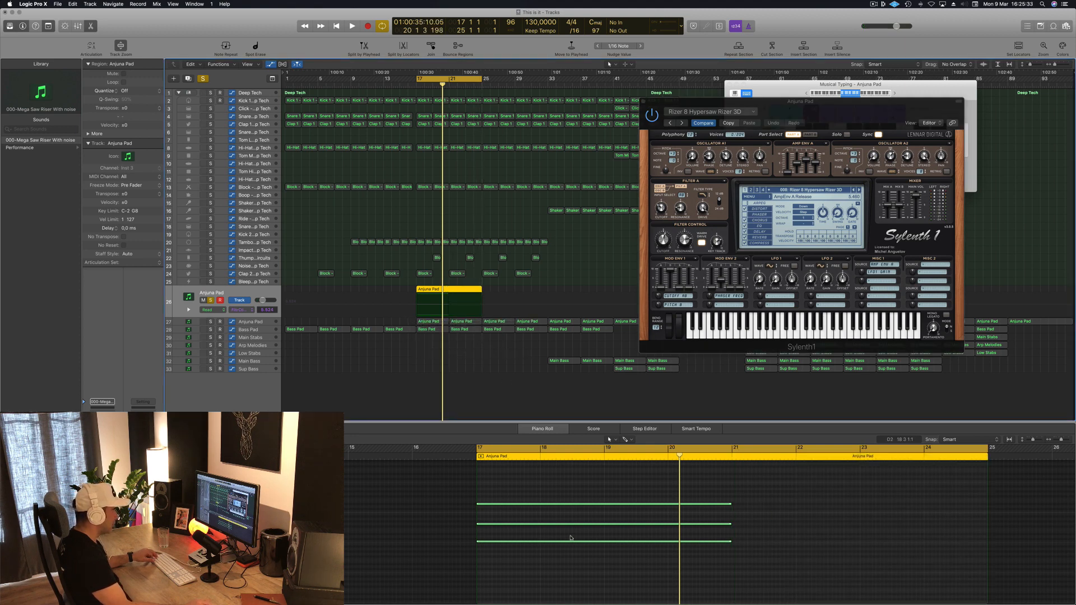
scroll(594, 530, down, 1)
drag(761, 472, 717, 576)
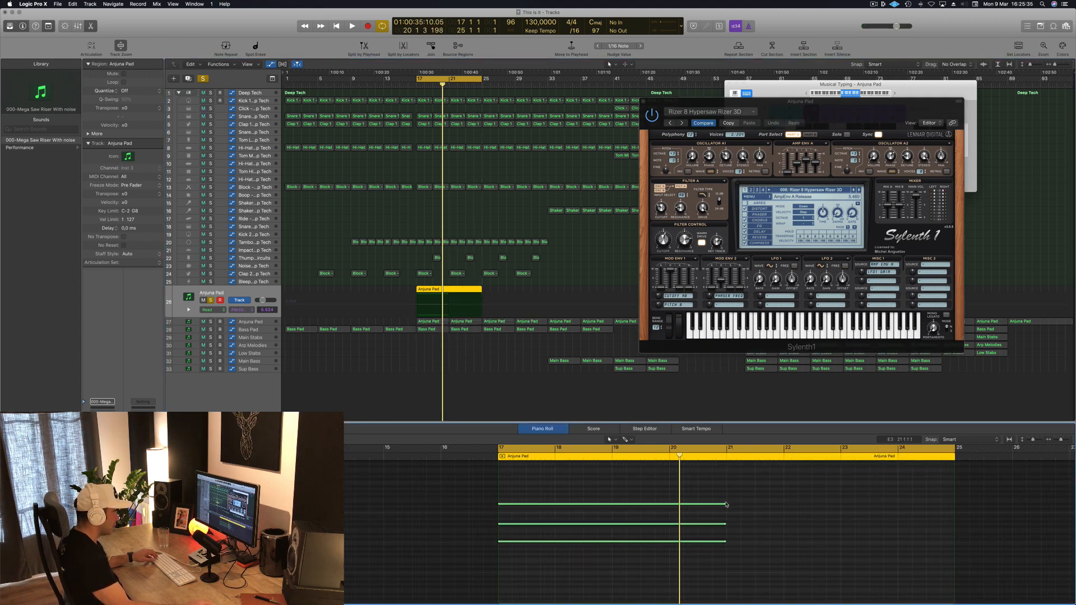
drag(726, 506, 873, 505)
key(space)
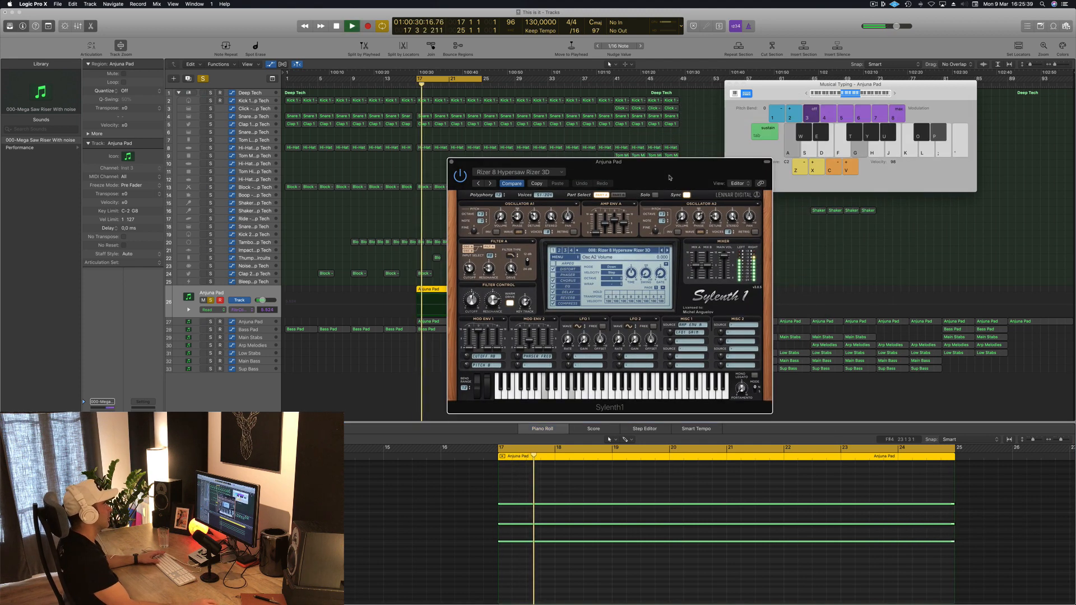
key(space)
Delete the two lower notes of the riser chord, keeping only the top note
click(502, 507)
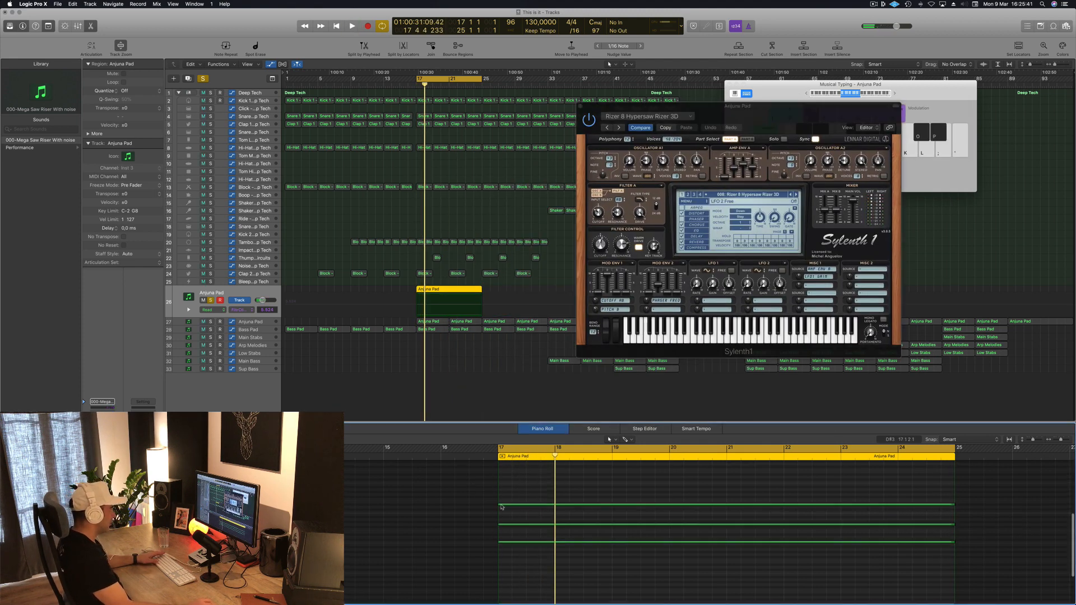
drag(527, 558, 527, 558)
key(Delete)
Play the single-note riser and step through the presets Rizer 9 Super Sub Riser Wide and Tizer 10 Sub Riser
key(space)
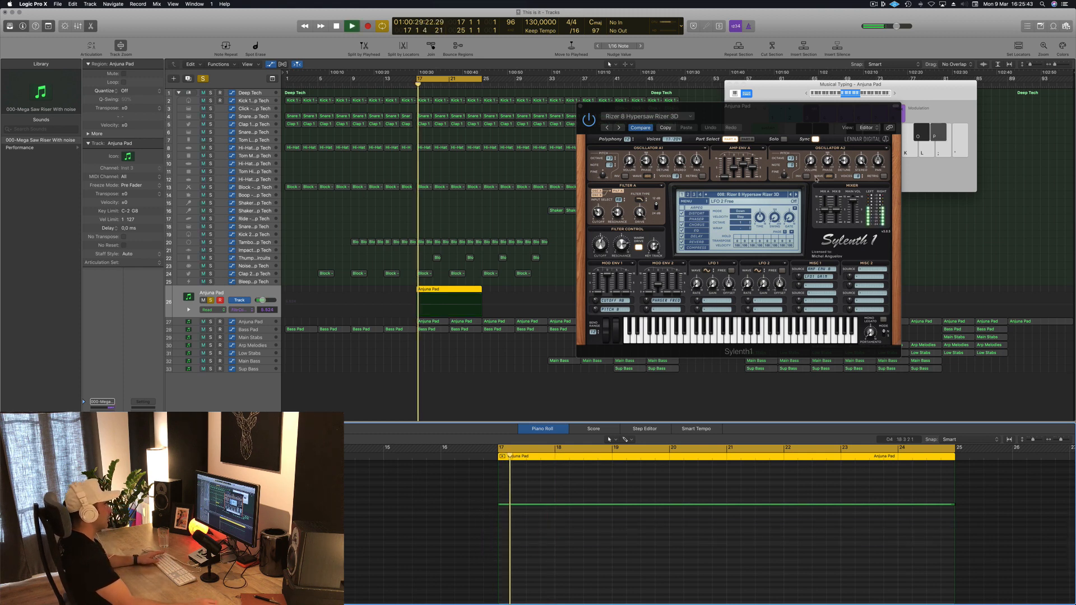
click(796, 195)
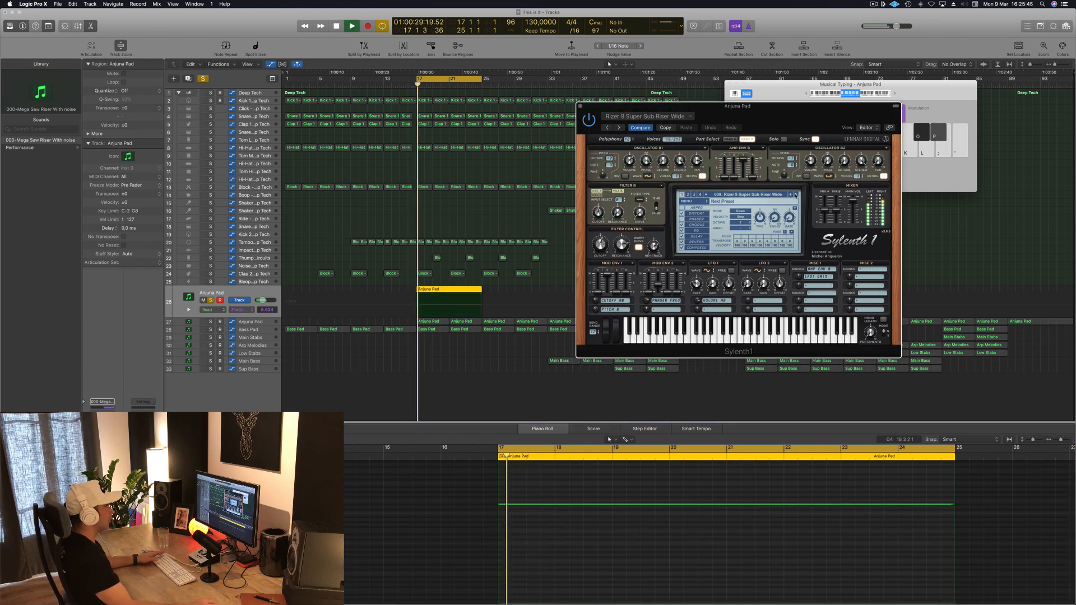
click(796, 195)
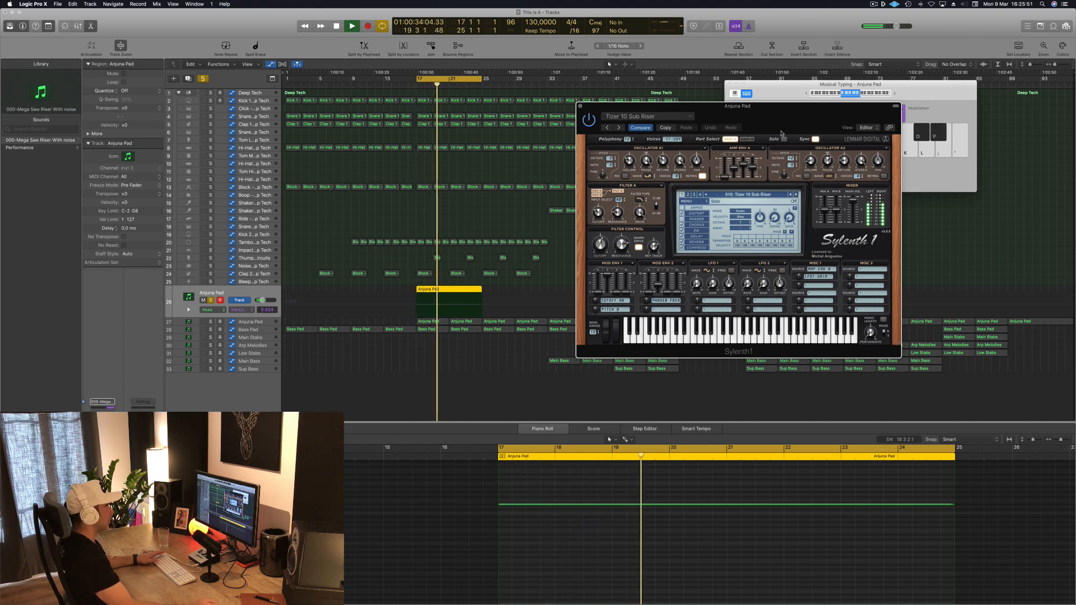
Extend the riser region and its single note to bar 33 and play the result
drag(781, 133, 900, 144)
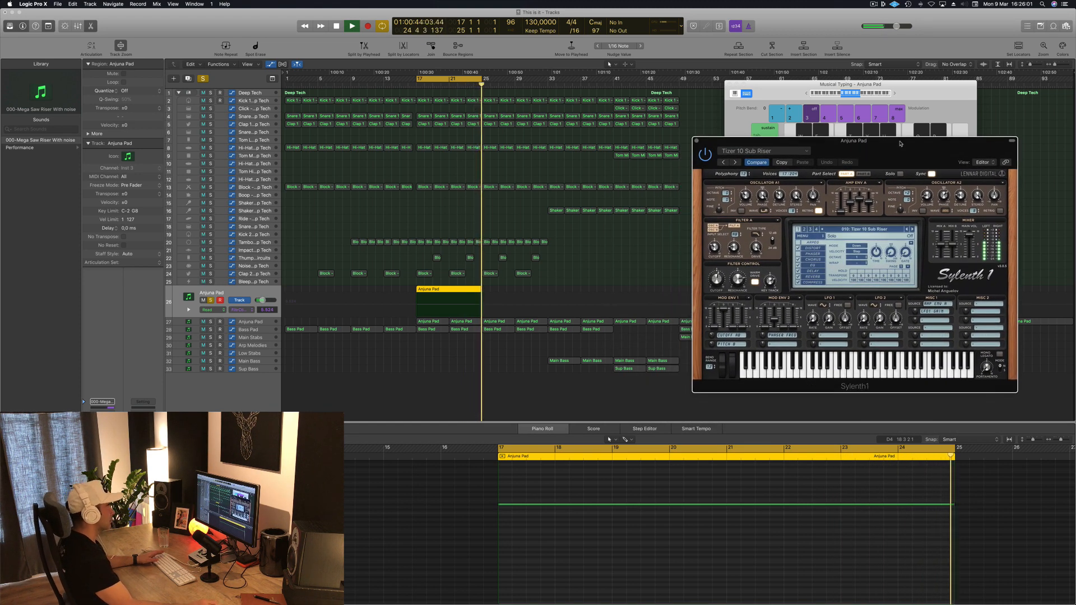
key(space)
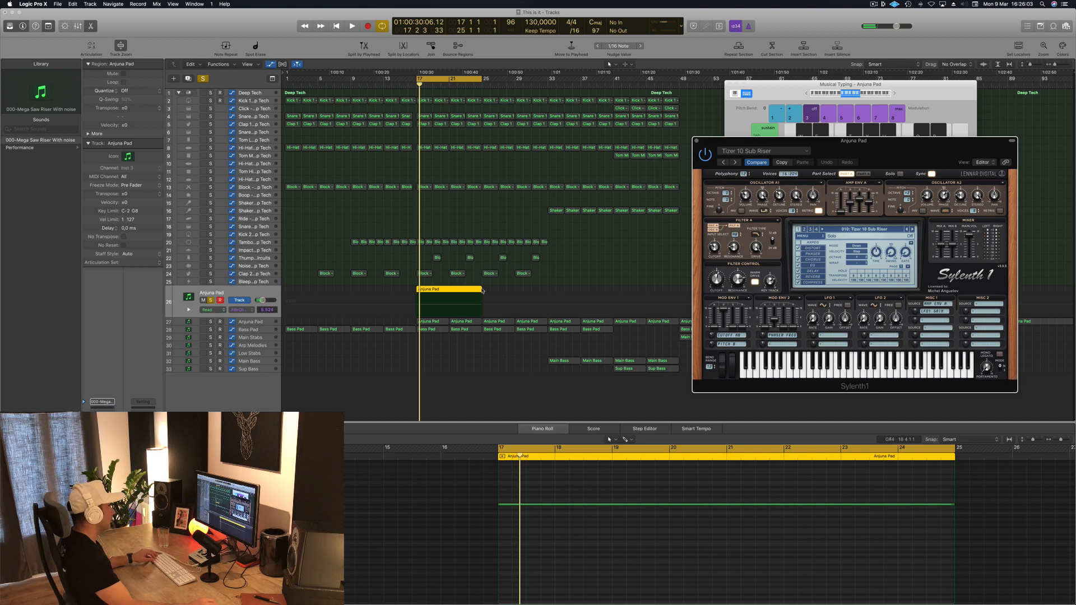
click(482, 290)
drag(482, 290, 548, 296)
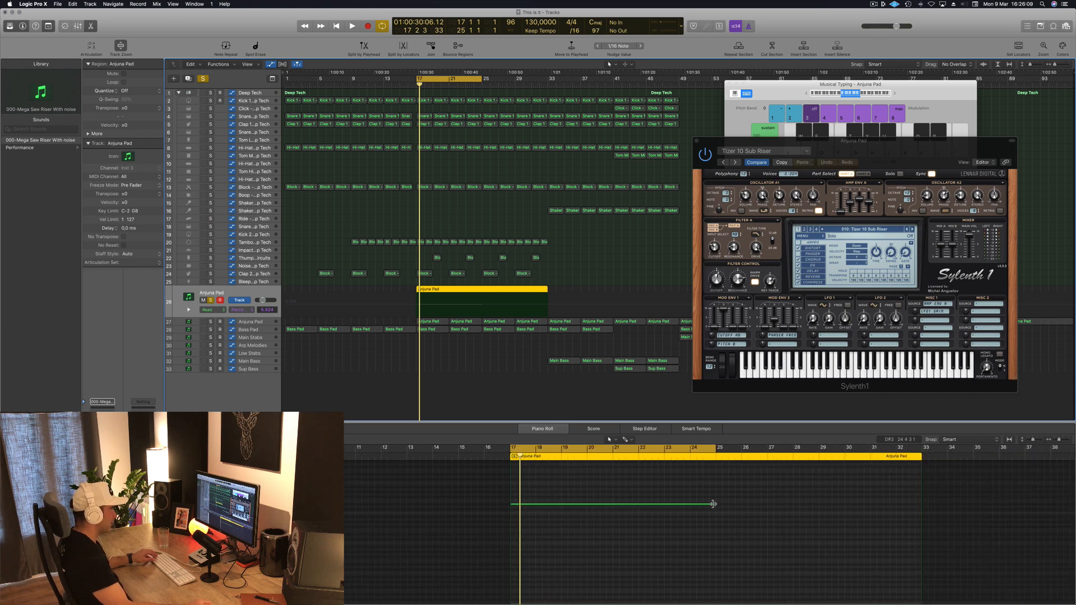
drag(713, 504, 921, 505)
key(space)
Extend the cycle range to bar 33 so playback loops the whole riser, moving the synth window clear of the range
drag(901, 141, 790, 104)
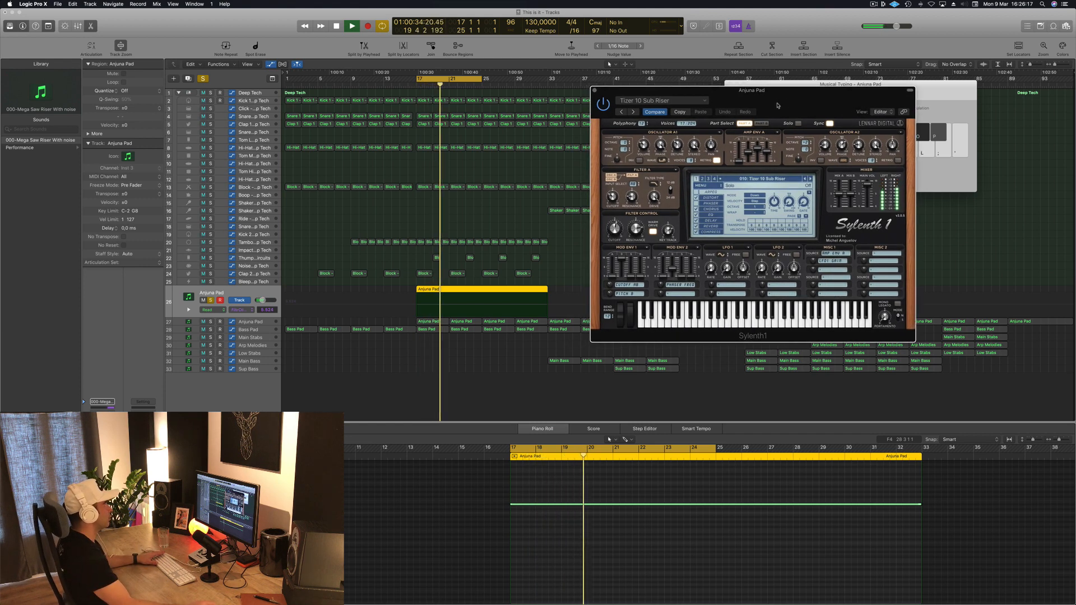
click(478, 80)
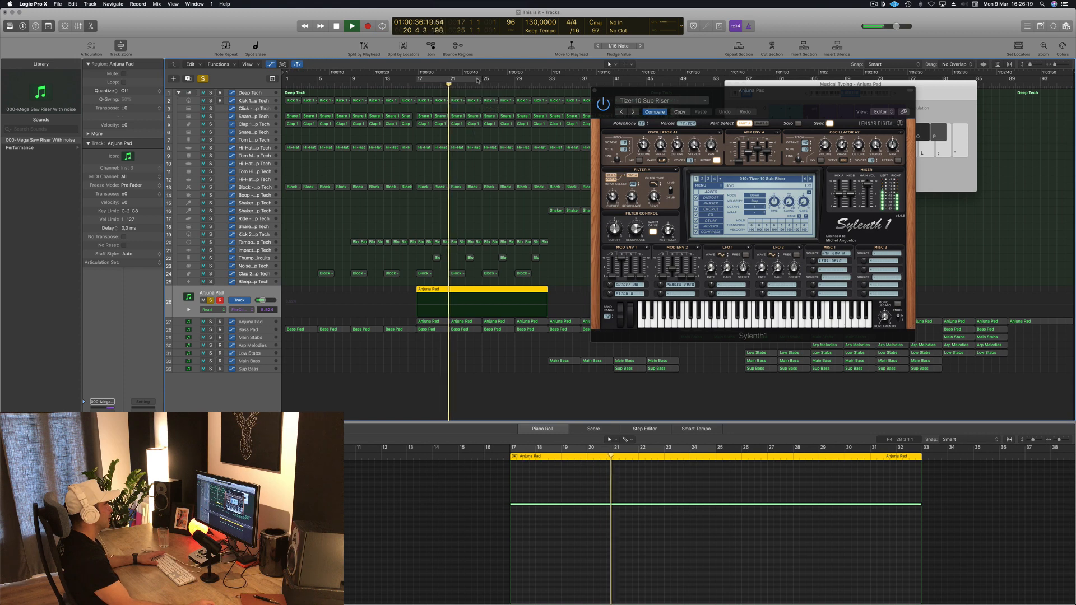
click(478, 81)
click(479, 80)
click(482, 80)
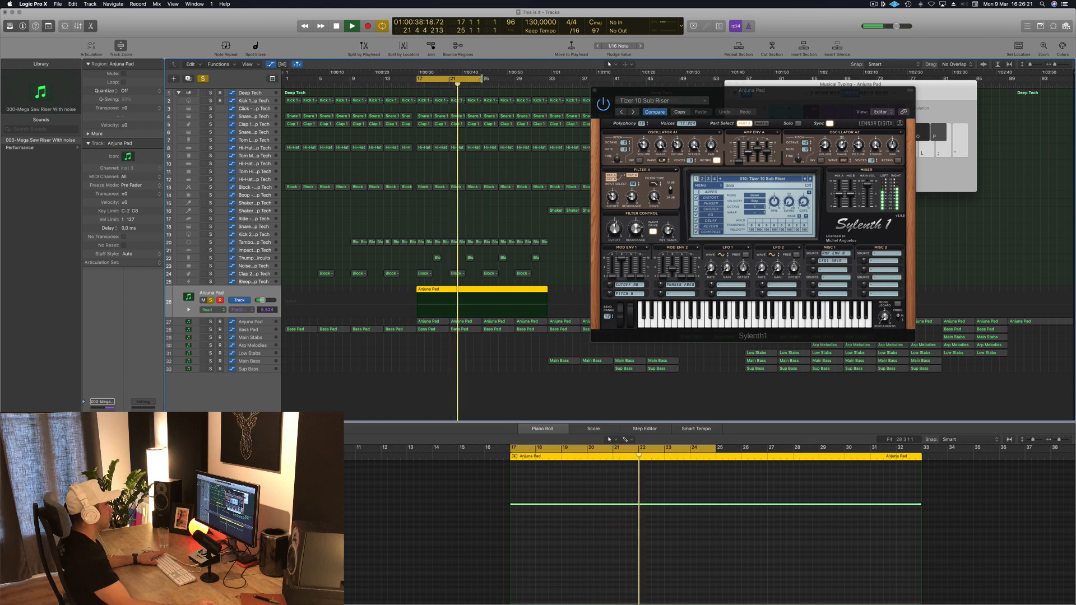
drag(482, 80, 547, 80)
drag(831, 97, 884, 88)
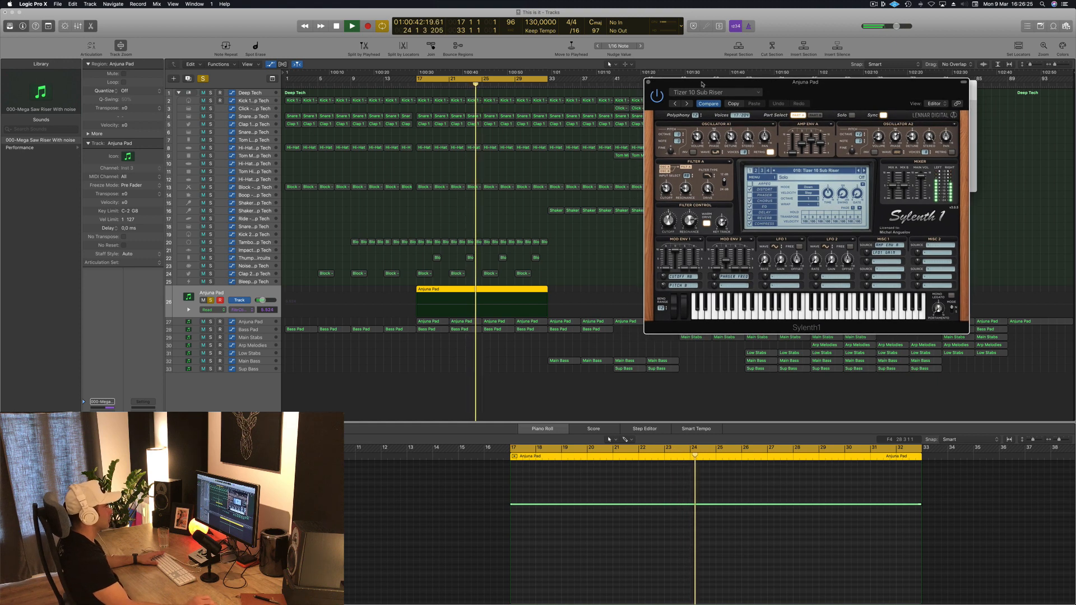
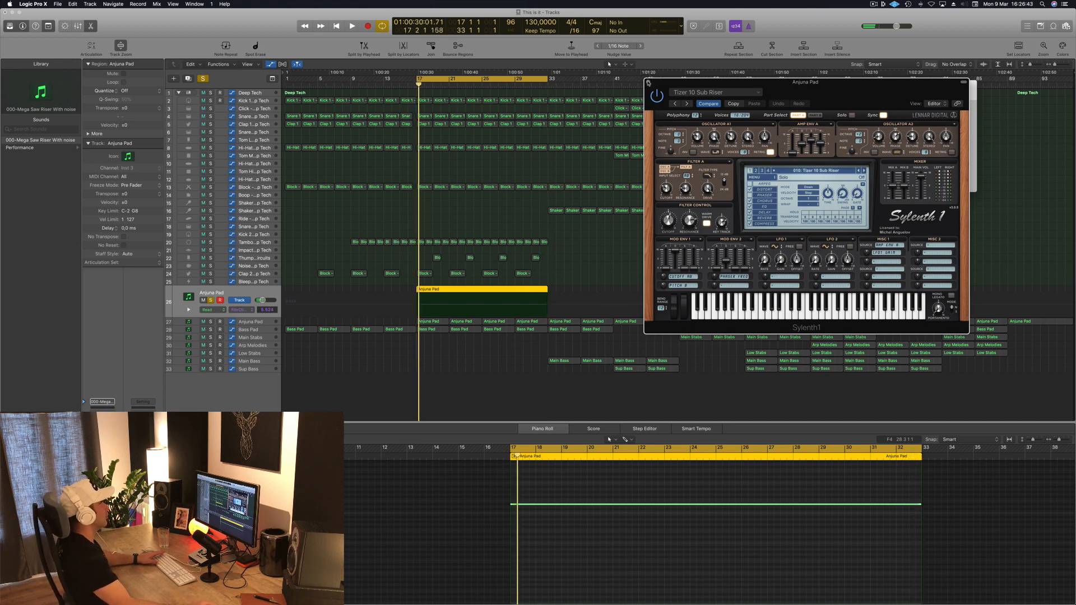
Close the Sylenth1 window, unsolo the riser track and play it with the full arrangement
click(648, 83)
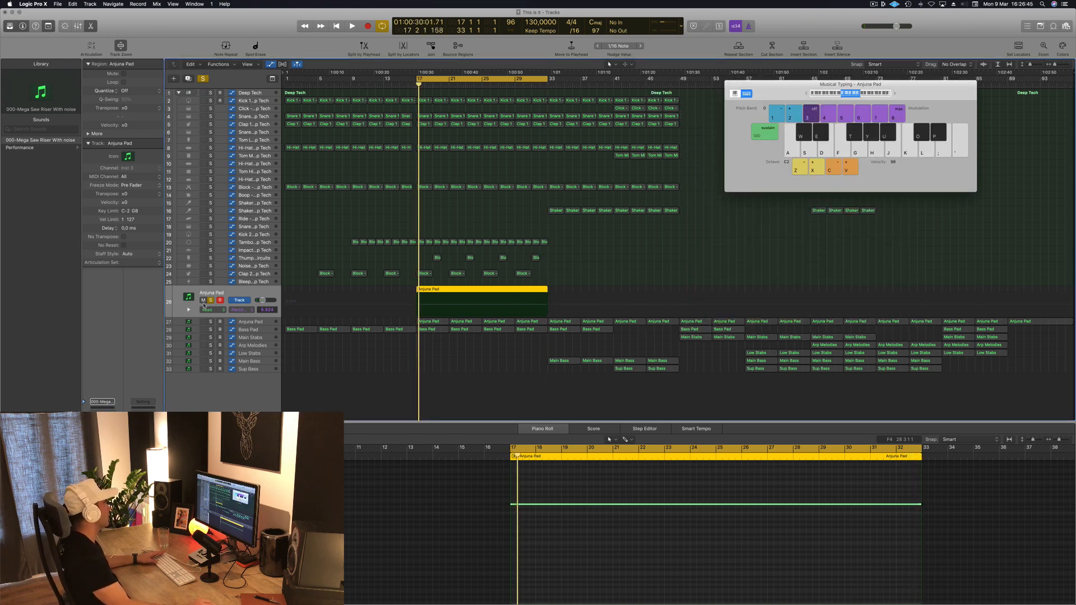
click(210, 301)
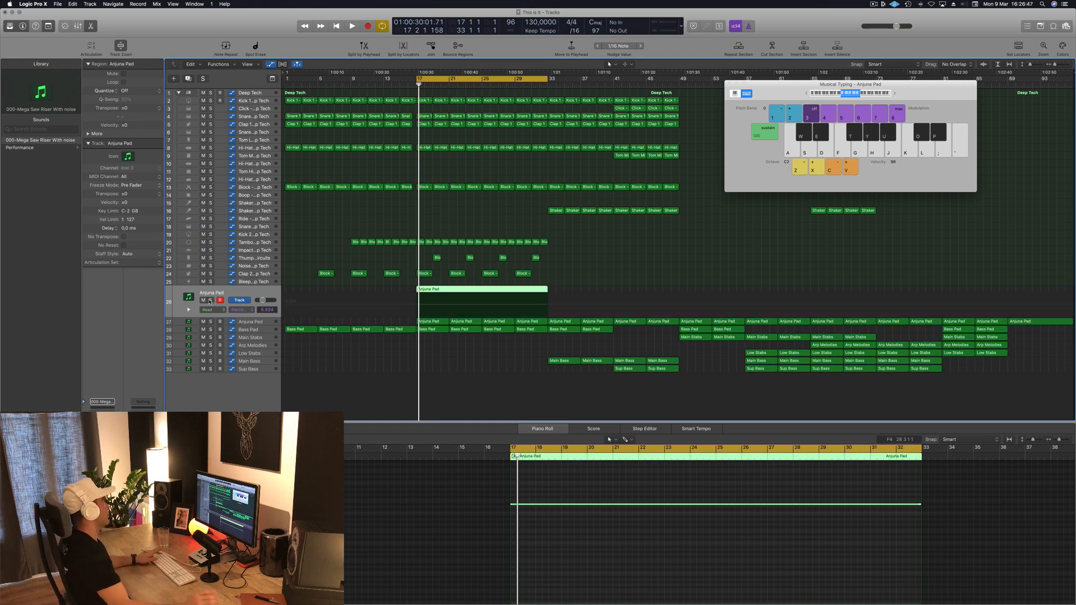
key(space)
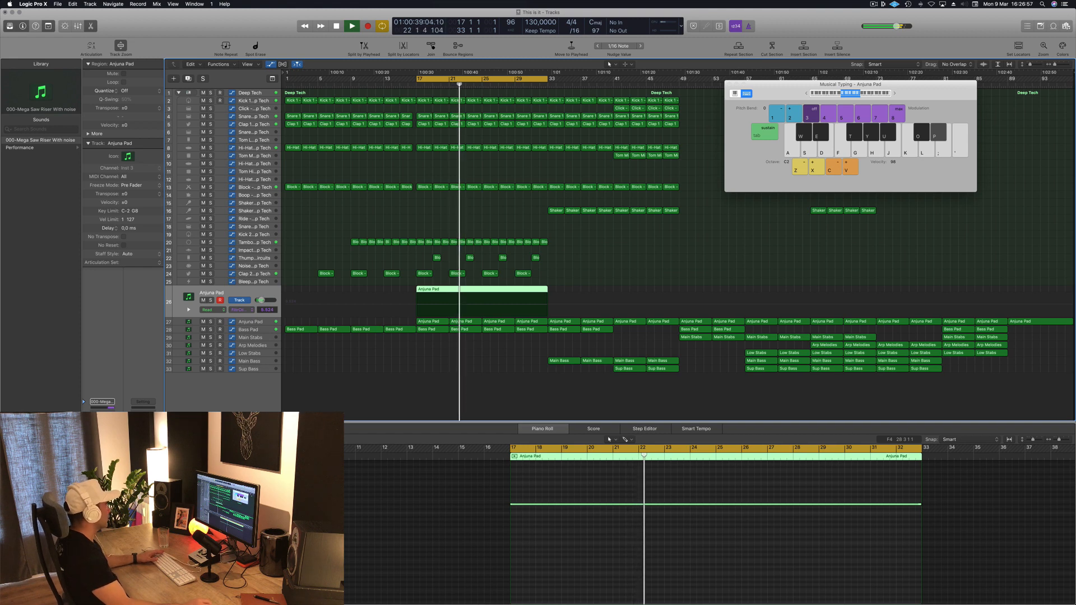
Open the Compressor on the riser track's channel
click(102, 451)
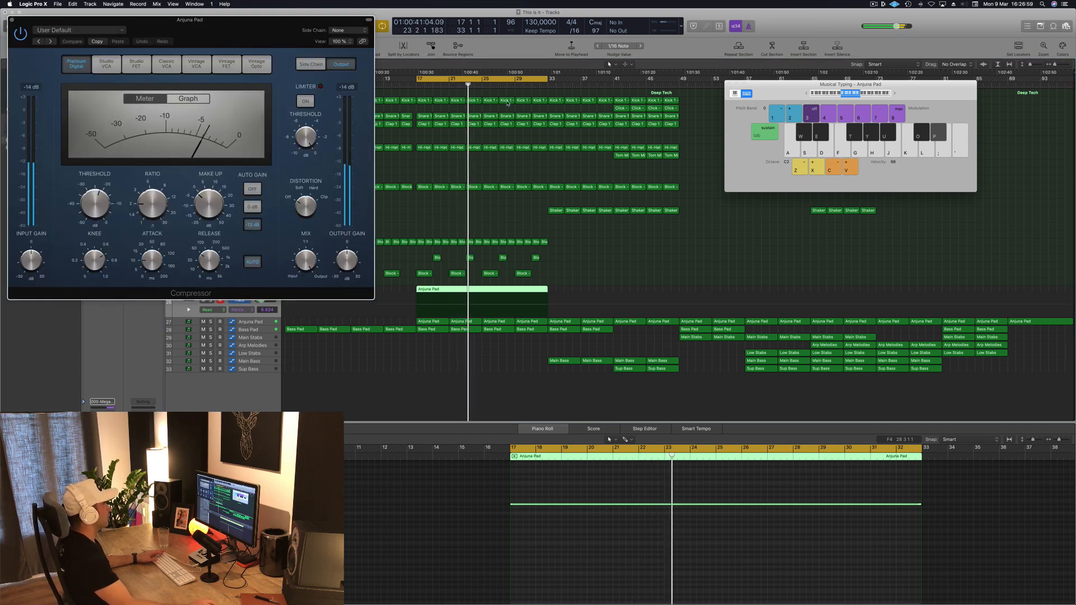
Set the Anjuna Pad compressor's side chain source to Bus 14, close the plug-in, clear the region selection and save the project
drag(335, 37, 690, 120)
click(688, 115)
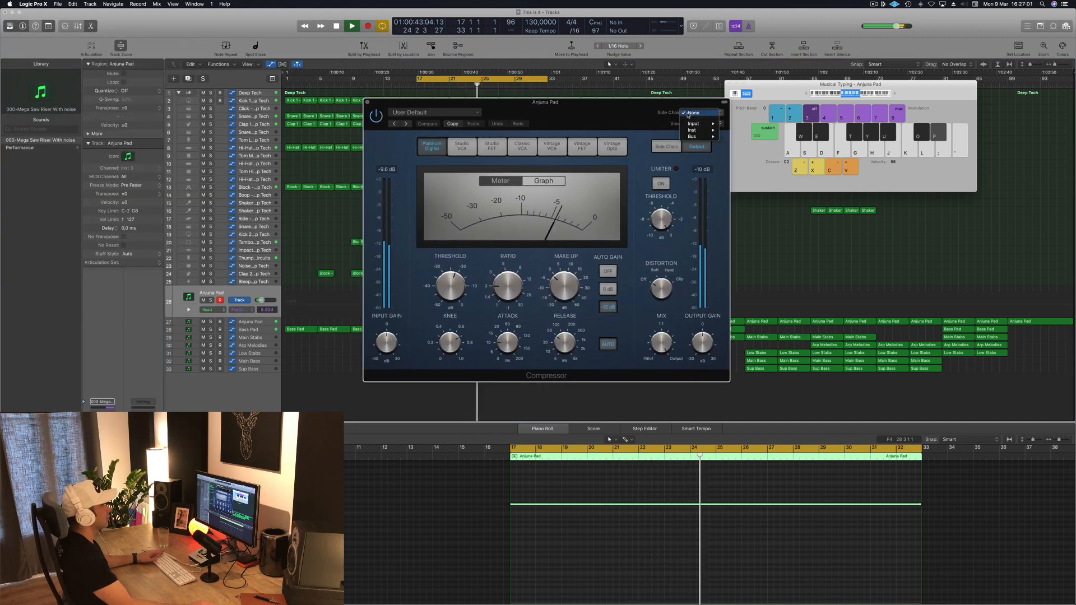
mouse_move(692, 136)
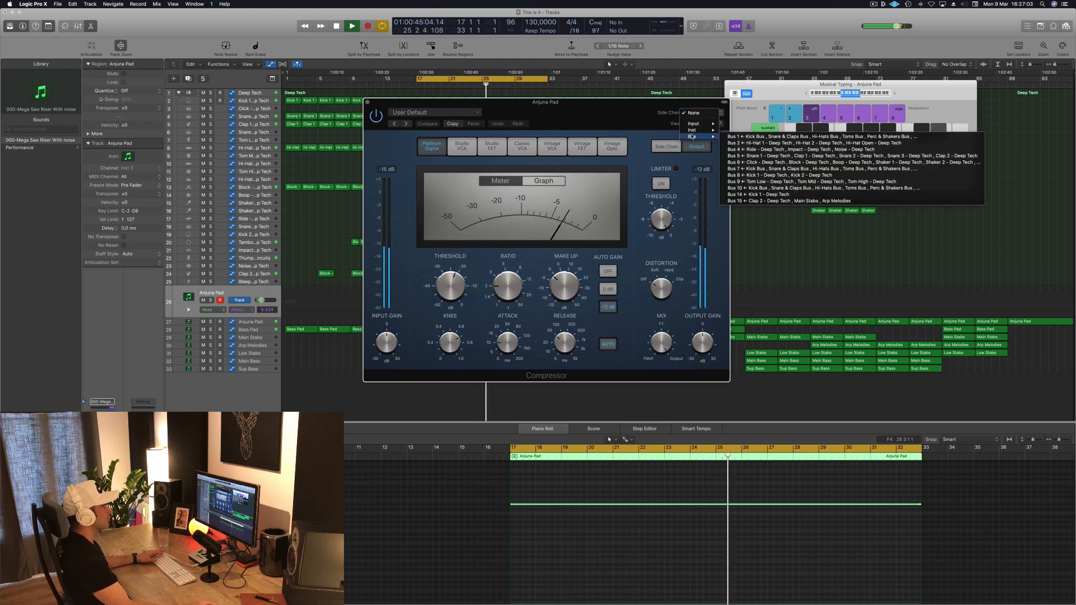
click(796, 195)
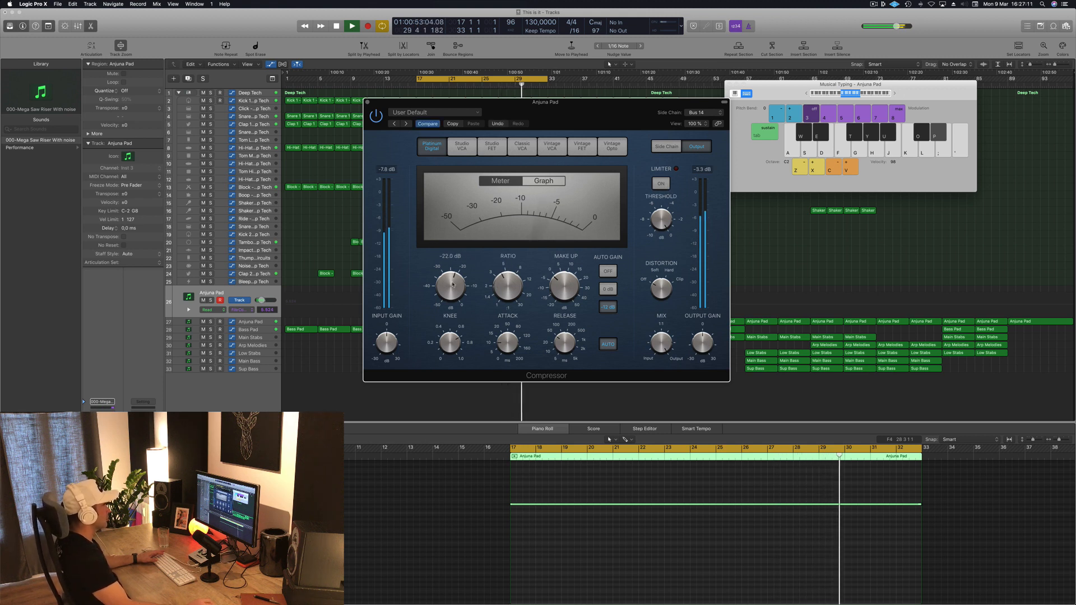
click(366, 103)
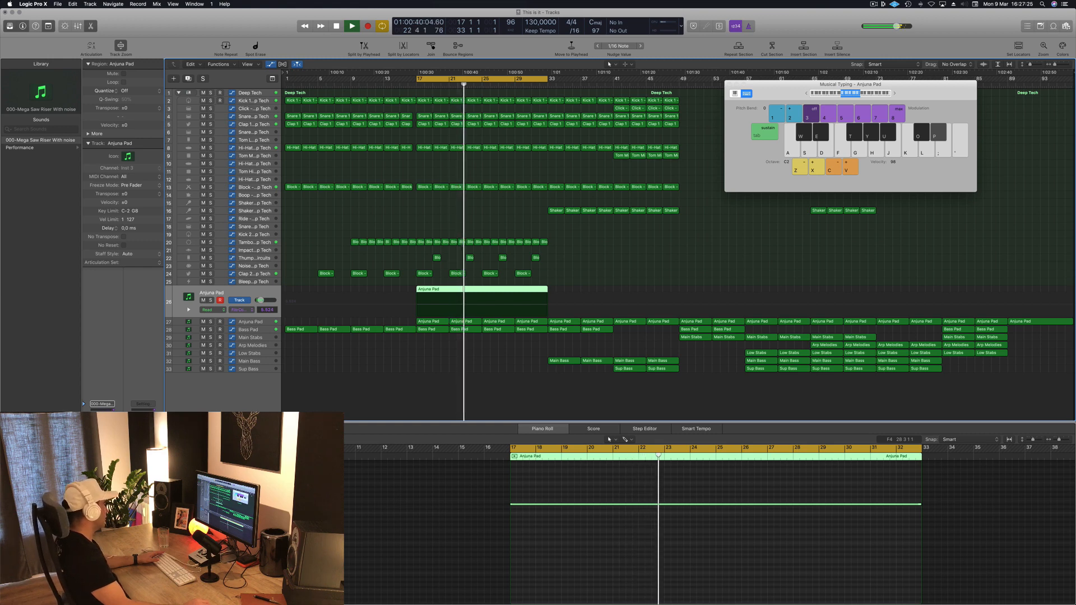
click(639, 255)
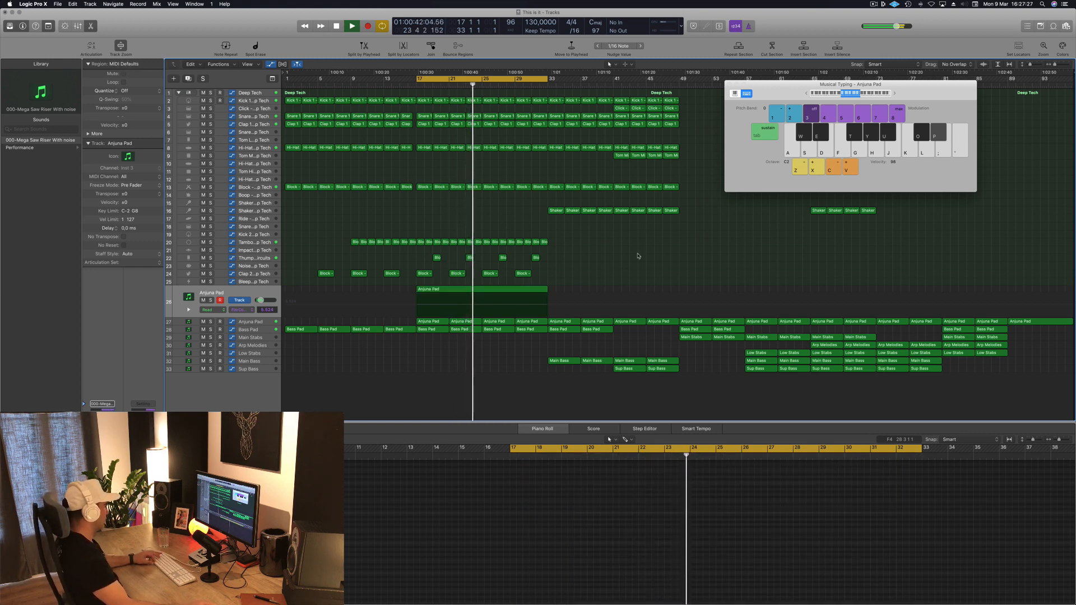
key(super+s)
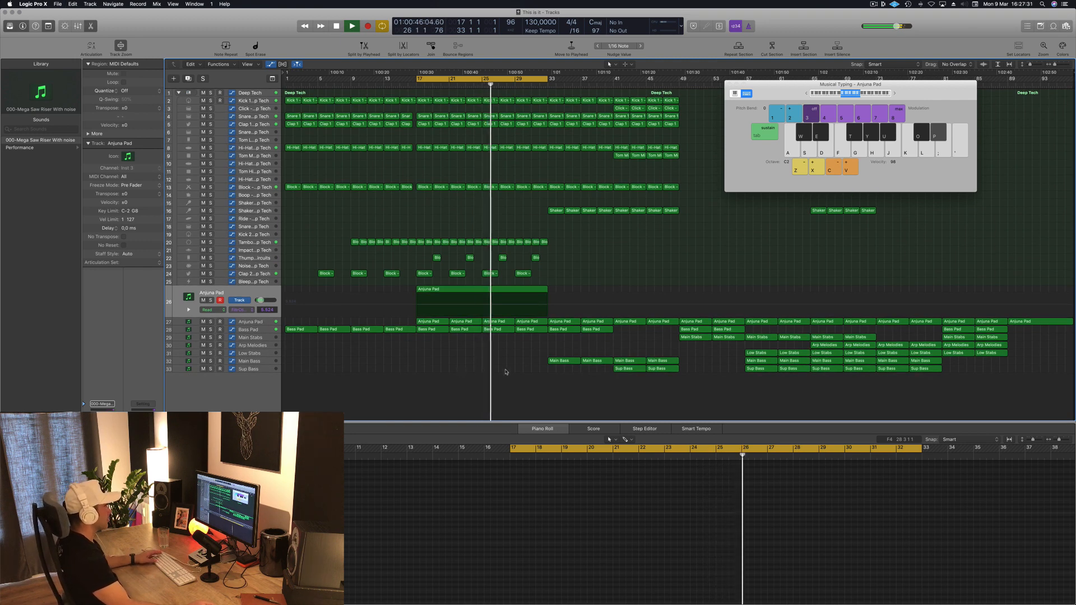
Remove the drop at bar 29 in the Bass Pad filter cutoff automation, leaving one continuous rise from bar 25 to bar 33
click(268, 334)
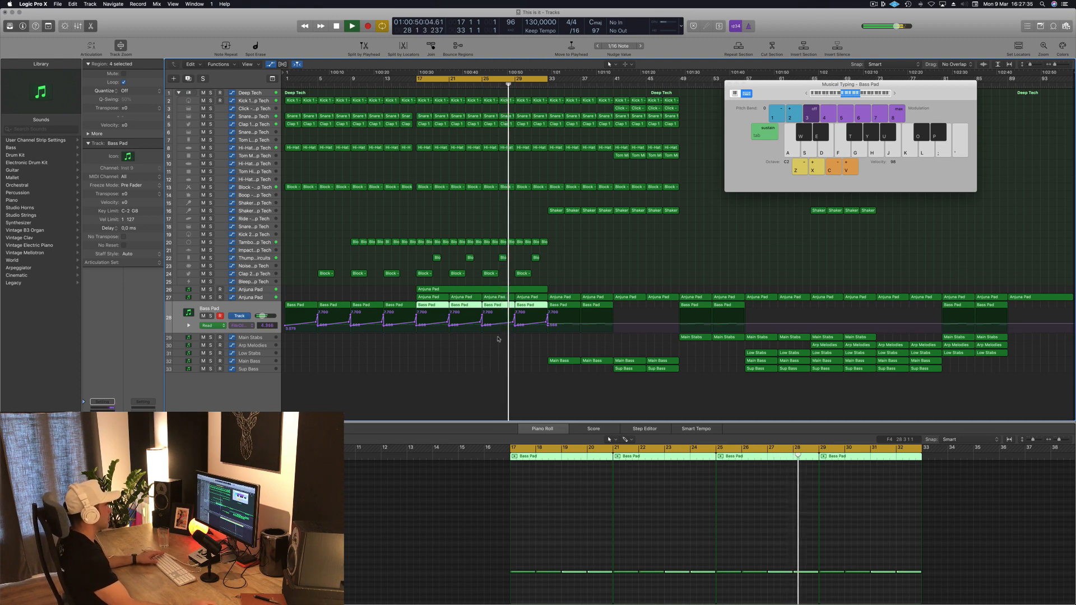
click(515, 316)
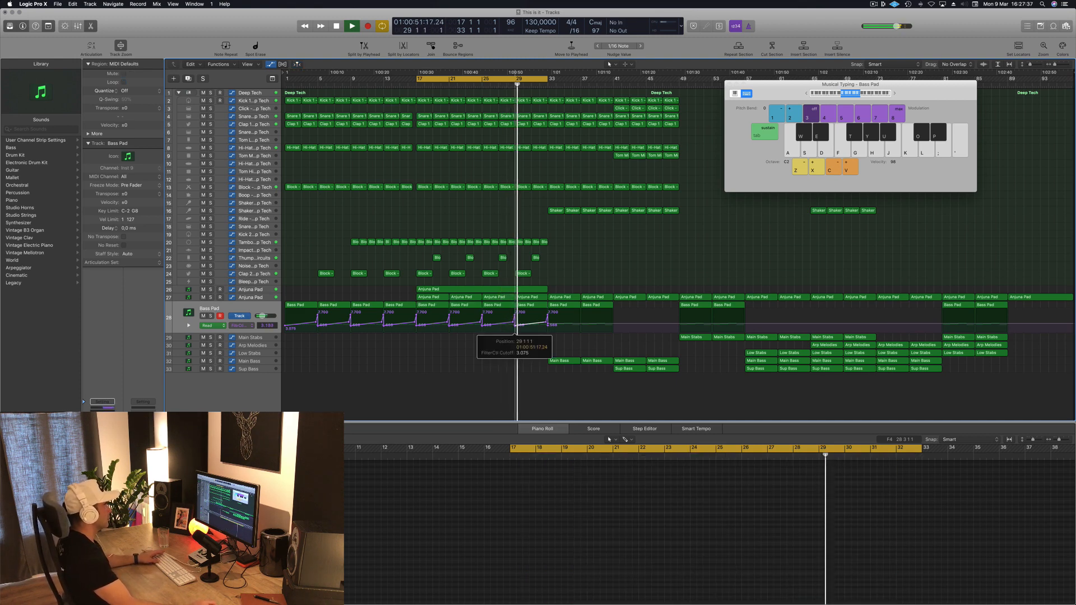
click(515, 315)
click(515, 325)
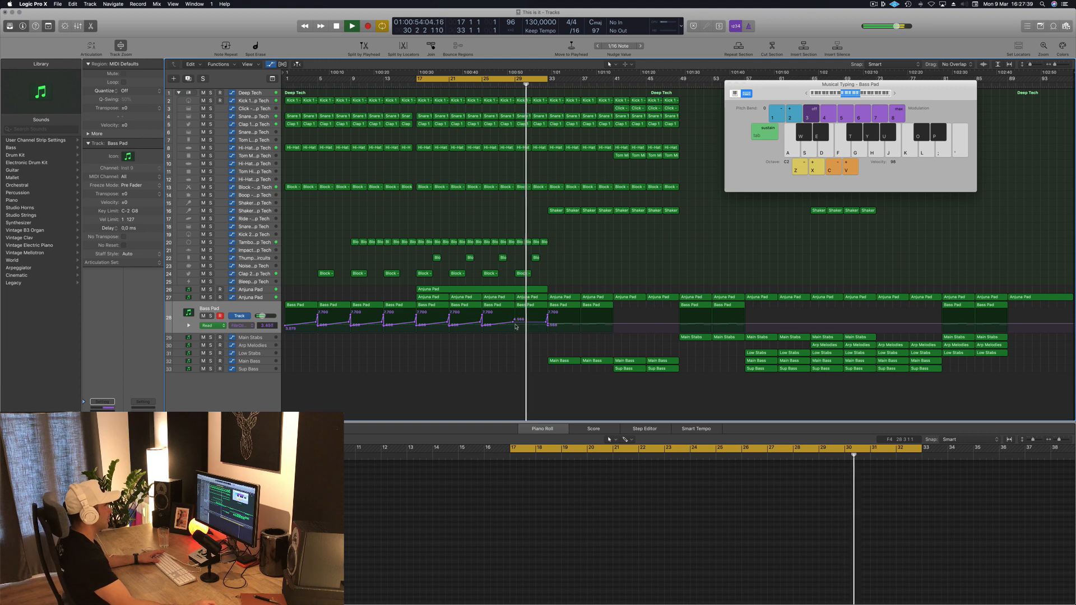
click(547, 324)
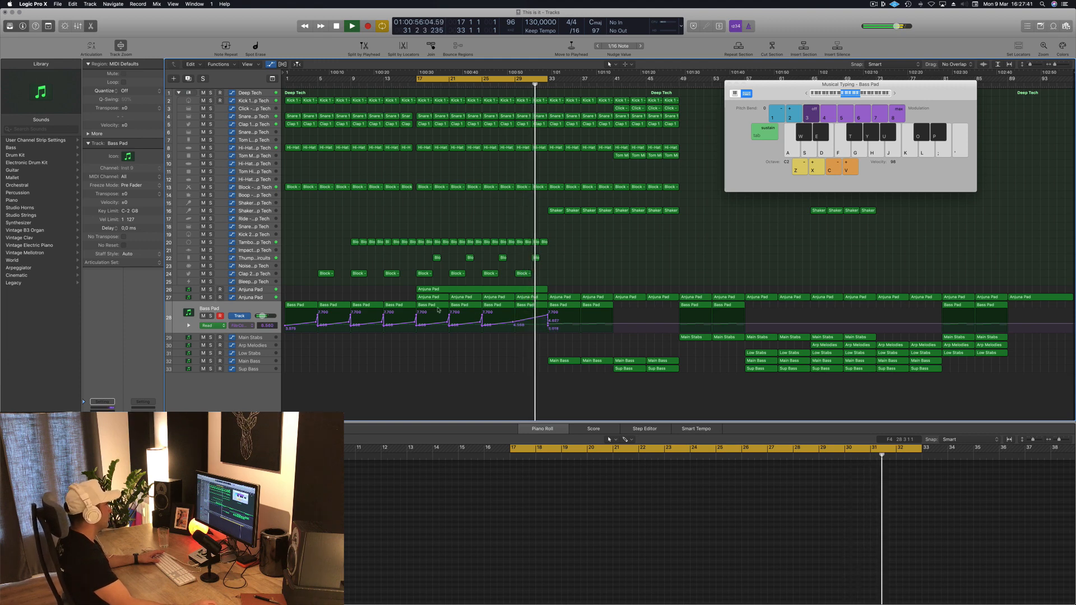
Reshape the lower Anjuna Pad track's filter cutoff automation into a single rise from bar 29 to a peak at bar 33
click(255, 297)
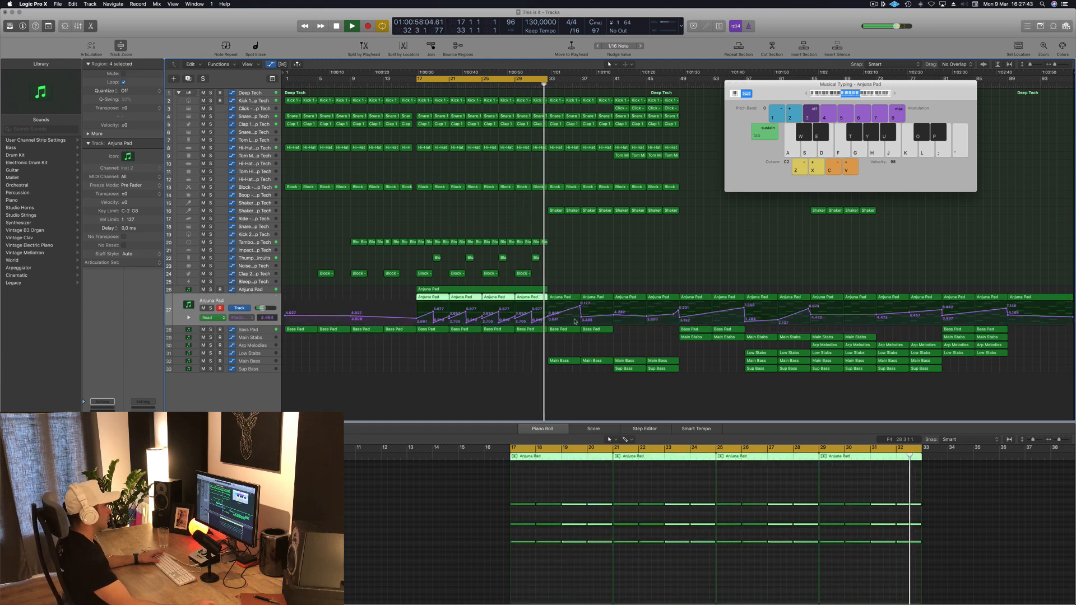
click(532, 320)
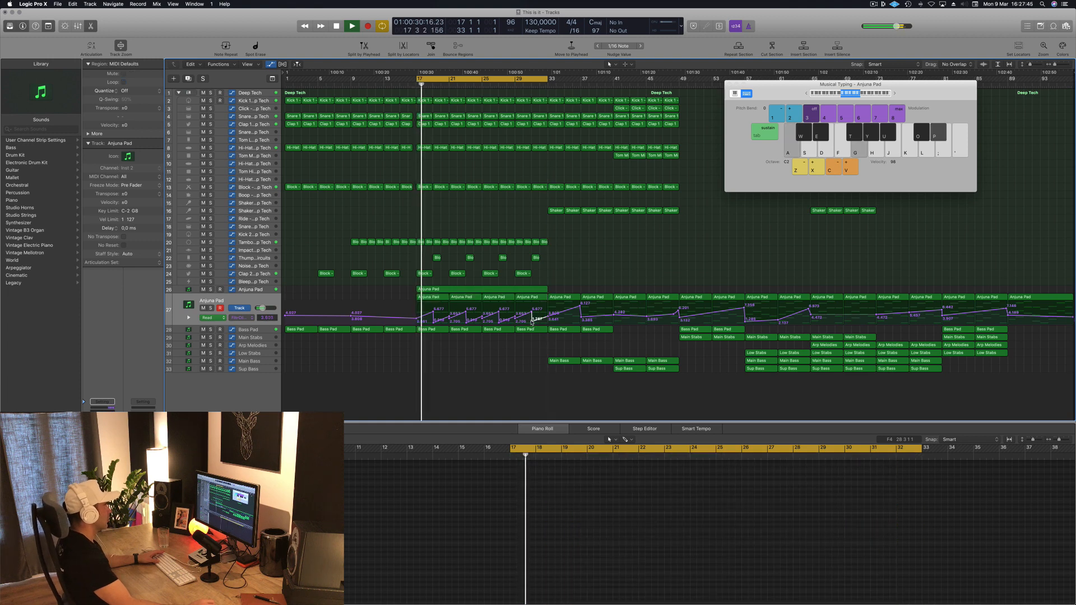
drag(533, 322, 549, 317)
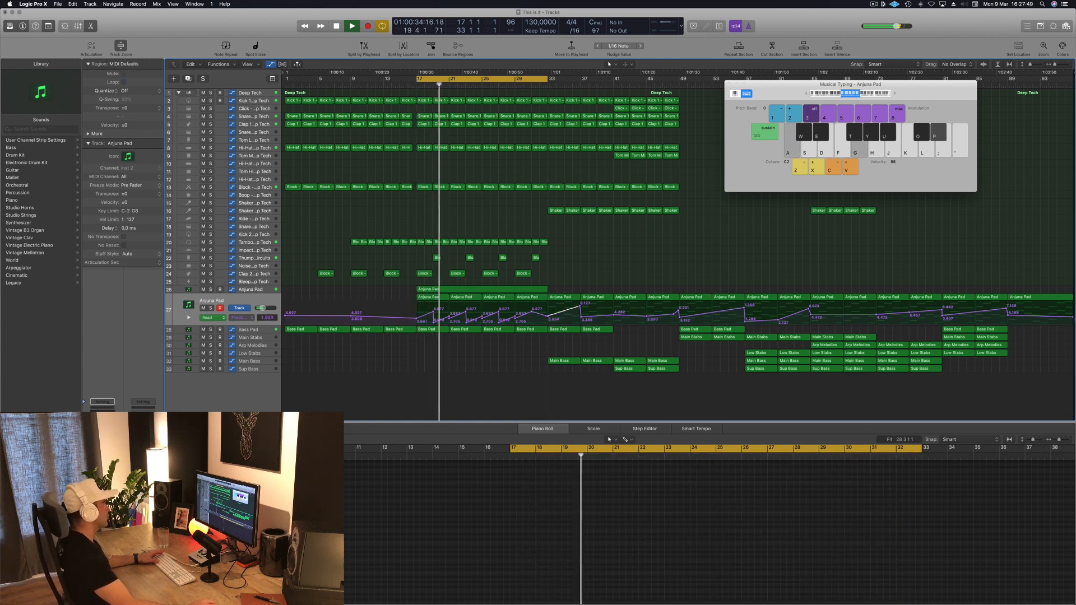
click(548, 317)
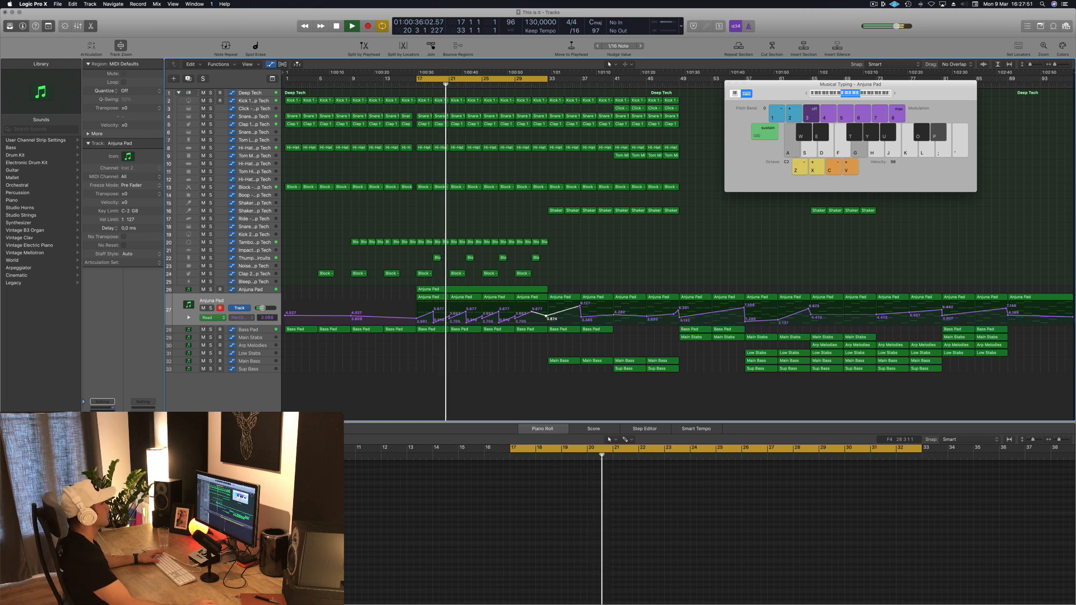
click(516, 319)
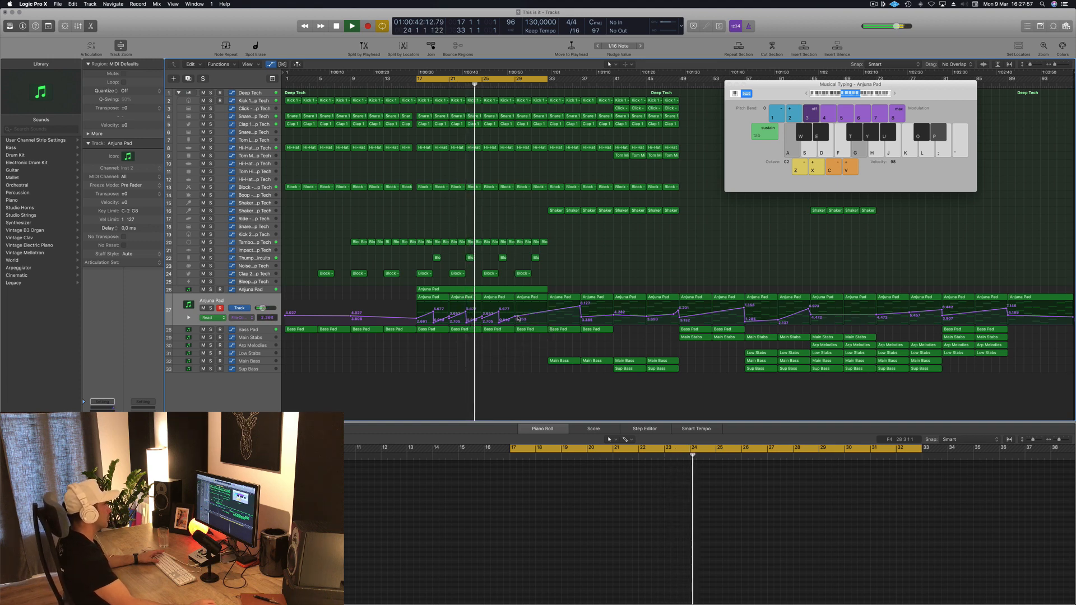
click(516, 319)
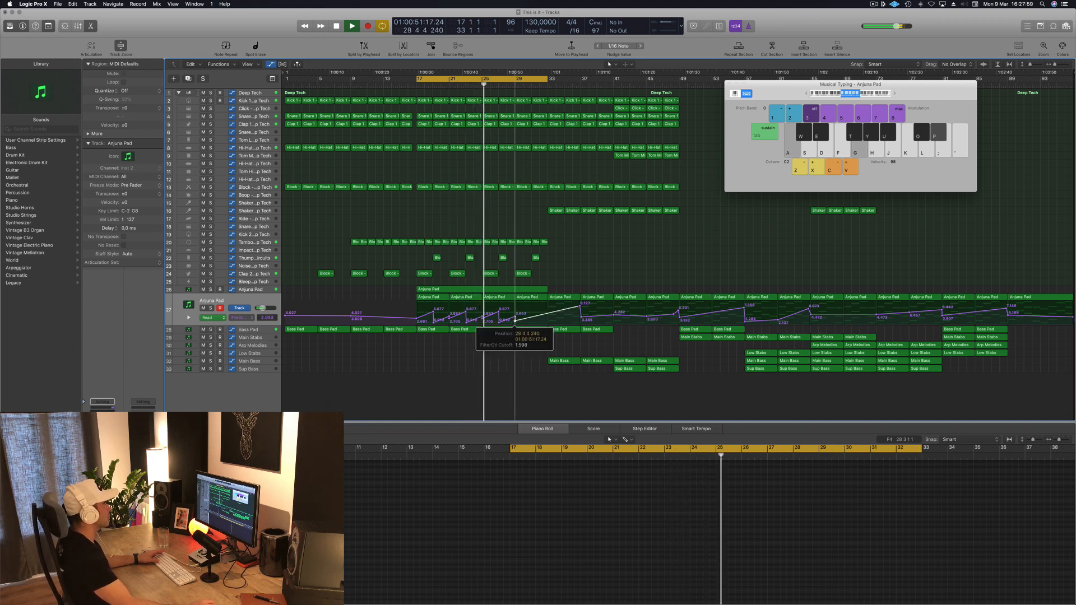
drag(516, 319, 549, 306)
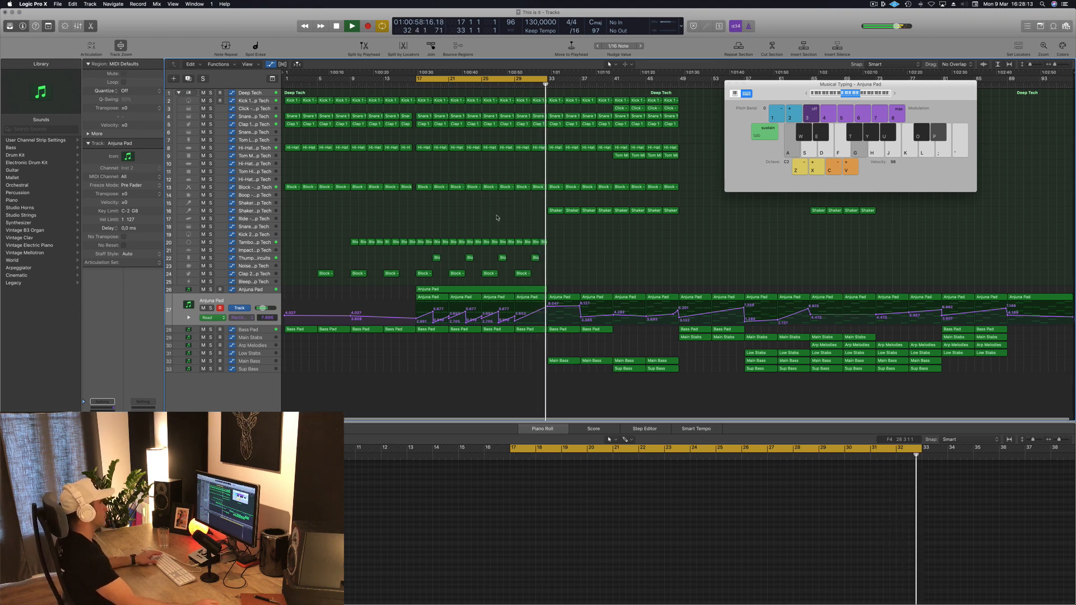
Copy four Shaker regions on track 16 so they also fill bars 25 to 33, and save the project
drag(529, 207, 470, 224)
click(480, 226)
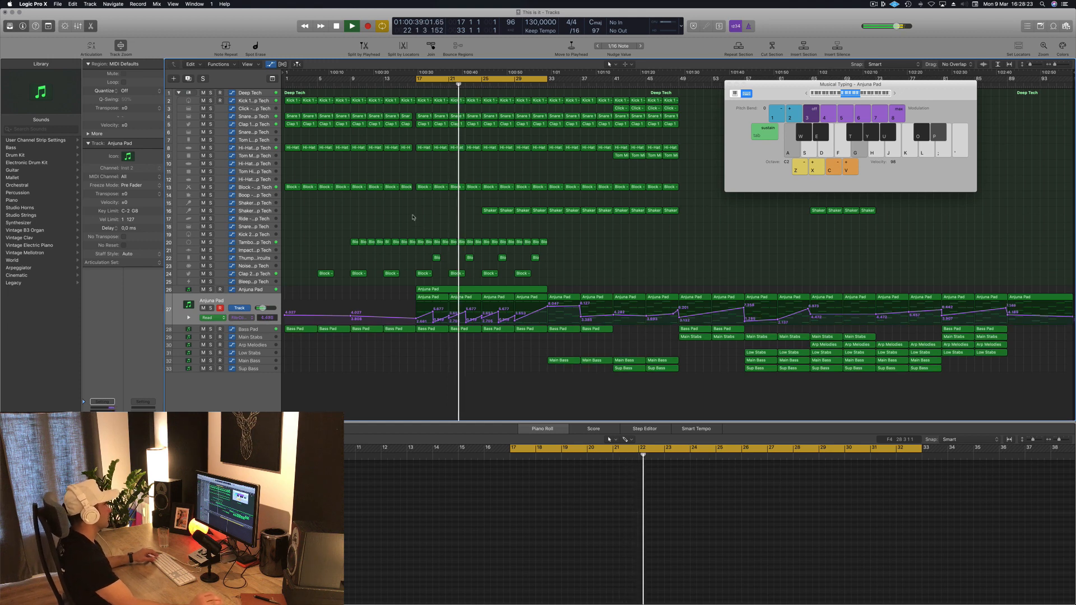
key(super+s)
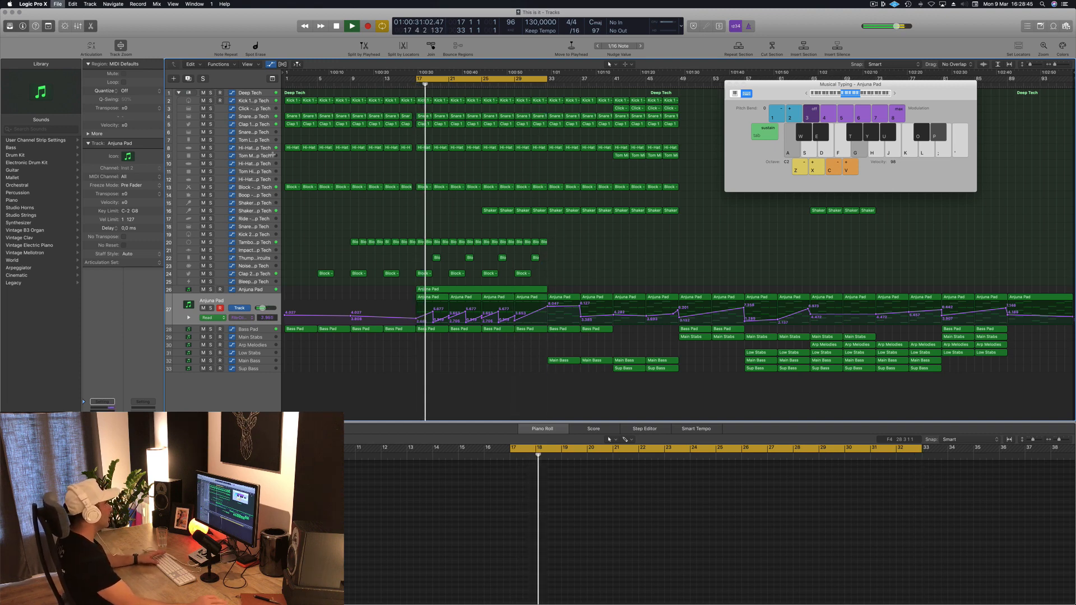
key(super+s)
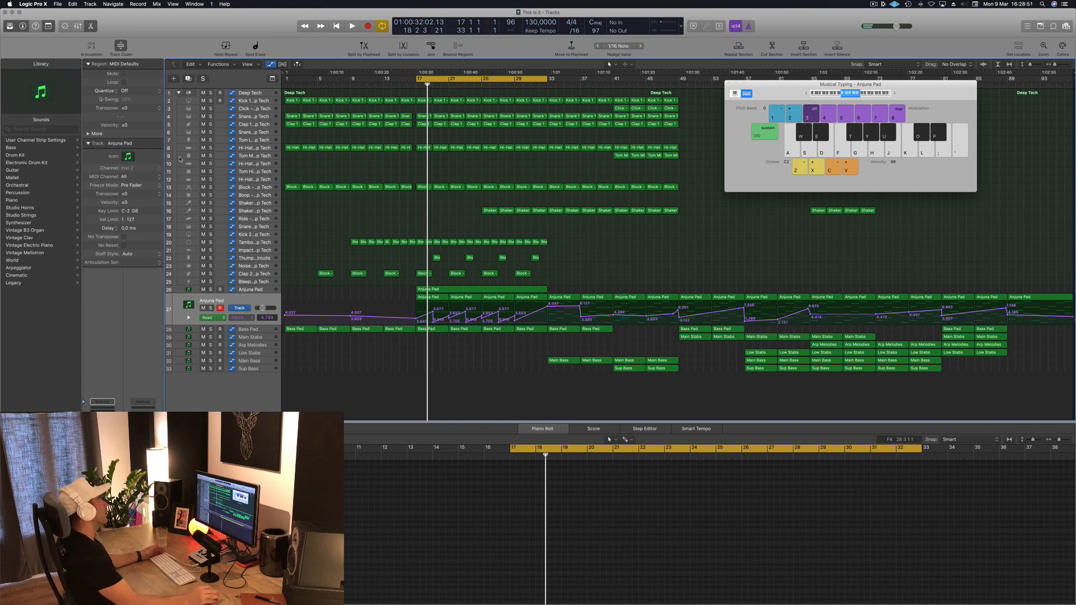
Close the Musical Typing keyboard and listen to the bar 17 to 33 cycle with the upper Anjuna Pad track selected
key(space)
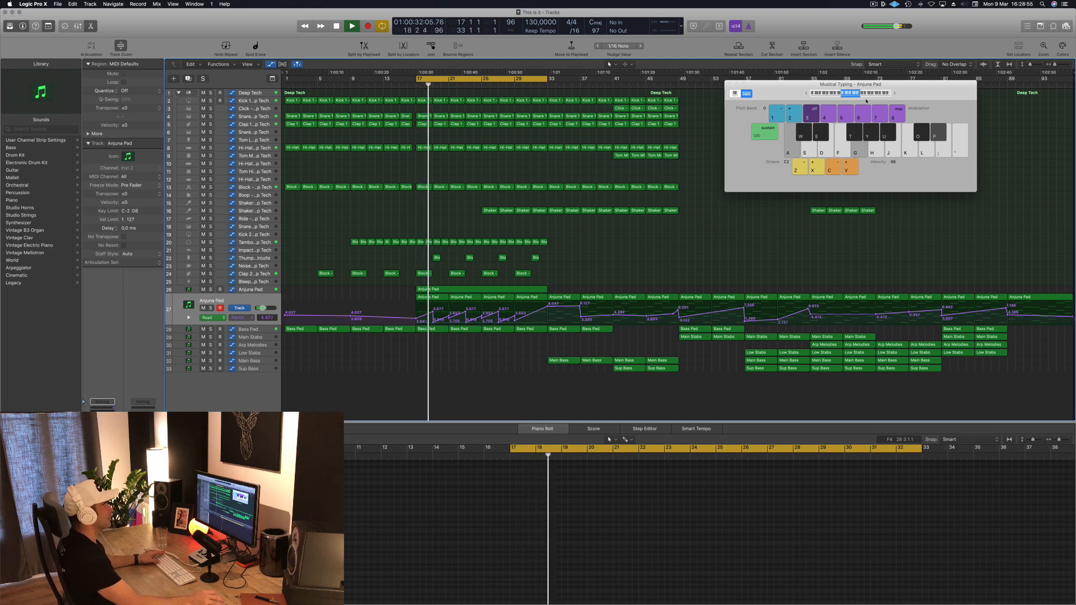
drag(913, 99, 929, 110)
key(super+k)
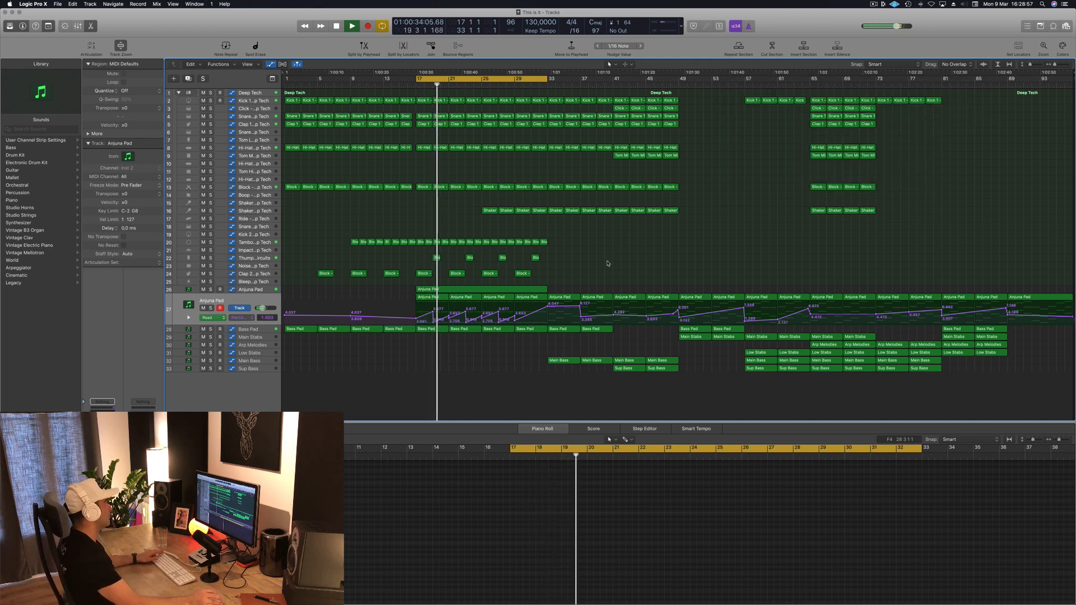
click(250, 290)
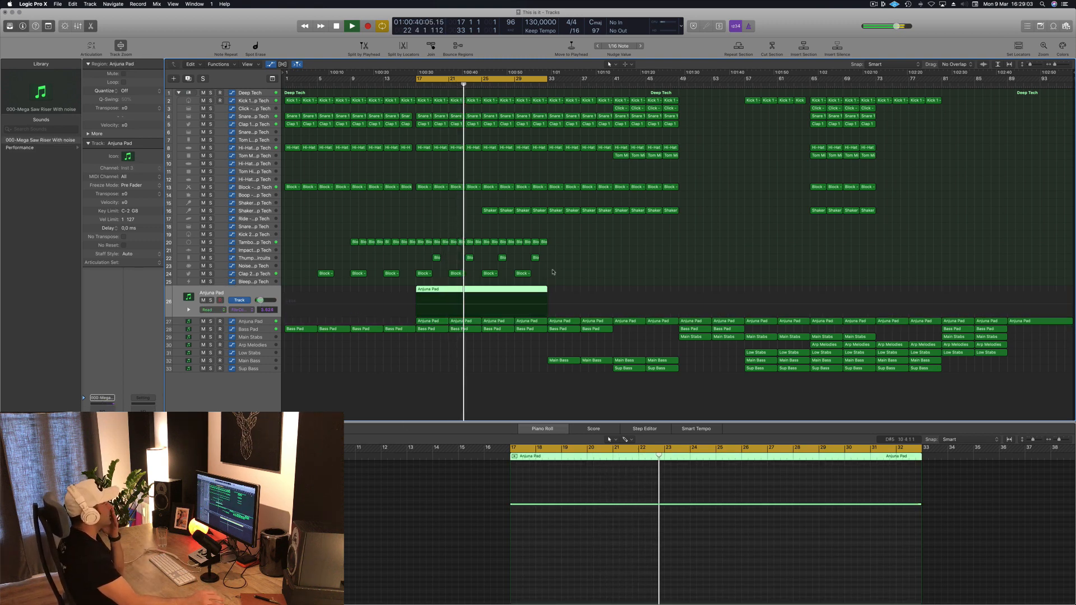
click(564, 268)
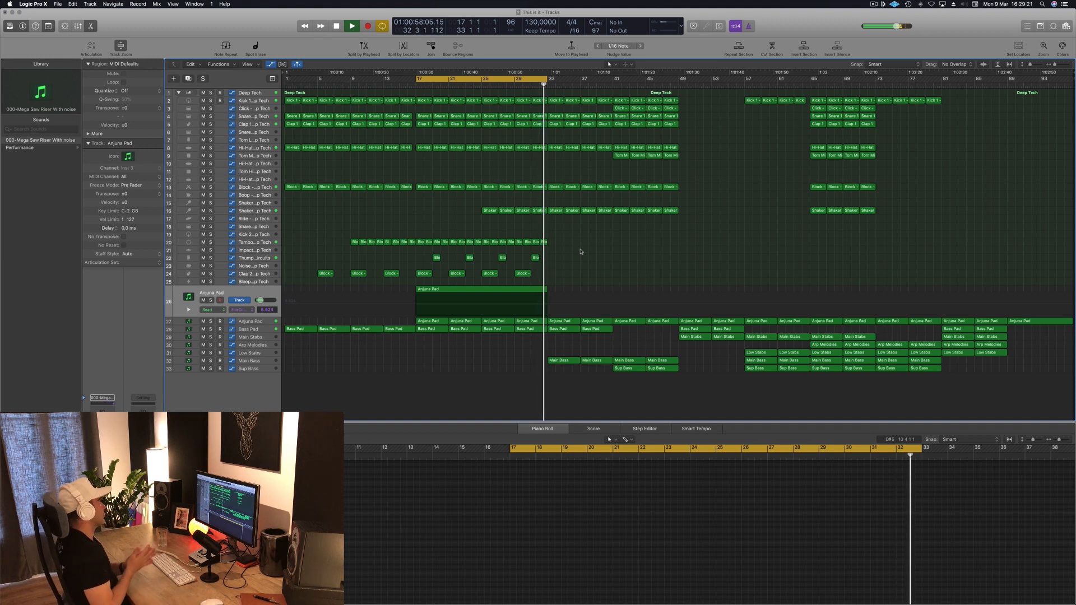
key(space)
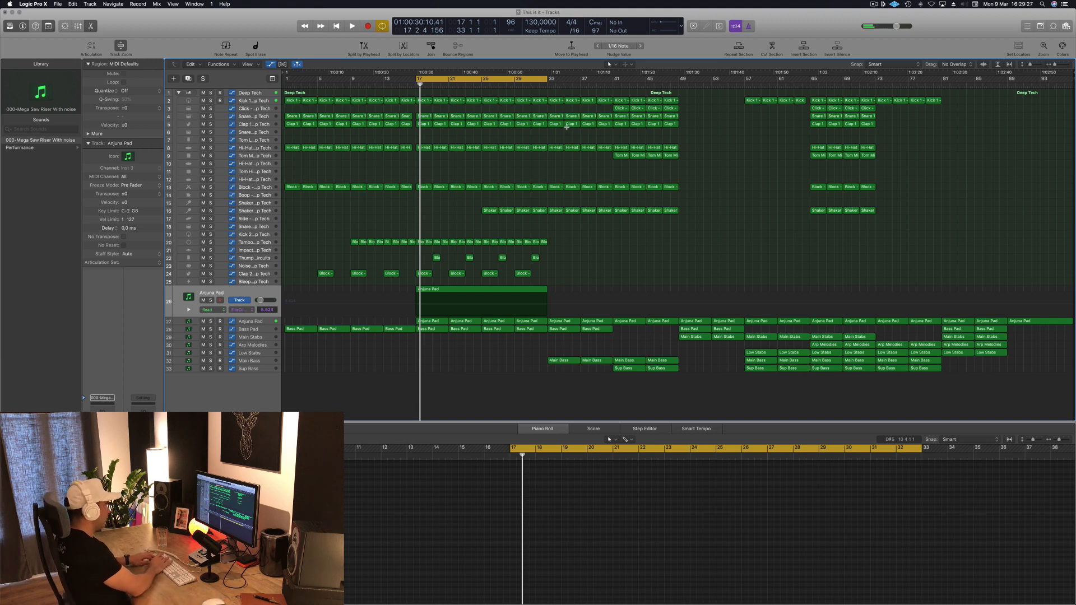
Repeat the section from bar 17 to bar 33 twice across all tracks
key(super+r)
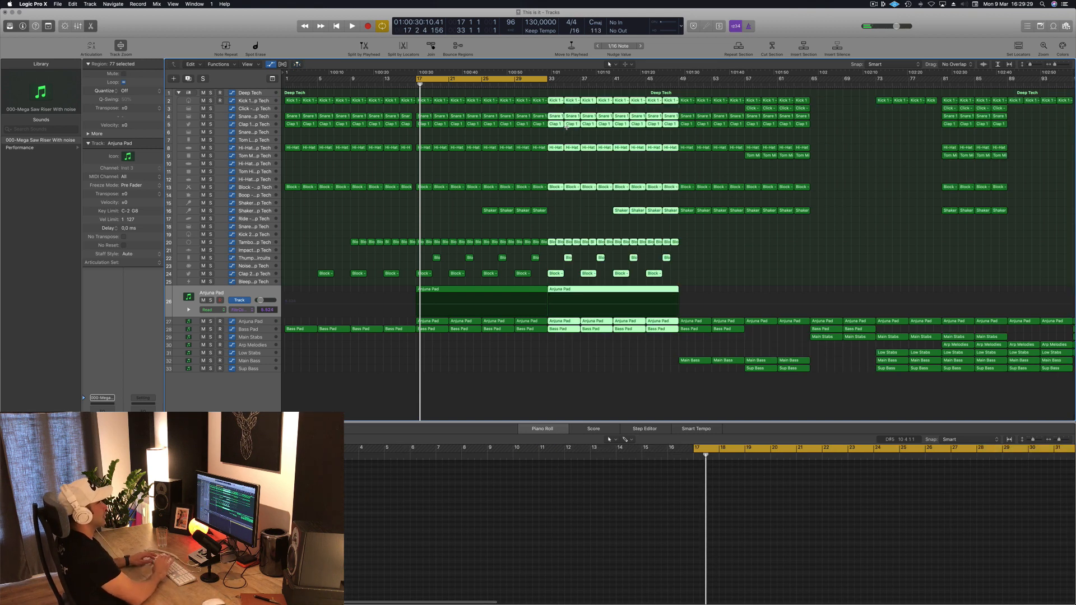
key(super+r)
scroll(561, 171, down, 3)
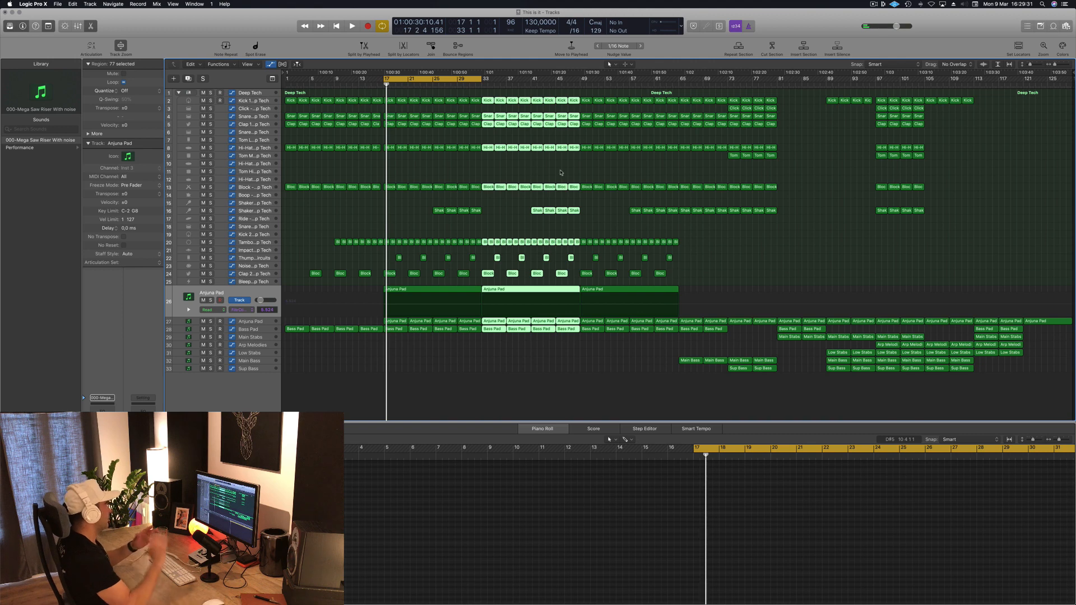
Move the cycle range to bars 33 to 49, clear the region selection and start playback
drag(458, 79, 555, 80)
click(517, 217)
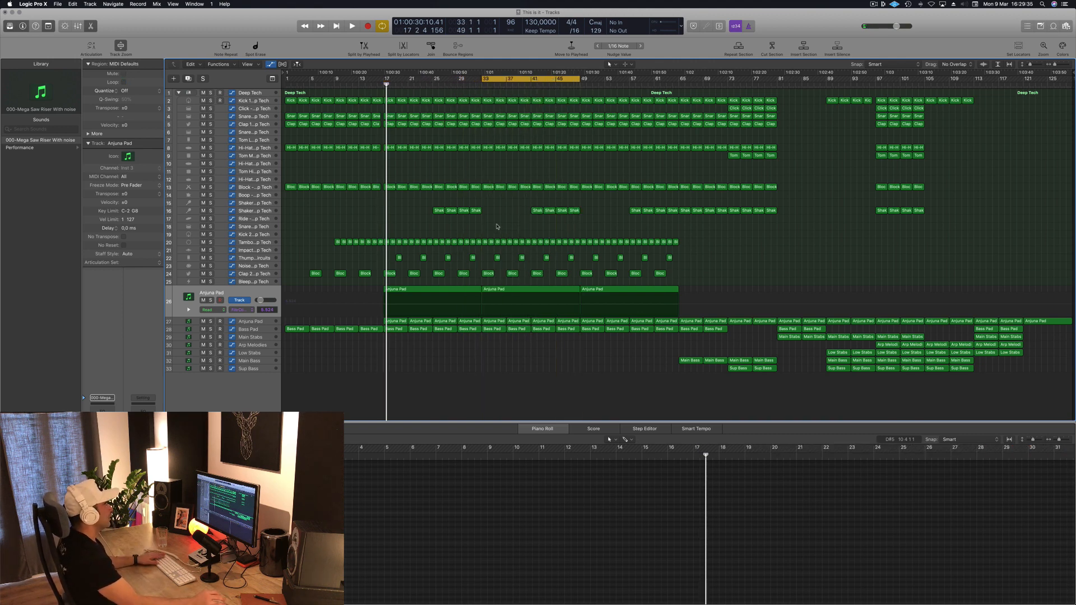
key(space)
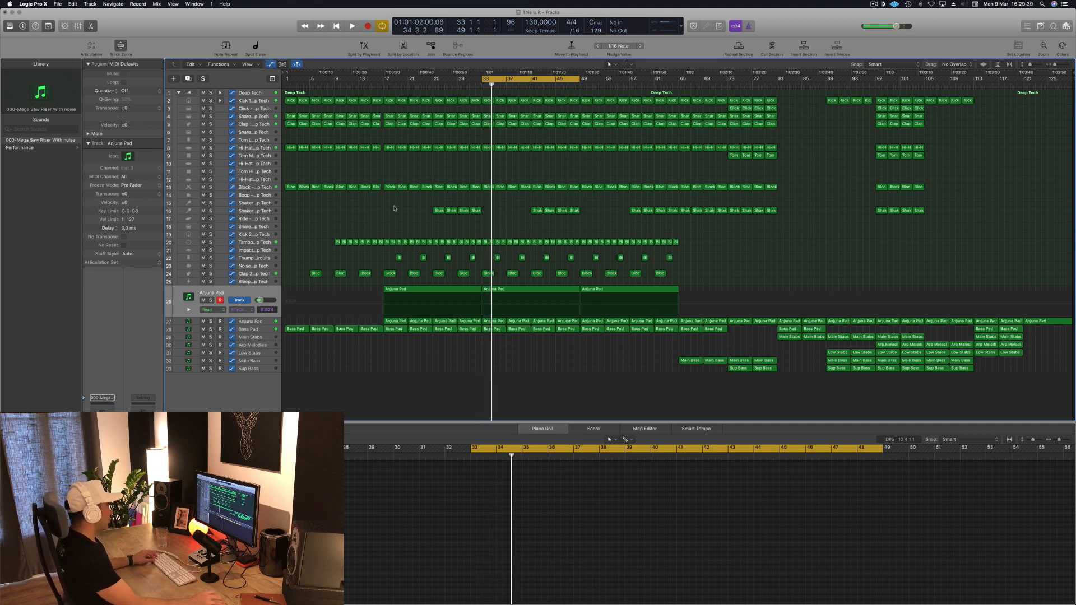
Copy four Shaker regions on track 16 into the gap from bar 33 to bar 41 and play back the result
mouse_move(484, 218)
mouse_down()
mouse_move(466, 213)
mouse_move(487, 212)
mouse_up()
click(450, 232)
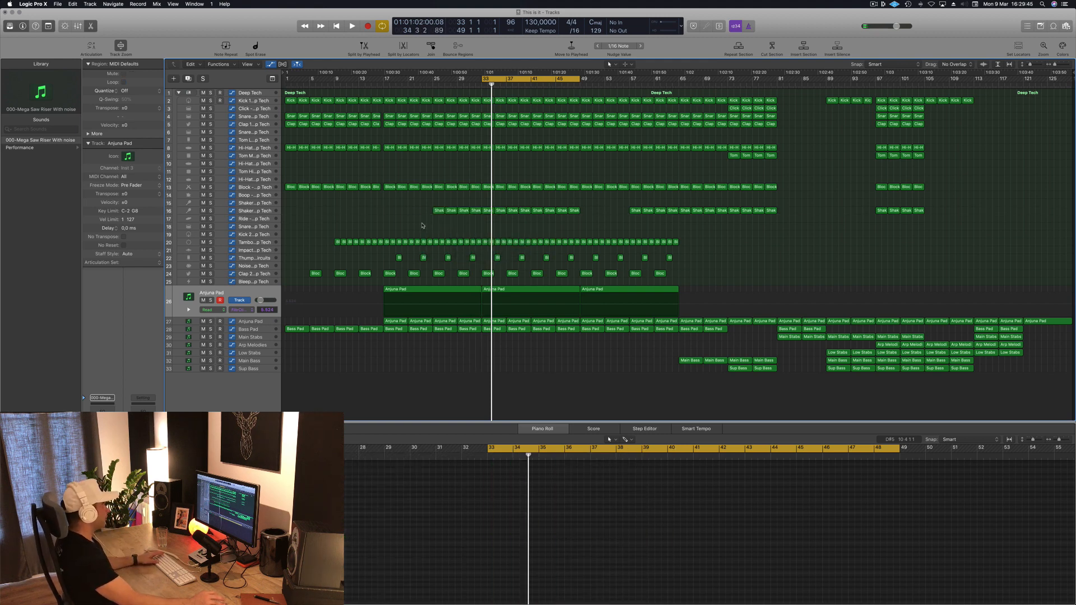
key(space)
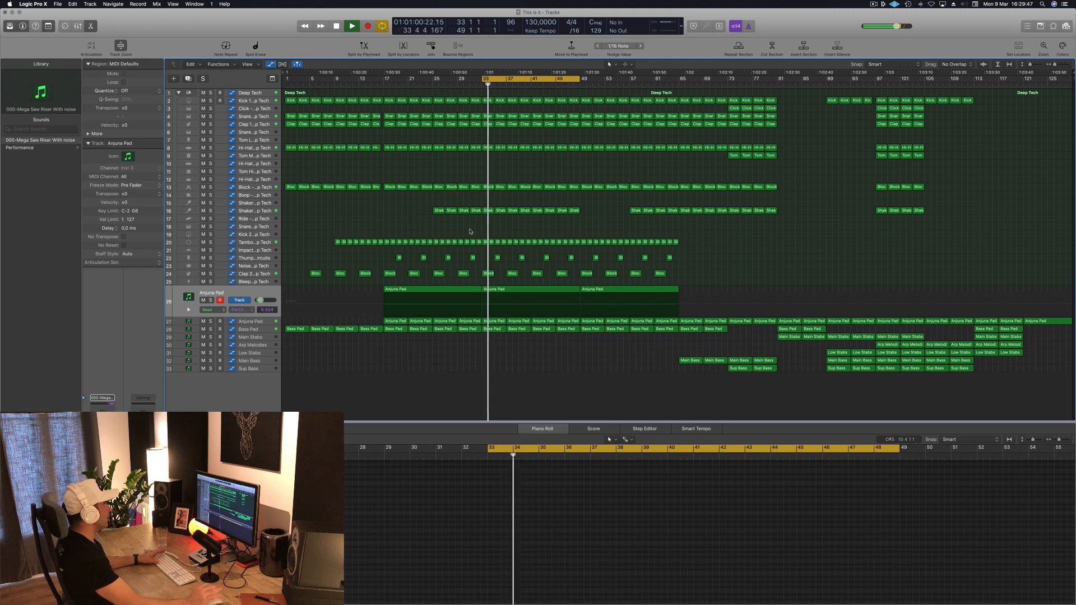
key(space)
key(space)
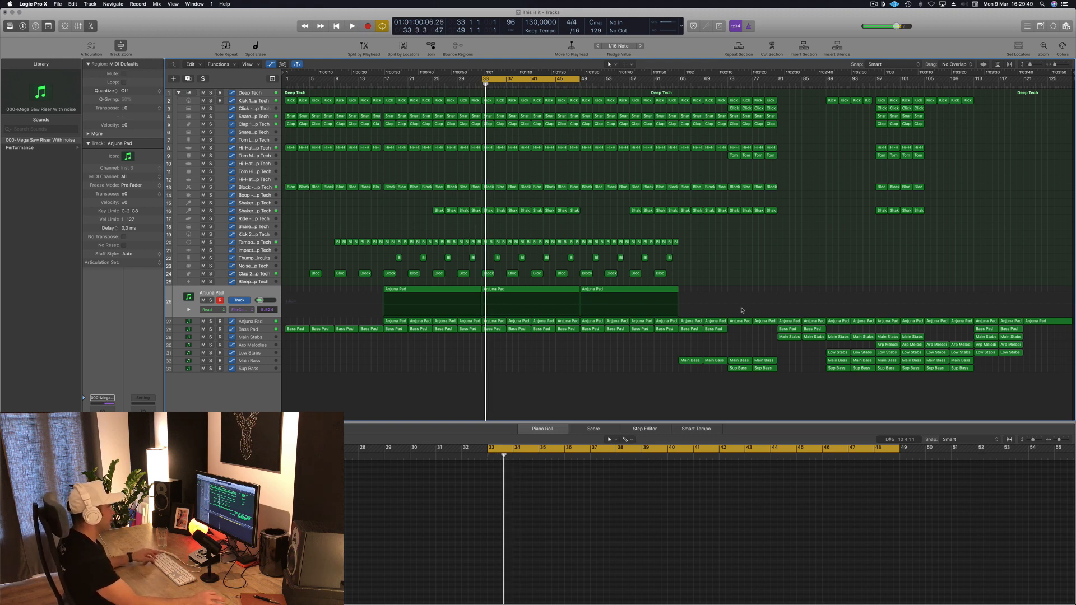
Copy the Main Bass region at bar 65 to bar 33 on the same track and play it
click(689, 361)
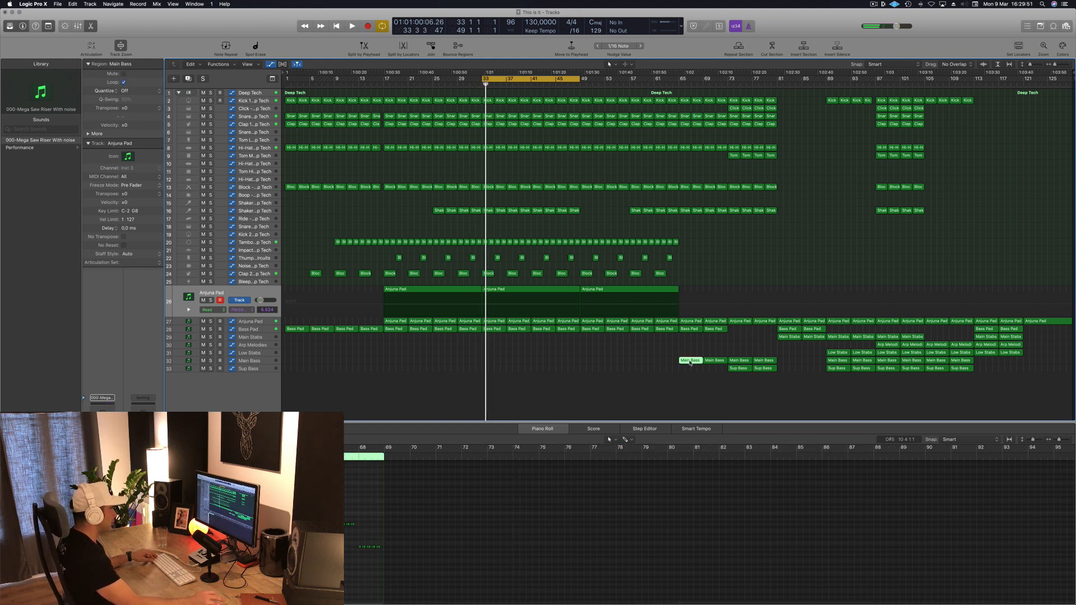
drag(690, 362, 493, 360)
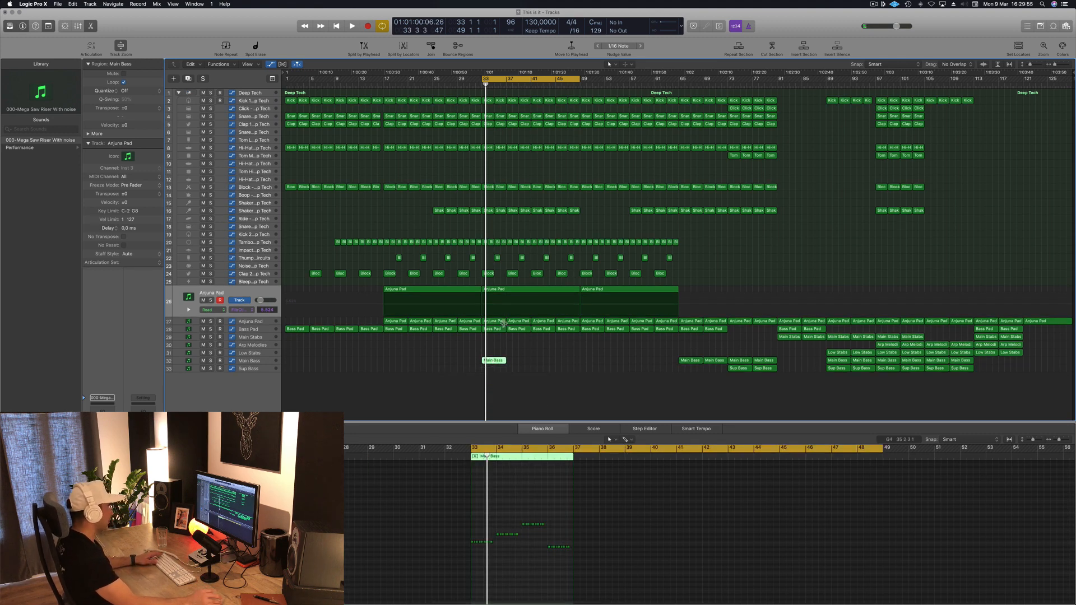
key(space)
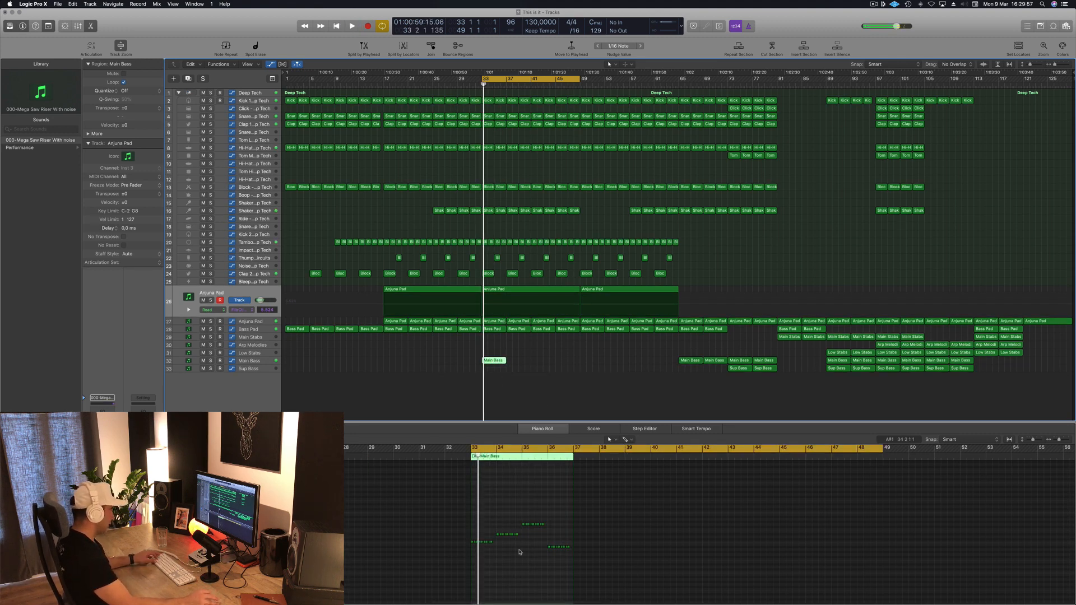
Replace the Main Bass region's notes after bar 33 with copies of its first bar's C2 pattern through bar 36 and play
scroll(520, 553, up, 5)
drag(554, 517, 882, 591)
key(Delete)
drag(616, 525, 558, 543)
mouse_move(681, 532)
mouse_down()
mouse_move(423, 562)
mouse_move(664, 544)
mouse_up()
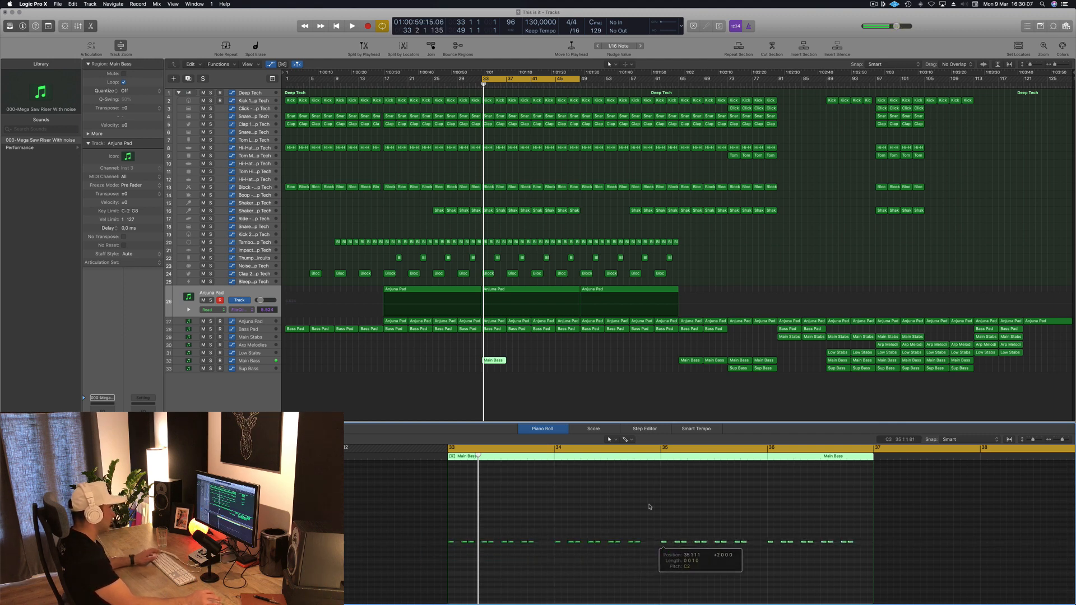
drag(650, 507, 650, 506)
key(space)
Delete the Filter Cutoff automation on the Main Bass track and play from bar 33
click(260, 361)
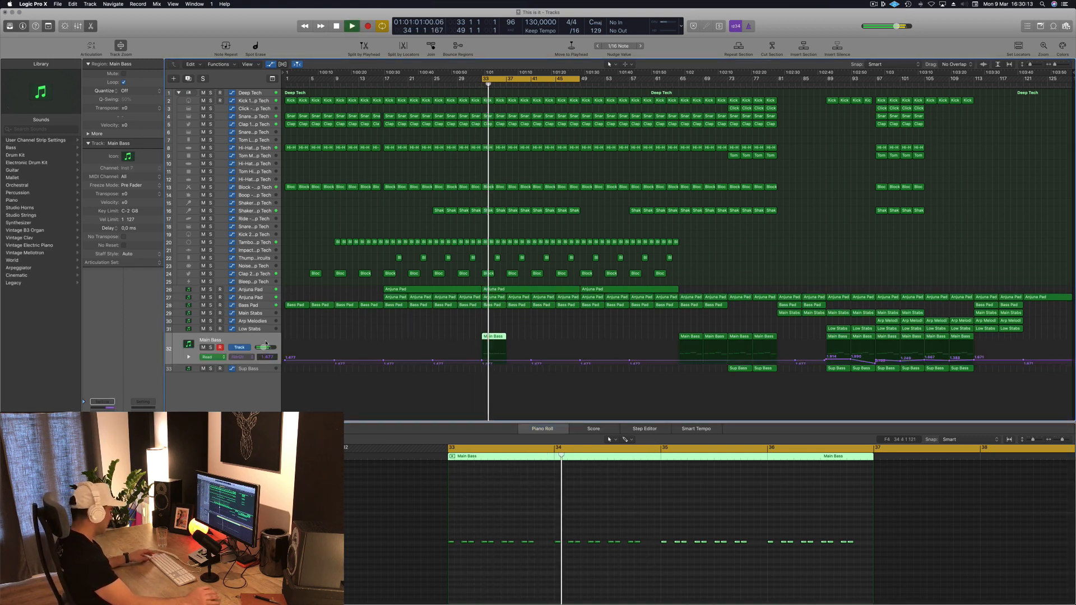
key(ctrl+super+BackSpace)
key(space)
key(space)
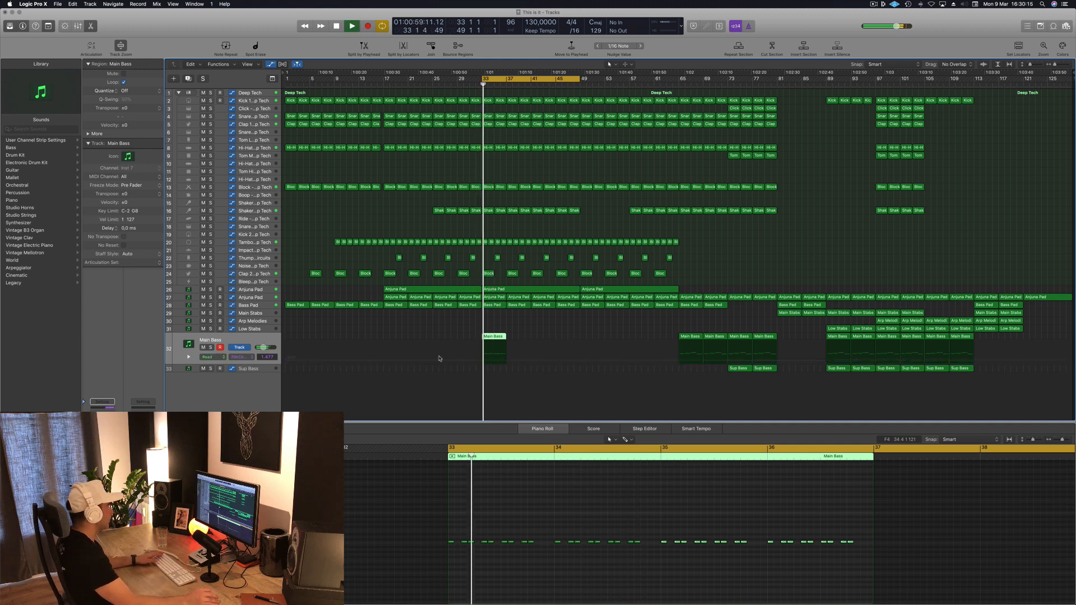
key(space)
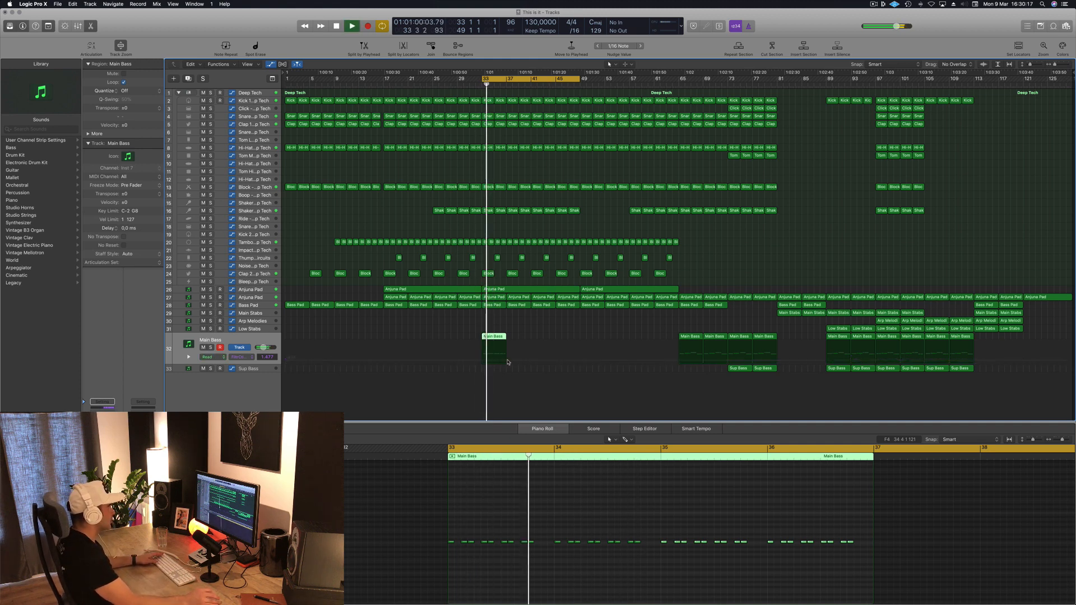
Draw Filter Cutoff automation under the first Main Bass region, dipping to 0.714 at bar 33 and rising to 1.477 at bar 37
click(508, 363)
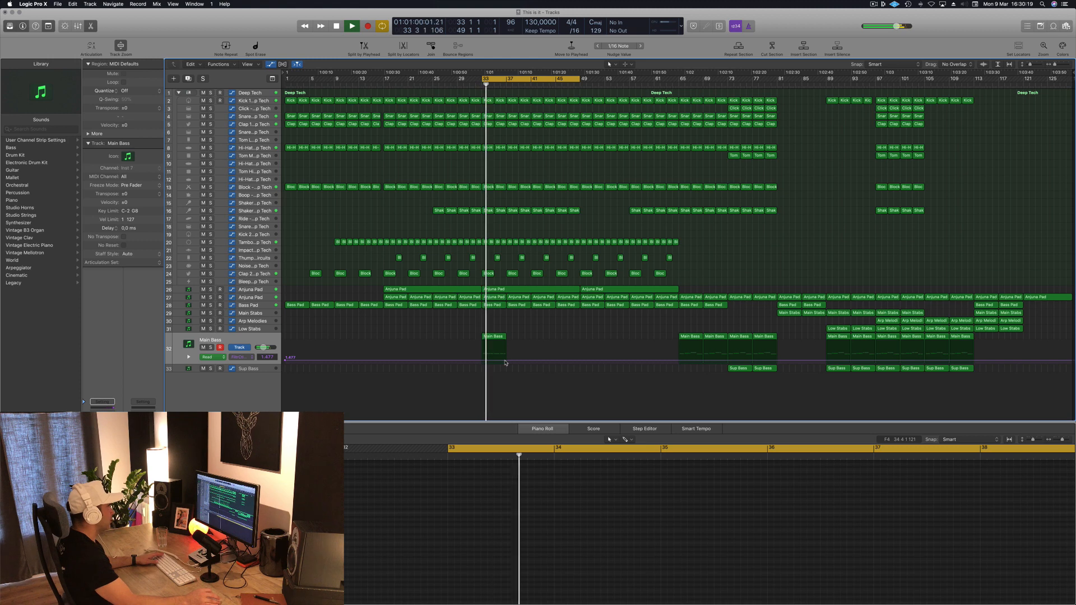
click(505, 361)
key(space)
click(472, 361)
key(space)
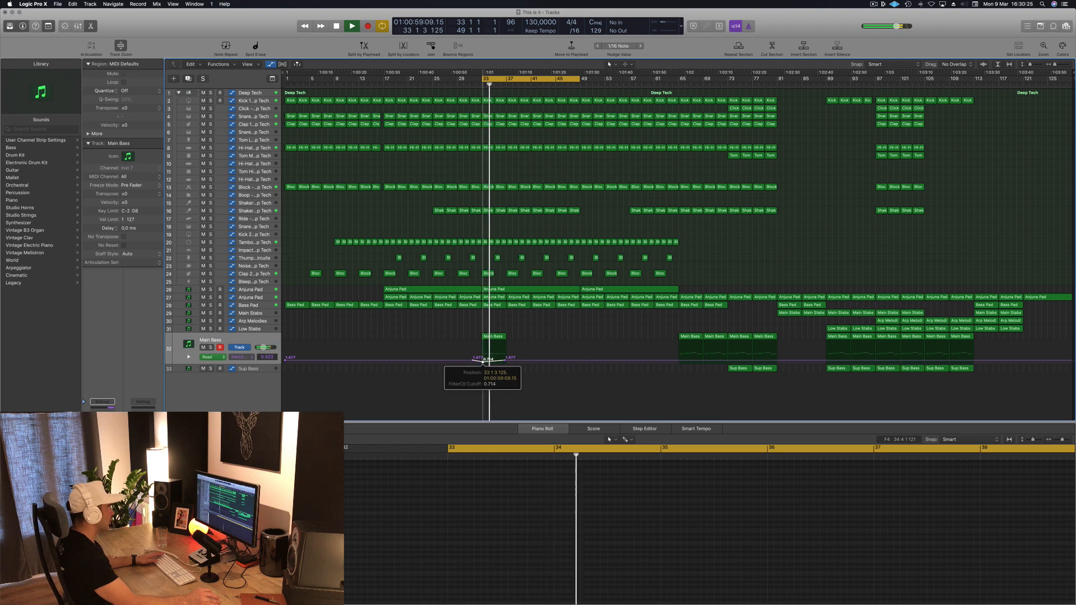
Copy the last note of bar 33 in the Main Bass region into the gap before bar 34 and play it
click(494, 337)
key(space)
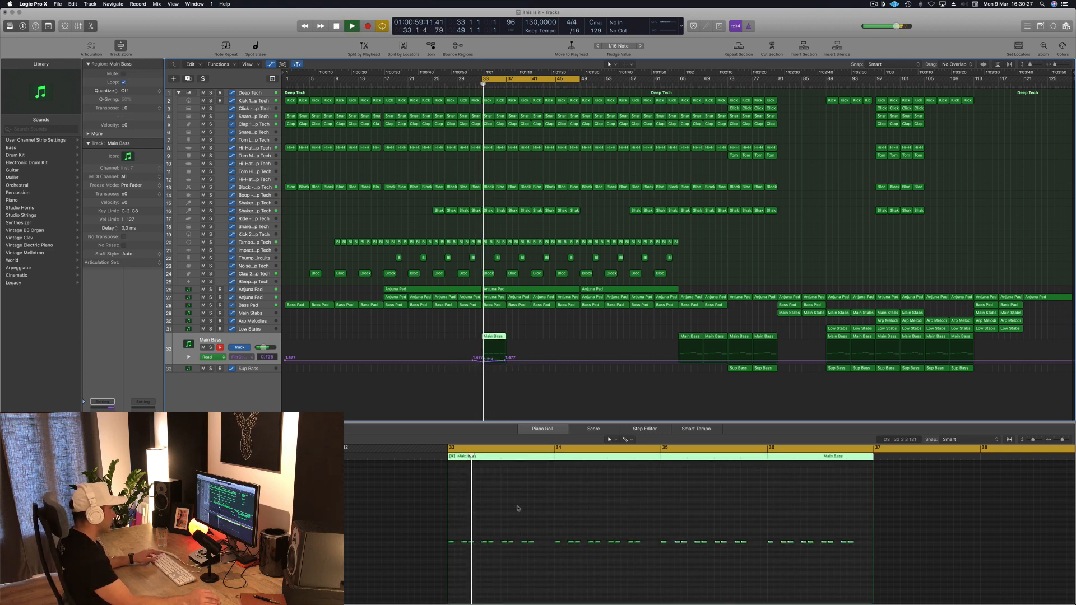
click(548, 509)
key(super+Right)
key(super+Right)
key(super+Right)
key(super+Right)
key(super+Right)
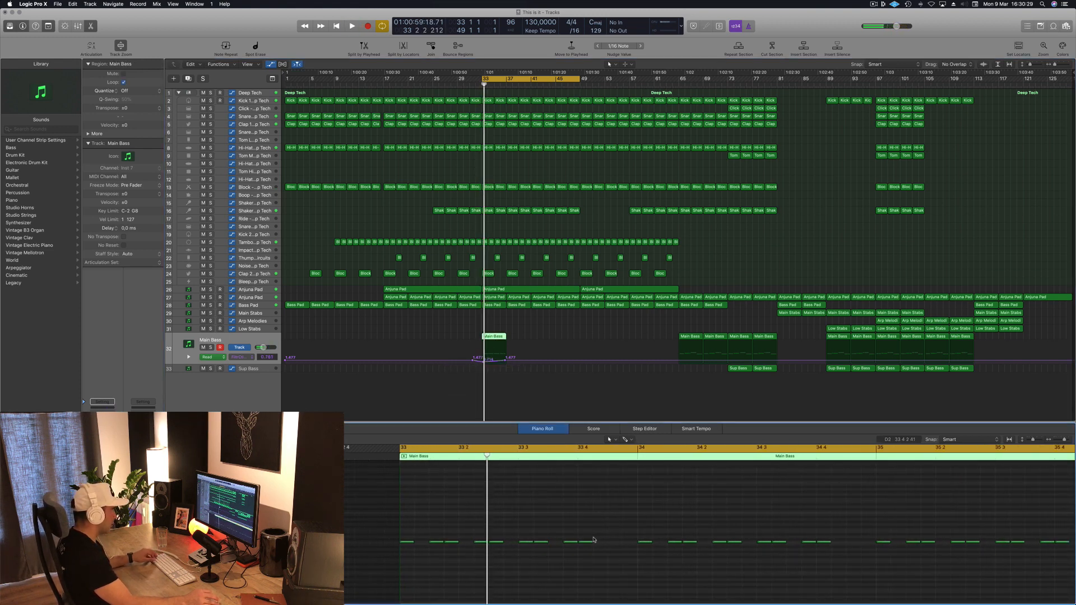
drag(588, 543, 620, 536)
key(space)
key(super+Left)
key(super+Left)
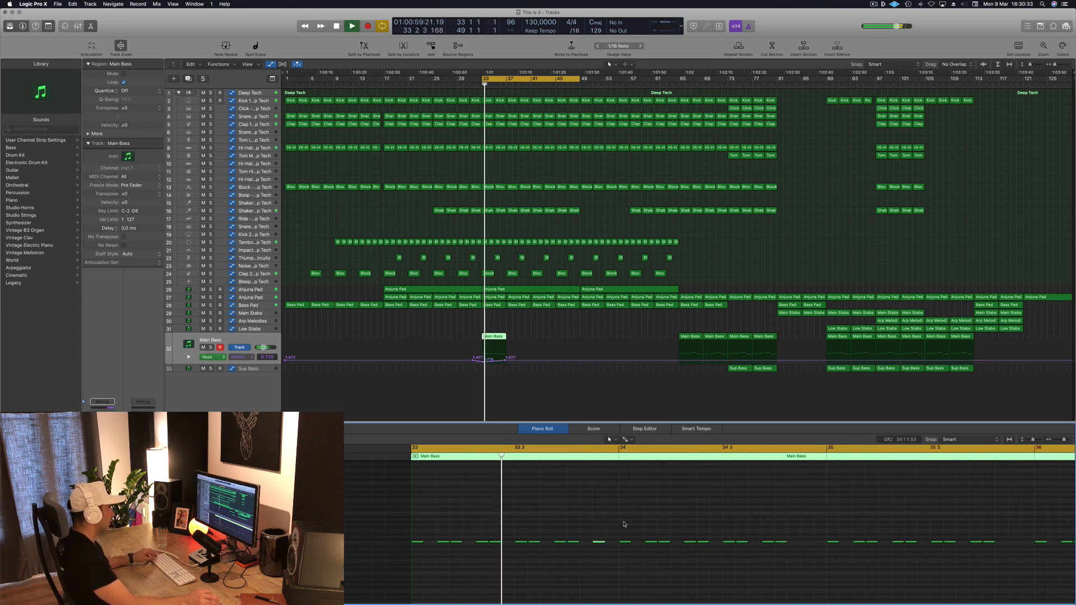
Copy the closing note into the gaps at the ends of bars 34, 35 and 36 of the Main Bass region and play
scroll(586, 514, left, 1)
scroll(692, 518, left, 8)
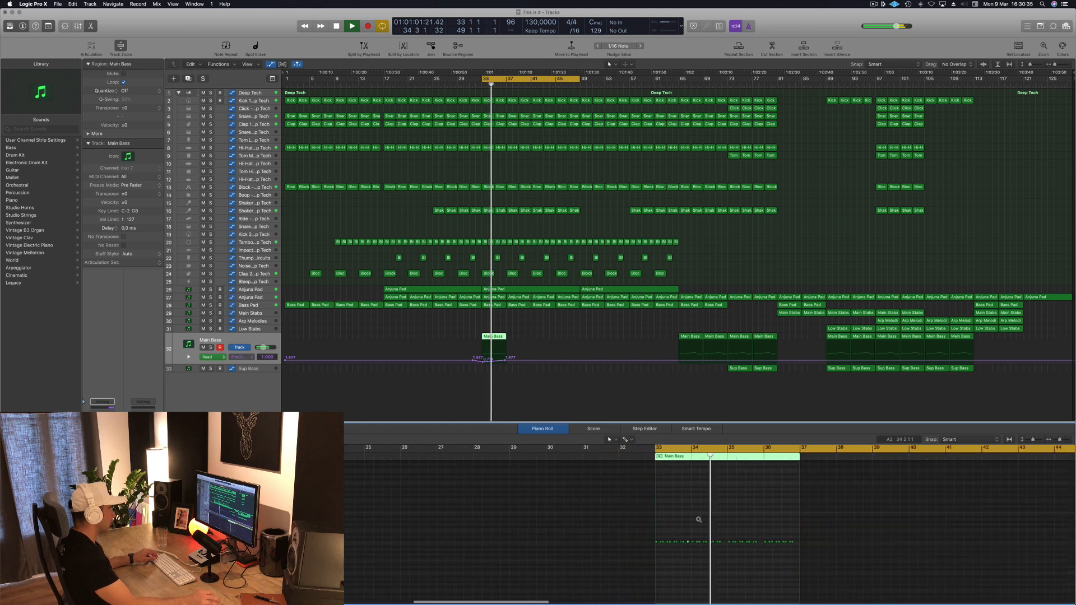
key(space)
scroll(717, 538, right, 8)
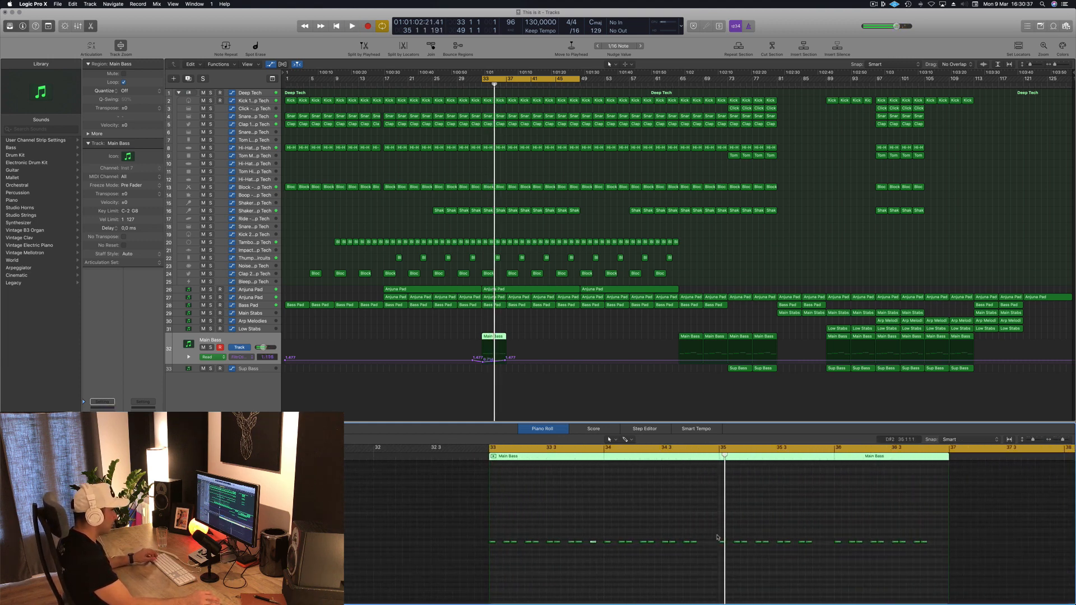
drag(695, 544, 700, 543)
drag(808, 543, 848, 546)
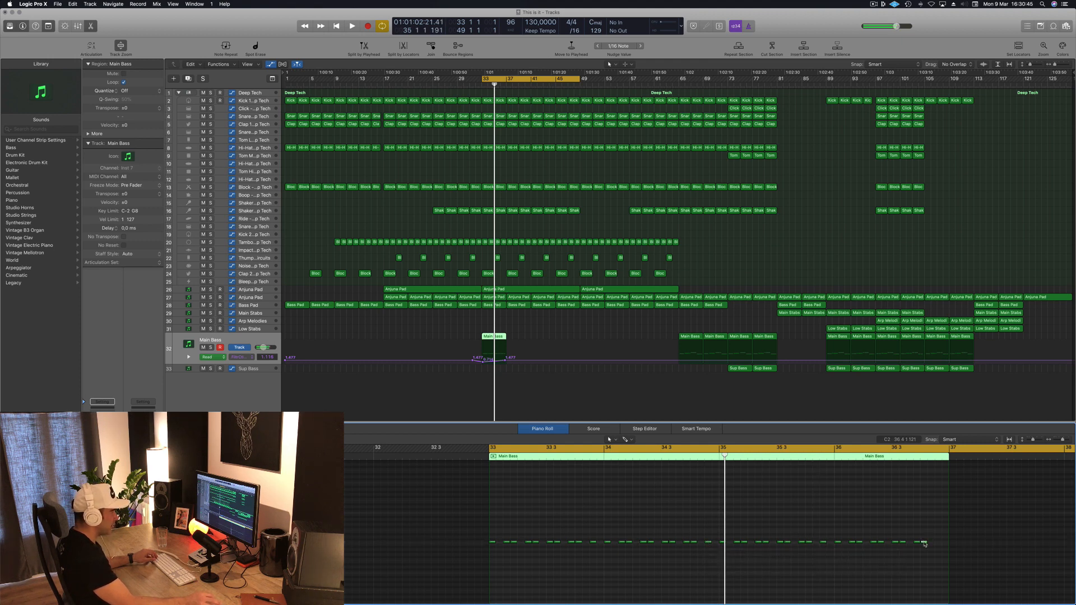
drag(925, 542, 938, 542)
key(space)
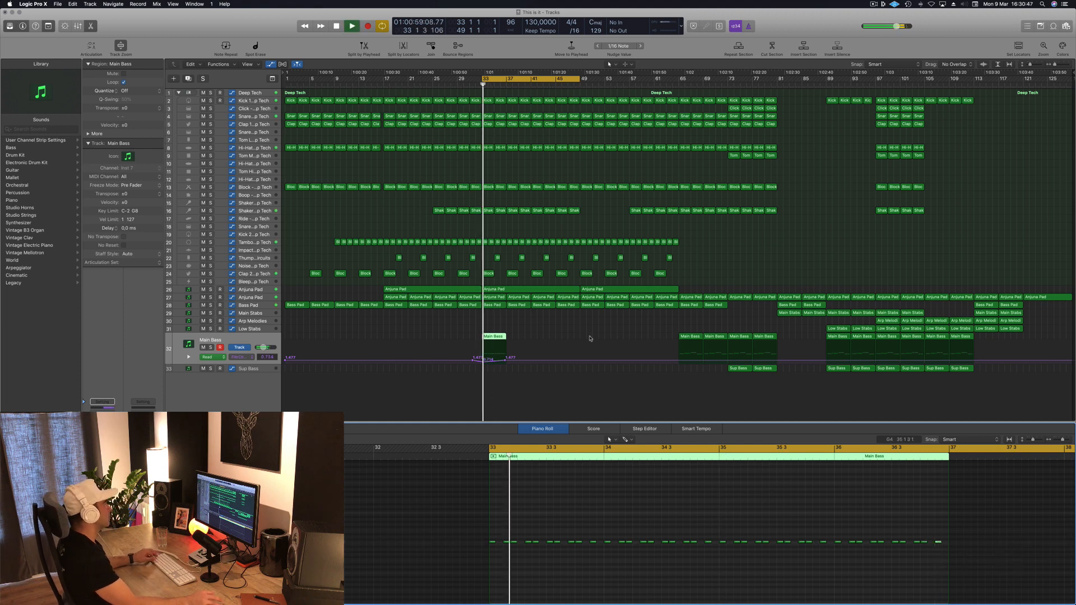
Copy the Main Bass region with its cutoff automation until it fills bars 33 to 49, then clear the selection
drag(496, 338, 542, 341)
shift+click(494, 338)
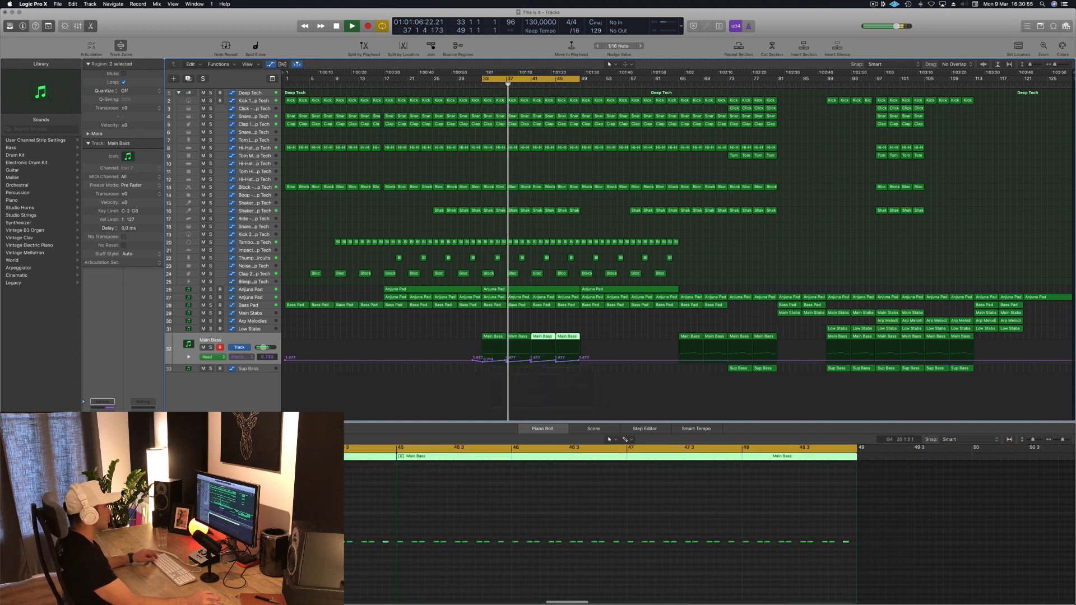
click(458, 325)
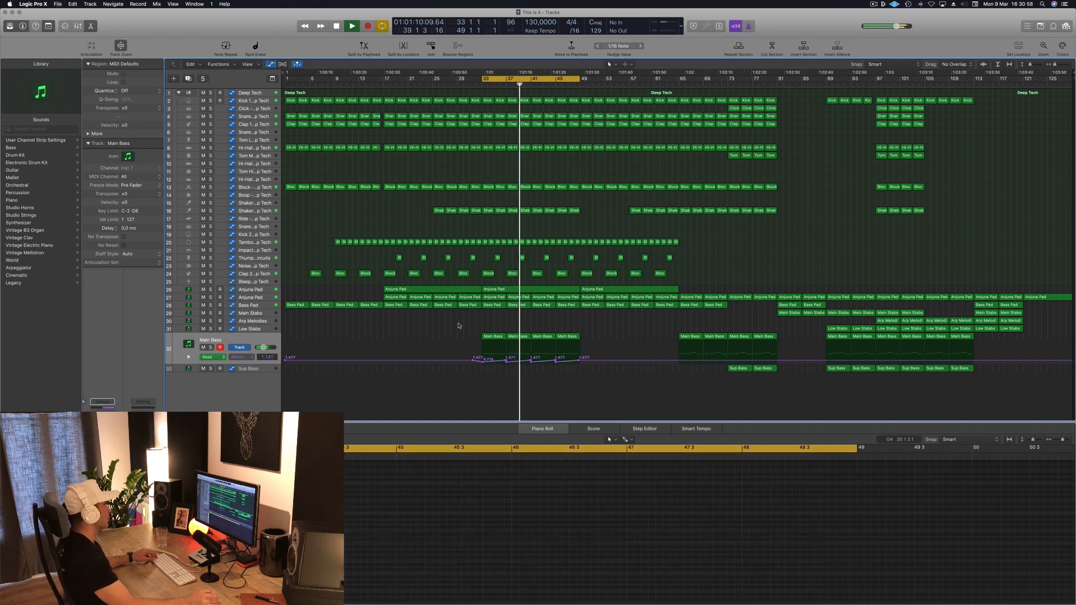
Duplicate the Anjuna Pad riser track with its settings and copy its region at bar 33 onto the new track
click(270, 290)
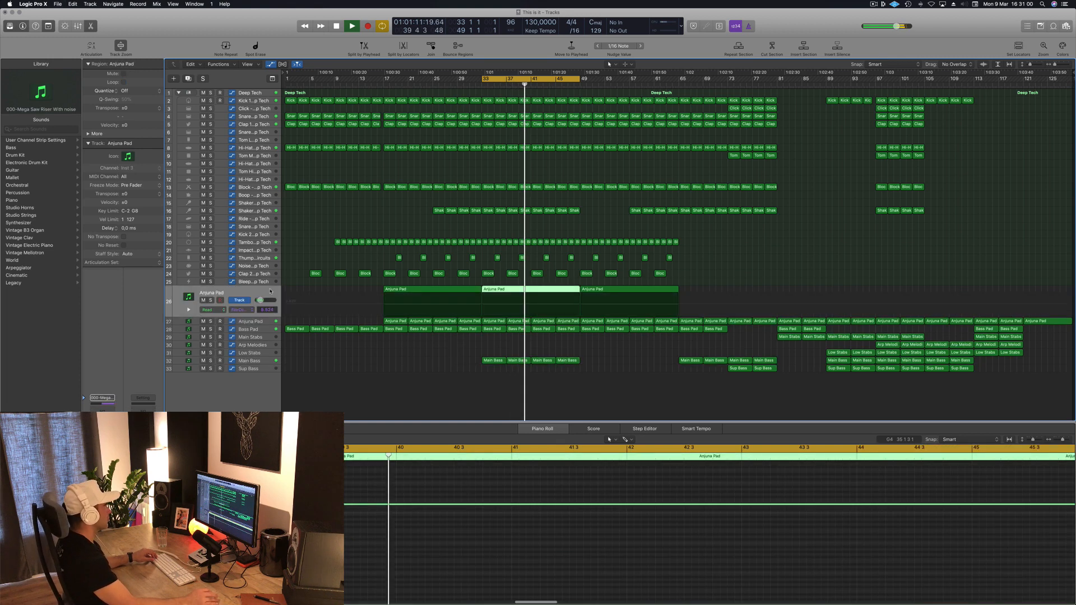
click(189, 79)
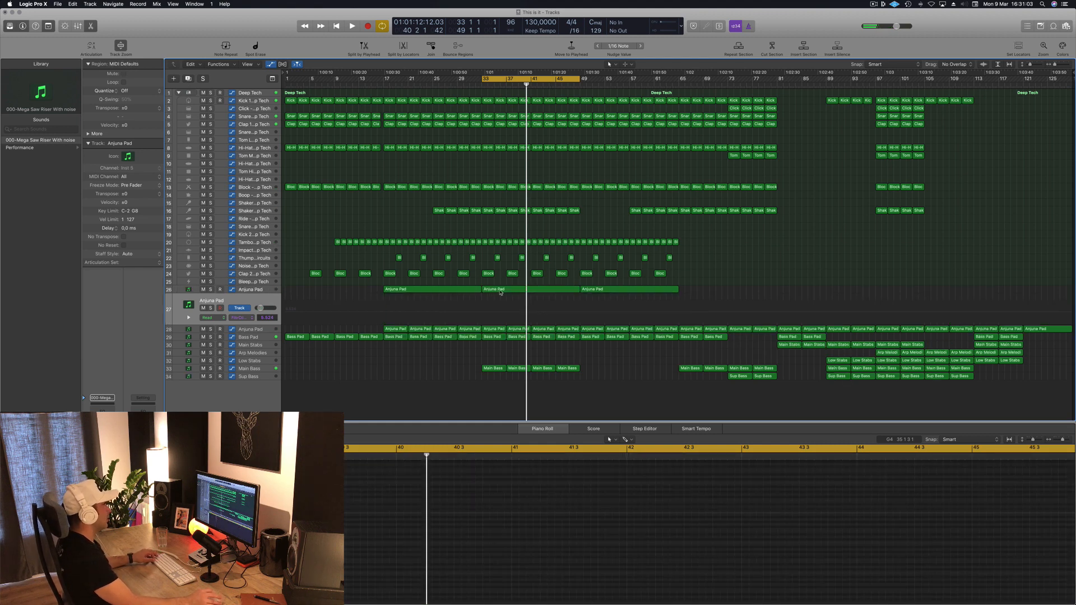
drag(501, 292, 501, 301)
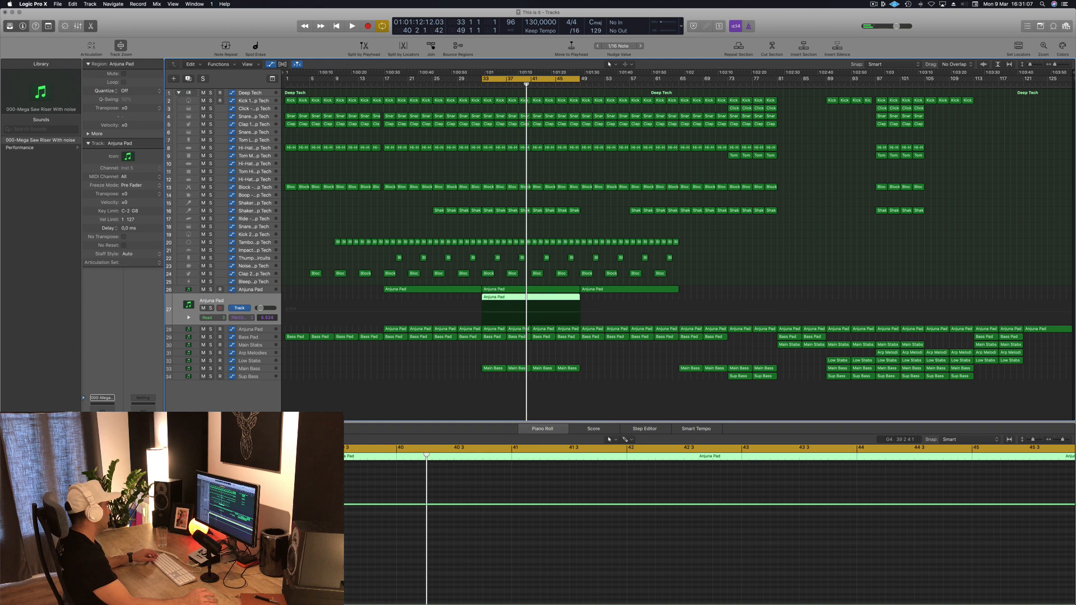
Open Sylenth1 on the duplicated Anjuna Pad track, load the preset Rizer 1 Normal Saw and audition it
key(v)
drag(227, 29, 438, 116)
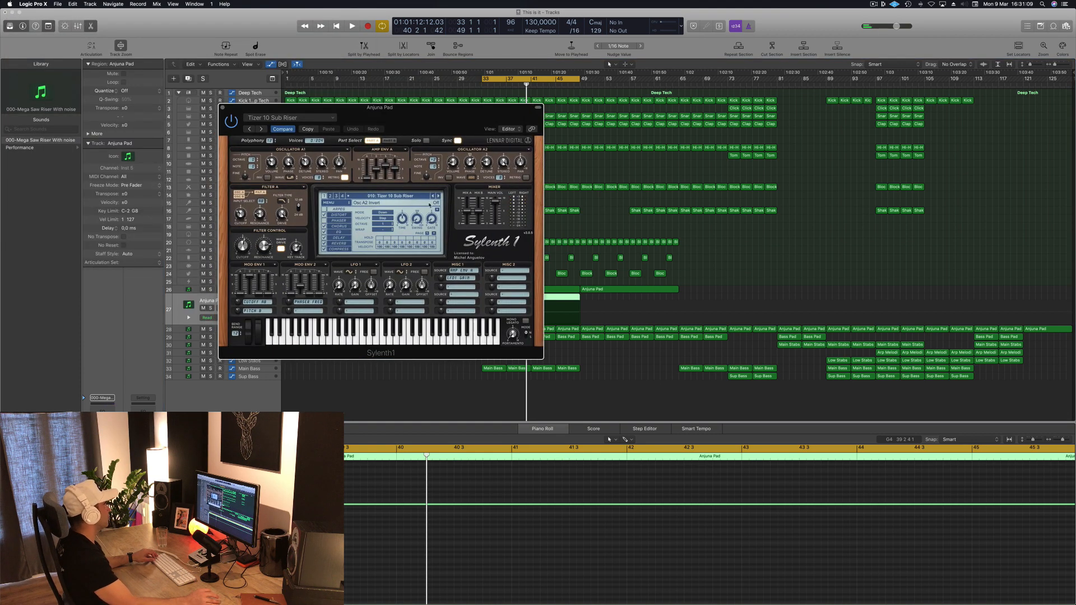
click(394, 198)
click(394, 203)
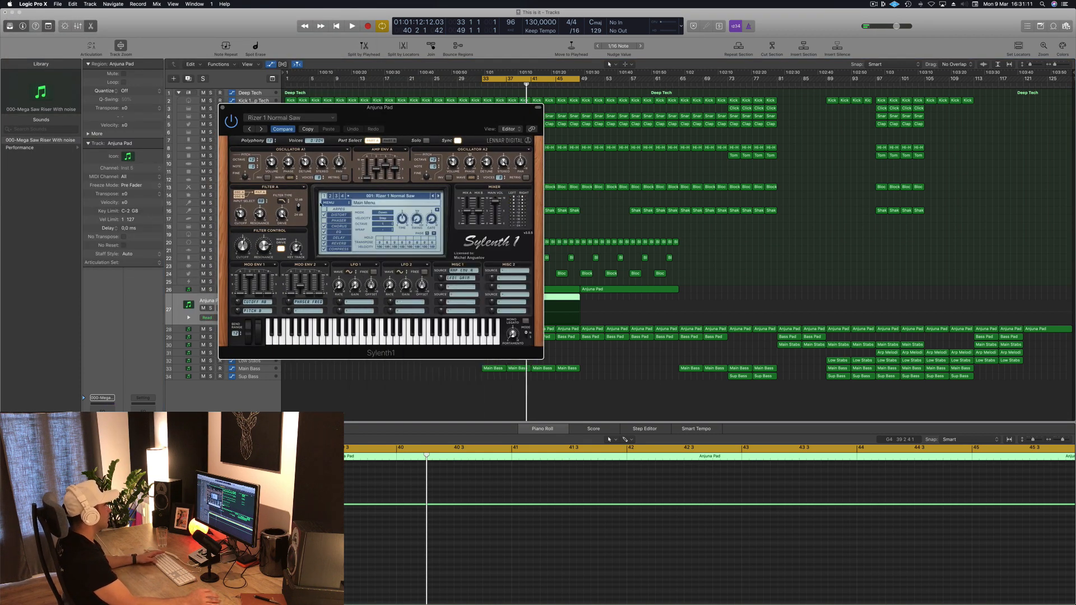
key(space)
drag(424, 121, 699, 153)
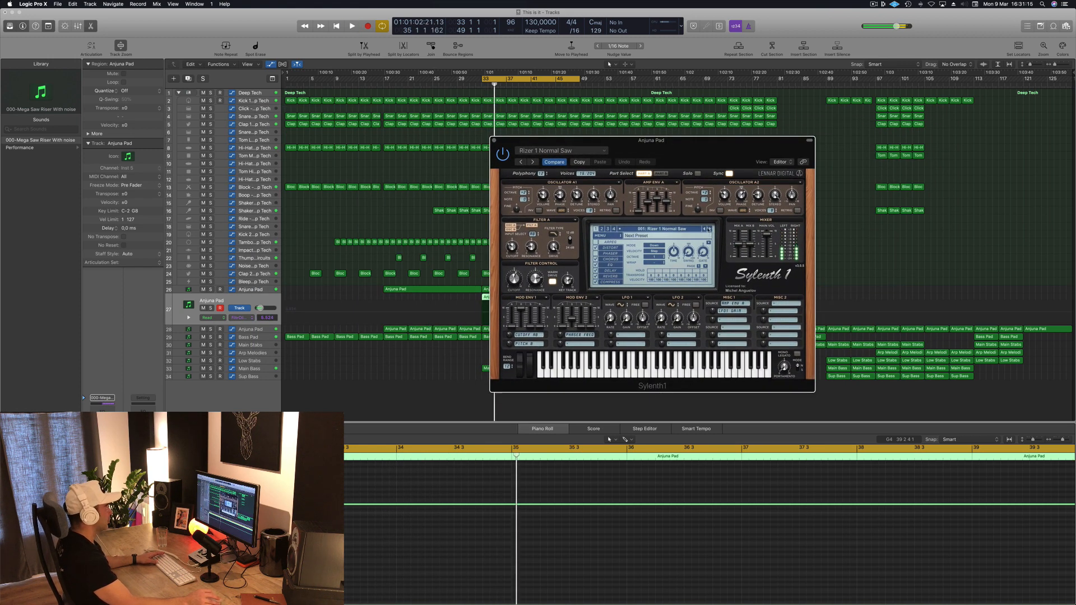
Switch Sylenth1 to preset 002, the Winds riser, audition it, close the plug-in and clear the region selection
key(space)
click(708, 229)
key(space)
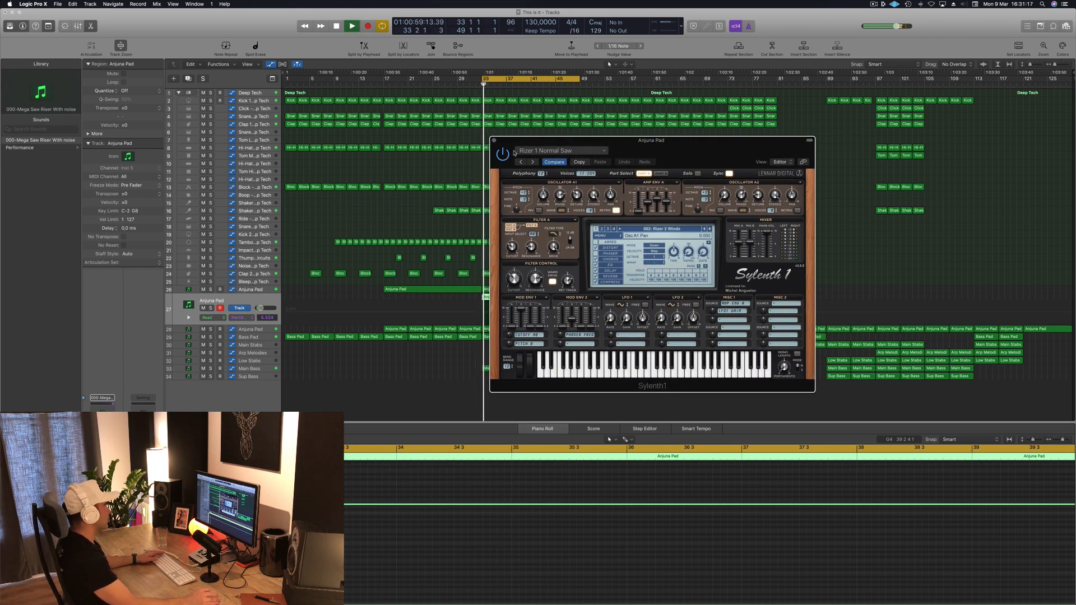
click(493, 142)
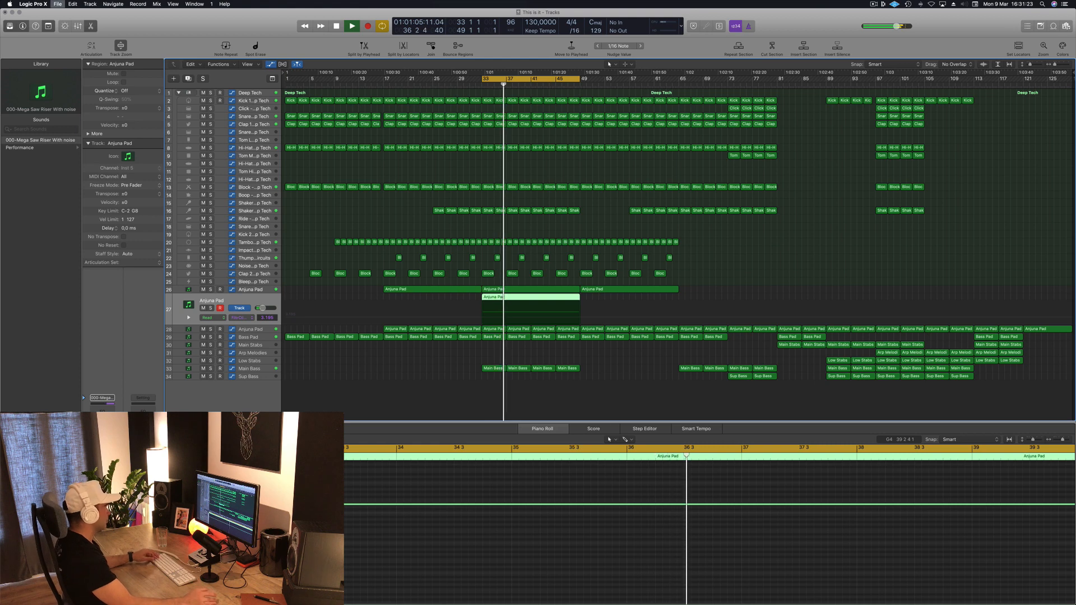
click(448, 398)
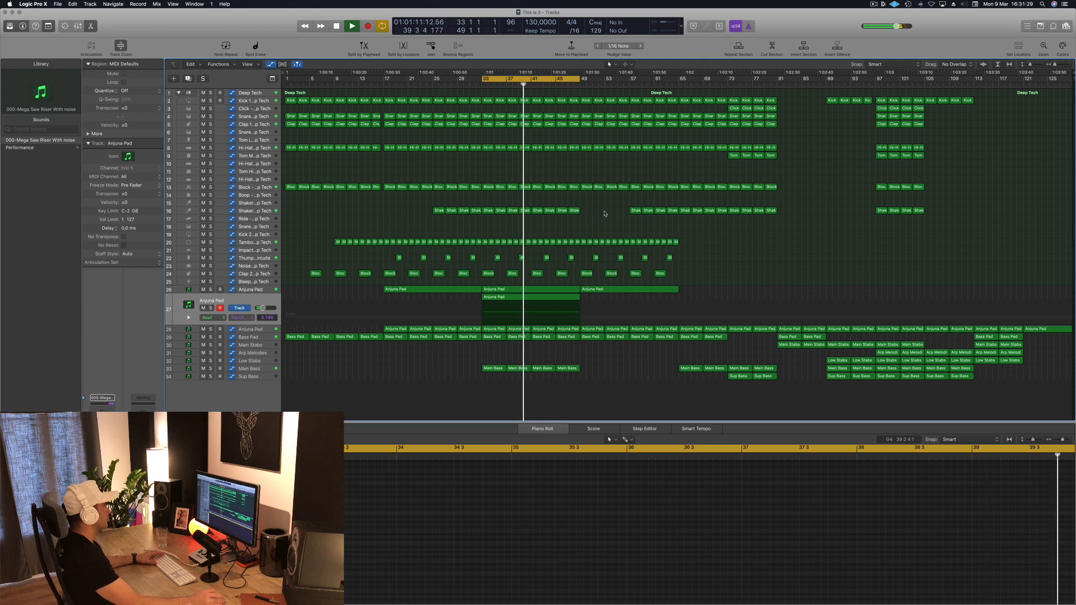
Smooth the Main Bass Filter Cutoff automation by removing the drop at bar 37
click(259, 369)
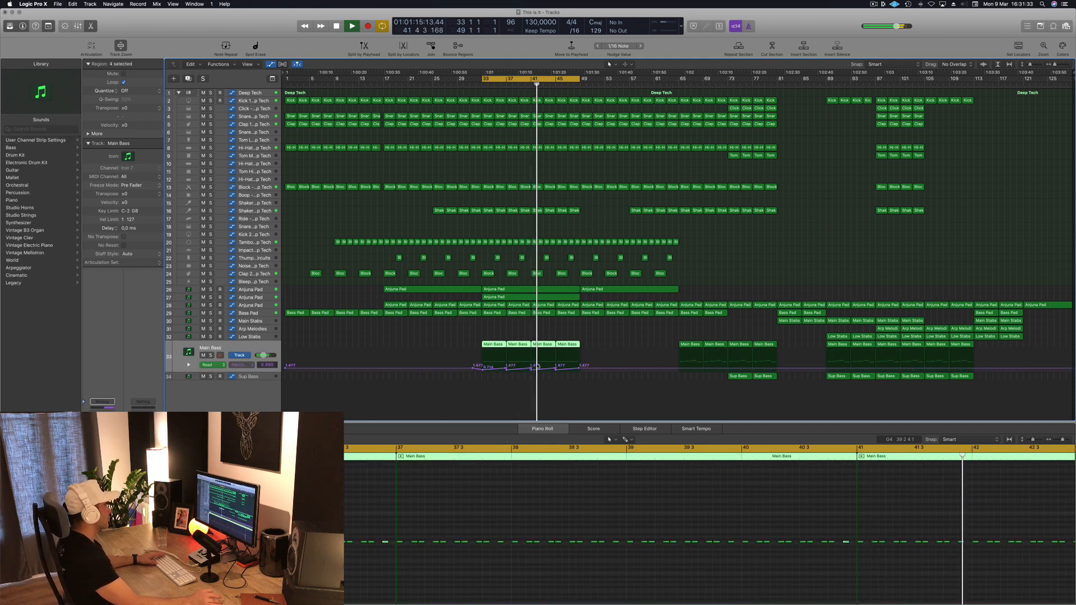
key(super+Down)
key(super+Down)
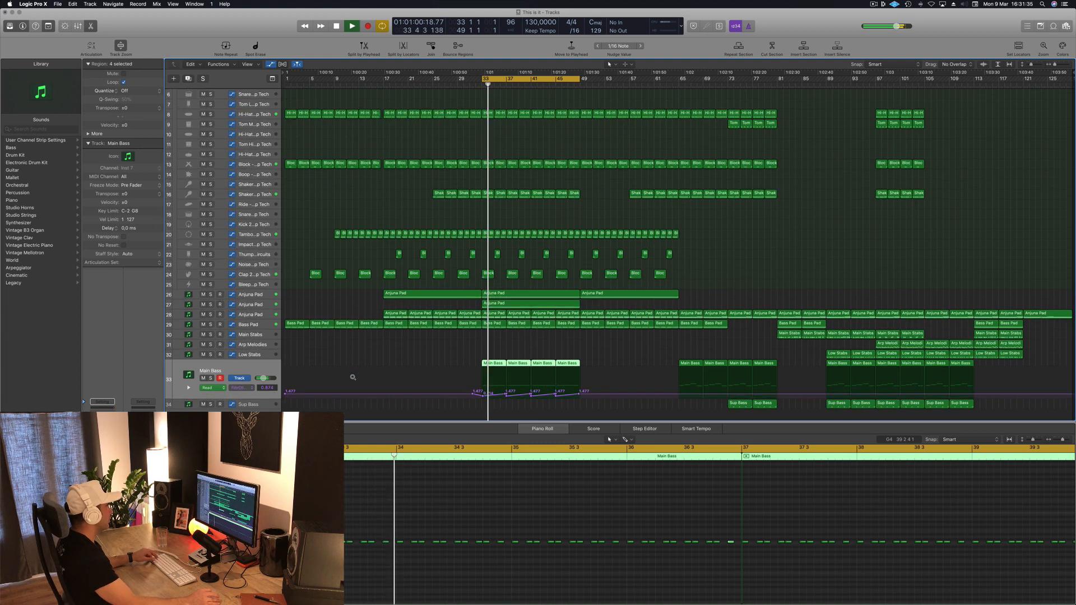
key(super+Right)
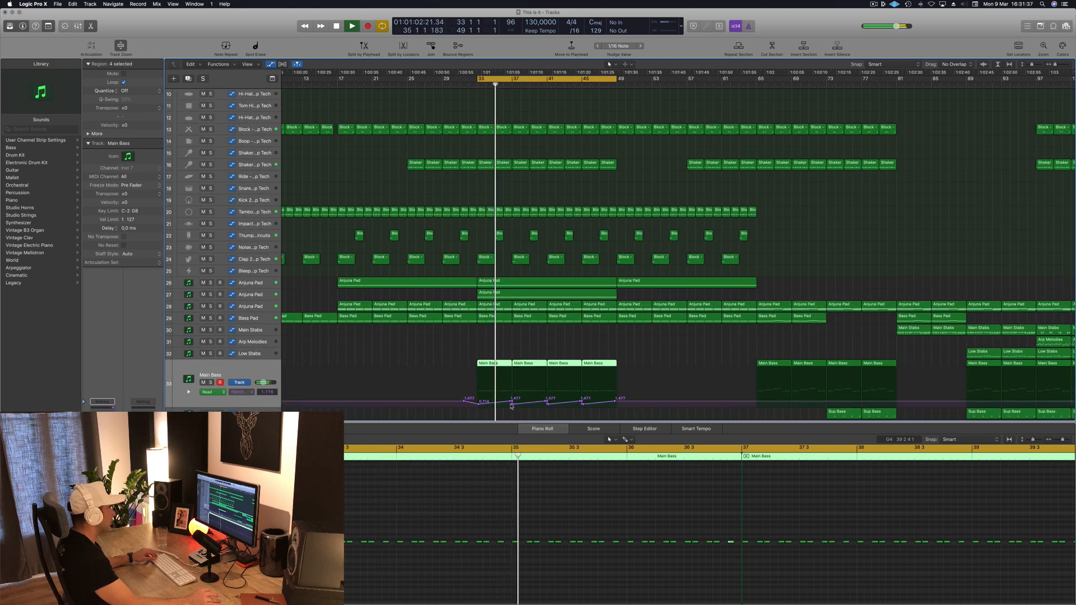
click(511, 407)
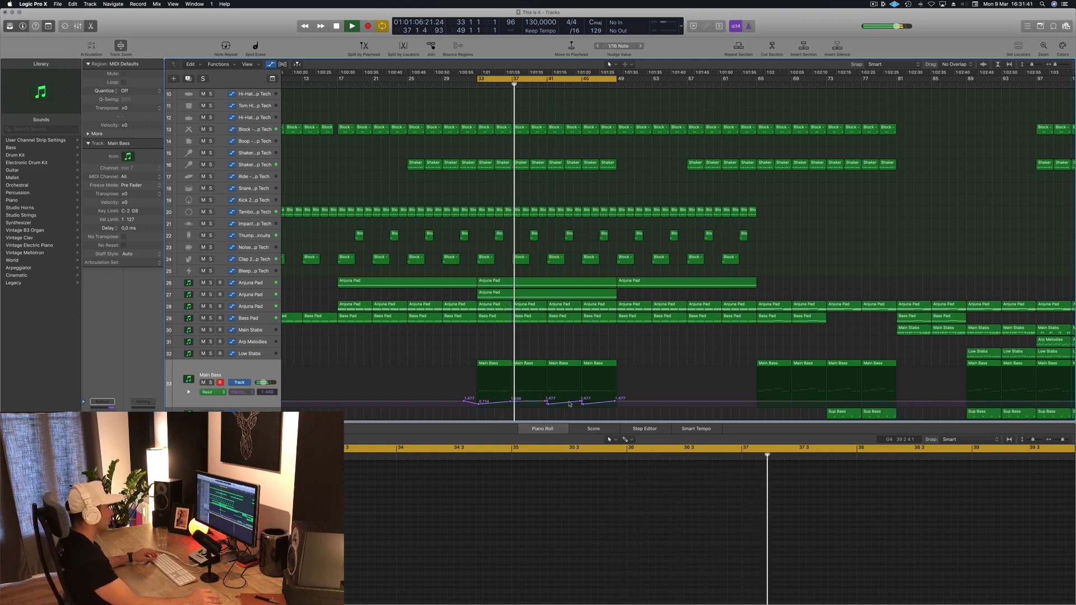
Reshape the Main Bass cutoff automation into long ramps rising from bar 33 to 41 and from bar 41 to 49
mouse_move(569, 404)
mouse_down()
mouse_move(471, 403)
mouse_move(547, 404)
mouse_up()
key(space)
key(space)
key(space)
drag(617, 404, 618, 400)
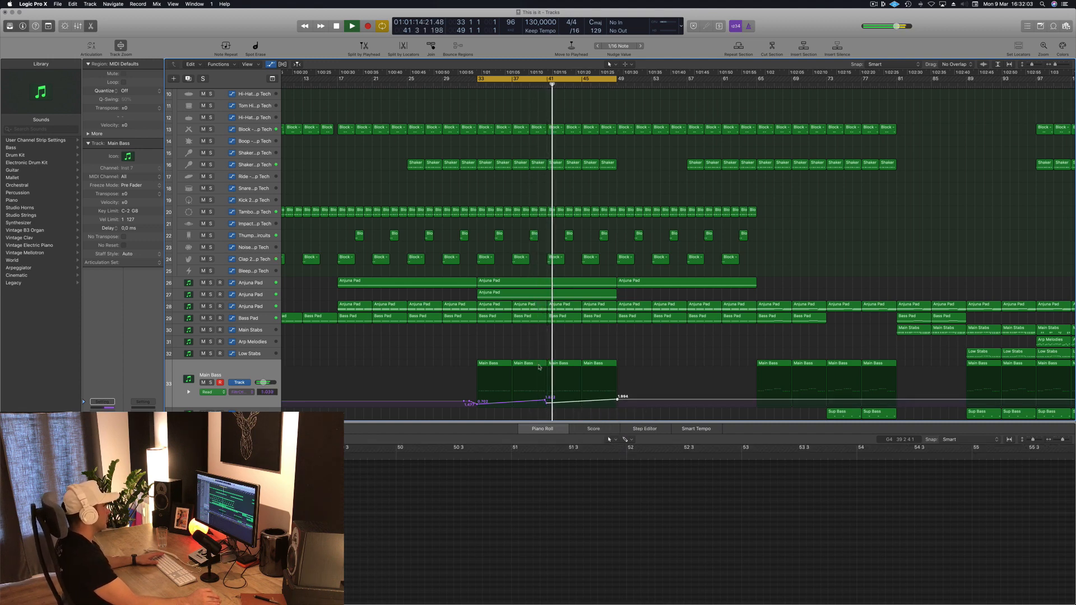
Solo the duplicated Anjuna Pad riser on track 27 to hear it alone, and turn its solo off again
key(super+Left)
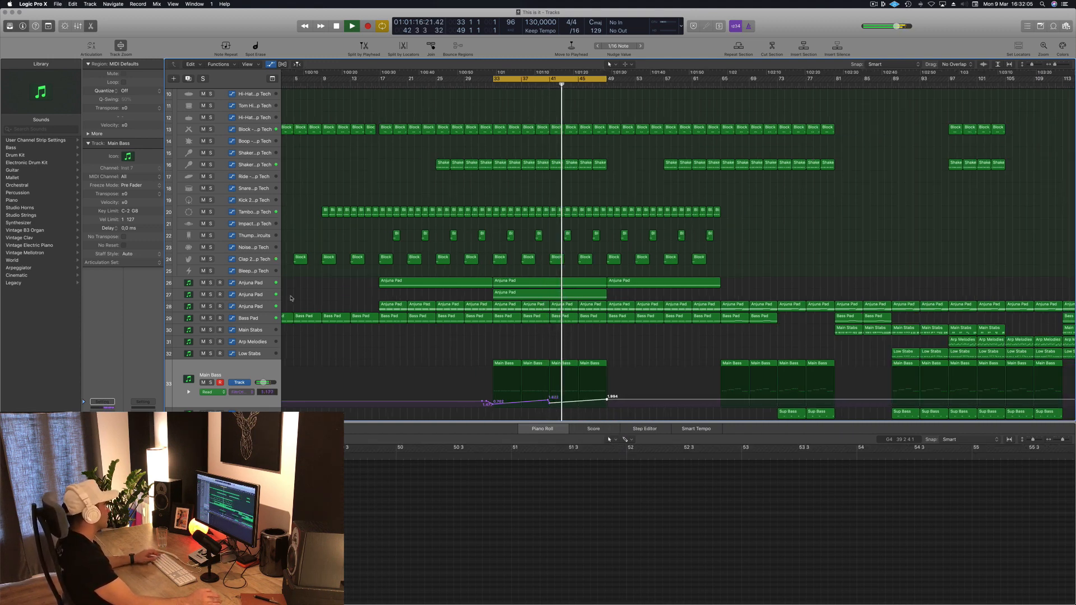
click(266, 295)
click(211, 312)
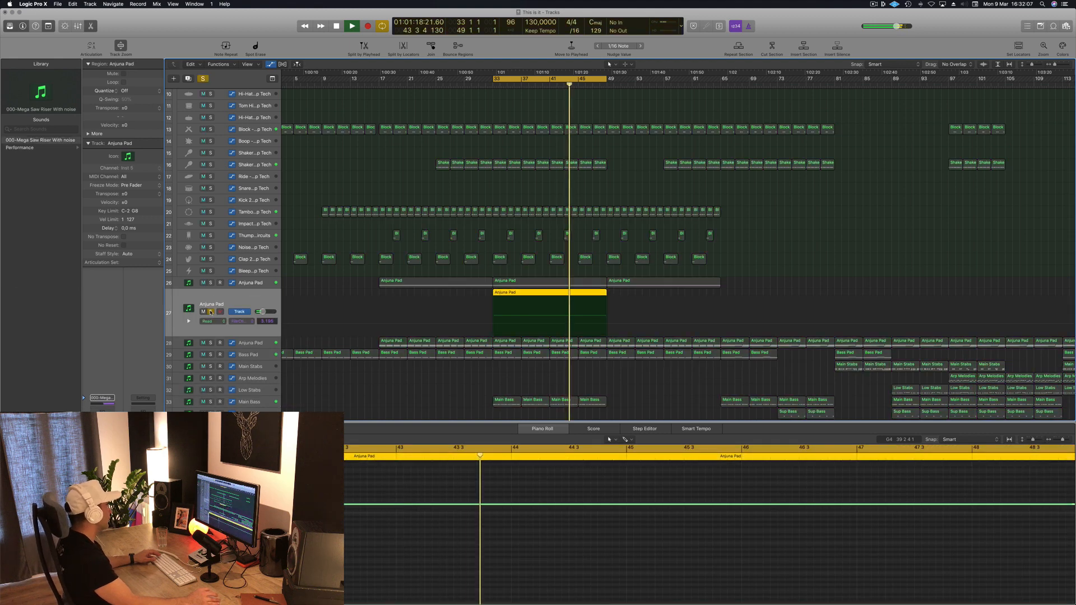
click(210, 311)
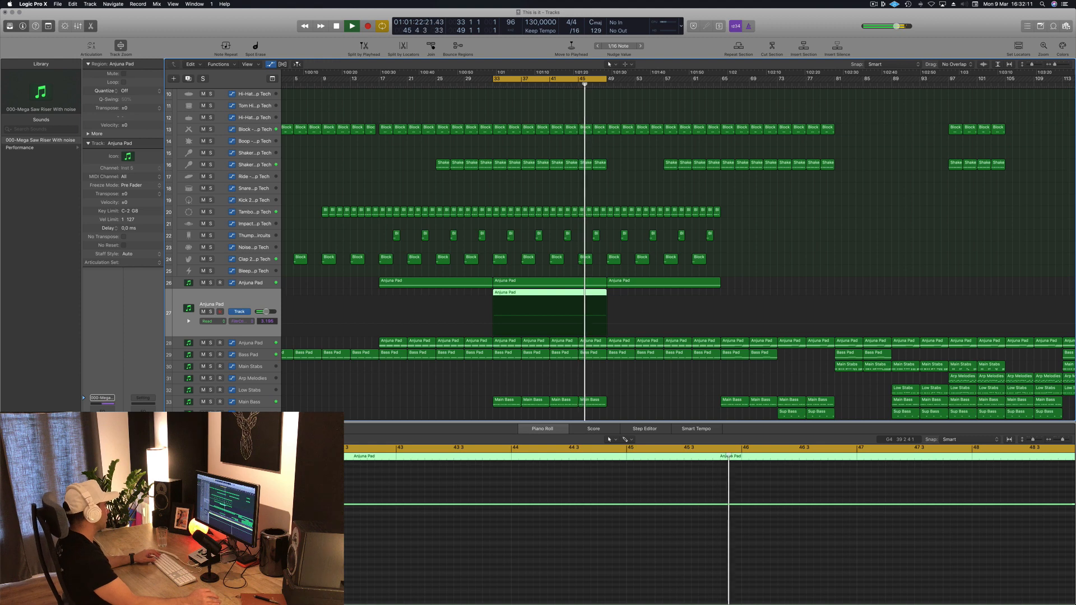
Enable the low-cut filter in the Channel EQ of the duplicated Anjuna Pad track, set it to 440 Hz and close the EQ
click(105, 412)
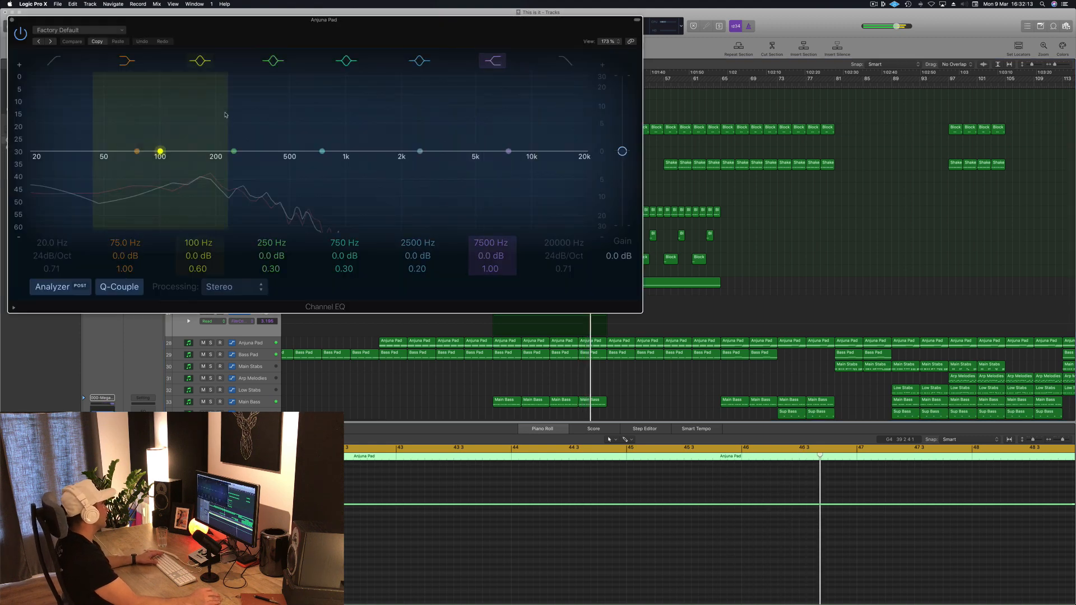
click(54, 60)
drag(55, 140, 279, 141)
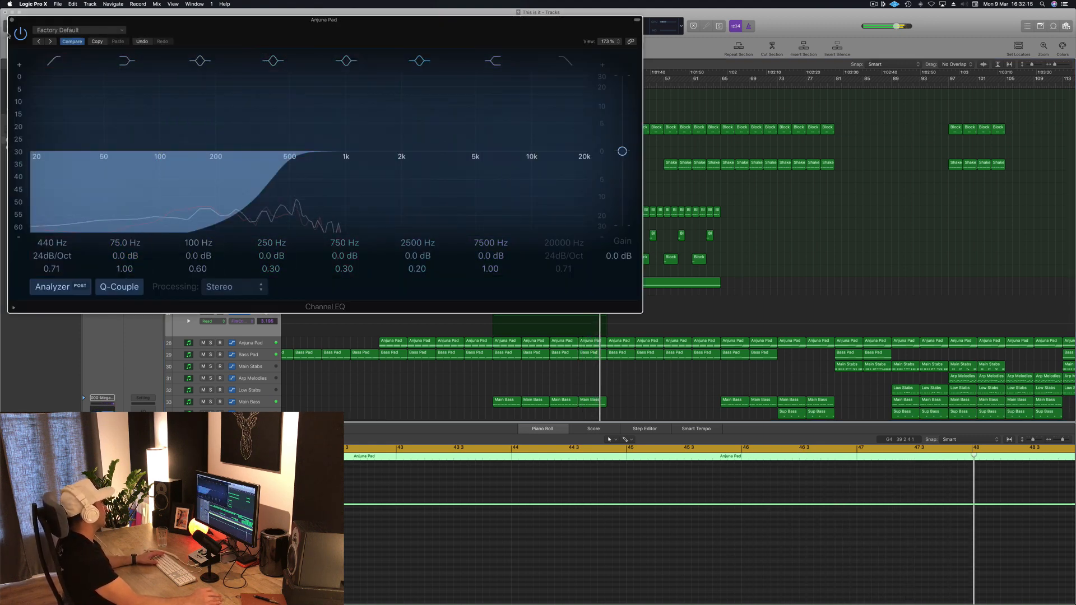
click(11, 20)
scroll(835, 212, left, 3)
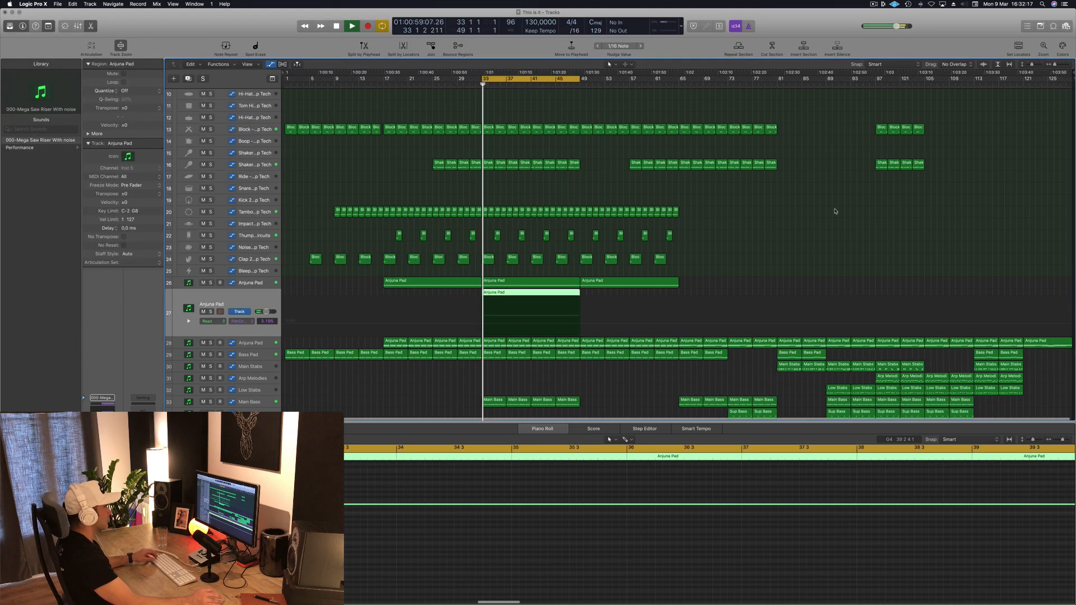
Copy the last Shaker 2 region before bar 49 onto the Snare 3 track at the same position
click(613, 191)
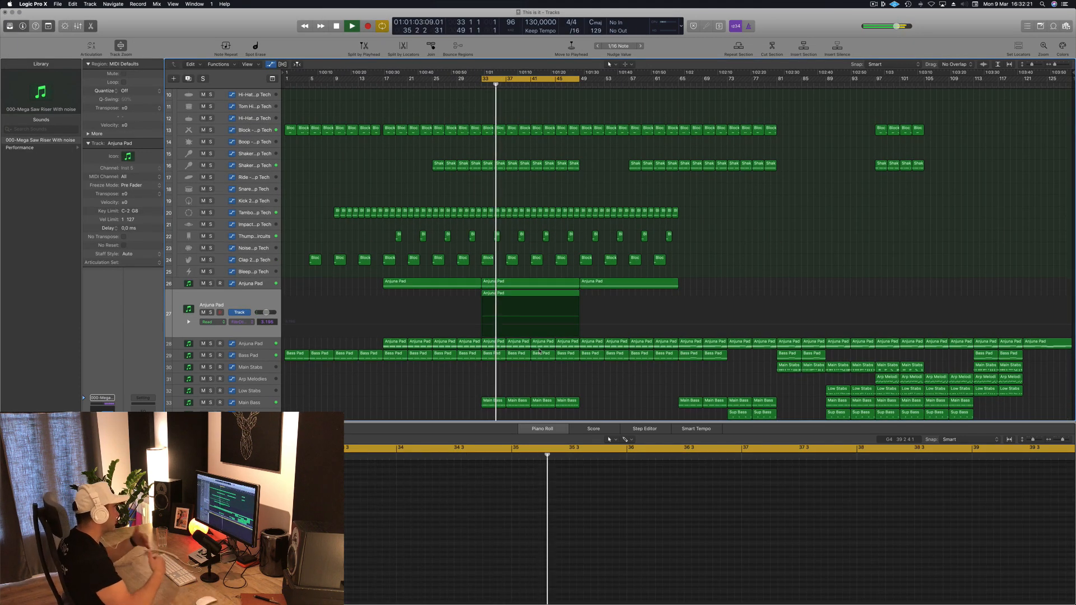
scroll(549, 365, up, 1)
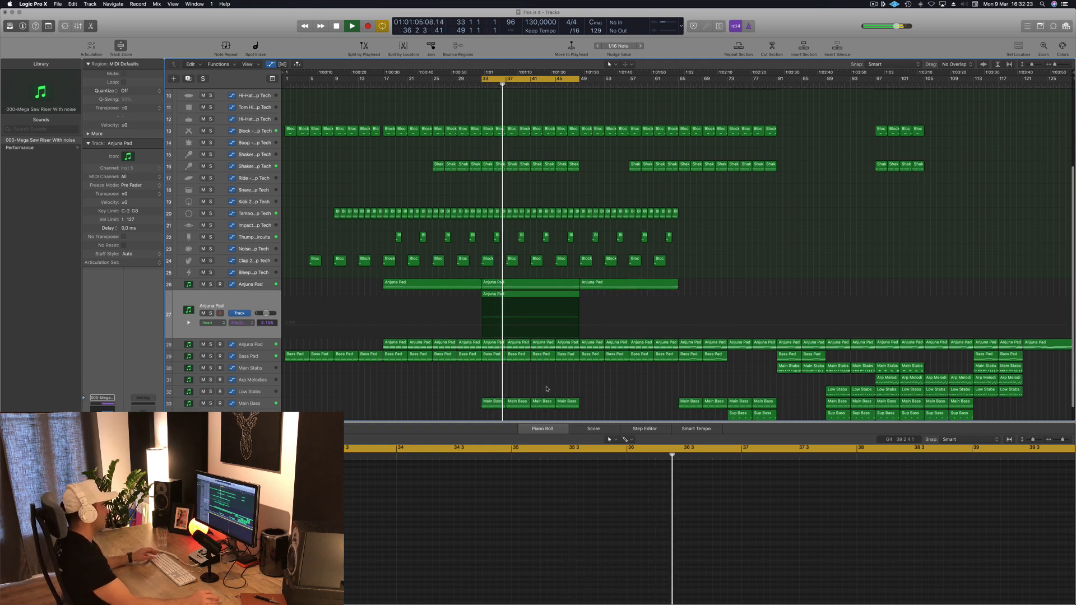
scroll(557, 376, up, 3)
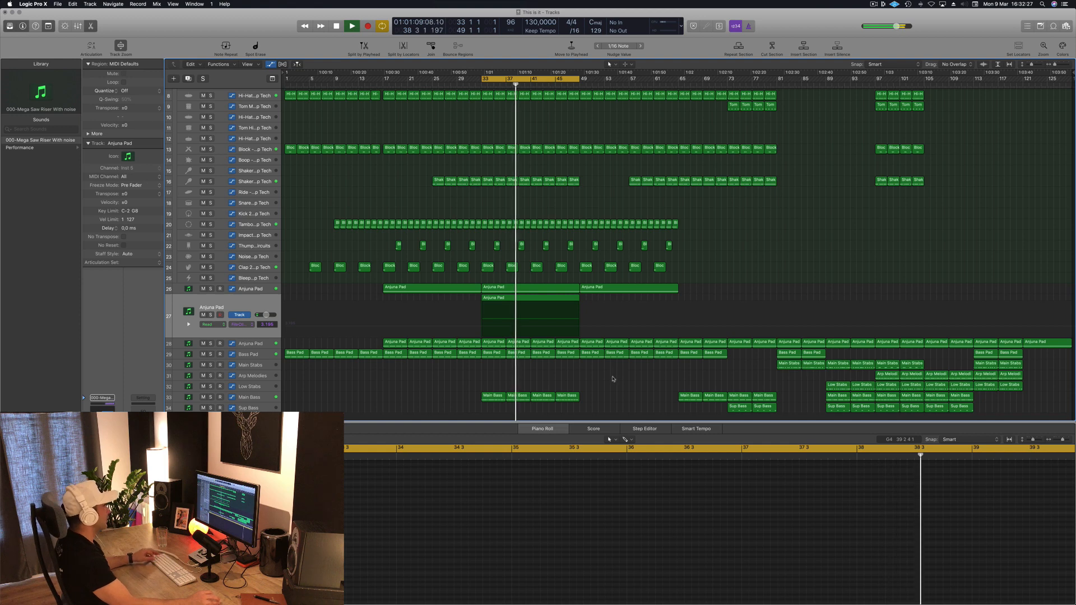
scroll(614, 376, down, 2)
scroll(617, 373, down, 5)
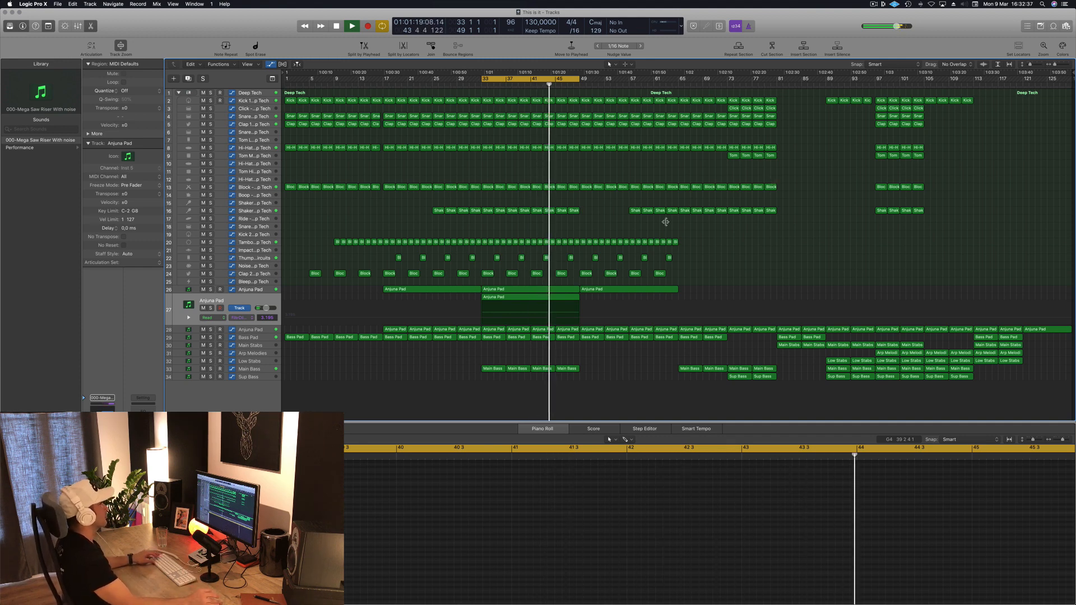
click(574, 212)
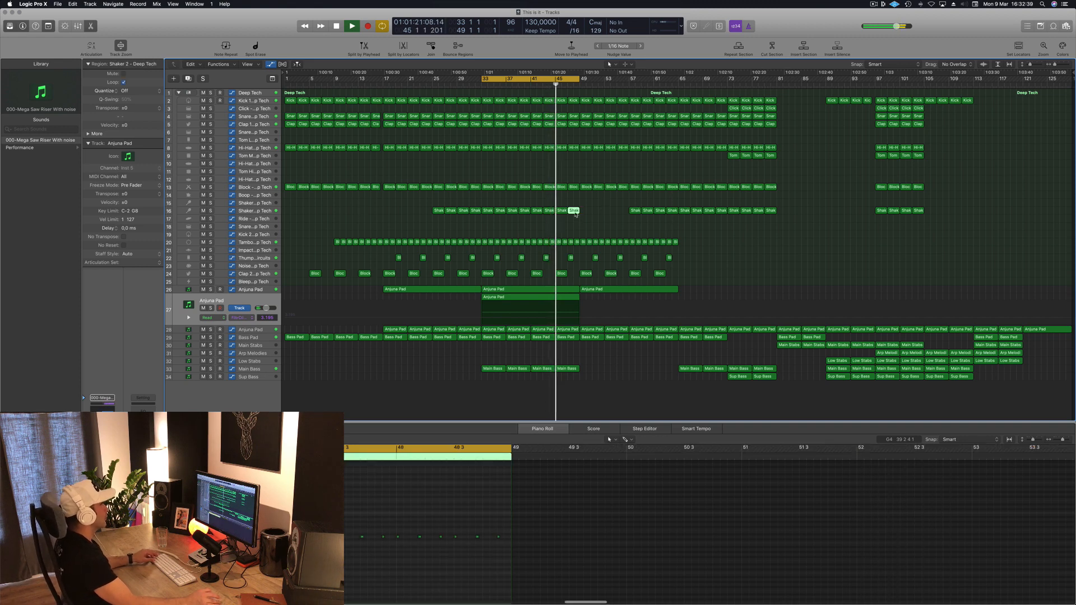
drag(575, 213, 574, 227)
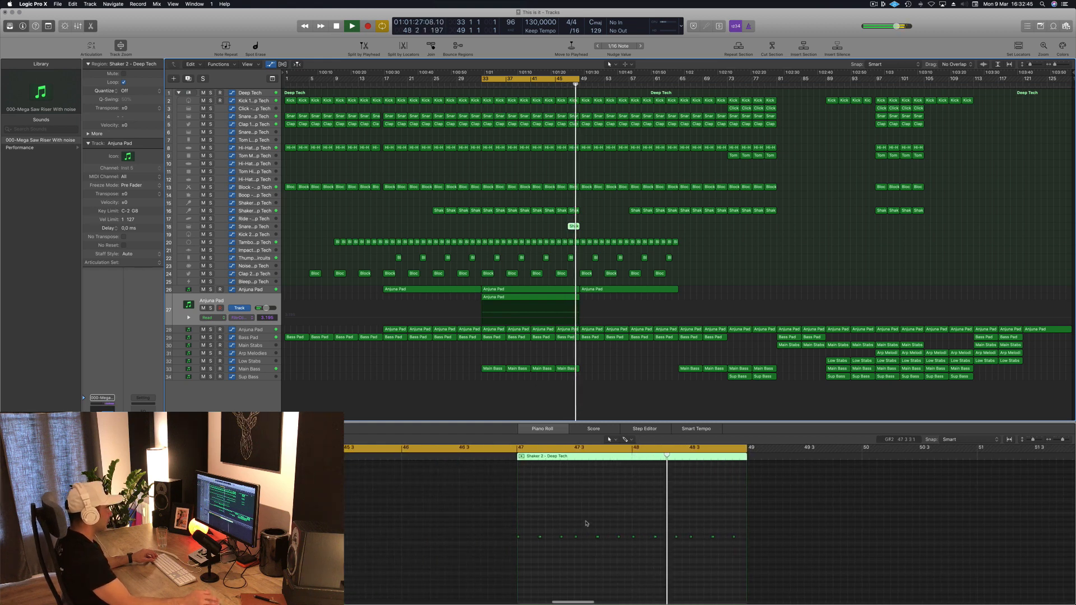
Delete all but the last two notes in the copied region on the Snare 3 track
drag(702, 531, 511, 547)
drag(677, 523, 780, 560)
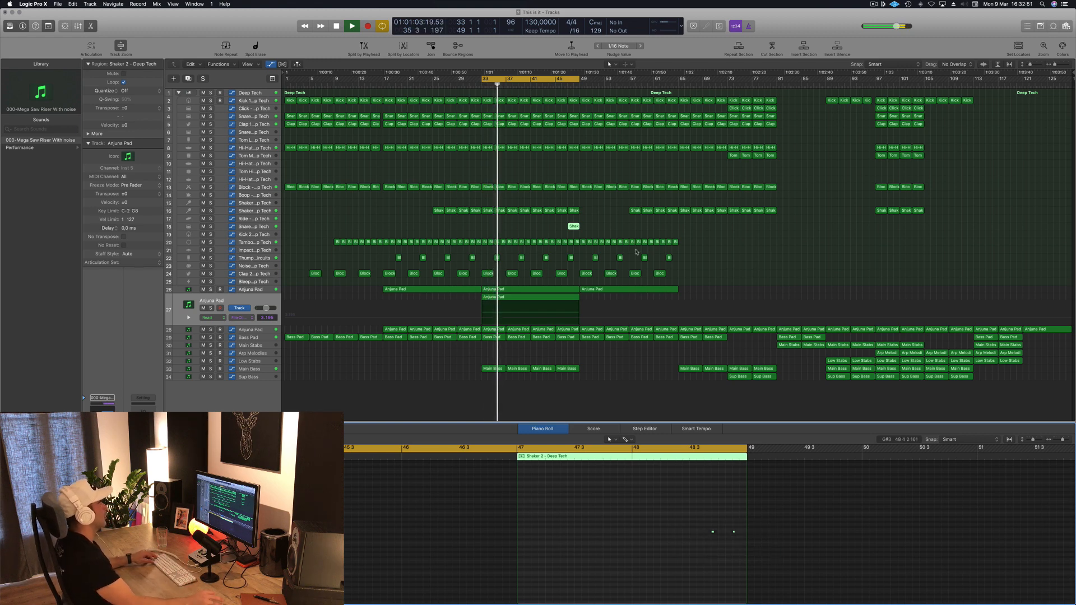
scroll(626, 212, up, 8)
scroll(625, 211, down, 3)
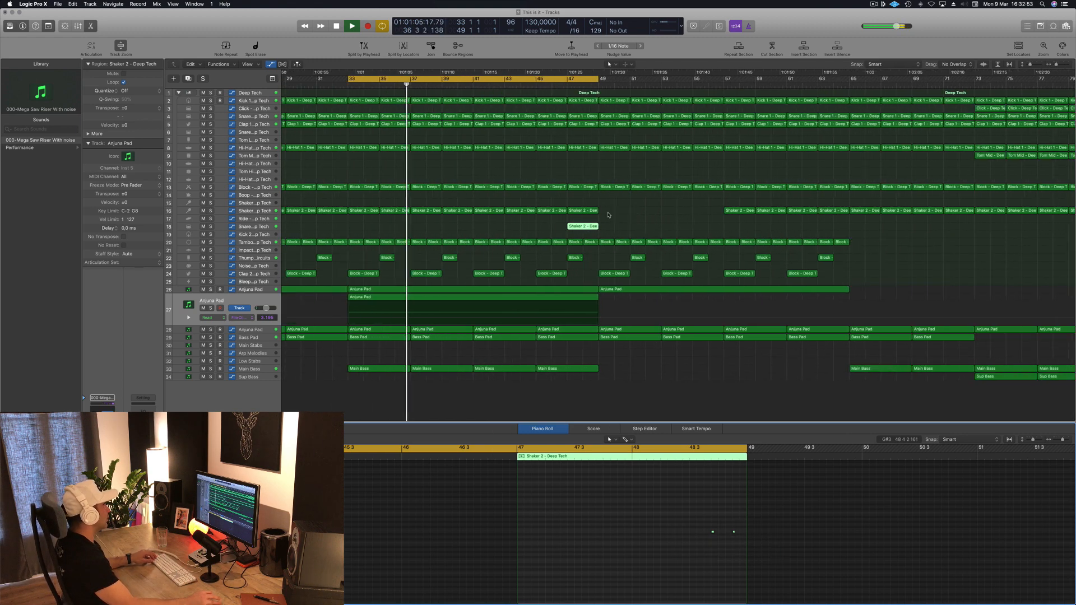
Rearrange the Snare 3 notes into a three-note fill within the last beat of bar 48
click(278, 229)
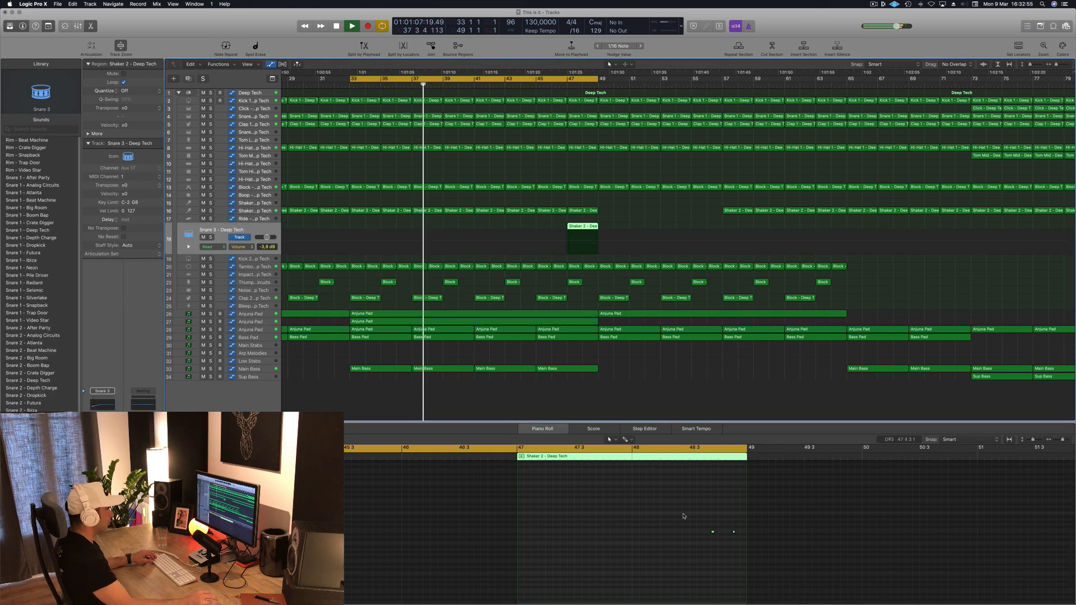
scroll(704, 513, up, 5)
click(769, 520)
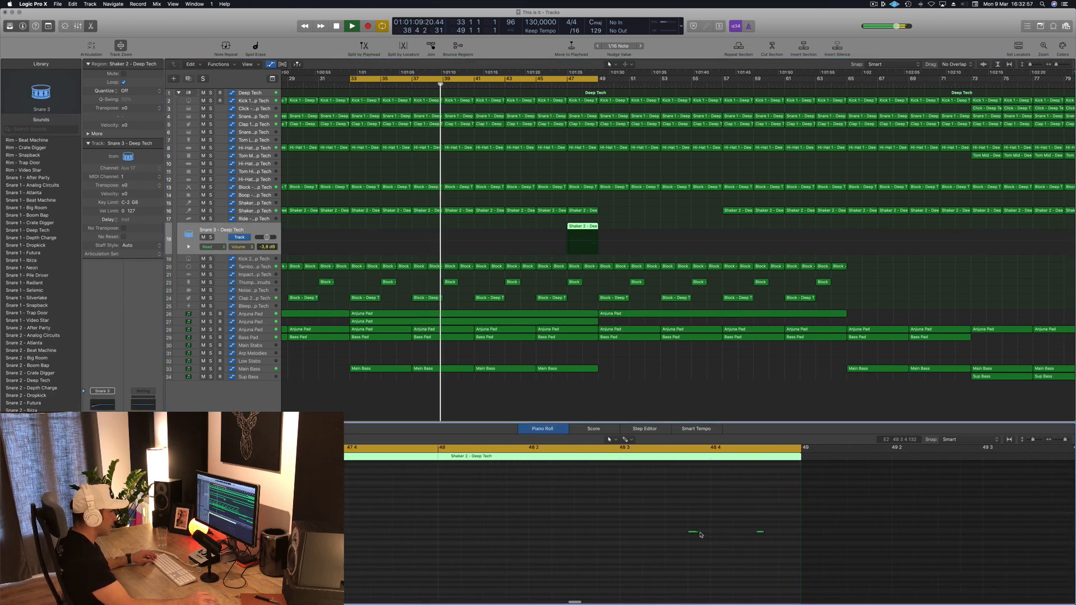
click(694, 534)
drag(708, 536, 687, 542)
key(Delete)
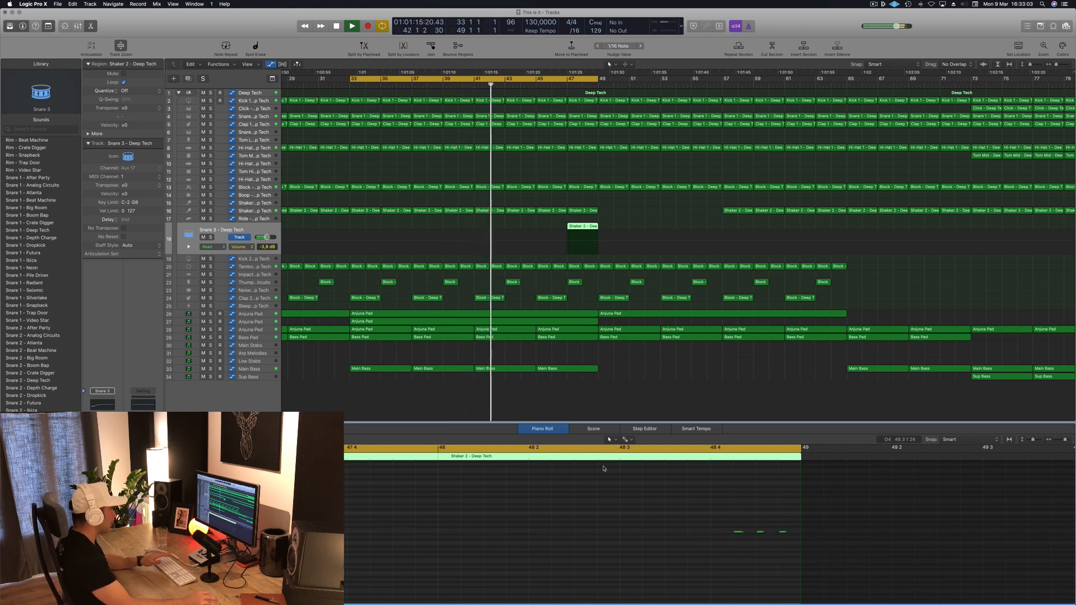
Raise the Snare 3 volume to -1.1 dB and extend the cycle range to bar 51 to audition the fill
click(221, 234)
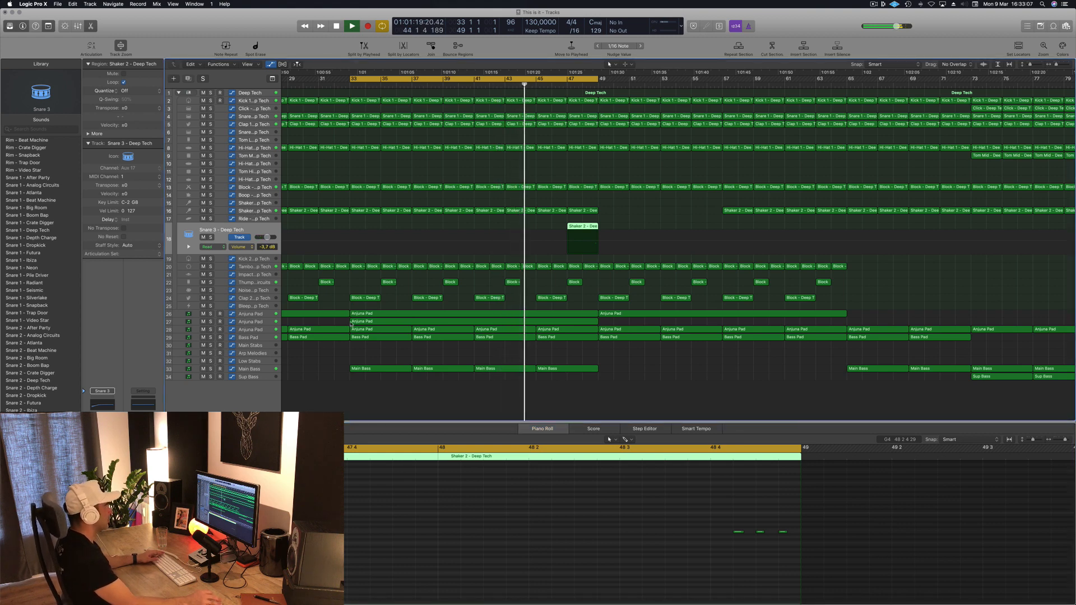
drag(605, 78, 629, 78)
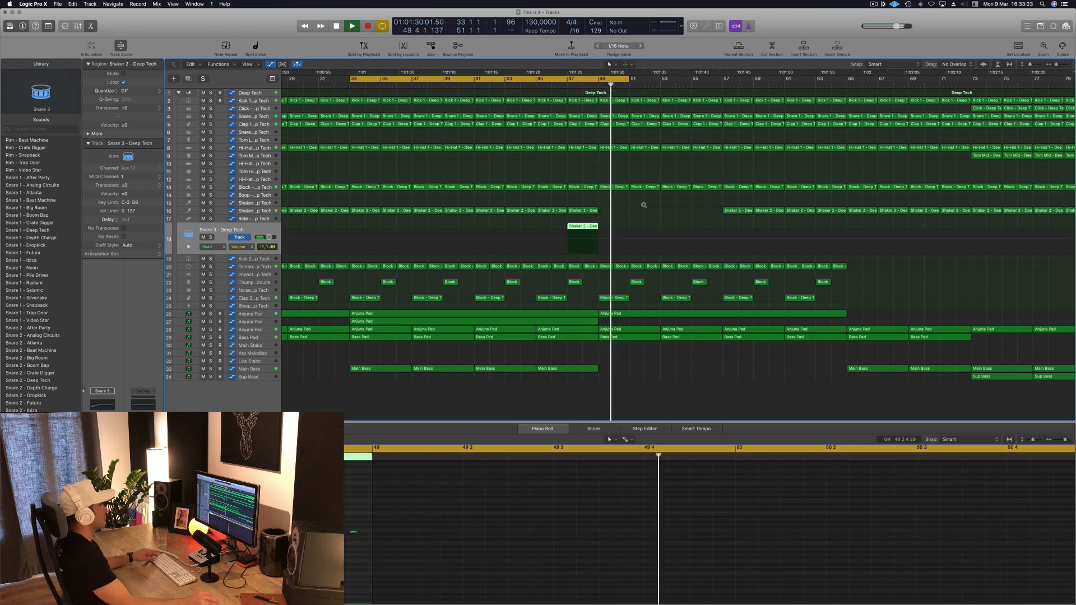
key(super+Left)
key(space)
key(space)
key(super+Left)
key(super+Left)
key(super+Left)
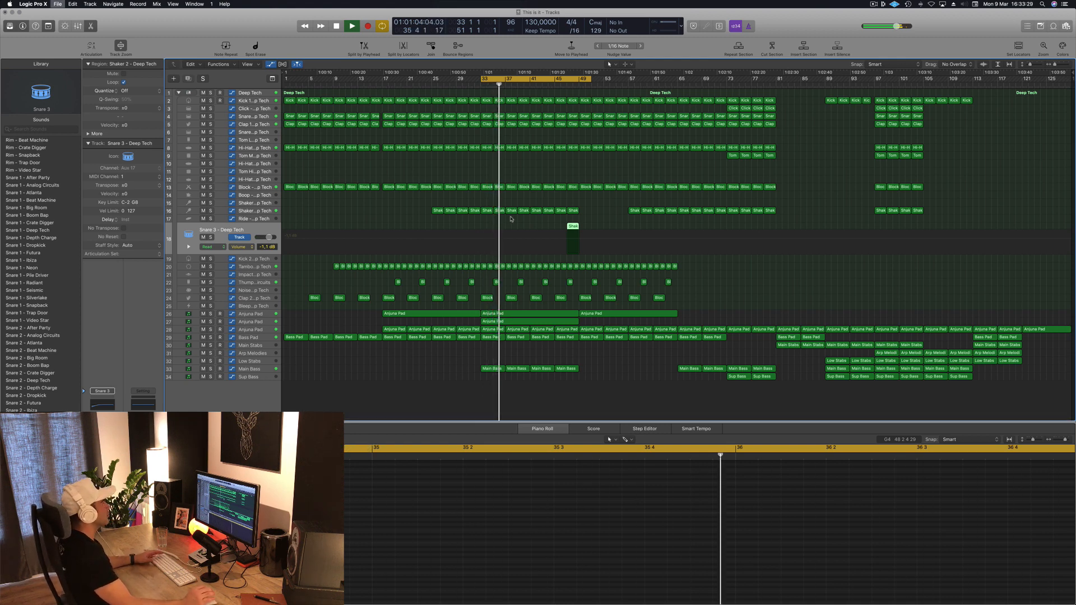
key(space)
key(space)
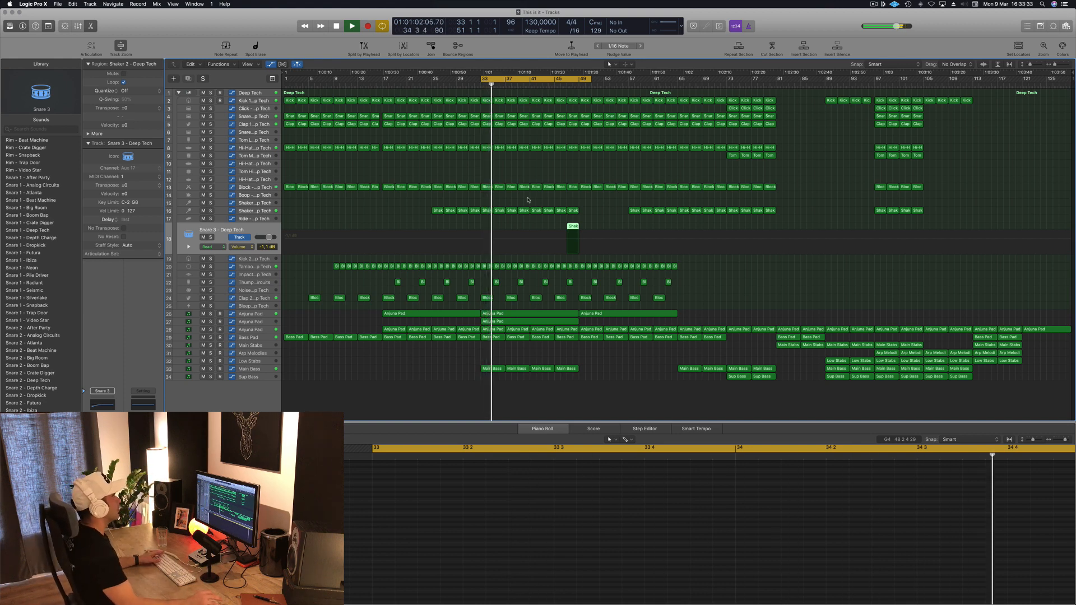
Move the four Tom Mid regions from bars 73–81 to bars 41–49 and play the section back
click(394, 218)
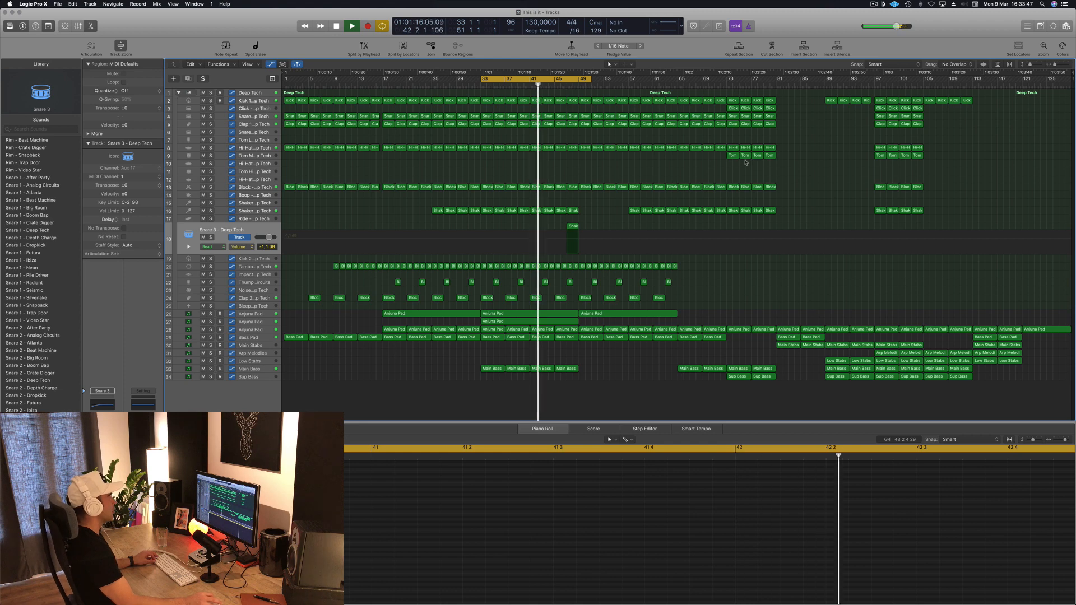
drag(790, 157, 538, 161)
key(space)
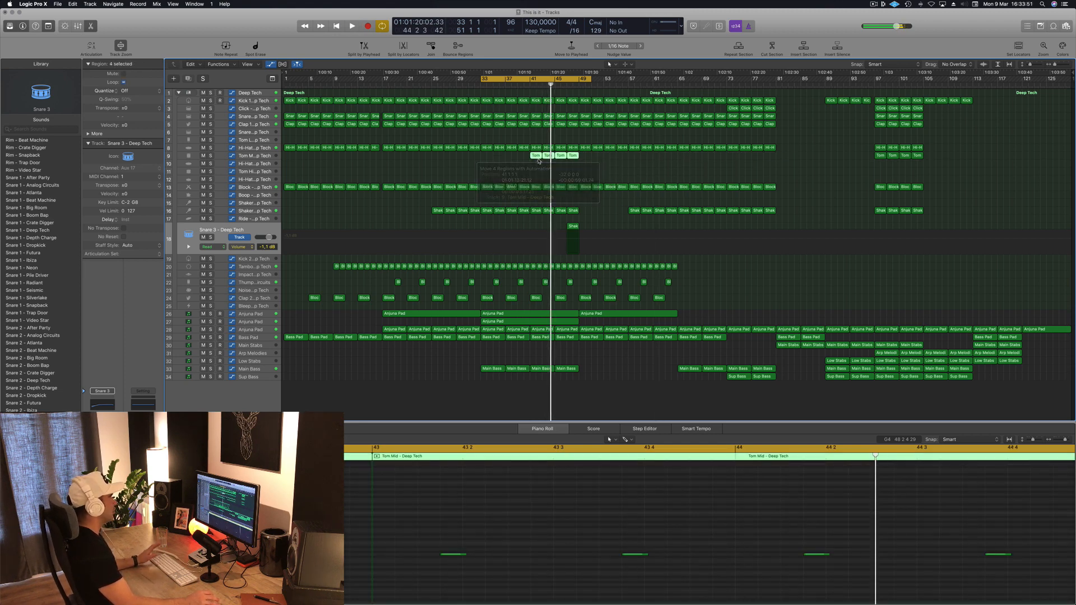
click(477, 182)
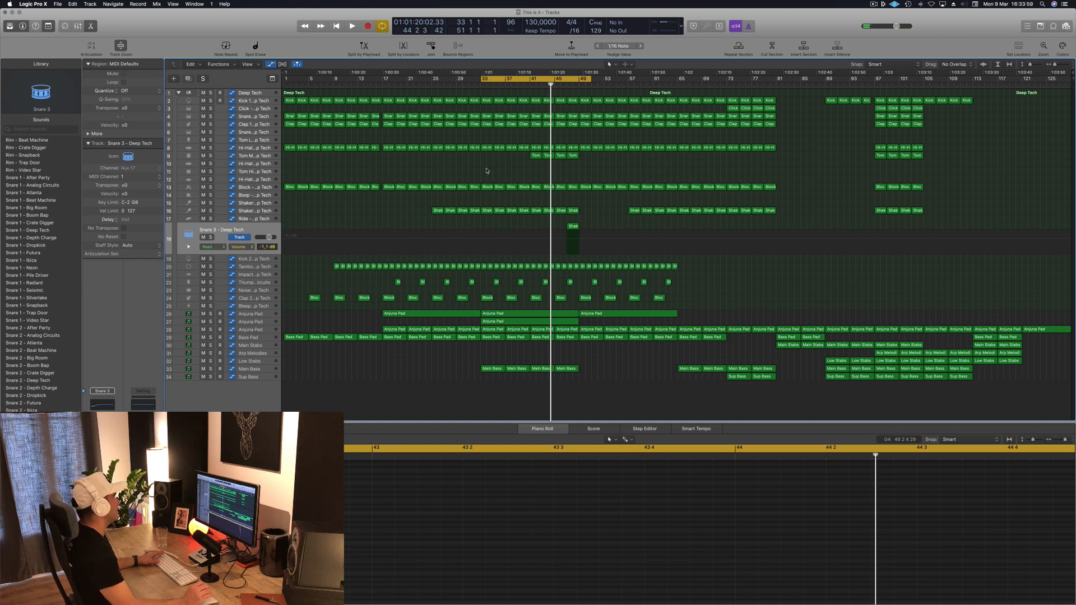
key(space)
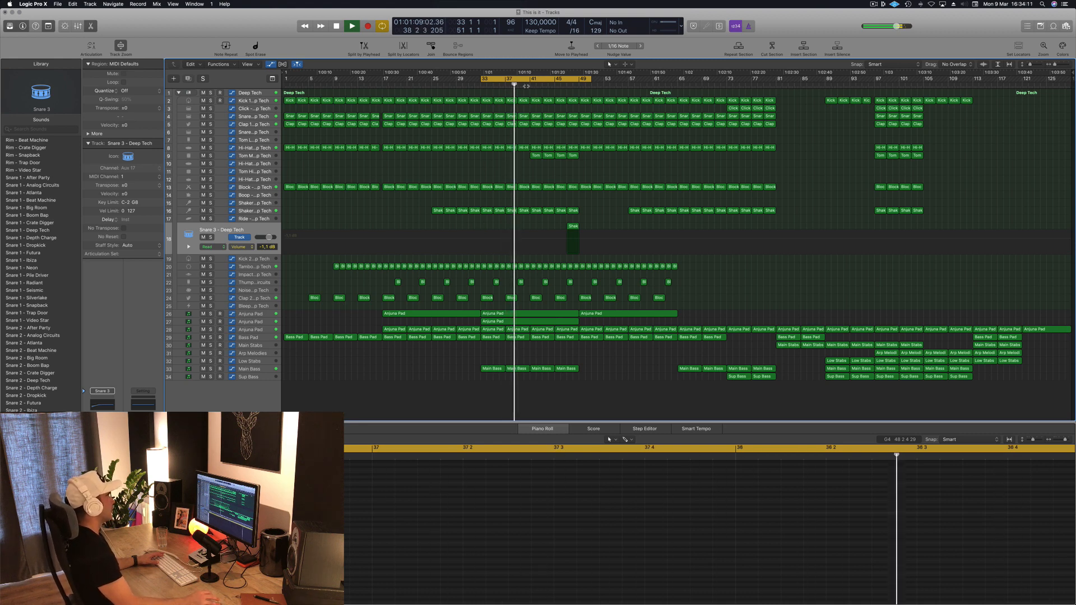
click(259, 156)
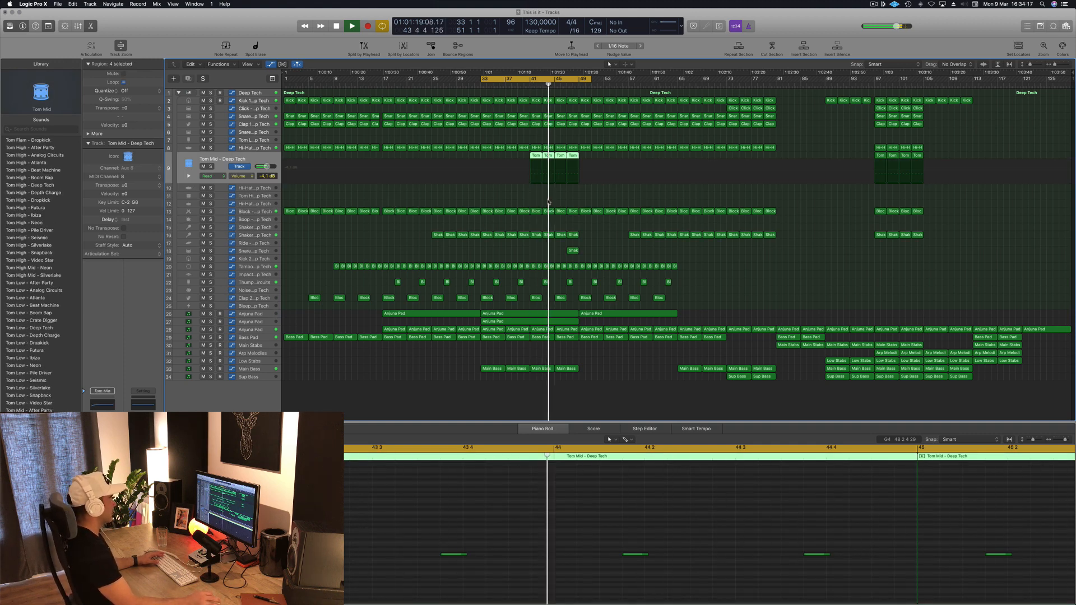
click(474, 185)
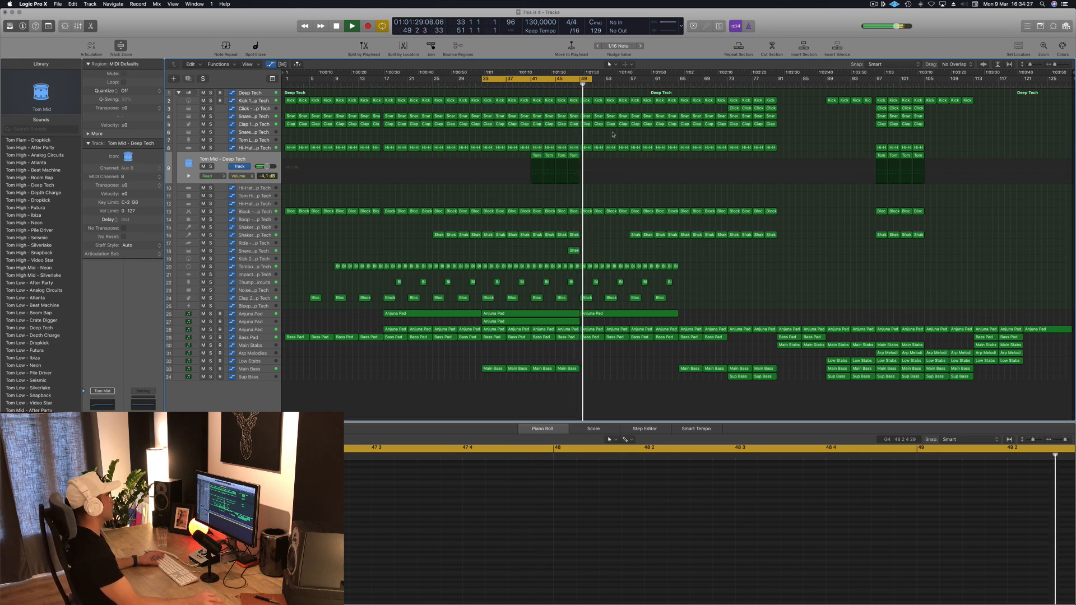
Loop bars 47 to 51 and replace the Snare 3 sound with Snare 1 - Big Room
click(566, 86)
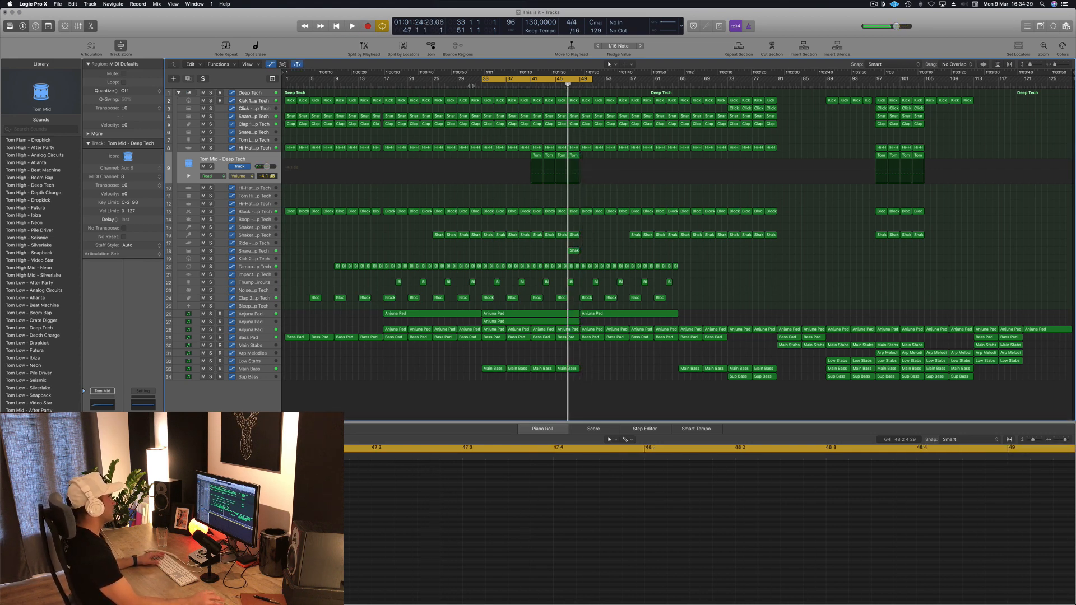
drag(481, 80, 569, 80)
key(space)
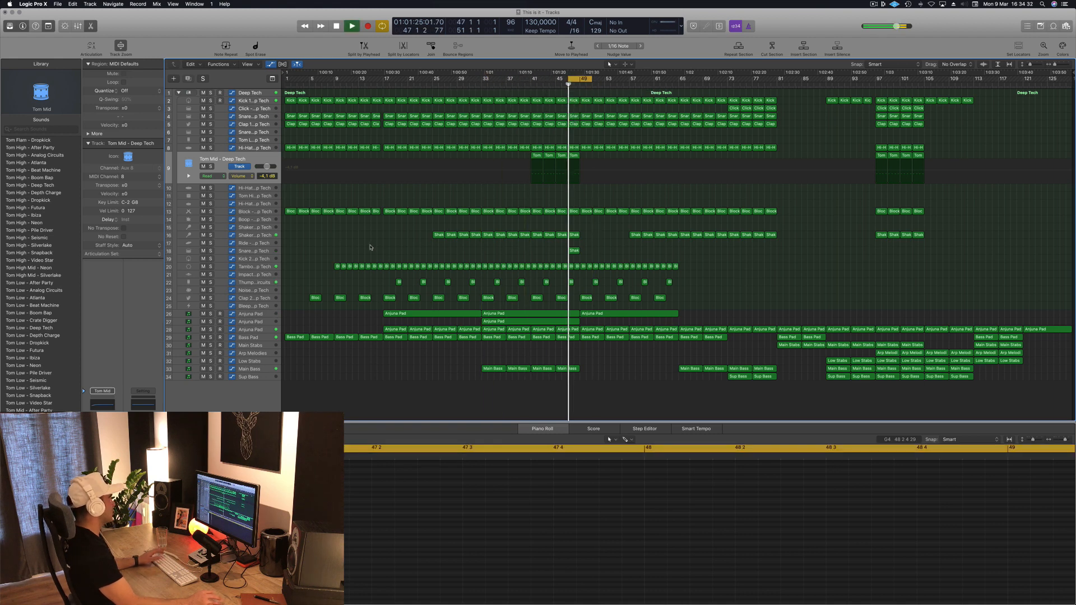
click(269, 245)
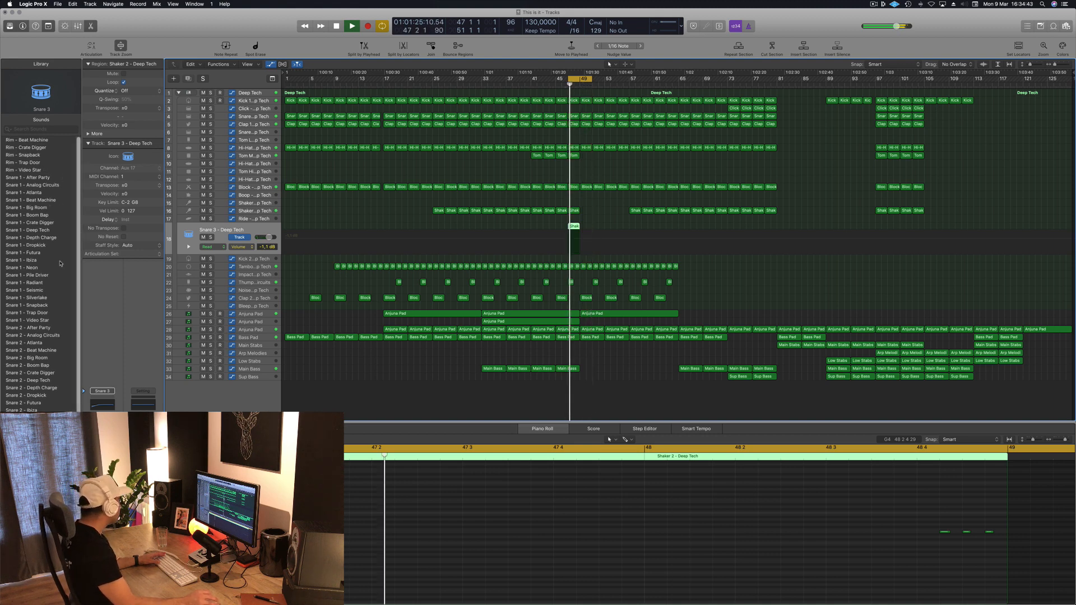
click(40, 208)
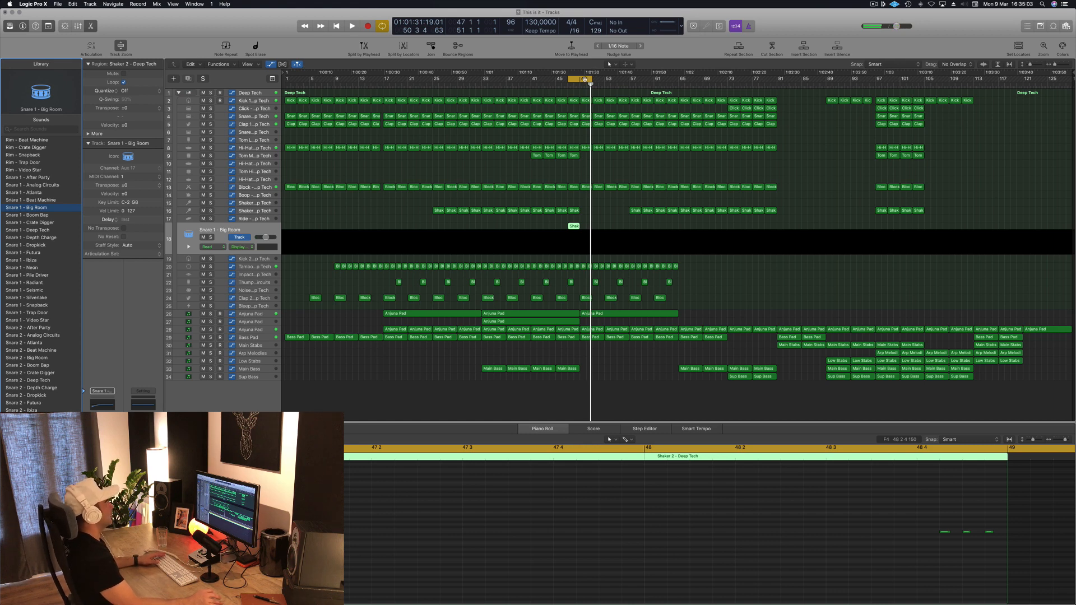
Shift the cycle range to bars 49–53, restart playback near bar 33 and save the project
drag(585, 79, 596, 81)
key(space)
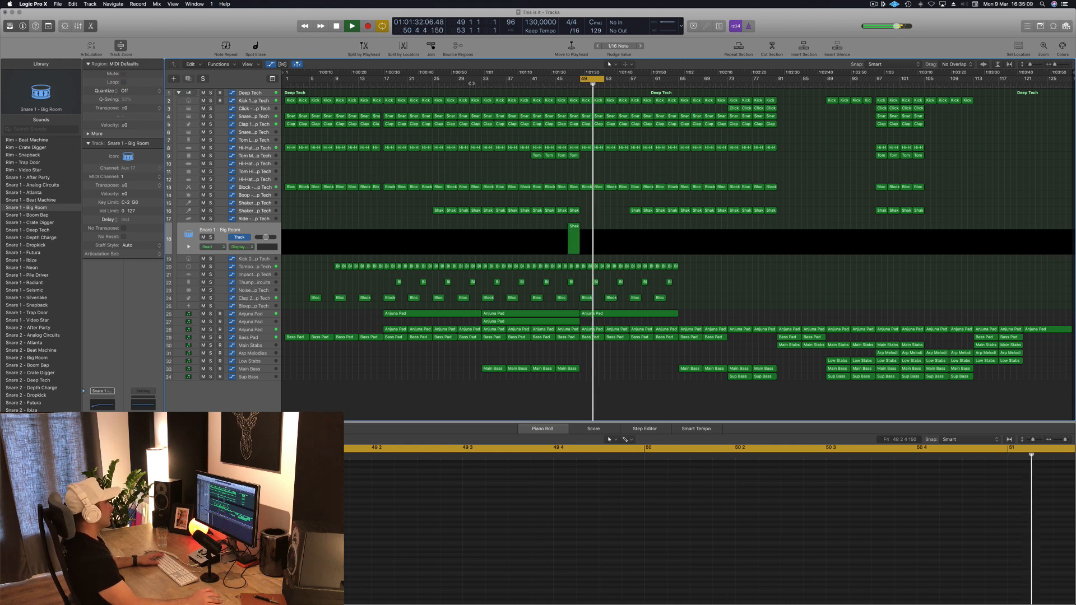
click(472, 83)
key(super+s)
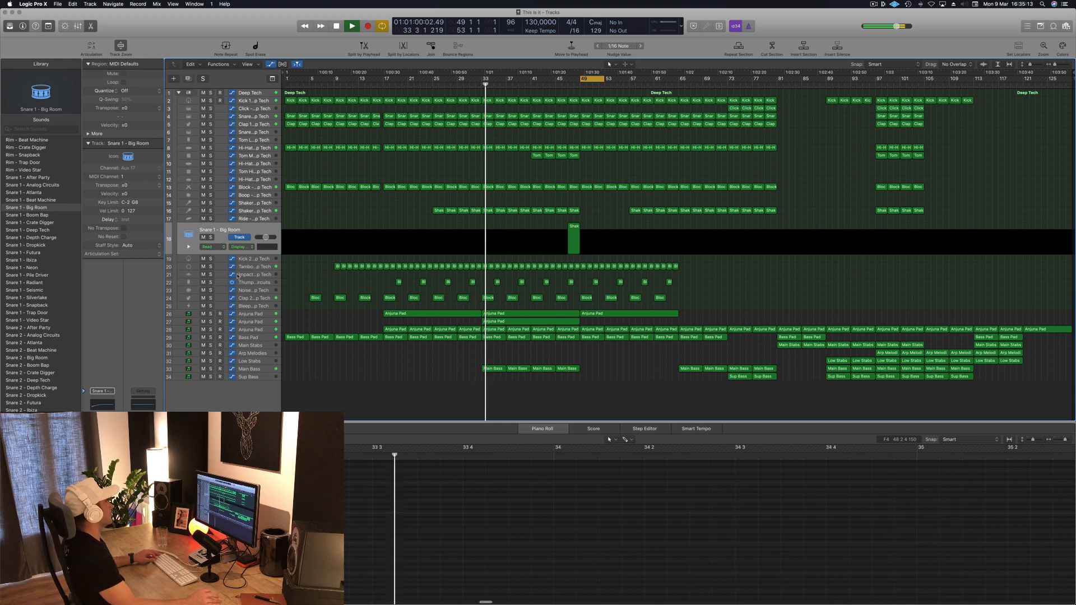
key(Down)
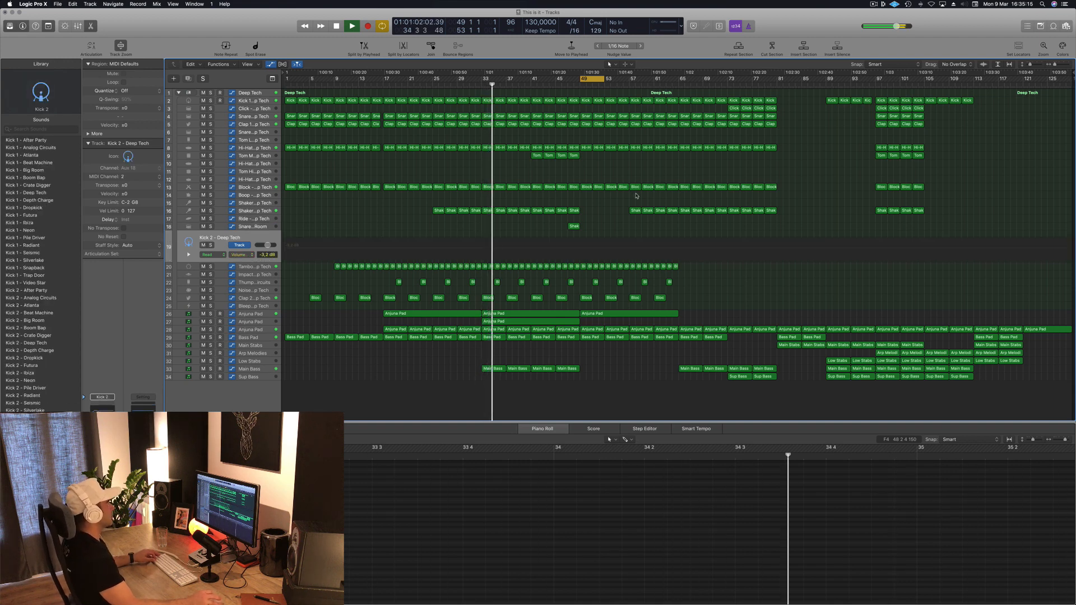
Delete the Snare, Clap, Hi-Hat and Block regions between bars 49 and 57
key(space)
click(573, 85)
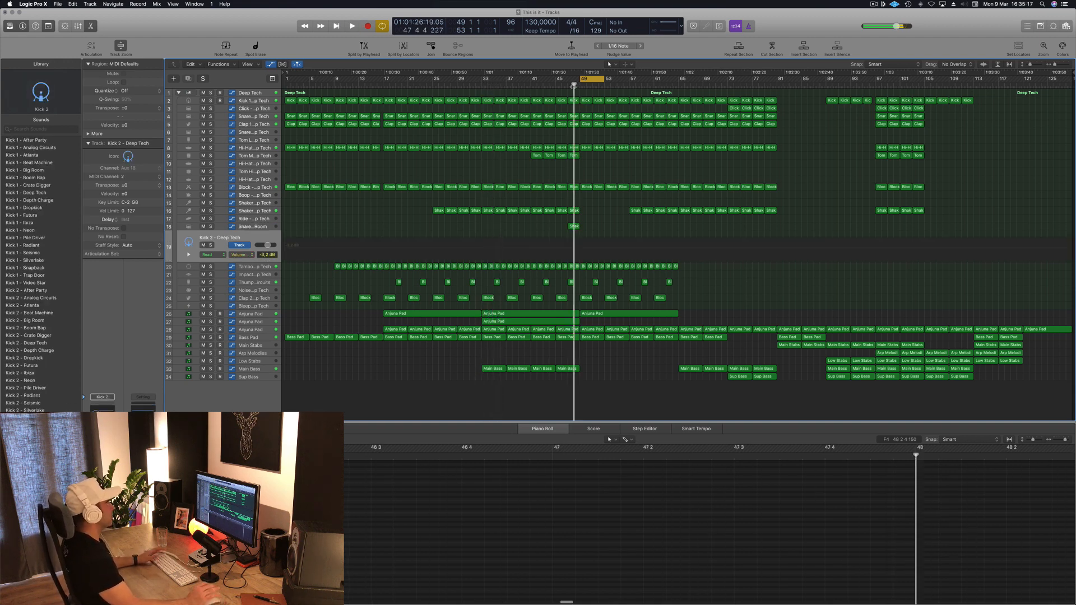
key(space)
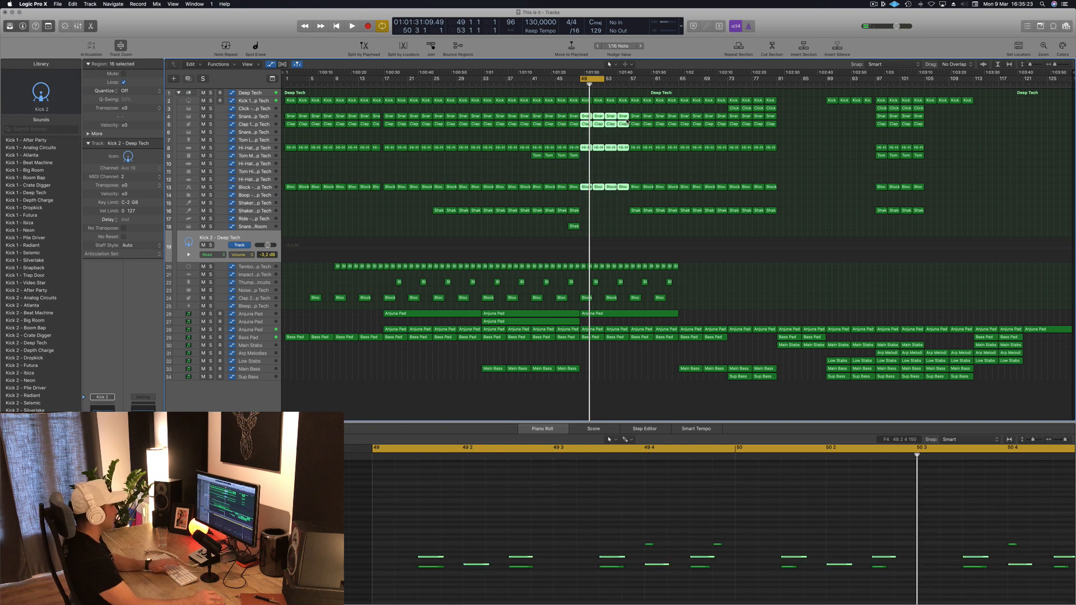
key(Delete)
key(space)
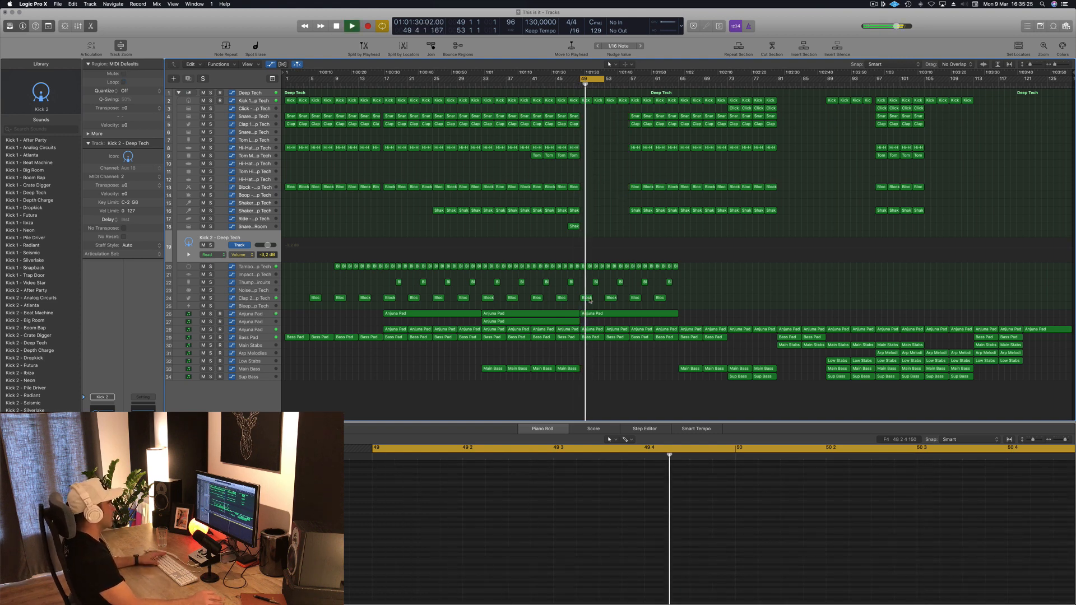
Delete the tambourine regions on track 20 between bars 49 and 57
click(583, 267)
key(Delete)
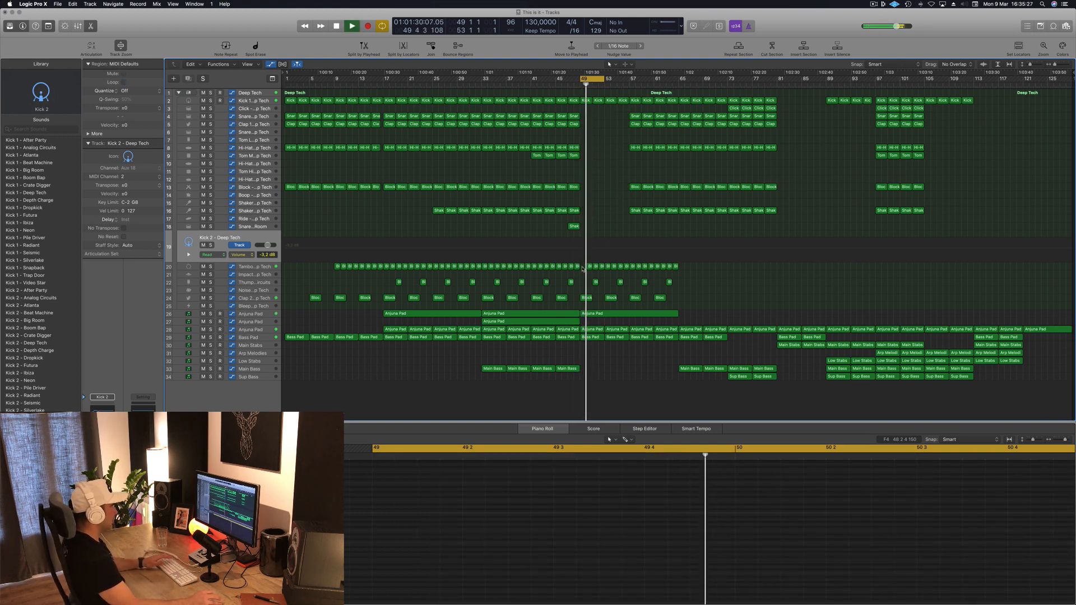
drag(583, 269, 627, 270)
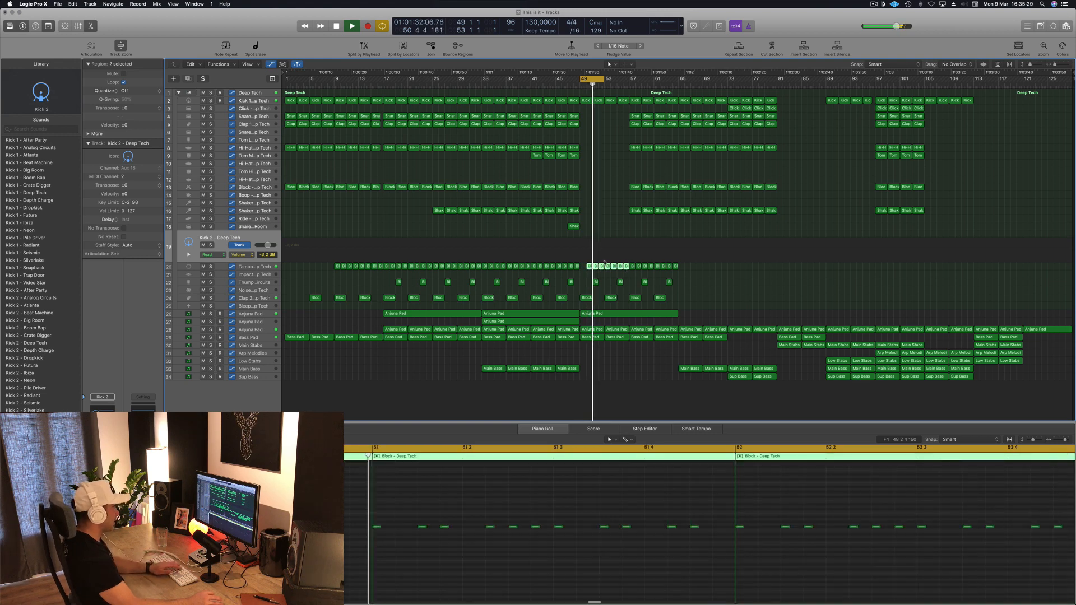
key(Delete)
key(space)
key(space)
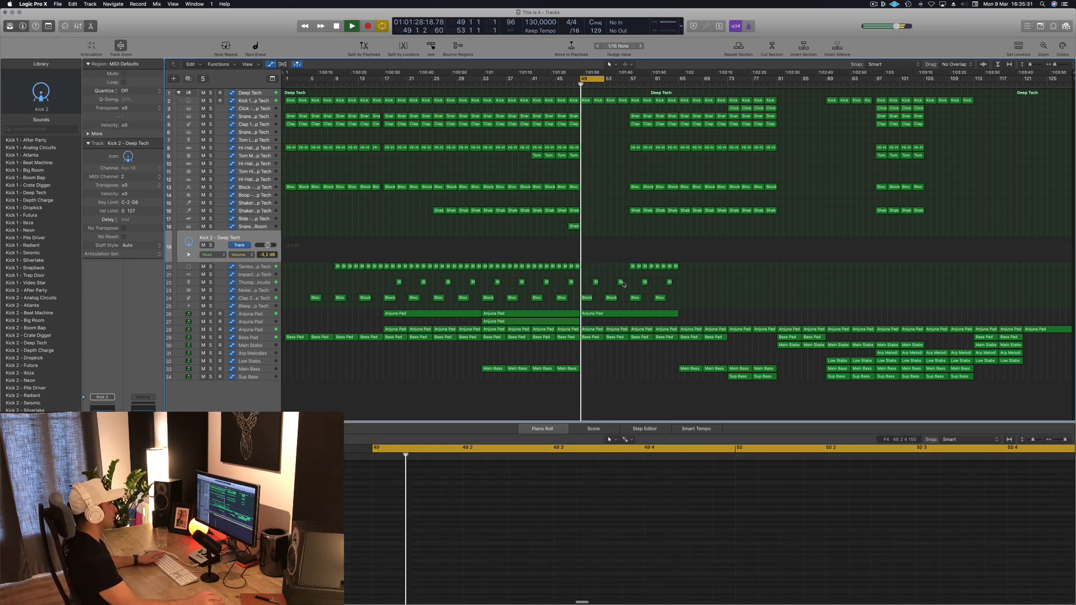
Delete the long Anjuna Pad region on track 26 between bars 49 and 65 and stop playback
key(space)
key(space)
click(651, 315)
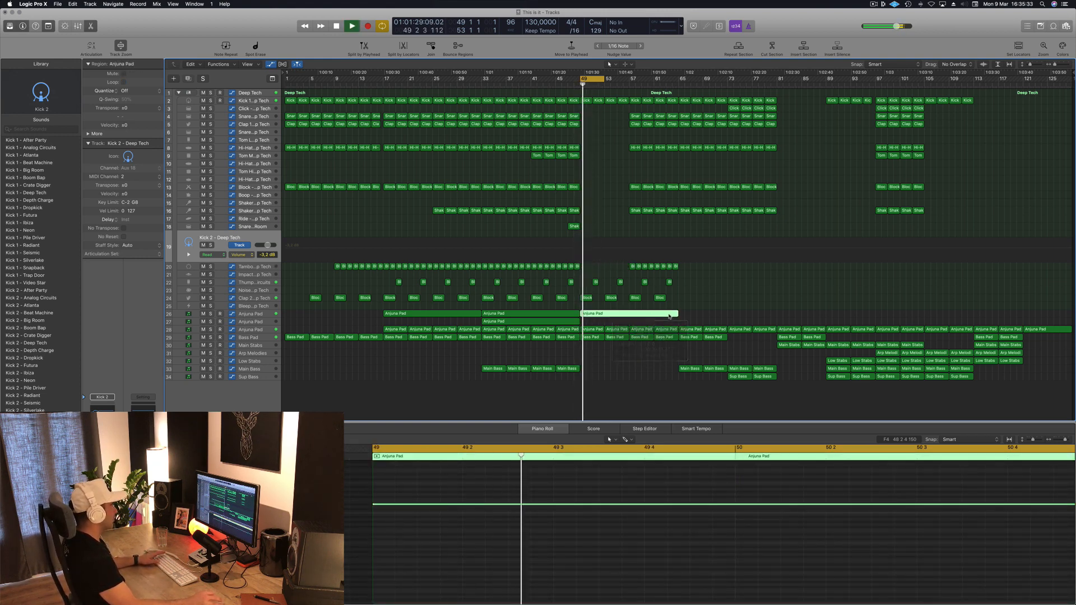
key(Delete)
key(space)
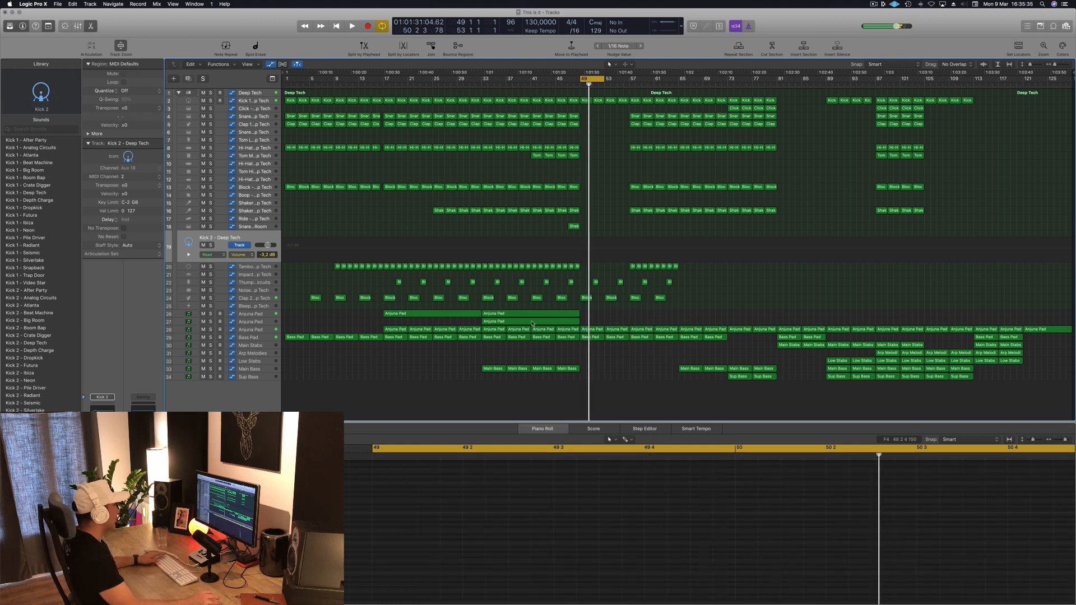
Delete the Anjuna Pad and Bass Pad regions on tracks 28 and 29 between bars 57 and 65
click(255, 330)
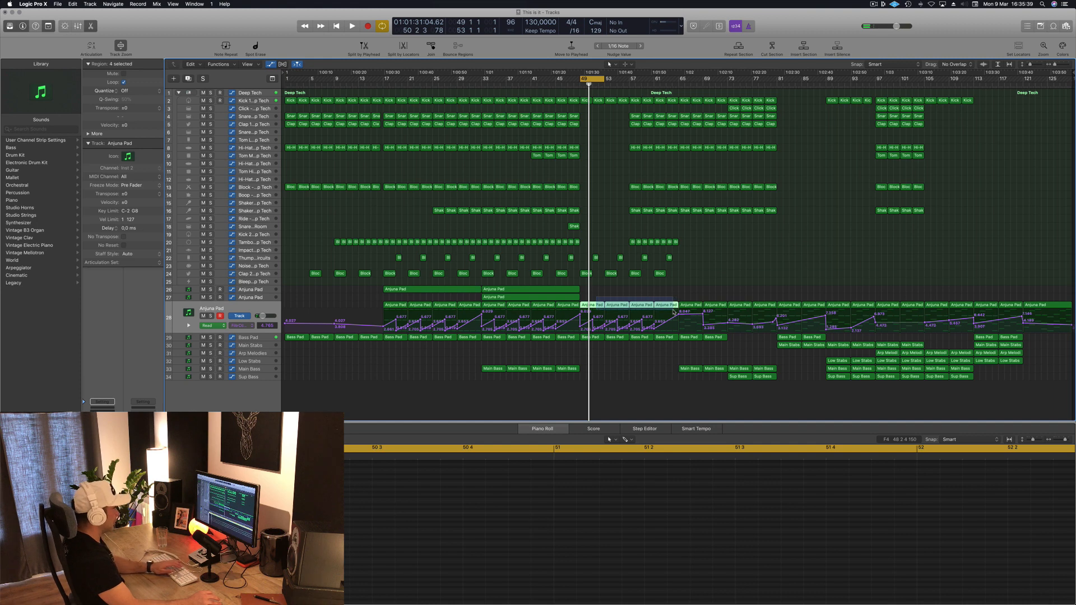
key(Delete)
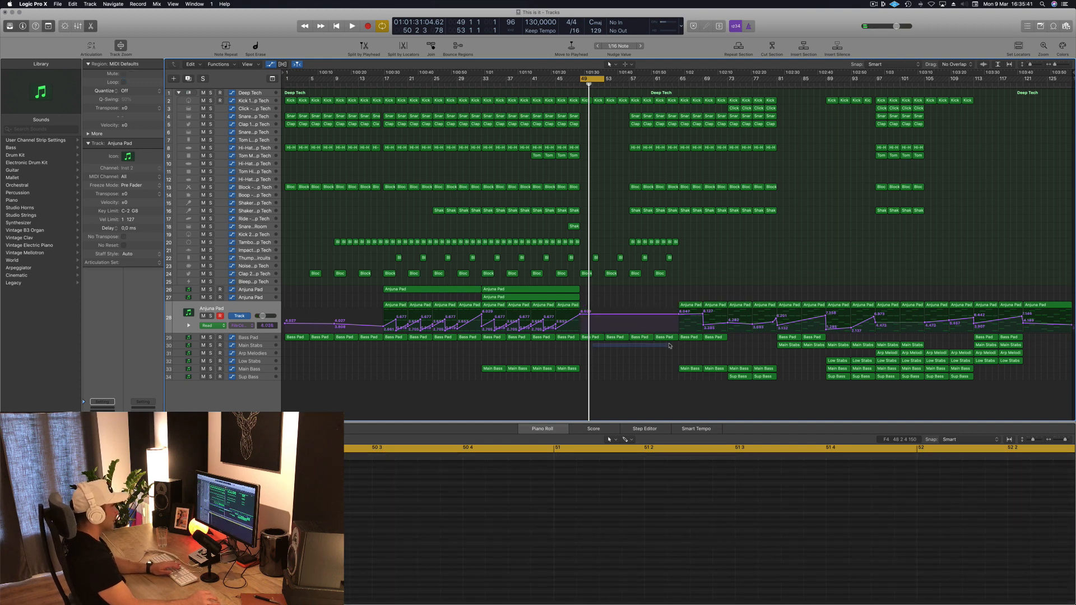
drag(670, 345, 593, 308)
key(Delete)
Copy two Main Bass regions from bar 65 and the two Sup Bass regions from bar 73 to bar 49
click(689, 369)
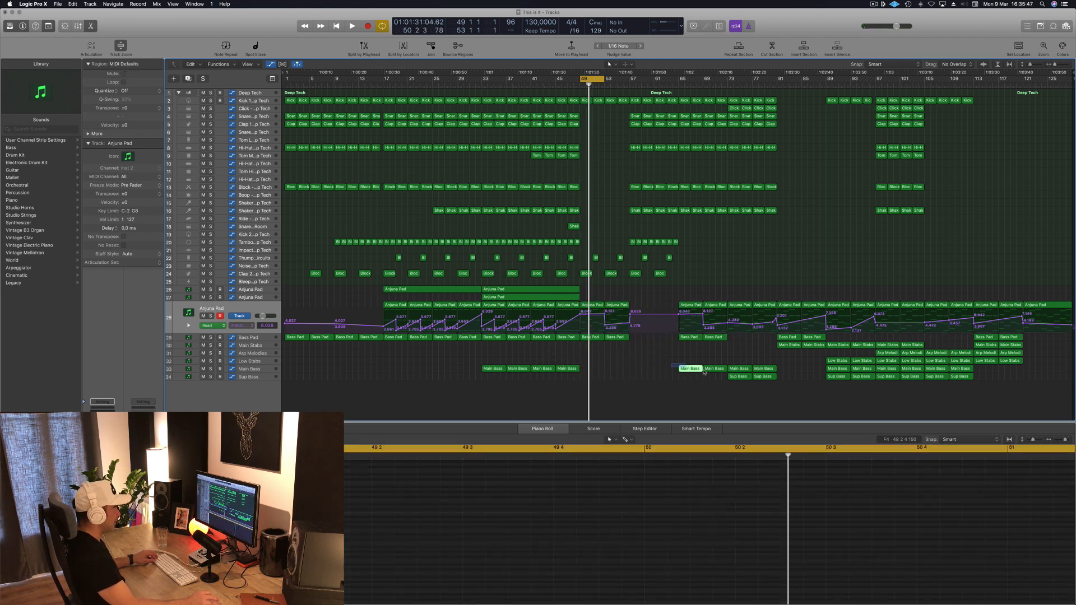
shift+click(705, 369)
drag(686, 371, 589, 374)
click(739, 376)
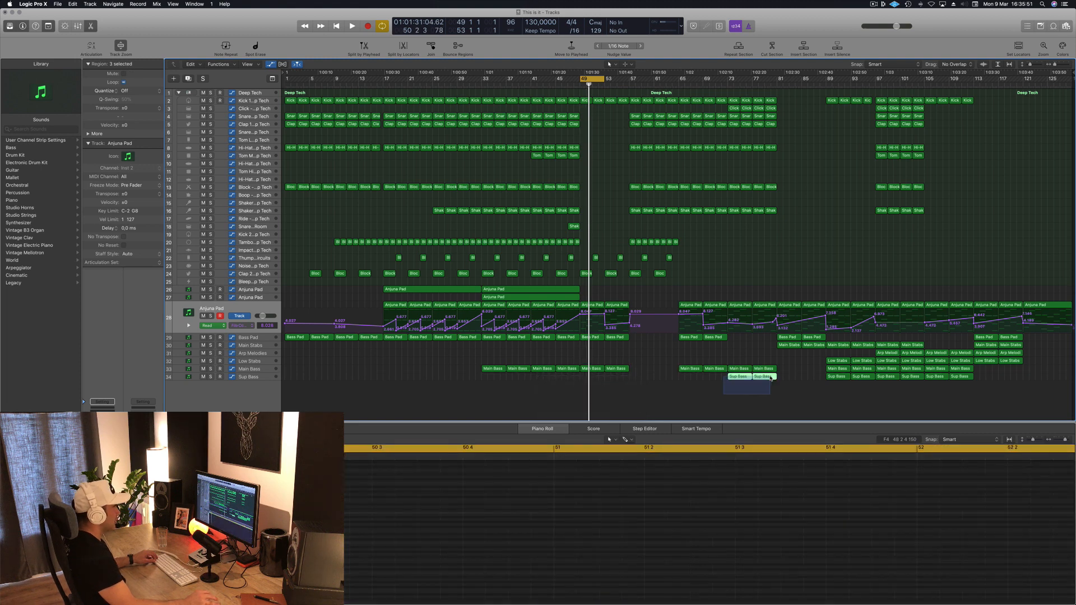
shift+click(764, 376)
drag(739, 376, 590, 385)
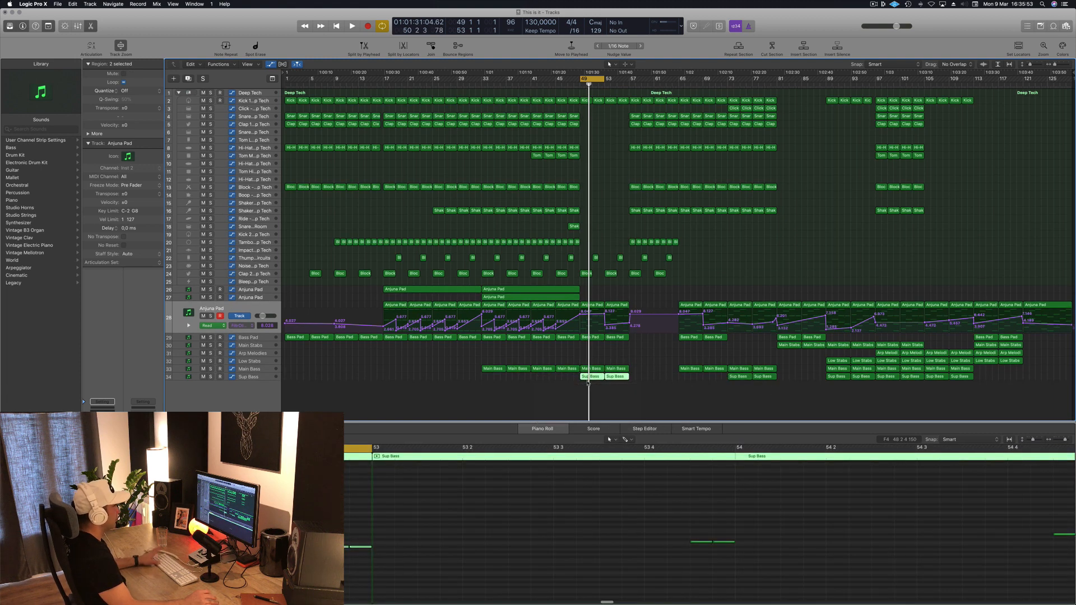
Drop the Anjuna Pad filter cutoff automation at bar 49 so it ramps up to bar 53, and save the project
key(space)
scroll(605, 189, up, 5)
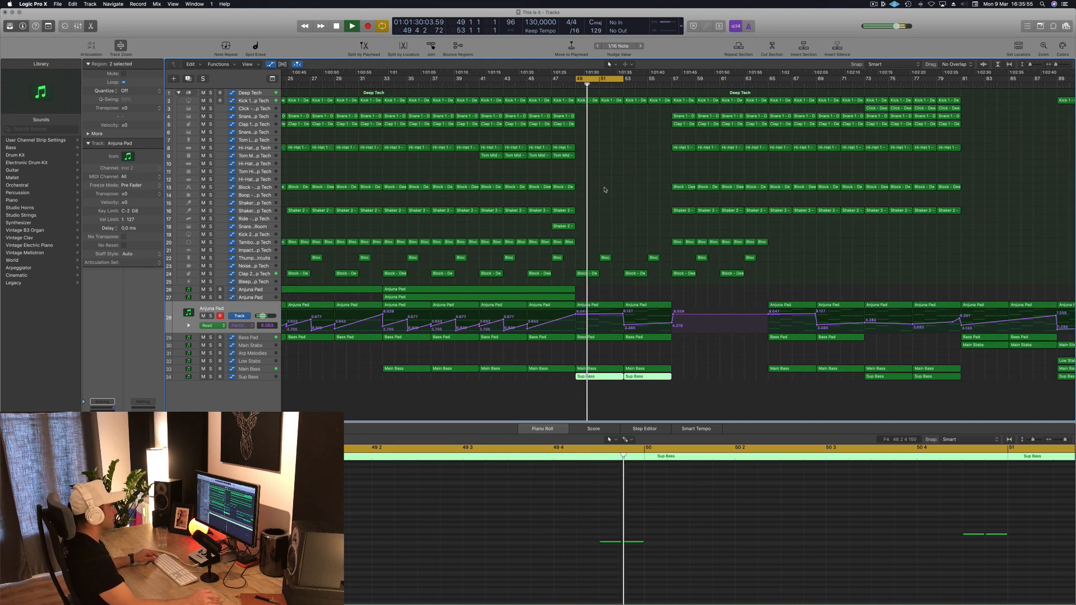
scroll(605, 189, down, 1)
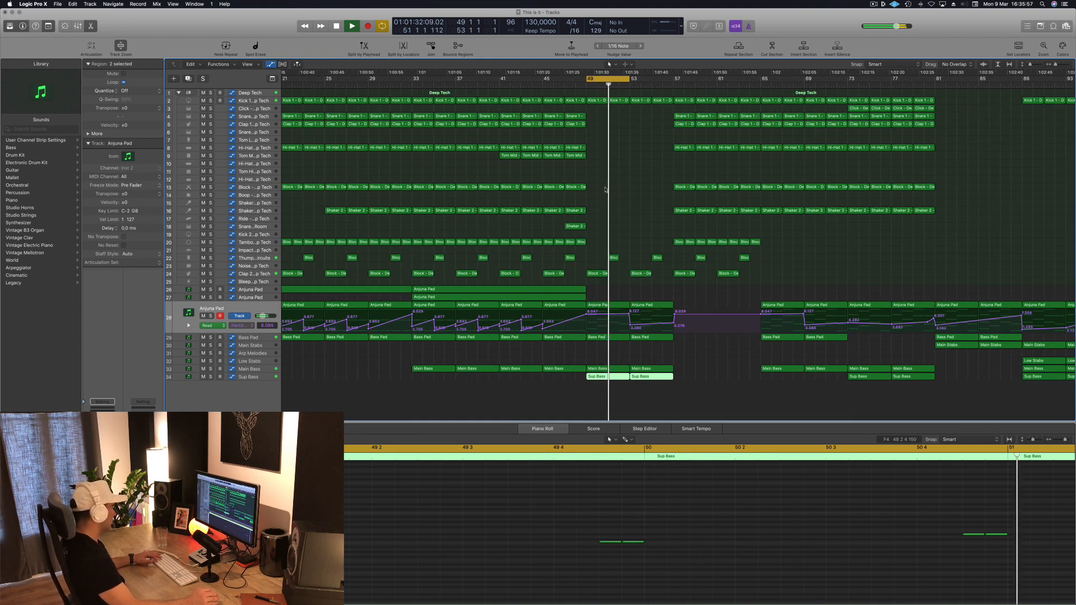
key(space)
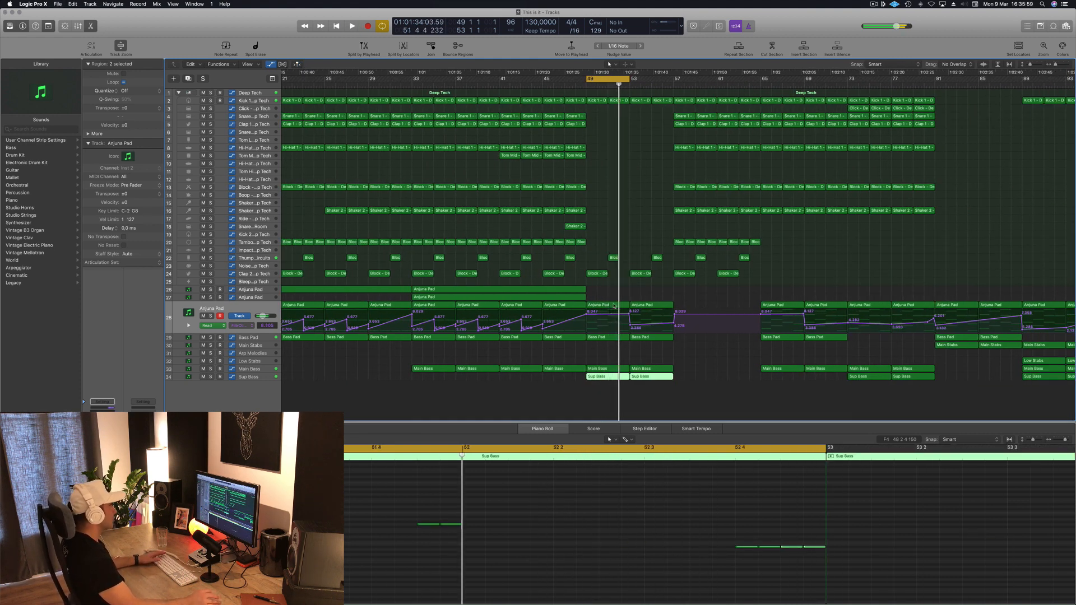
click(592, 316)
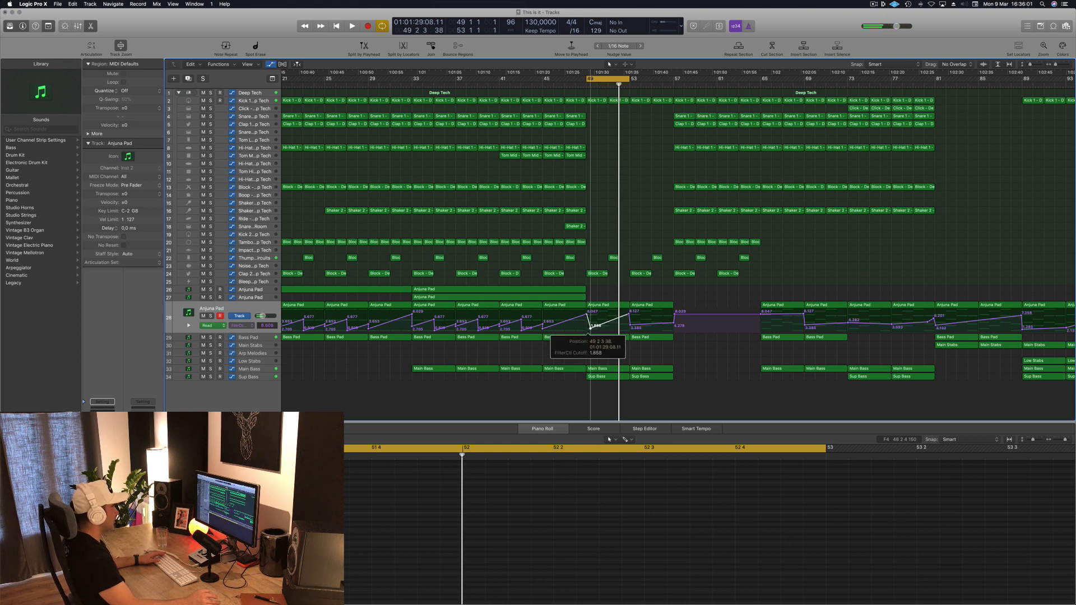
drag(590, 329, 590, 330)
key(space)
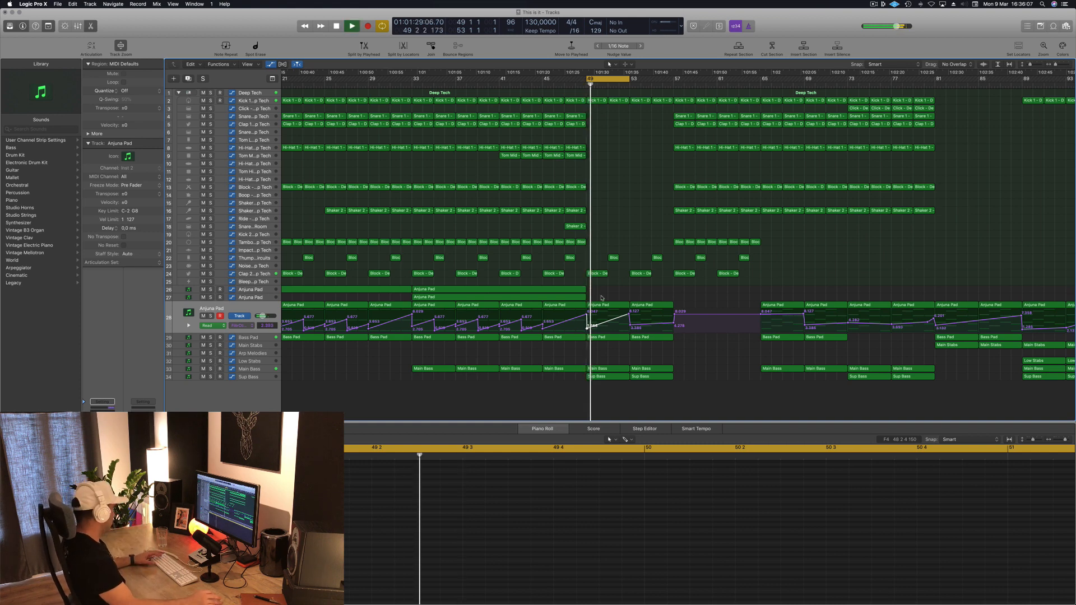
key(super+s)
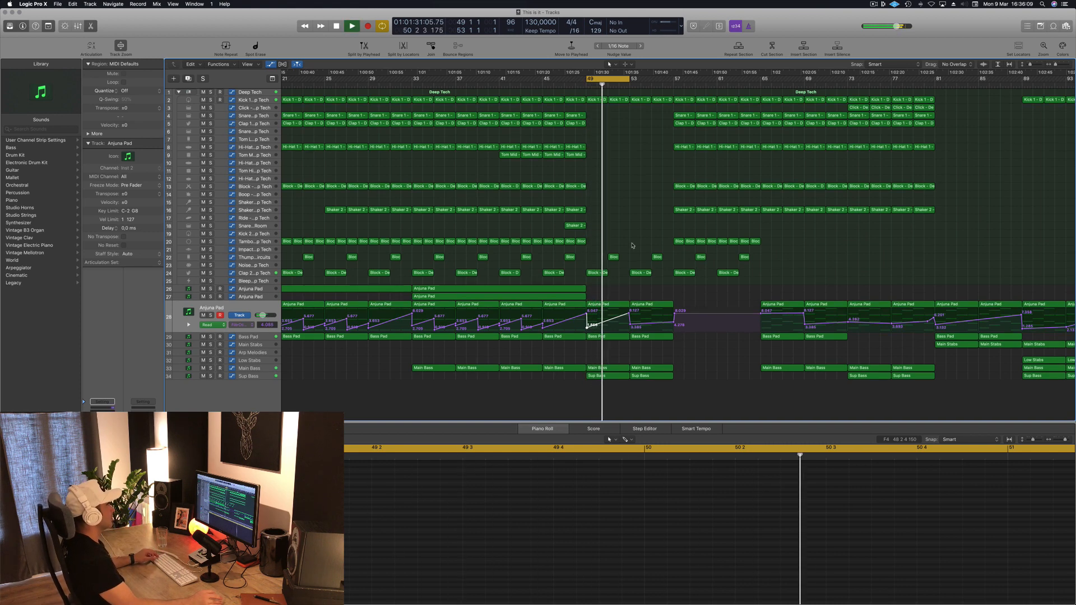
Adjust the last Main Bass filter cutoff automation point just before bar 49 and restart playback
key(space)
click(262, 370)
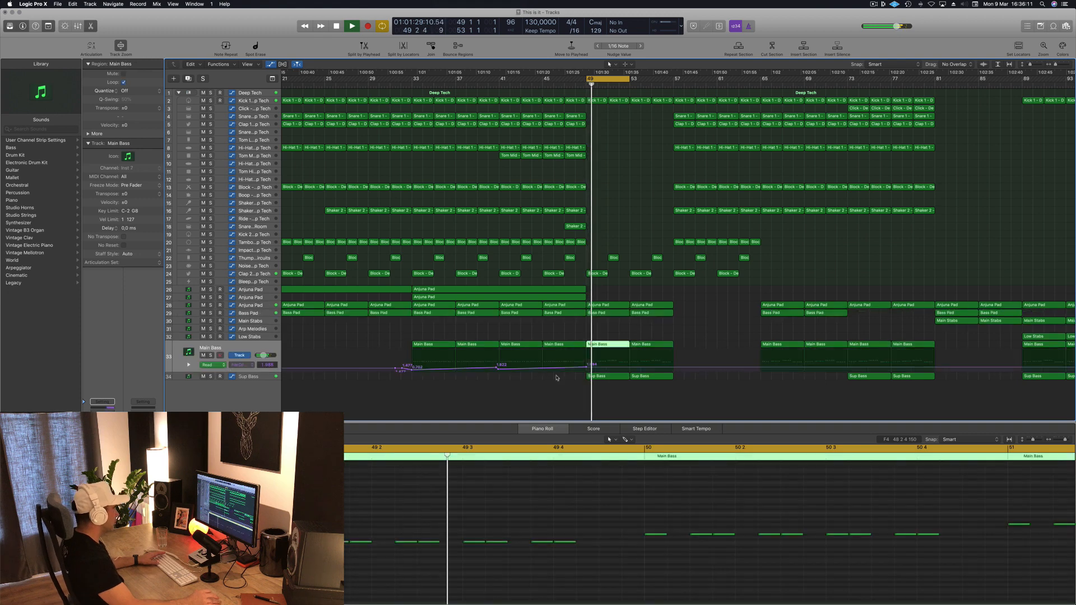
click(586, 368)
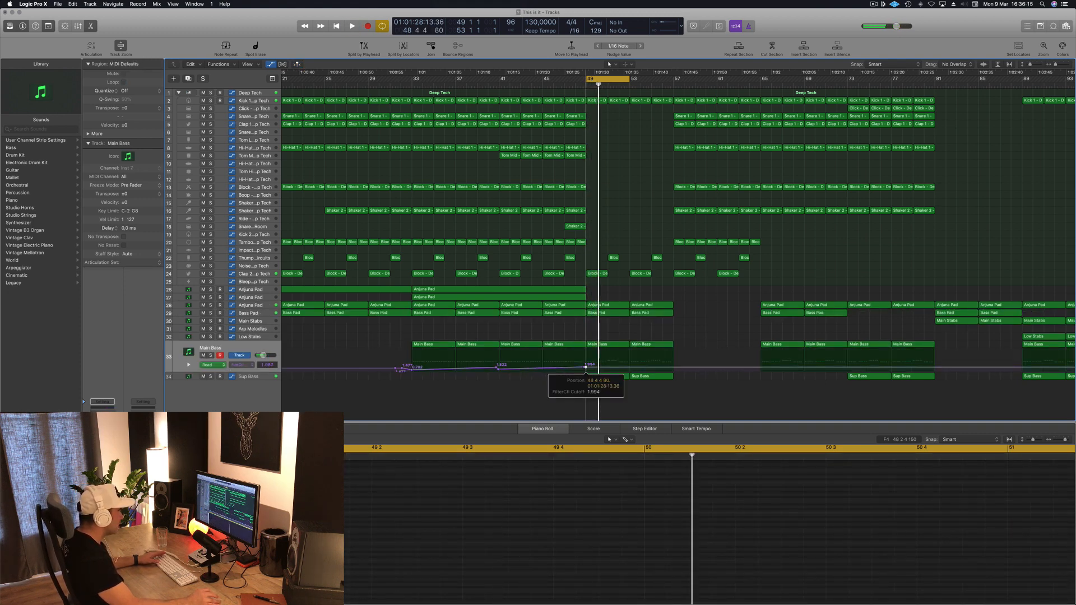
key(space)
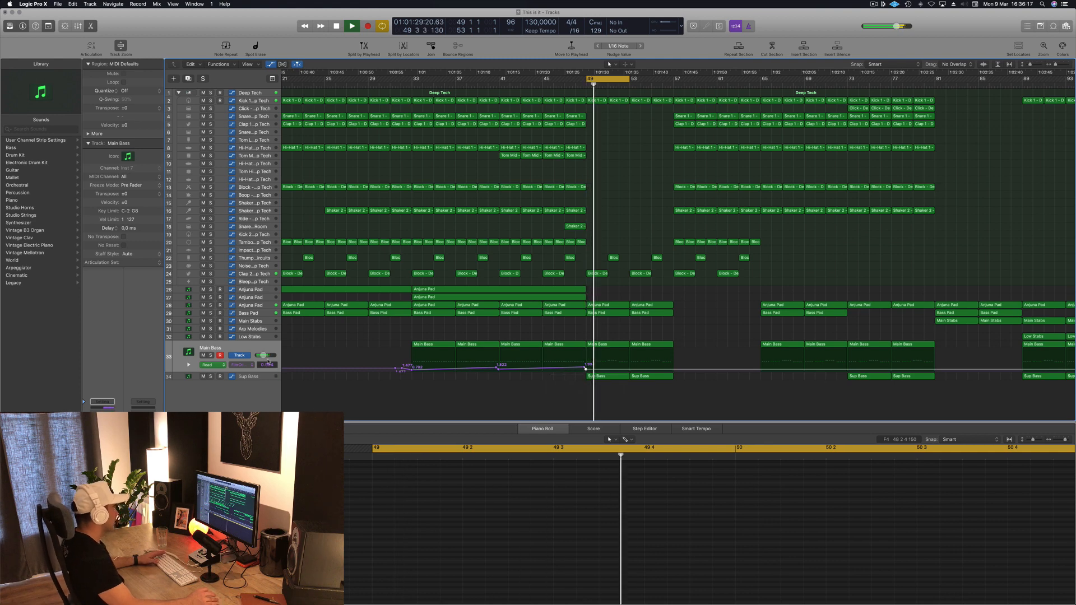
Examine the Channel EQ curve of the Sup Bass track during playback and close it
click(264, 377)
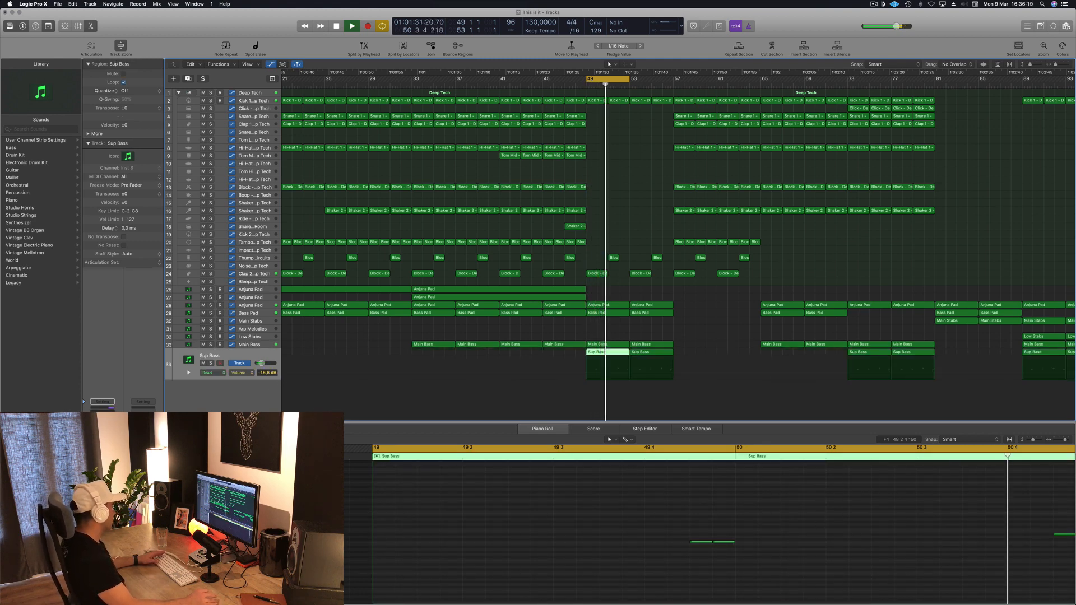
click(103, 418)
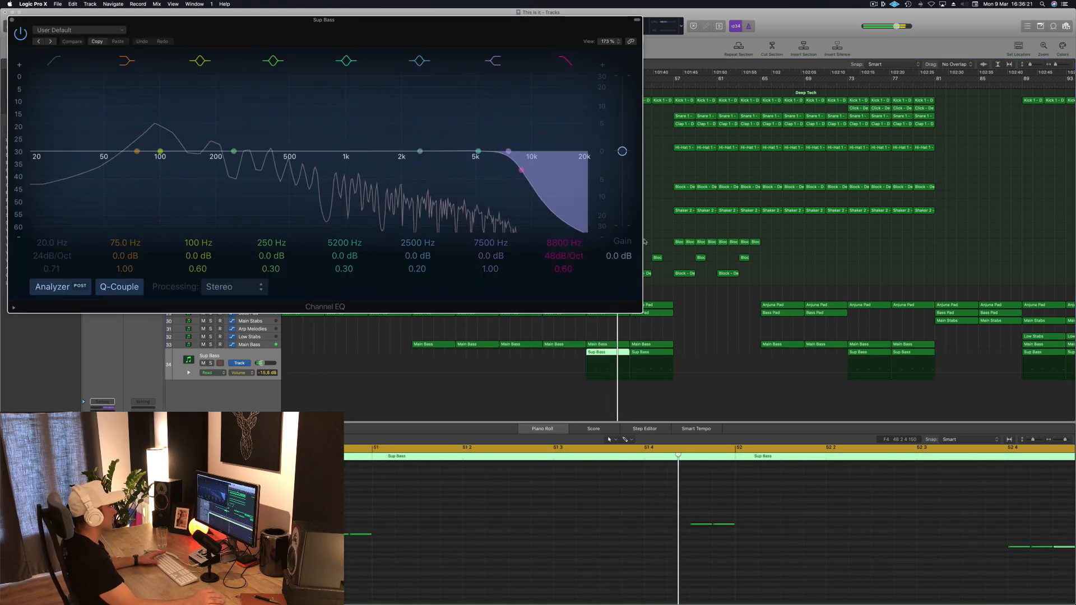
click(661, 217)
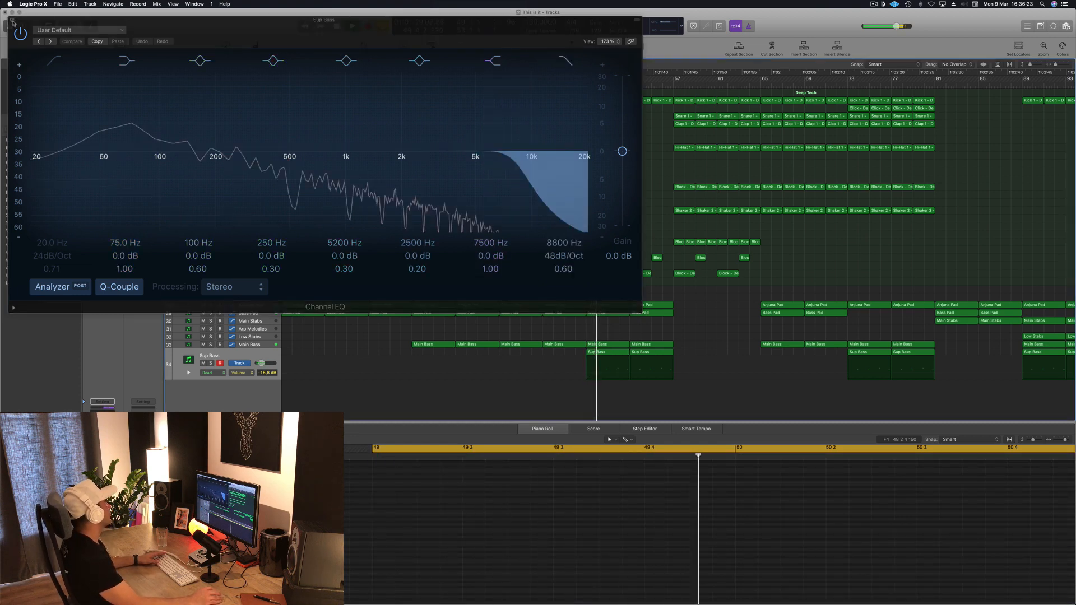
click(10, 25)
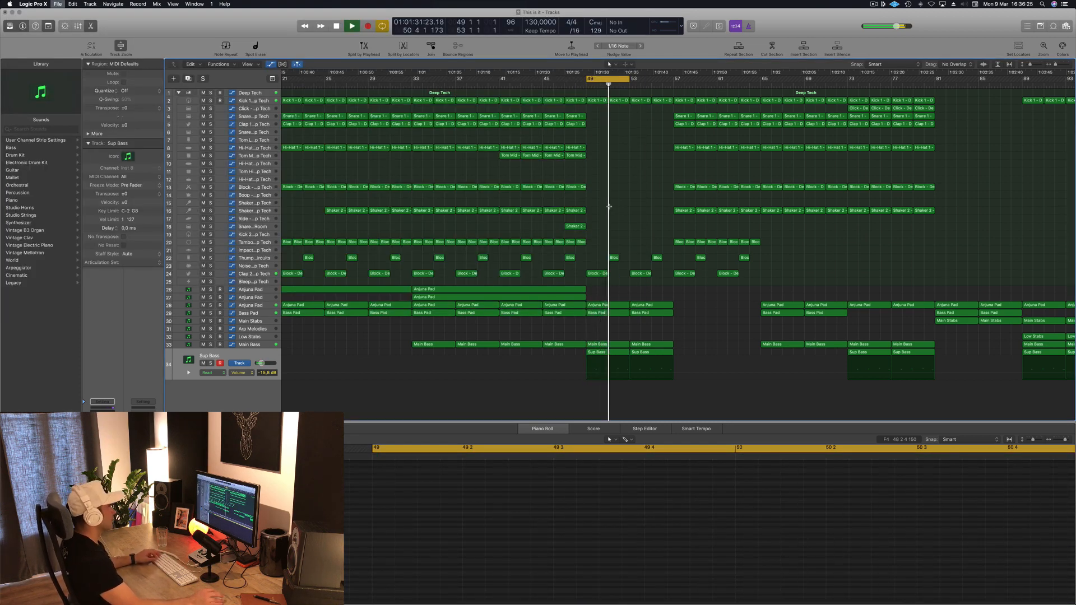
Delete the two Thump regions on track 22 between bars 49 and 57
scroll(608, 231, up, 1)
key(space)
key(space)
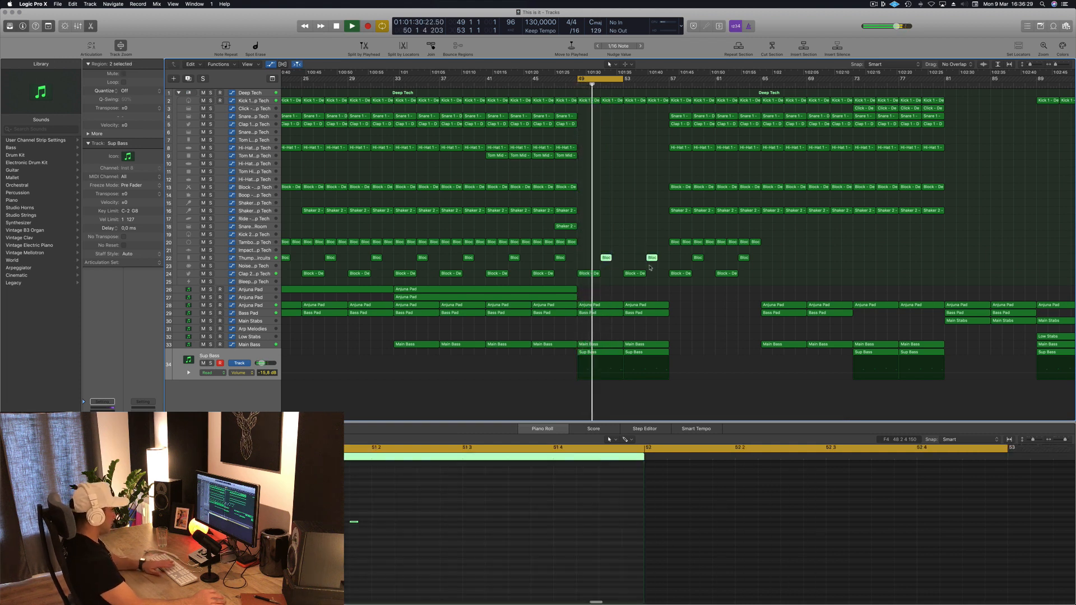
key(Delete)
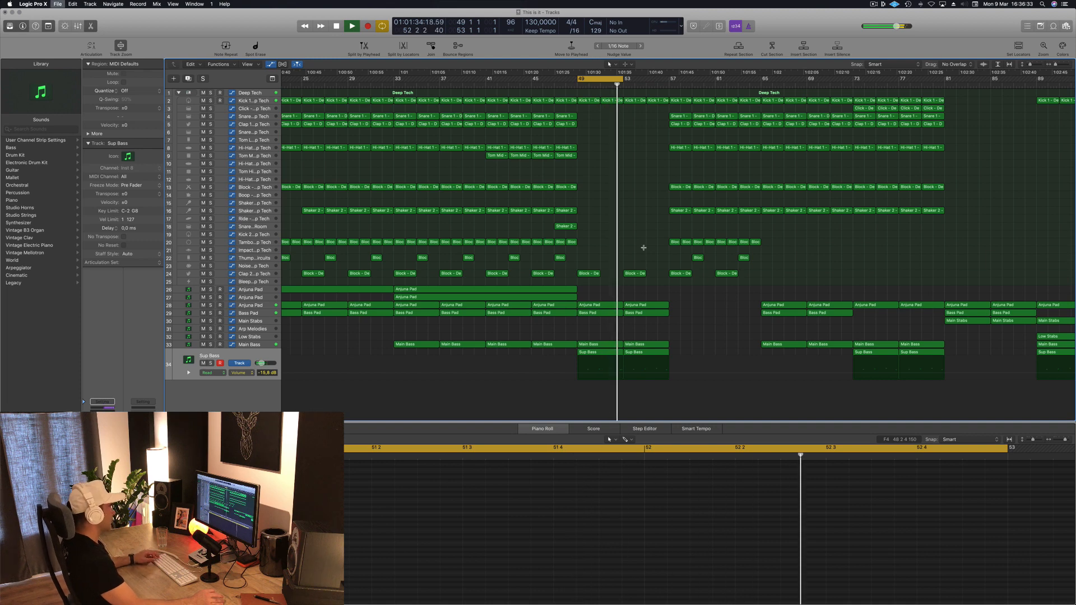
Extend the cycle range to bars 49–57 and restart playback from bar 49
scroll(644, 247, down, 2)
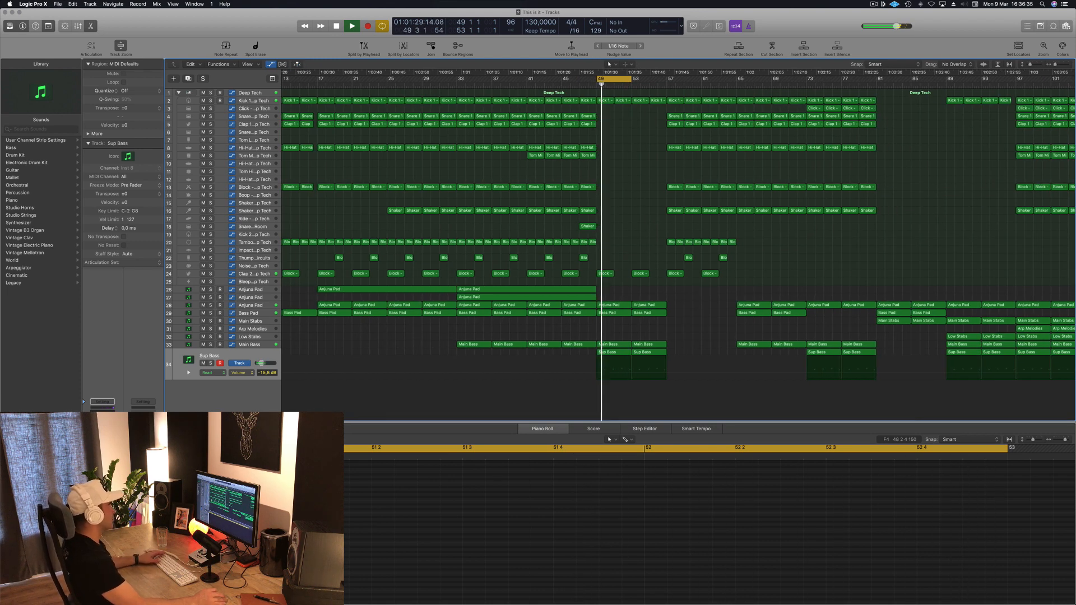
drag(631, 79, 666, 79)
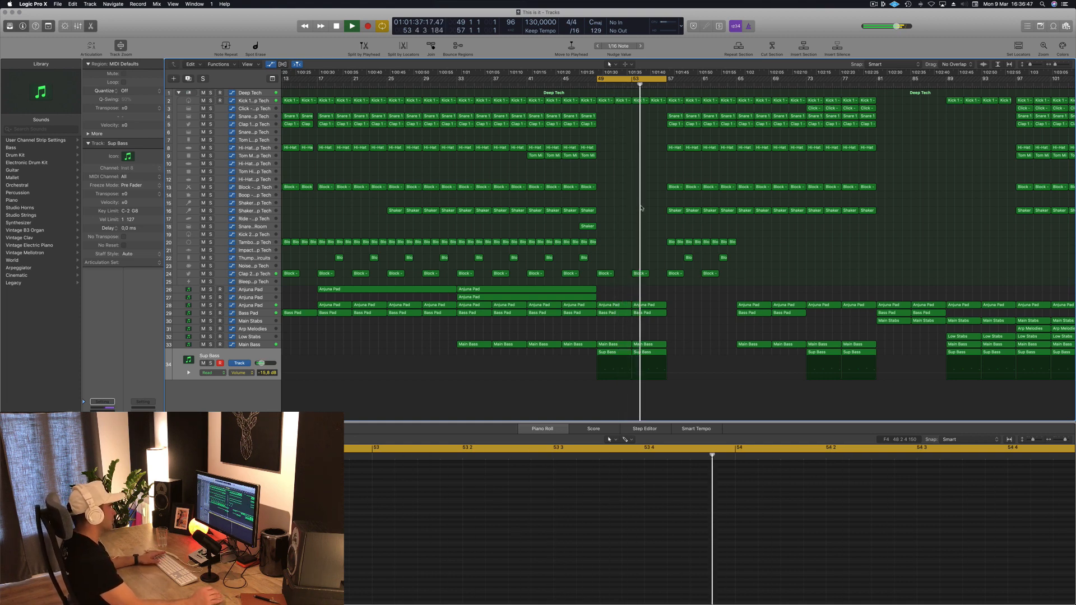
key(space)
key(space)
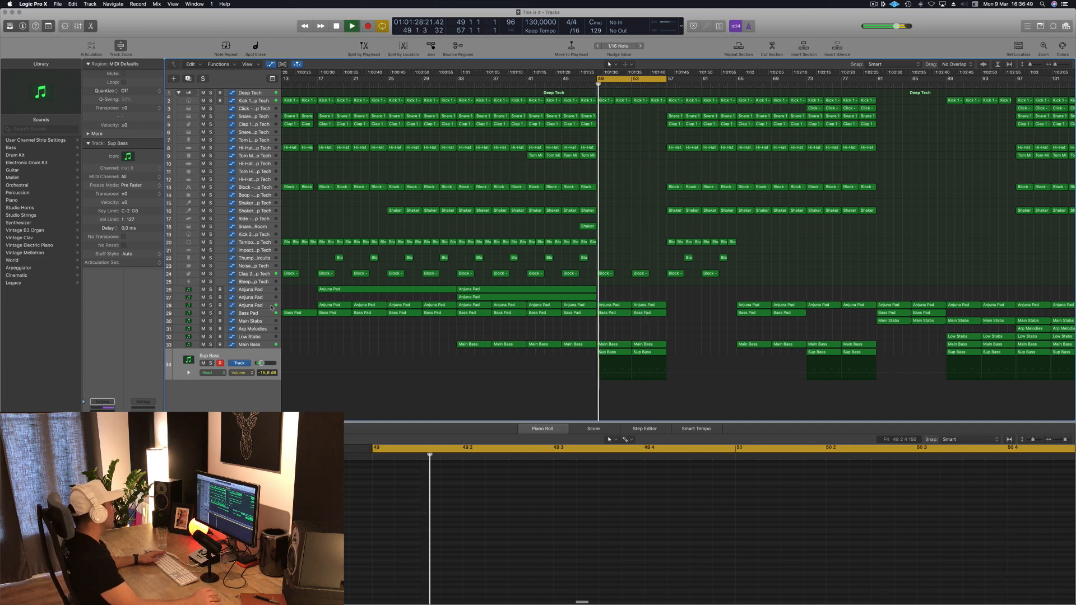
Reshape the Anjuna Pad filter cutoff automation around bar 53 and lower its point at bar 57 to 3.564
click(271, 307)
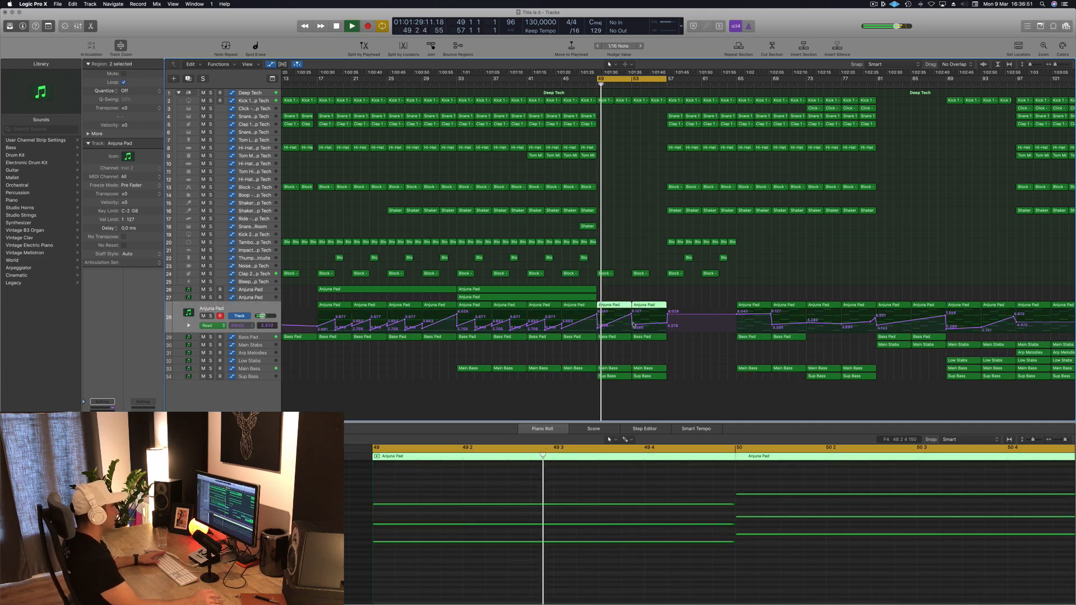
click(633, 324)
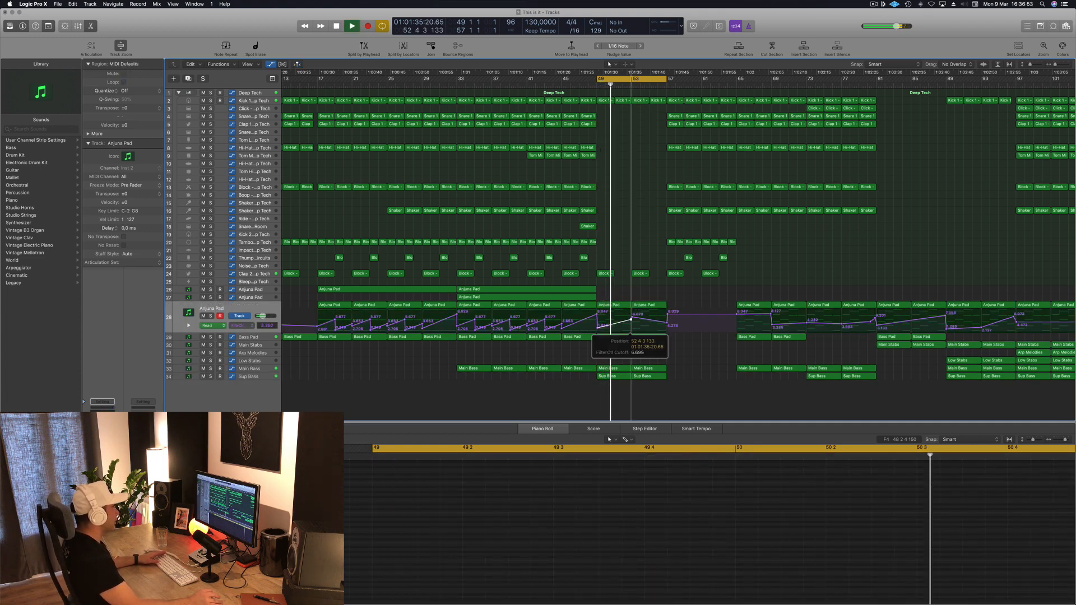
drag(631, 319, 631, 319)
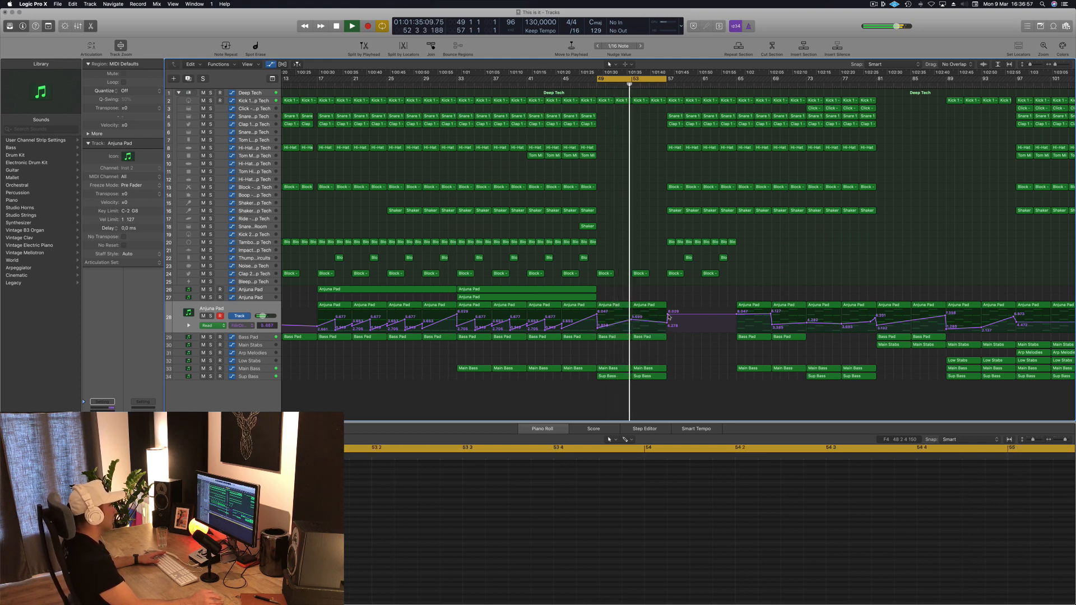
drag(668, 313, 667, 325)
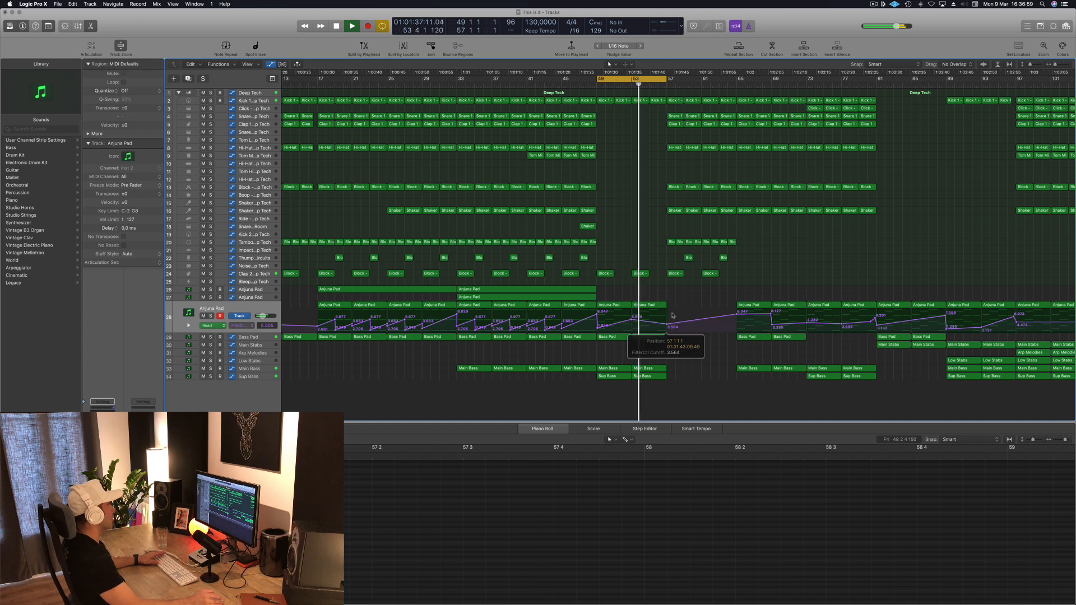
key(space)
key(space)
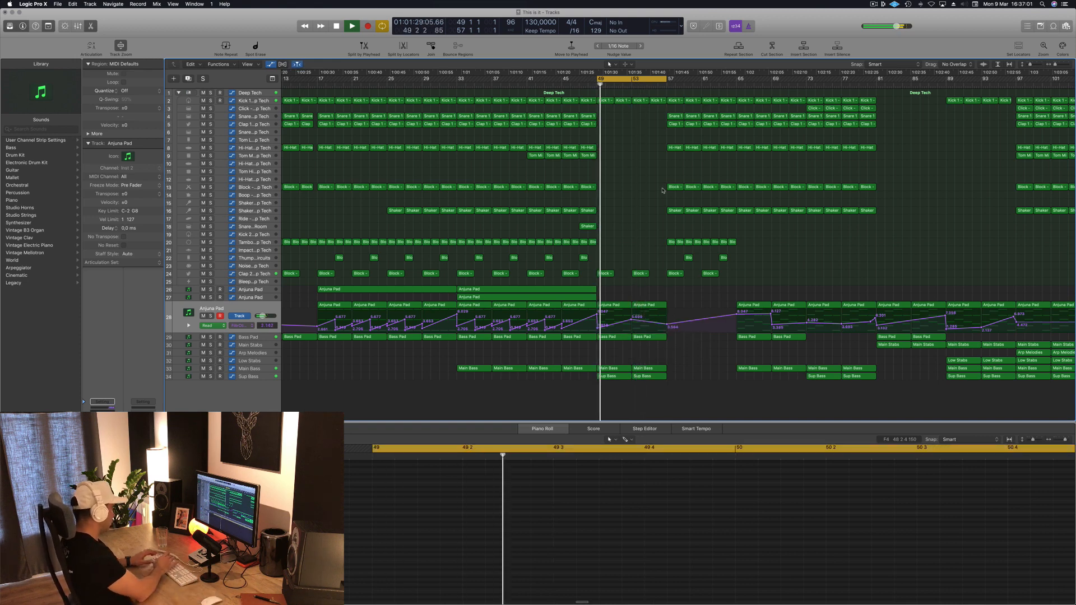
Repeat the section between bars 49 and 57 three times, extending it to bar 81
key(ctrl+super+r)
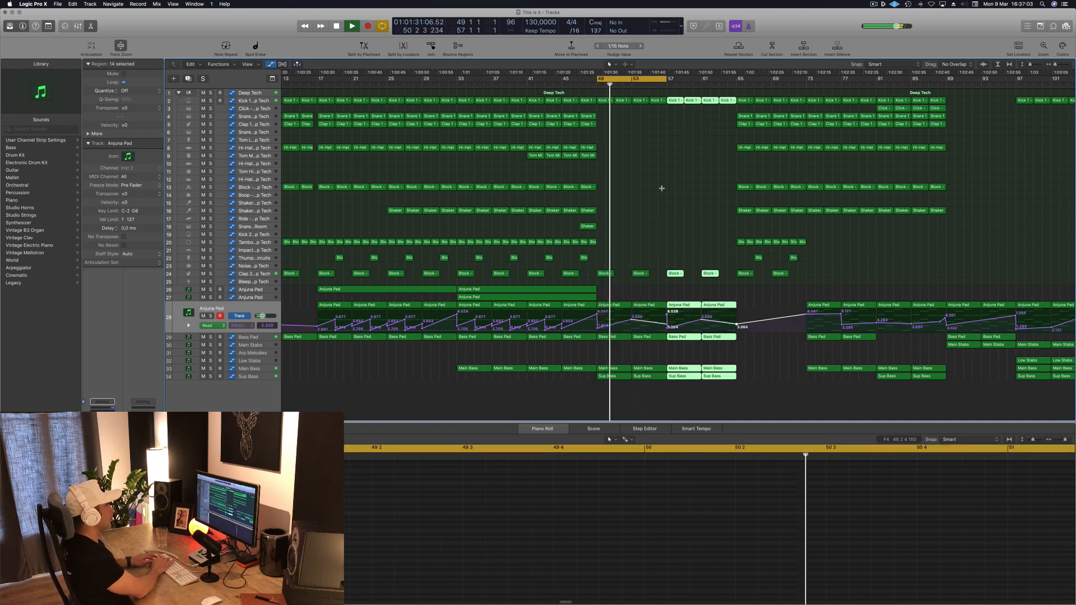
key(ctrl+super+r)
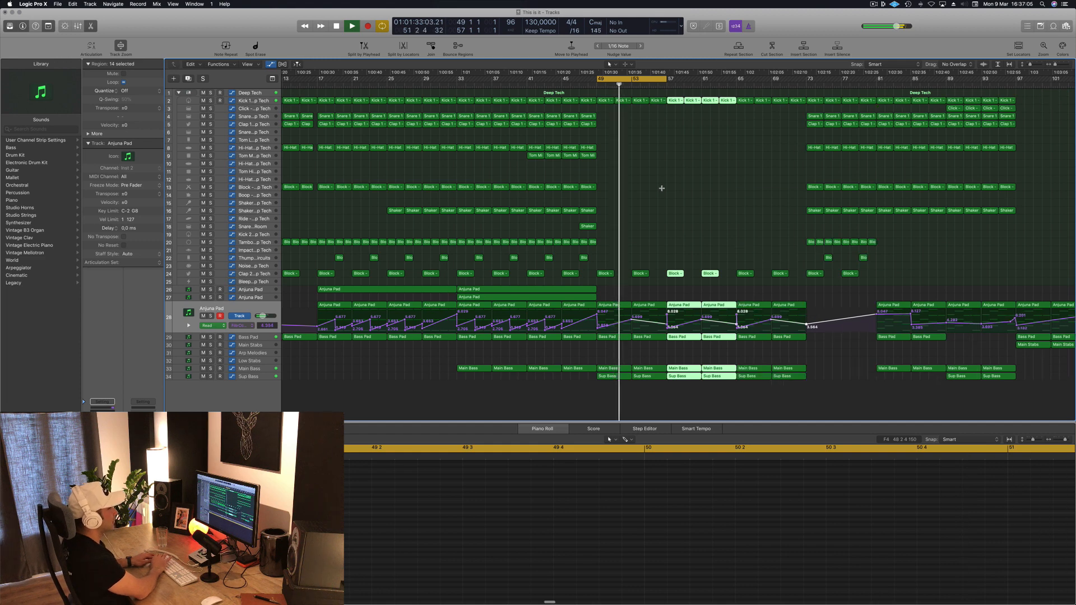
key(ctrl+super+r)
click(662, 188)
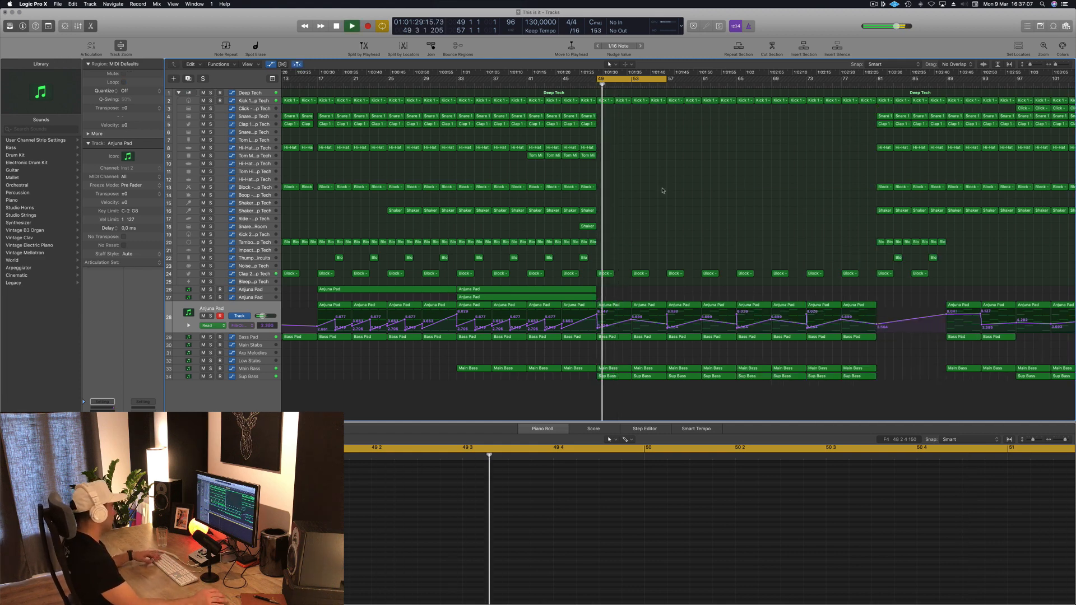
Save the project, fit the whole arrangement in view and replay the section from bar 49
key(super+s)
key(z)
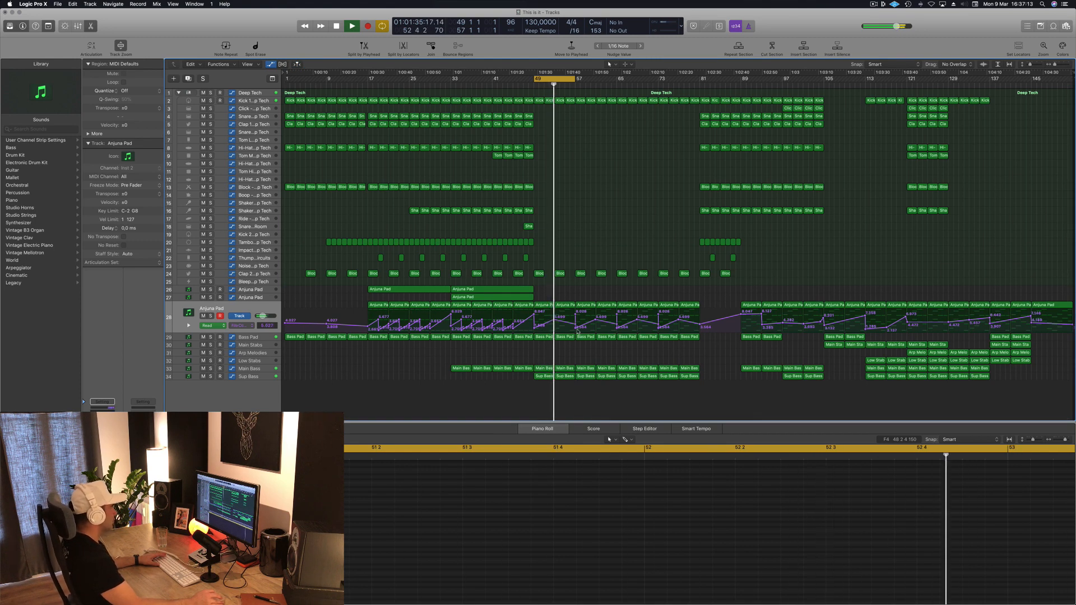
click(576, 328)
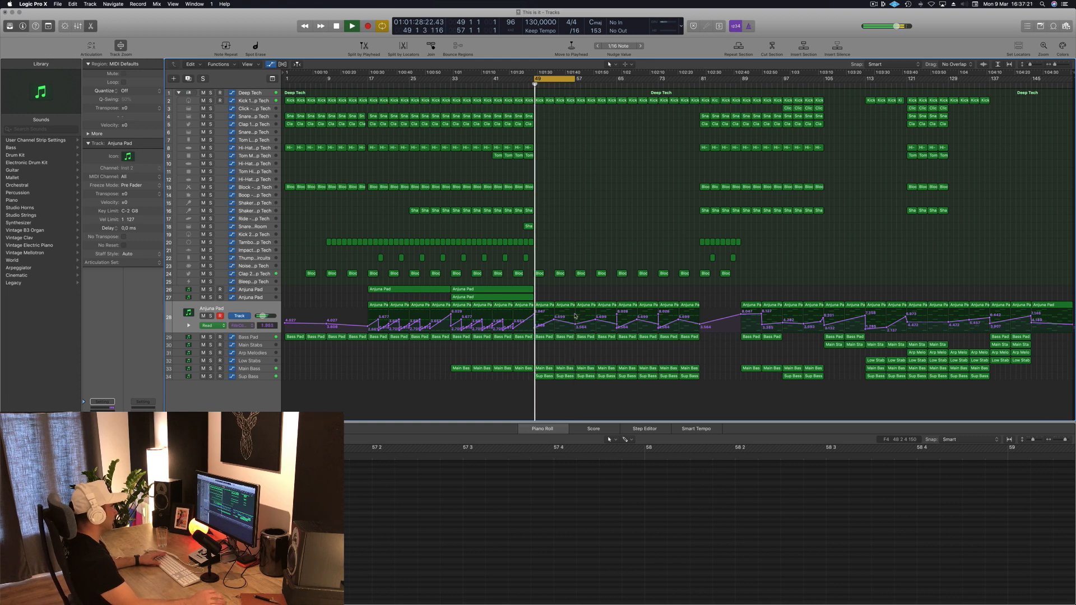
key(space)
key(space)
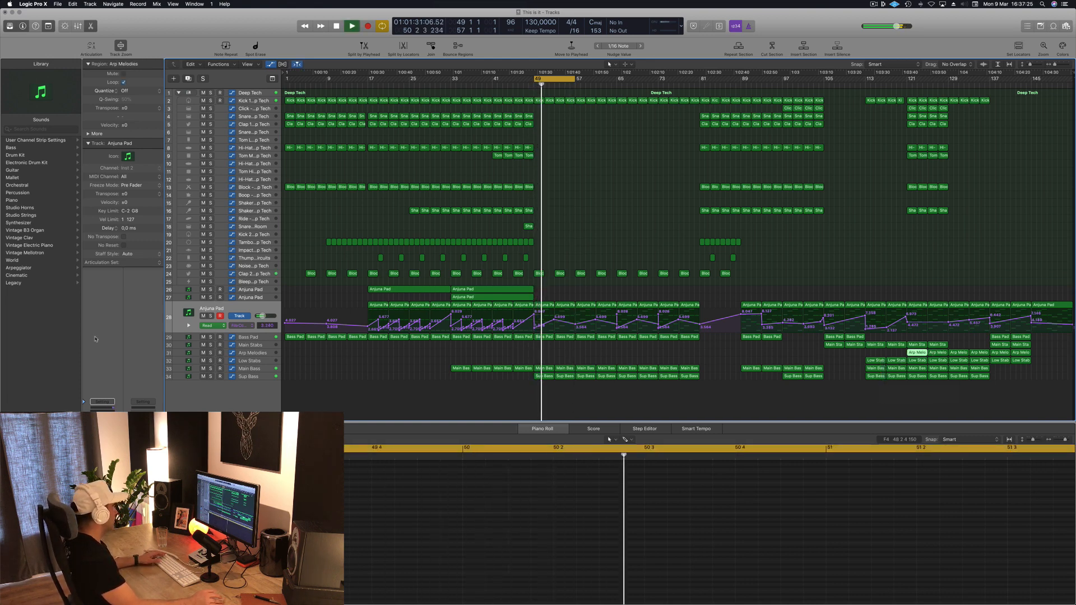
Duplicate the Arp Melodies track and move the Arp Melodies region at bar 121 onto the copy at bar 49
click(251, 353)
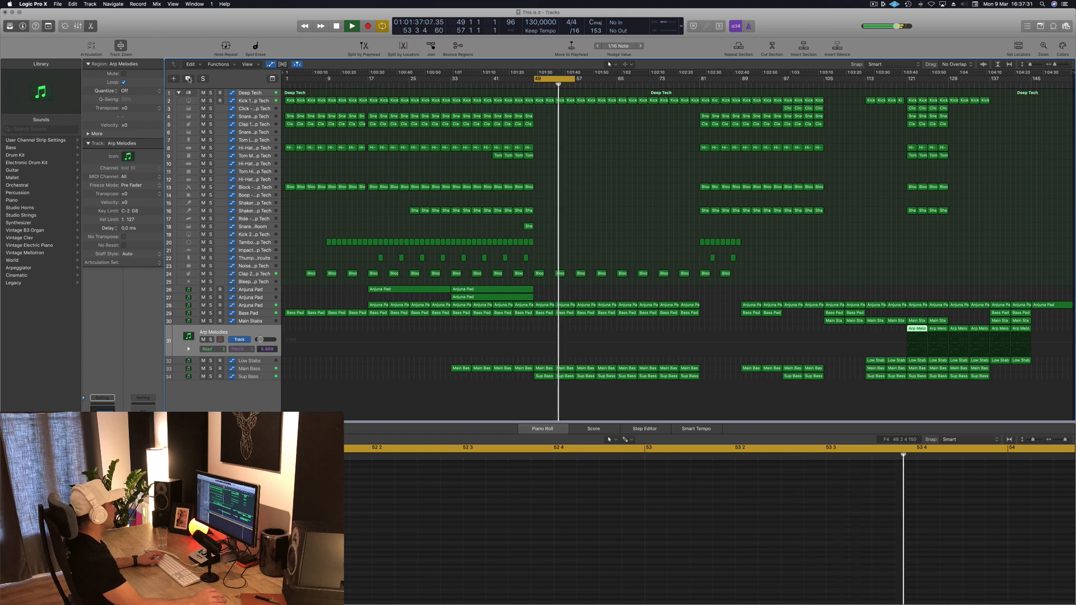
key(super+d)
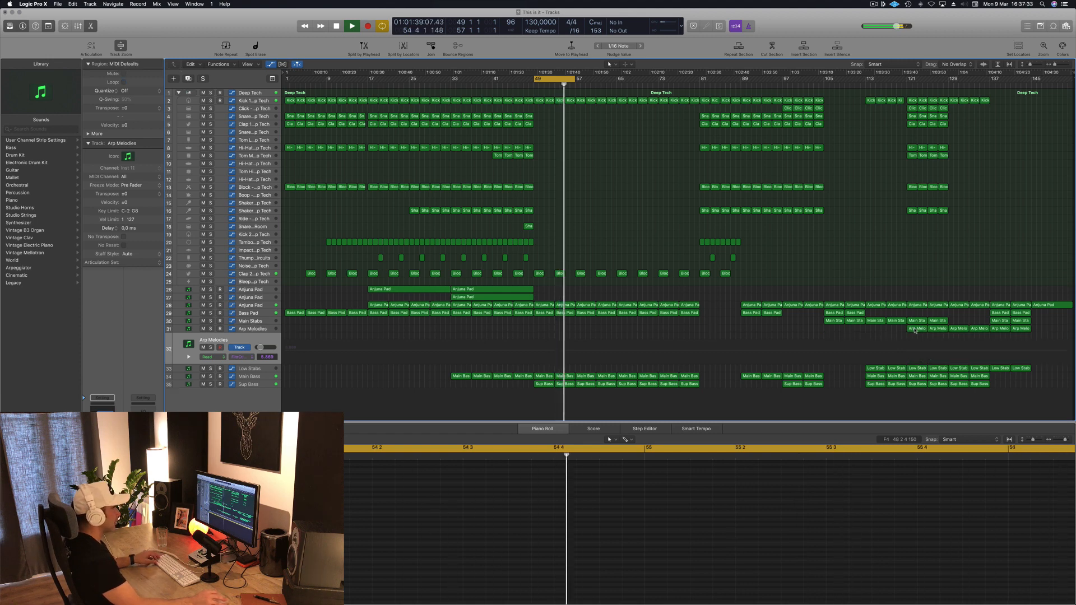
drag(915, 331, 544, 343)
Lower the filter cutoff in the duplicated Arp Melodies track's Sylenth1 to 2.823 while the section plays
key(space)
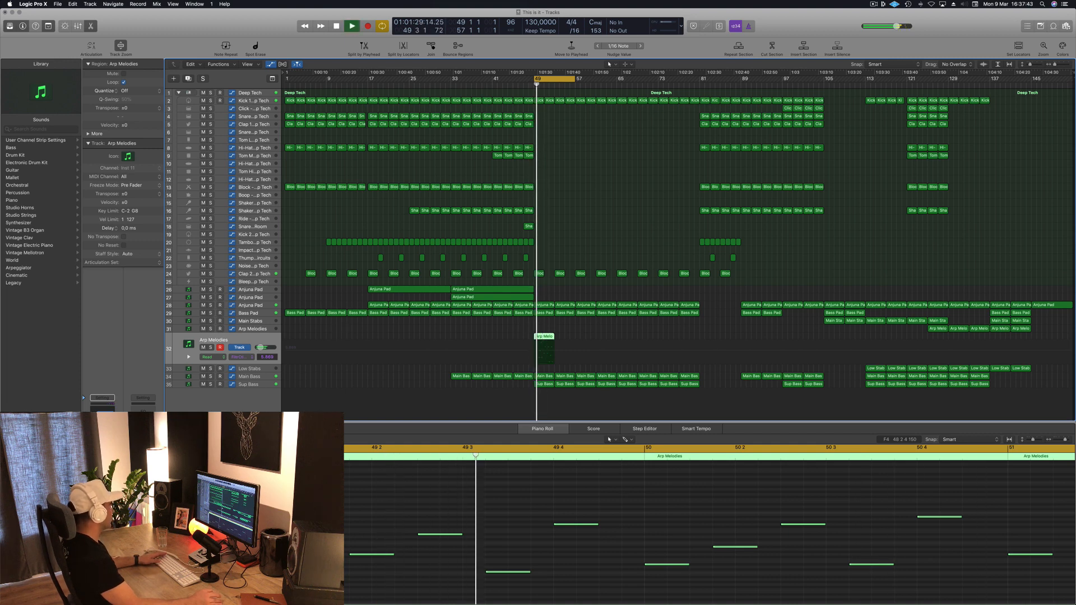
key(v)
drag(179, 21, 774, 138)
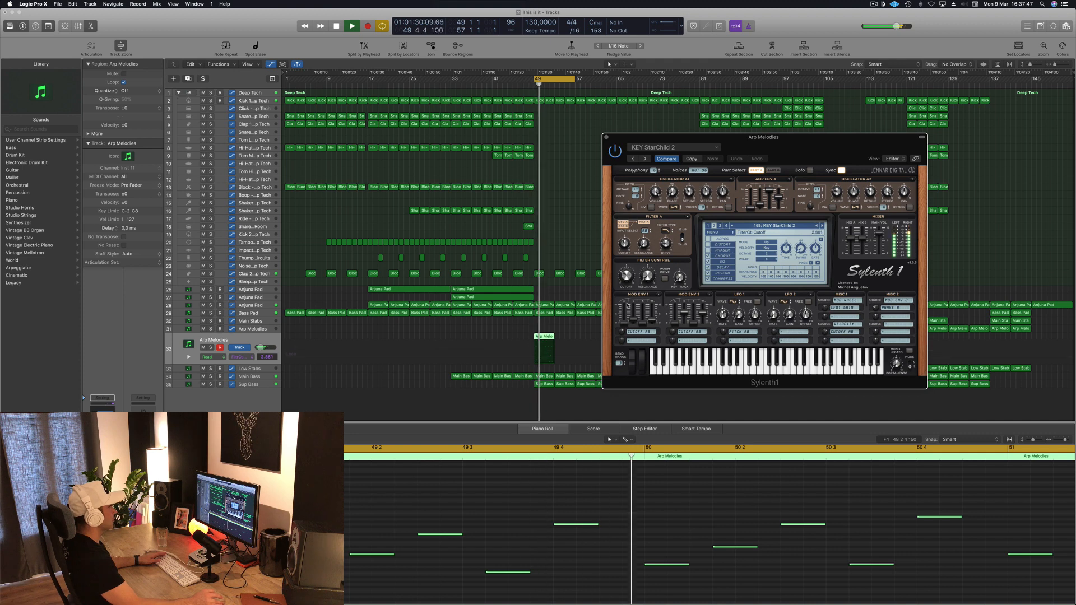
drag(647, 140, 743, 152)
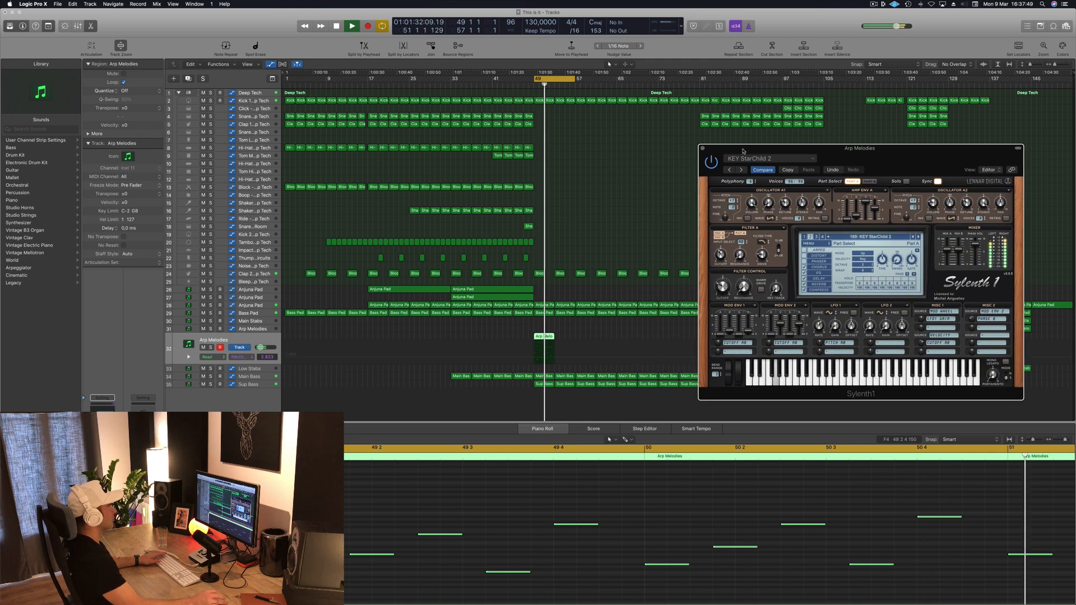
click(702, 149)
key(space)
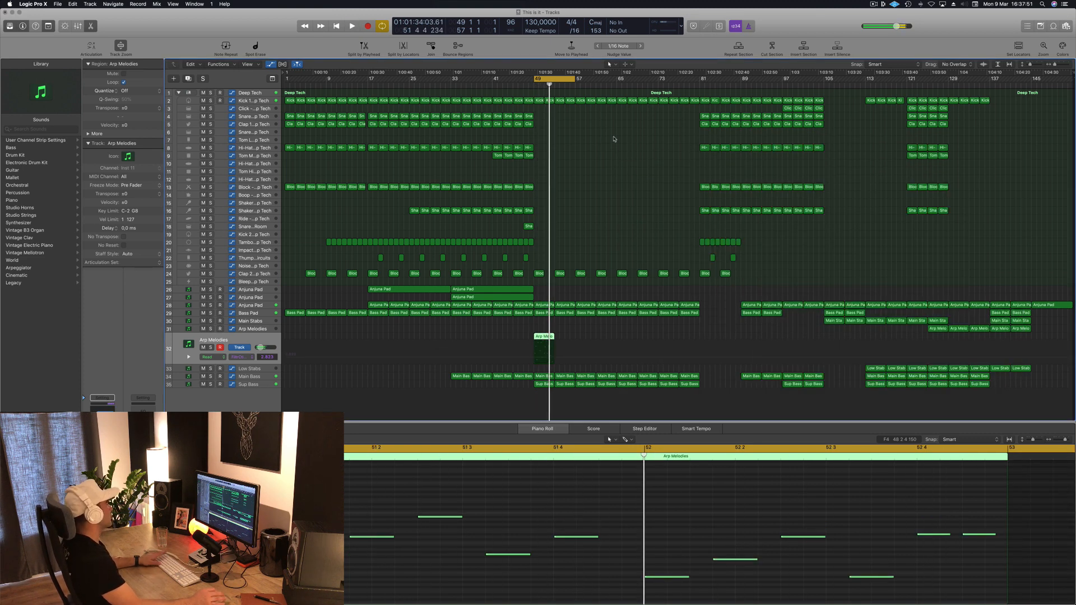
Copy the Arp Melodies region repeatedly along the duplicated track to fill bars 49 to 81
key(space)
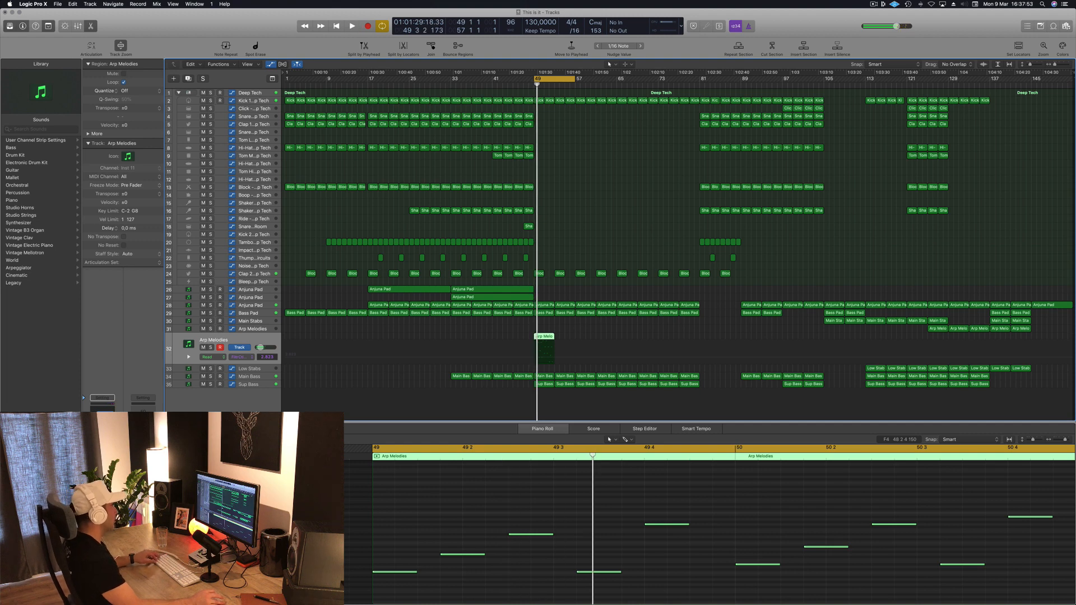
drag(541, 338, 585, 346)
mouse_move(641, 335)
mouse_down()
mouse_move(549, 340)
mouse_move(626, 342)
mouse_up()
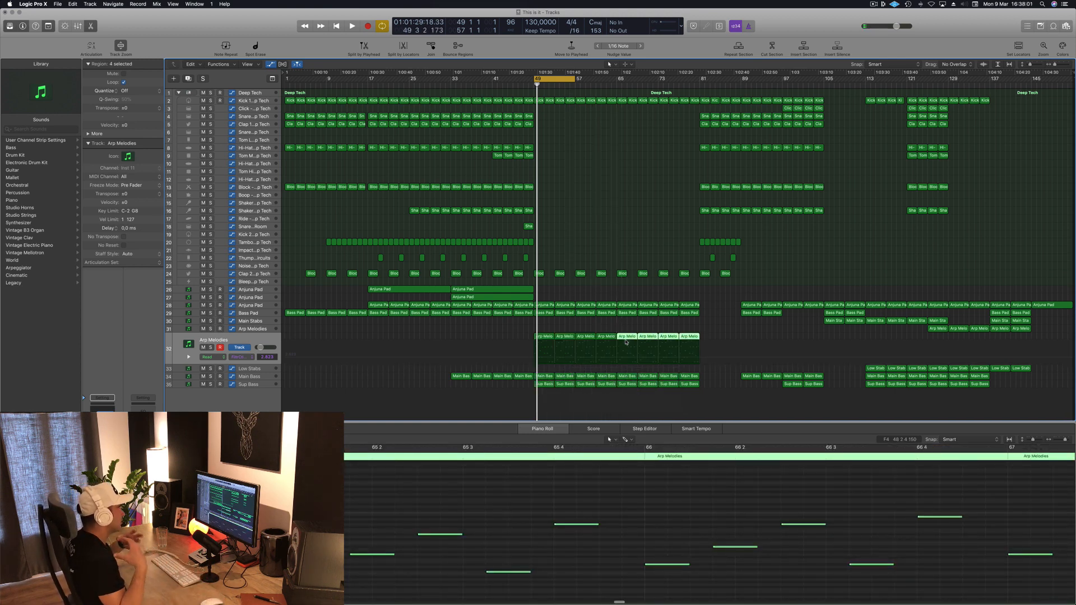
click(626, 237)
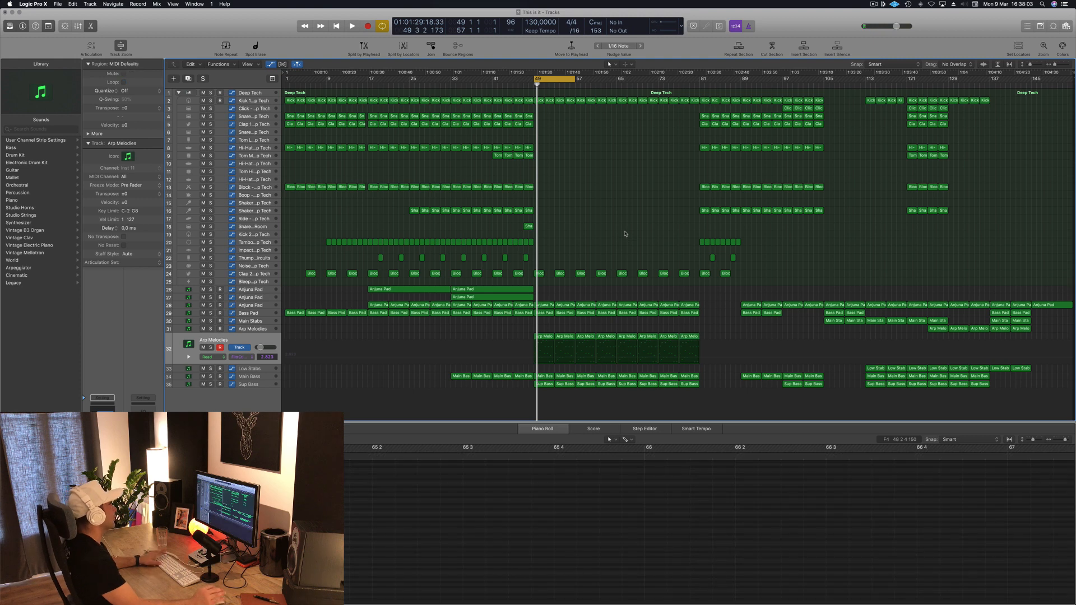
Switch the duplicated Arp Melodies track to Touch automation and record a Sylenth1 filter cutoff move at bar 49
key(space)
click(235, 338)
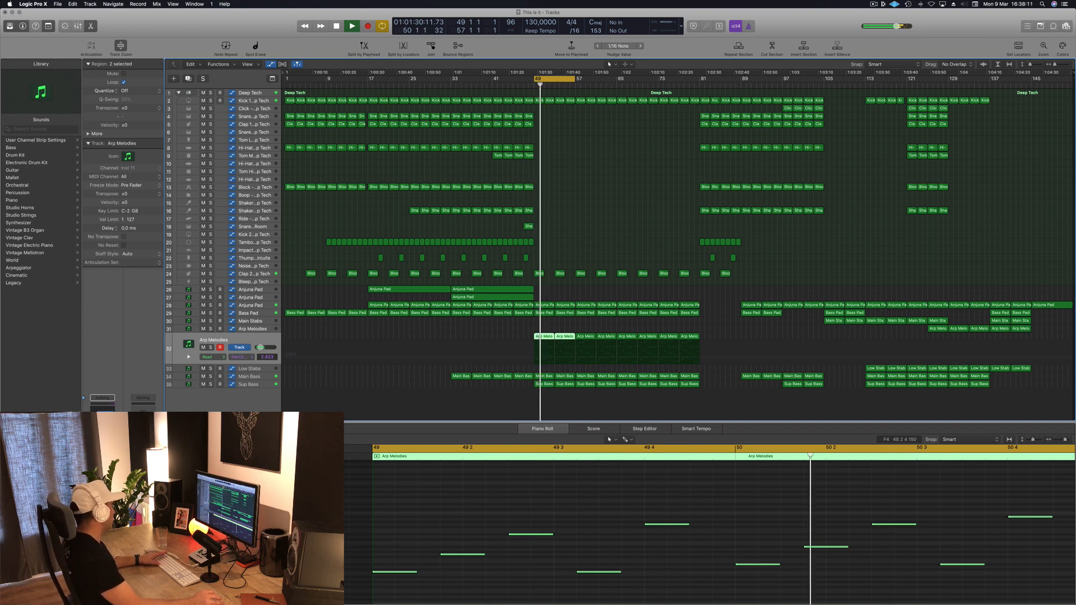
key(ctrl+super+t)
key(v)
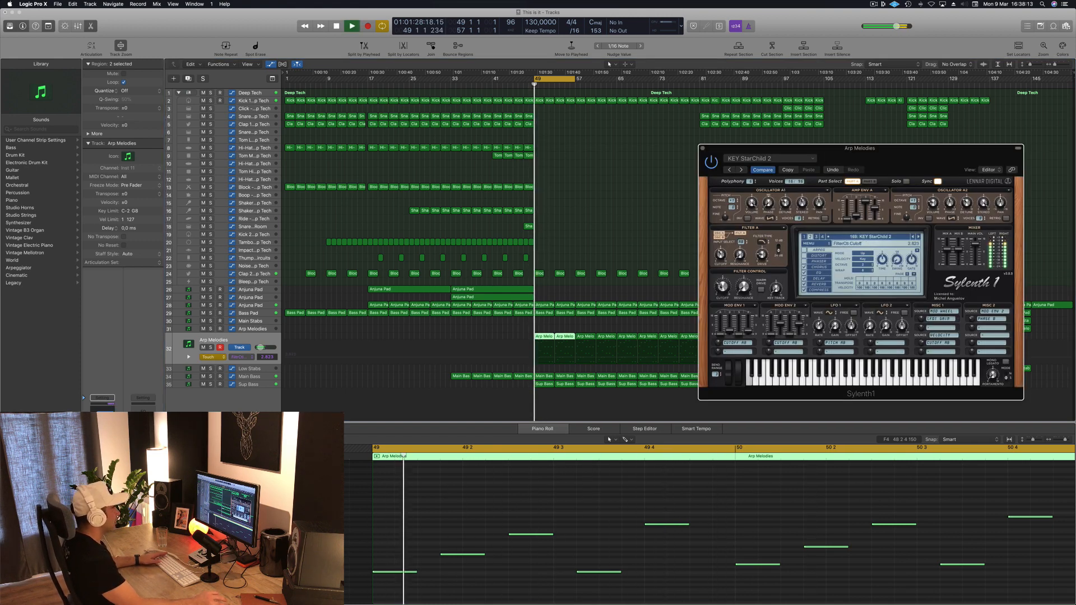
drag(720, 255, 721, 268)
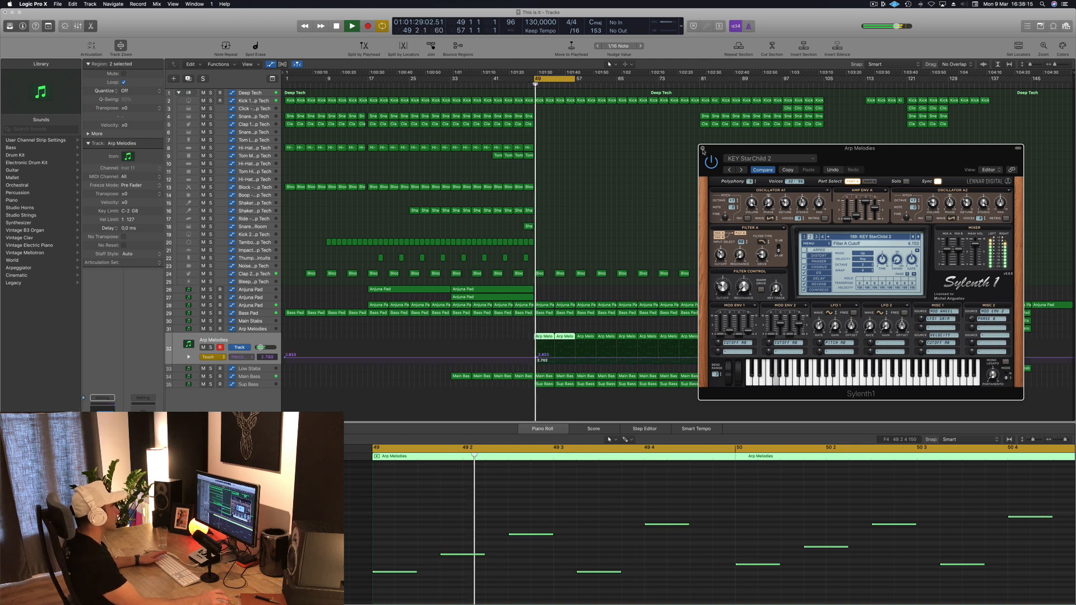
key(v)
Clean up the recorded cutoff points on the duplicated Arp Melodies track and lower the automation at bar 49
key(space)
click(537, 361)
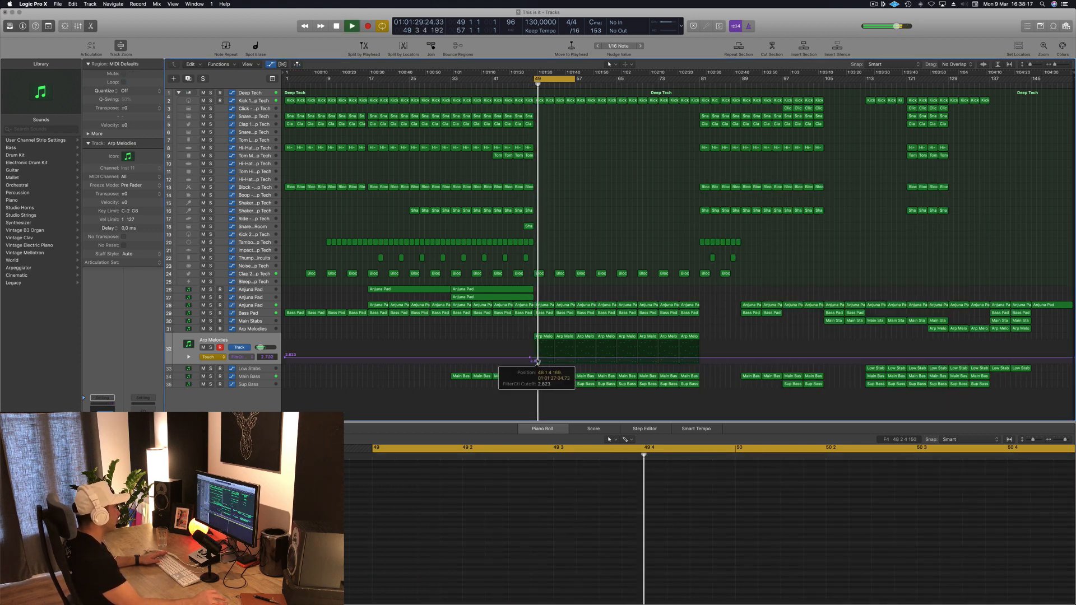
drag(536, 357, 534, 359)
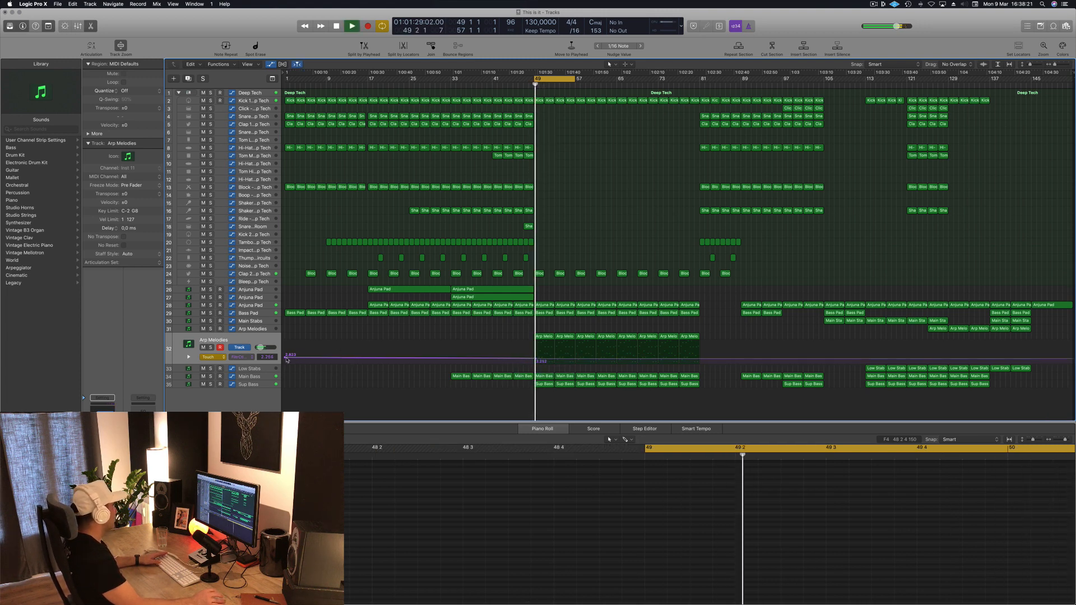
drag(286, 360, 286, 360)
Return the duplicated Arp Melodies track to Read mode and shape a cutoff rise from bar 49 to bar 57
click(211, 357)
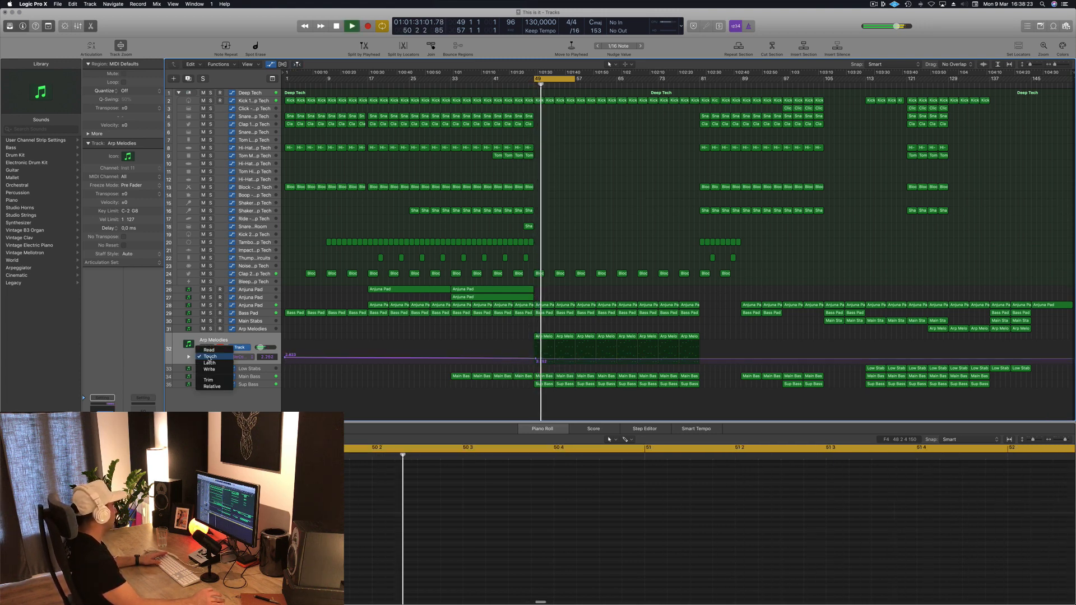
click(209, 350)
key(space)
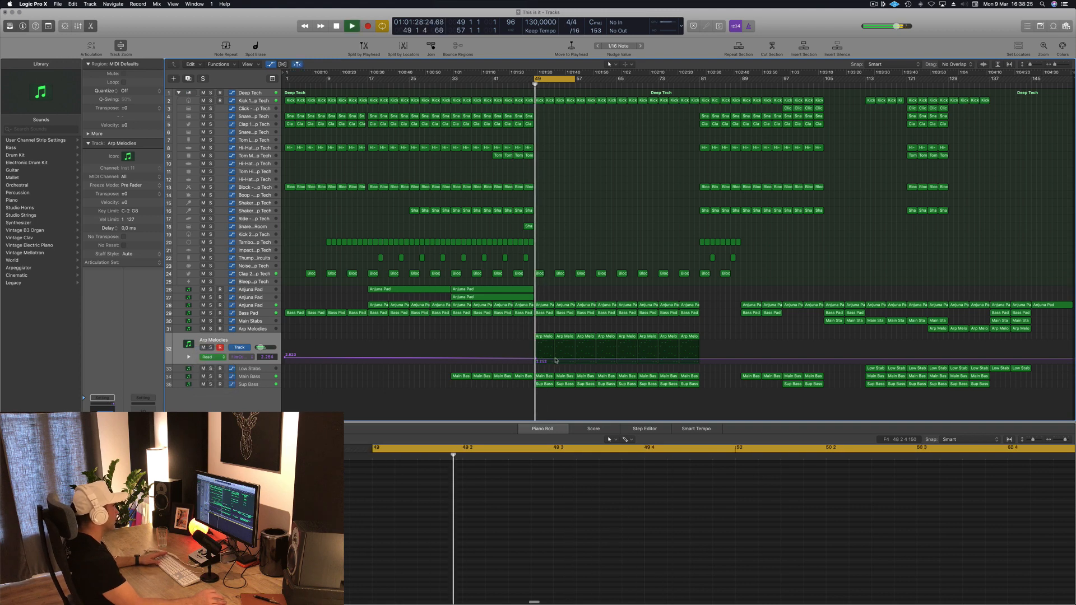
drag(556, 361, 556, 355)
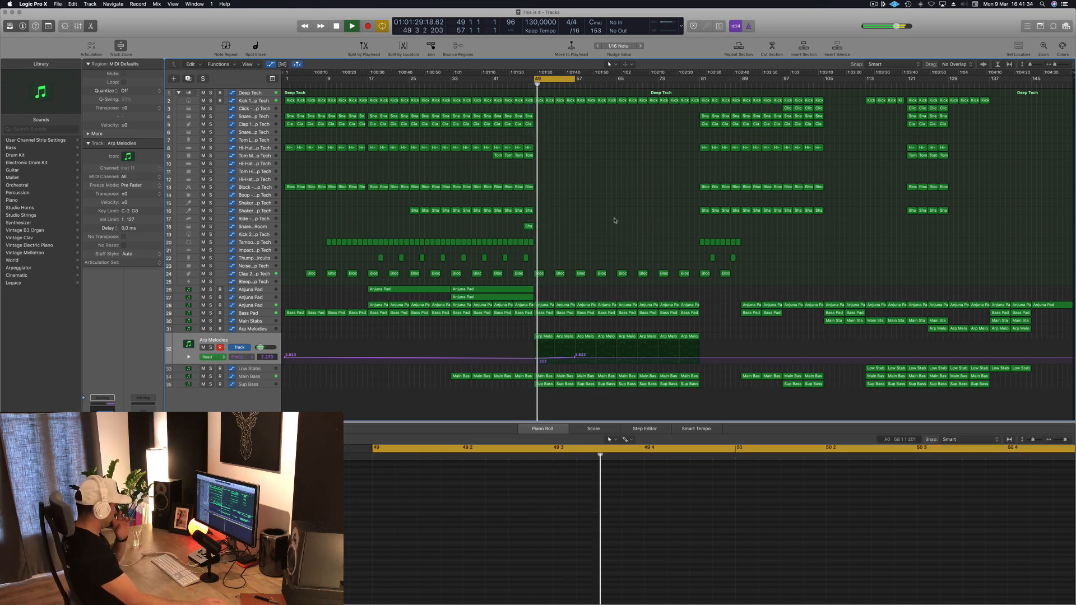
Play from bar 49, extend the cycle range to bar 65 and remove the track 24 Clap region at bar 57
key(space)
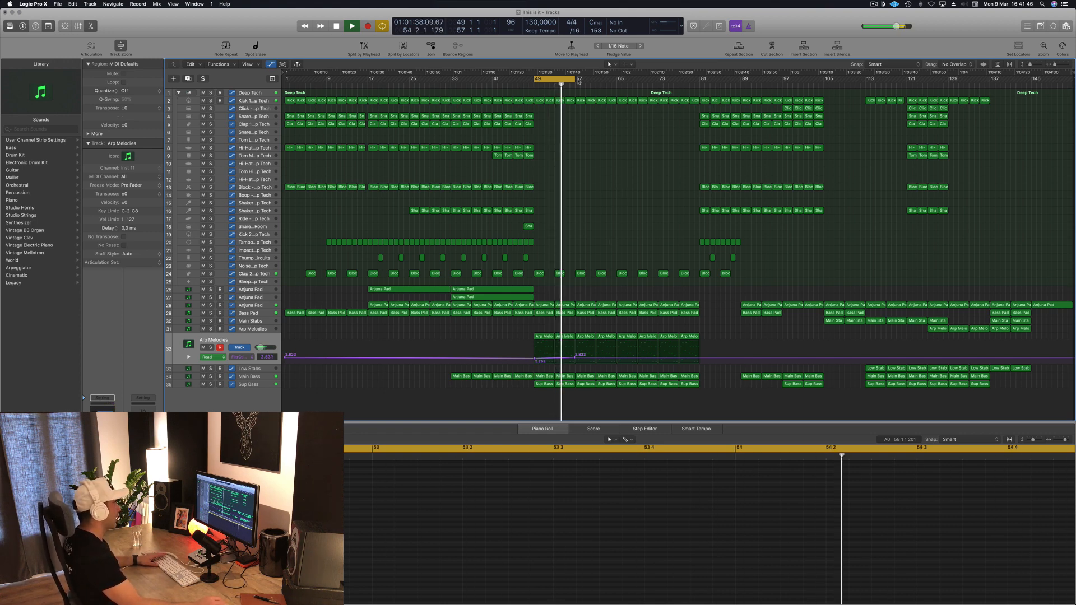
drag(576, 80, 610, 160)
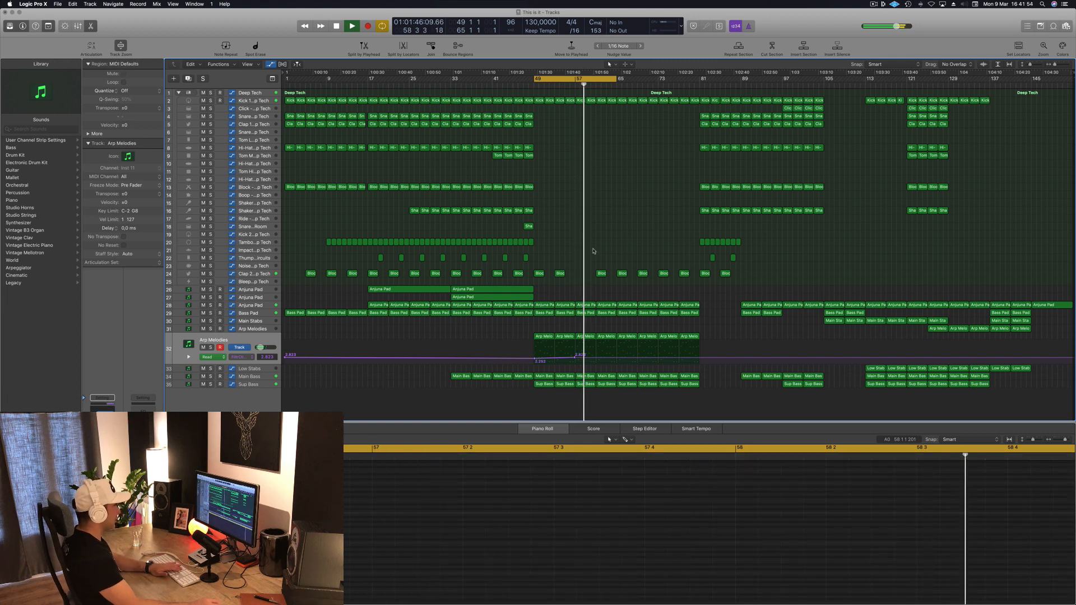
key(super+BackSpace)
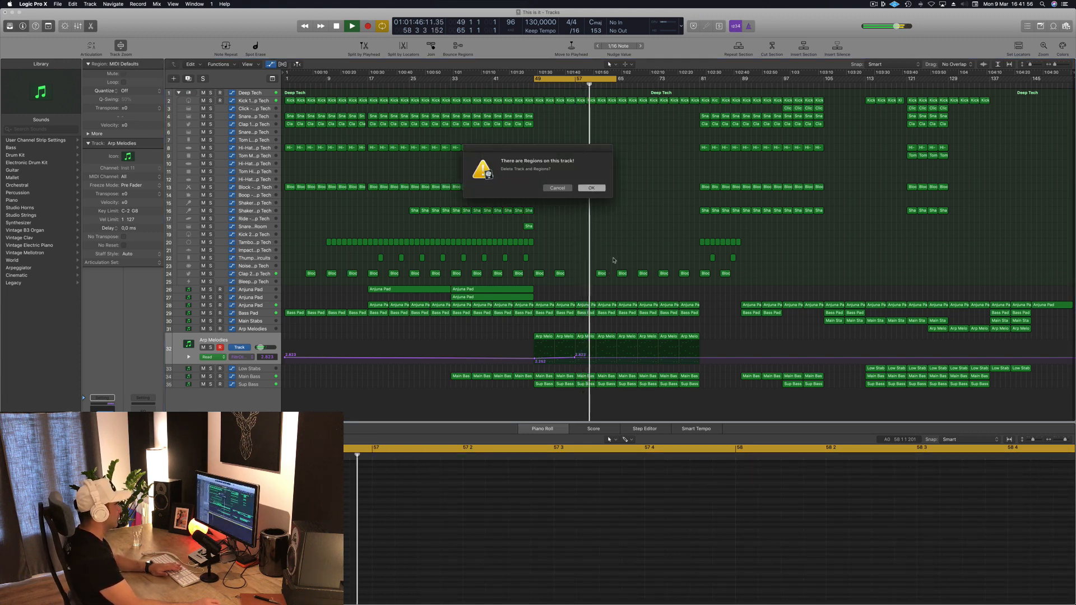
click(590, 188)
key(super+z)
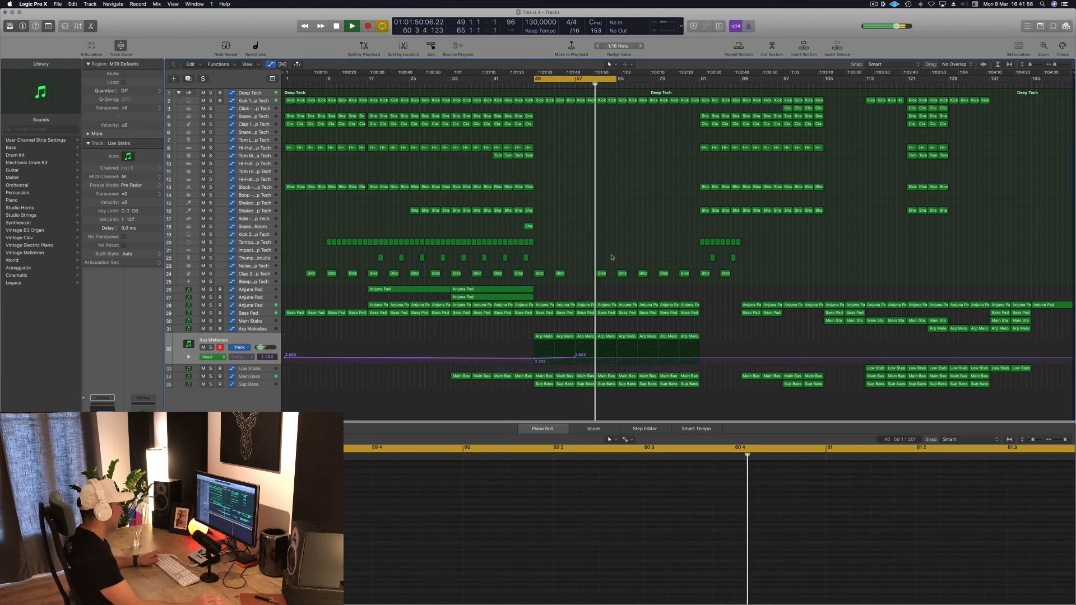
Delete the Clap regions on track 24 at bars 61 and 65
click(602, 274)
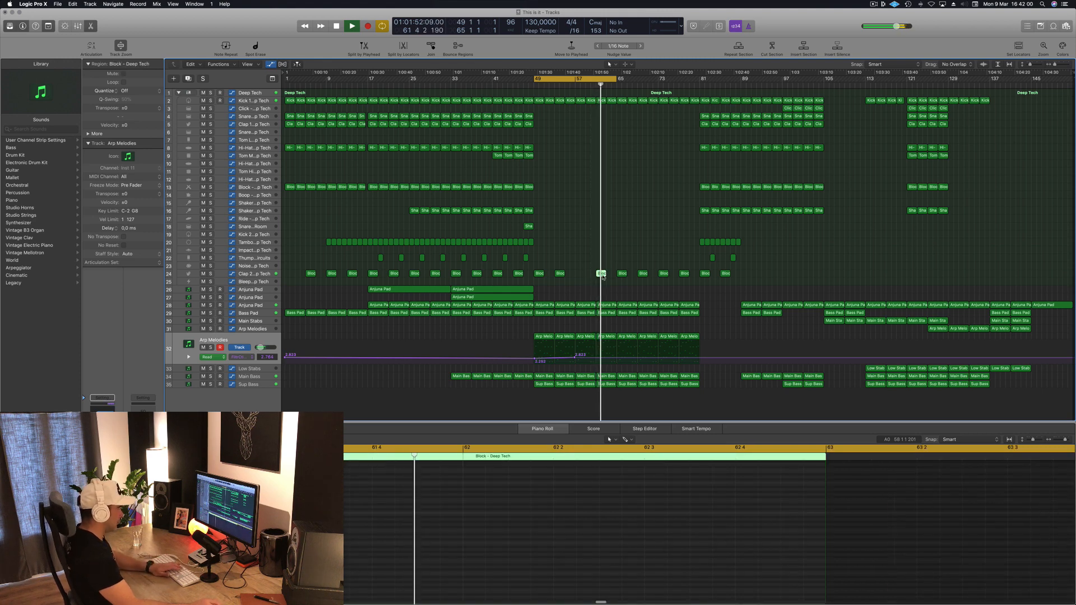
key(BackSpace)
key(BackSpace)
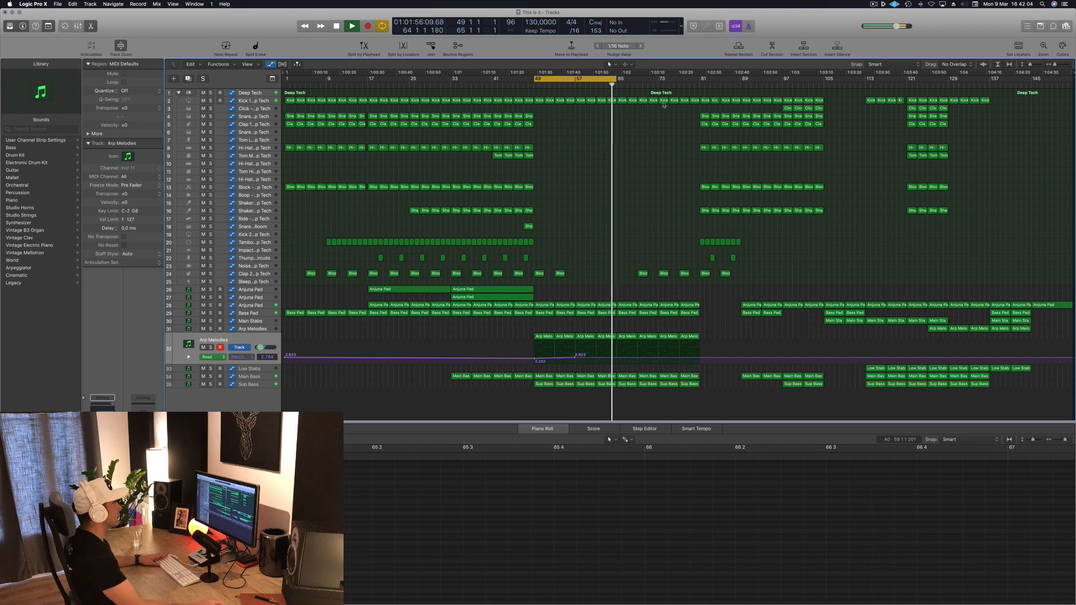
Delete the eight Kick regions between bars 65 and 81 and extend the cycle range to bar 81
drag(621, 106, 693, 104)
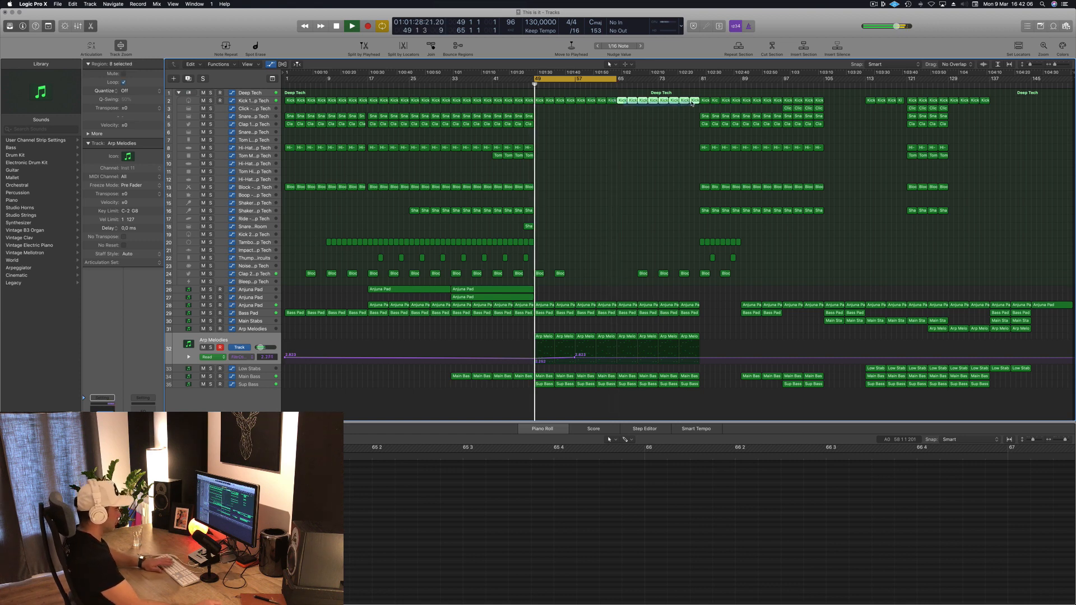
key(BackSpace)
drag(616, 79, 699, 81)
Copy the Anjuna Pad regions of tracks 26 and 27 from bars 33–49 to bar 65 and save the project
drag(553, 290, 658, 290)
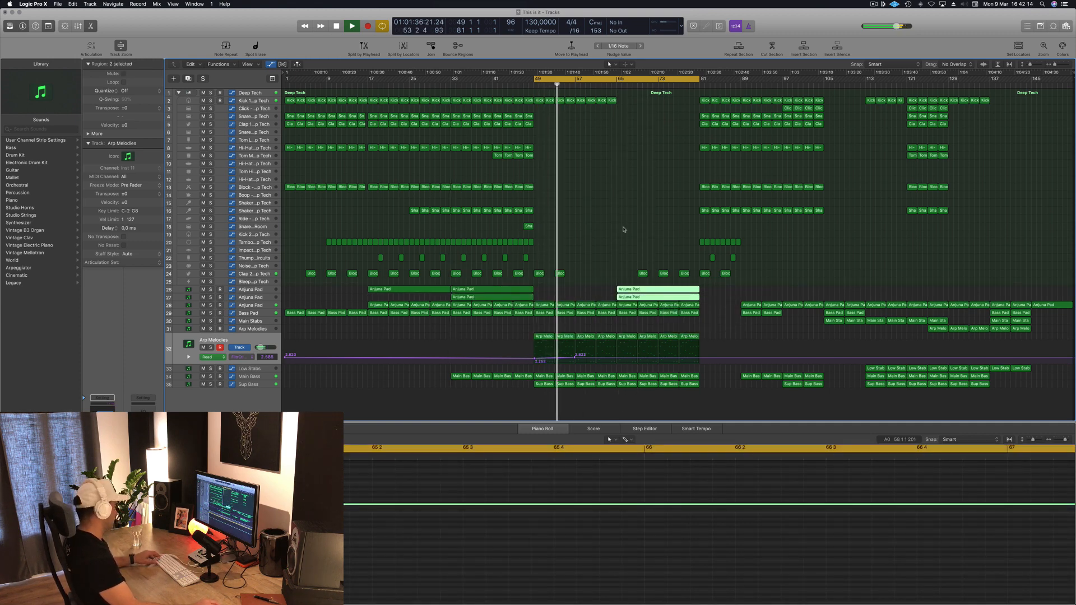
key(super+s)
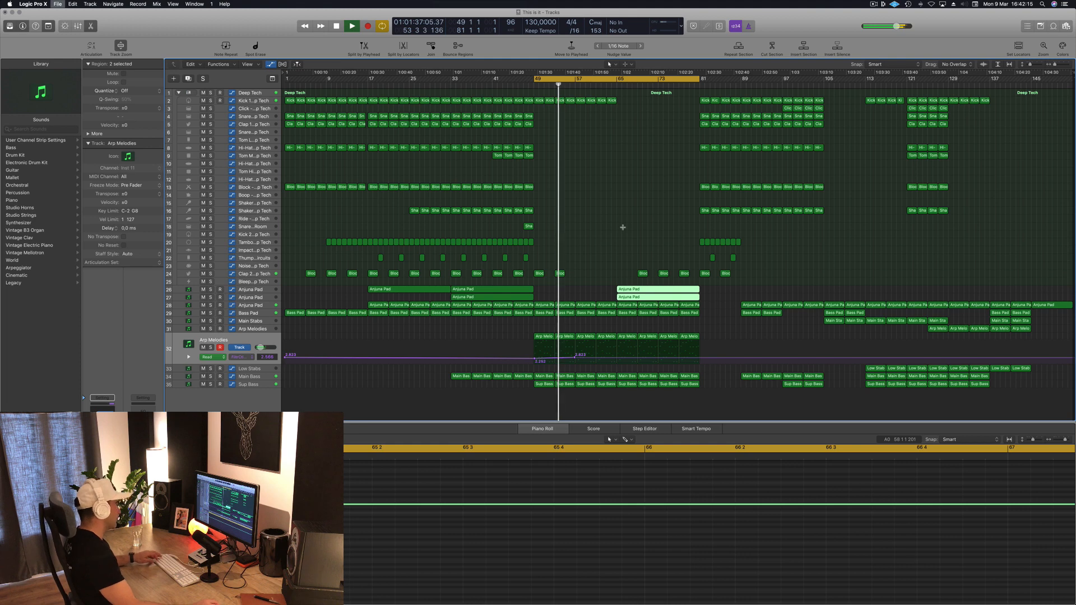
Play from just before bar 65 and delete the three remaining Clap regions on track 24 between bars 69 and 81
click(620, 85)
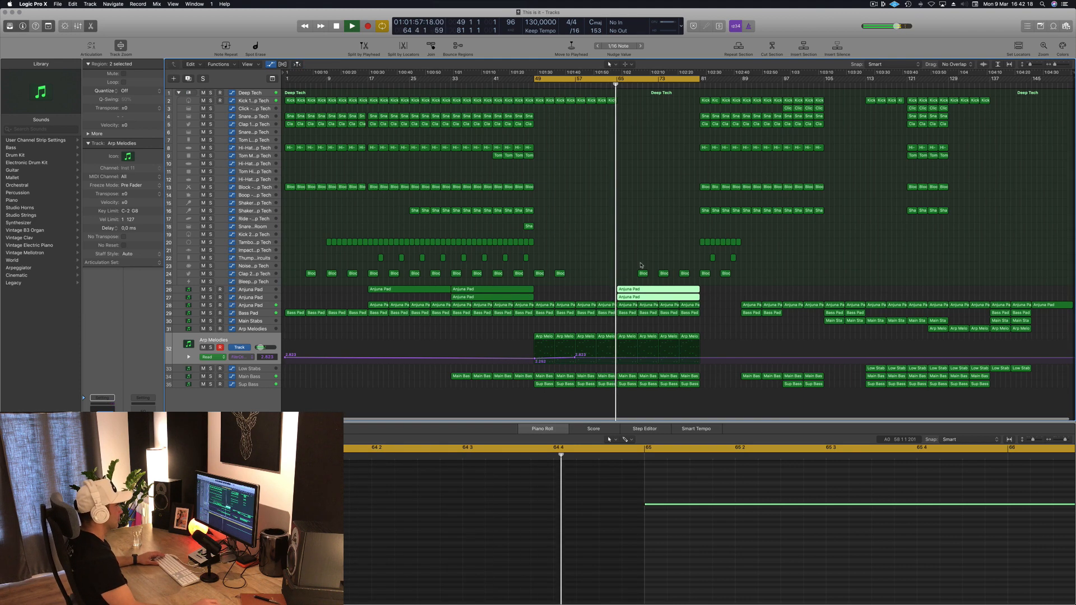
drag(640, 266, 688, 275)
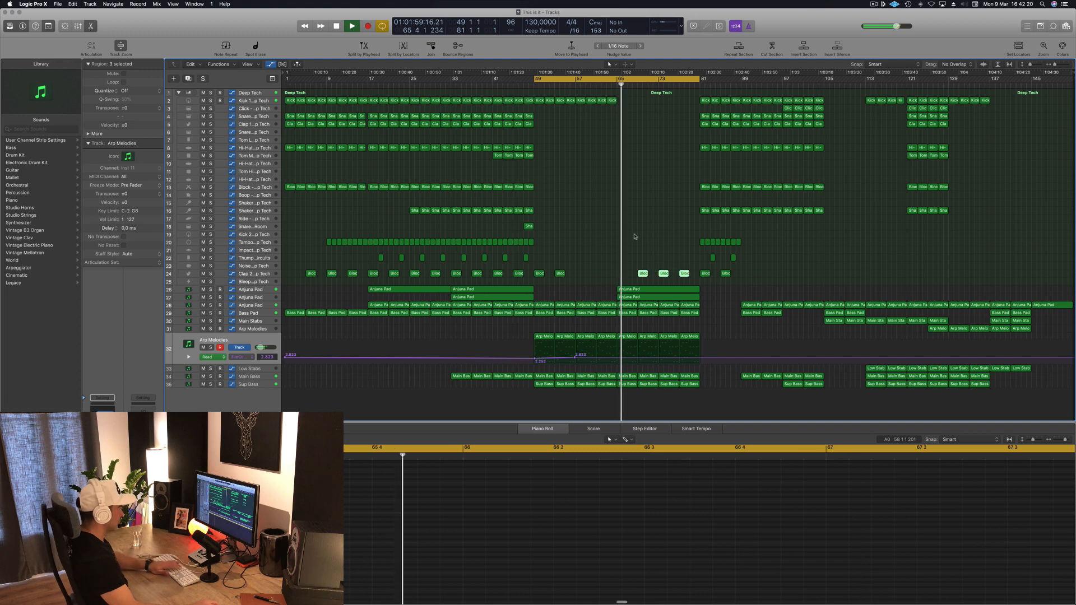
key(Delete)
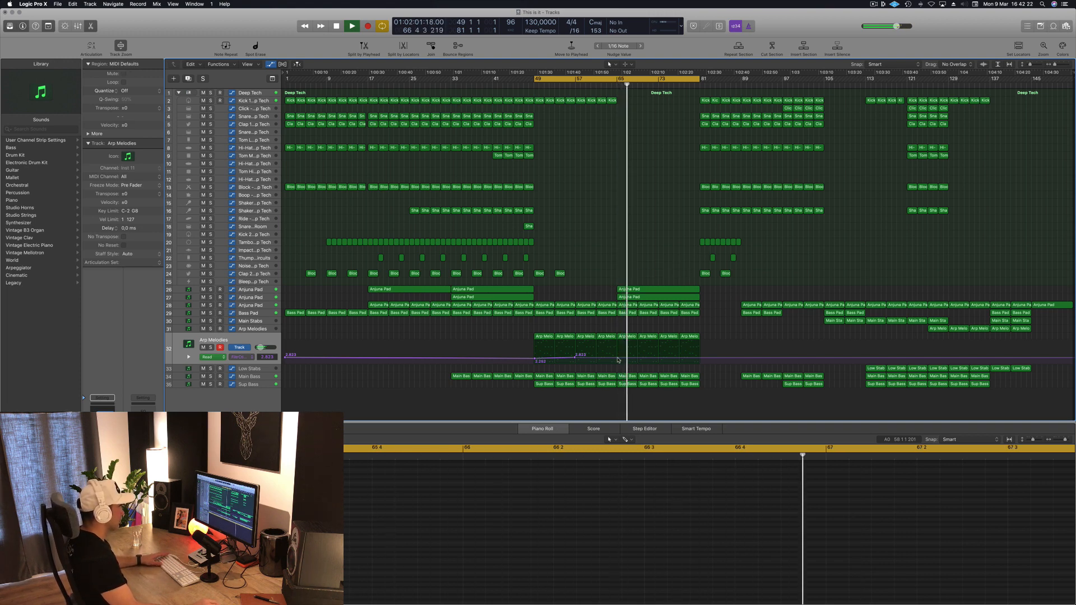
Lower the duplicated Arp Melodies track's filter cutoff automation to 1.681 at bar 65 and stop playback
drag(618, 361, 616, 360)
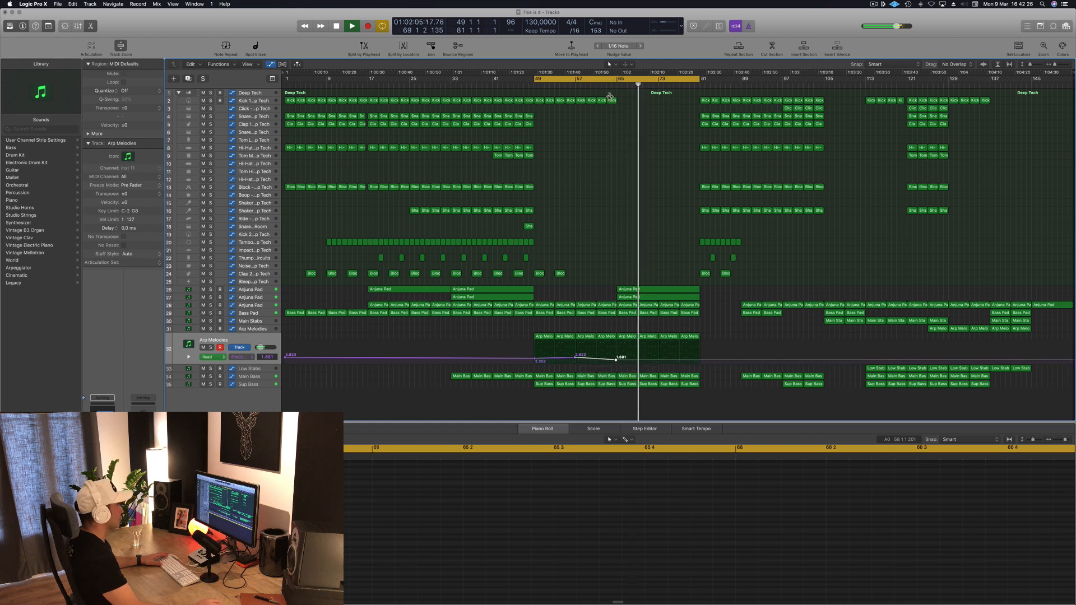
key(space)
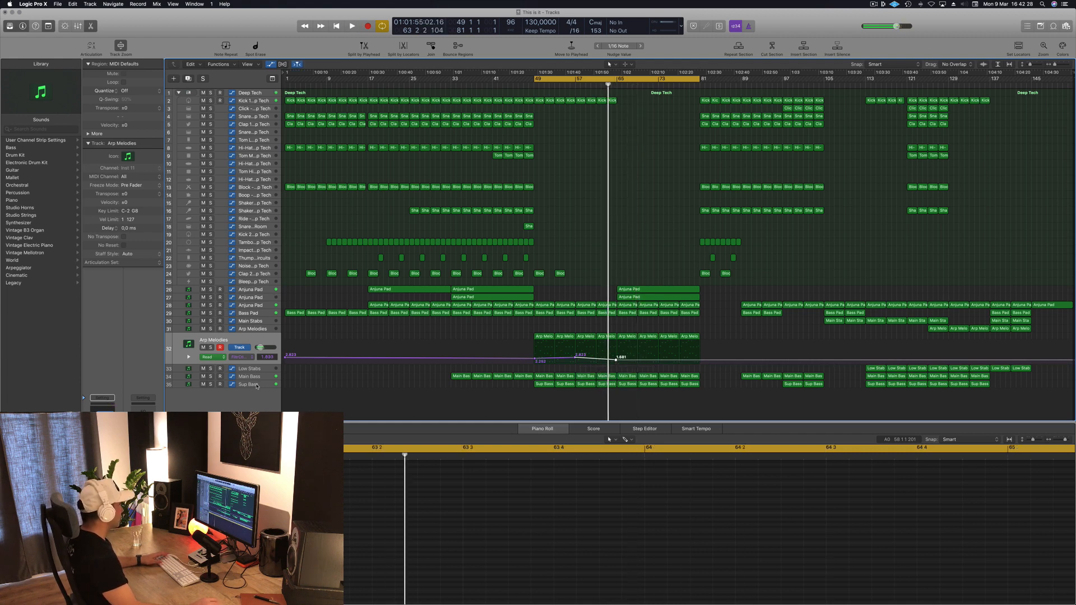
Shape a filter cutoff rise in the Main Bass track's automation, lowering it at bar 65 and climbing to bar 73
click(257, 386)
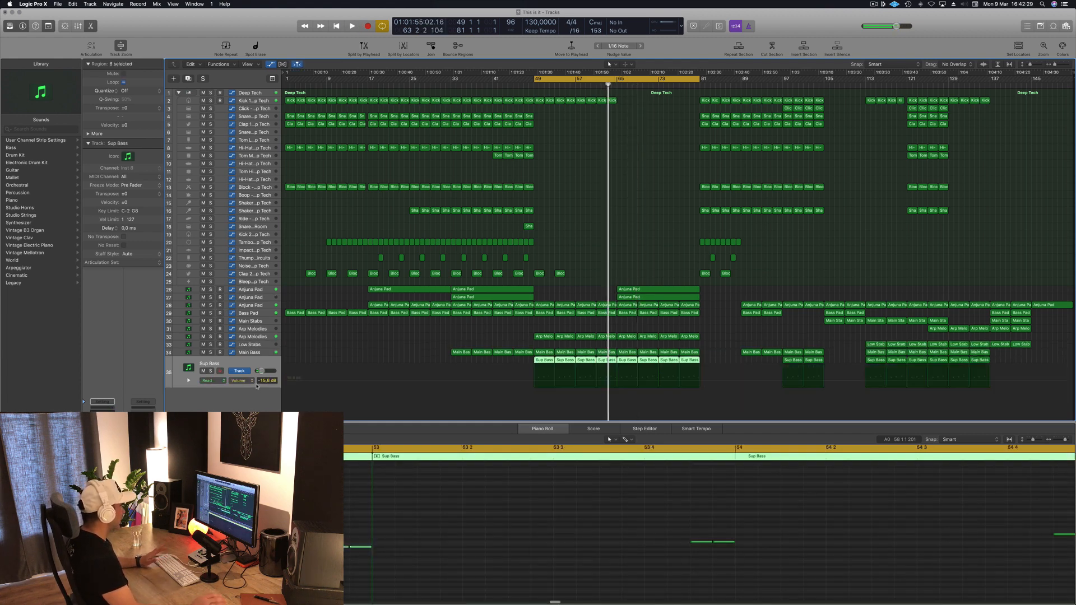
click(254, 353)
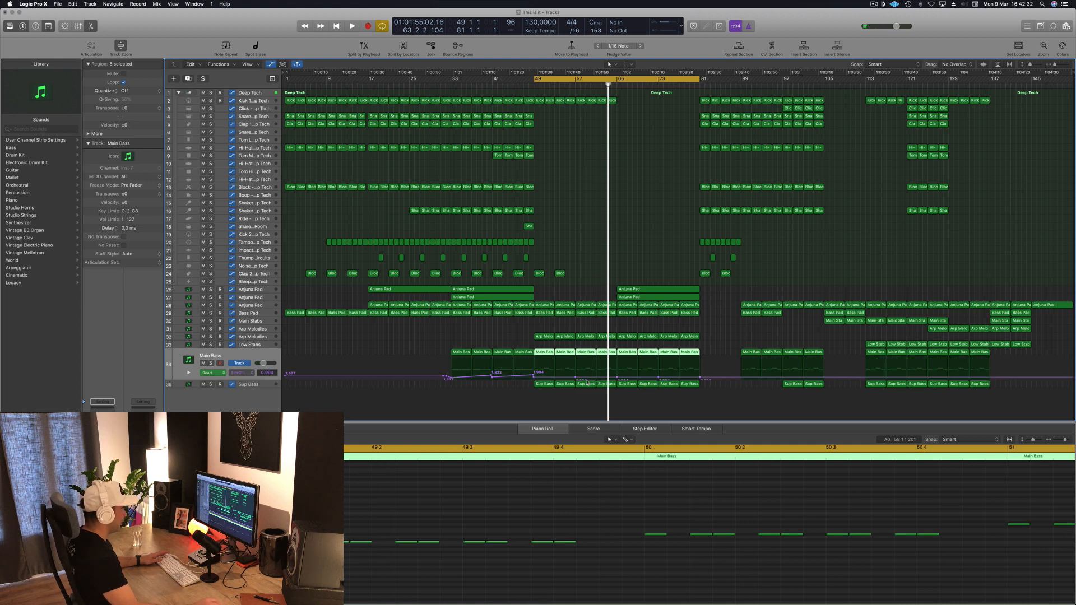
click(617, 379)
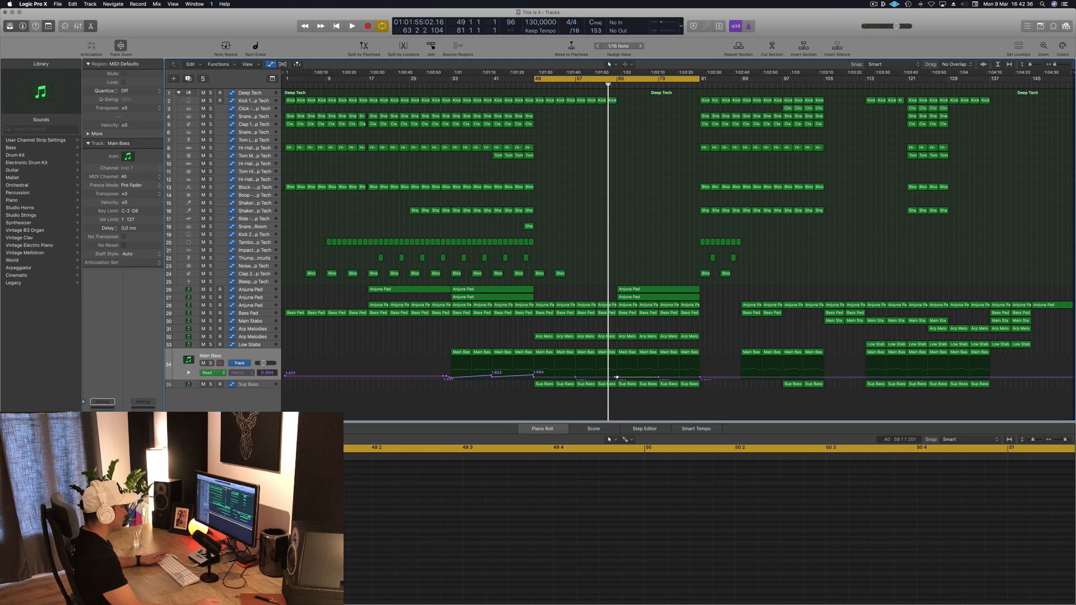
click(616, 378)
Move the cycle range's start to bar 65 and delete the Main Bass regions between bars 65 and 73 during playback
key(space)
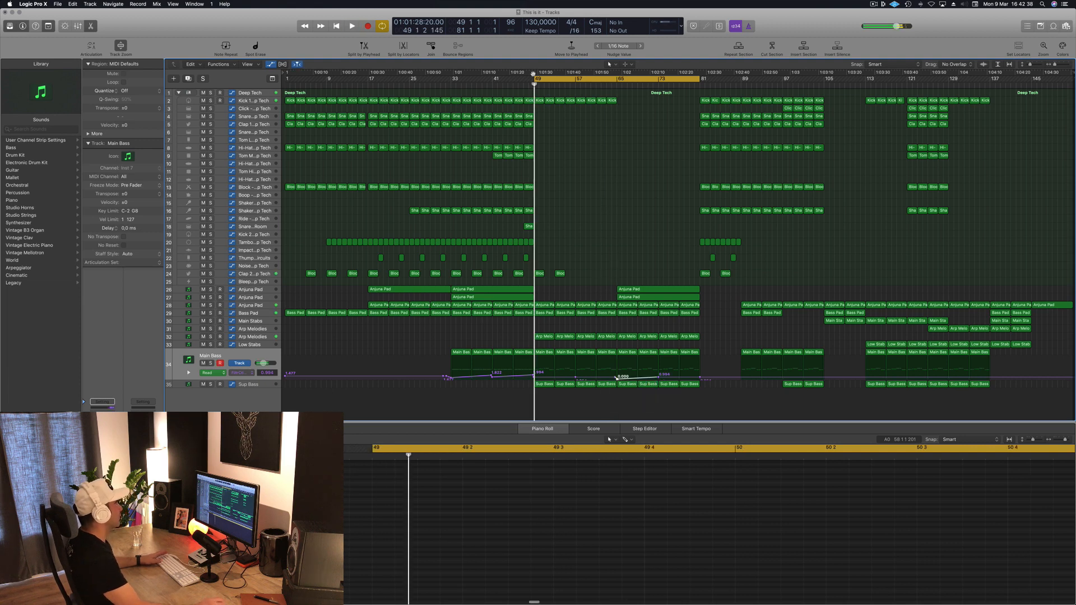
drag(536, 79, 617, 98)
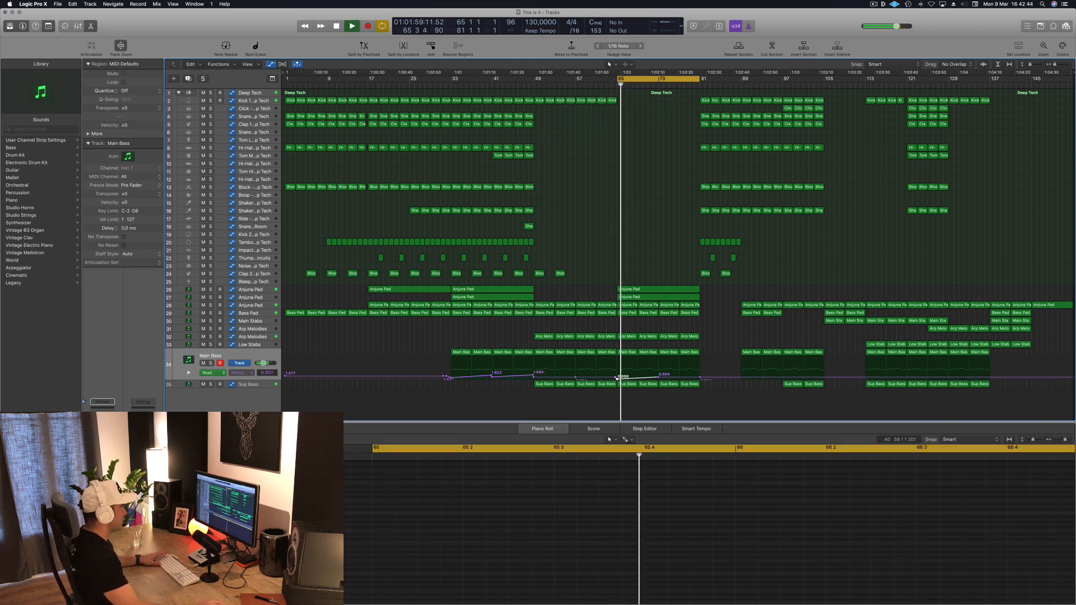
click(631, 353)
shift+click(643, 353)
key(Delete)
key(space)
key(space)
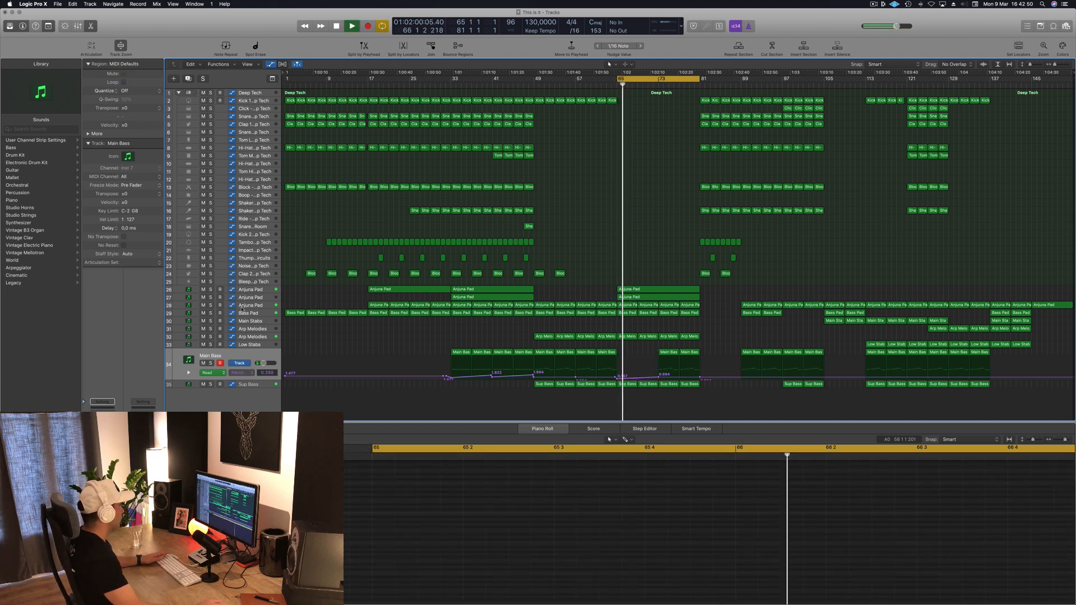
Lower the filter cutoff automation of the Anjuna Pad on track 28 at bar 65 while playing the cycle
click(251, 306)
key(space)
key(space)
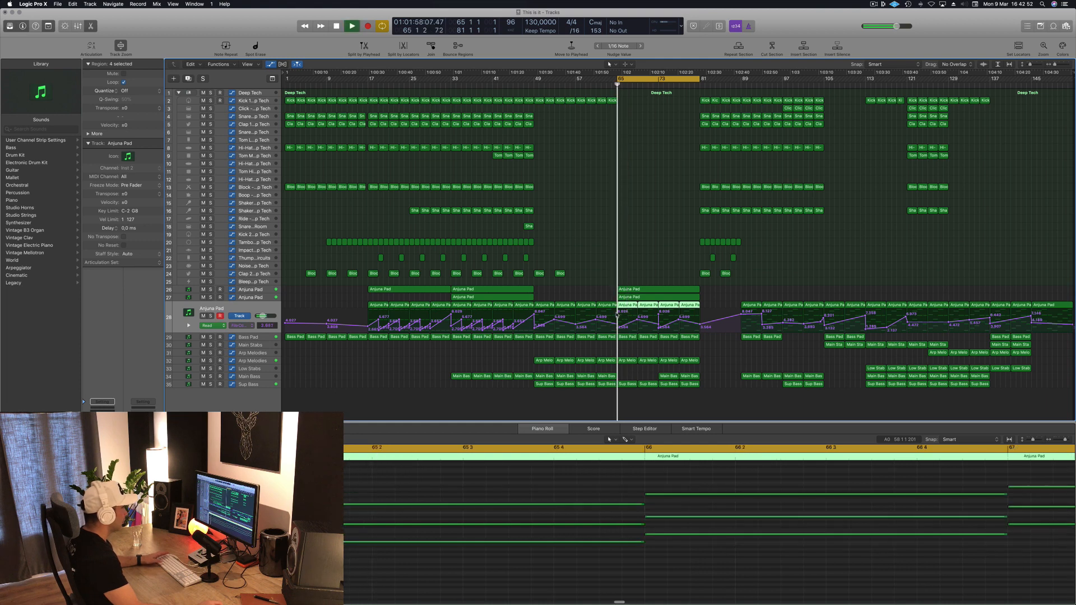
click(618, 315)
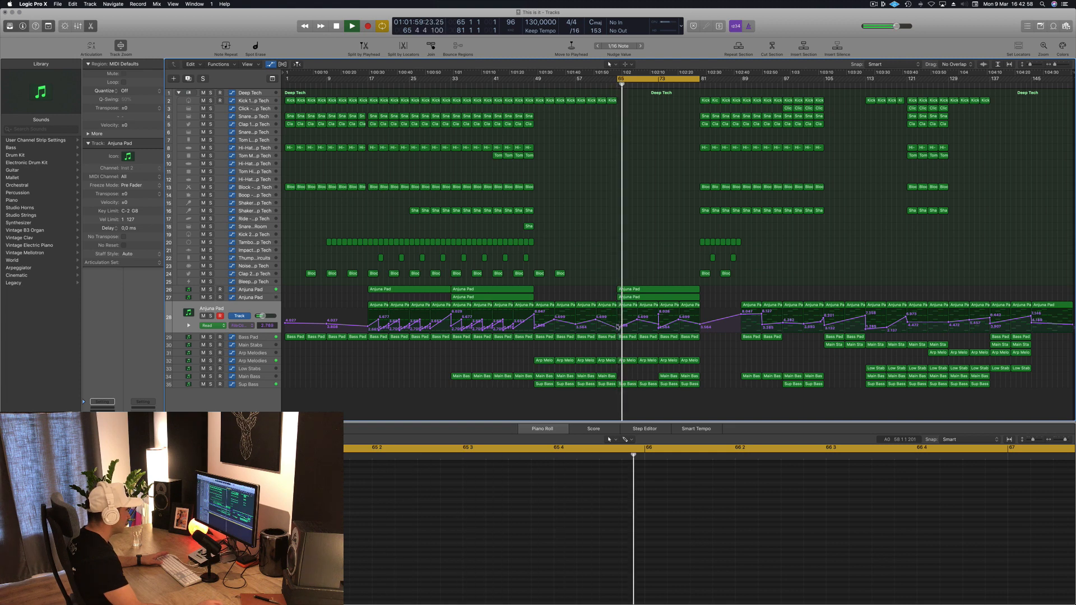
drag(617, 330, 617, 331)
key(space)
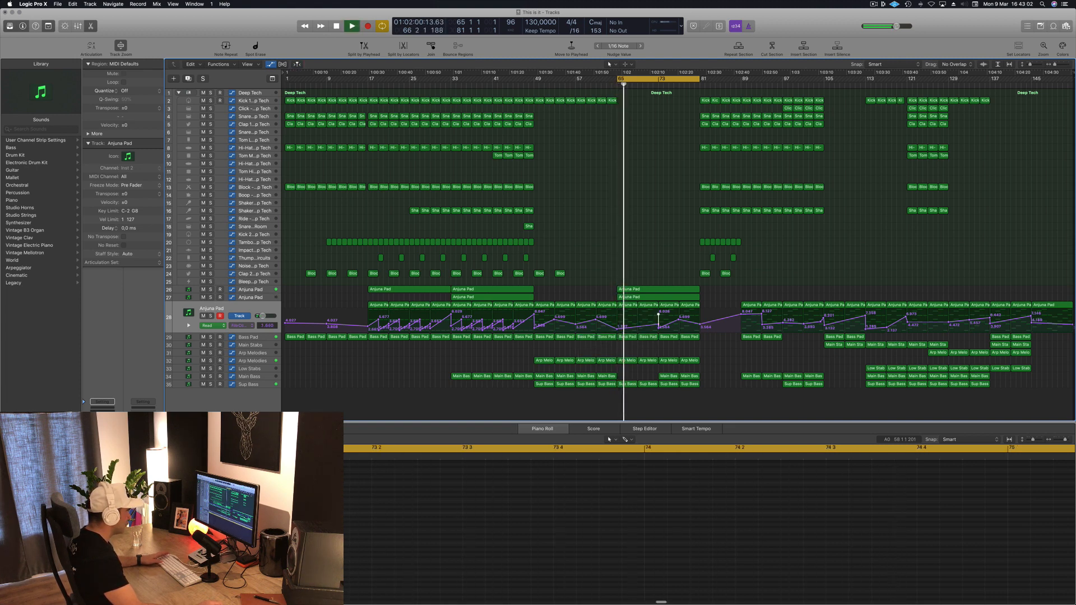
Delete the four Sup Bass regions between bars 65 and 81 and restart playback from bar 65
click(634, 386)
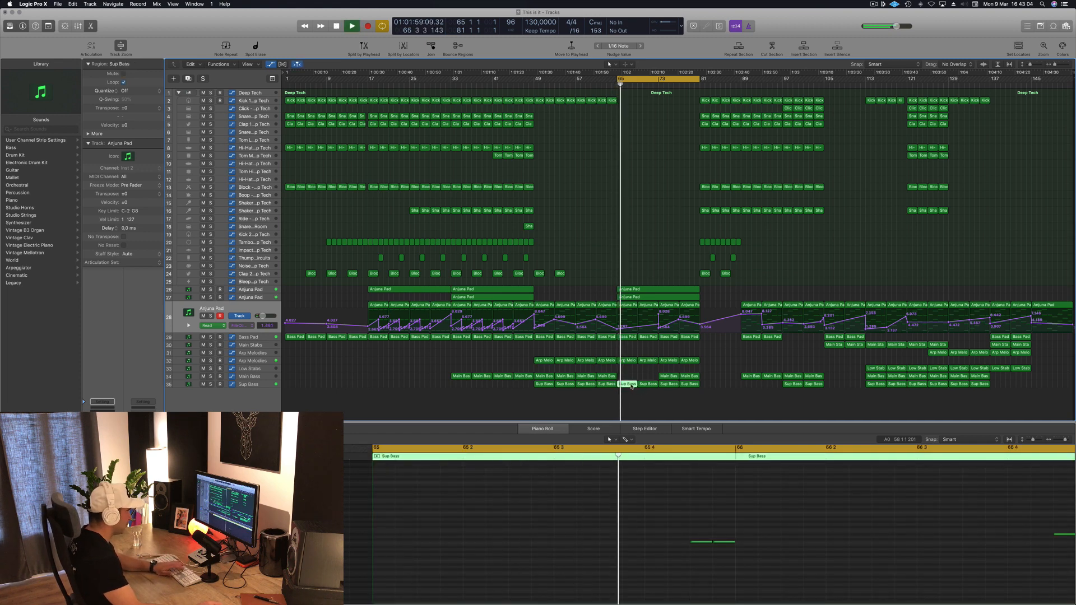
key(Delete)
drag(632, 395, 698, 392)
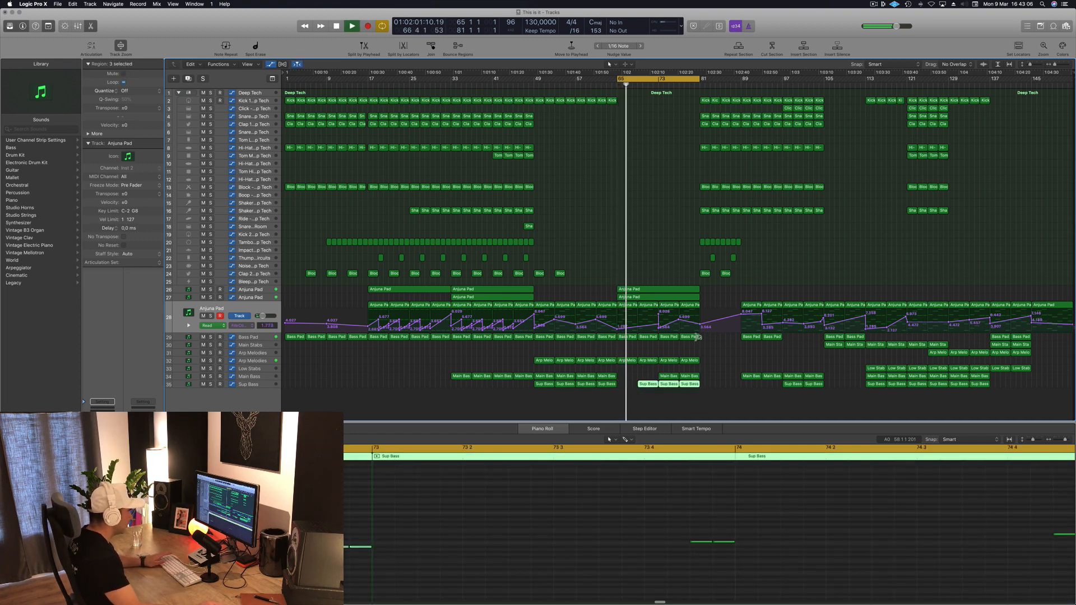
key(Delete)
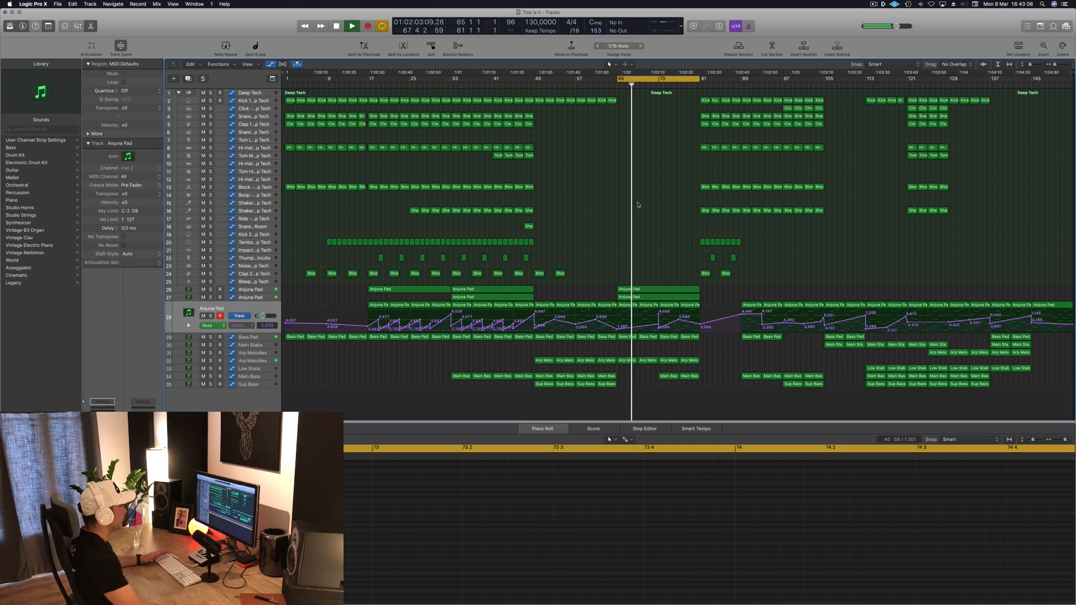
key(space)
key(space)
Lower the peak at bar 73 in track 28's Anjuna Pad filter cutoff automation and save the project
click(255, 299)
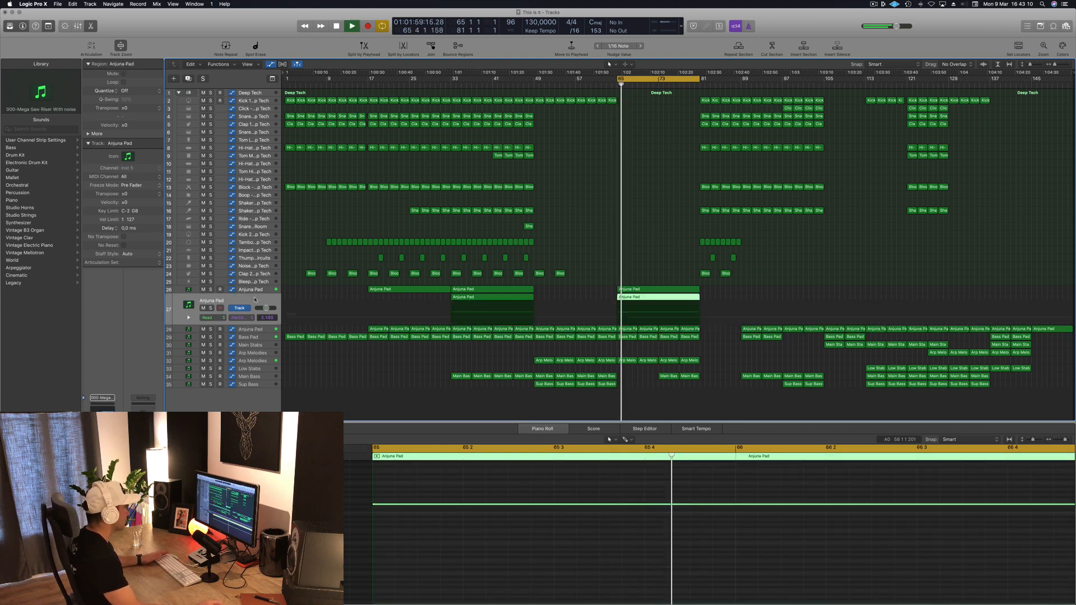
click(259, 330)
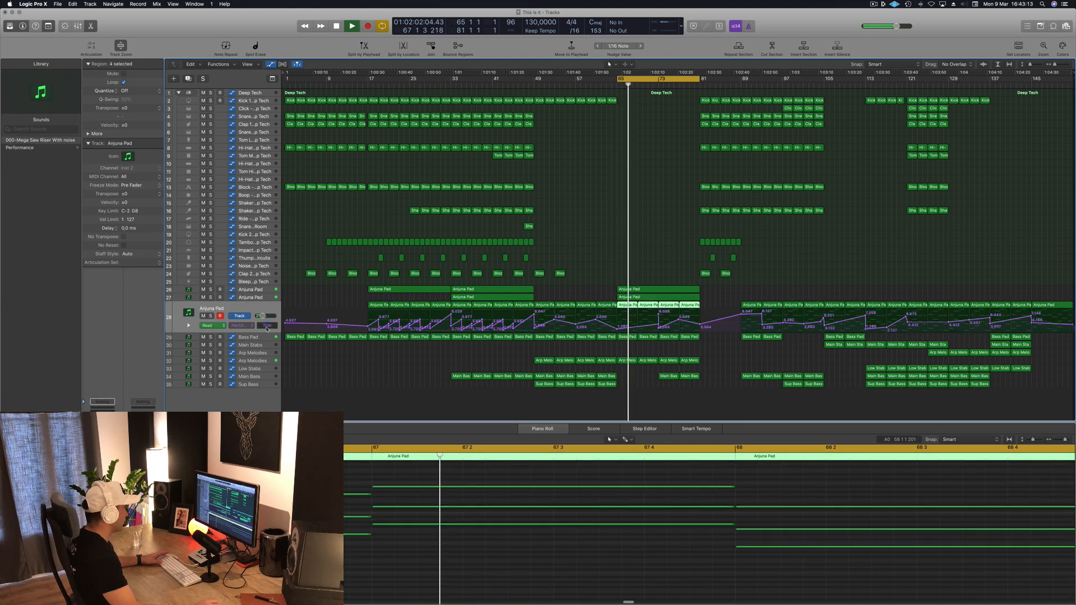
click(659, 316)
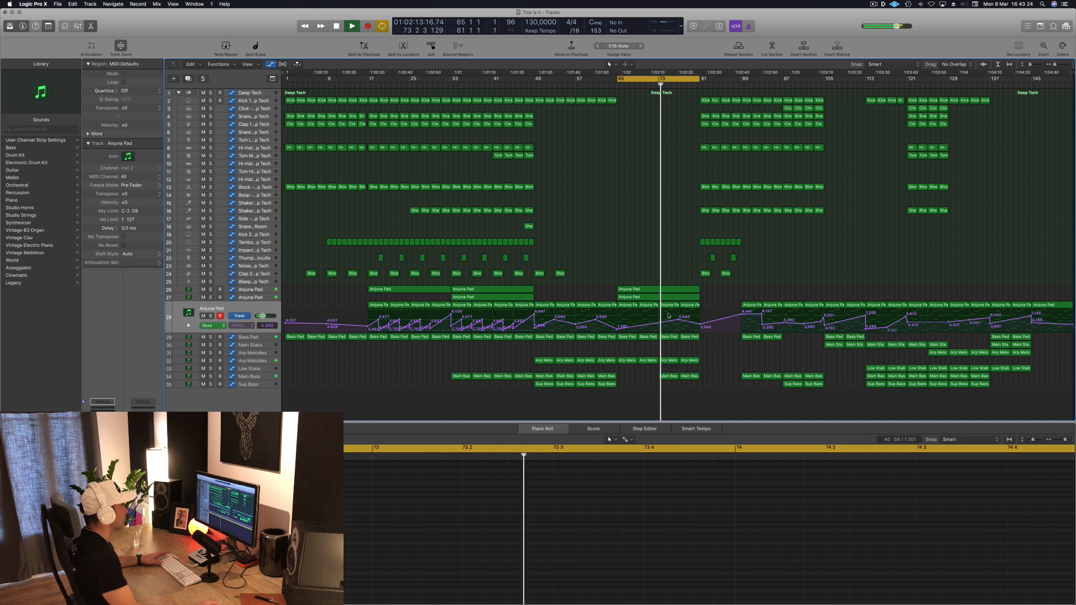
key(super+s)
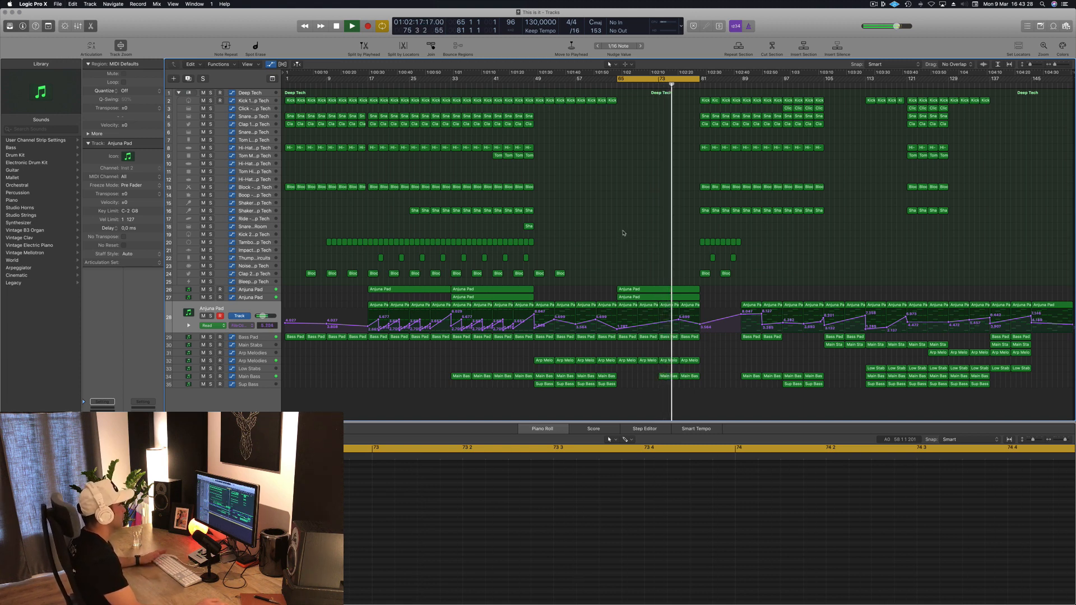
Add rising filter cutoff automation points at bars 73 and 81 on the duplicated Arp Melodies track 32
click(266, 361)
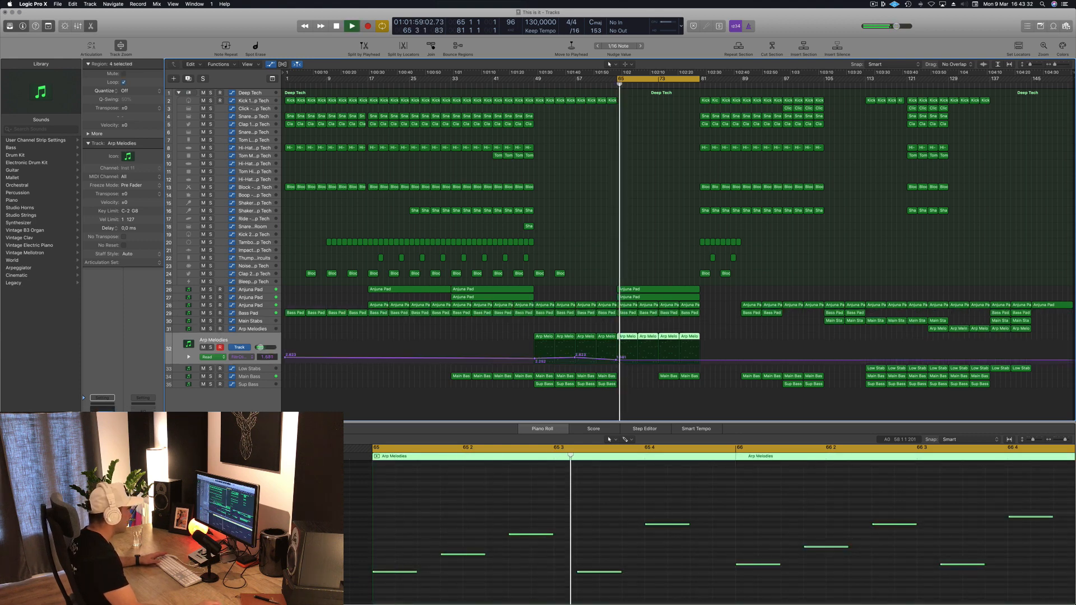
click(617, 360)
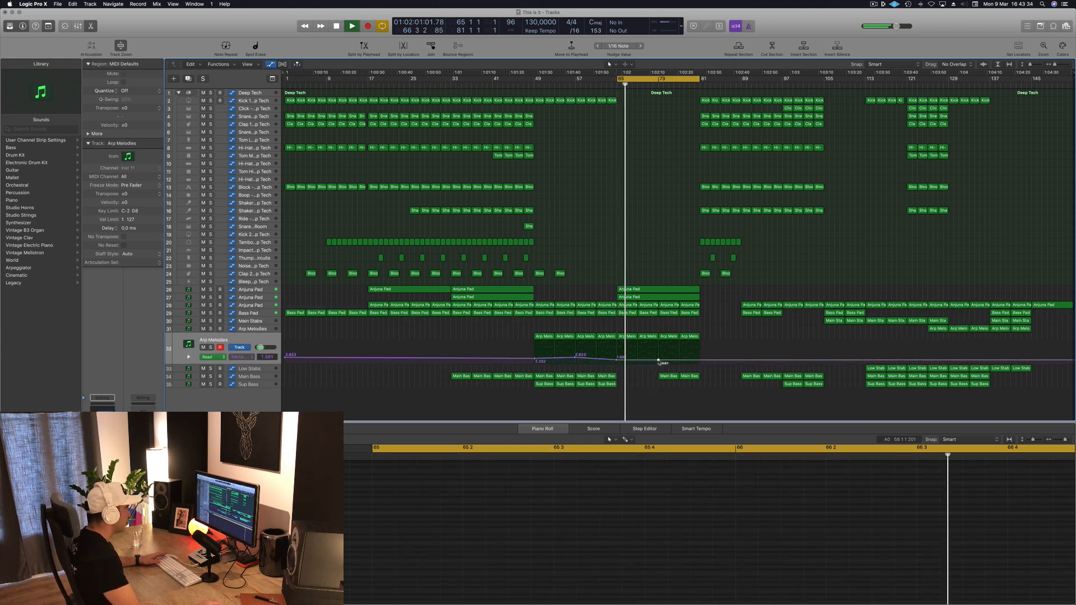
drag(658, 360, 659, 356)
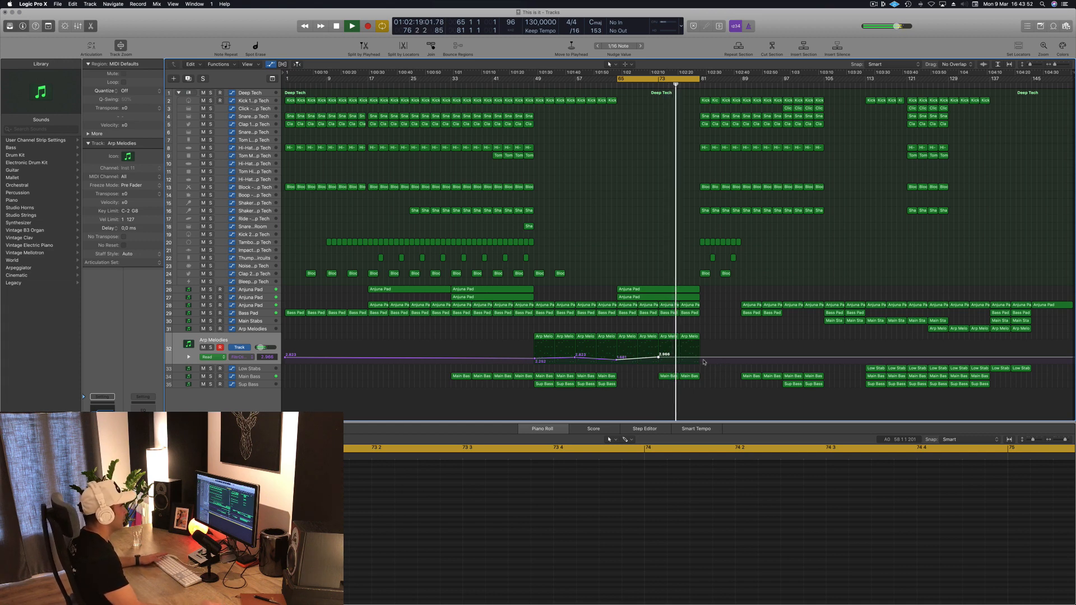
key(space)
key(space)
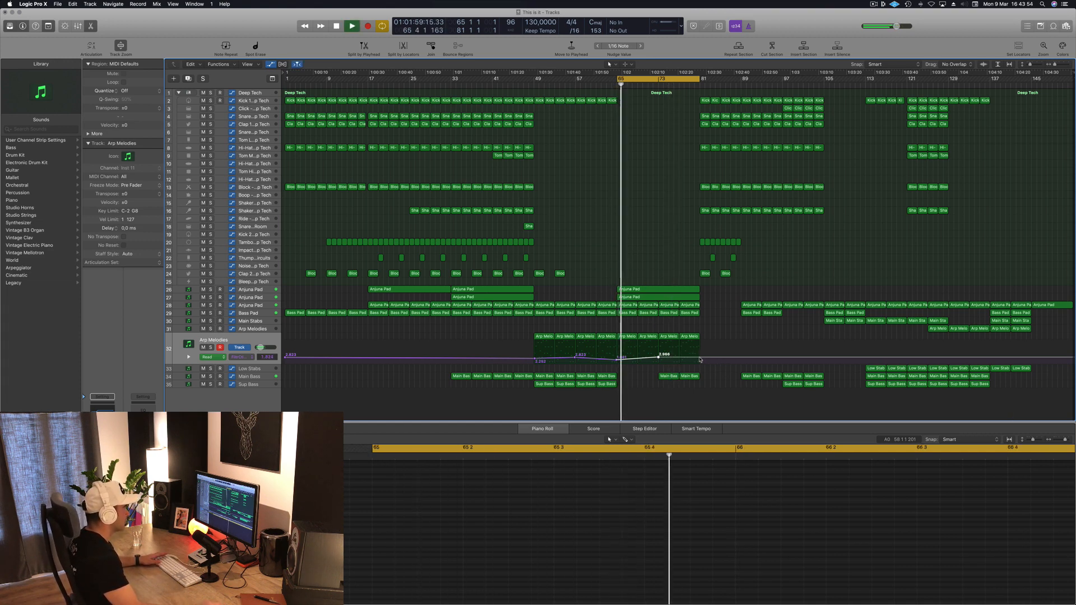
drag(700, 359, 701, 354)
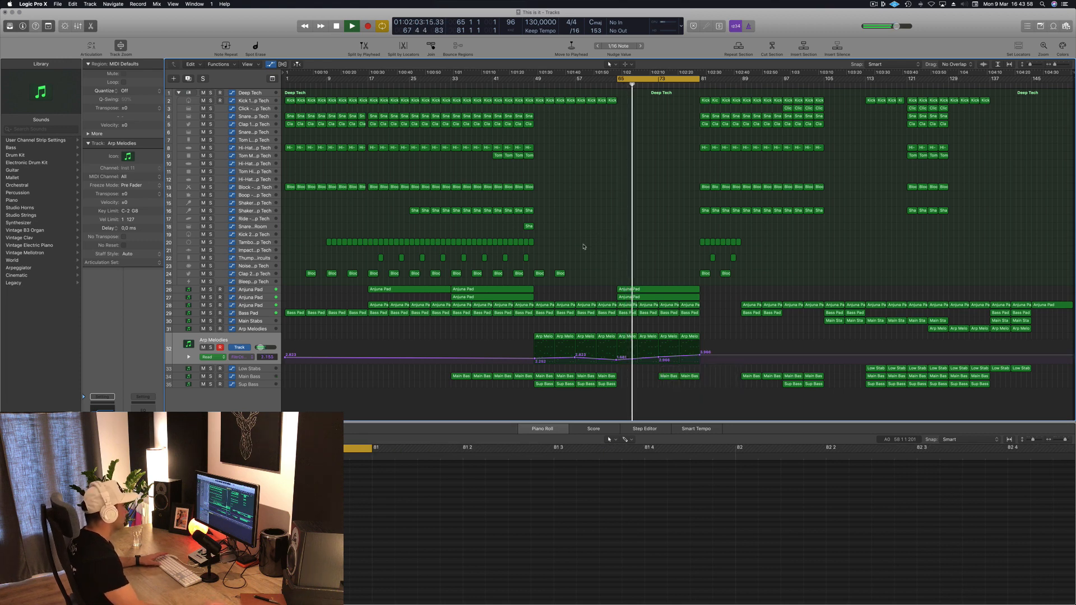
Try a copy of track 22's percussion region at bar 65 with its notes pitched down, and delete that copy
drag(526, 258, 618, 258)
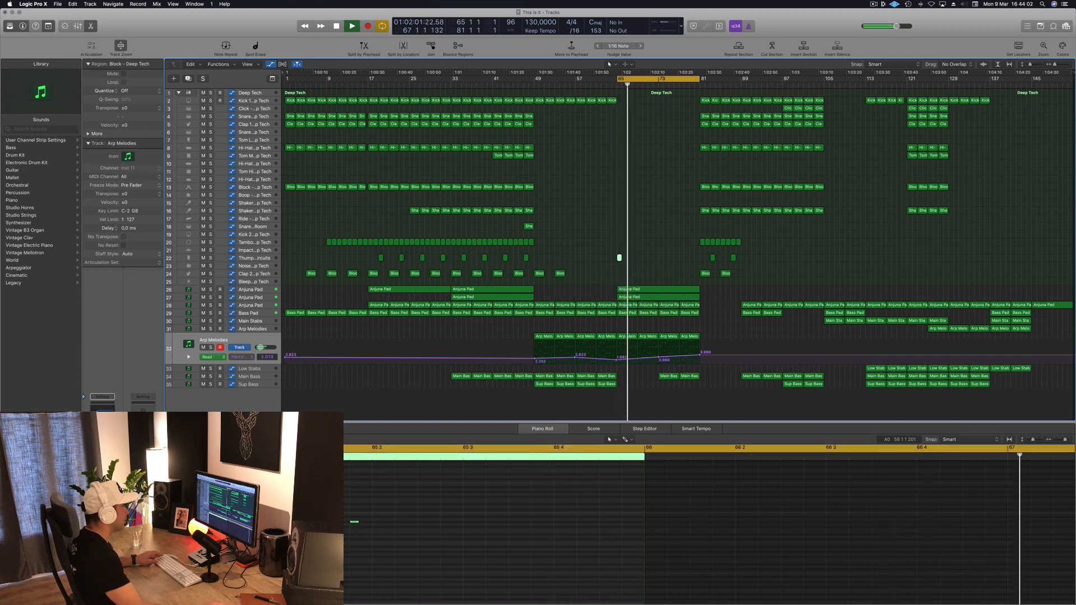
key(comma)
key(comma)
key(comma)
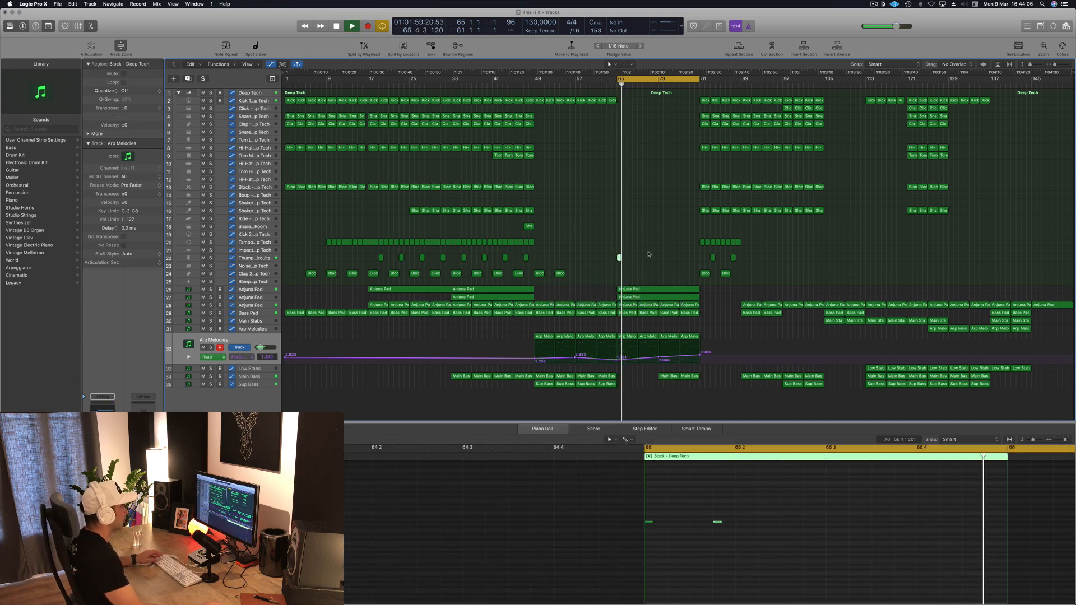
drag(733, 512, 722, 529)
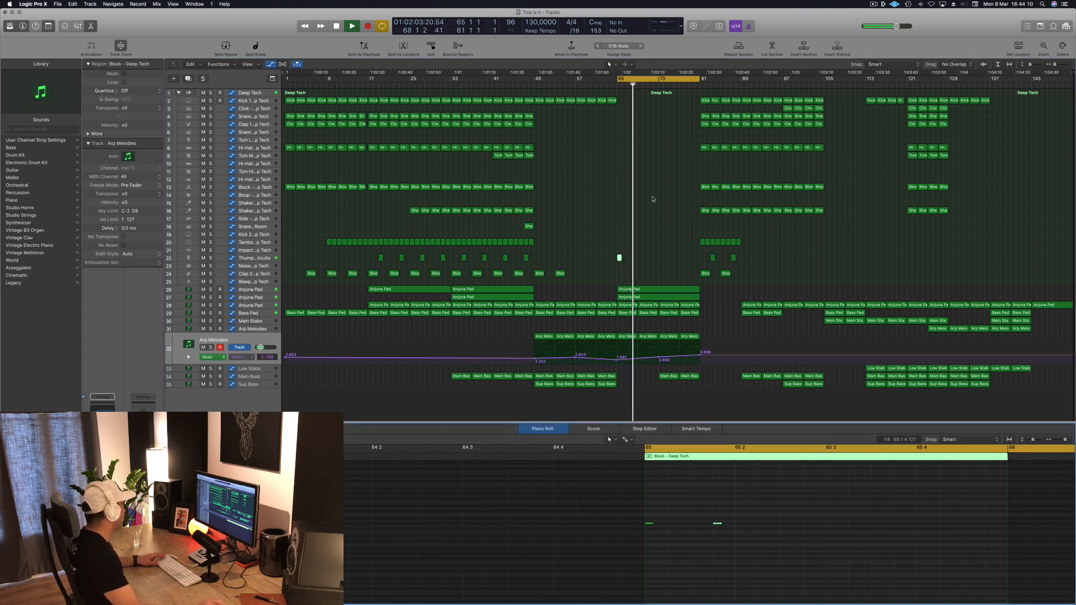
drag(622, 246, 618, 261)
key(Delete)
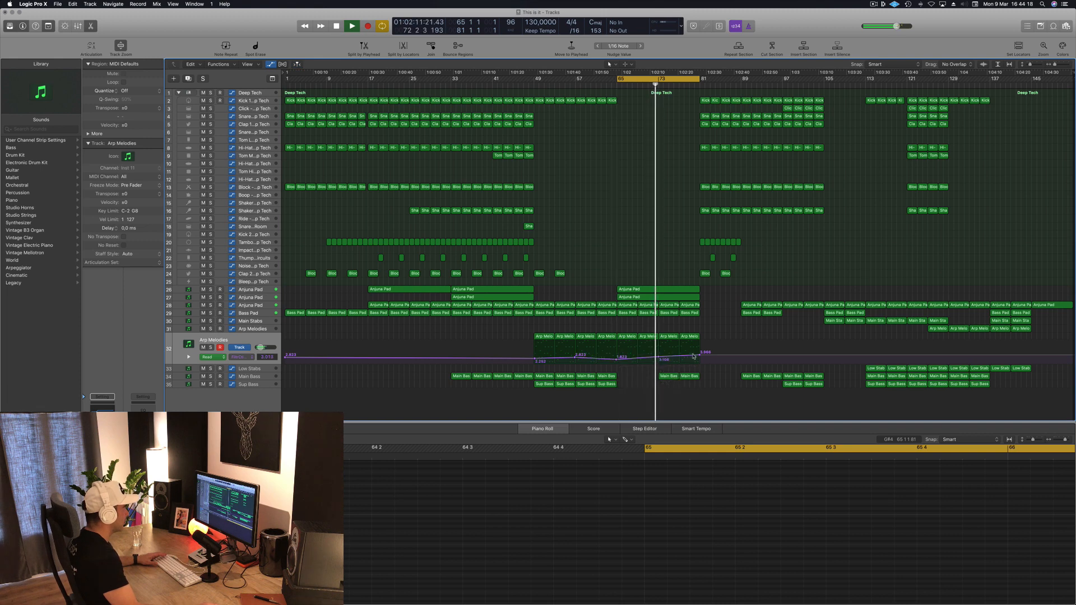
Raise the duplicated Arp Melodies track's filter cutoff automation further at bar 81
drag(702, 356, 682, 355)
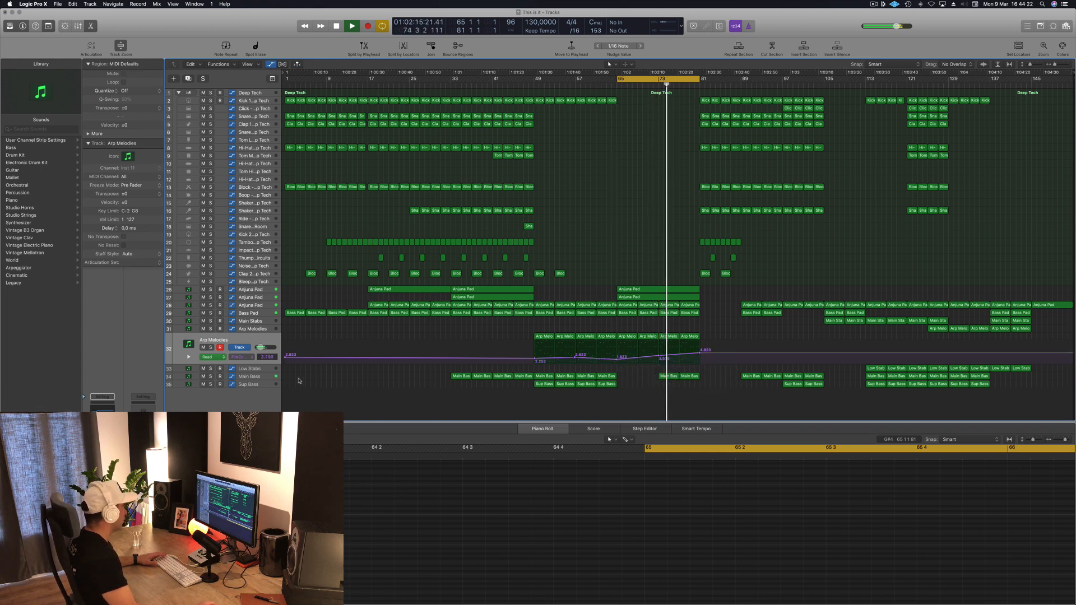
Drop the Main Bass filter cutoff automation at bar 73 and bring it down to 0.000 near bar 77
click(264, 380)
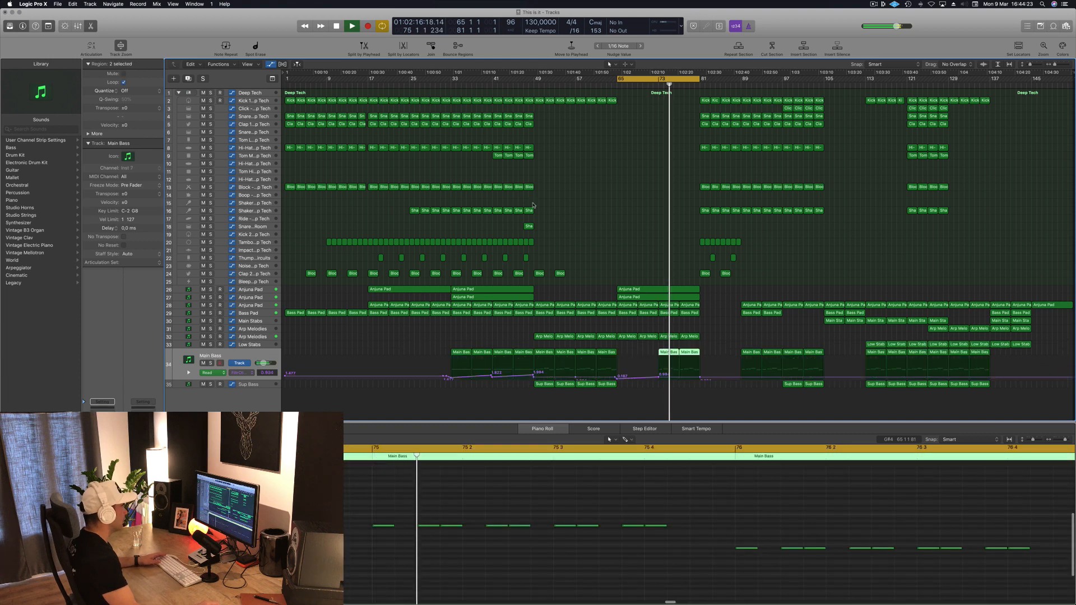
click(672, 352)
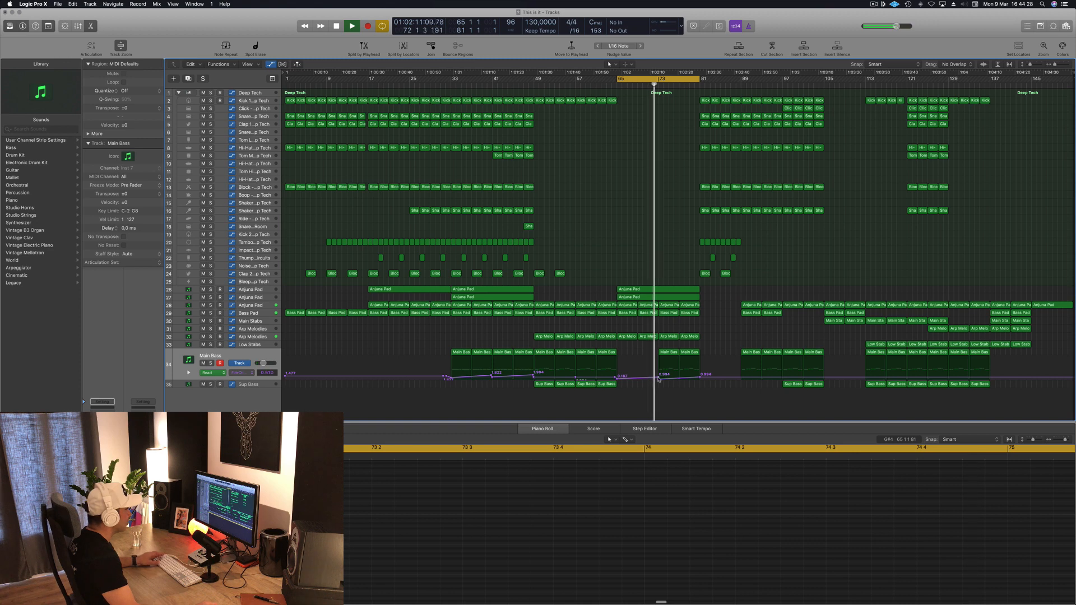
scroll(659, 379, up, 4)
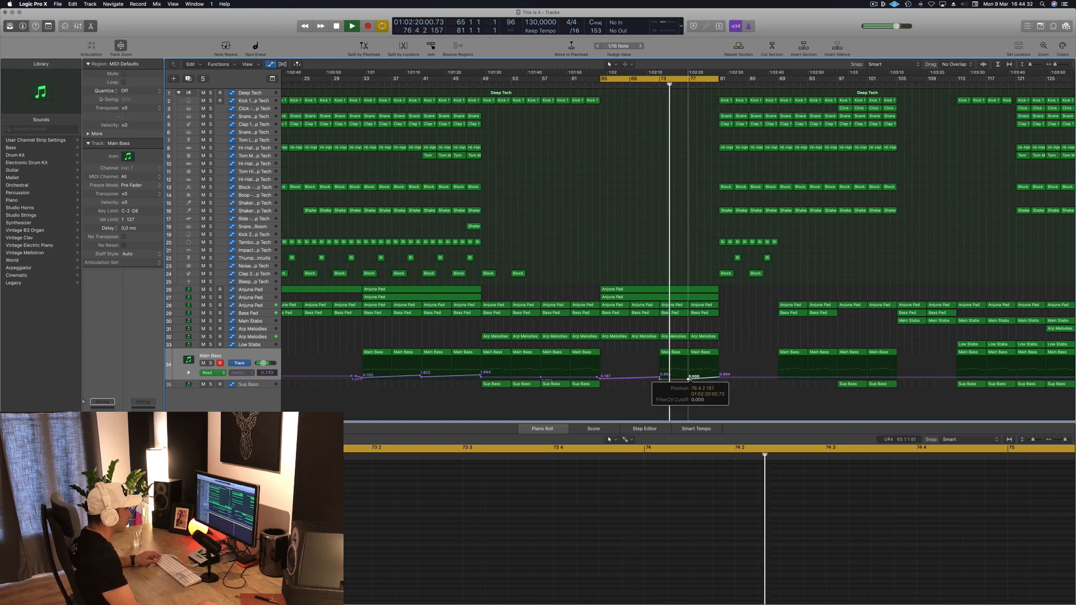
click(689, 380)
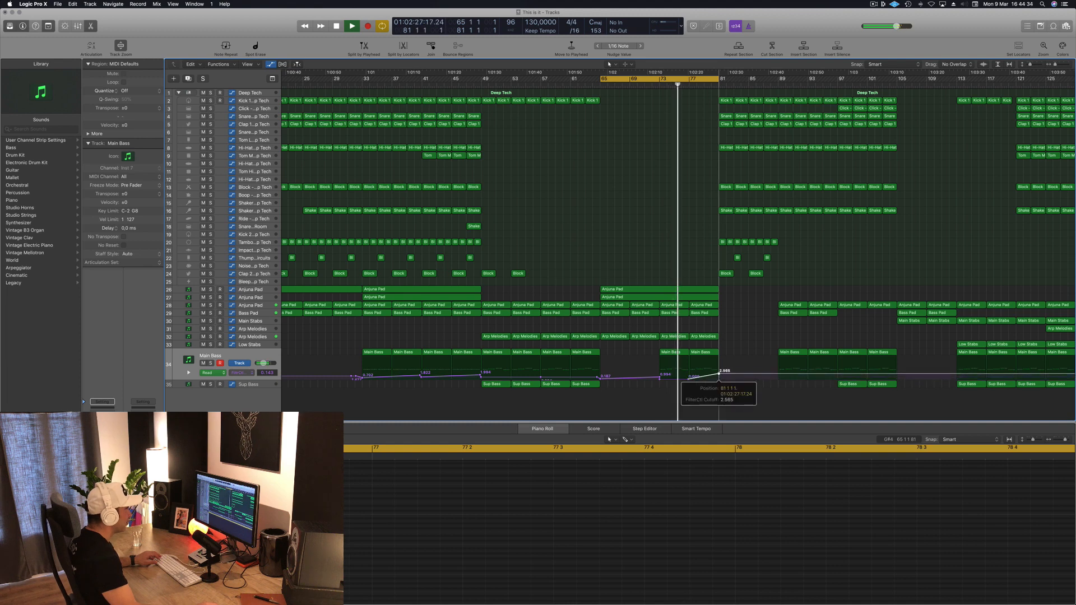
Raise the Main Bass cutoff automation at bar 81 and add an intermediate point around bar 79 to curve the rise
click(709, 375)
click(708, 376)
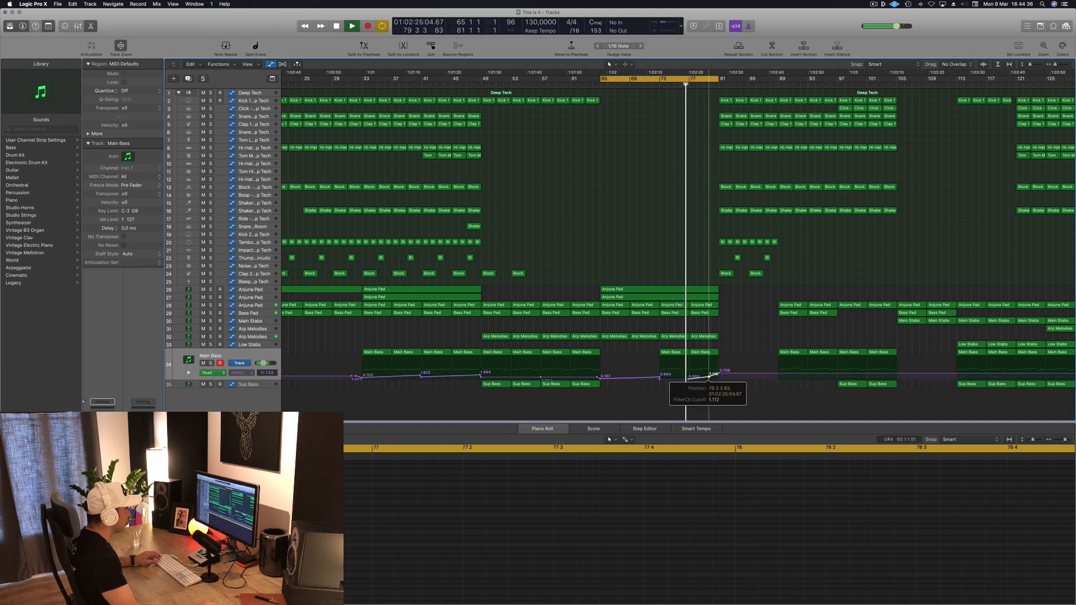
drag(708, 376, 704, 377)
key(super+Left)
key(super+Left)
key(super+Left)
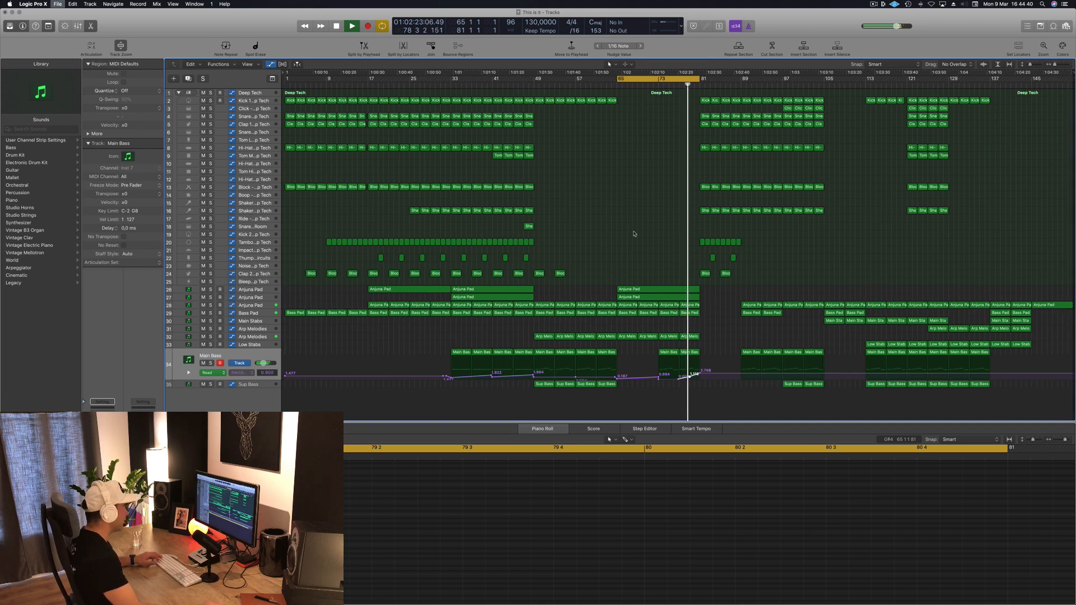
Raise the filter cutoff automation of the Anjuna Pad on track 28 at bar 81
scroll(672, 232, right, 5)
scroll(672, 233, left, 5)
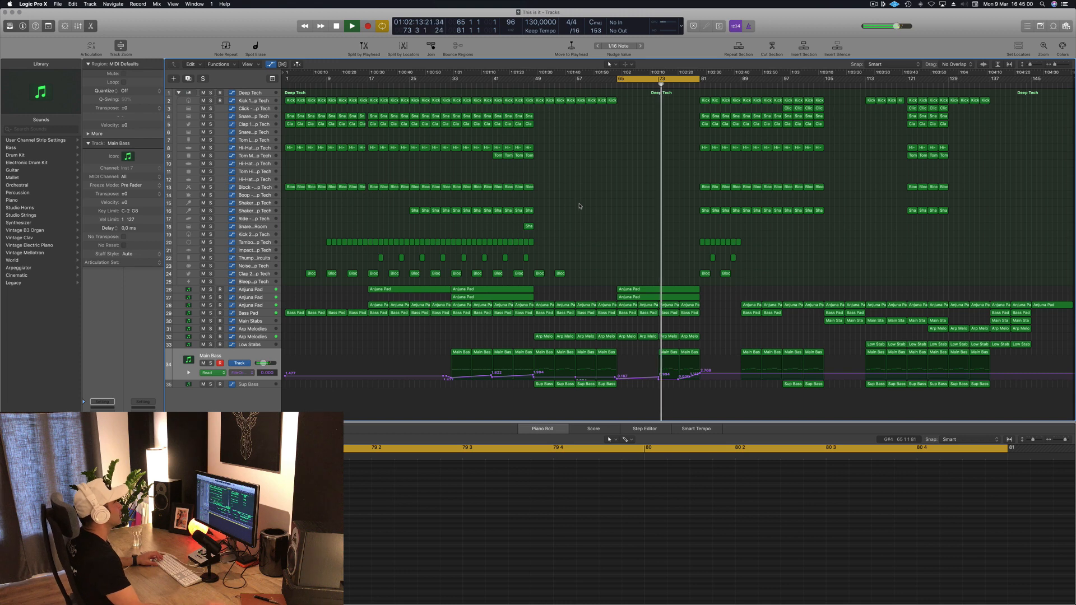
click(257, 306)
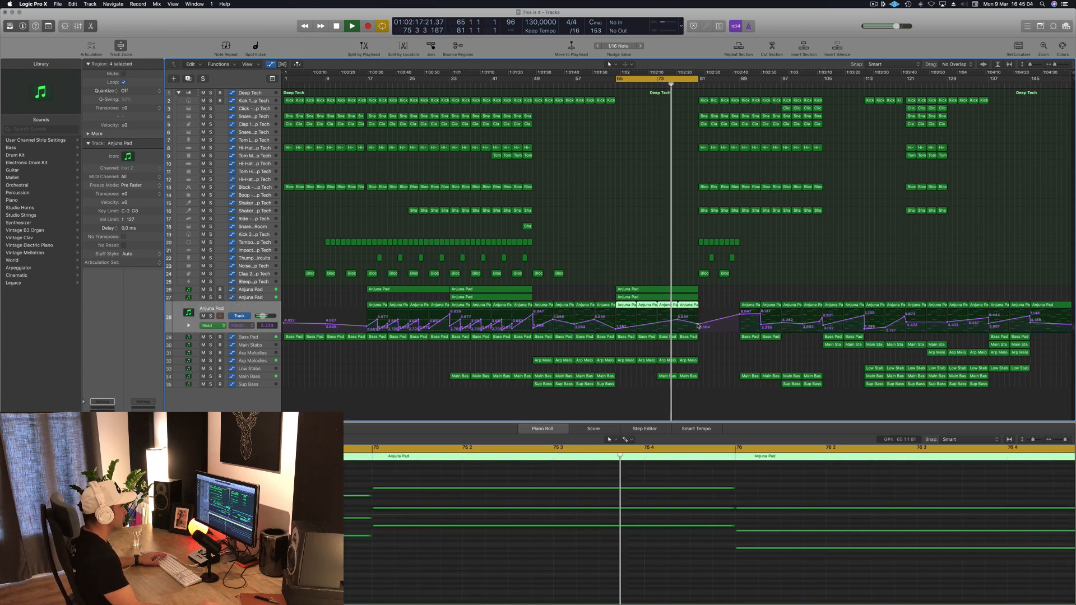
click(699, 313)
mouse_move(698, 314)
mouse_down()
mouse_move(698, 334)
mouse_move(693, 311)
mouse_up()
click(699, 314)
Lower the Bass Pad filter cutoff automation at bar 65 so it dips at the start of the breakdown
click(263, 337)
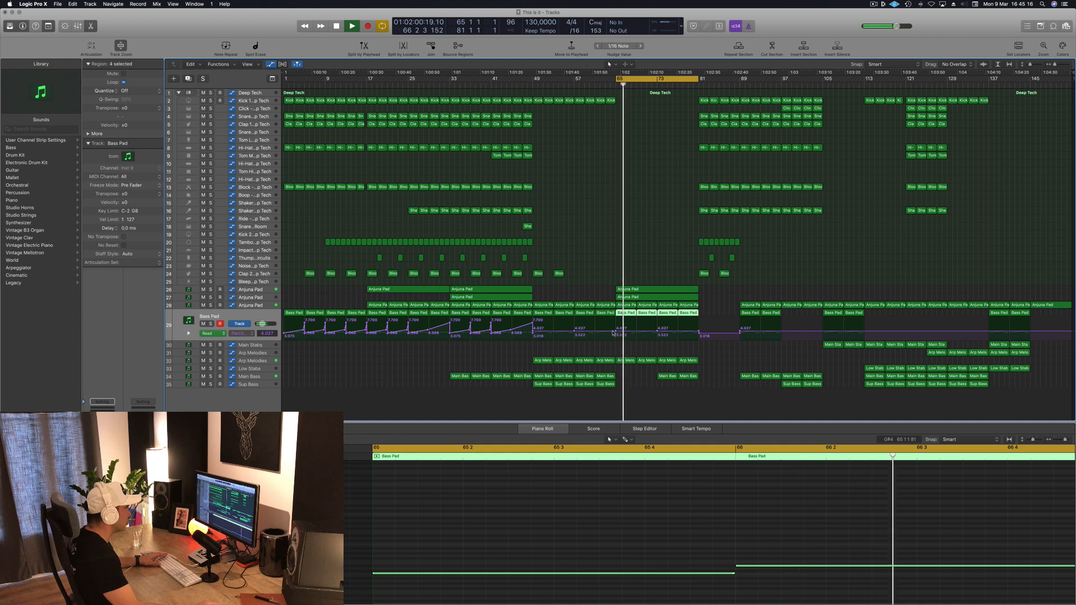
click(616, 331)
drag(616, 330, 616, 338)
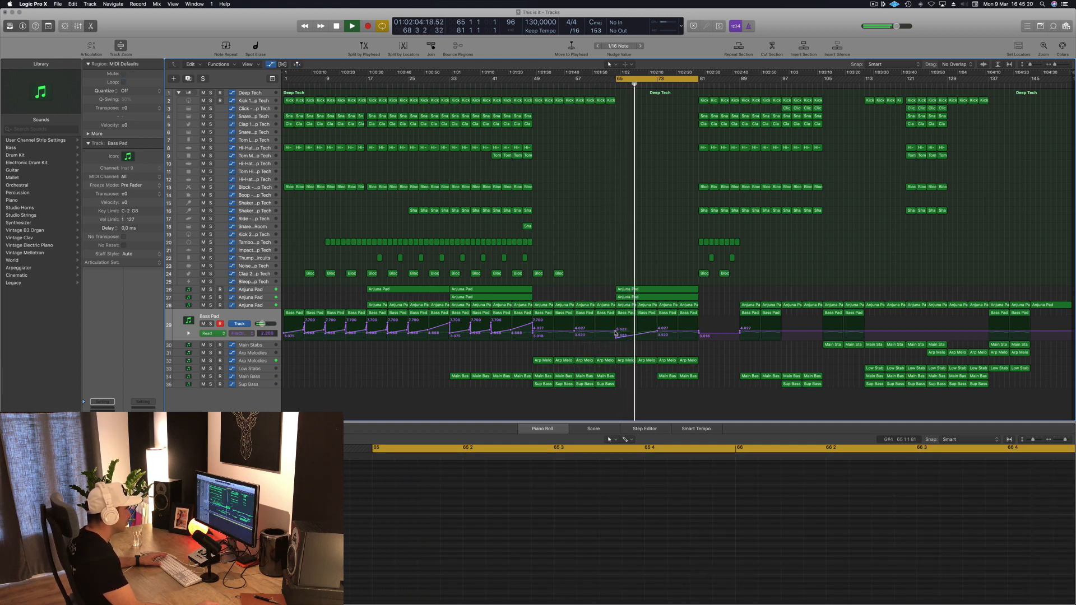
click(615, 333)
click(616, 332)
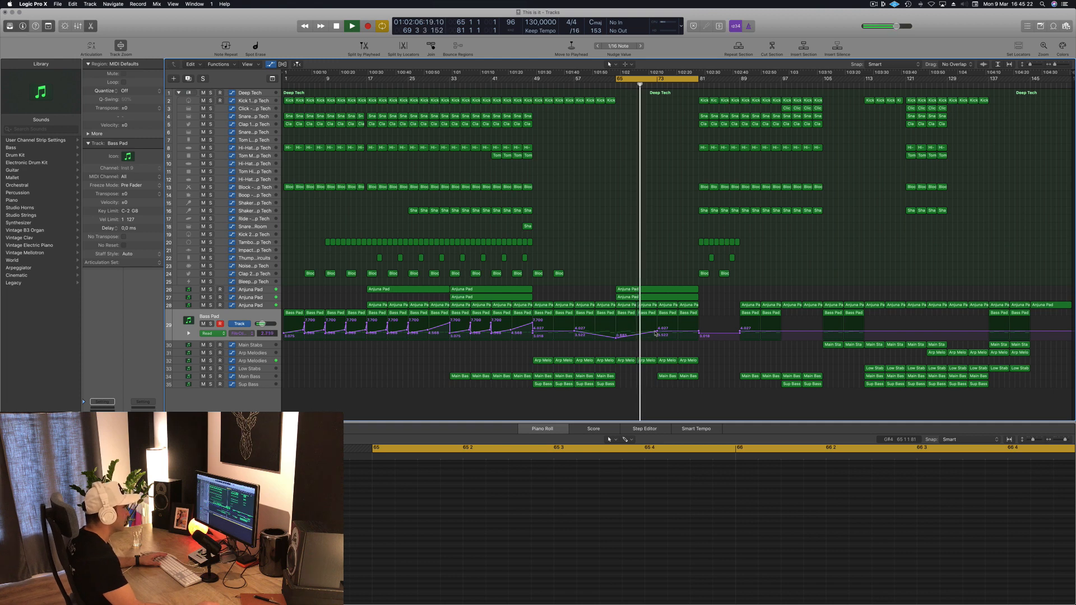
Raise the Bass Pad cutoff automation steadily to a peak just before bar 81, with a sharp drop at bar 81
drag(699, 333, 695, 319)
click(699, 331)
click(695, 324)
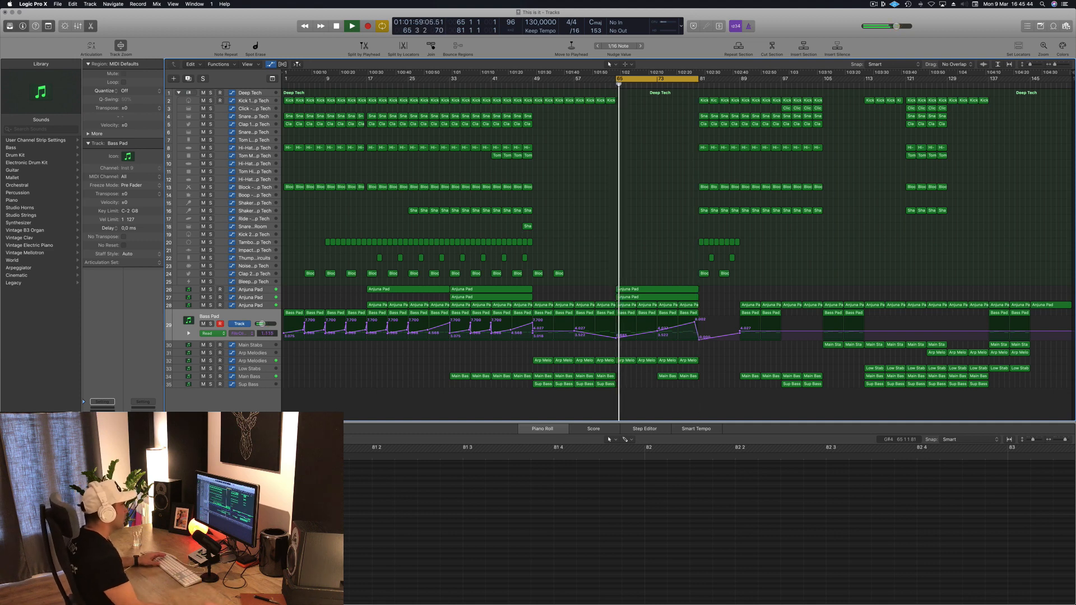
Cut the tail off the last Main Bass region before bar 81, leaving a short gap ahead of the drop
scroll(697, 377, up, 10)
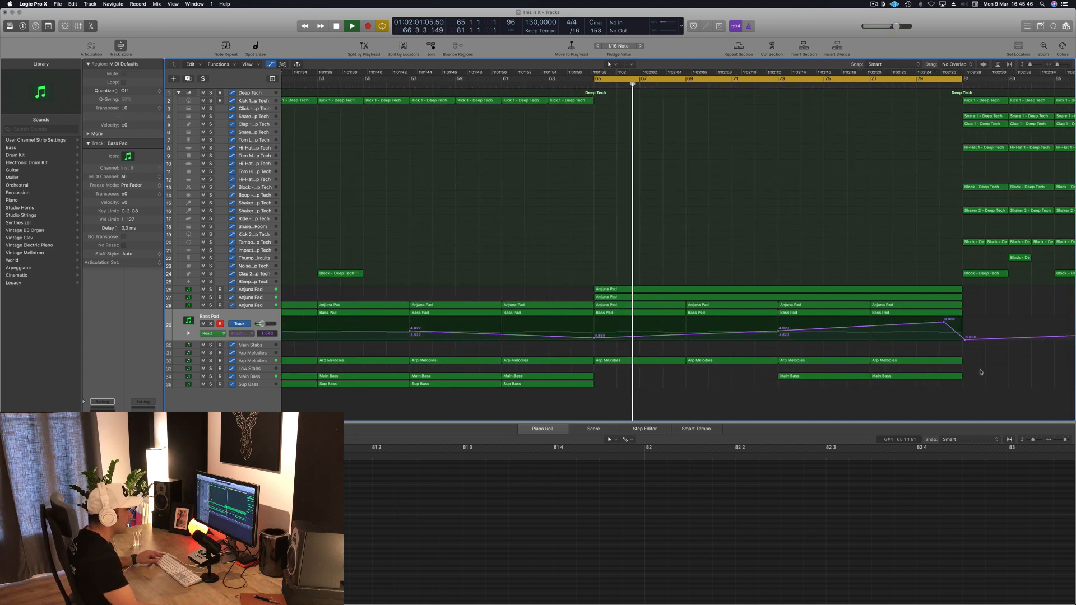
scroll(975, 374, down, 2)
click(900, 378)
drag(900, 378, 914, 384)
key(Delete)
scroll(855, 230, down, 10)
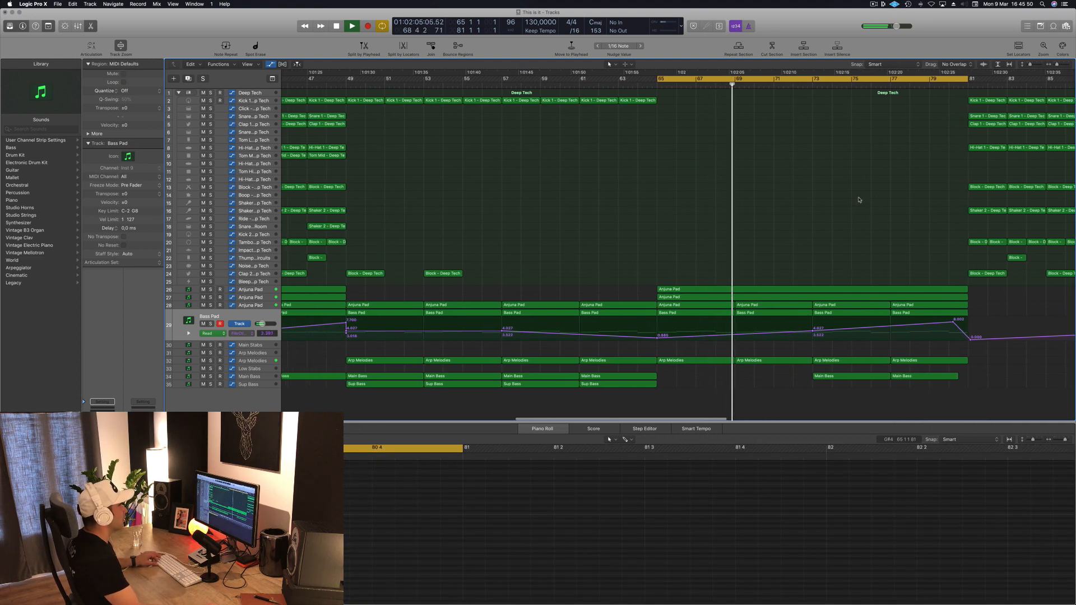
Copy a two-bar Kick 1 region to bar 79 and duplicate all its notes onto the offbeats
drag(834, 101, 819, 103)
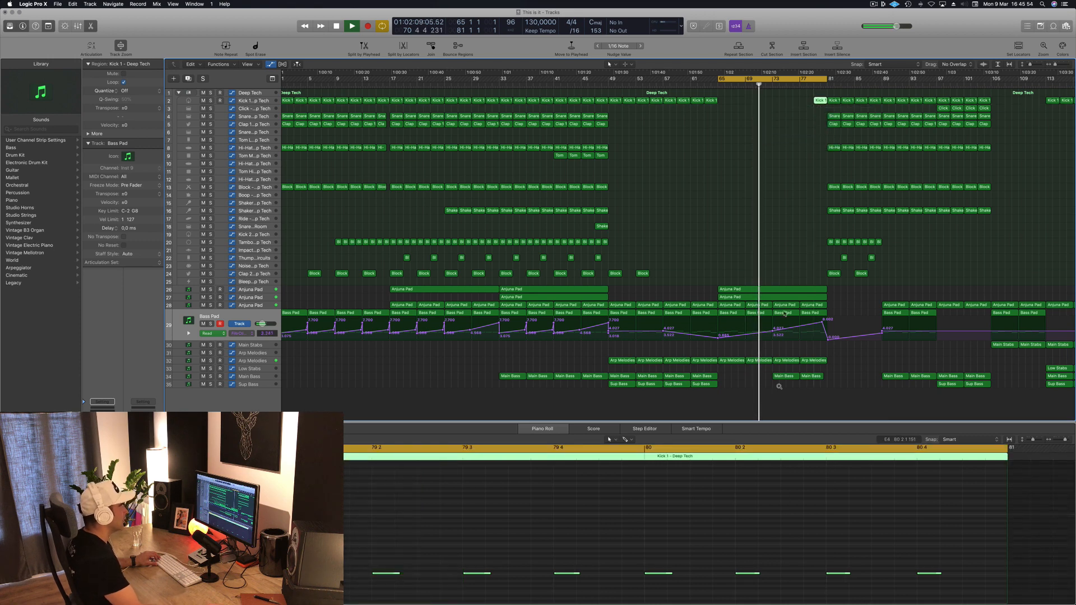
scroll(640, 554, left, 4)
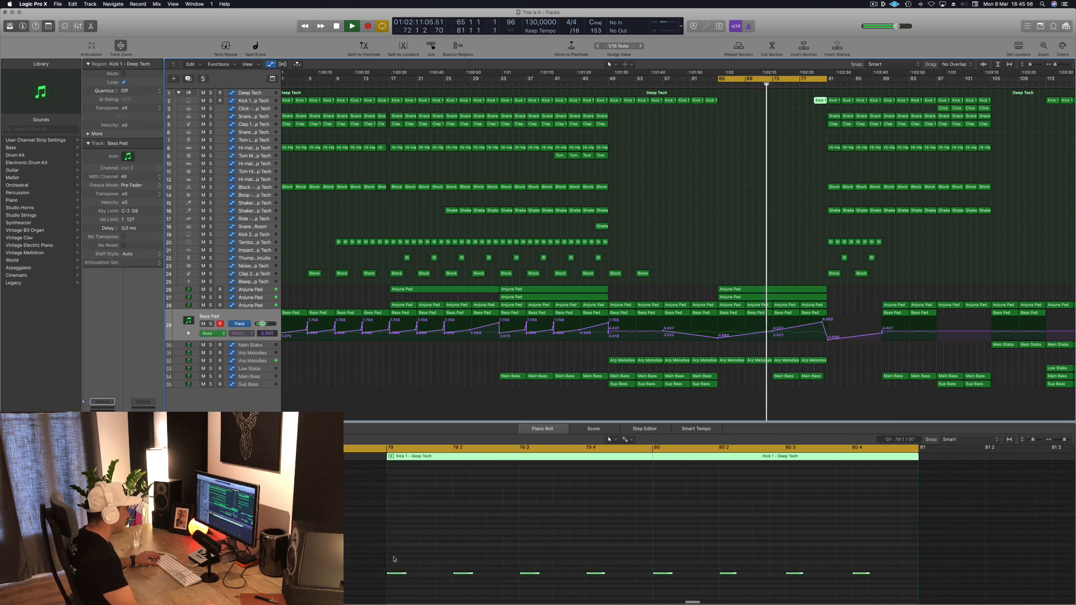
drag(394, 559, 926, 589)
drag(397, 574, 431, 574)
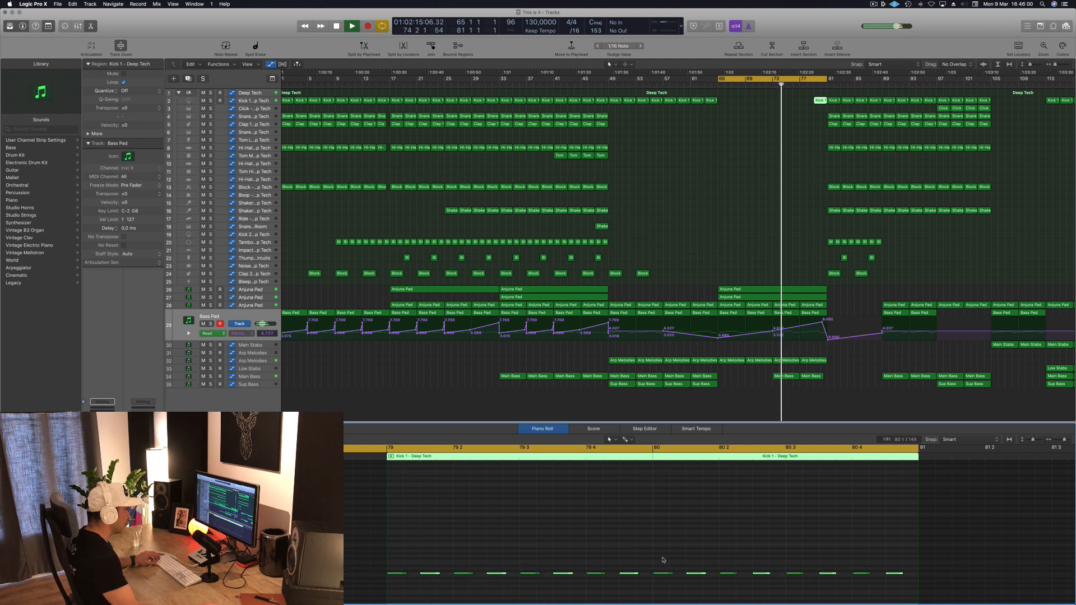
Duplicate the kick notes in bar 80 slightly later to build a faster roll into bar 81
drag(654, 557, 897, 572)
drag(662, 574, 676, 573)
click(750, 243)
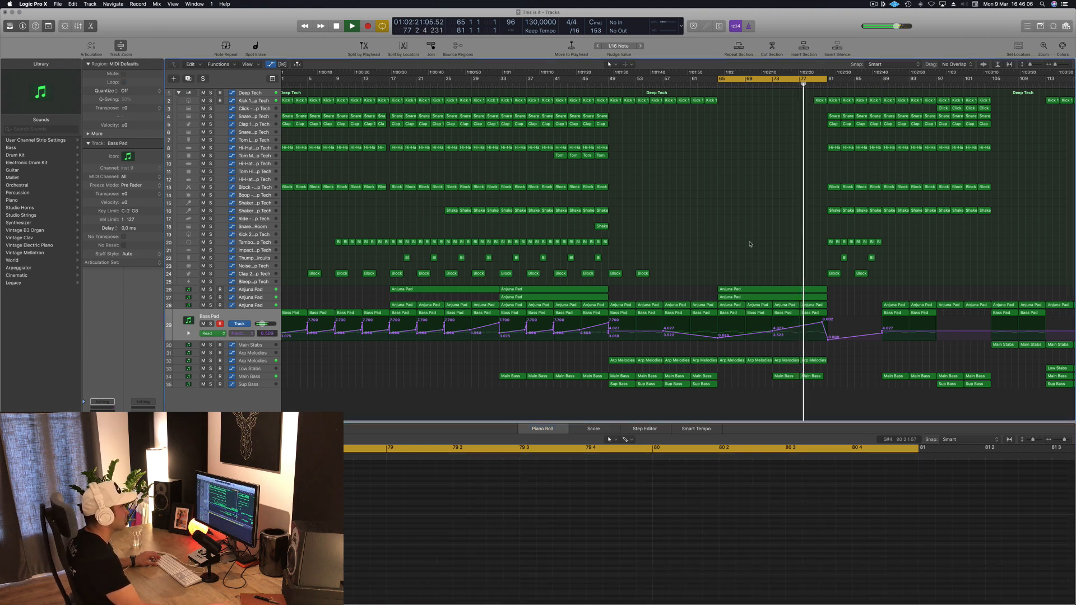
Audition the transition into bar 81, extending the cycle range back to bar 61 to hear the lead-in
scroll(757, 242, up, 3)
scroll(757, 242, down, 5)
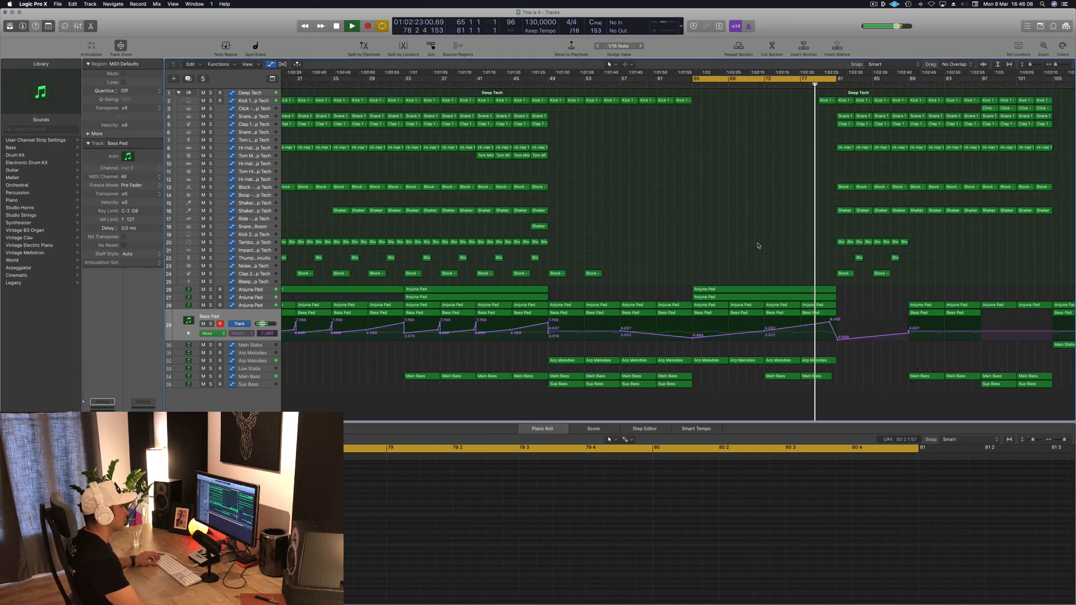
scroll(756, 240, right, 5)
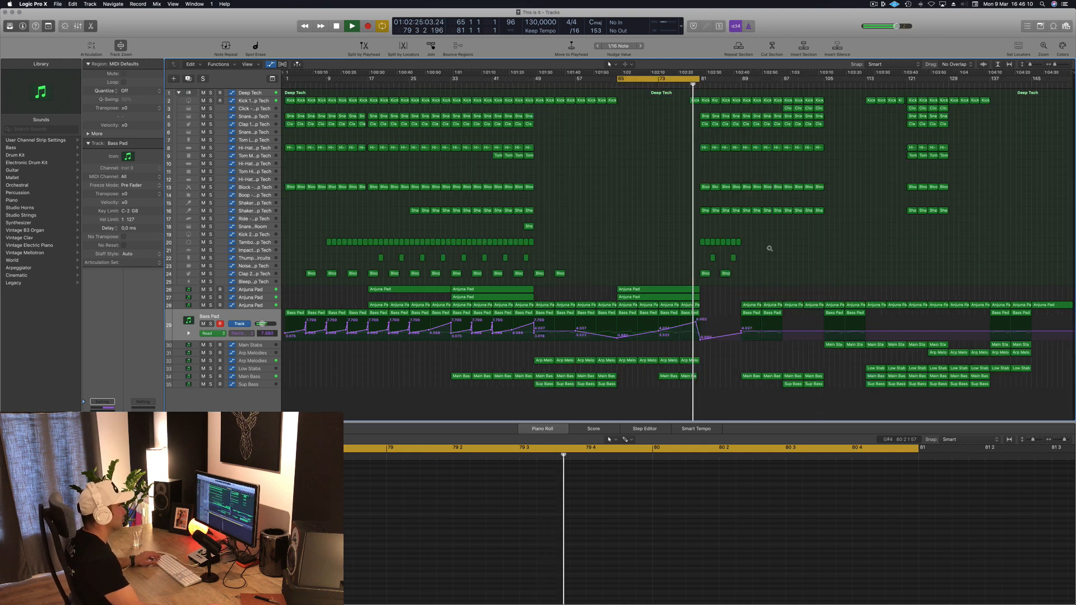
scroll(714, 238, up, 1)
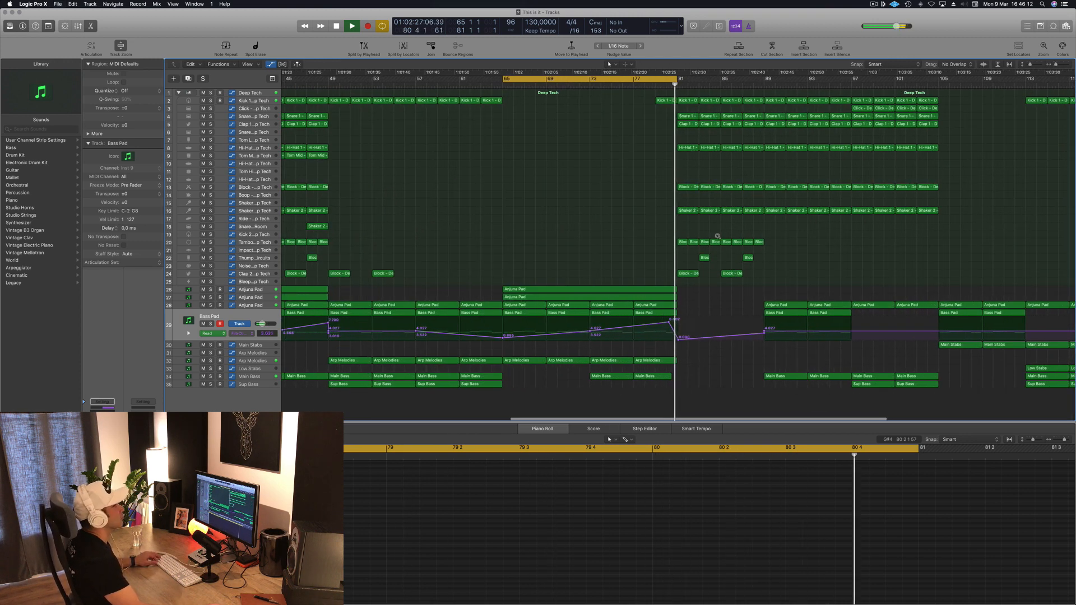
scroll(734, 236, down, 4)
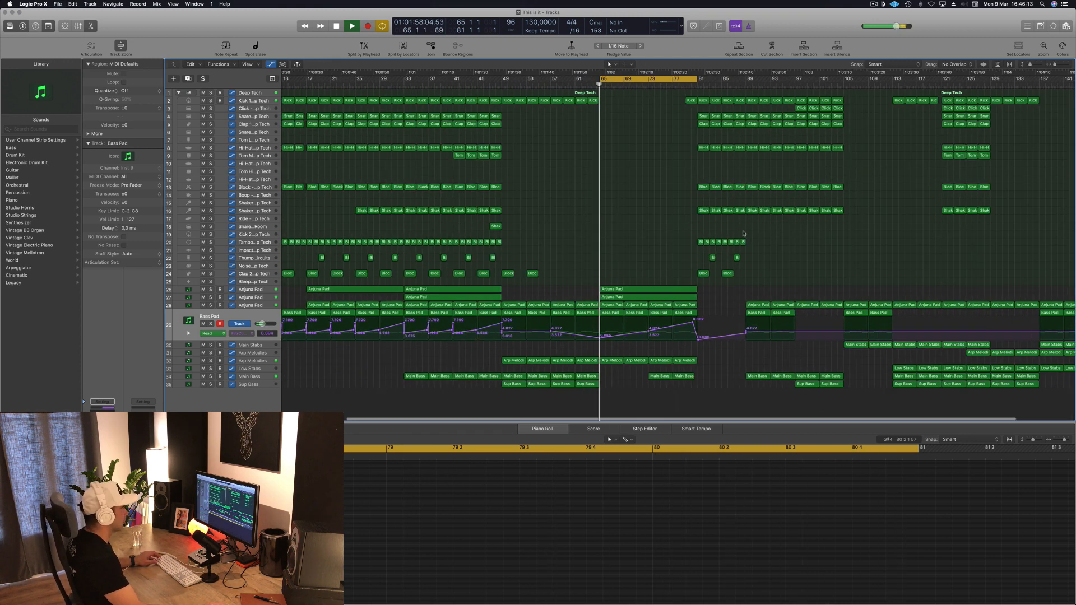
click(696, 84)
scroll(681, 139, down, 1)
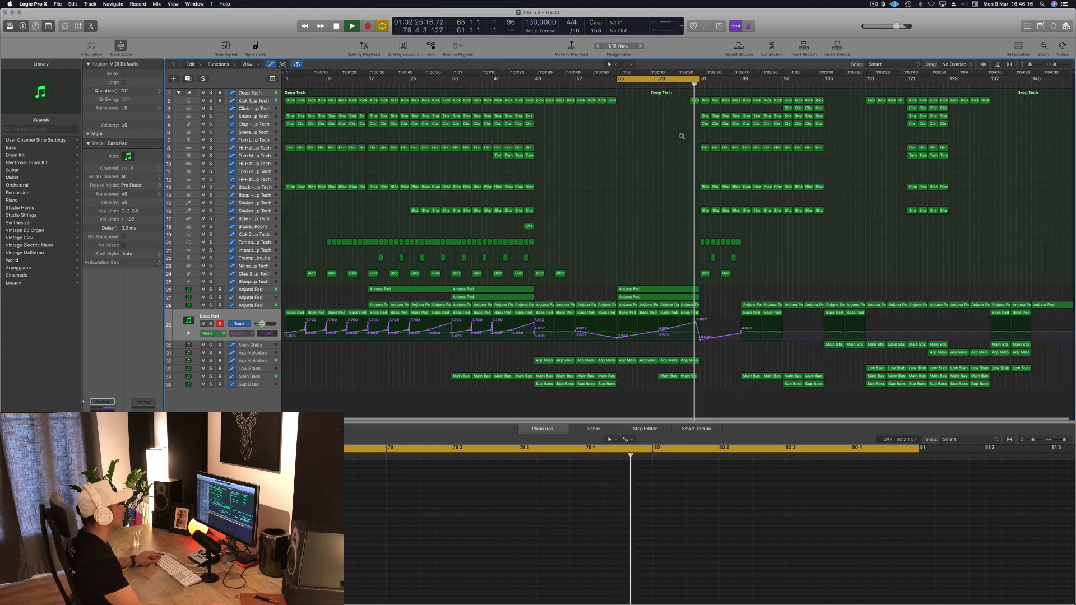
click(688, 87)
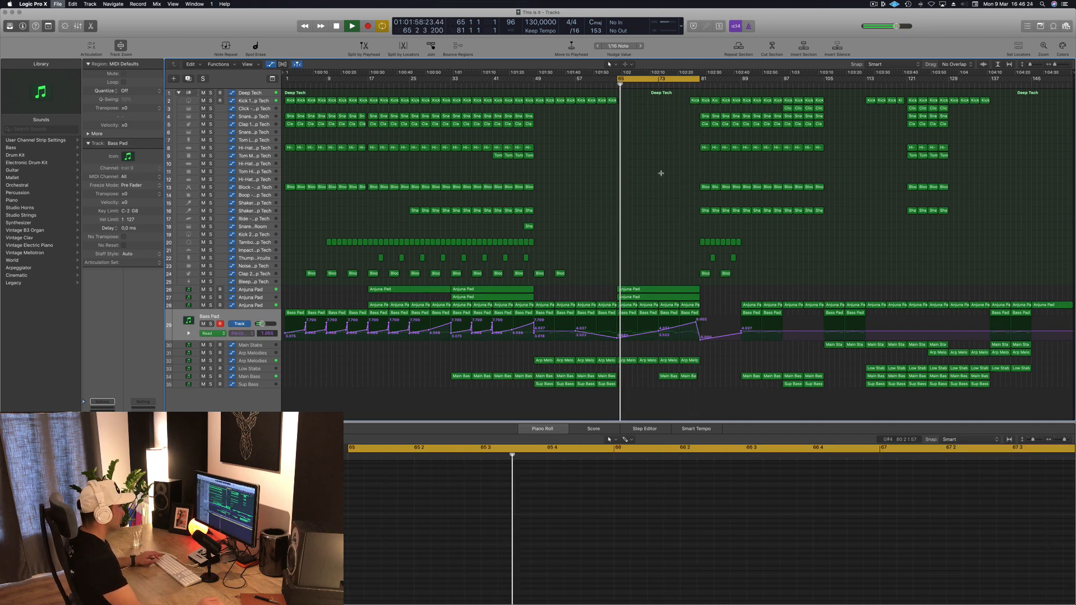
key(super+Right)
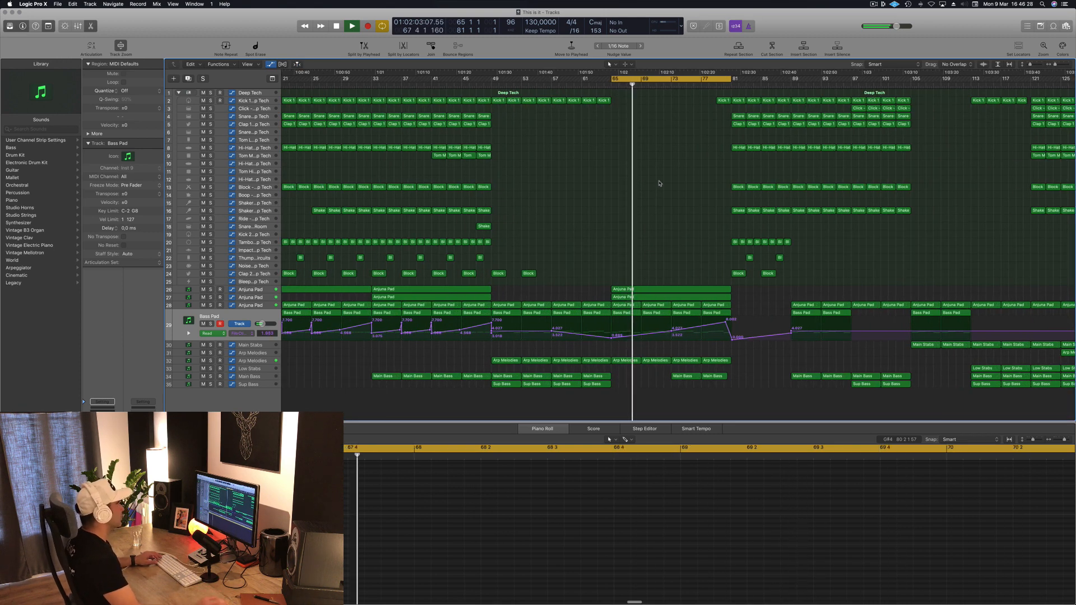
drag(609, 79, 608, 160)
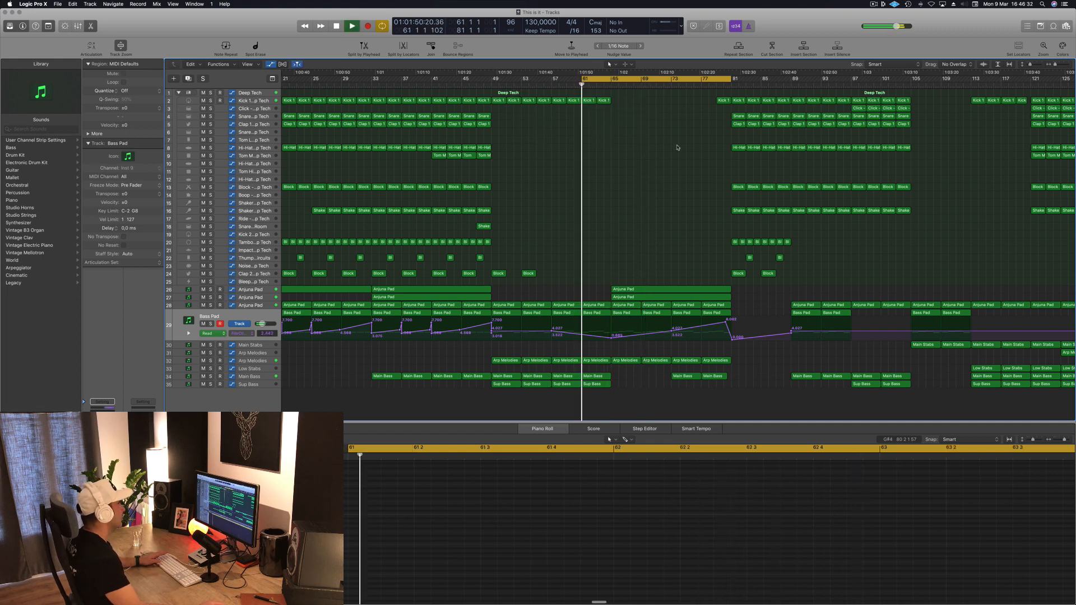
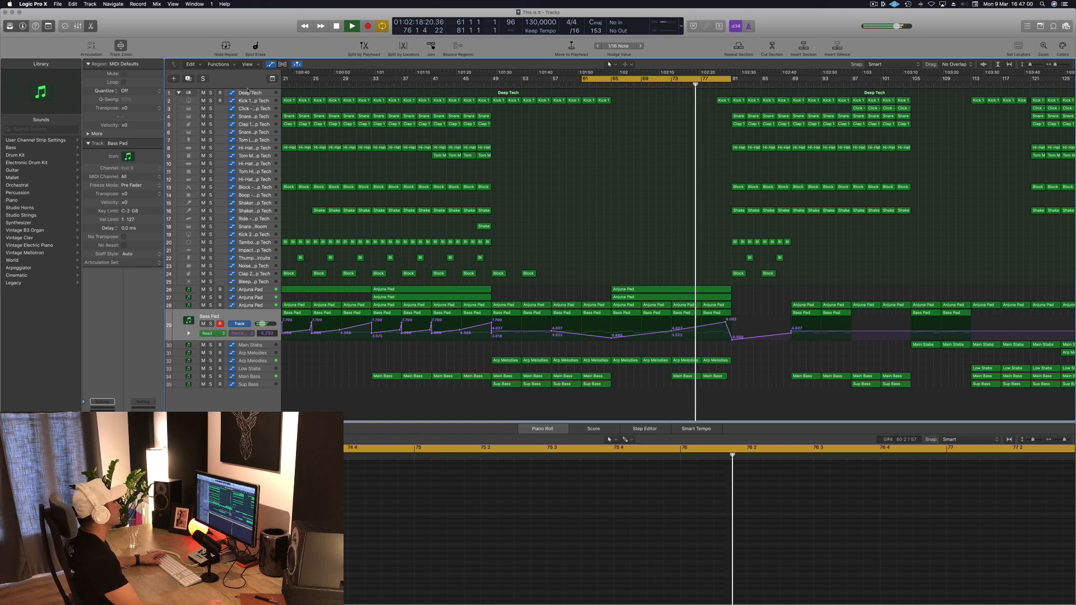
Add Kick 1 volume automation that dips from -2.0 dB to about -19 dB at bar 79 and returns to -2.0 dB at bar 81
click(640, 100)
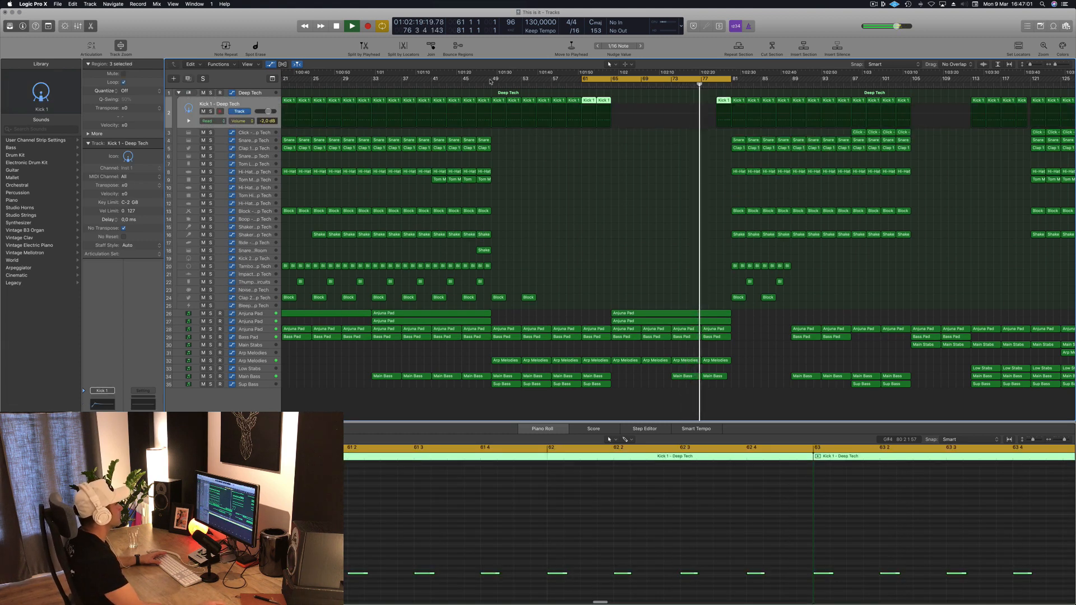
click(732, 116)
click(732, 115)
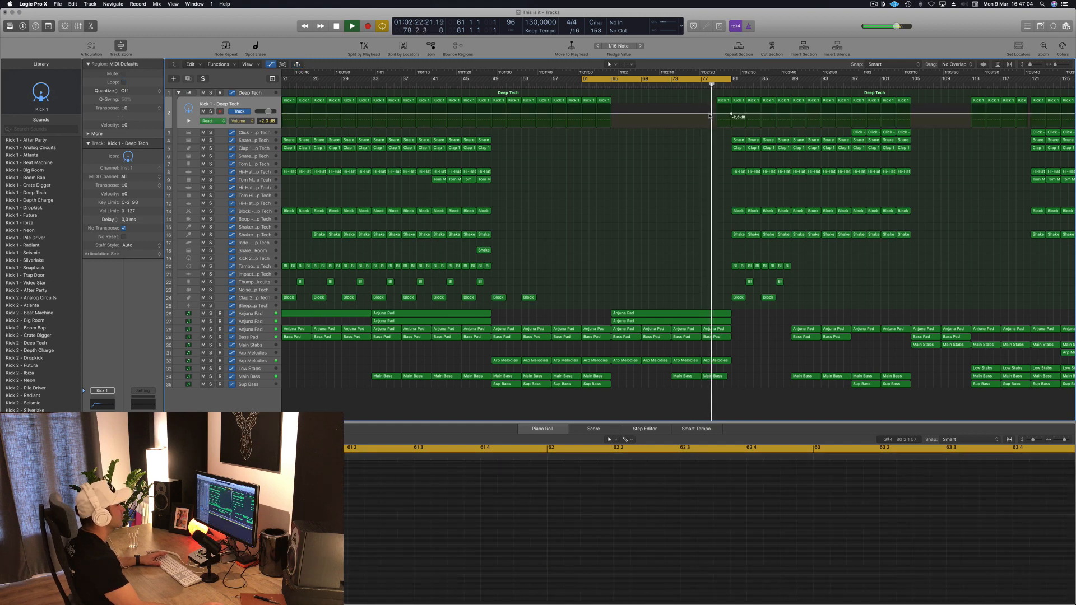
click(710, 114)
drag(716, 115, 719, 125)
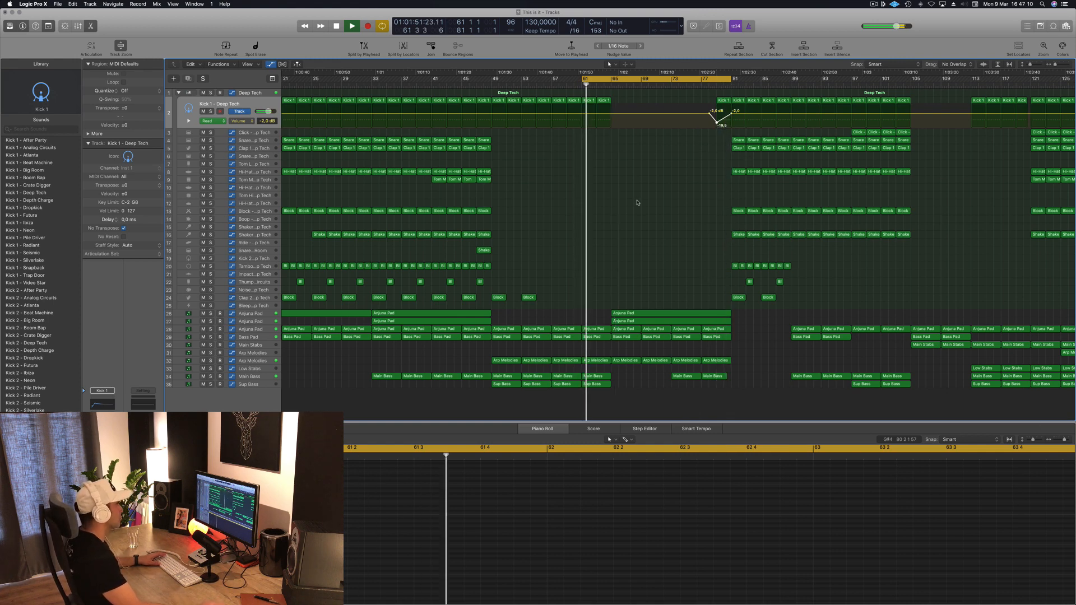
Set the cycle range to bars 77 to 81 and play back the kick volume dip
key(space)
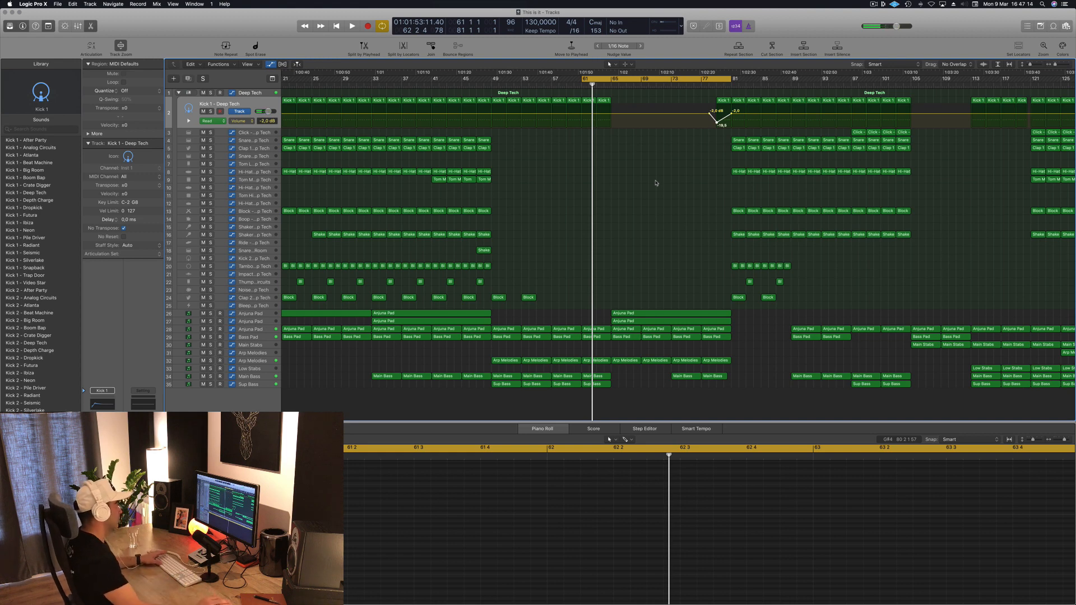
key(space)
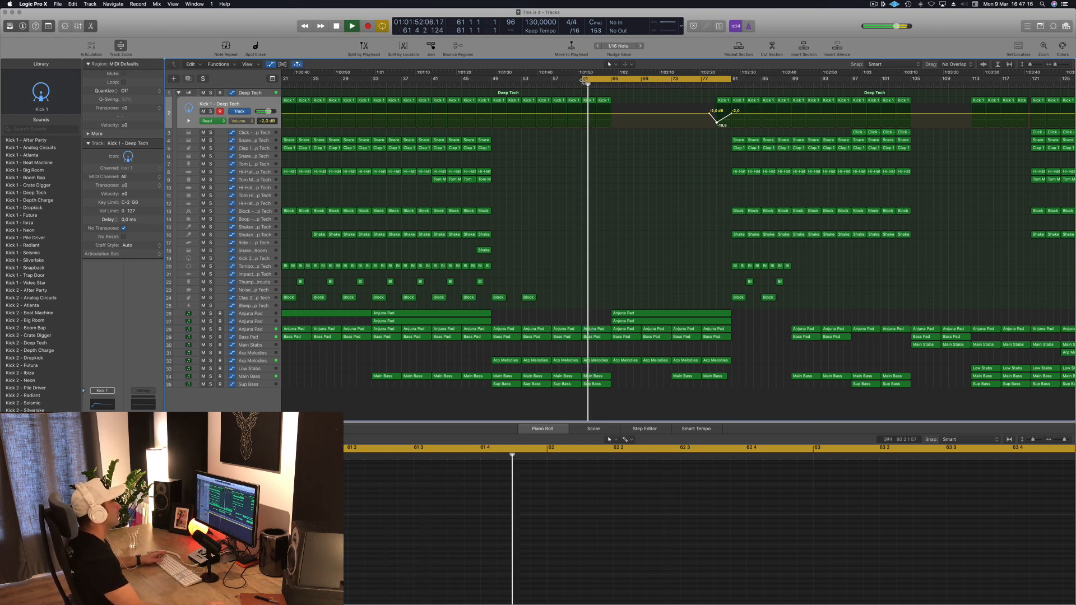
drag(582, 80, 702, 80)
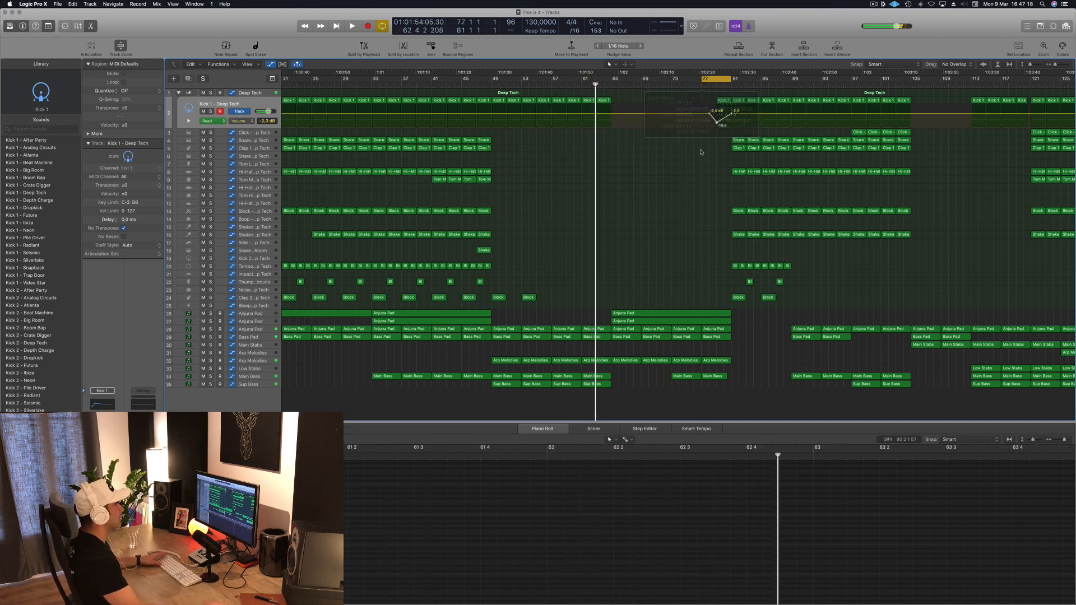
key(space)
scroll(709, 160, up, 3)
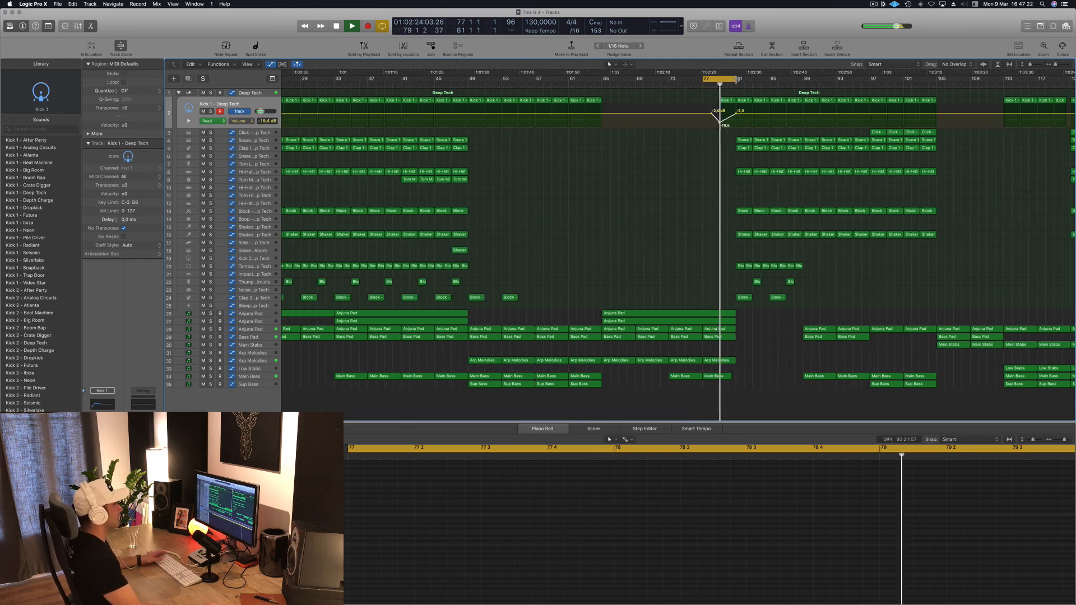
Move the cycle range to start at bar 81 and play back the section after the breakdown
drag(735, 79, 751, 83)
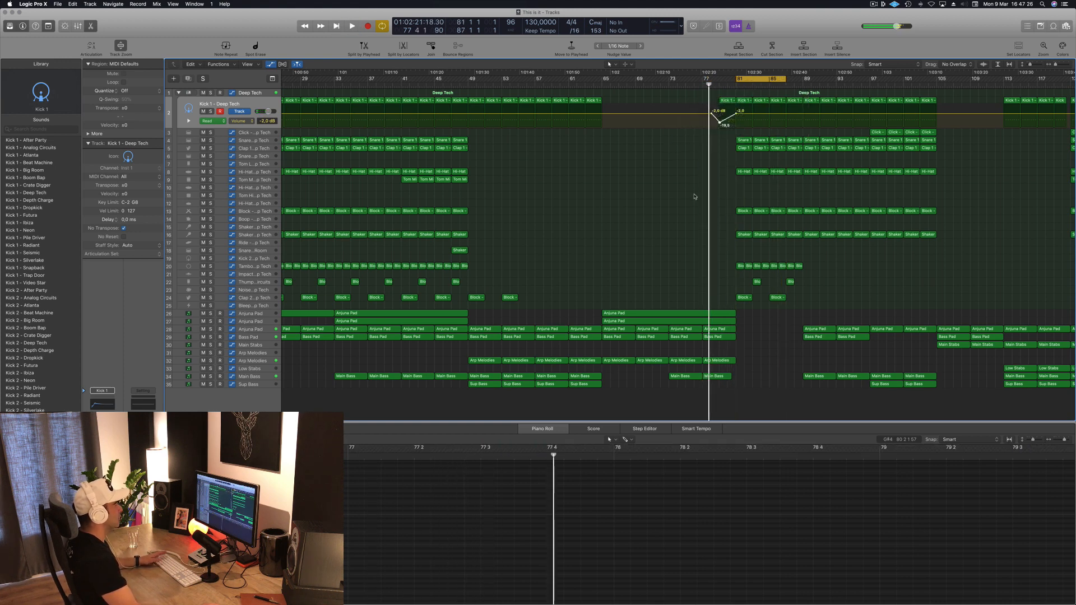
scroll(625, 228, down, 4)
scroll(627, 225, down, 1)
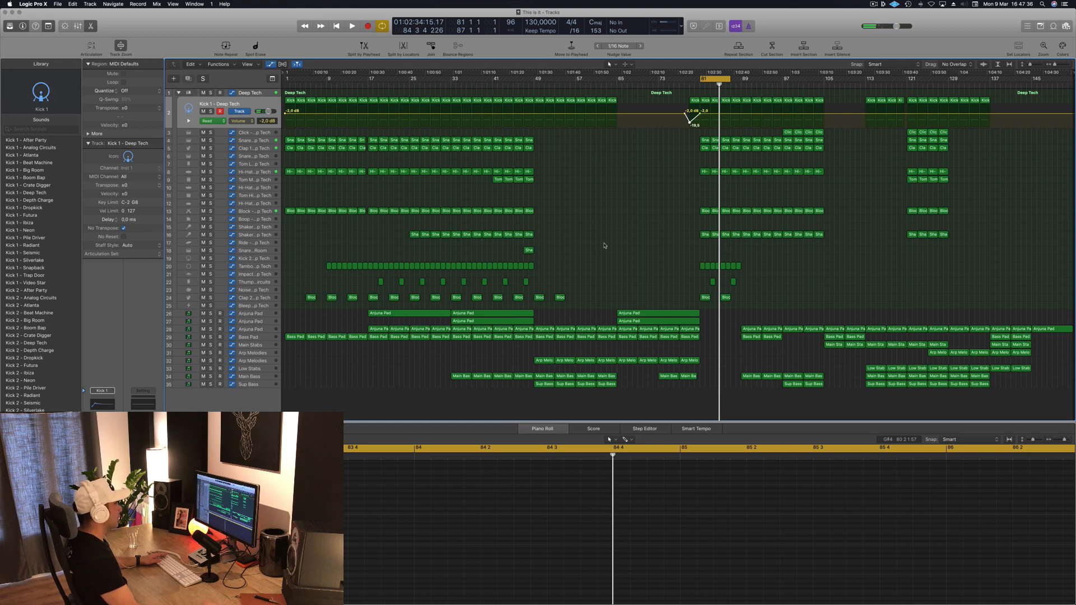
Copy the four Tom Mid regions that end at bar 49 to bars 81 to 89 and play them back
drag(530, 186, 704, 184)
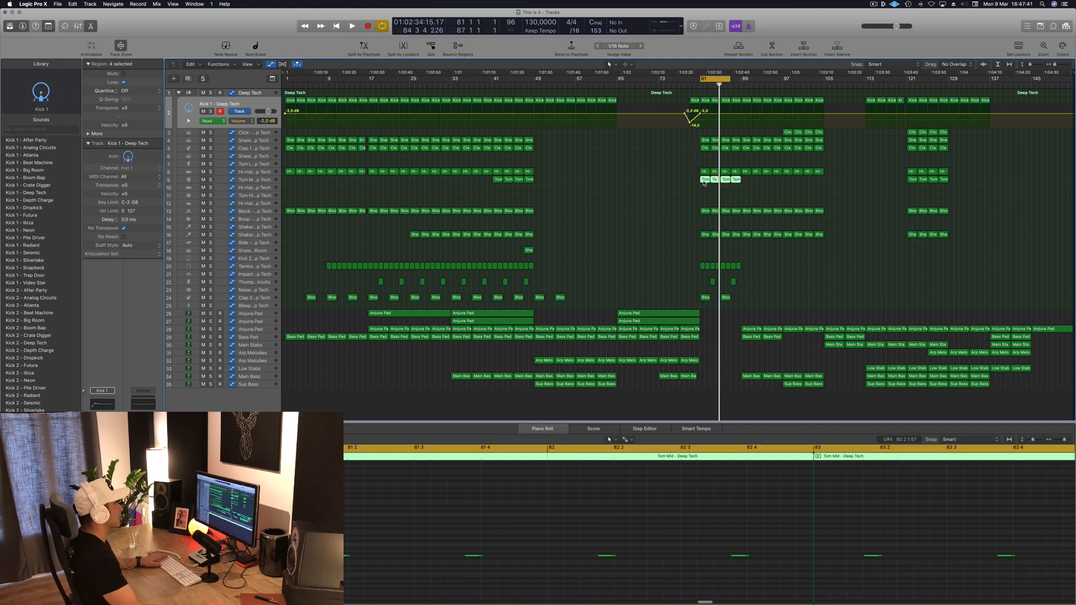
click(642, 213)
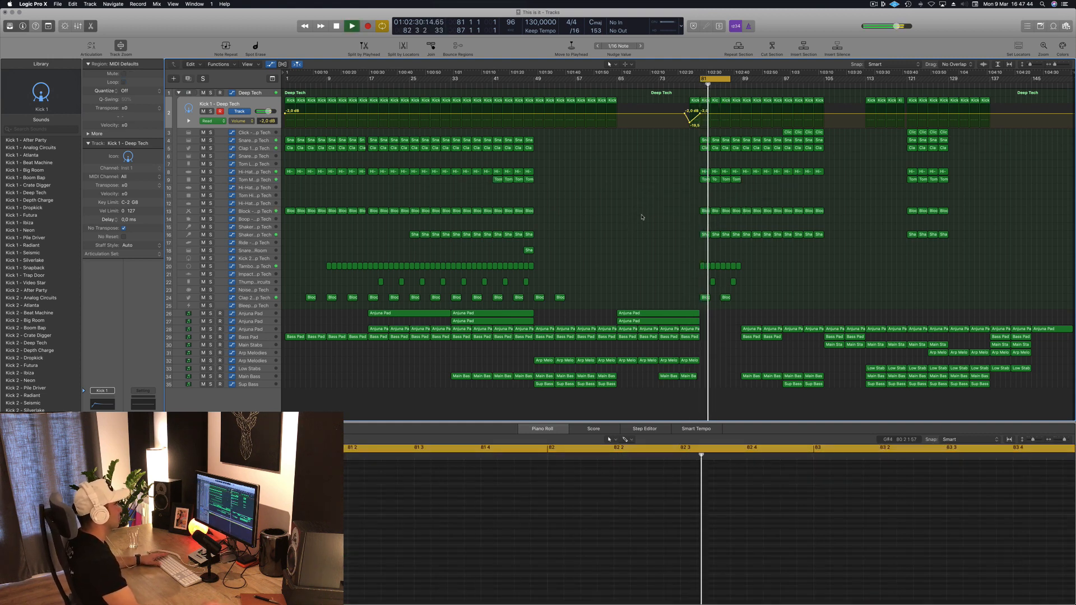
key(space)
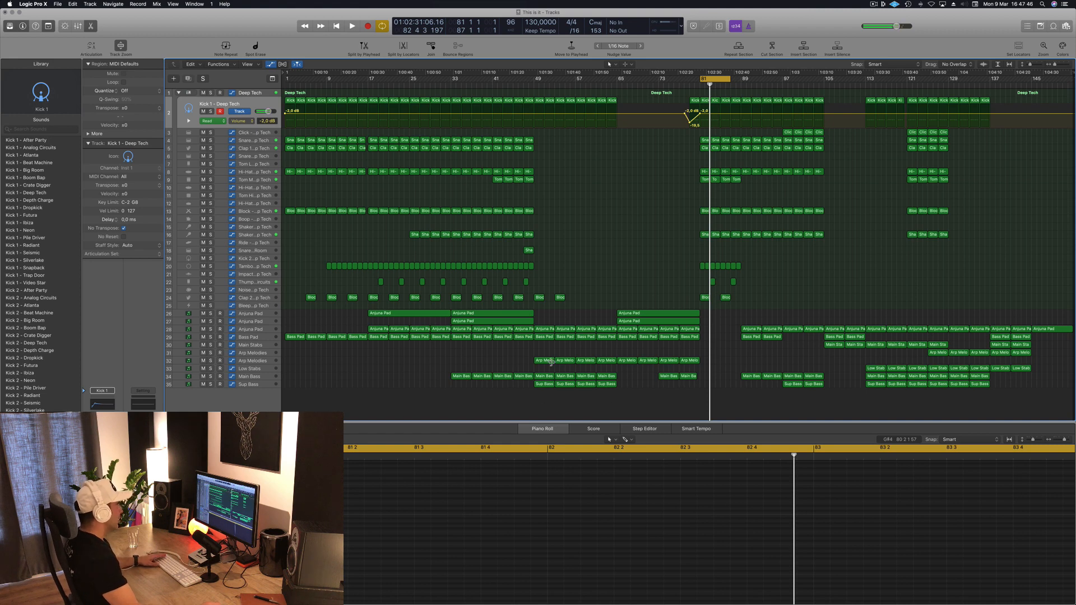
Copy Main Bass regions into bars 81 to 89 and play the section
click(670, 377)
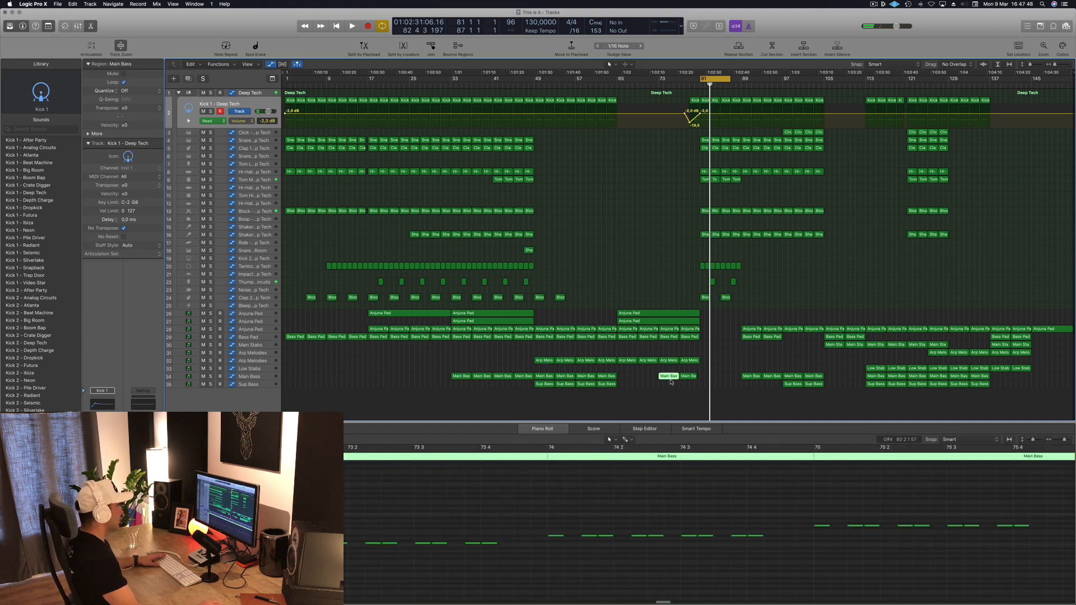
mouse_move(750, 379)
mouse_down()
mouse_move(709, 380)
mouse_move(729, 378)
mouse_up()
key(space)
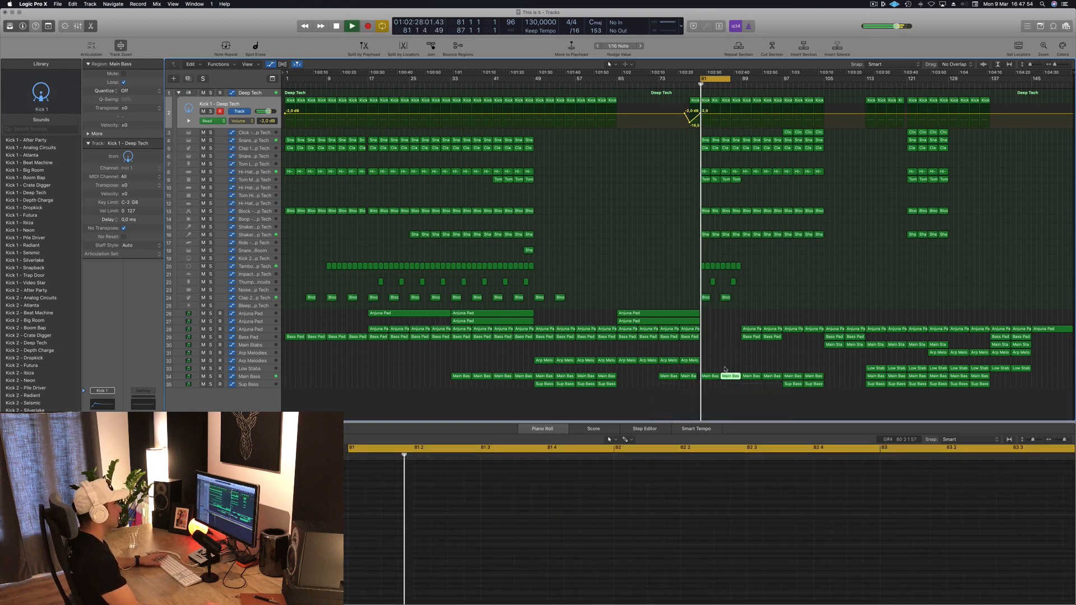
Adjust the Main Bass cutoff automation at bar 81 and copy Sup Bass regions into bars 81 to 89
click(265, 380)
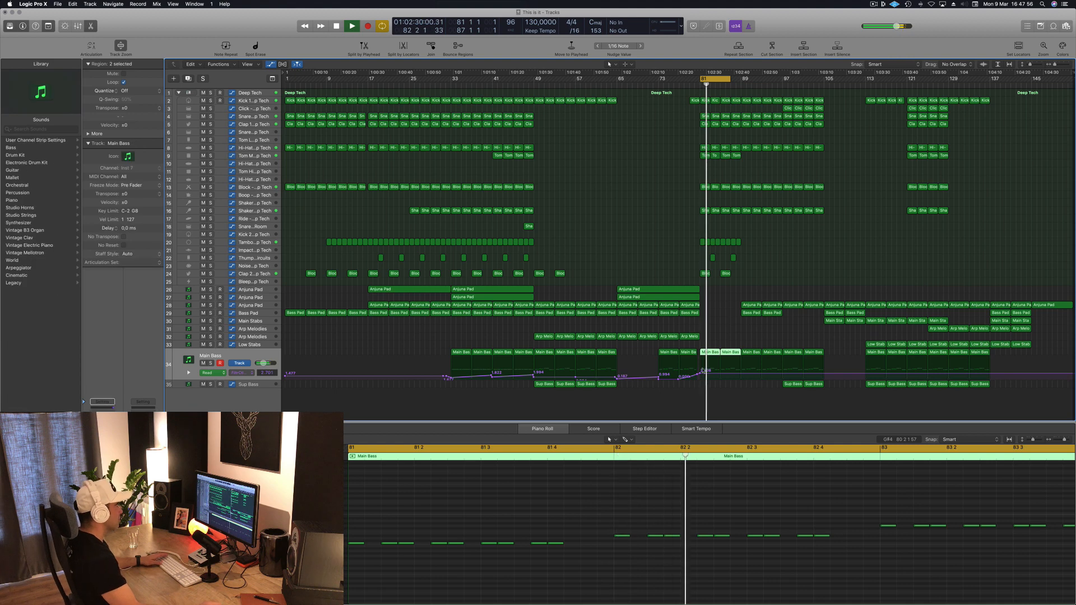
drag(777, 390, 700, 371)
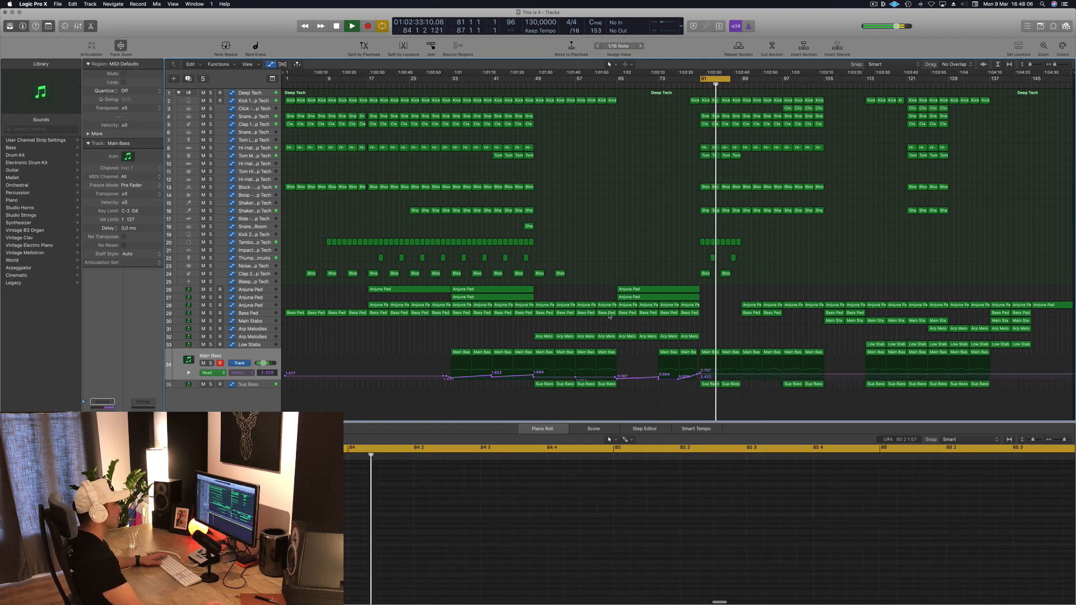
Copy the Bass Pad region at bar 89 to bar 81 and adjust the Bass Pad automation at its start
click(255, 385)
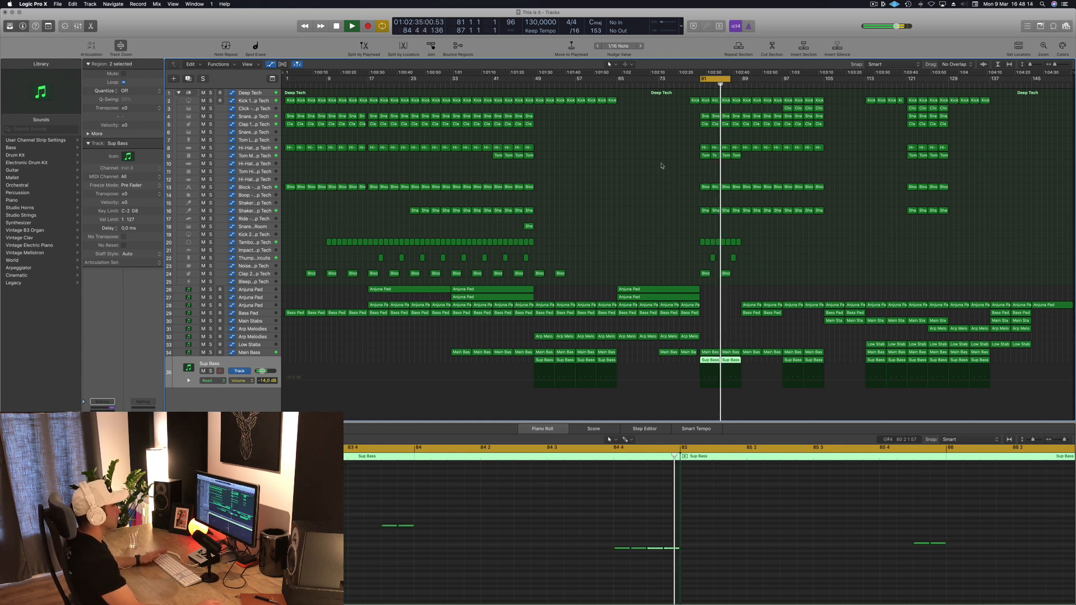
click(748, 303)
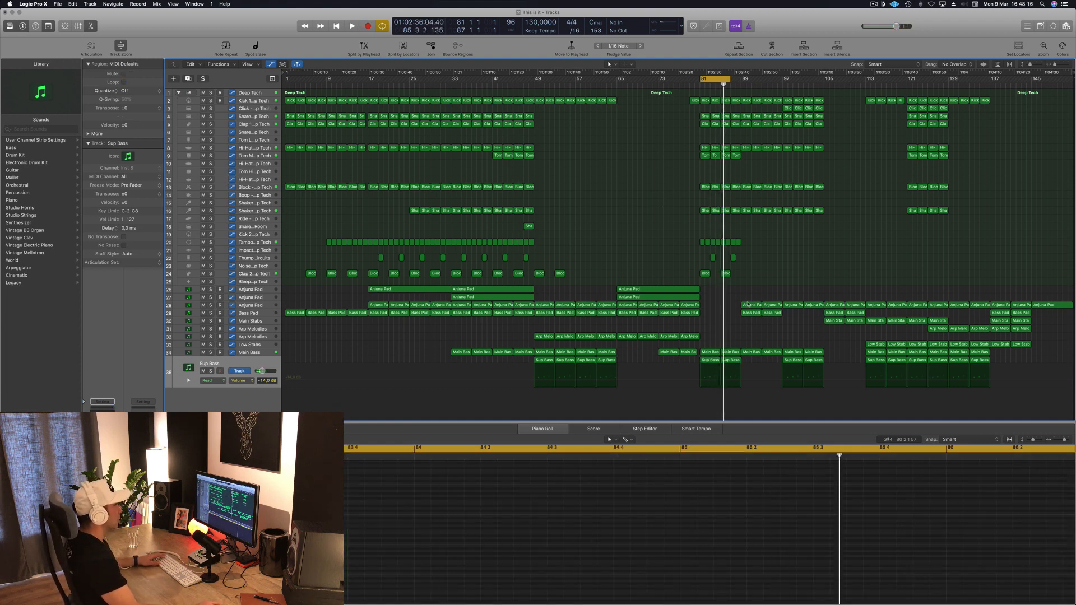
click(750, 314)
drag(752, 315, 711, 314)
click(266, 316)
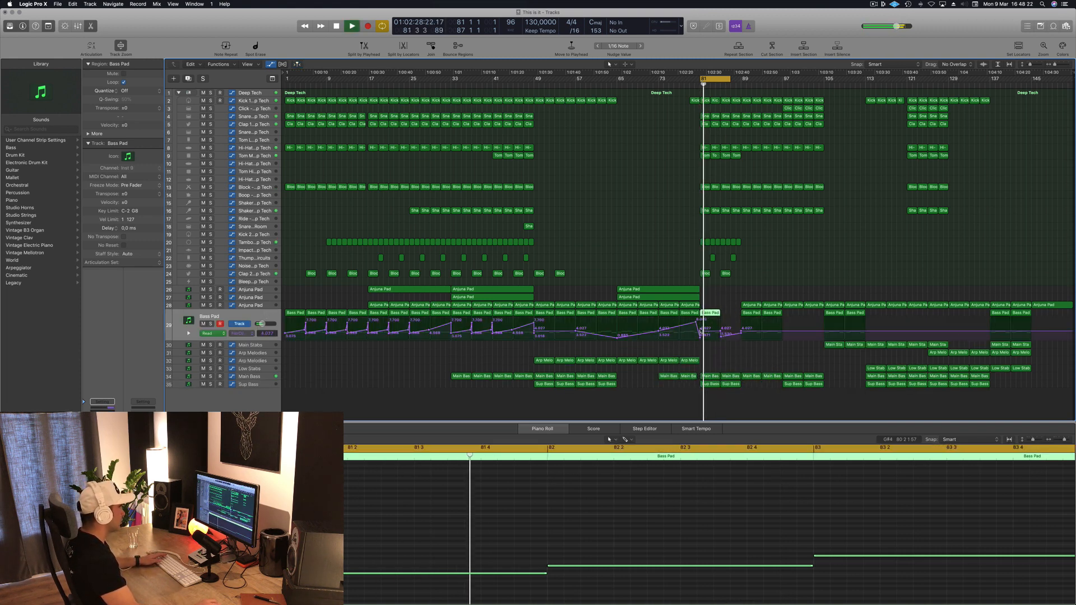
click(701, 325)
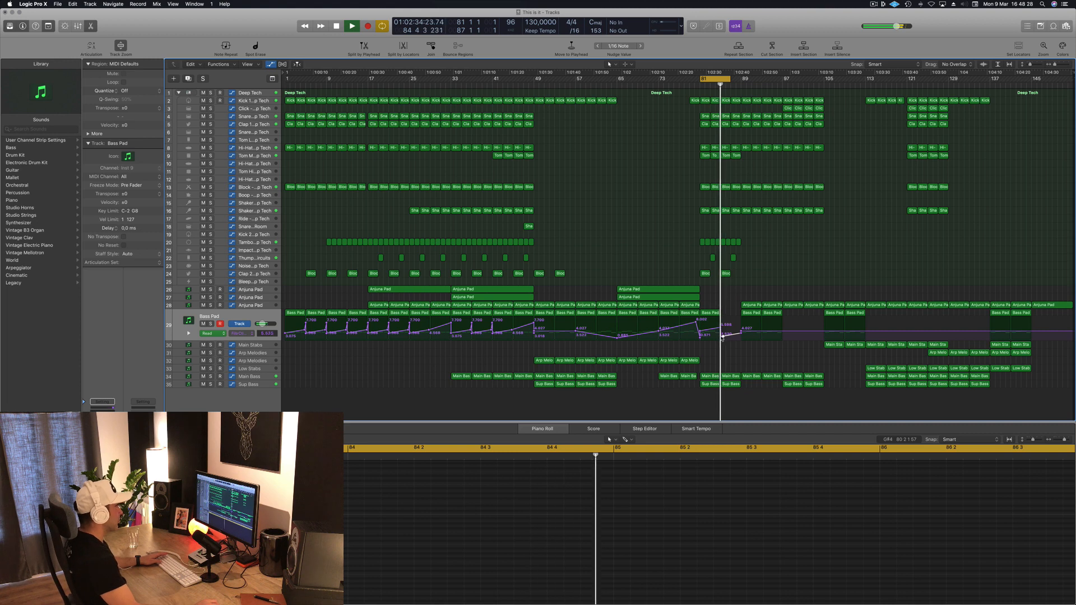
Copy the Bass Pad region at bar 81 to bar 85, play it back and adjust its automation at bar 85
key(space)
click(711, 313)
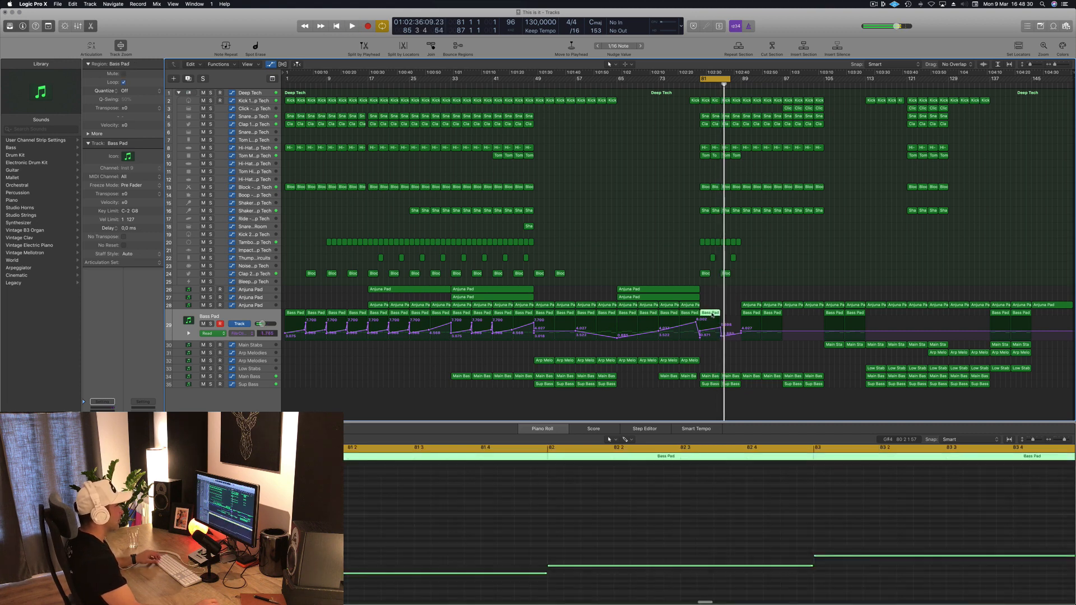
drag(713, 314, 733, 318)
key(space)
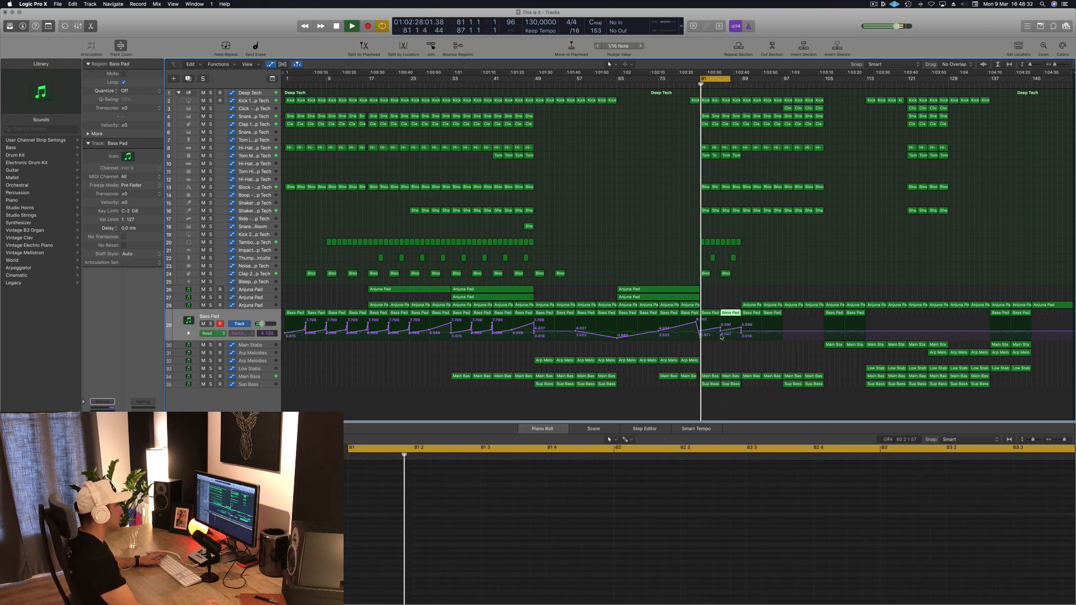
click(720, 332)
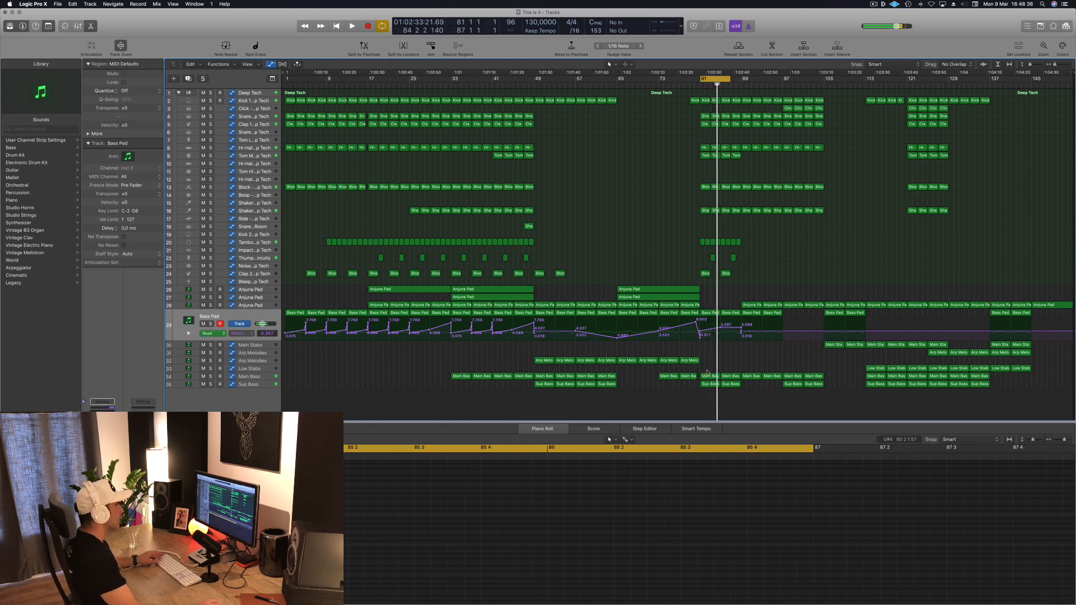
Copy the last Arp Melodies region before bar 81 to bar 81 and play it with its notes in view
drag(689, 363, 710, 362)
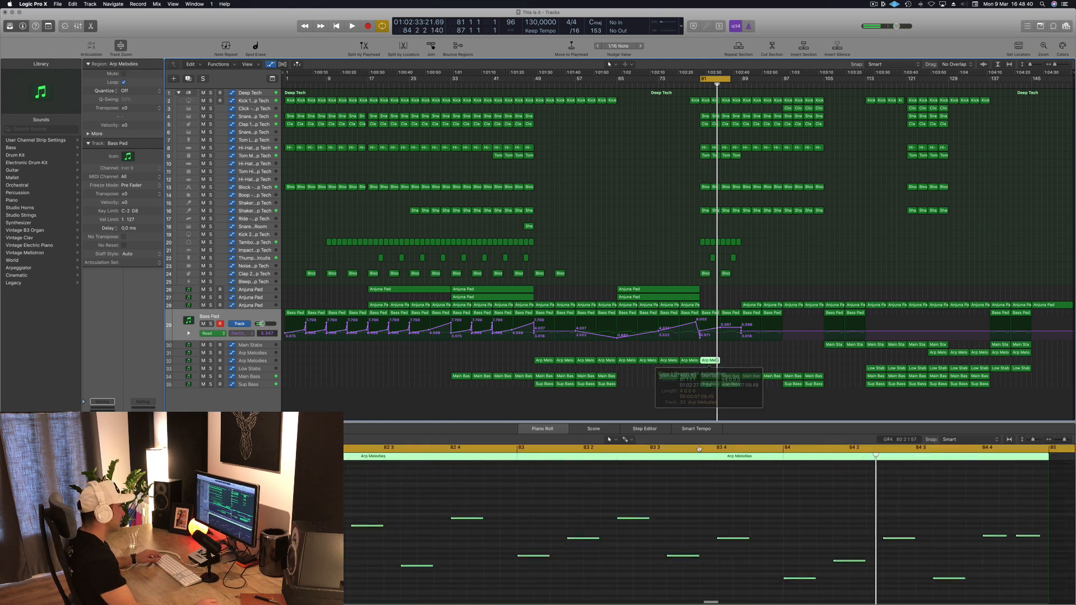
scroll(682, 505, left, 4)
click(688, 492)
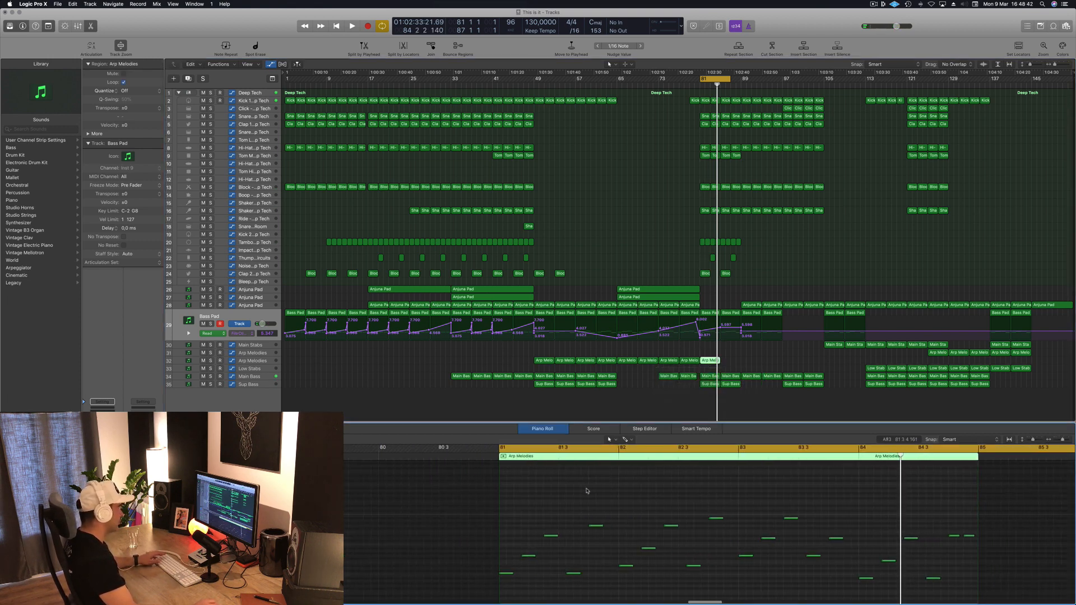
key(space)
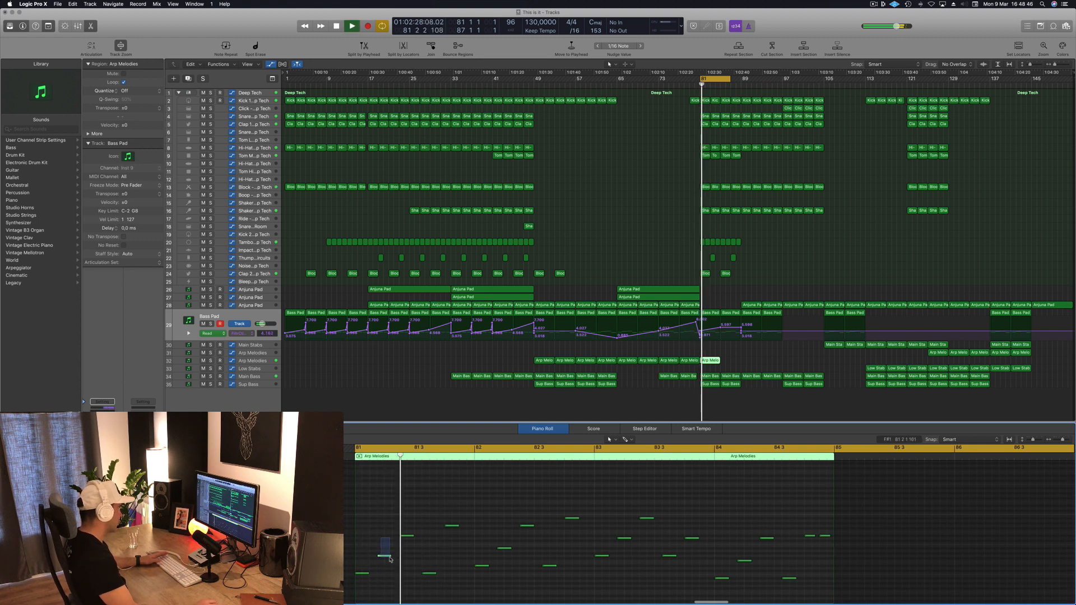
Thin out the Arp Melodies region at bar 81 by deleting selected notes through to the end of bar 84
key(space)
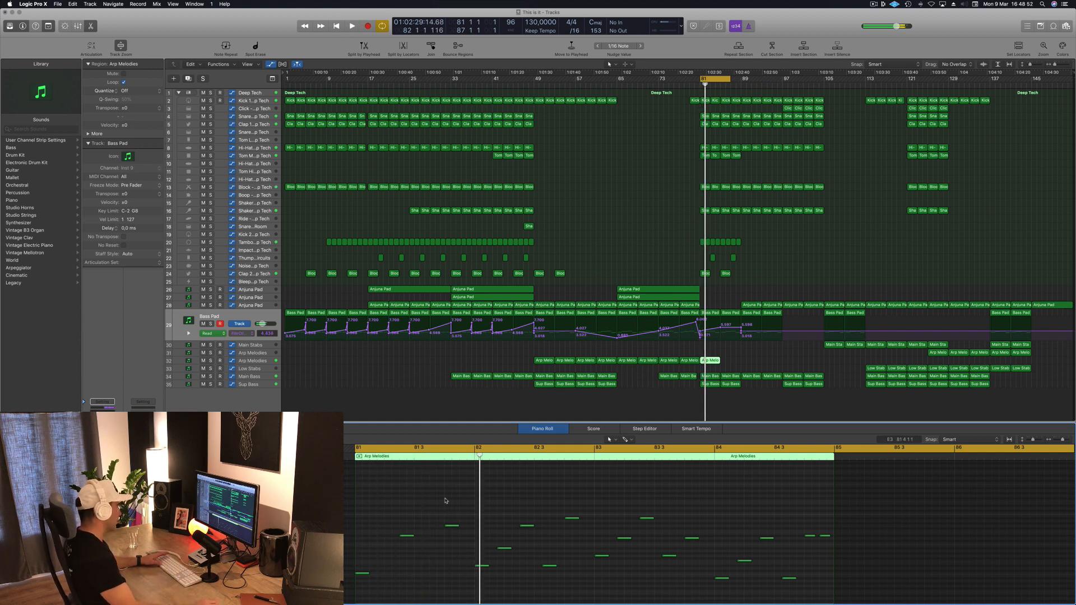
key(space)
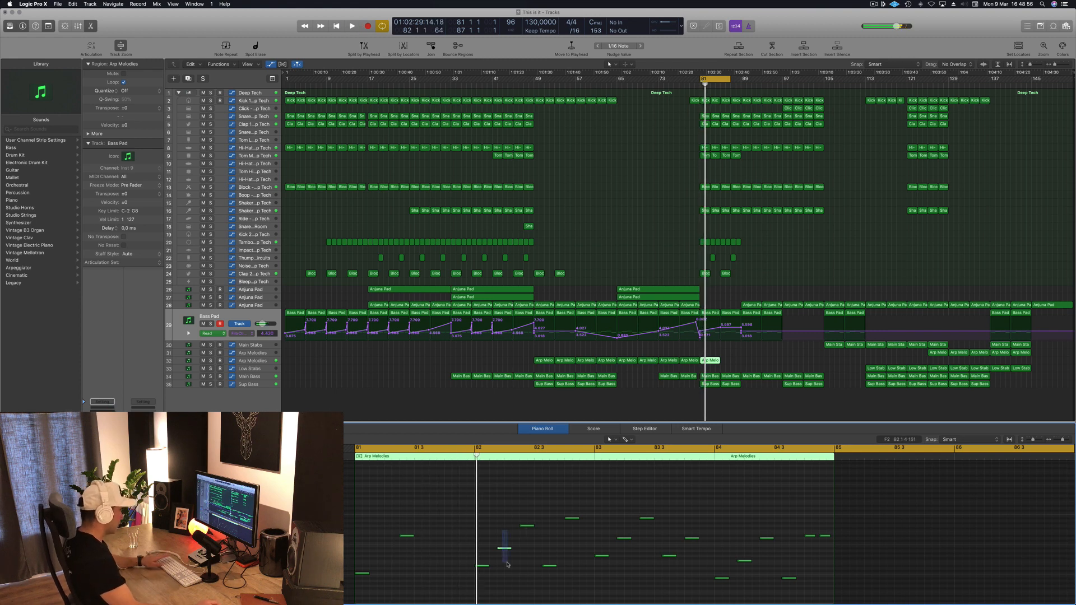
drag(551, 509, 583, 584)
key(Delete)
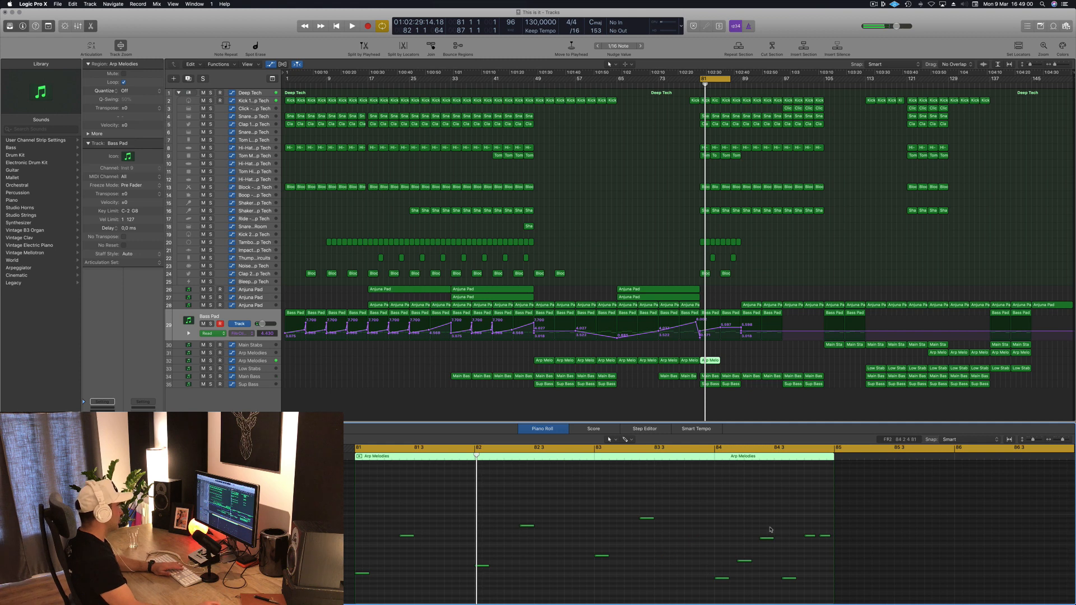
scroll(799, 581, down, 2)
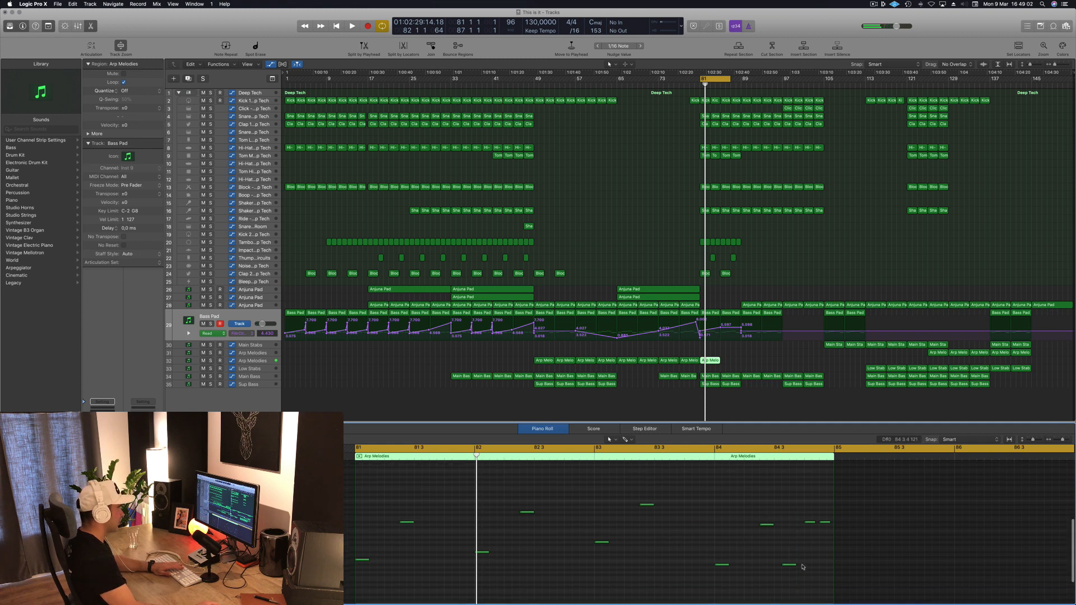
drag(783, 519, 837, 587)
key(Delete)
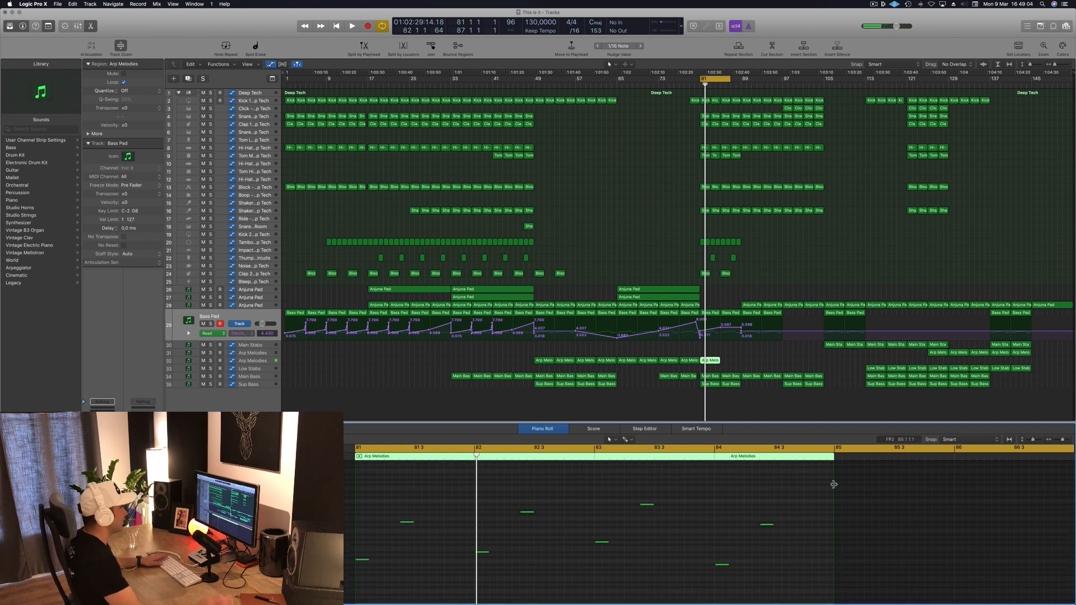
Repeat the thinned Arp Melodies region up to bar 97 and drop the track's filter cutoff automation to 2.823 at bar 81
key(space)
click(274, 362)
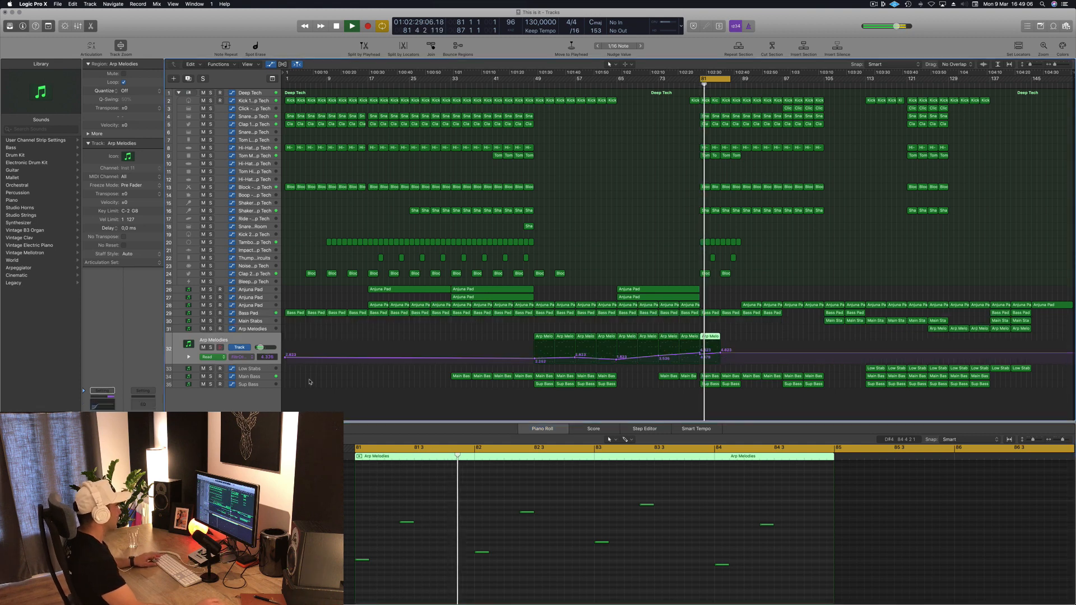
click(730, 334)
click(709, 338)
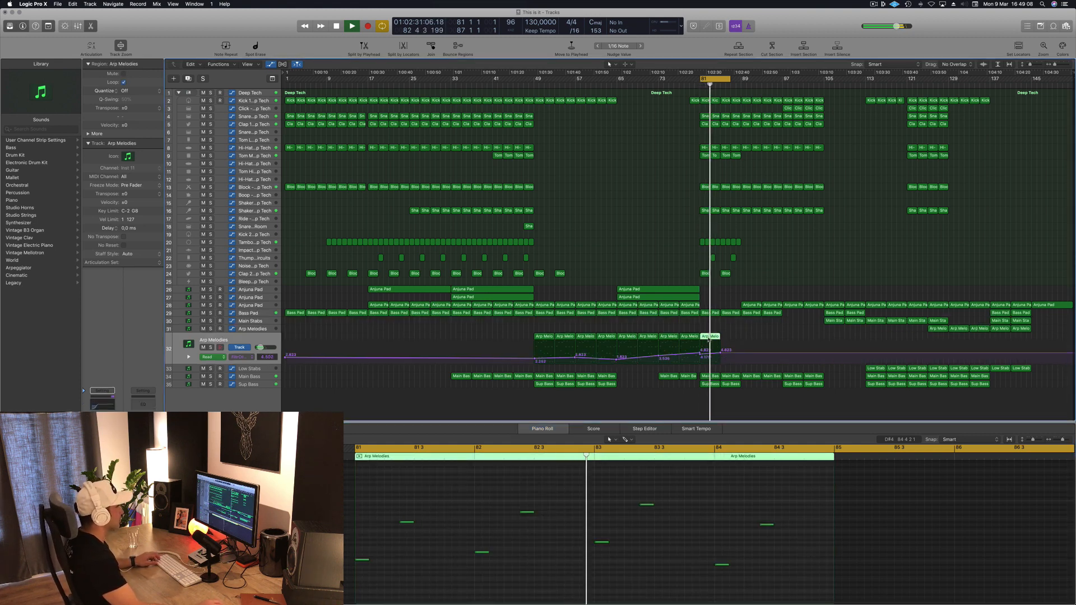
drag(709, 340, 749, 340)
click(708, 352)
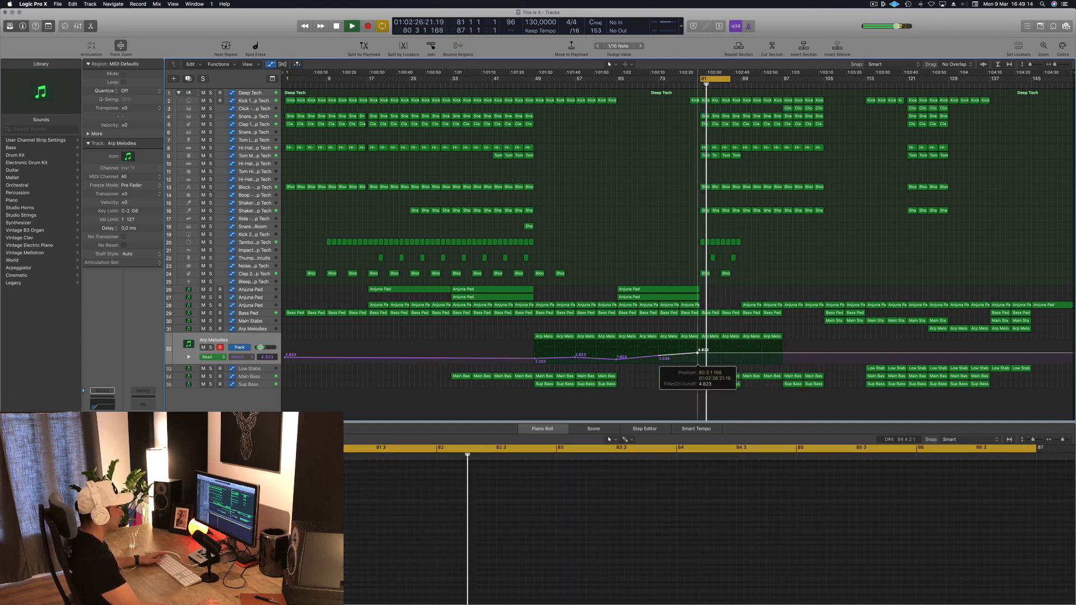
drag(700, 354, 700, 358)
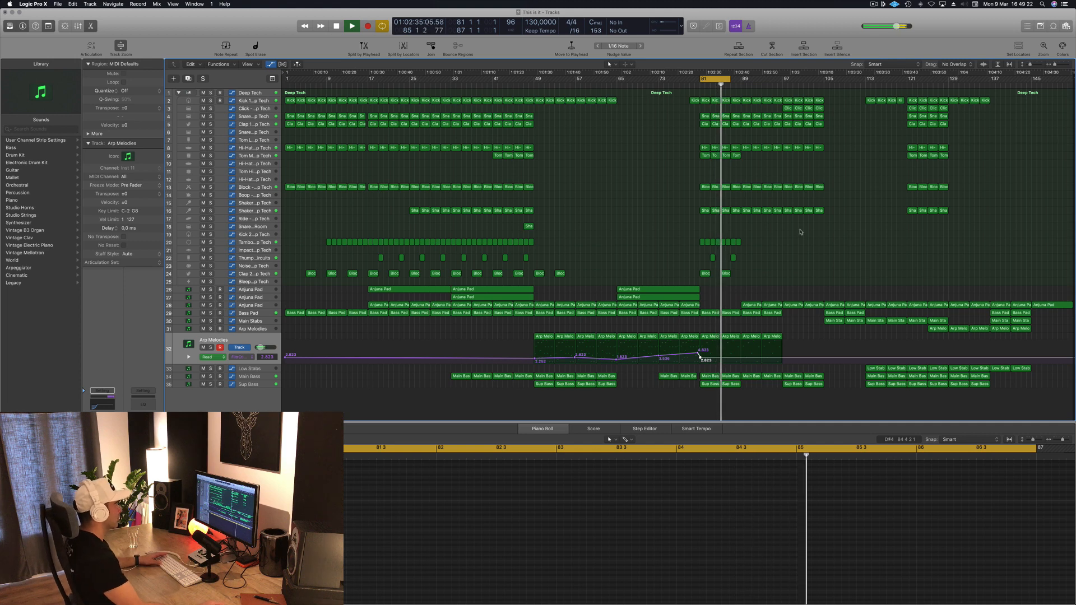
Delete the second clap track's region at bar 85 and extend the cycle range to bar 96 for playback
click(726, 274)
key(Delete)
key(super+shift+3)
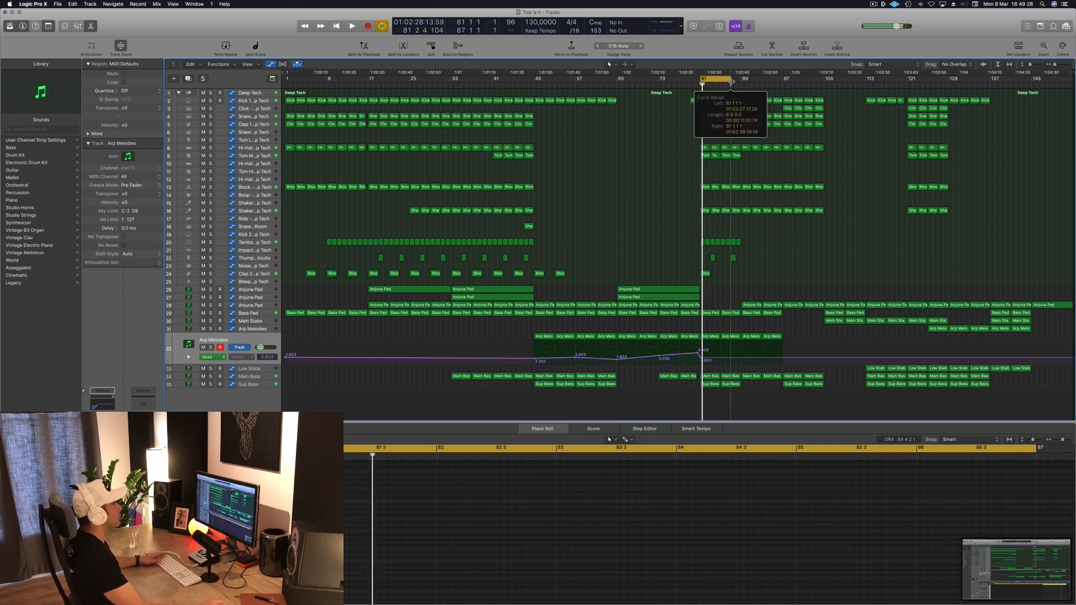
drag(731, 82, 780, 82)
key(space)
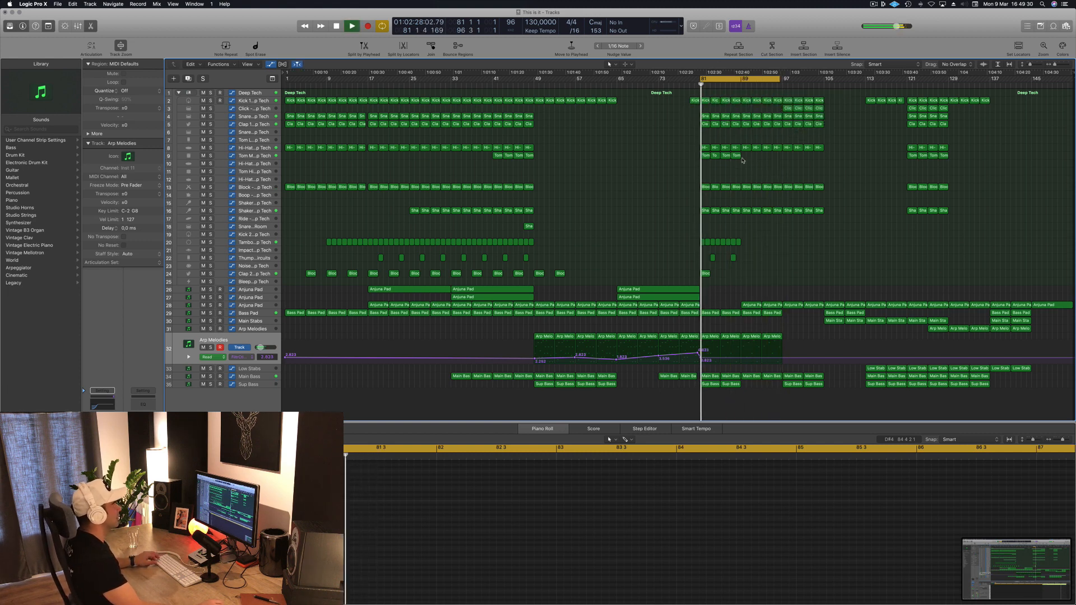
Copy the four Tom Mid regions at bars 81 to 89 so they also fill bars 89 to 97
drag(705, 165, 701, 157)
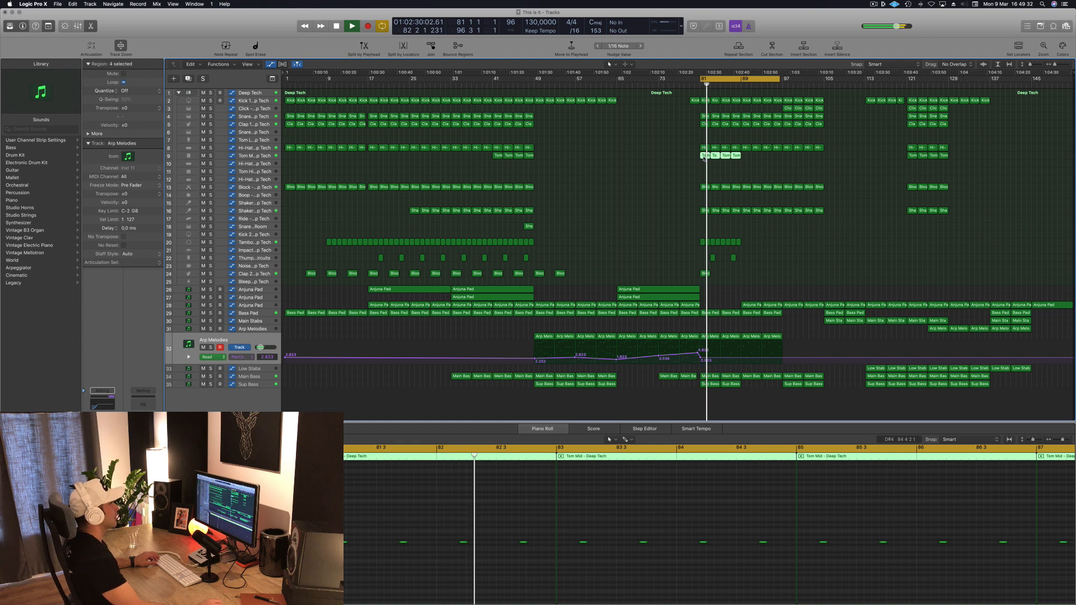
drag(704, 158, 746, 165)
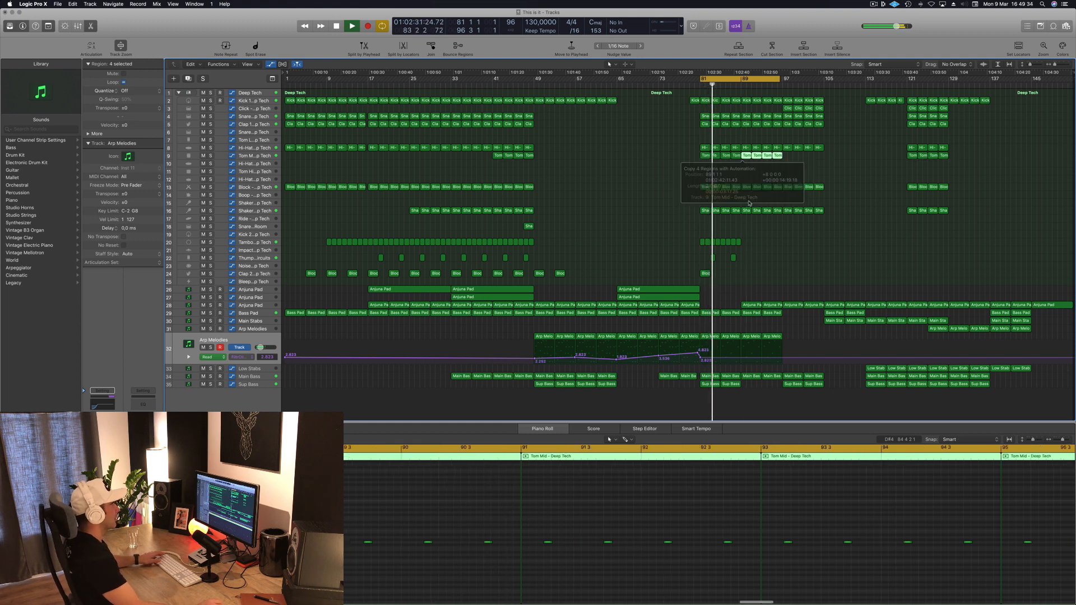
key(space)
Try a copy of the bar 113 Low Stabs region at bar 81 and audition it with the track's solo
click(870, 370)
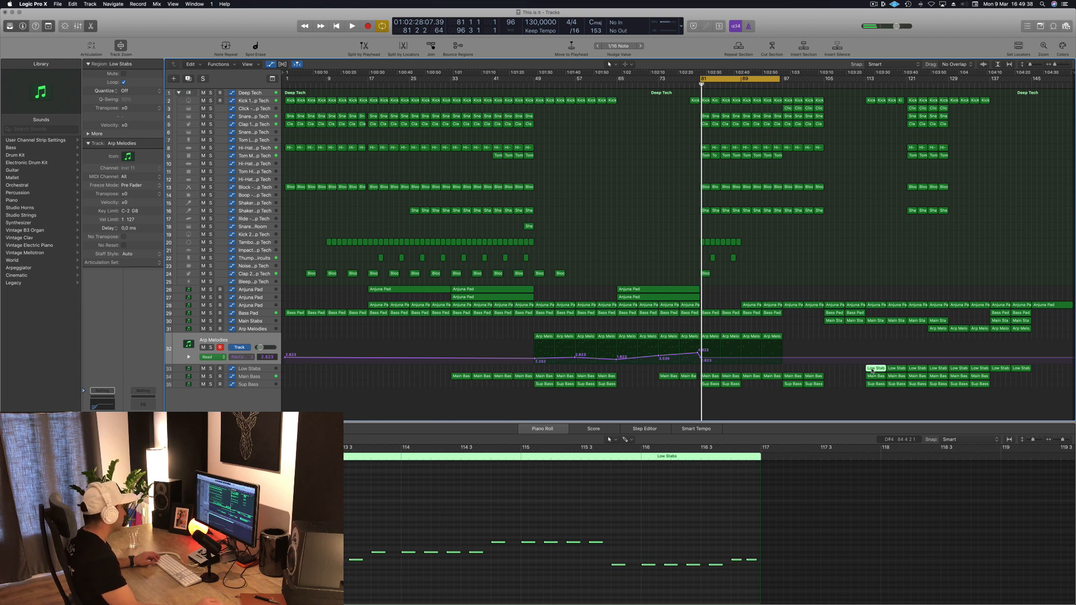
drag(871, 371, 705, 368)
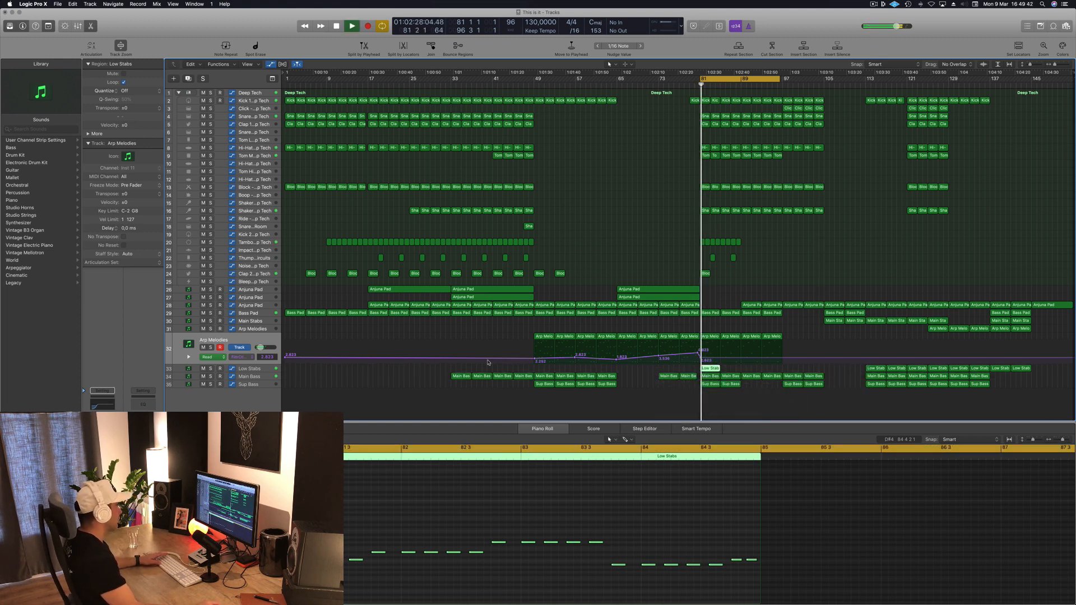
click(253, 369)
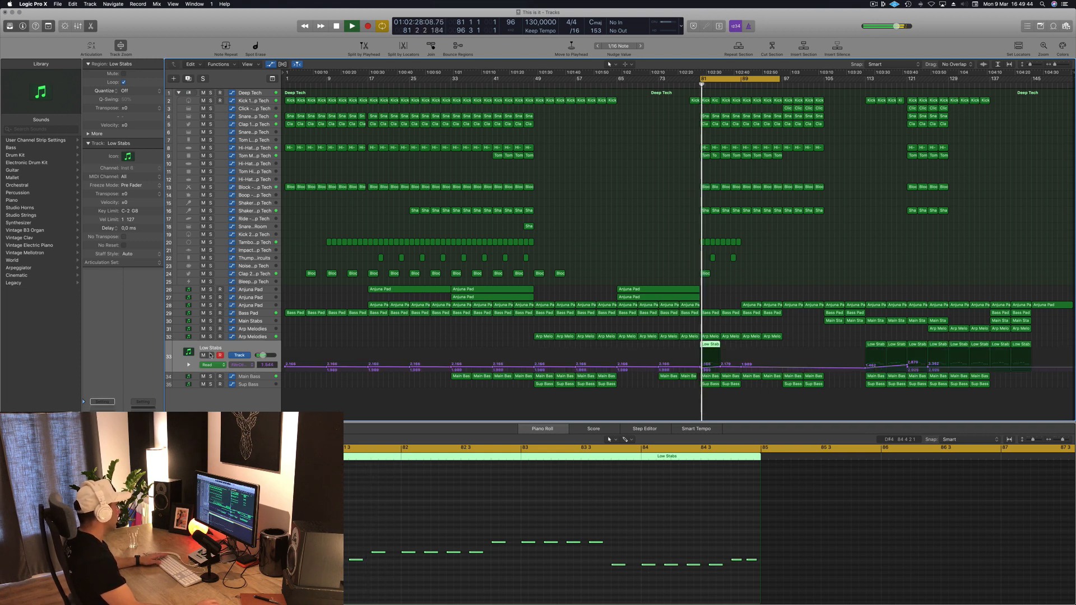
click(210, 356)
click(211, 355)
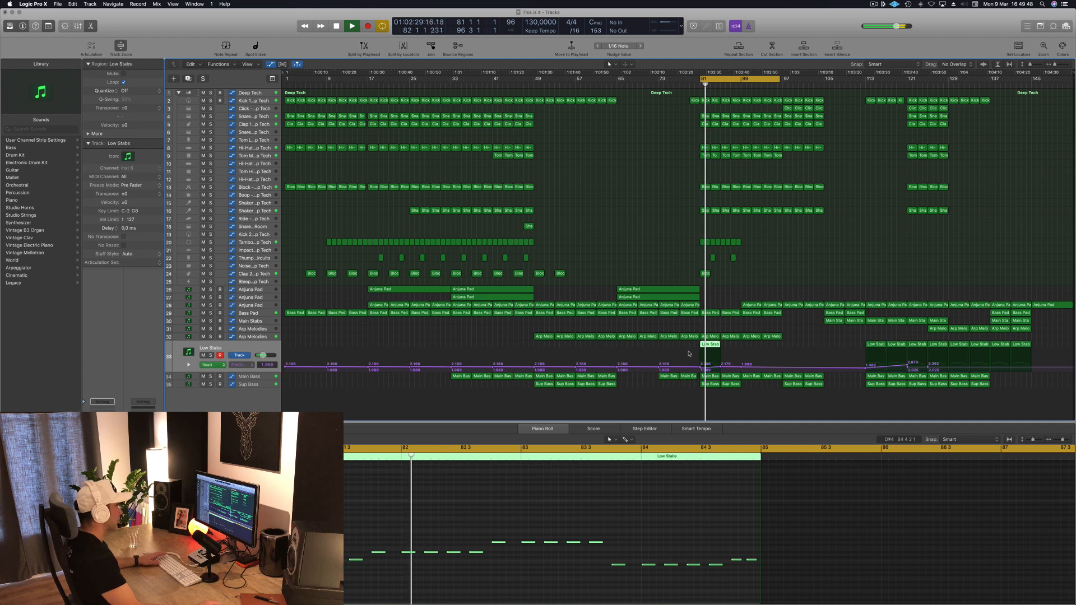
Try a higher Low Stabs filter cutoff automation between bars 81 and 85 during playback
click(703, 369)
key(space)
key(space)
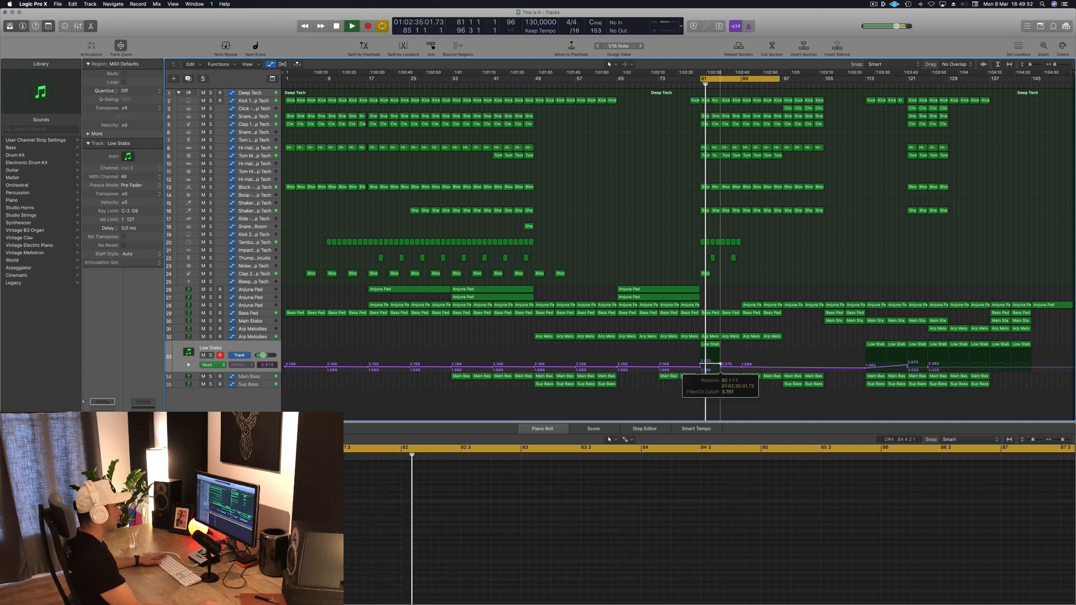
drag(720, 364, 721, 364)
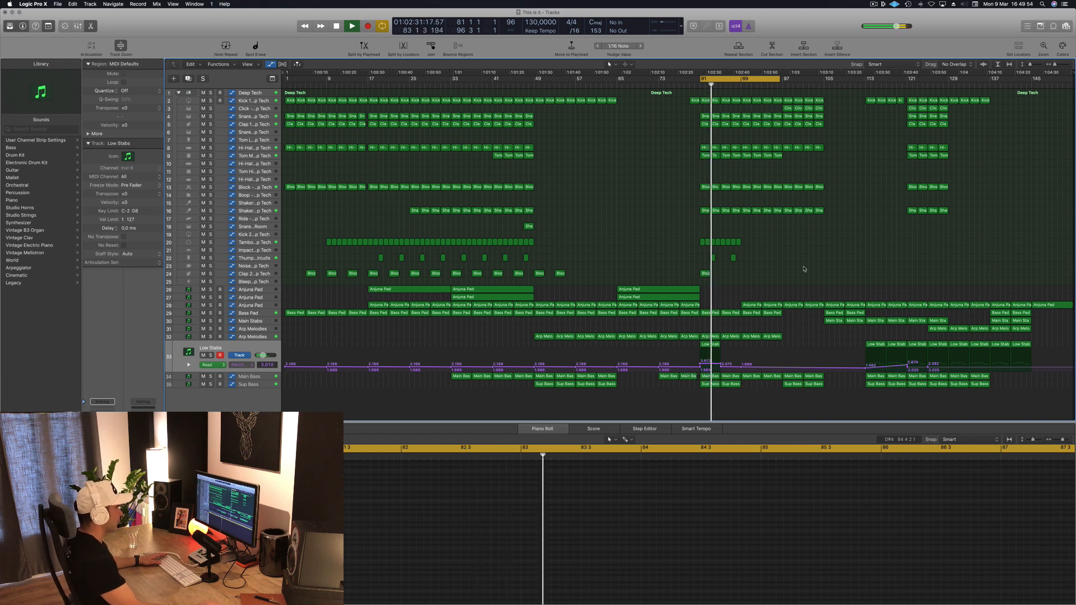
Delete the copied Low Stabs region at bar 81
click(711, 348)
key(space)
key(Delete)
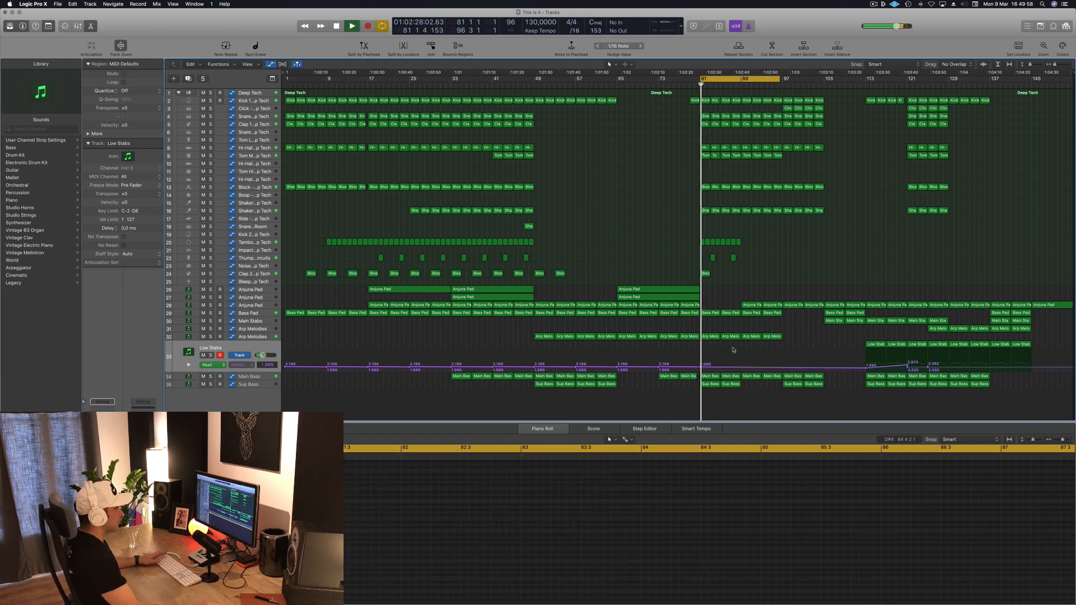
Move the first Main Stabs region from bar 105 to bar 81 and play it back with its notes in view
click(935, 329)
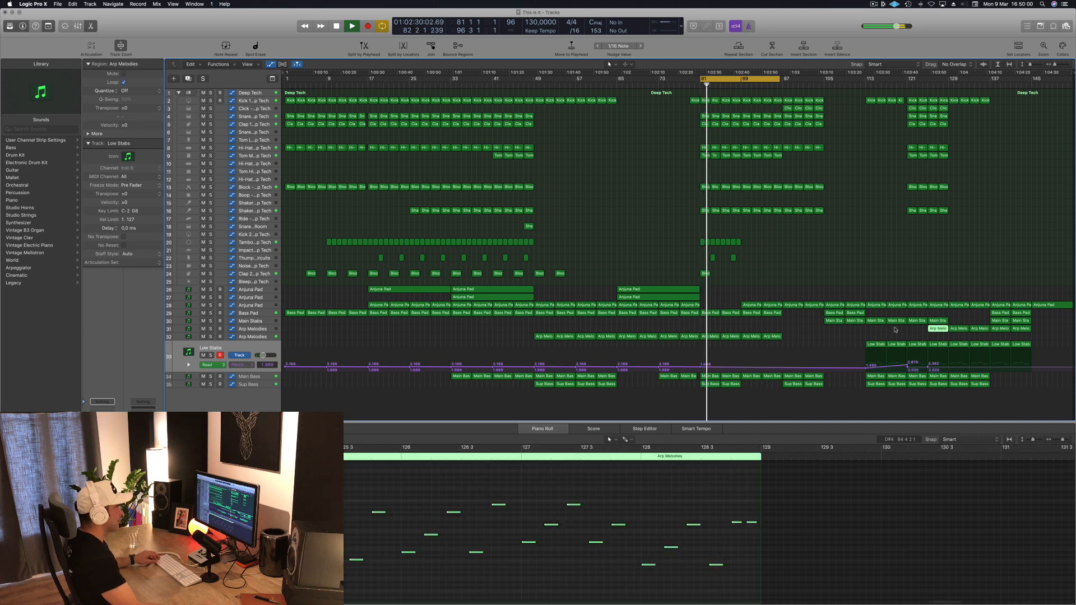
click(835, 321)
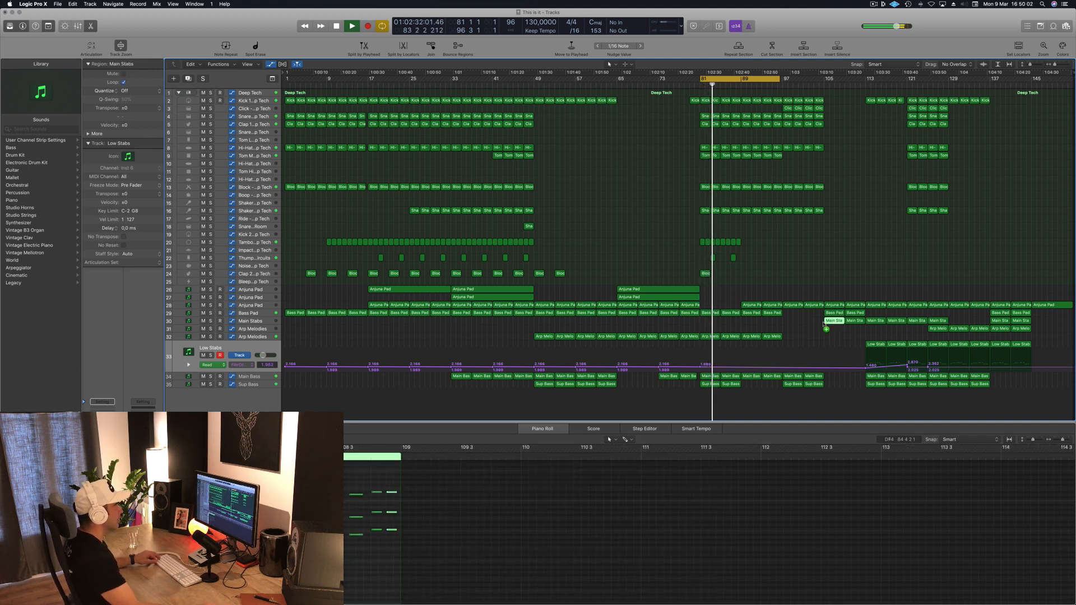
drag(824, 324, 700, 323)
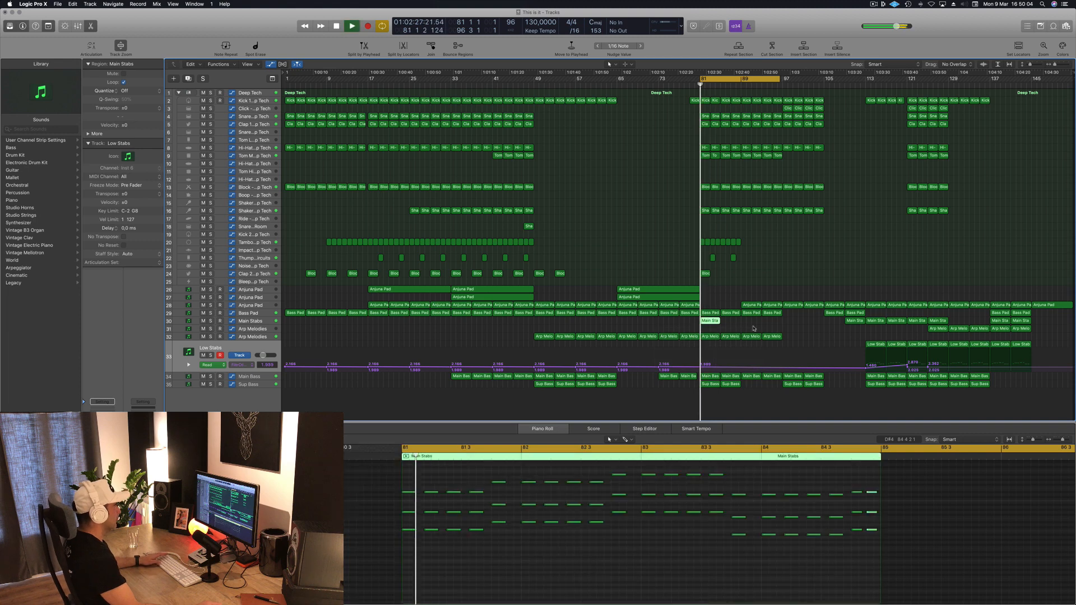
key(space)
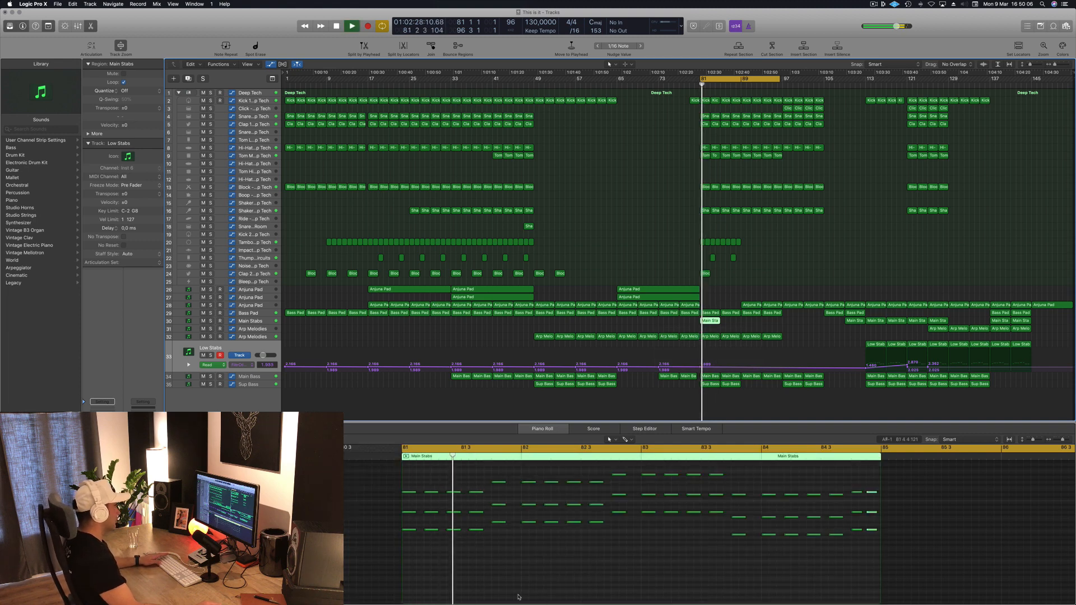
scroll(504, 583, up, 1)
key(space)
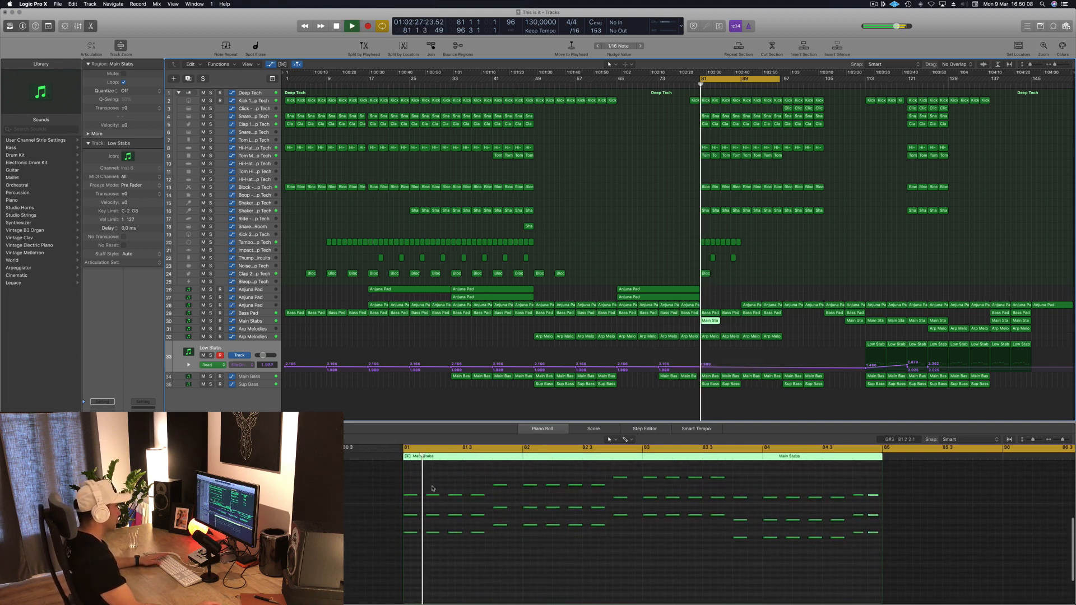
Try deleting the Main Stabs notes after the first chord up to bar 82 and play the region back
key(space)
key(space)
drag(429, 487, 499, 552)
key(space)
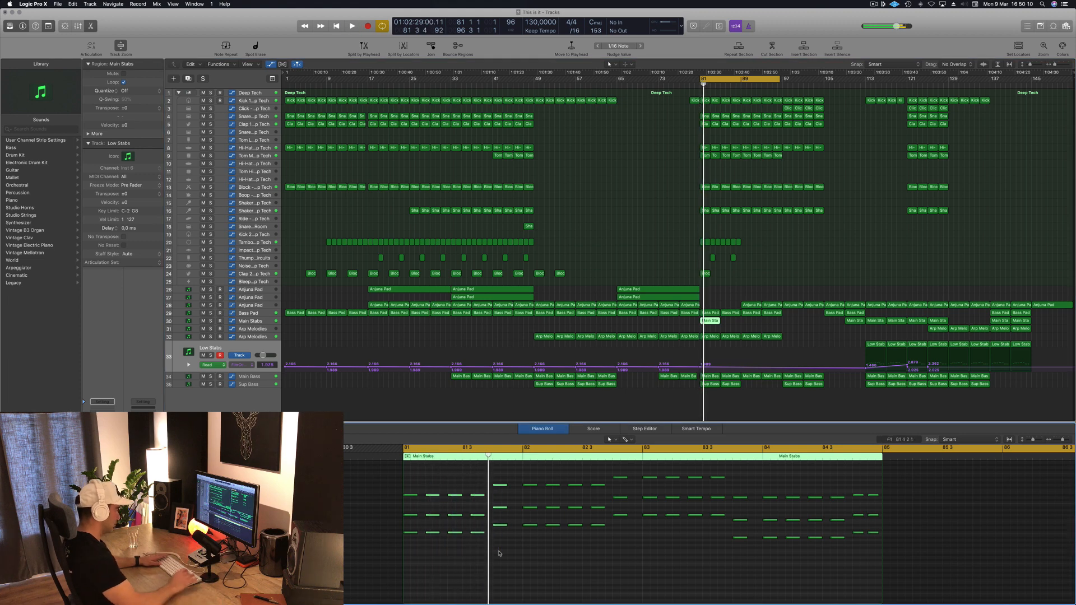
key(Delete)
key(space)
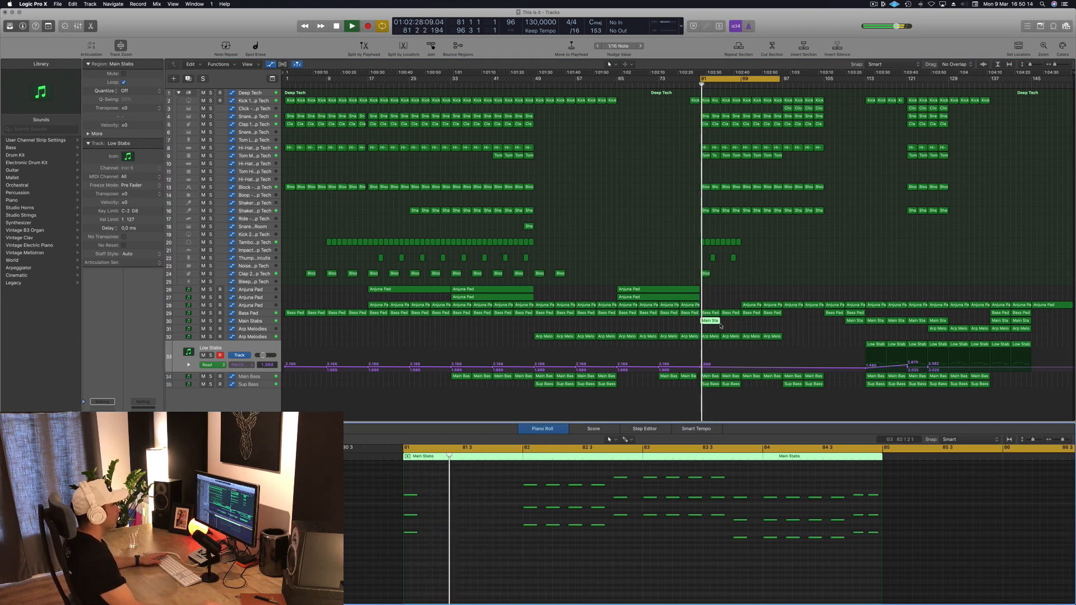
Delete the Main Stabs region at bar 81 and play the drop from bar 81 without it
key(Delete)
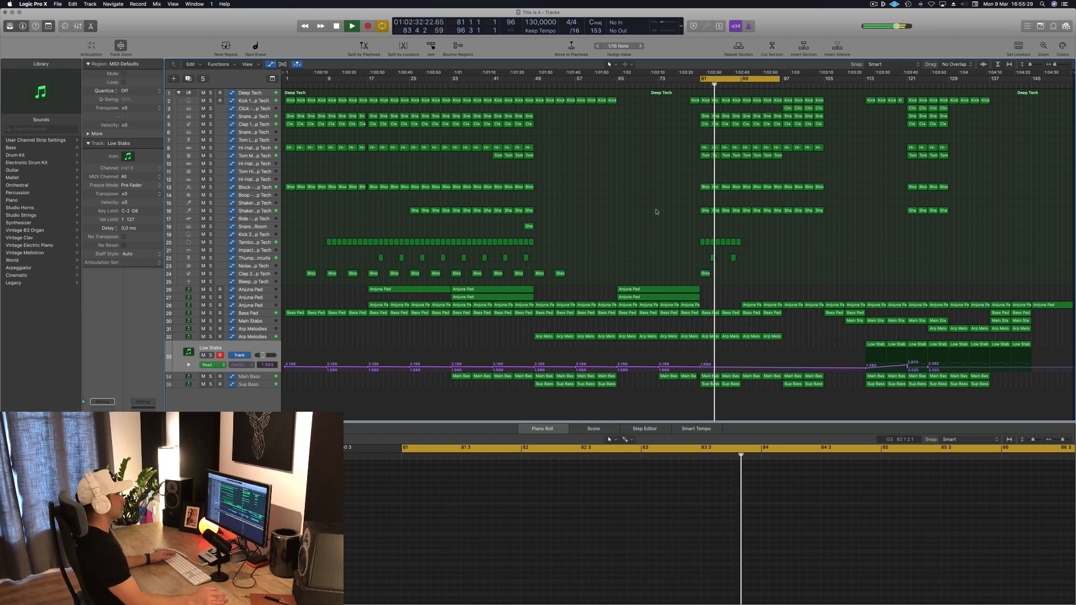
key(space)
key(space)
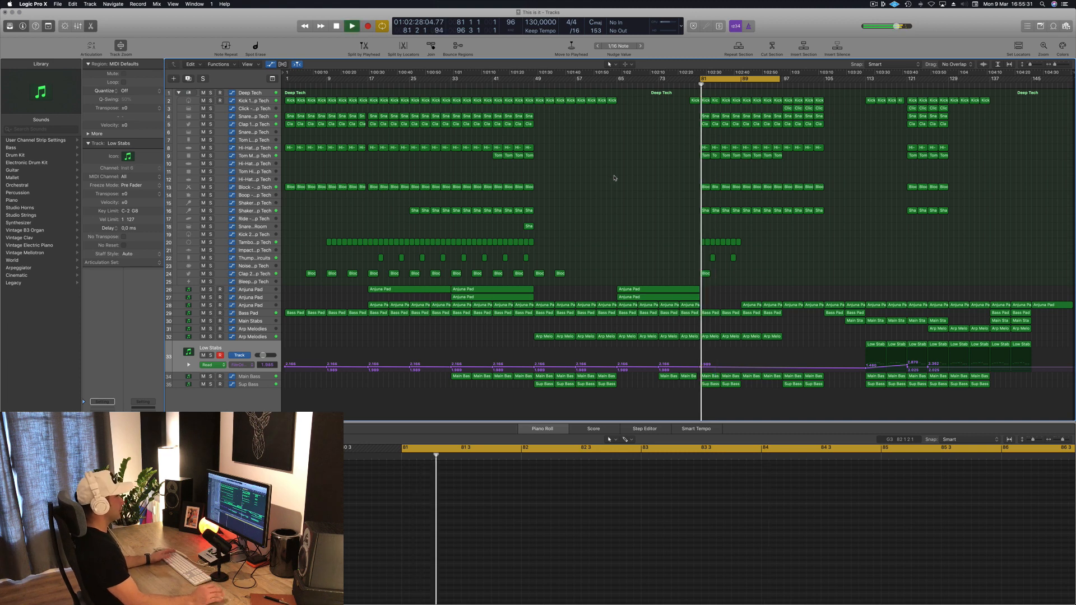
key(space)
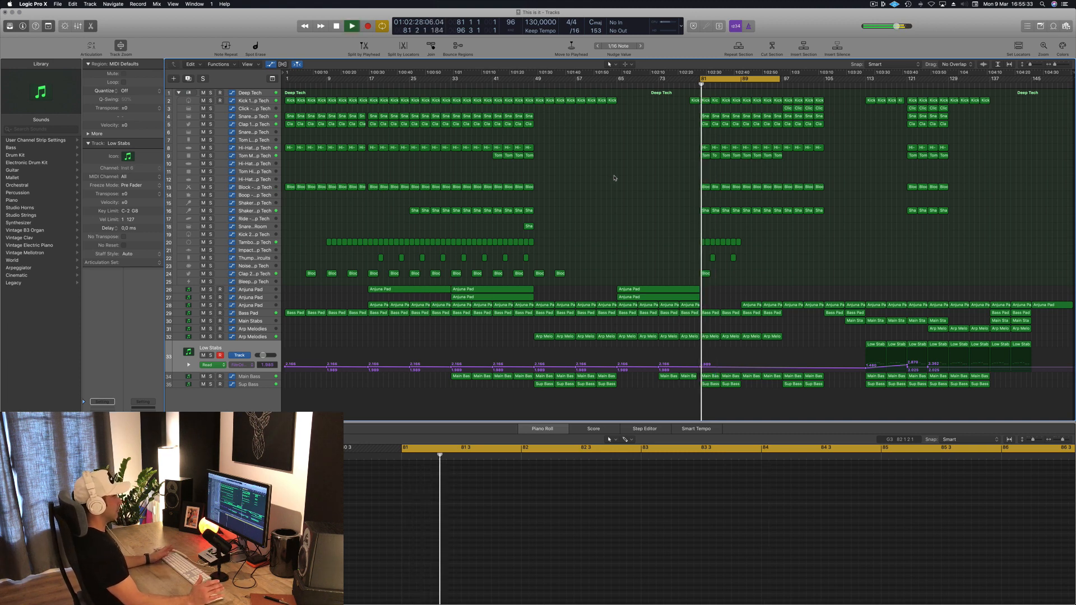
key(space)
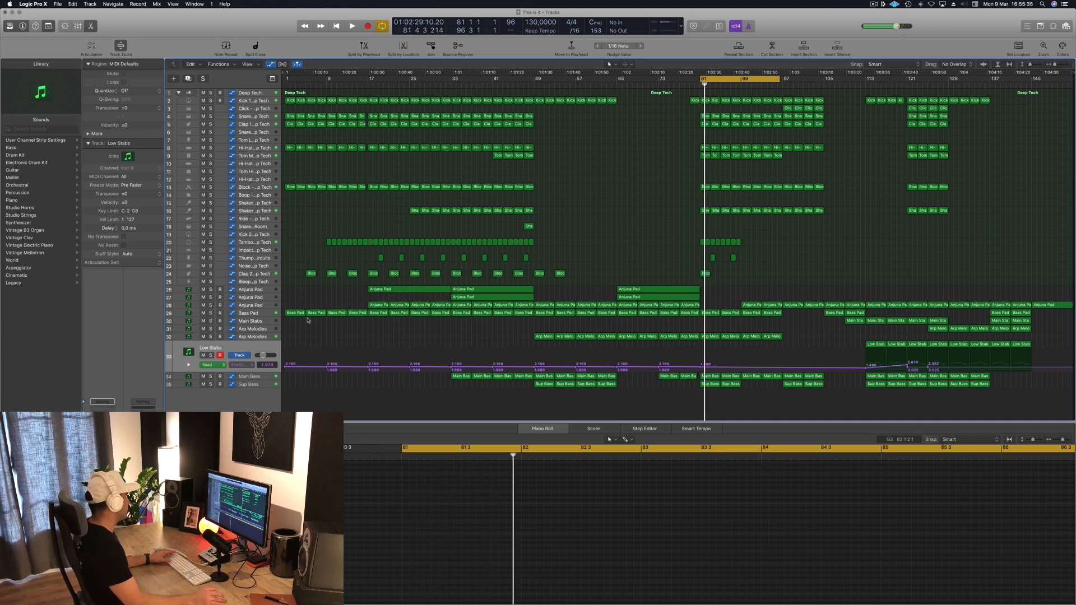
Lower the Main Bass filter automation from bar 81 onward and listen to it during playback
click(261, 379)
key(space)
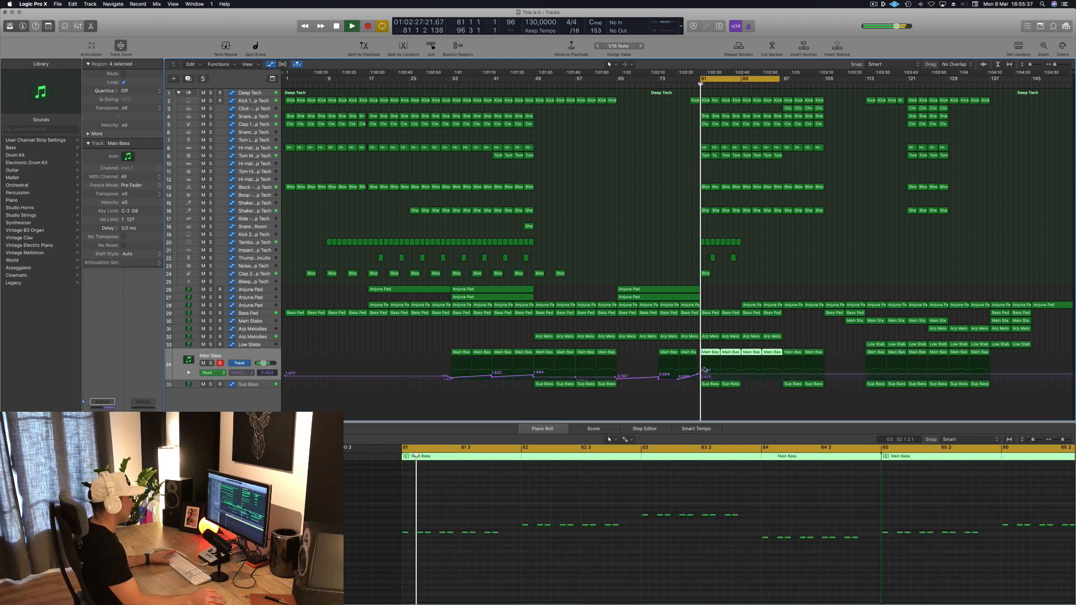
click(702, 377)
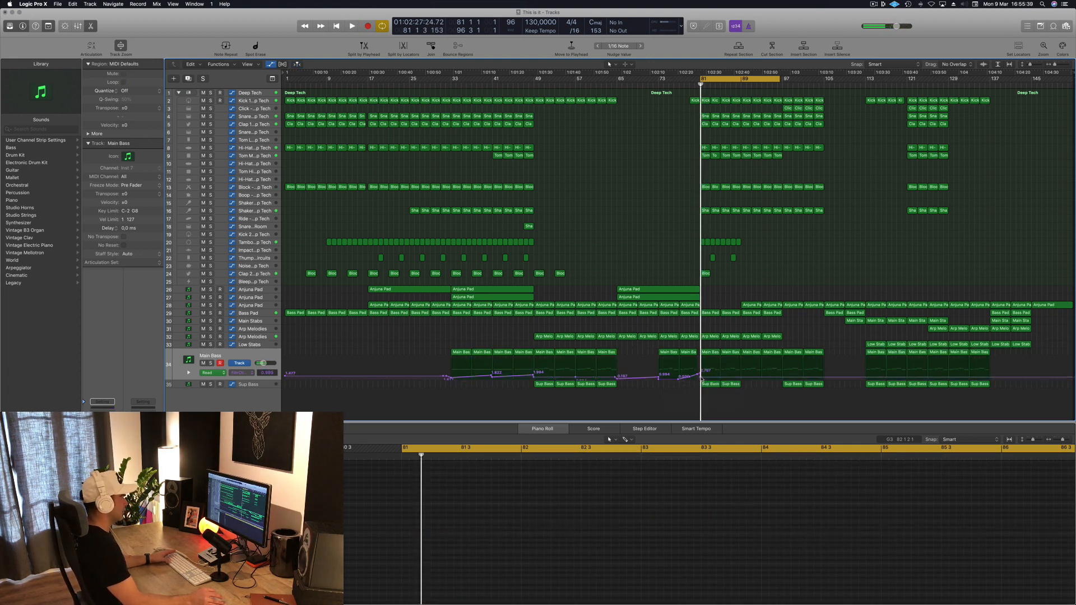
drag(700, 378, 700, 377)
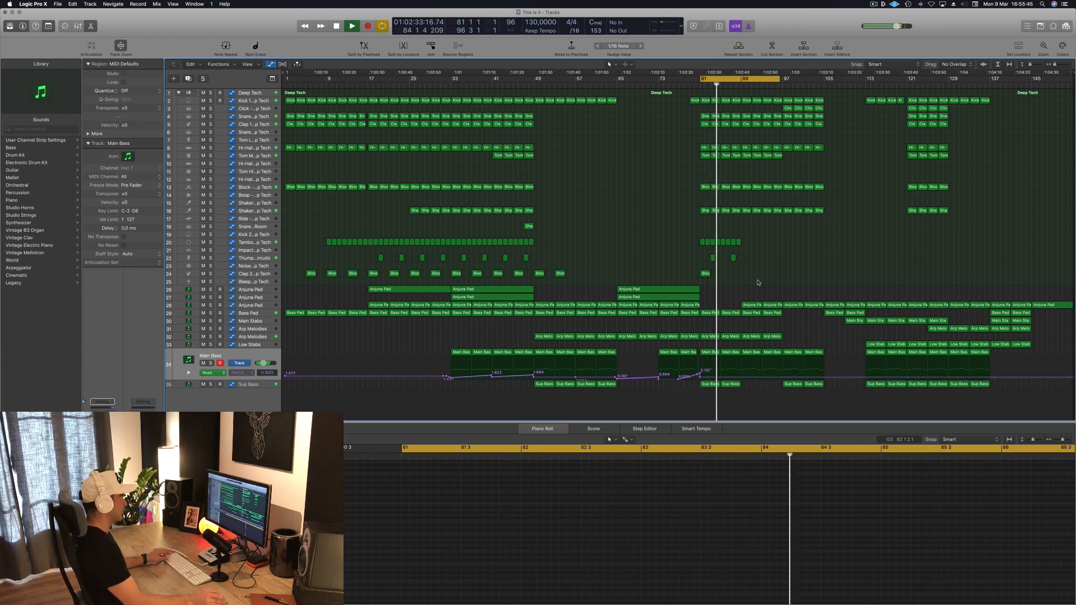
Copy the Anjuna Pad region that ends at bar 81, with its automation, to bars 81 and 85
key(super+Right)
scroll(760, 283, left, 1)
key(Return)
key(space)
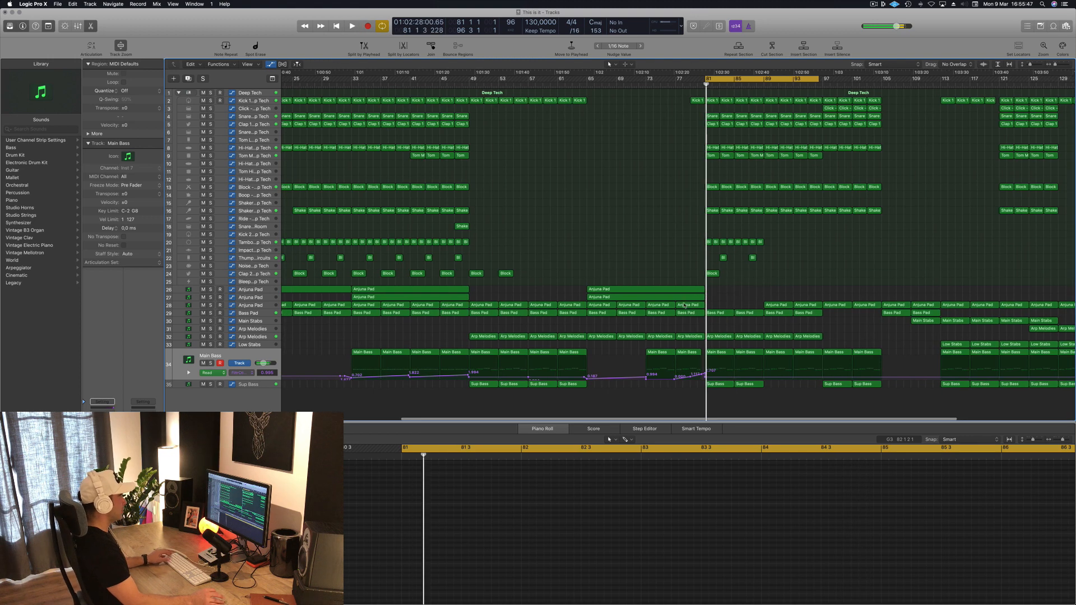
drag(684, 305, 748, 308)
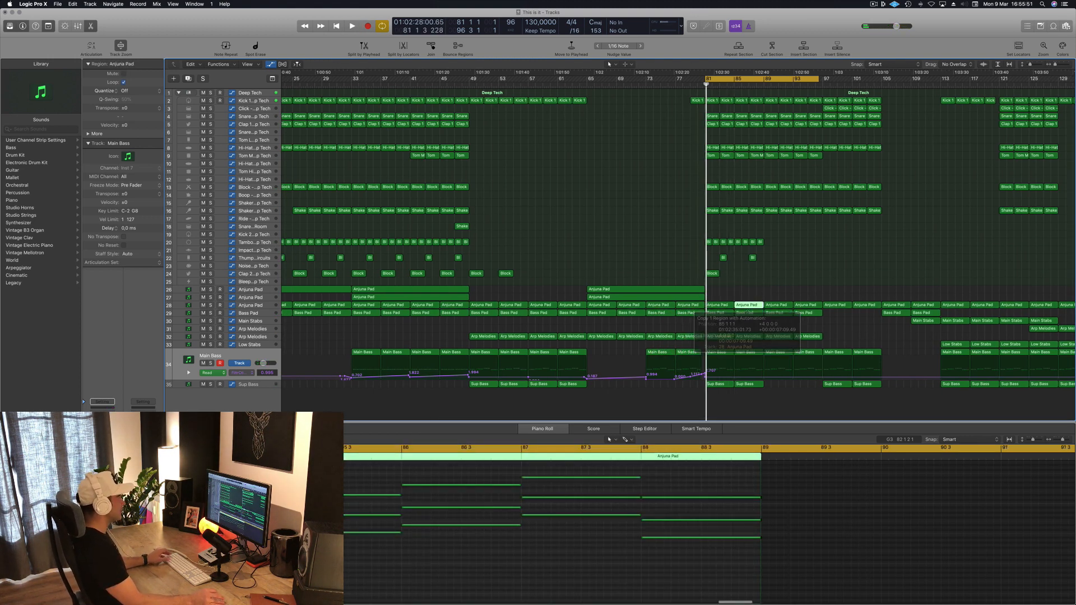
Remove the automation drop near bar 85 on the Anjuna Pad so it rises continuously from bar 81 towards bar 89, and play it
click(258, 306)
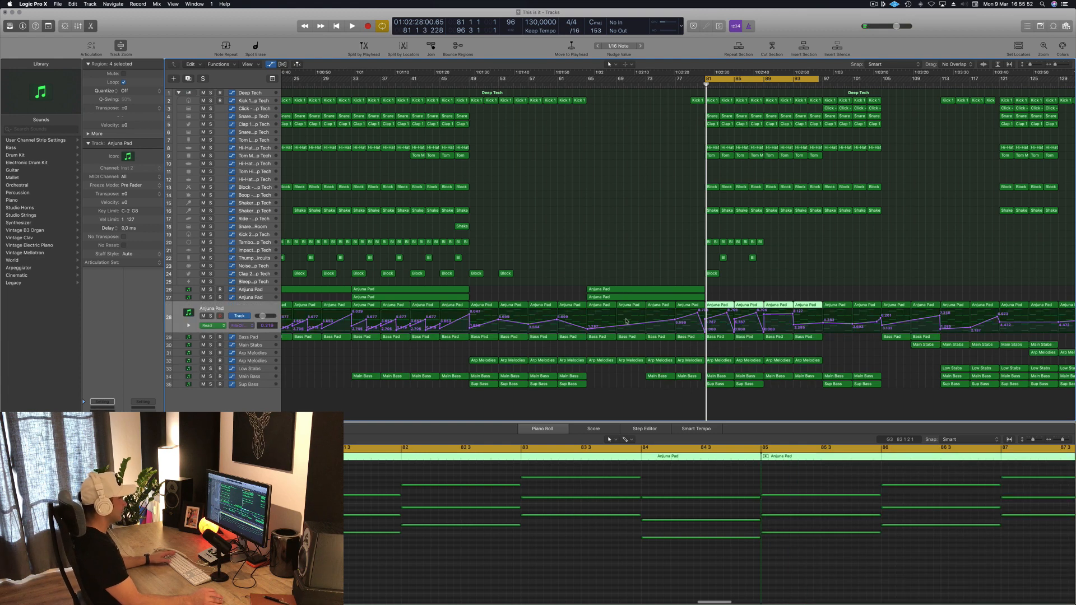
click(706, 320)
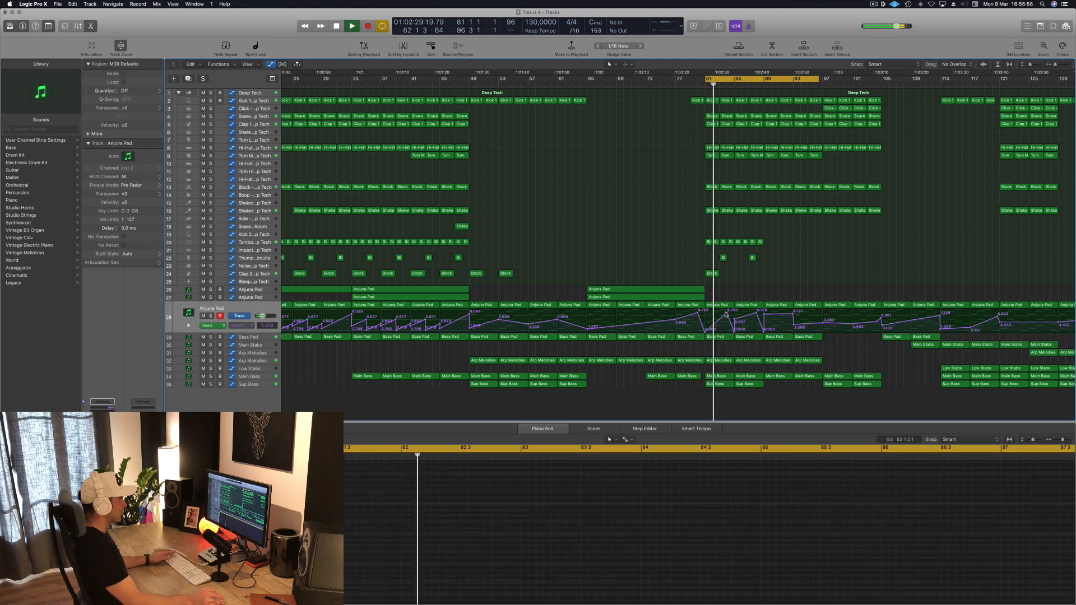
click(726, 317)
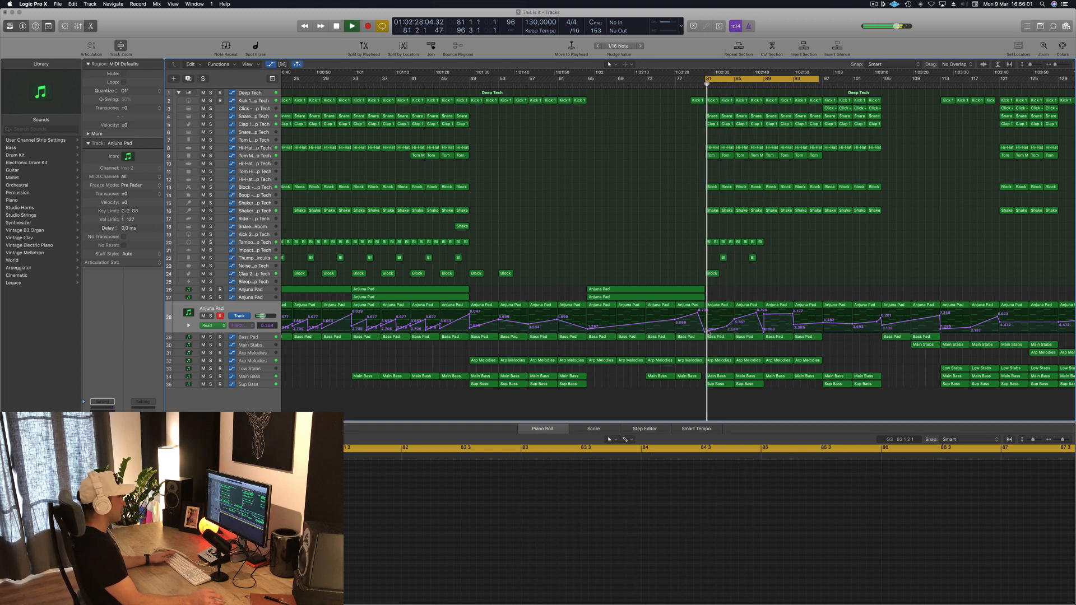
key(space)
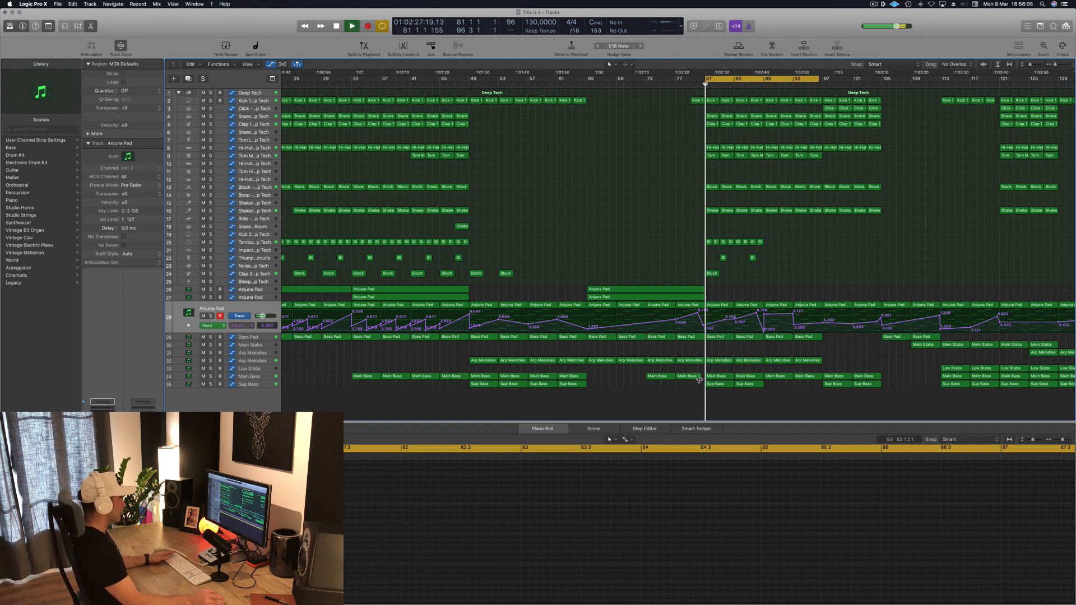
Select the Main Bass track to show its filter automation around bar 81
click(249, 377)
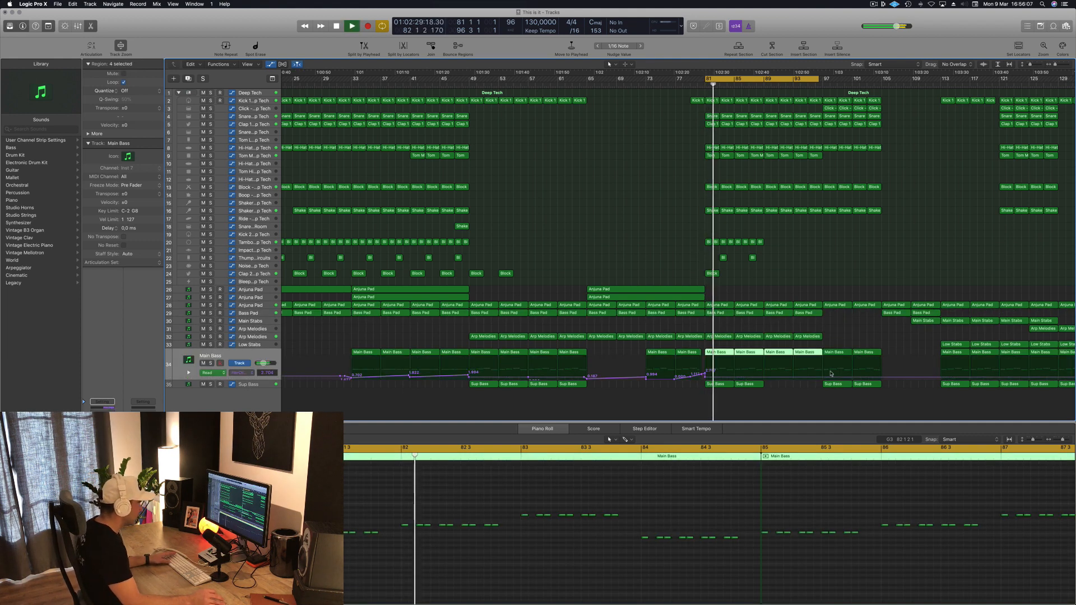
Play the transition into bar 81 repeatedly and inspect the Main Bass filter cutoff automation around it
key(space)
click(709, 377)
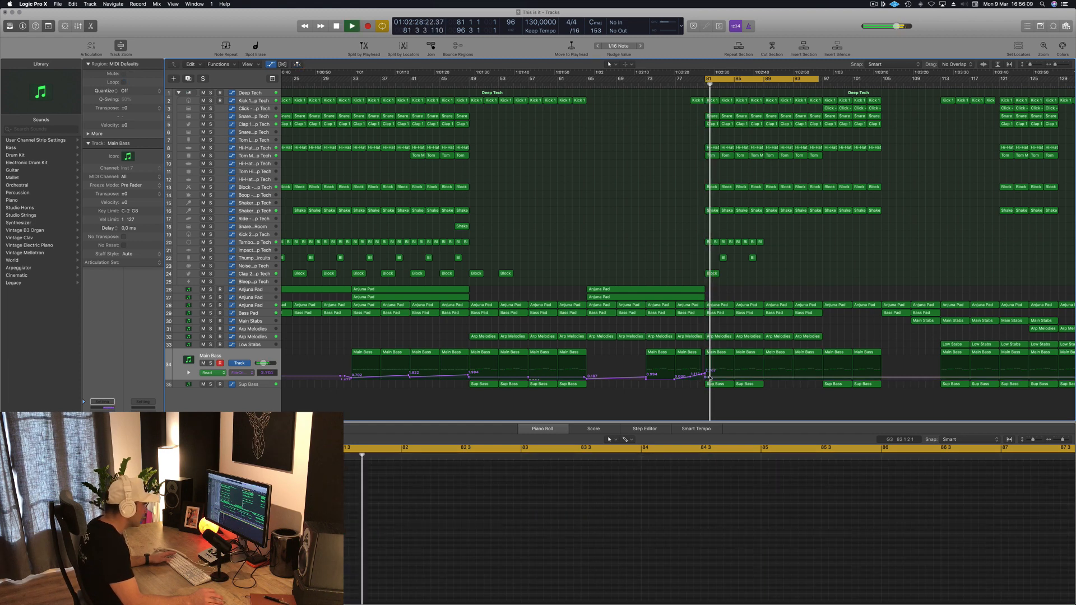
key(space)
key(space)
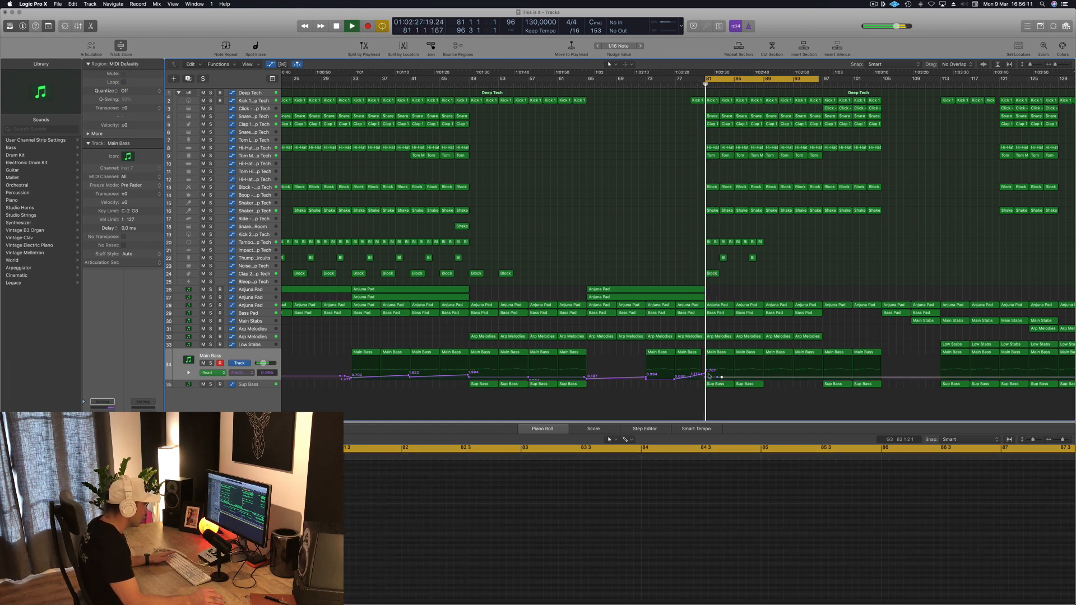
scroll(709, 378, up, 10)
scroll(709, 377, left, 1)
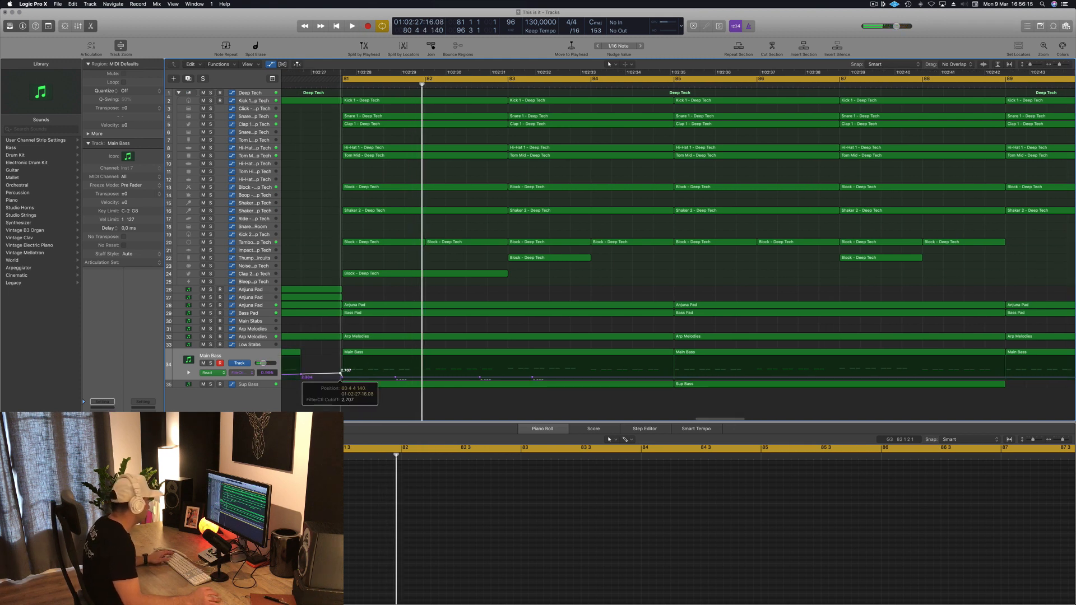
key(space)
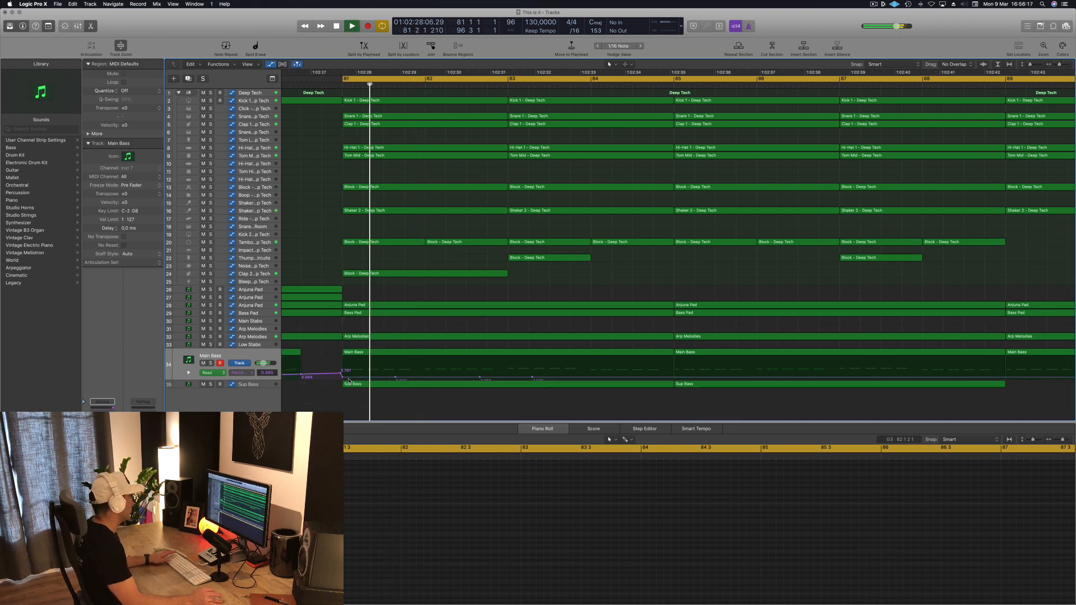
scroll(345, 379, down, 5)
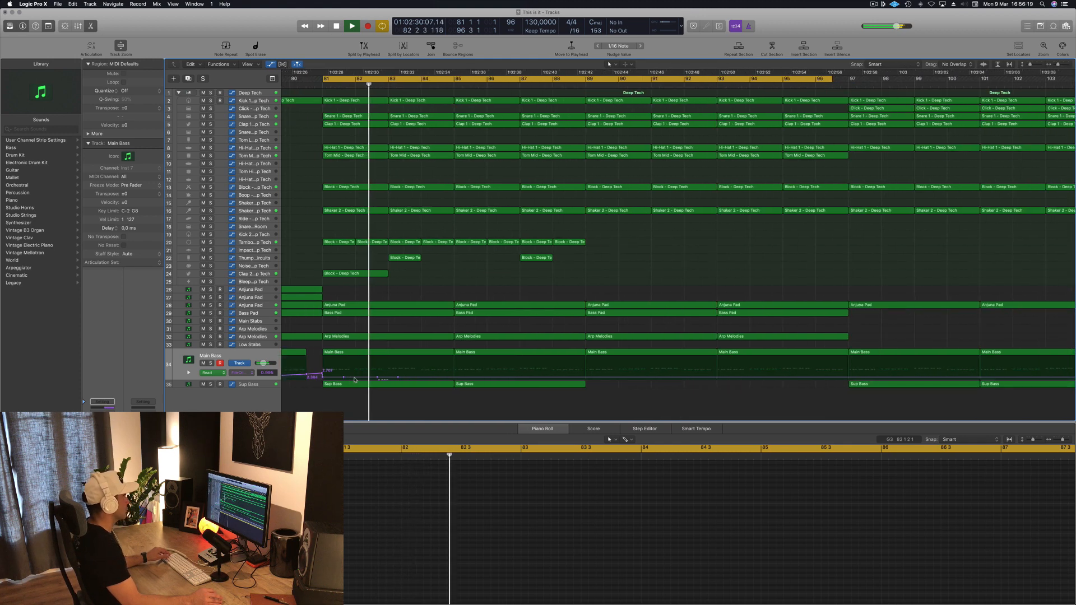
scroll(348, 381, down, 5)
scroll(528, 324, up, 3)
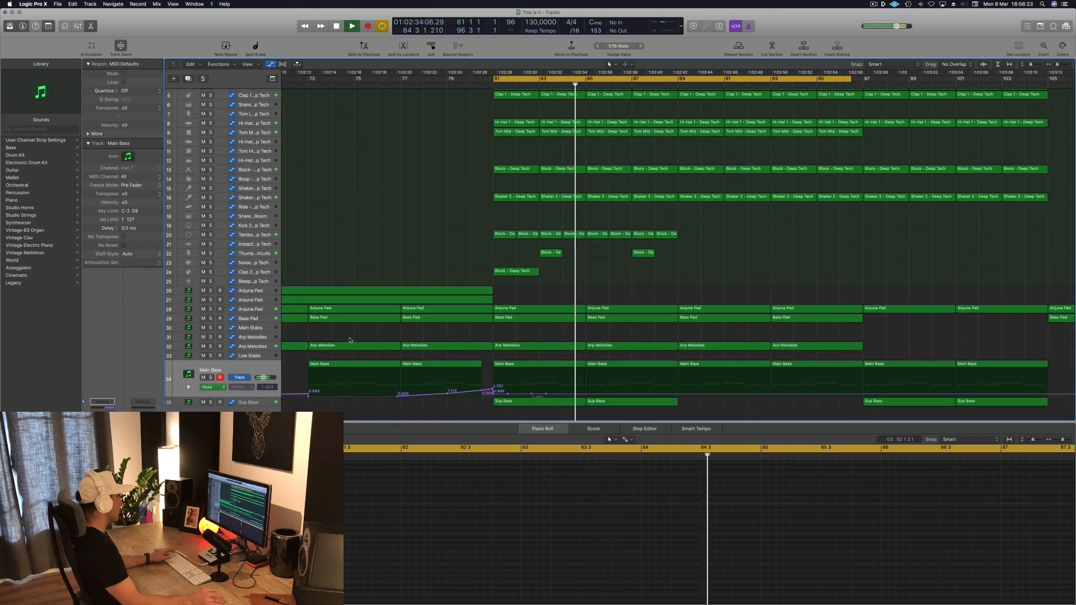
Reshape the Anjuna Pad automation on track 28 by lowering the point at bar 89 so the curve ramps up to bar 93
click(259, 309)
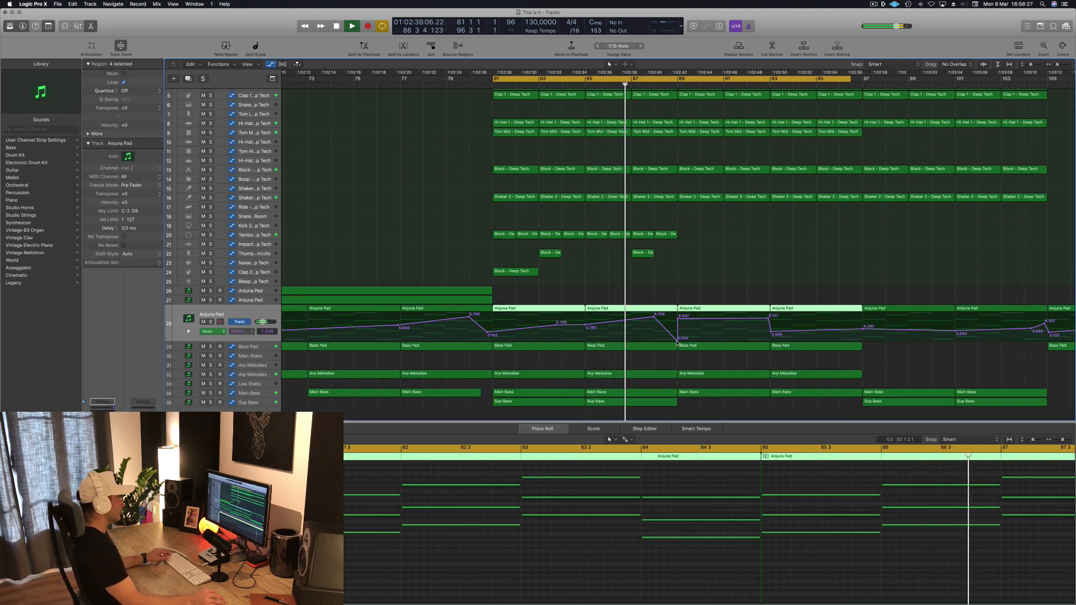
click(678, 342)
double_click(677, 342)
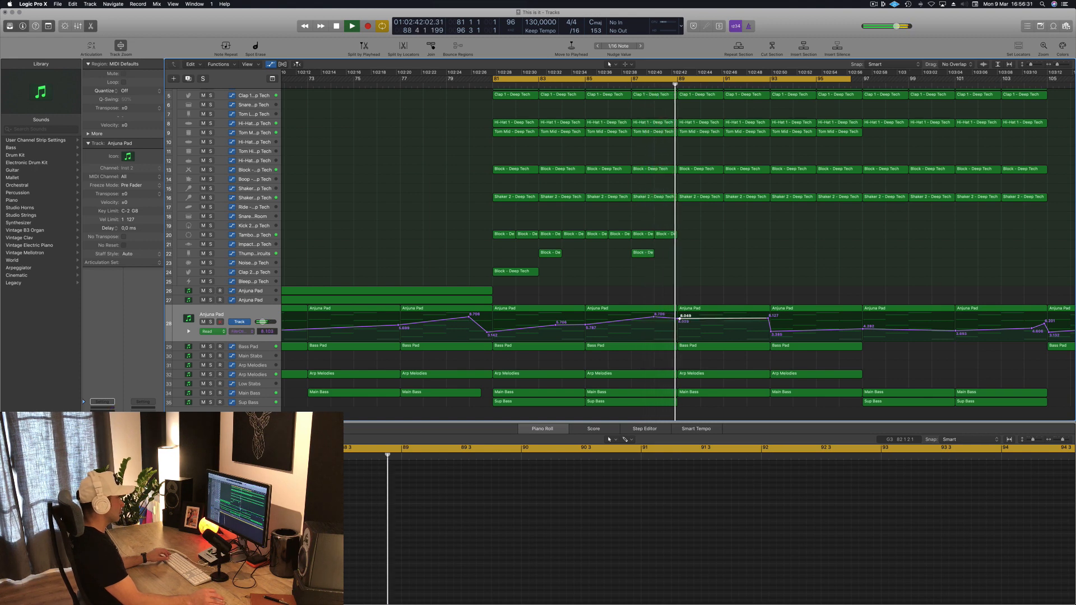
drag(680, 321, 679, 351)
scroll(680, 297, left, 5)
scroll(680, 297, left, 2)
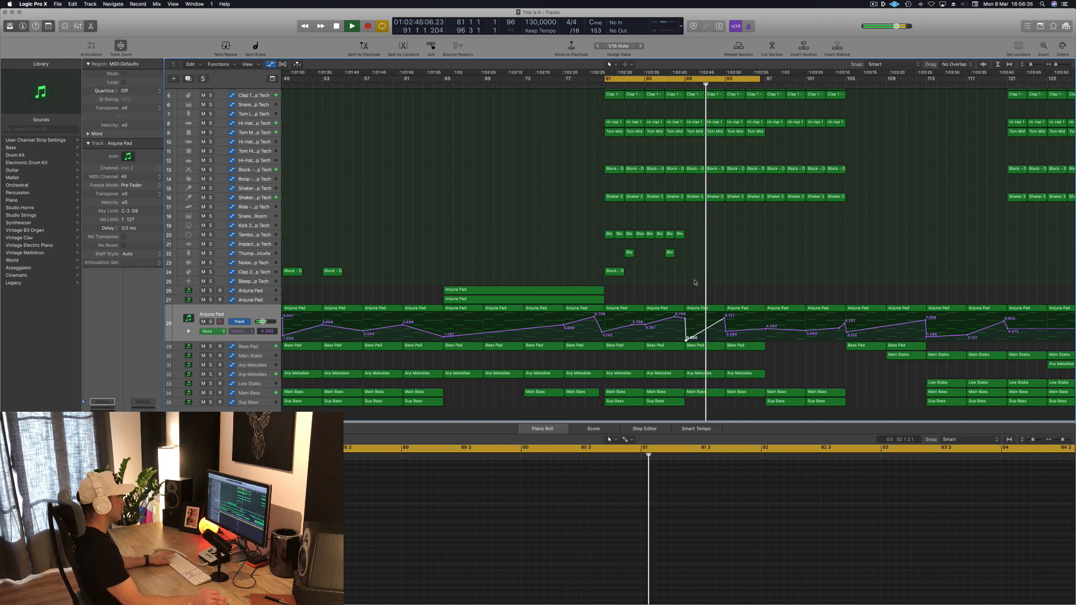
Adjust the Anjuna Pad automation point at bar 81 and replay the section from there
key(space)
key(space)
scroll(693, 288, left, 3)
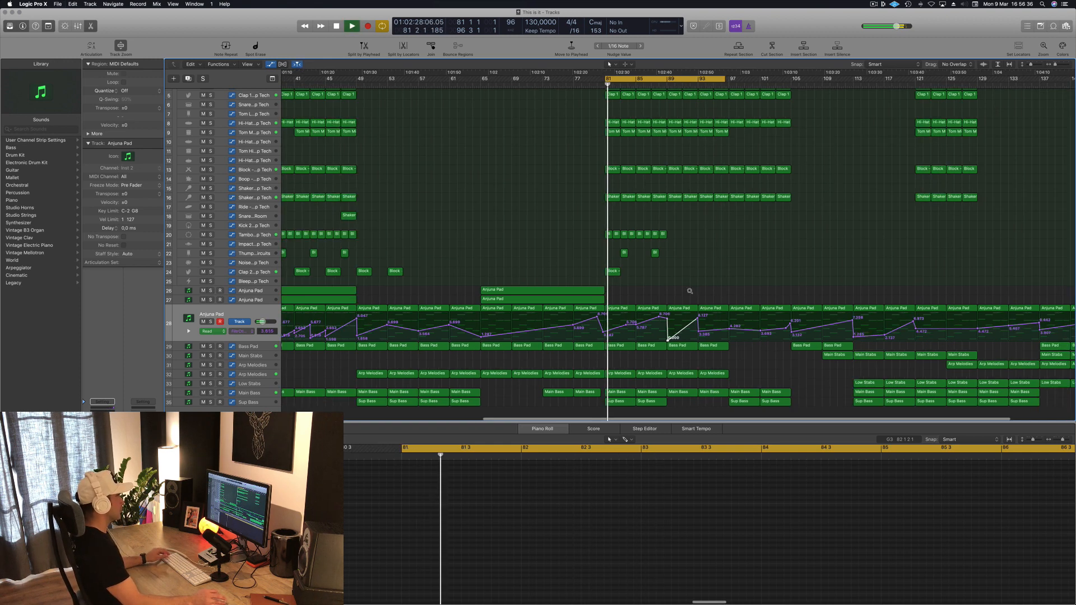
click(609, 338)
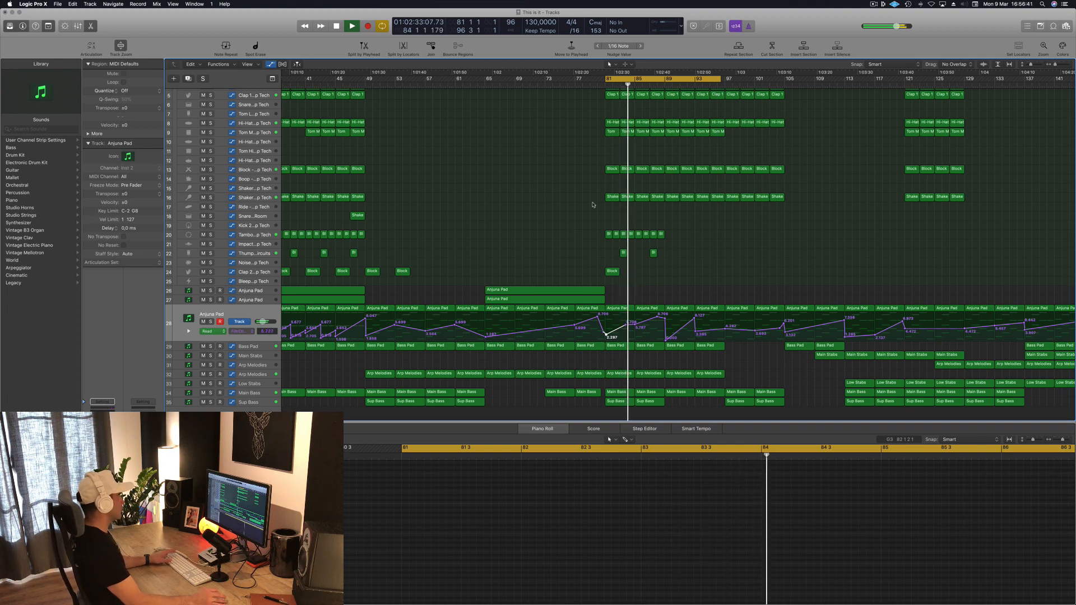
key(space)
key(space)
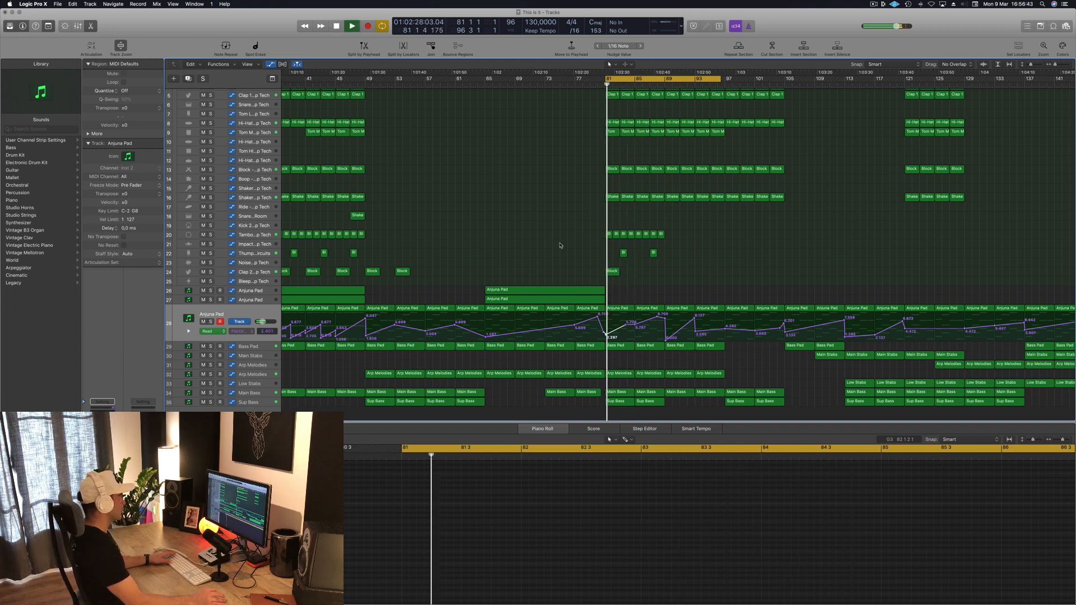
Delete the eight tambourine regions on track 20 between bars 81 and 89
drag(571, 240, 665, 230)
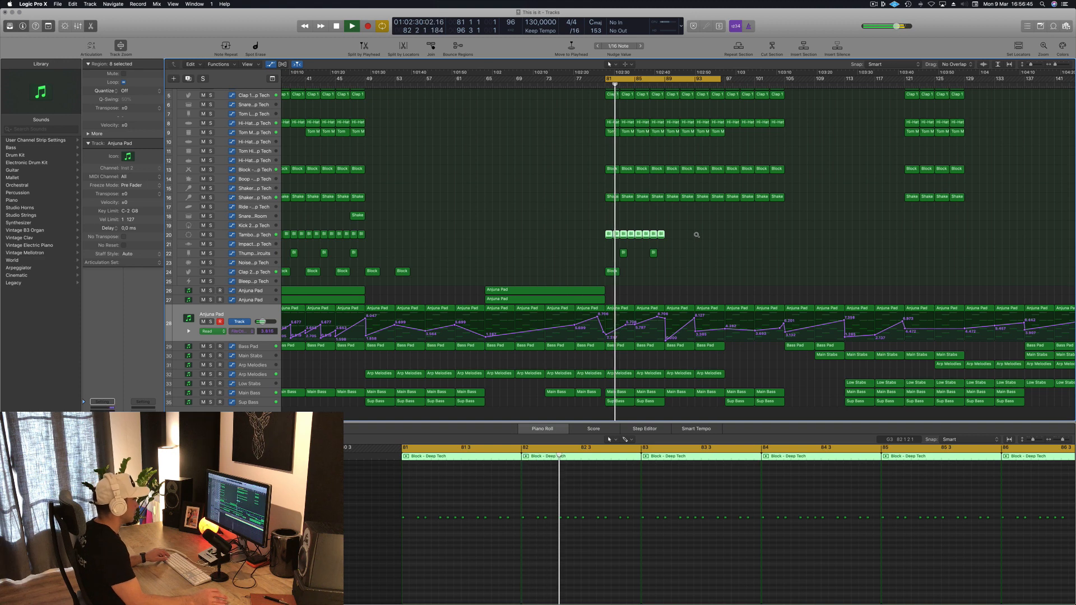
scroll(698, 235, up, 8)
scroll(696, 234, down, 4)
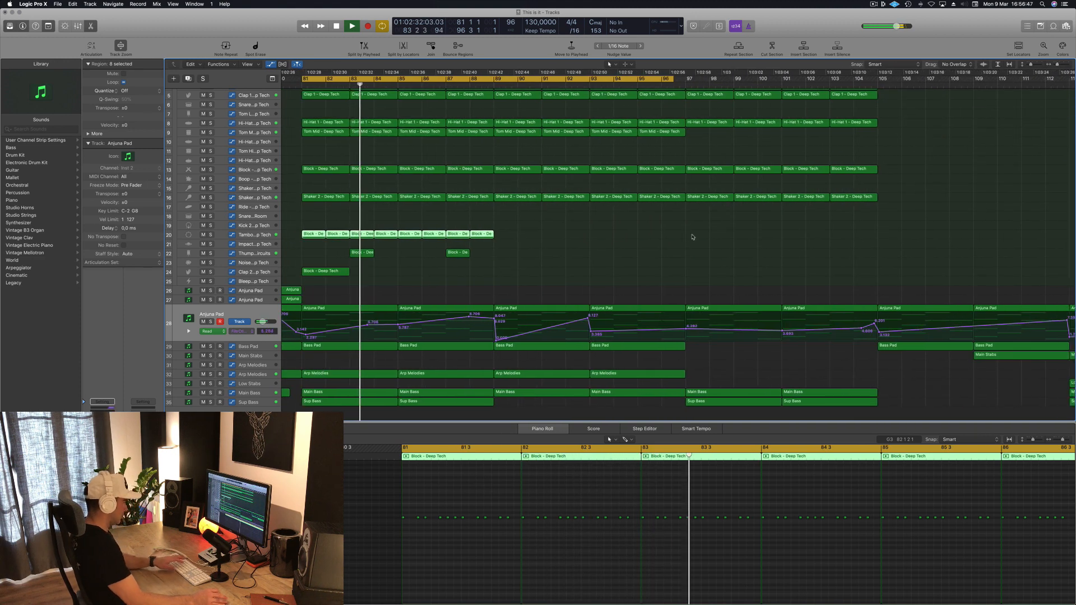
key(Delete)
scroll(494, 245, down, 3)
scroll(494, 245, down, 3)
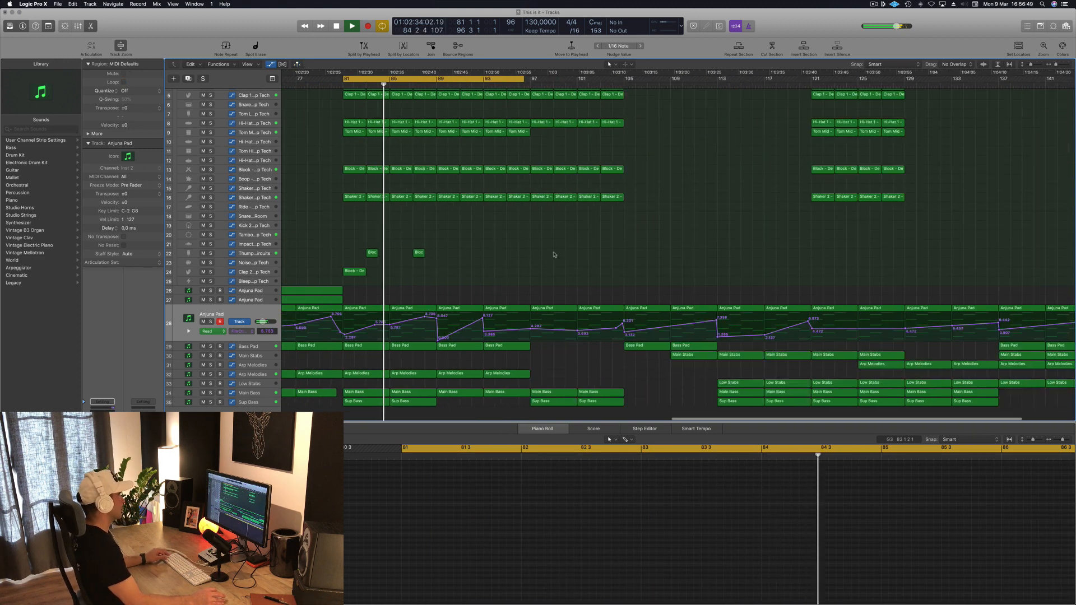
Copy the four Click regions starting at bar 97 back along their track to fill bars 81 to 97
scroll(560, 252, left, 5)
scroll(583, 250, up, 1)
scroll(583, 251, up, 3)
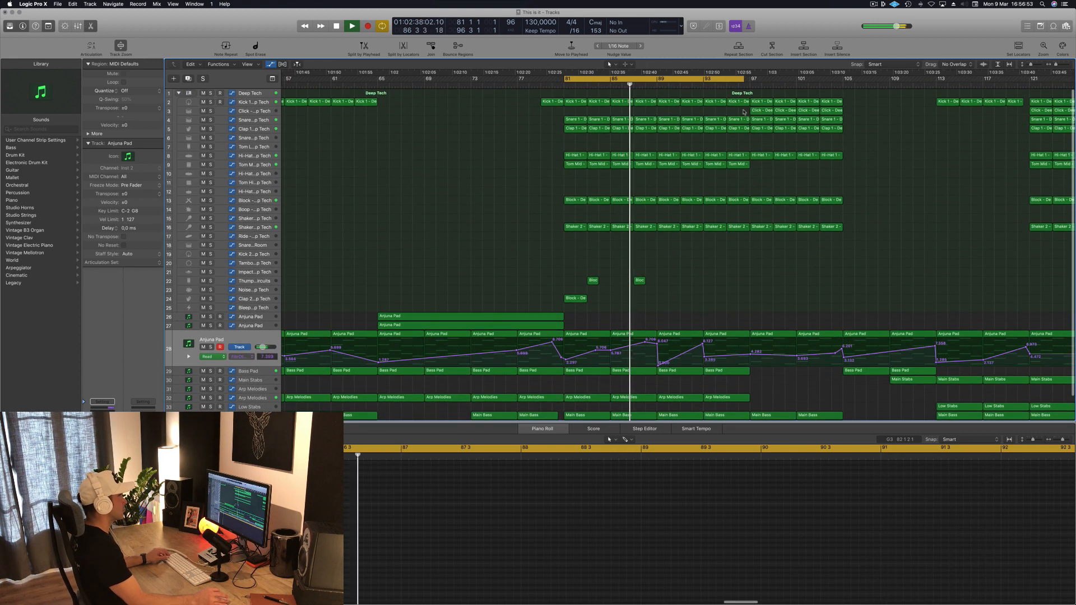
drag(740, 110, 852, 114)
mouse_move(759, 111)
mouse_down()
mouse_move(569, 112)
mouse_move(762, 116)
mouse_up()
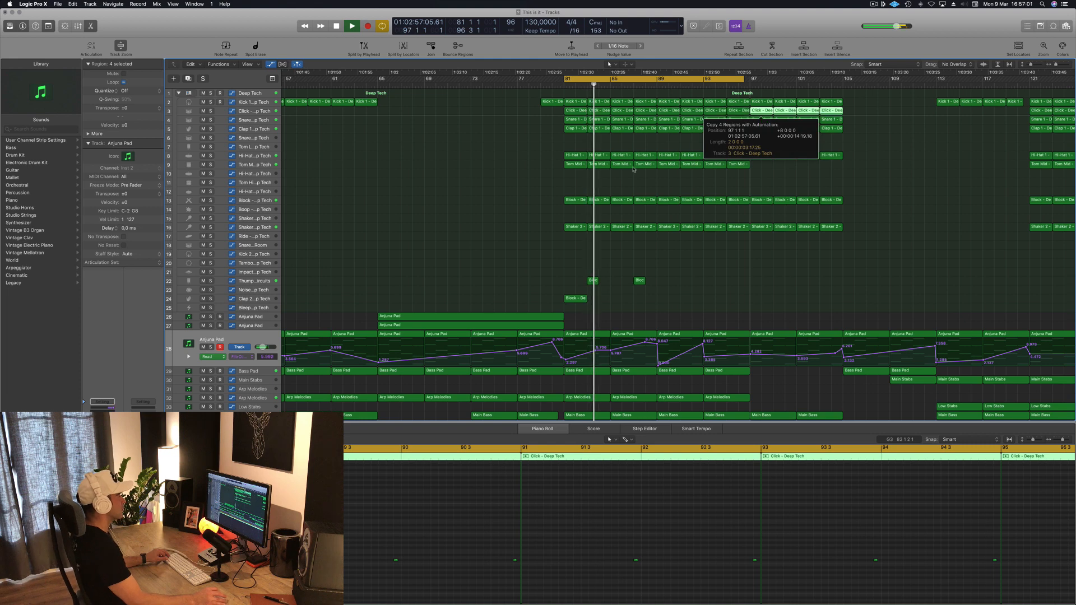
Copy the two Sup Bass regions at bars 97 to 105 back to bar 89
scroll(577, 202, down, 3)
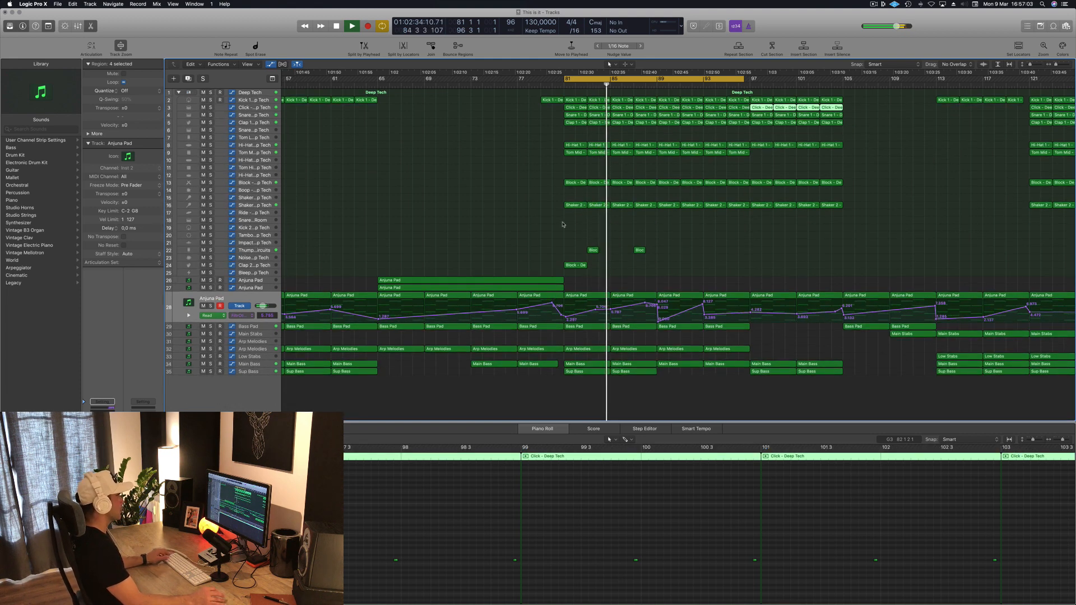
scroll(577, 225, down, 3)
scroll(567, 225, down, 3)
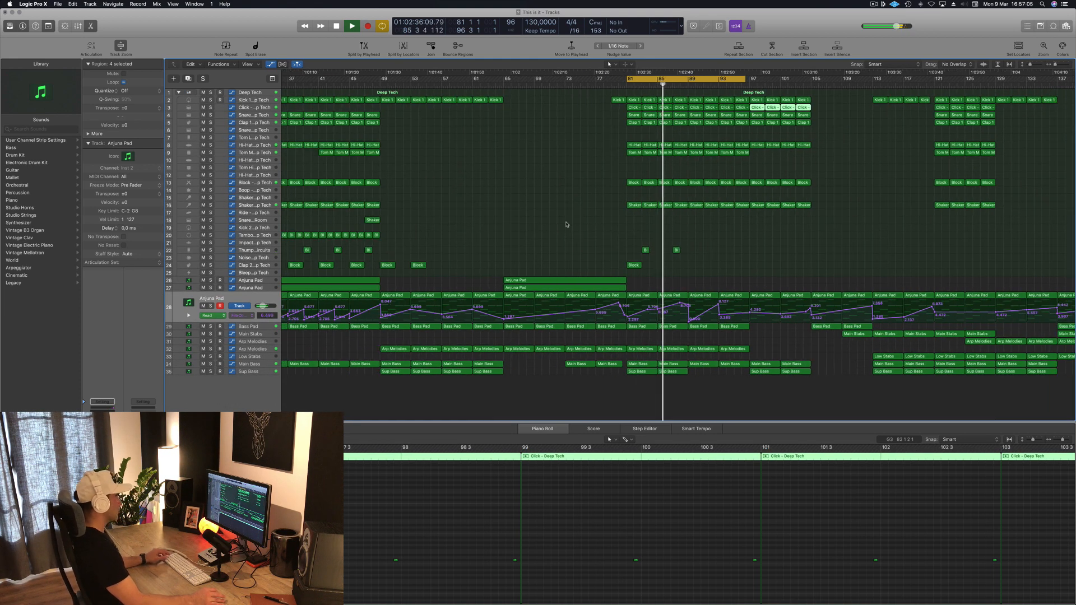
scroll(695, 235, down, 4)
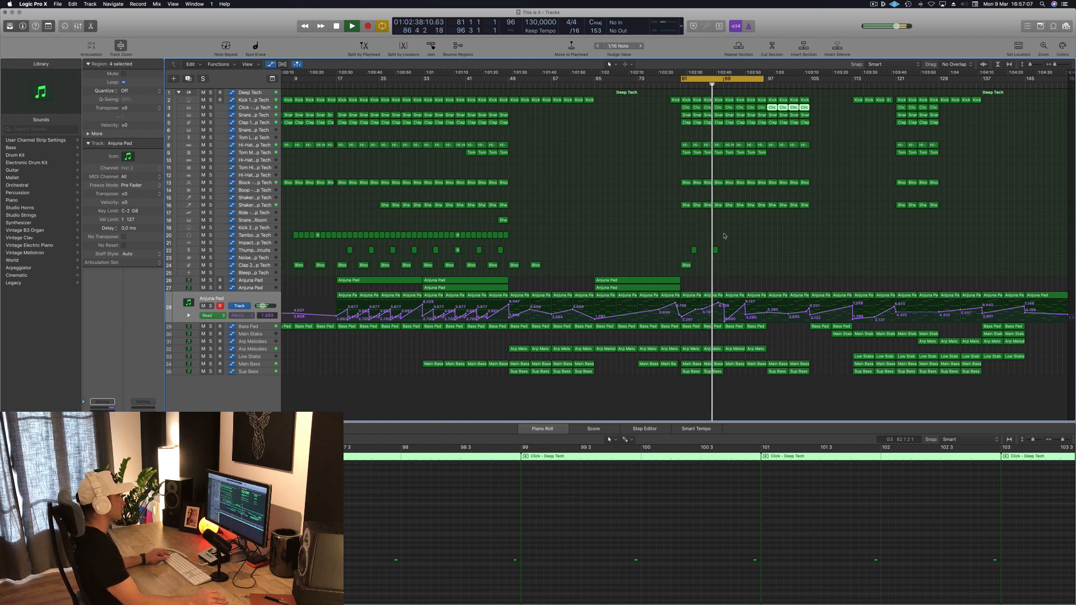
scroll(724, 236, up, 2)
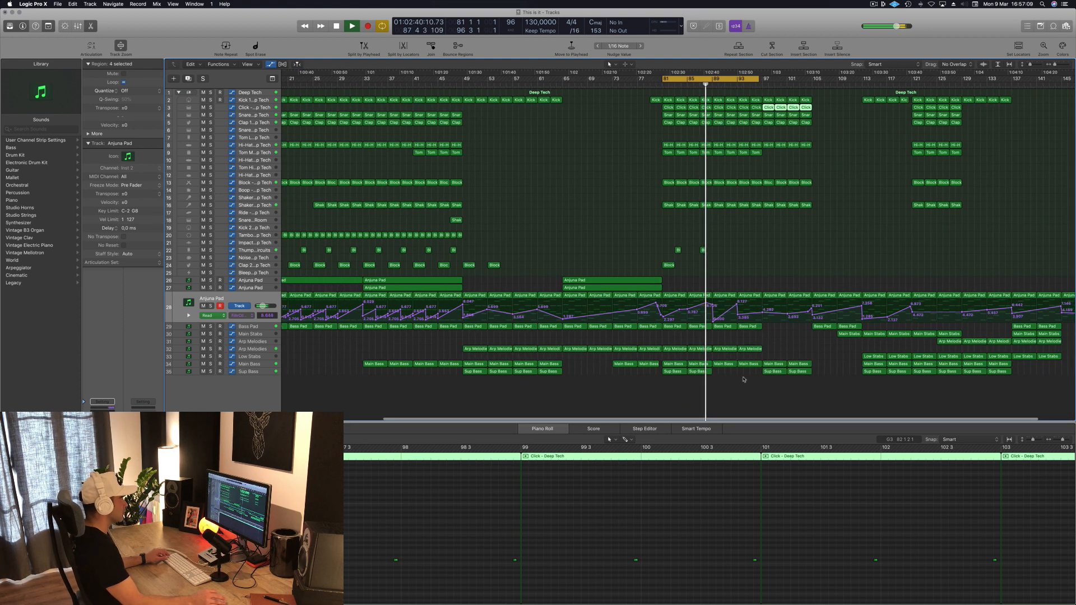
drag(818, 375, 731, 376)
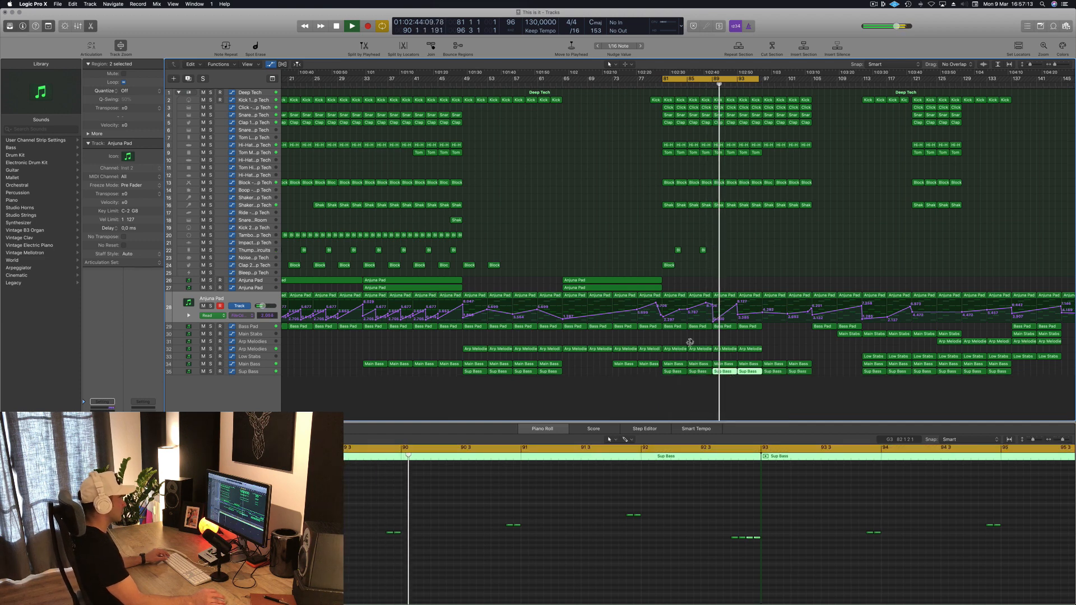
Check the notes of the Arp Melodies regions at bars 89, 81 and 93, and save the project
click(724, 349)
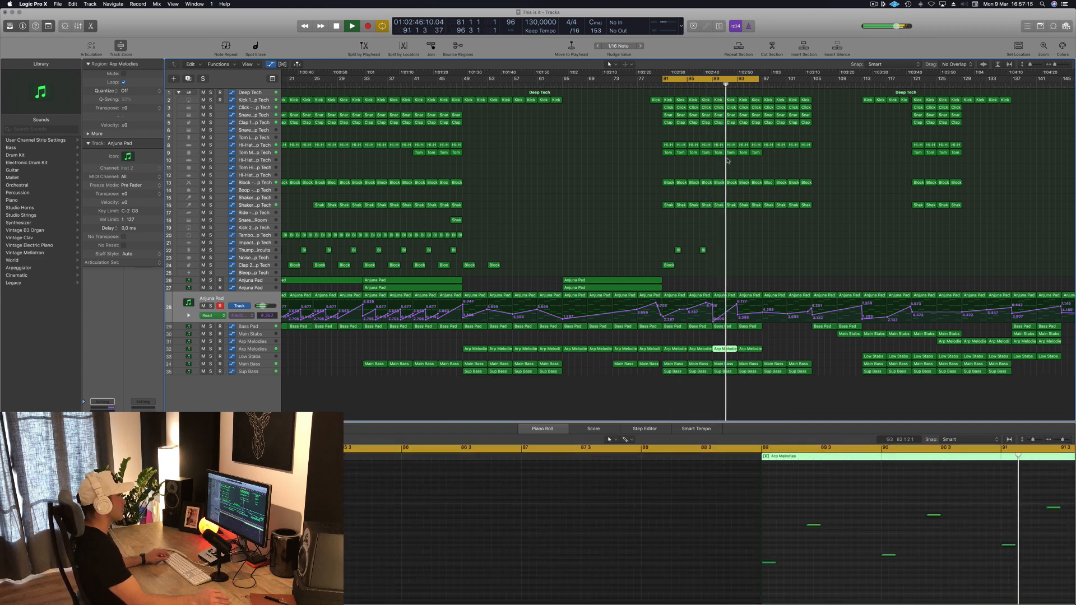
click(695, 349)
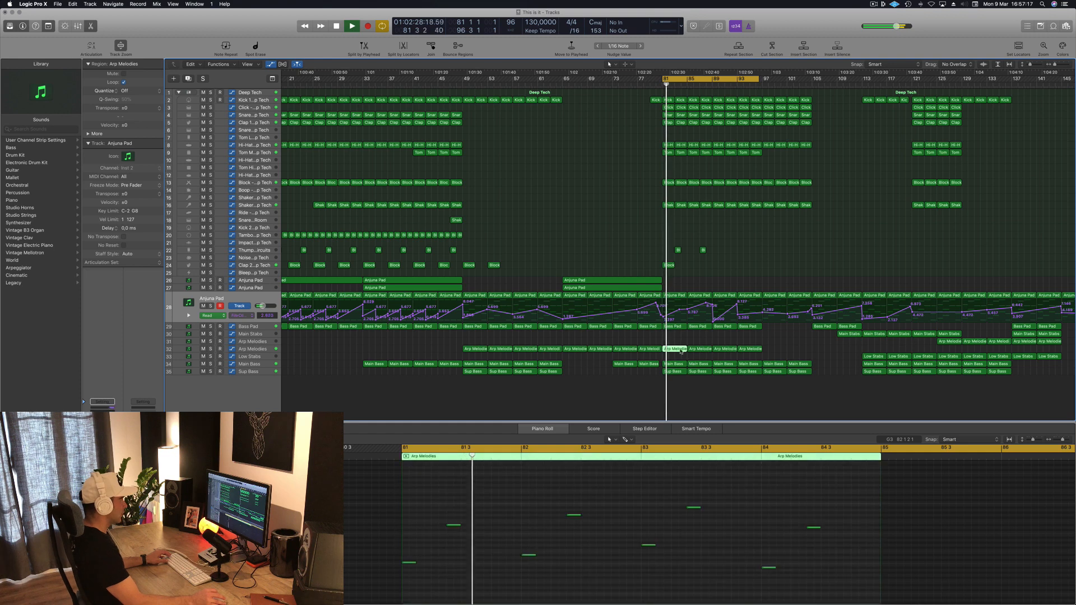
click(756, 351)
key(super+Left)
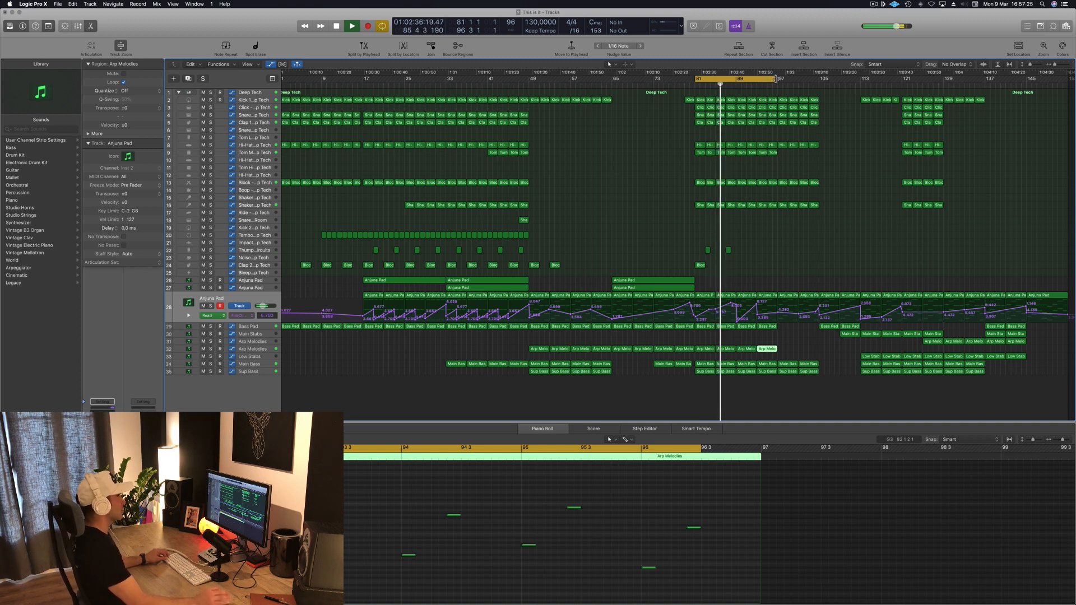
key(super+Right)
key(super+s)
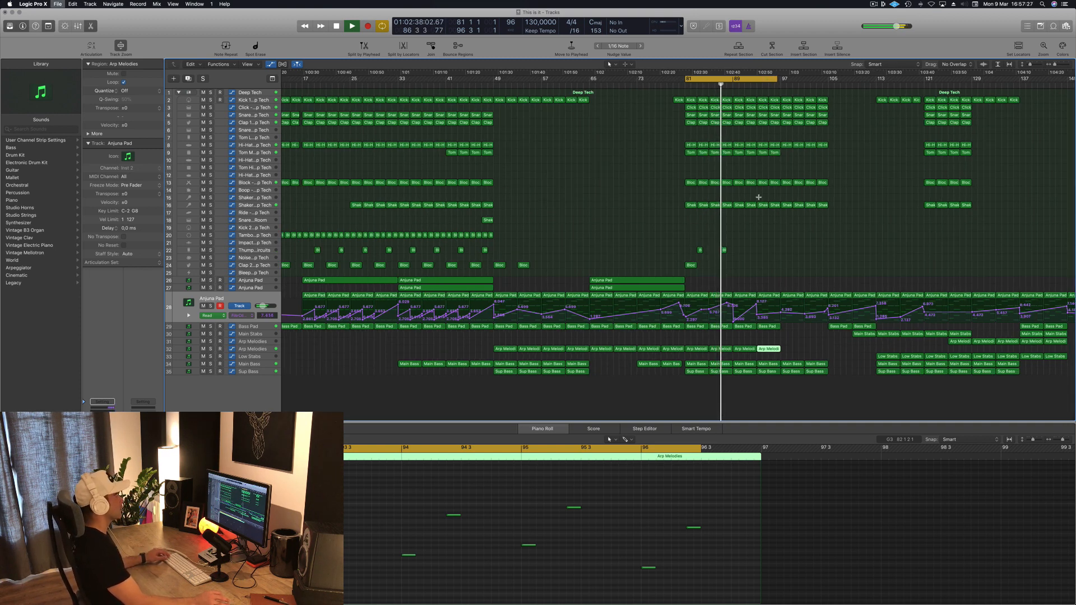
Delete the four Tom Mid regions between bars 89 and 97 and replay from just before bar 89
key(super+Left)
key(super+Right)
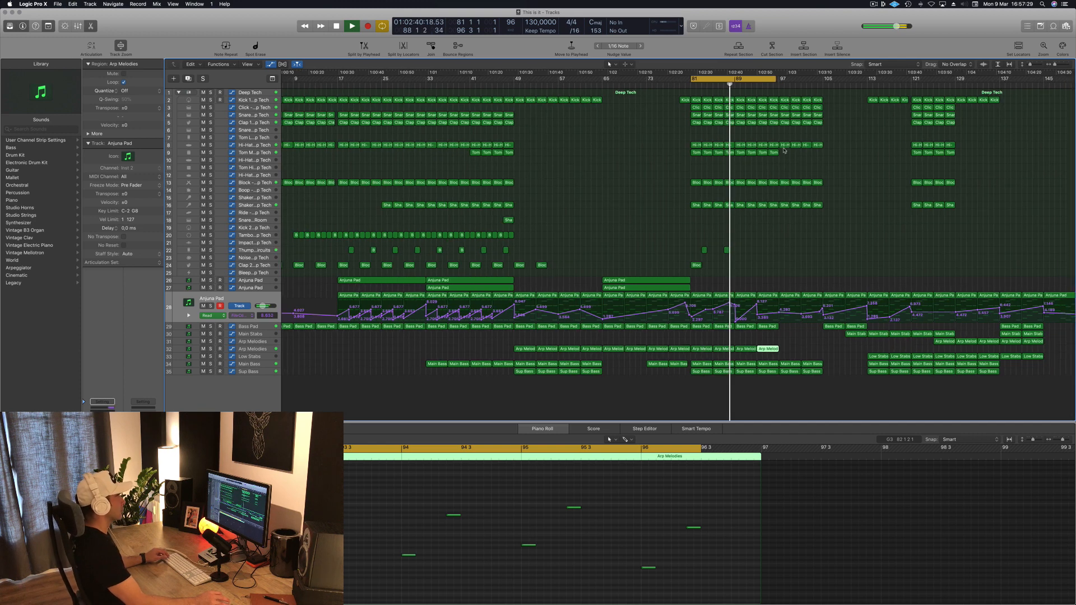
click(792, 156)
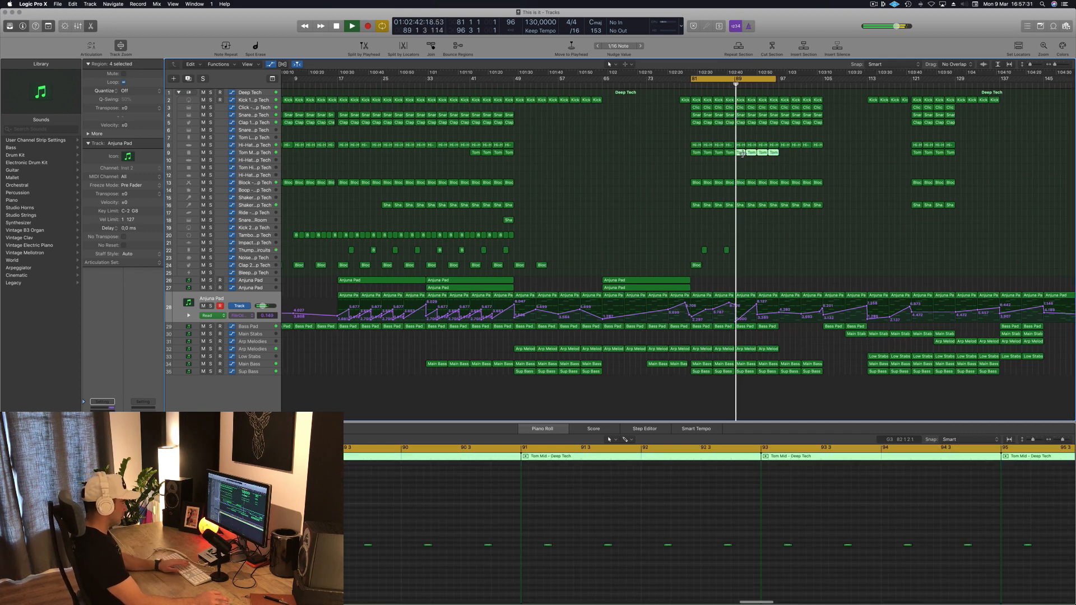
click(723, 86)
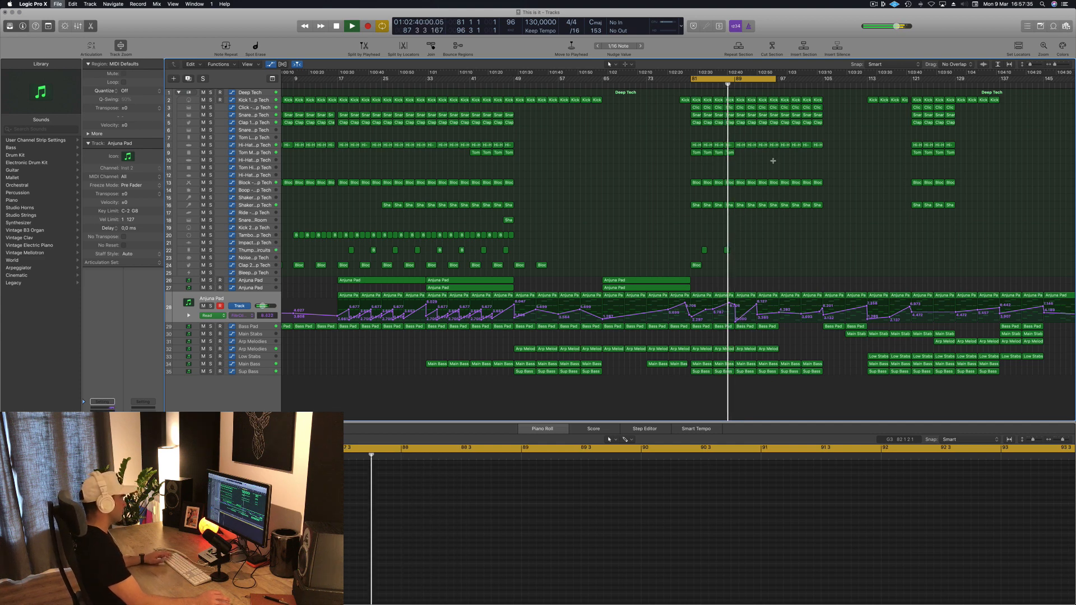
Copy the percussion regions on tracks 22 and 24 so both patterns continue through bars 81 to 97
click(506, 250)
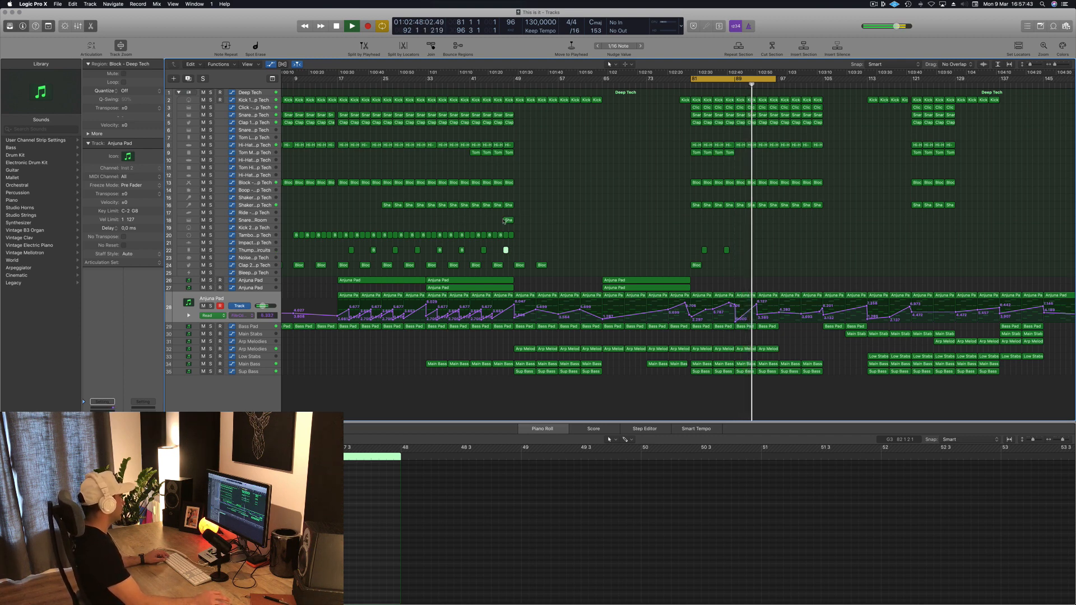
click(263, 221)
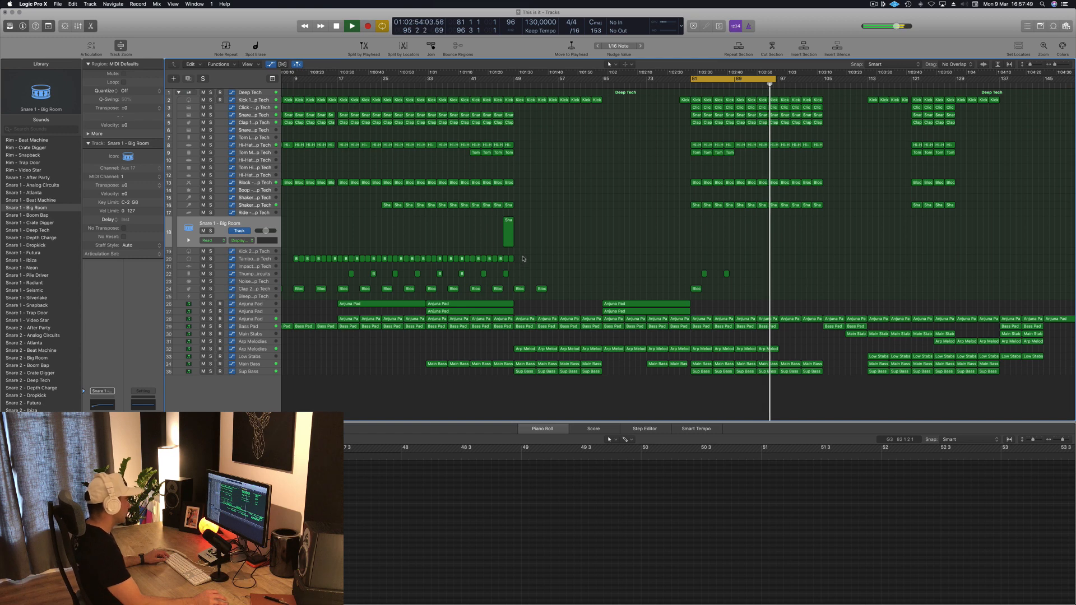
drag(470, 270, 696, 291)
drag(729, 289, 739, 291)
scroll(733, 288, up, 5)
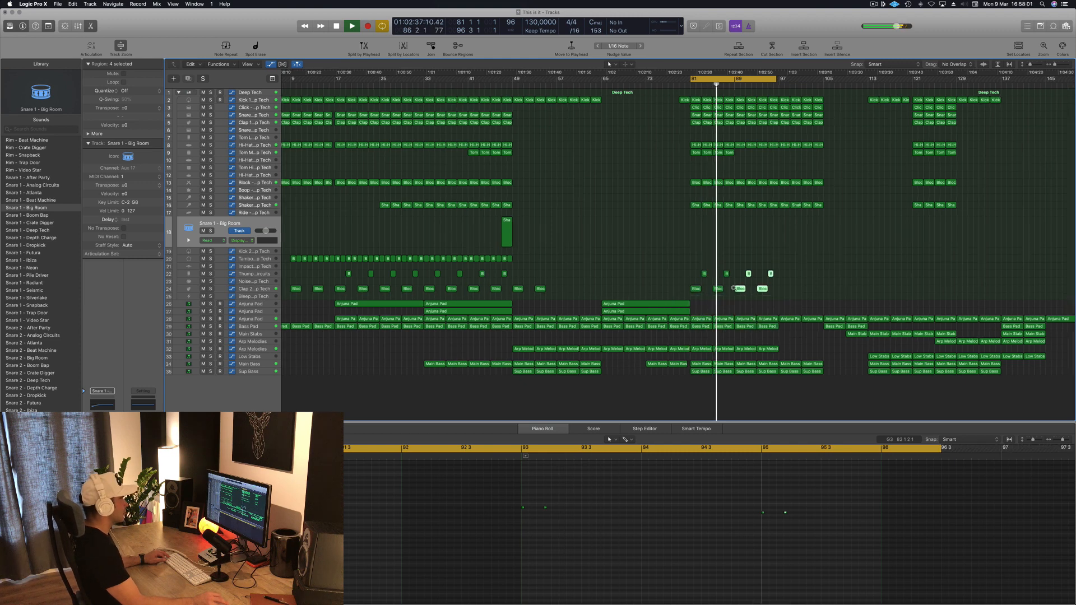
scroll(734, 288, up, 4)
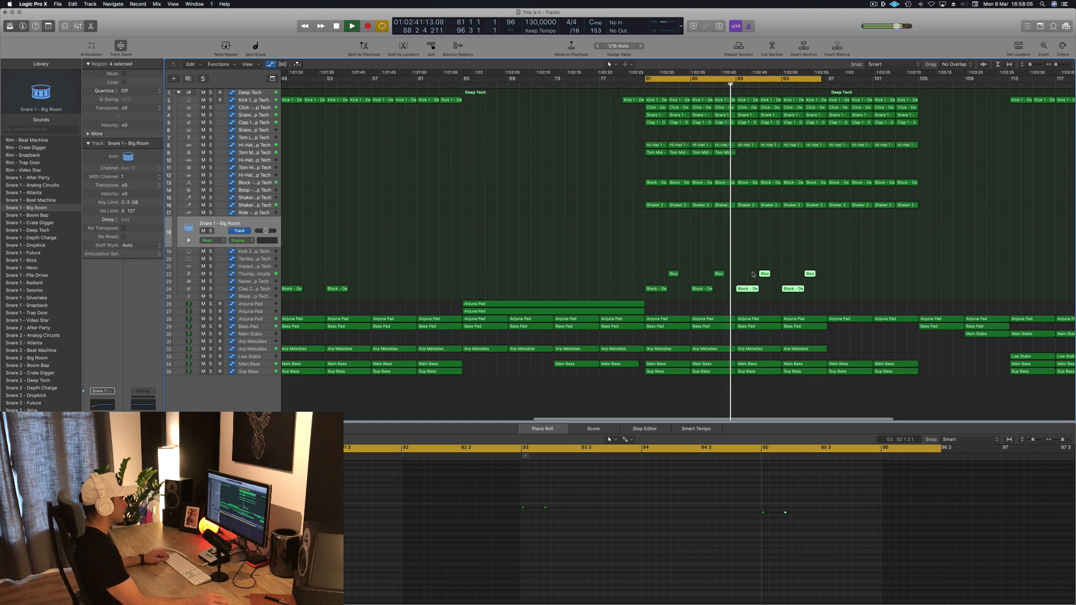
Delete the Arp Melodies regions at bars 89 and 93 and restart playback from bar 81
scroll(752, 274, down, 10)
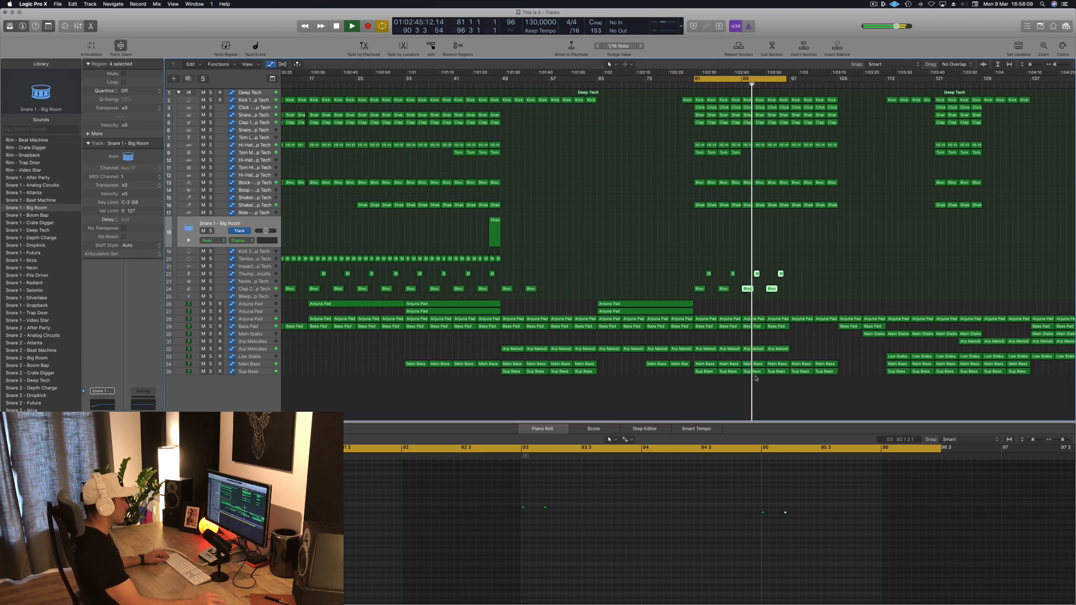
click(758, 349)
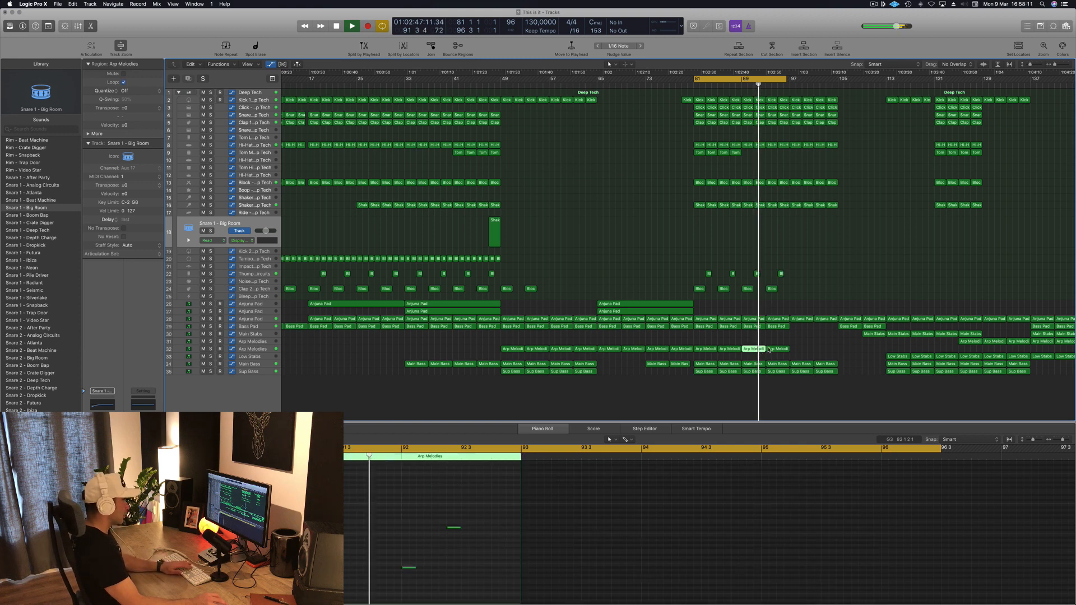
key(Delete)
click(784, 349)
key(Delete)
key(space)
key(space)
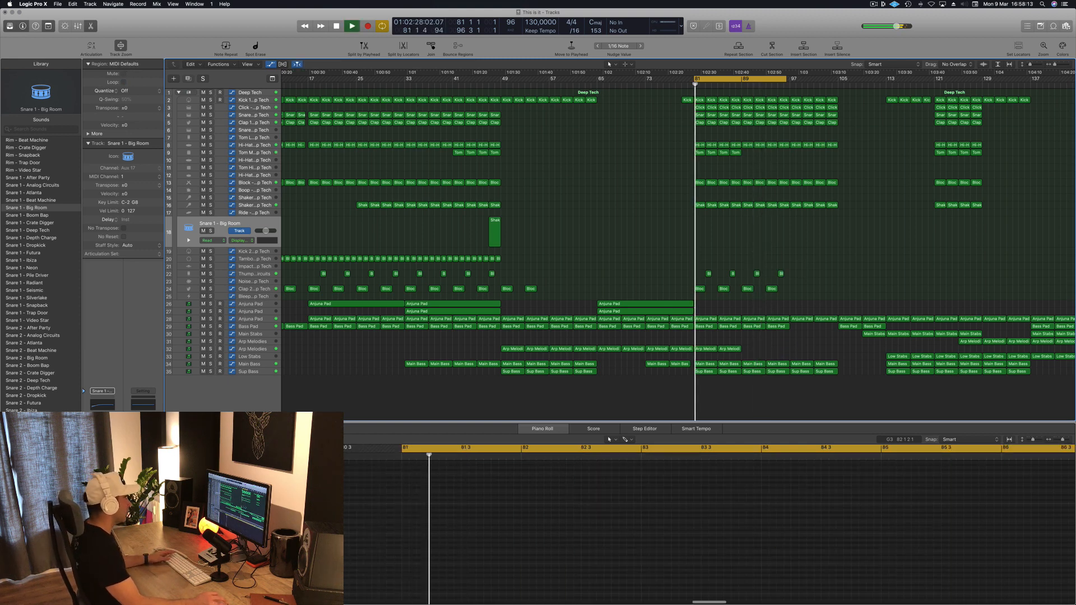
Lower the Anjuna Pad automation around bar 93 so the curve stays low after bar 89
click(254, 319)
click(765, 315)
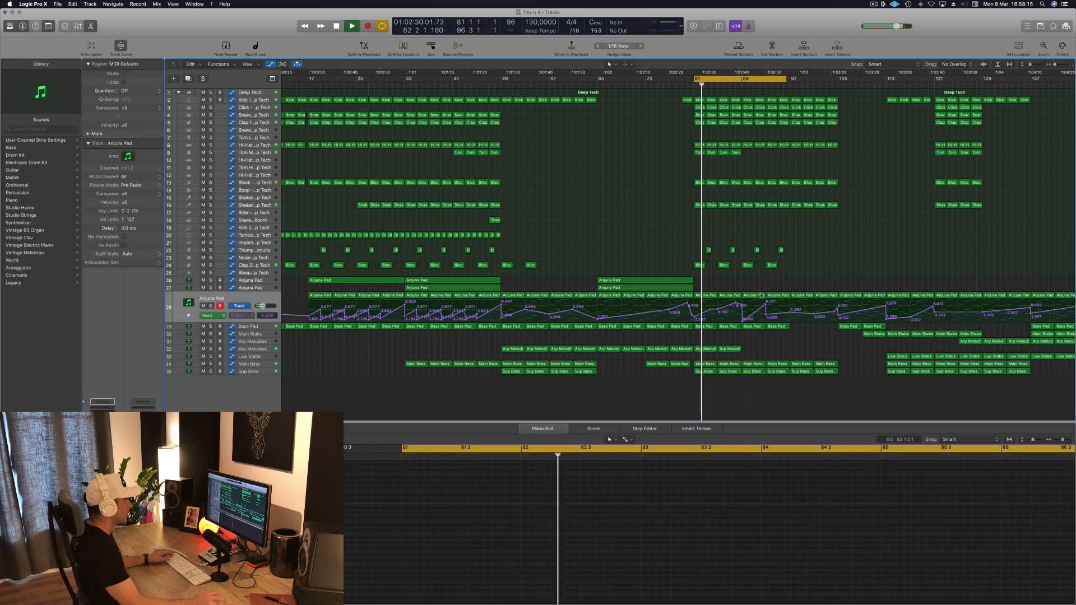
drag(765, 316, 767, 319)
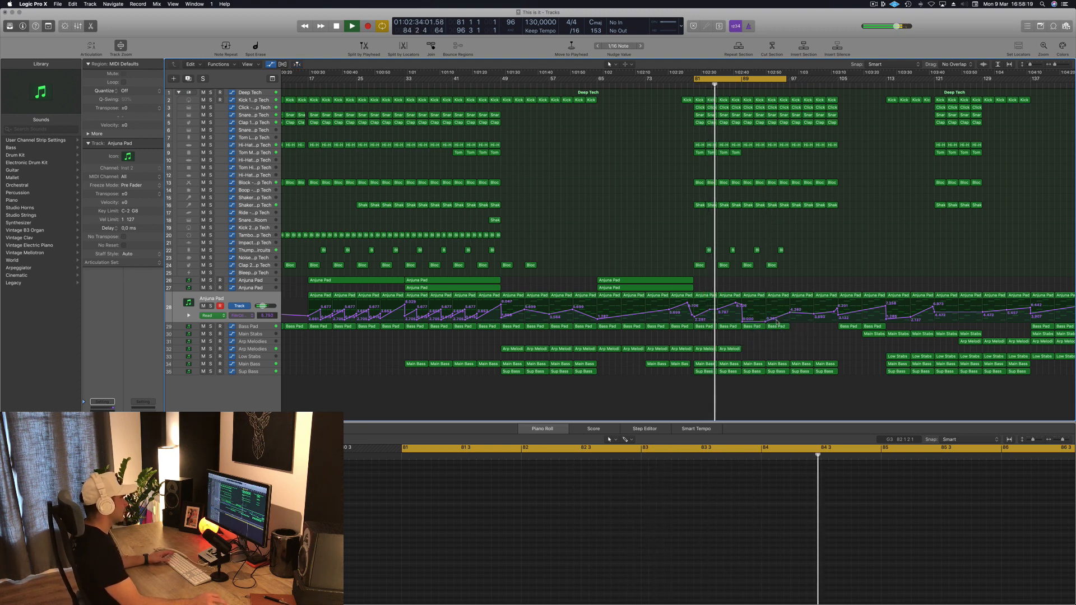
Raise the Bass Pad automation at bar 89 and remove the surplus point so the curve climbs up to it
click(253, 328)
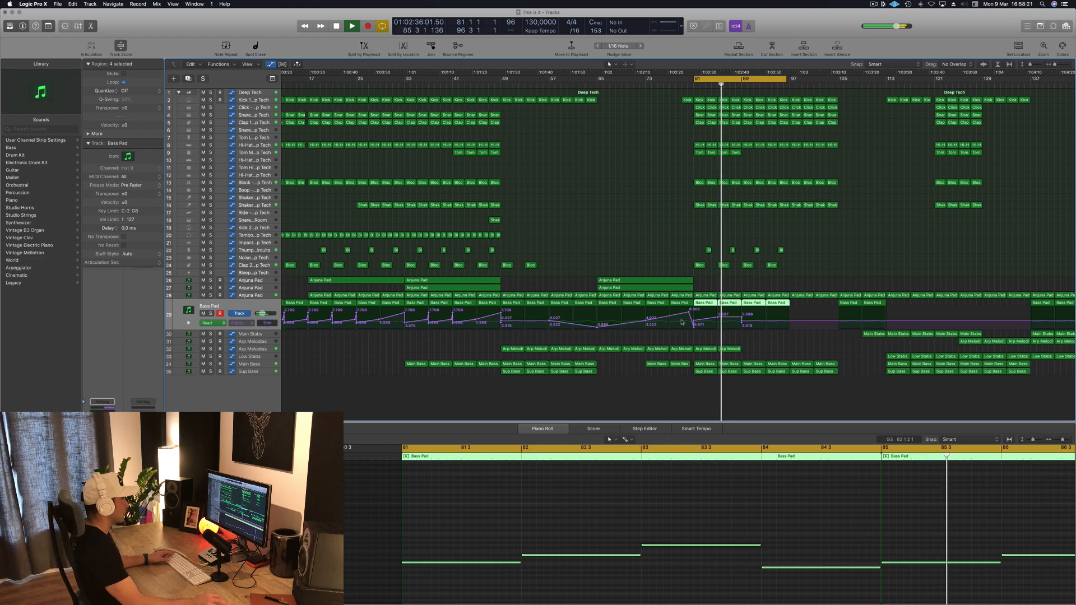
drag(742, 322, 742, 309)
double_click(741, 324)
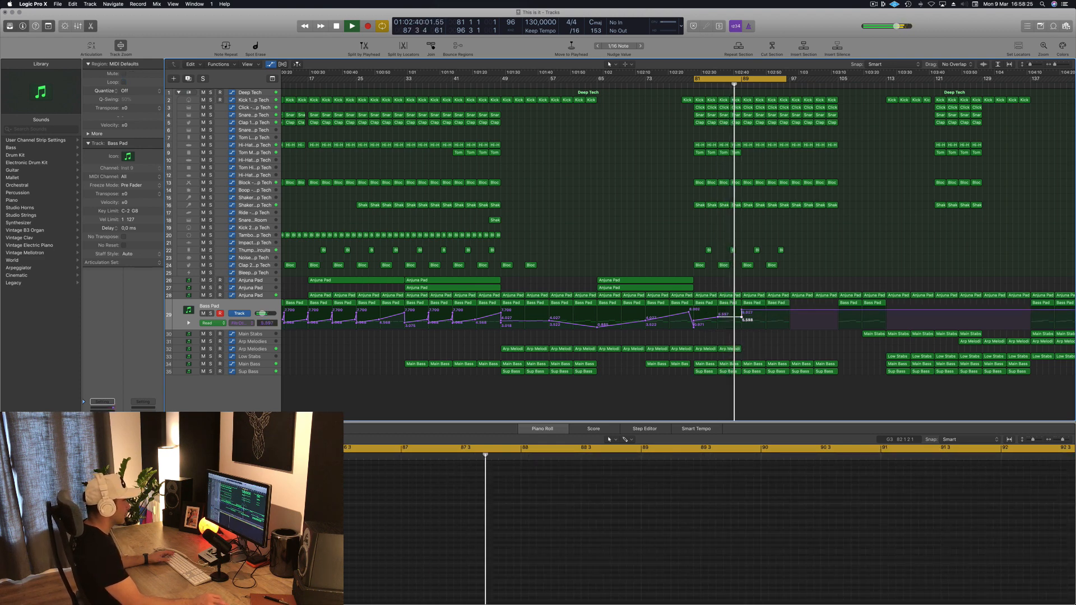
double_click(741, 318)
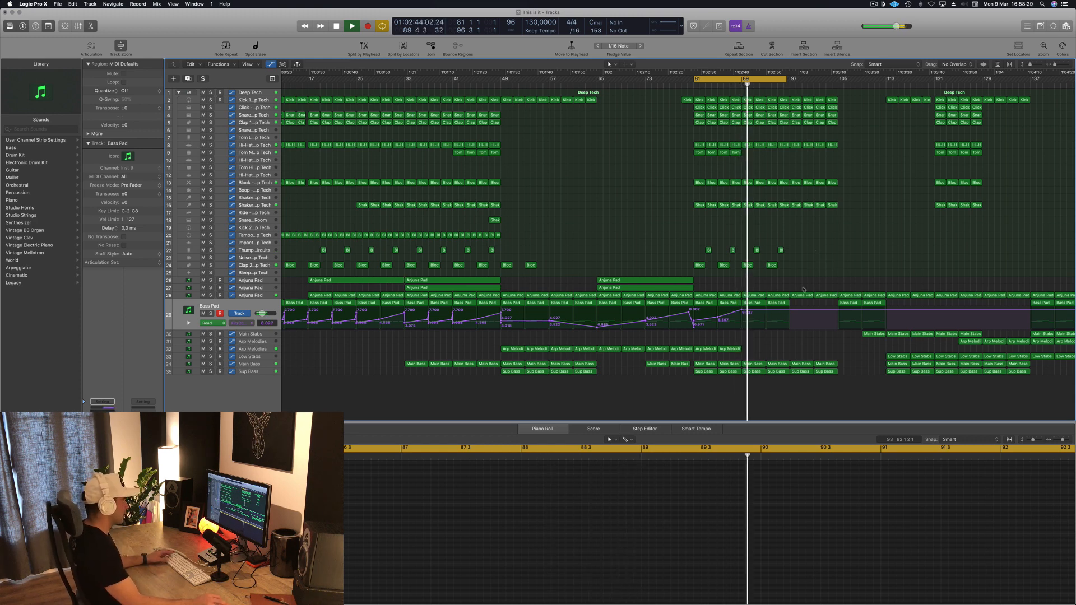
Shape the Bass Pad automation to dip at bar 93 and rise again towards bar 97
drag(766, 311, 801, 286)
scroll(815, 270, right, 3)
scroll(816, 269, left, 4)
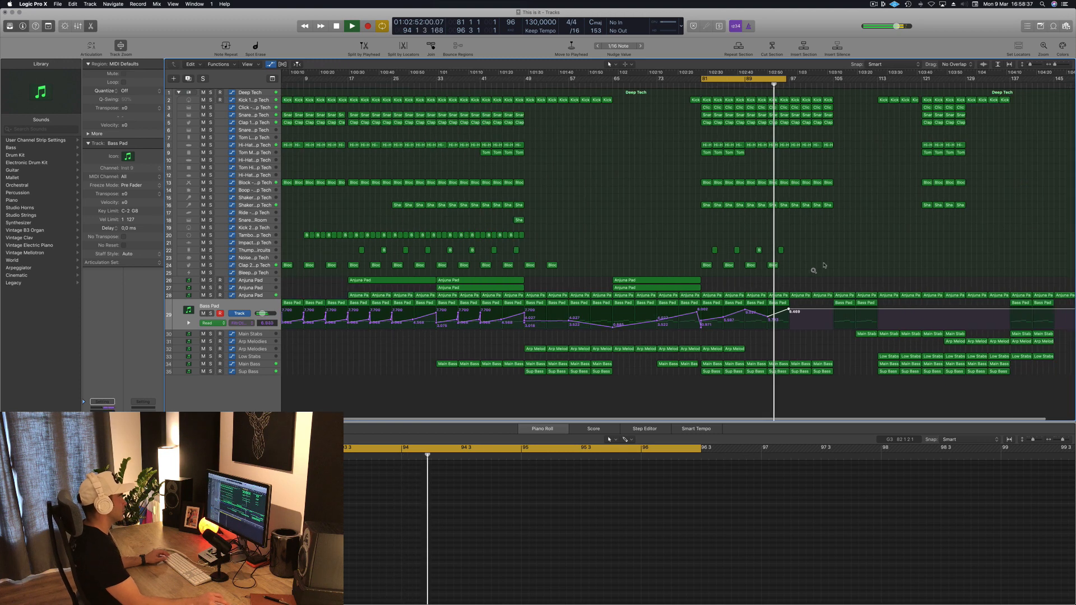
scroll(845, 218, left, 1)
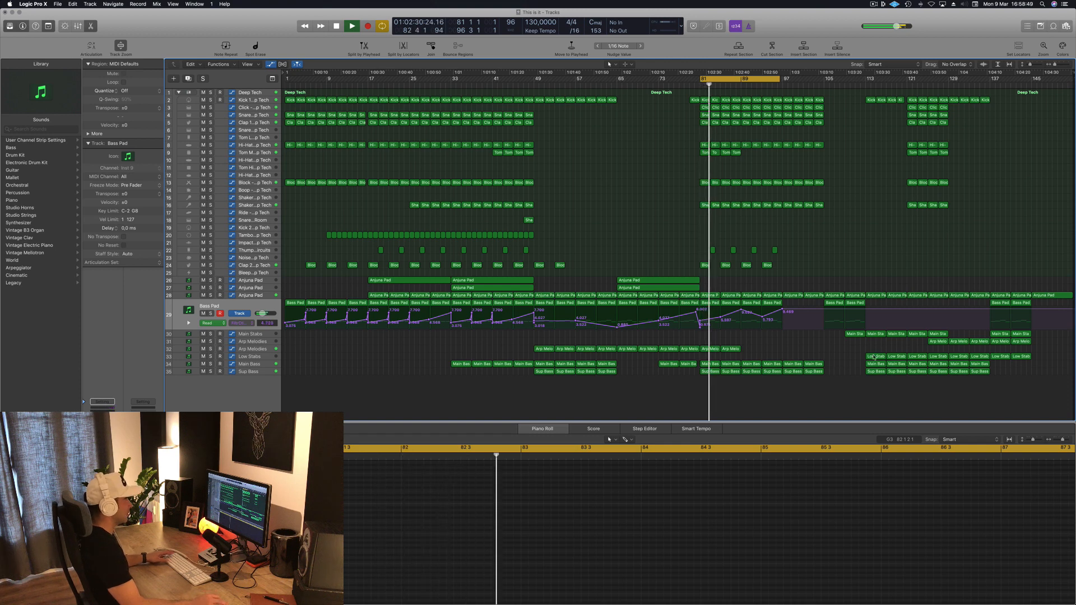
Copy the Low Stabs region at bar 113 to bar 97 and replay from around bar 93
click(874, 356)
drag(874, 356, 791, 357)
click(766, 84)
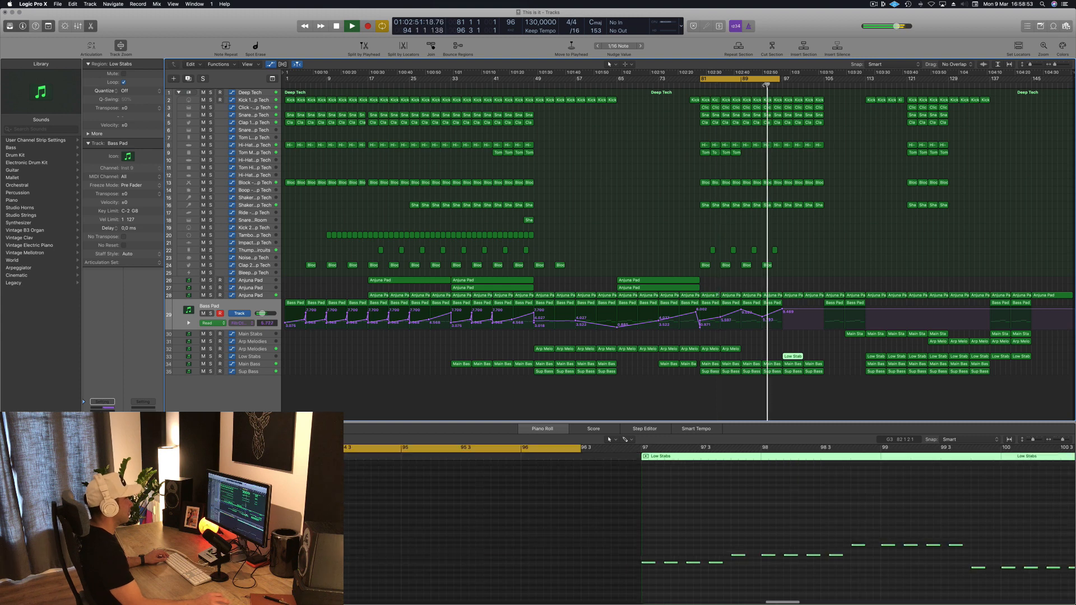
Copy the Bass Pad region at bar 93, with its automation, to bars 97 and 101
scroll(754, 166, up, 3)
scroll(798, 247, down, 1)
scroll(798, 247, down, 1)
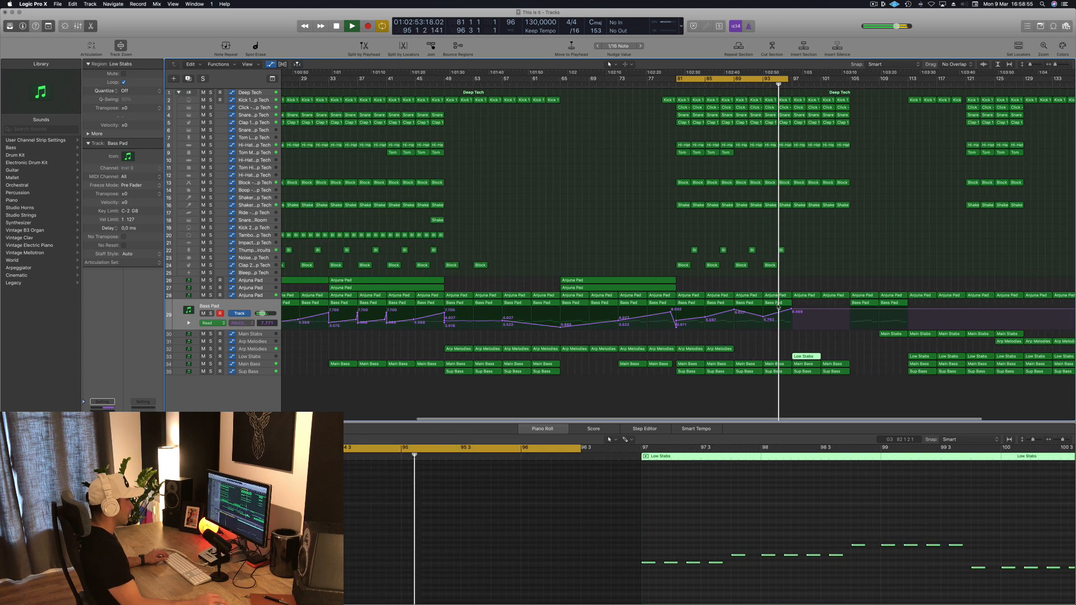
drag(776, 302, 836, 305)
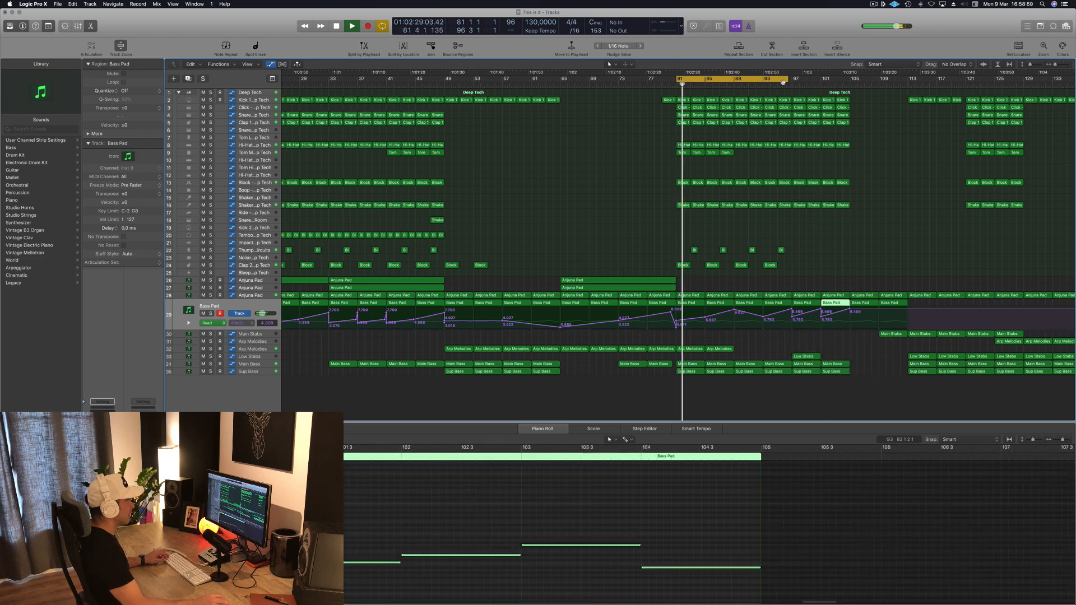
Extend the cycle range to bar 105 and replay the transition into bar 97
drag(789, 82, 849, 81)
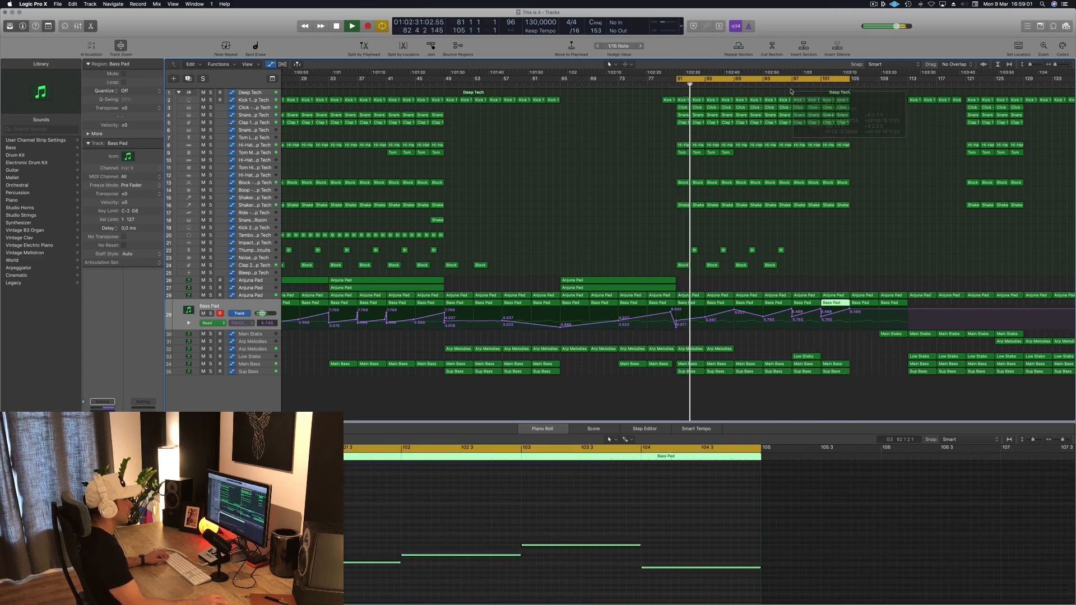
click(789, 85)
key(super+Left)
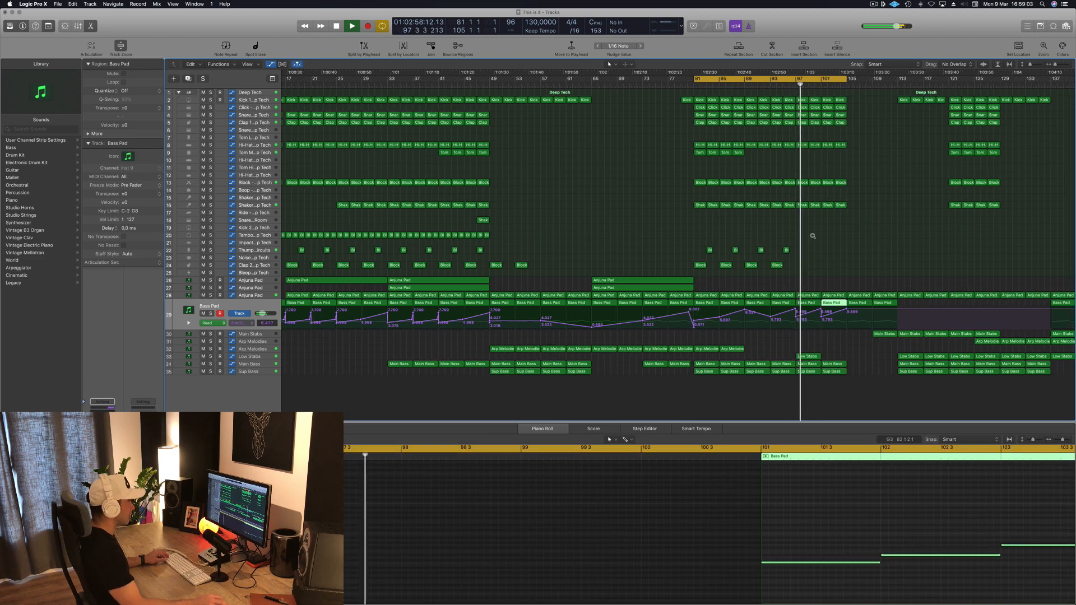
scroll(813, 236, down, 1)
click(792, 86)
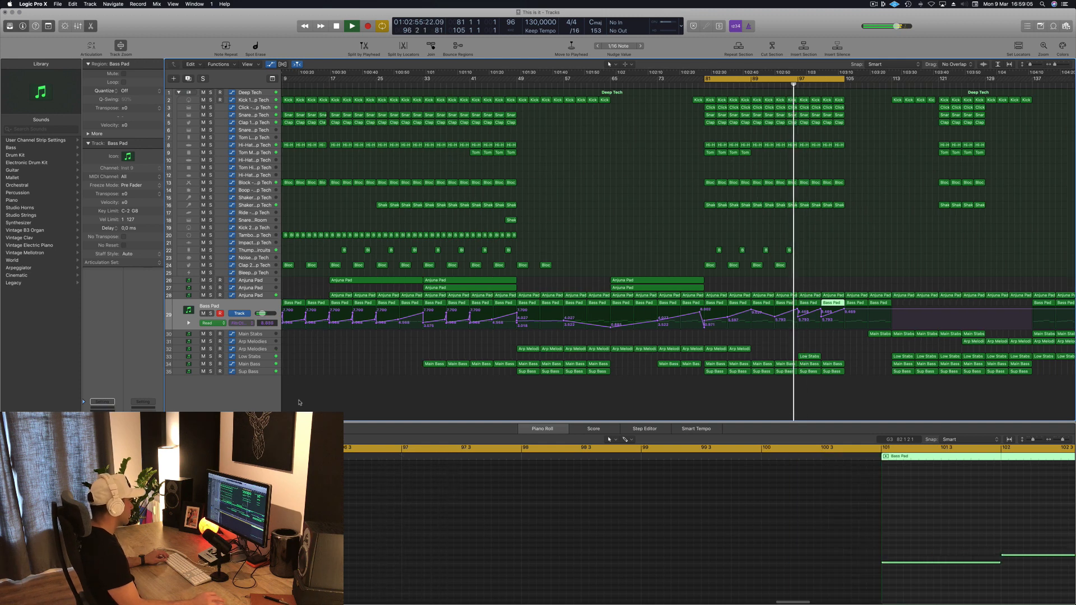
Add Main Bass filter cutoff automation points at bars 93, 97 and 101, dipping at bar 97
click(267, 373)
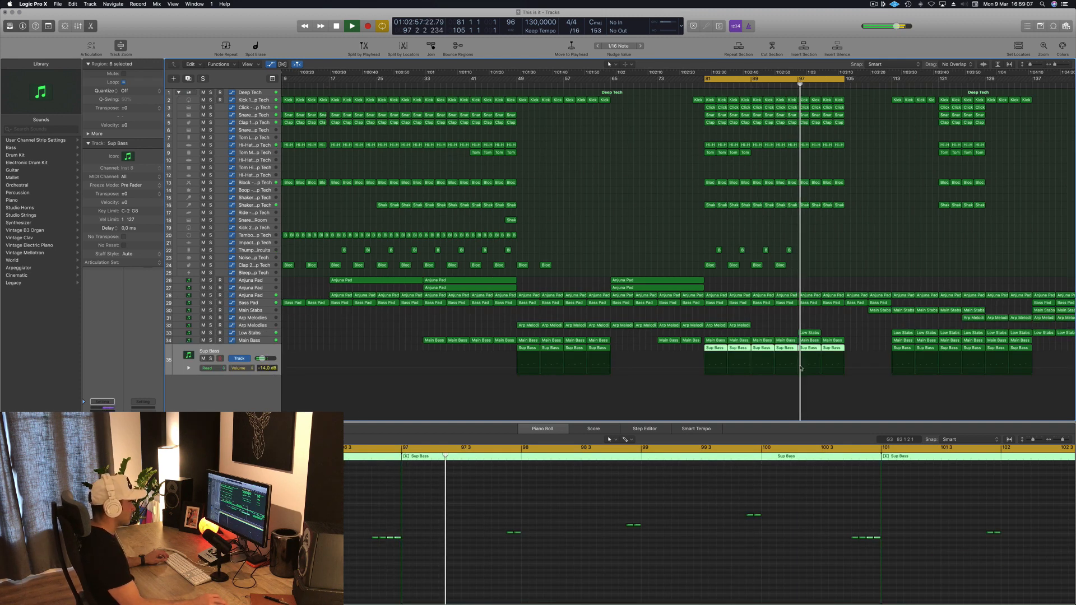
click(253, 341)
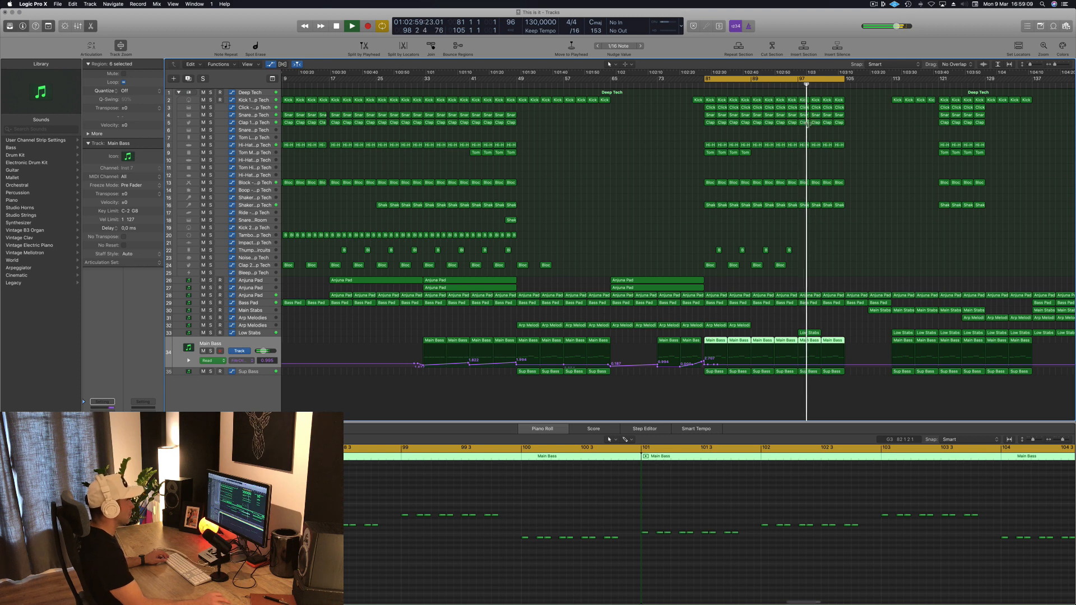
click(792, 85)
scroll(821, 370, up, 5)
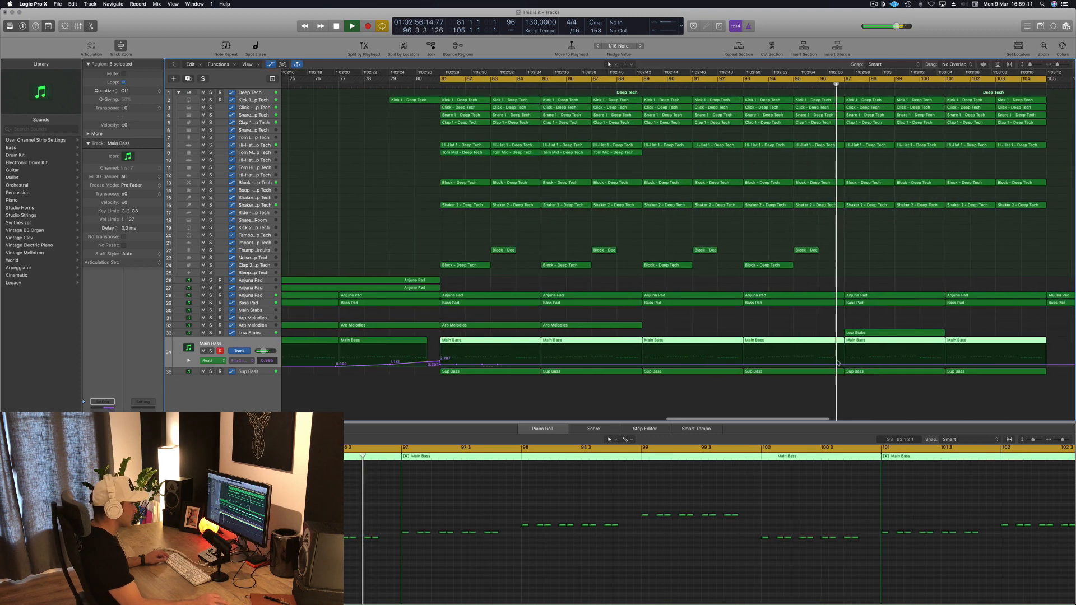
scroll(778, 368, down, 2)
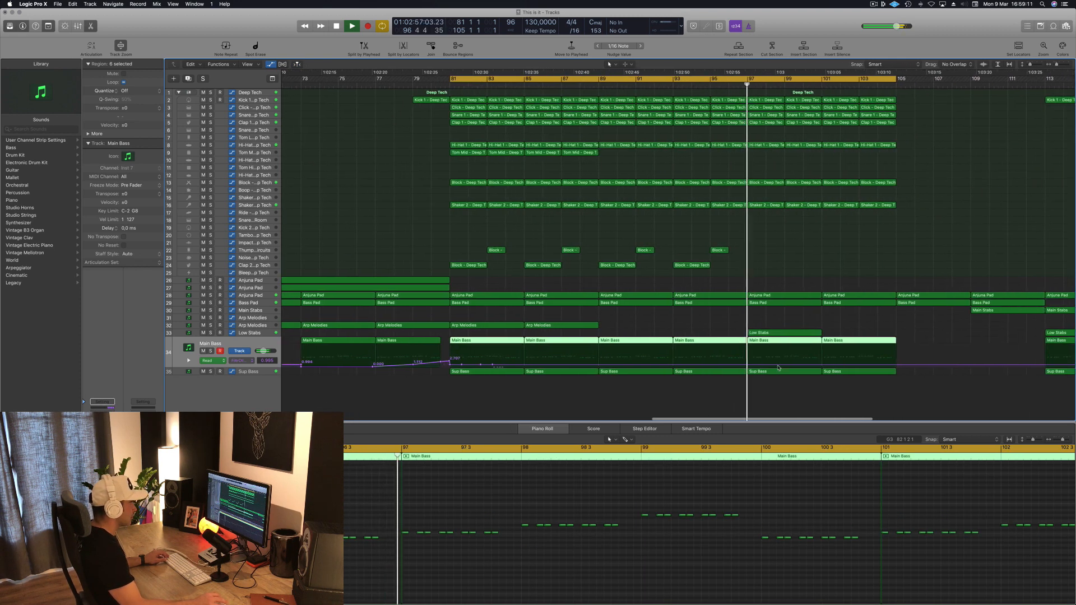
click(673, 366)
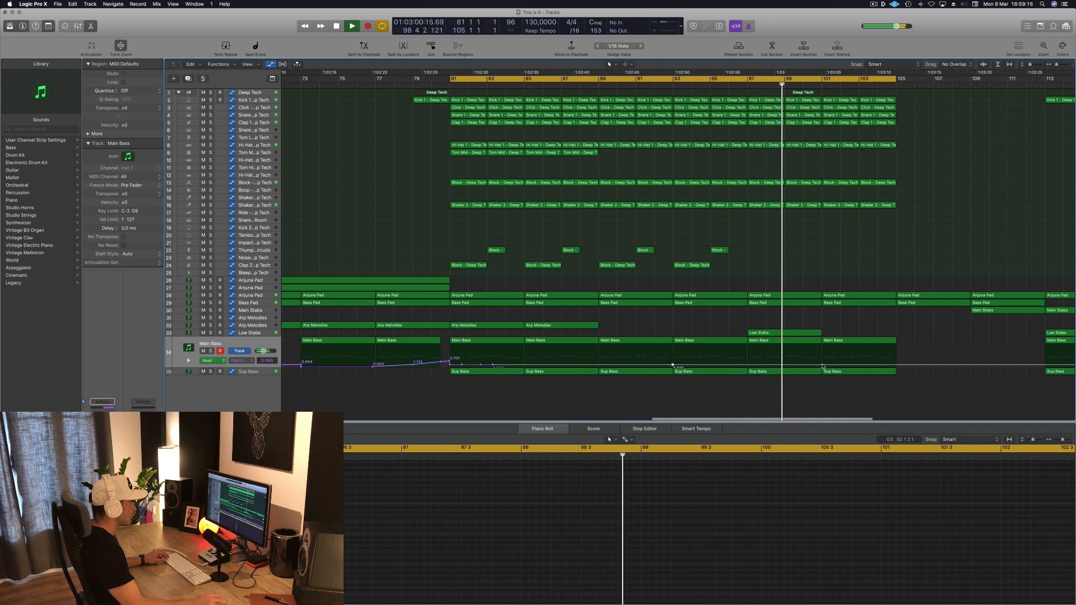
click(746, 365)
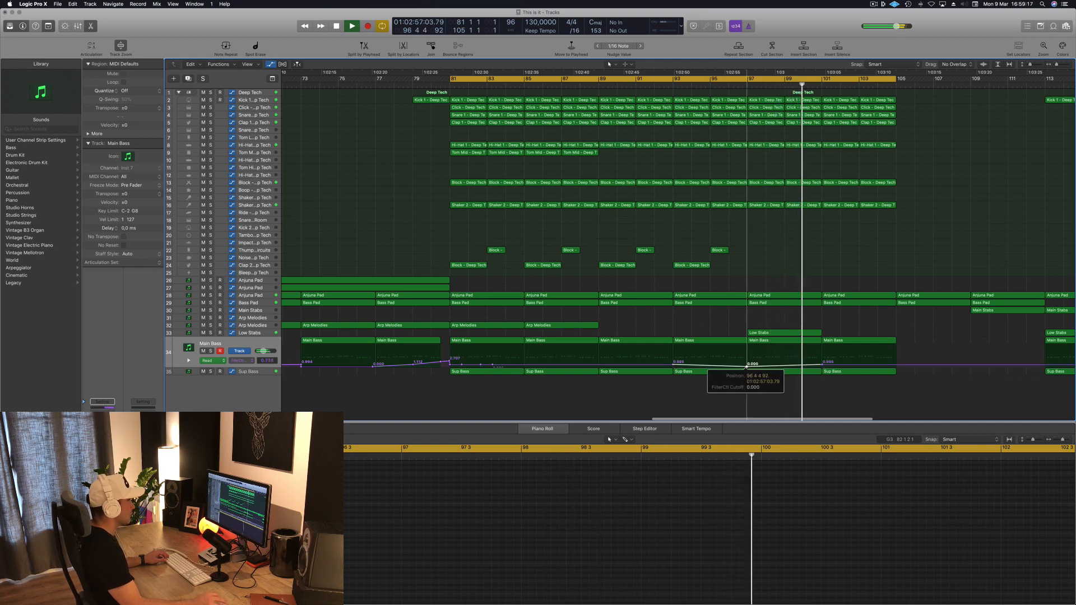
Replay the Main Bass filter dip from just before bar 93 and save the project
click(661, 85)
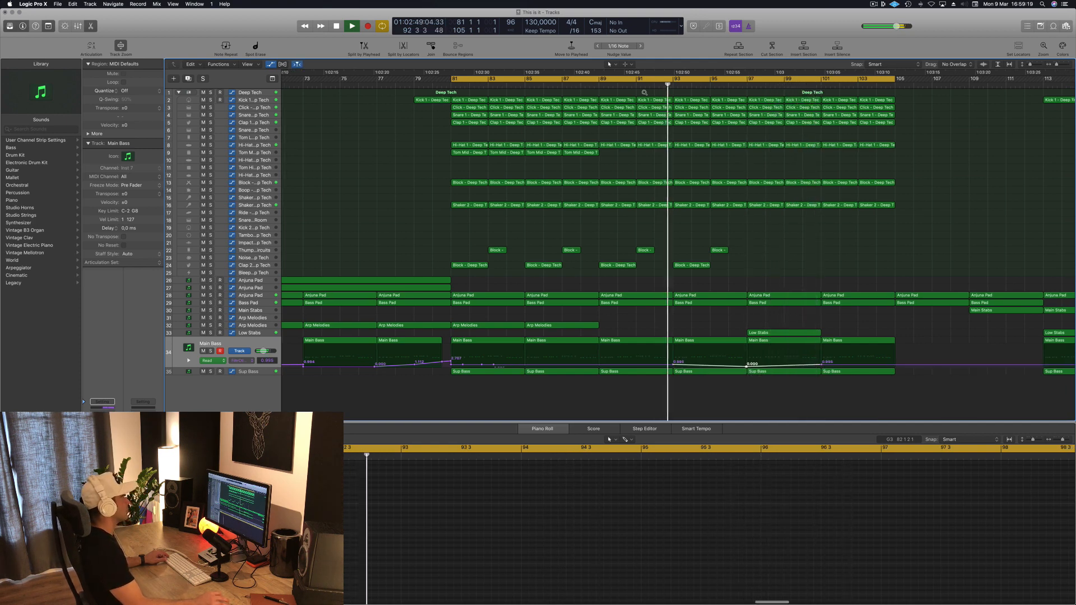
key(super+Left)
key(super+Left)
key(super+Left)
key(super+Left)
key(super+Left)
key(super+Left)
key(super+s)
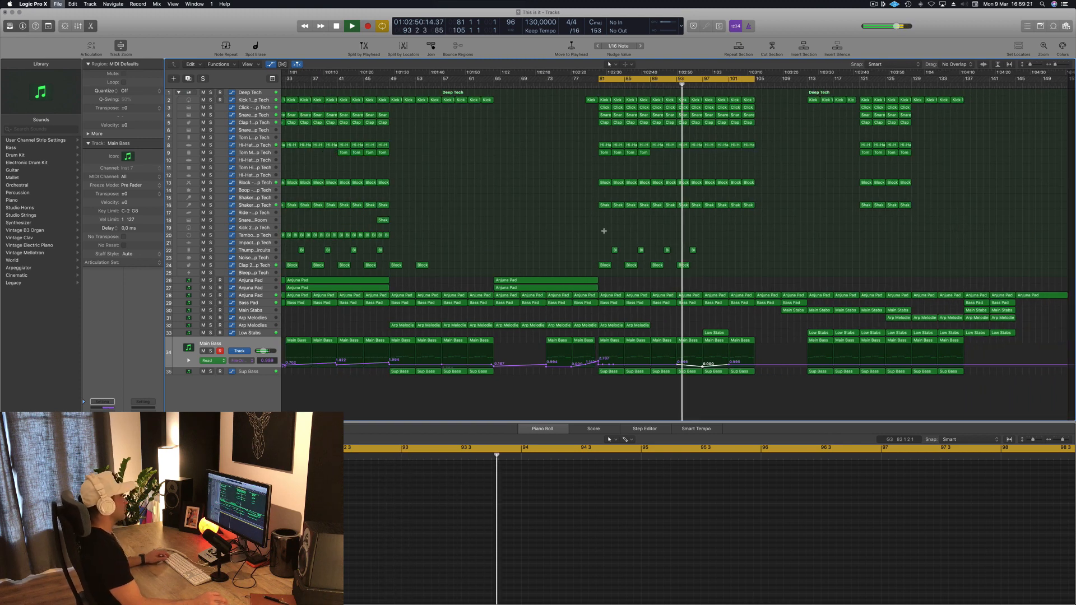
Delete the two Anjuna Pad regions at bars 97 and 101
key(super+Left)
scroll(850, 238, left, 1)
key(super+Right)
key(super+Left)
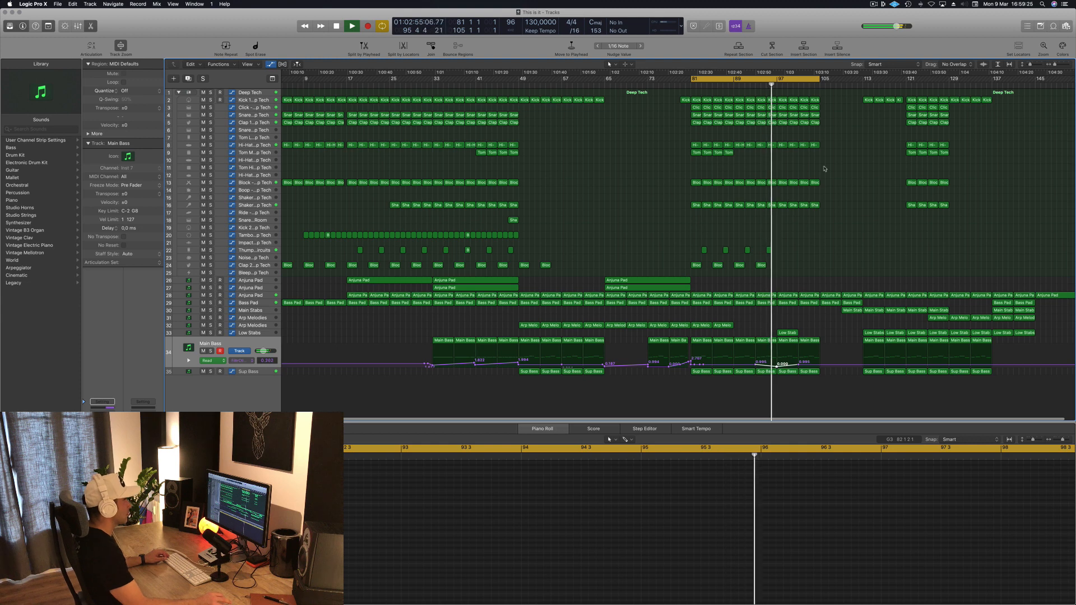
scroll(827, 244, right, 3)
scroll(835, 244, left, 3)
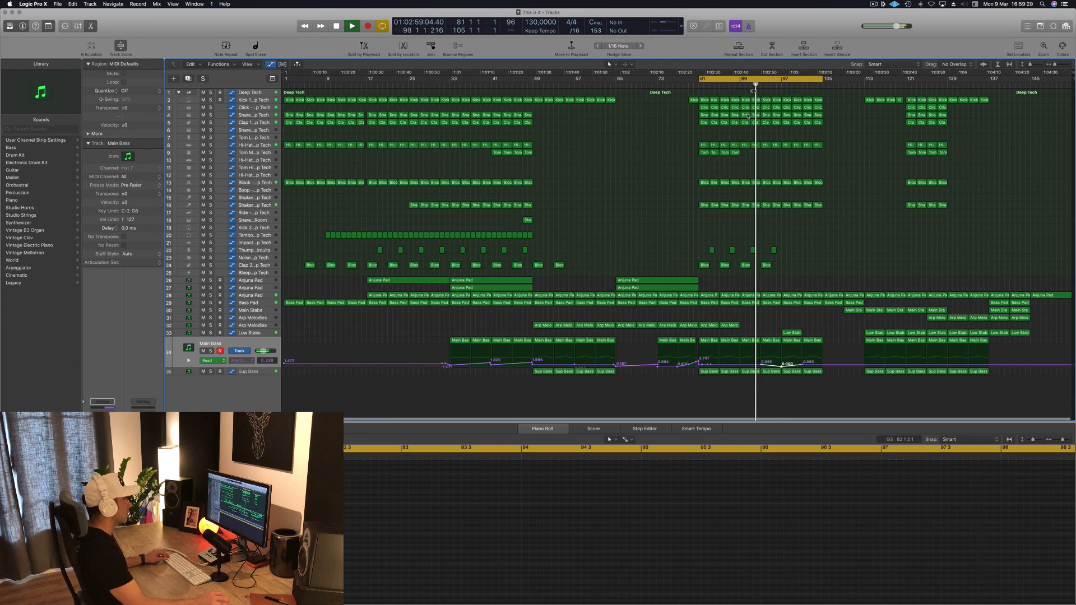
click(257, 295)
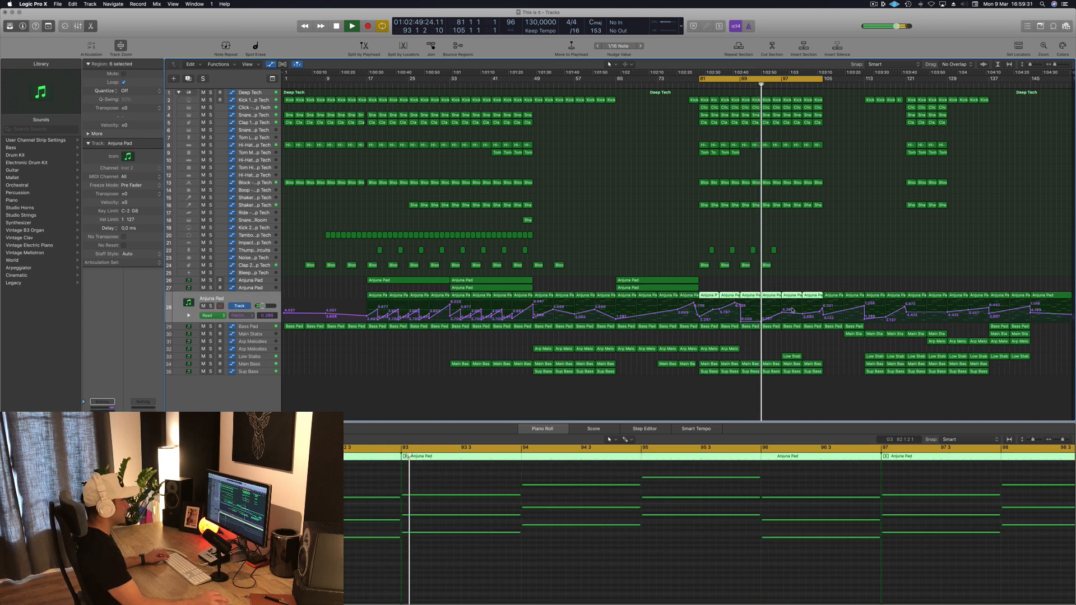
click(805, 276)
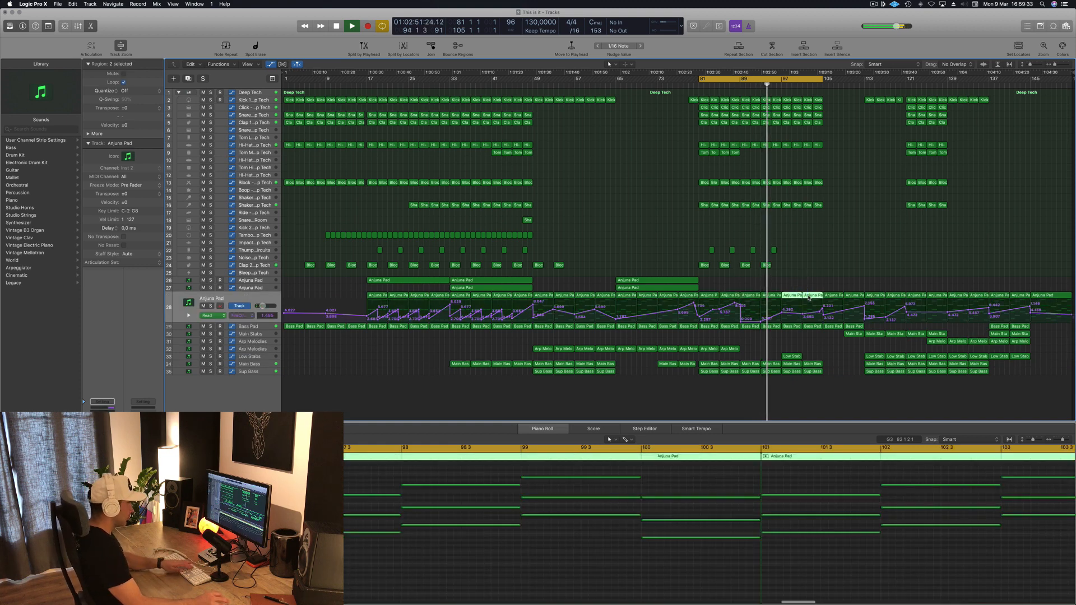
key(Delete)
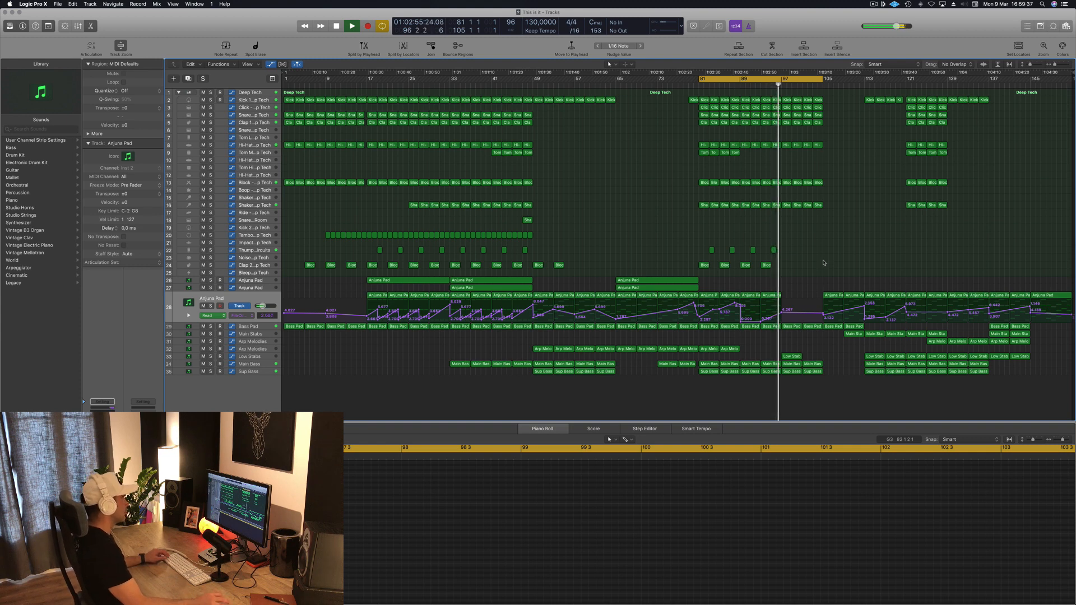
Copy the Low Stabs region at bar 97 to bar 101
scroll(824, 263, down, 1)
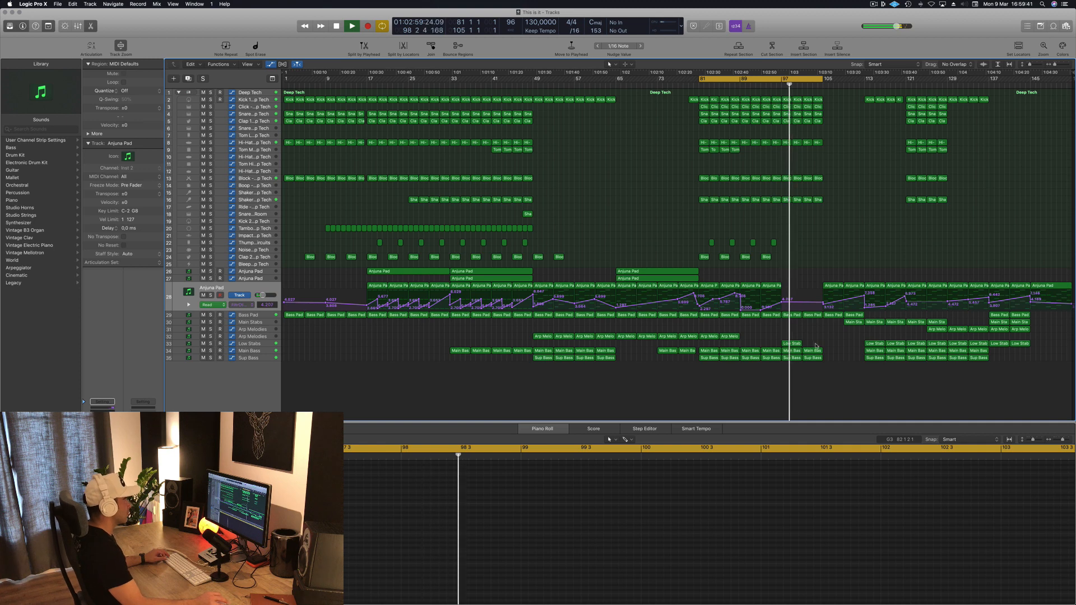
click(796, 343)
drag(802, 346, 815, 348)
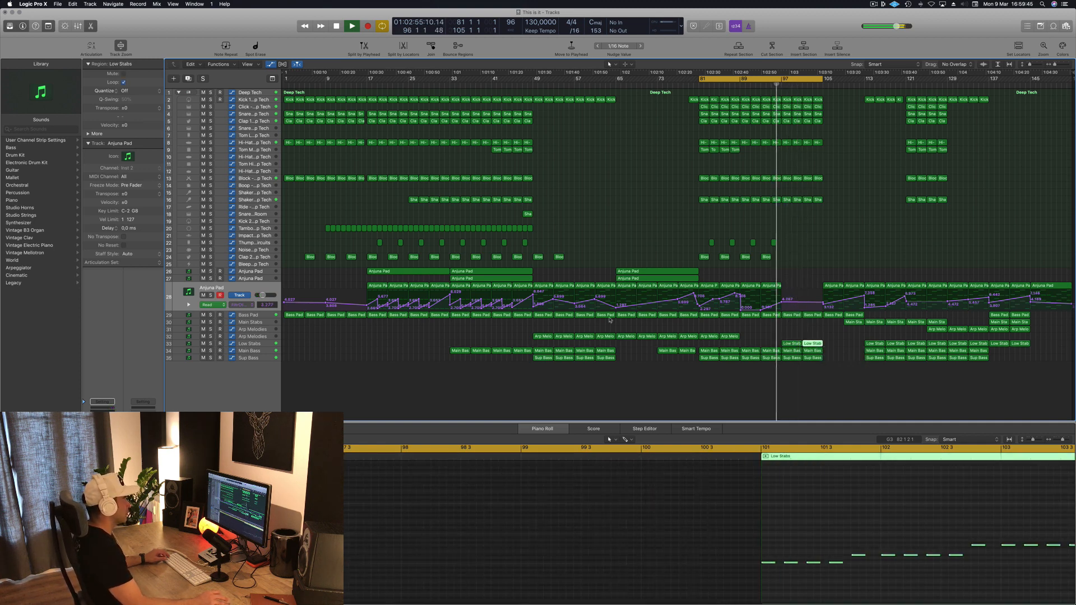
Shape the Low Stabs filter cutoff automation to rise from bar 97 to a peak at bar 105 and fall back by bar 113
click(269, 346)
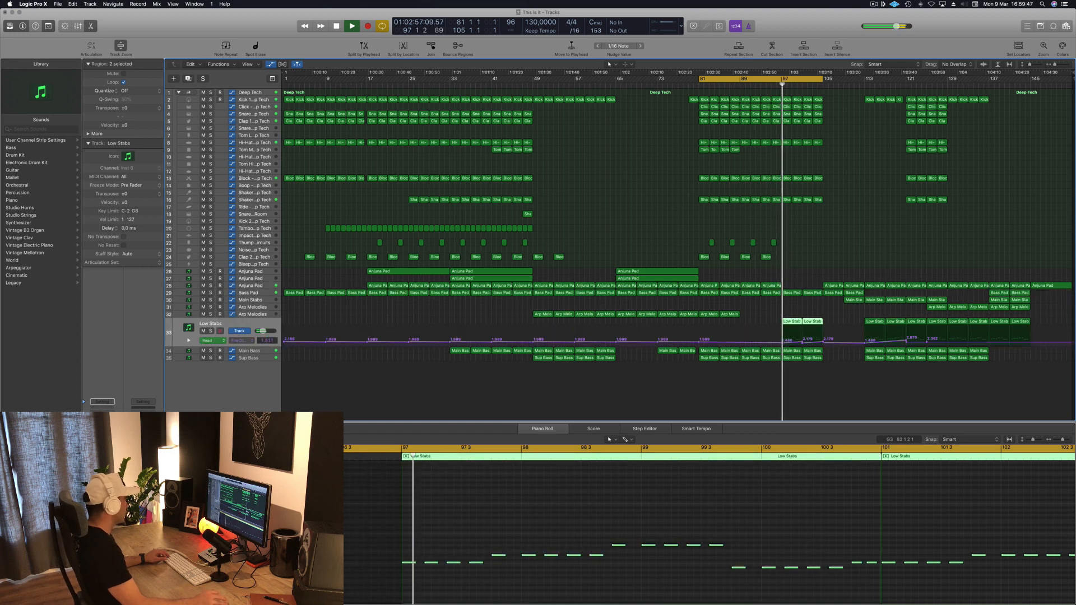
click(803, 343)
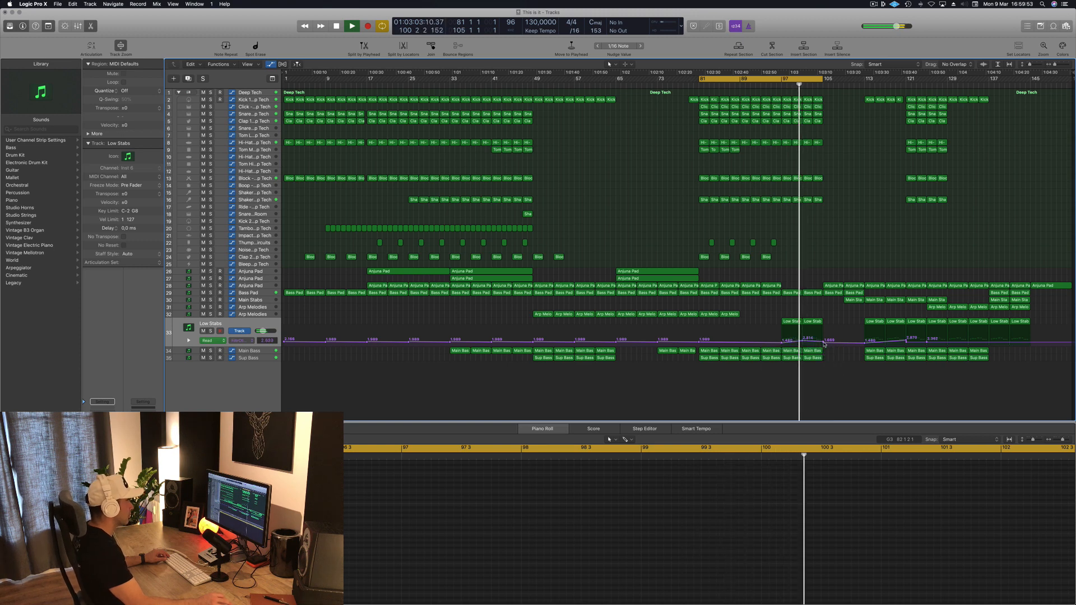
drag(825, 345, 824, 340)
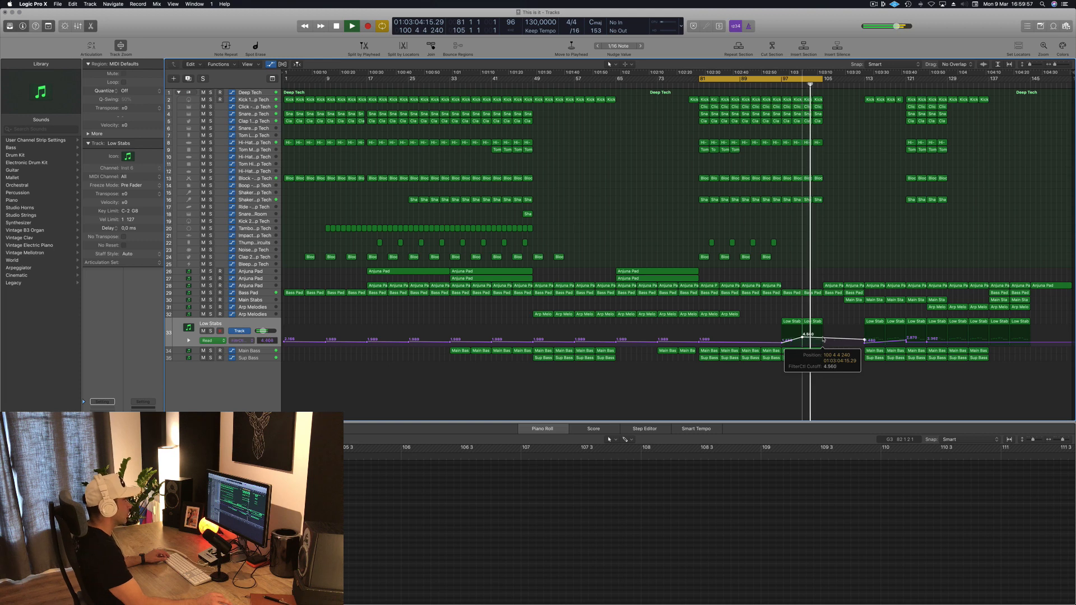
drag(823, 342, 821, 329)
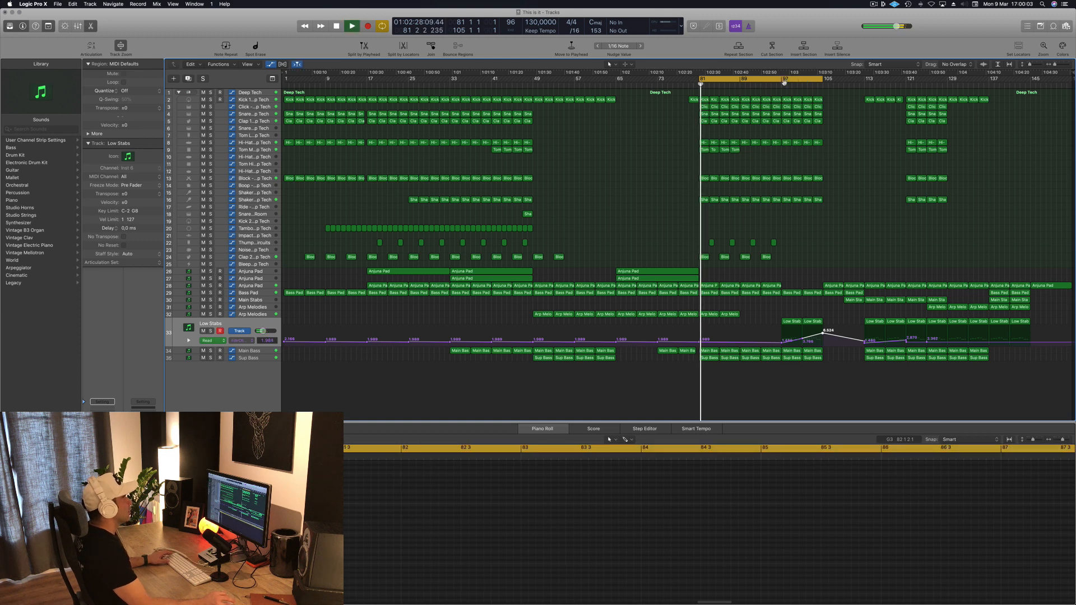
Set the cycle range to bars 97–105 and repeat that section once so it continues to bar 113
drag(784, 82, 822, 82)
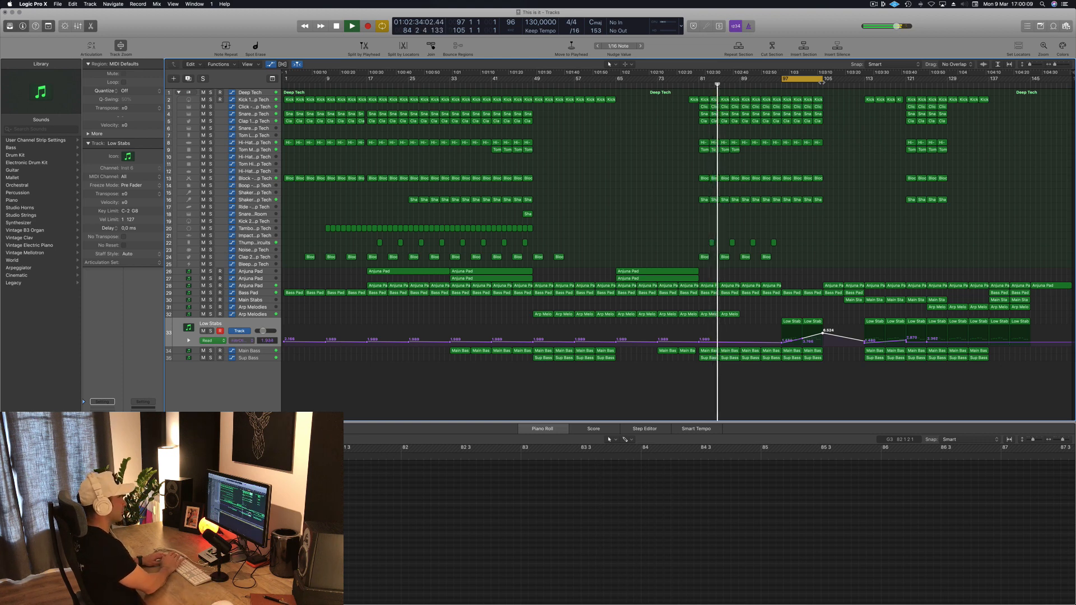
key(ctrl+super+r)
key(z)
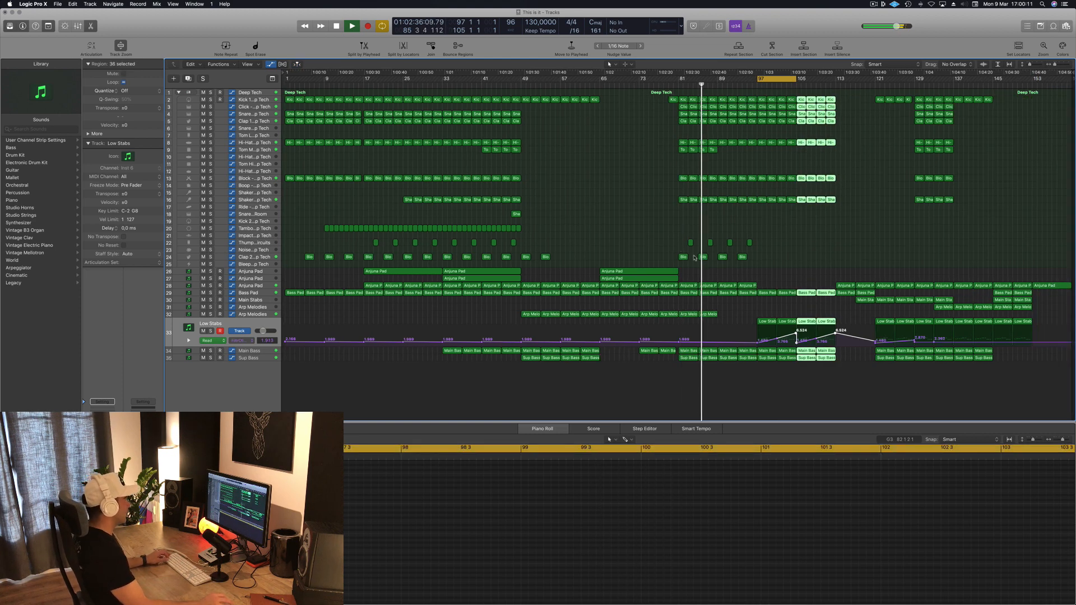
Copy the two Anjuna Pad regions from bar 65 to bar 97 and extend the cycle range to bar 113
drag(571, 273, 805, 272)
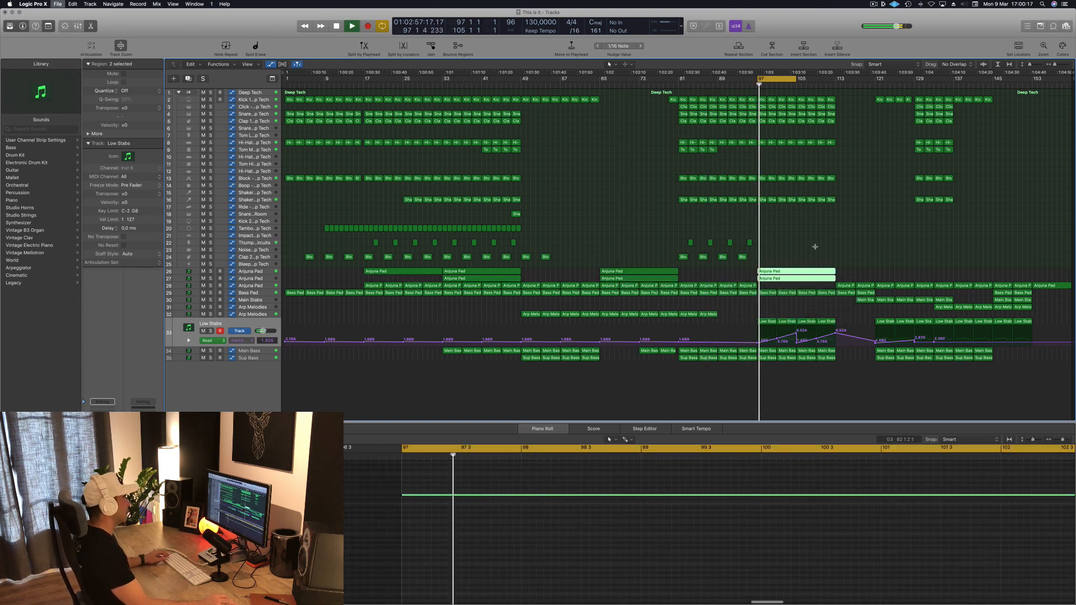
drag(794, 79, 835, 78)
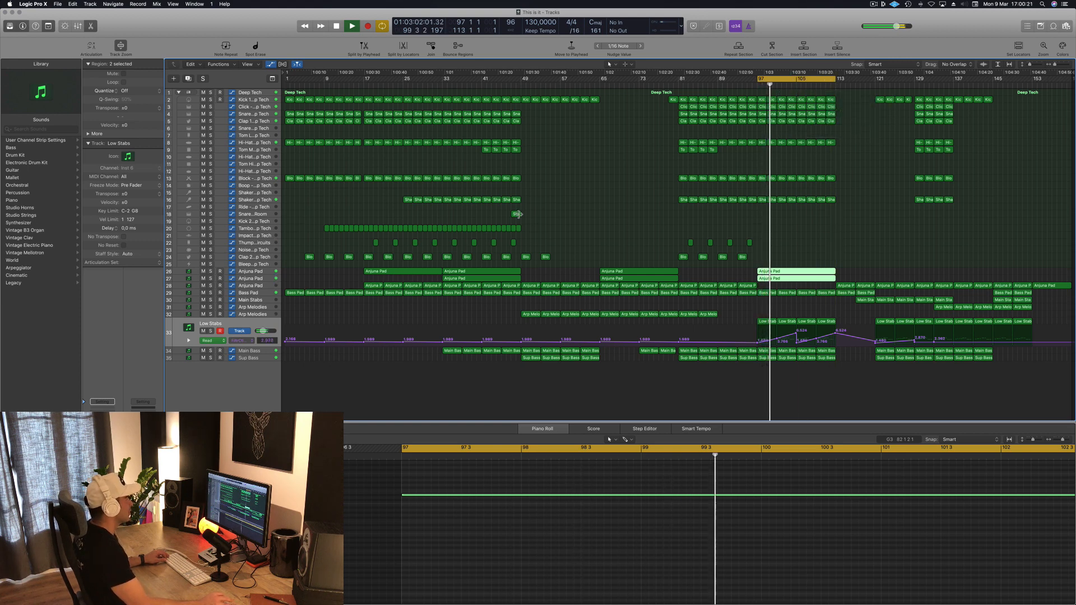
Copy the Shaker 2 fill region from bar 47 to bar 111 and level the Low Stabs filter automation between bars 105 and 113
drag(517, 214, 829, 216)
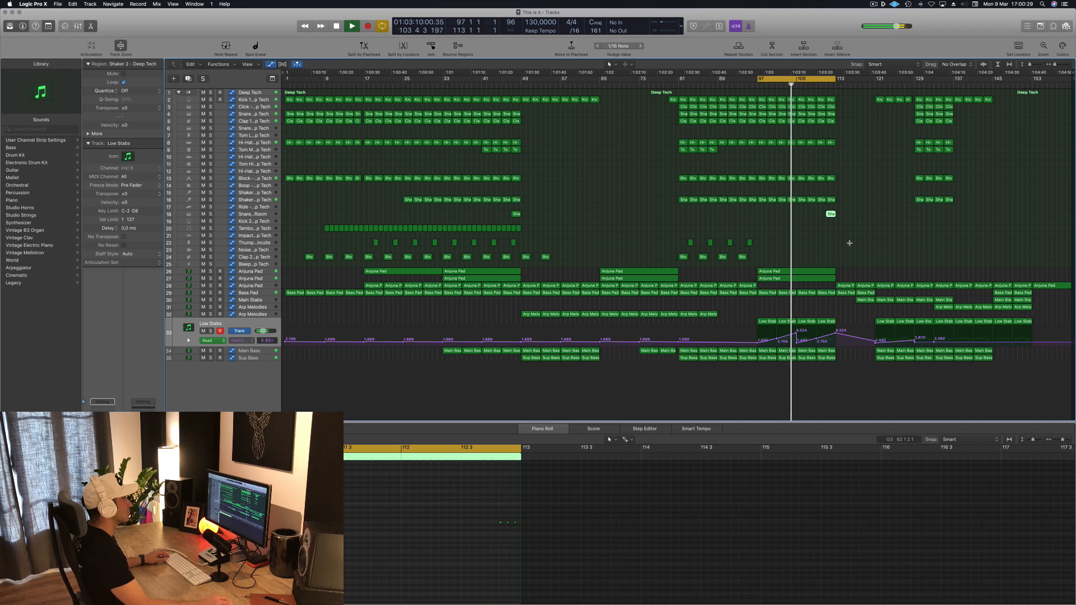
click(834, 228)
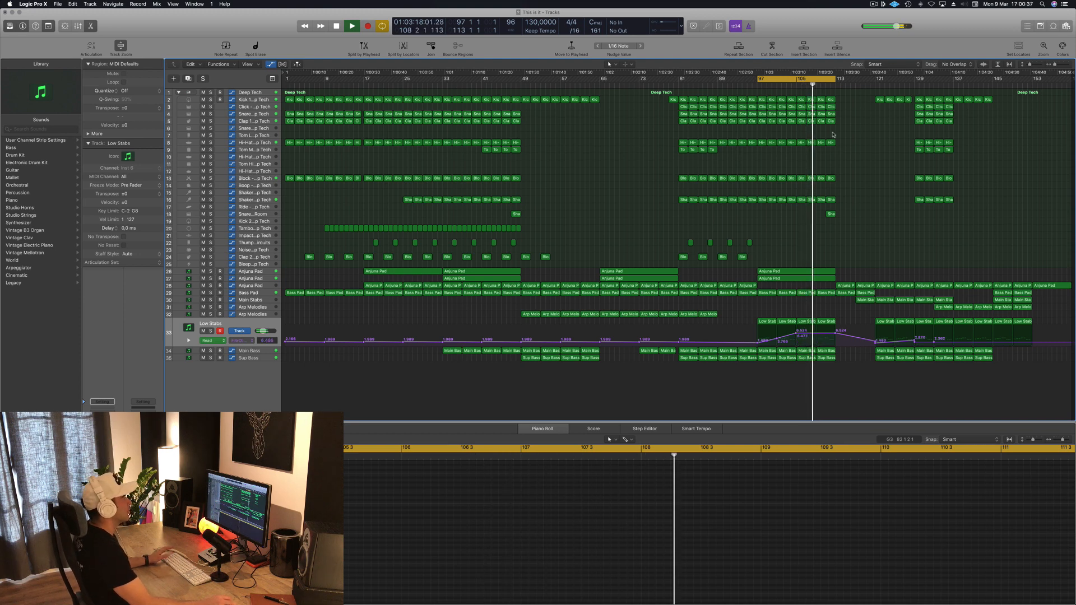
key(space)
key(space)
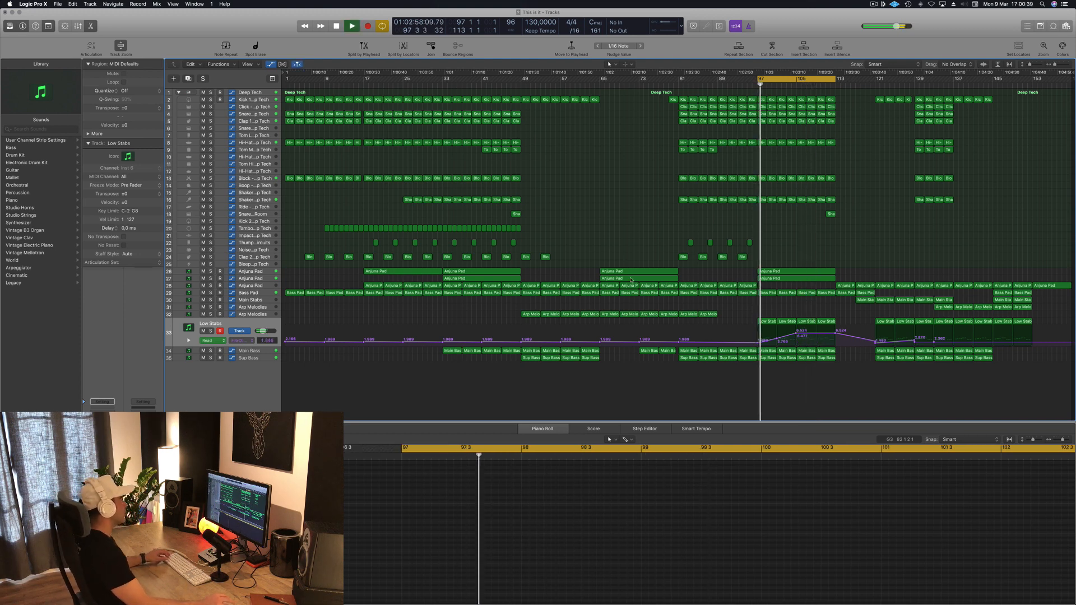
Copy Main Stabs regions to bars 105 and 109 and clear the automation points between them for one steady rise
click(258, 307)
click(260, 303)
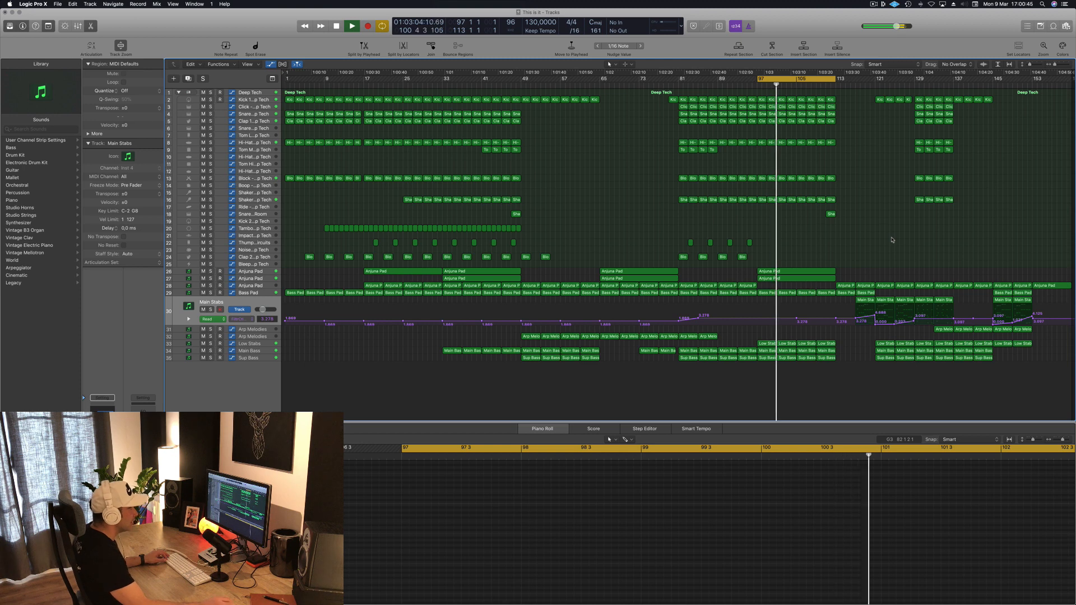
drag(849, 303, 822, 320)
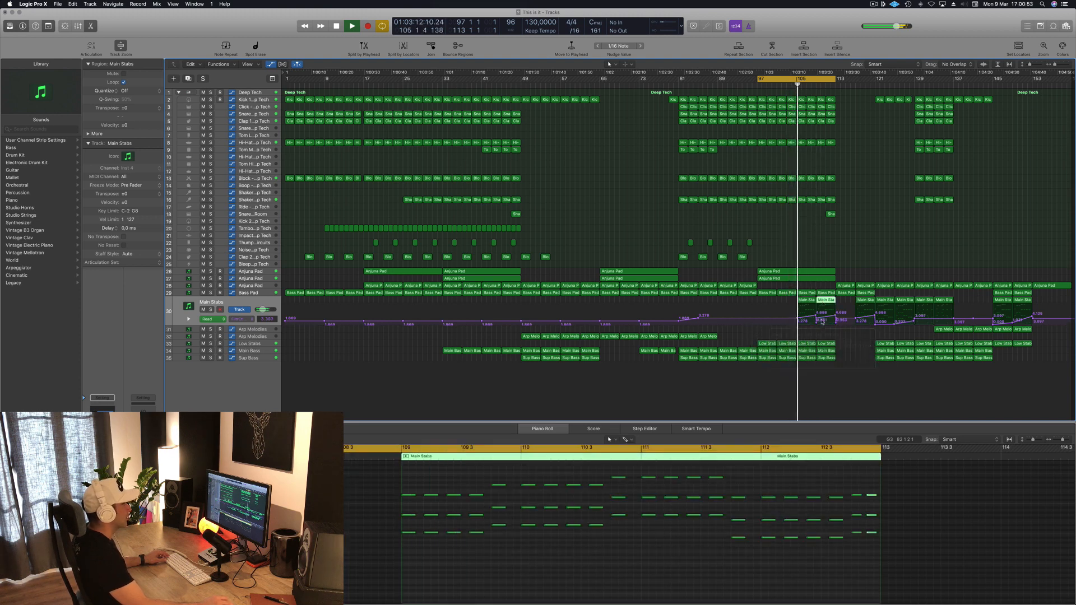
click(820, 321)
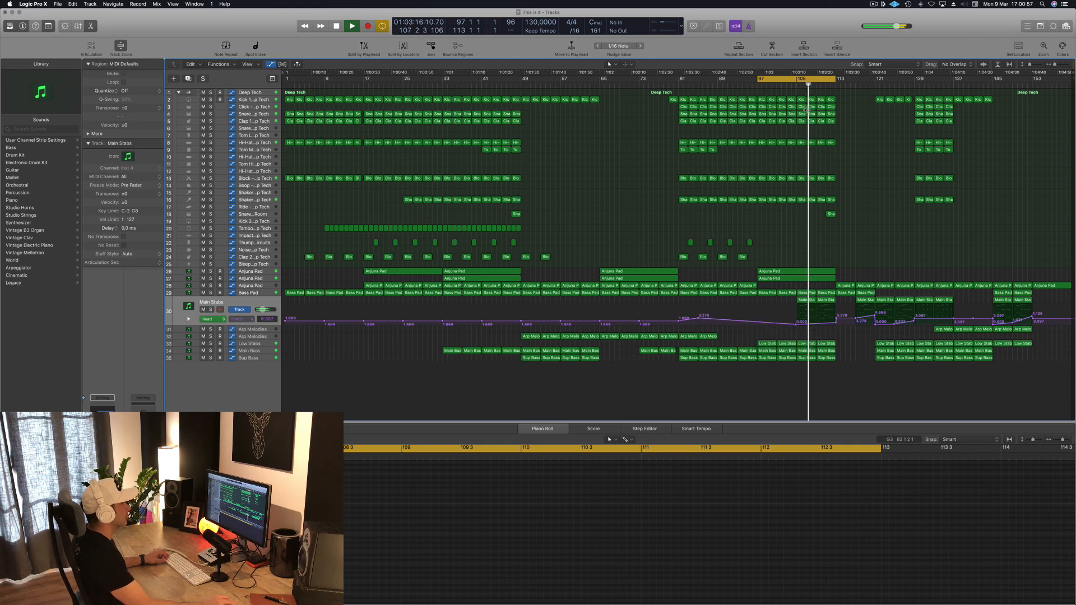
Raise the Main Stabs filter automation point at bar 113 while playing from bar 105, and save the project
click(793, 87)
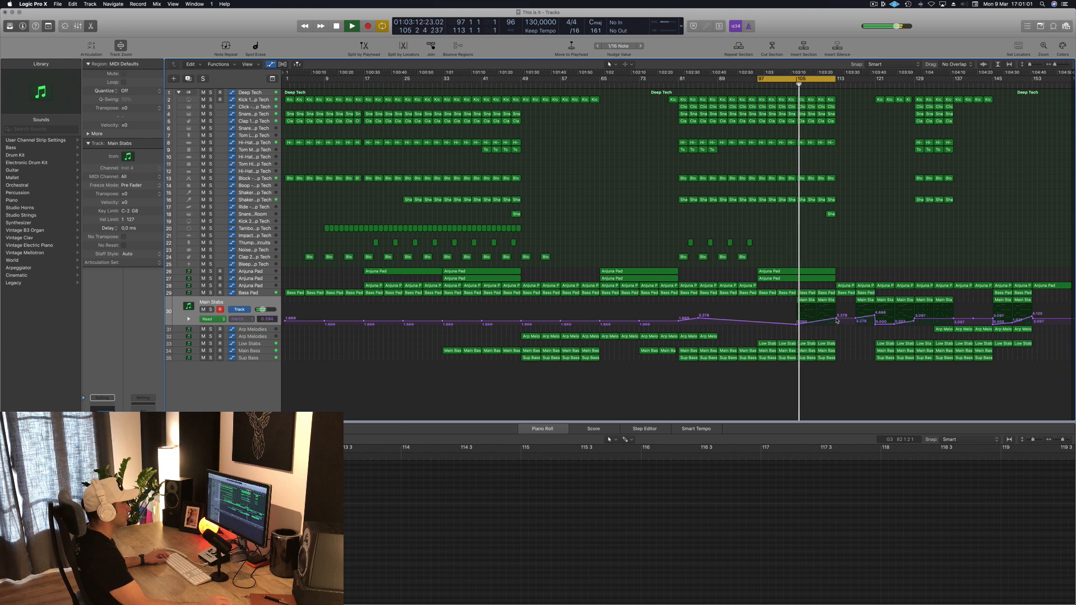
drag(836, 321, 837, 317)
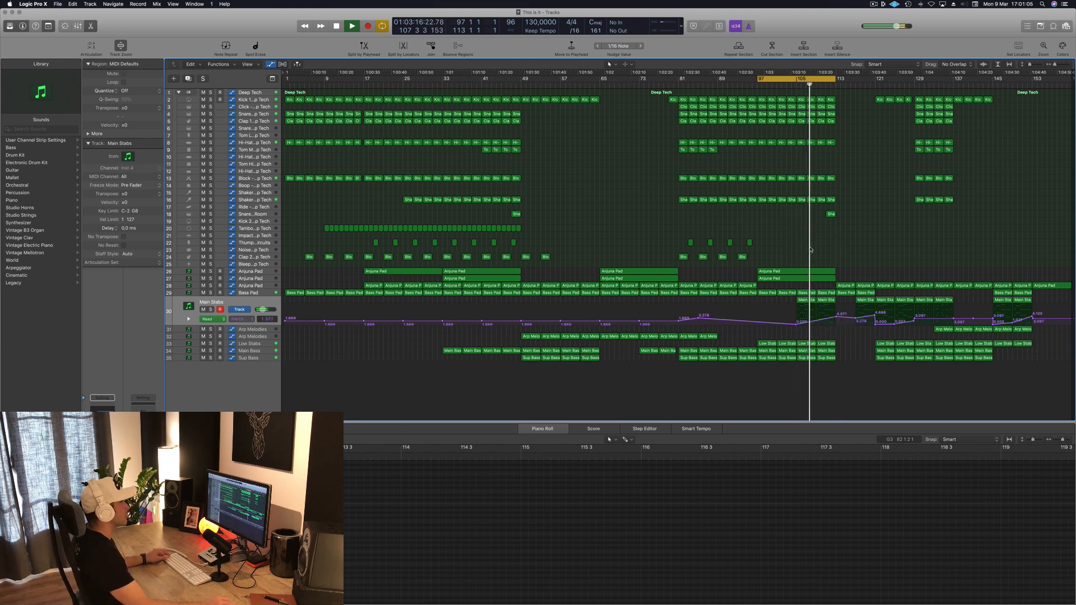
key(super+Right)
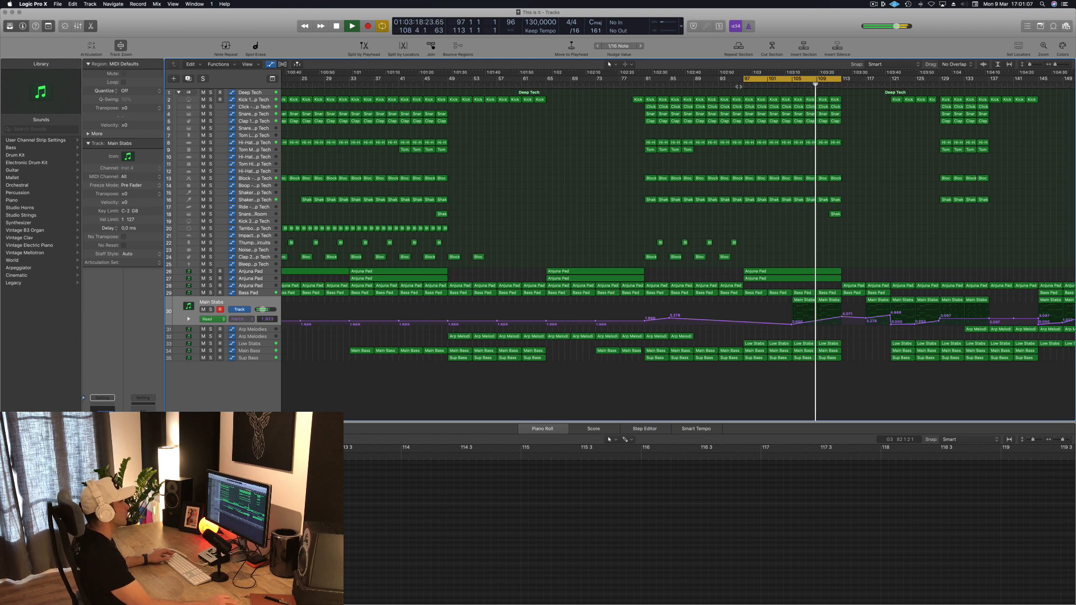
key(super+Left)
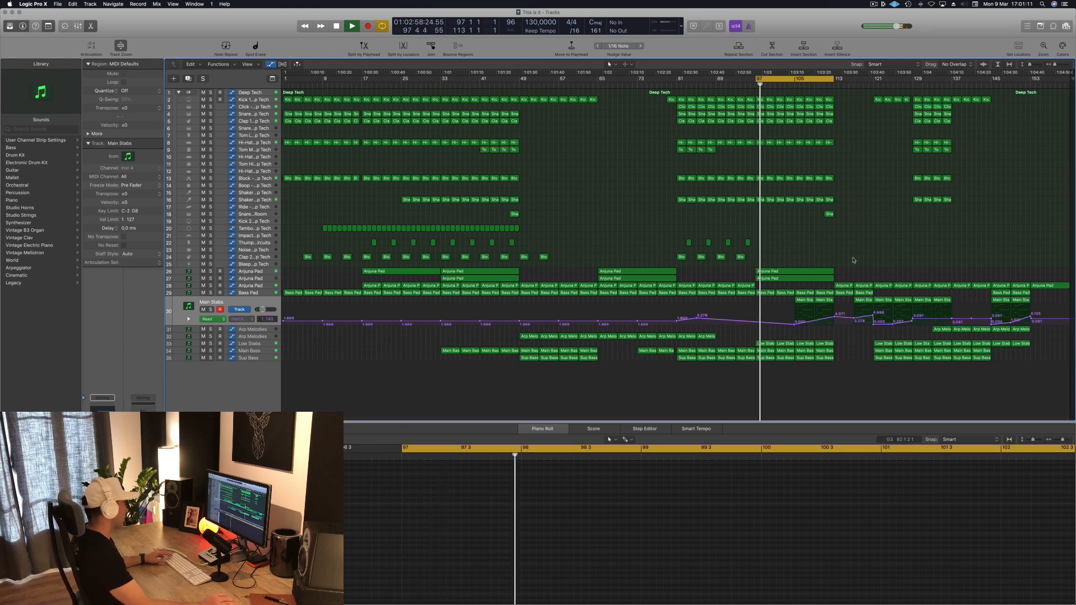
key(super+s)
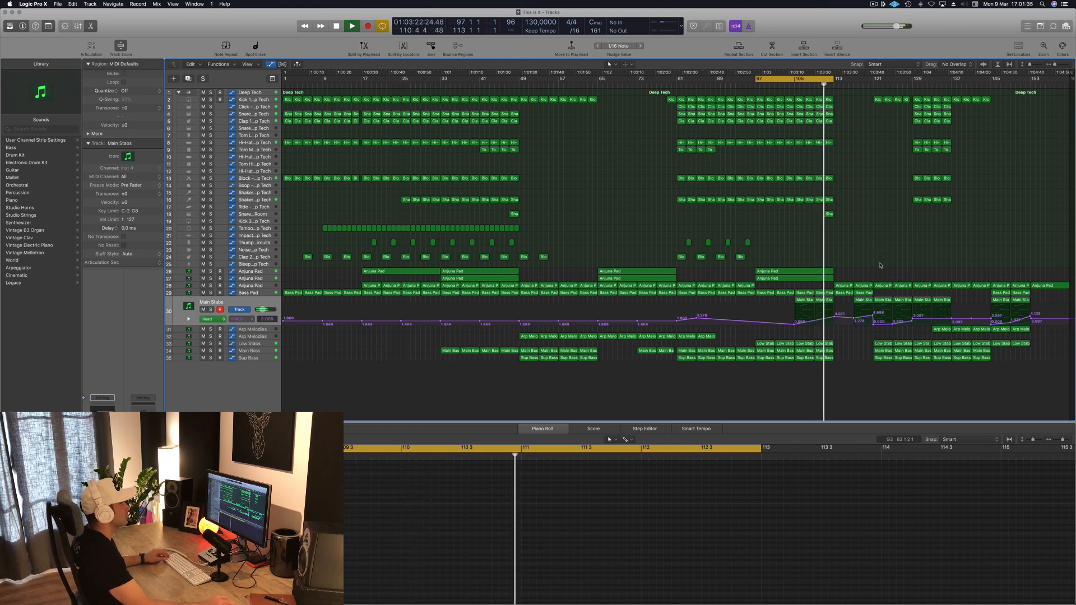
Extend the cycle range past bar 113 and copy the Shaker 2 fill region onto the Hi-Hat 2 track at bar 113
drag(834, 79, 857, 82)
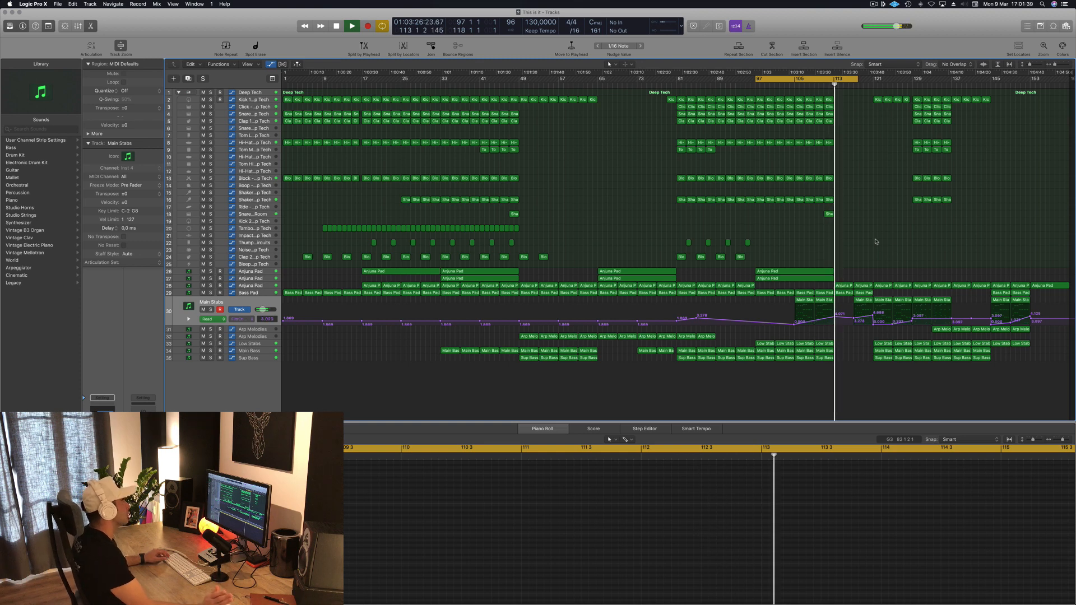
key(space)
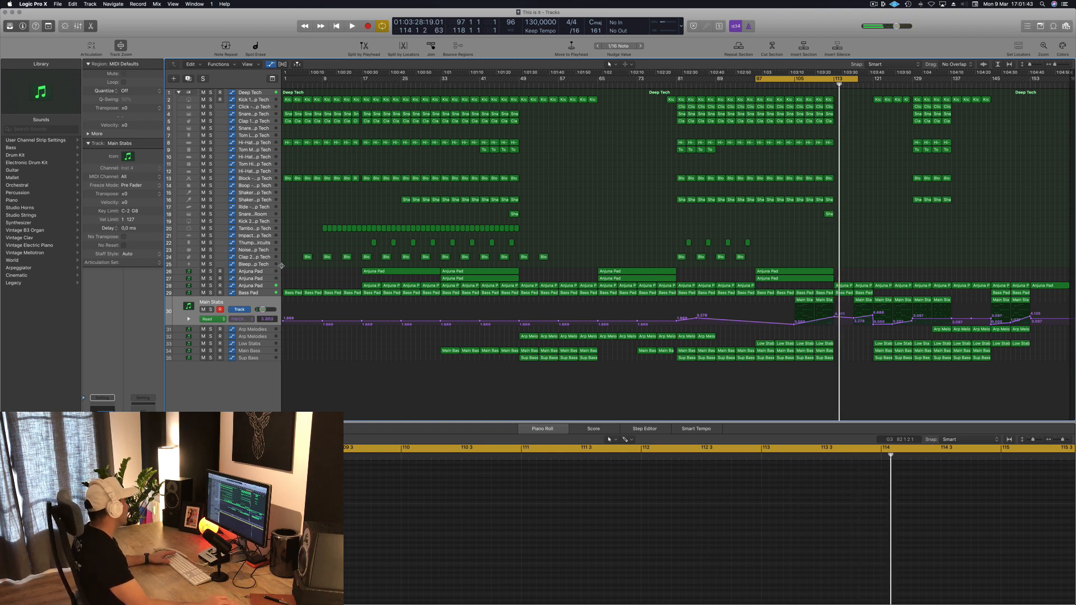
click(265, 200)
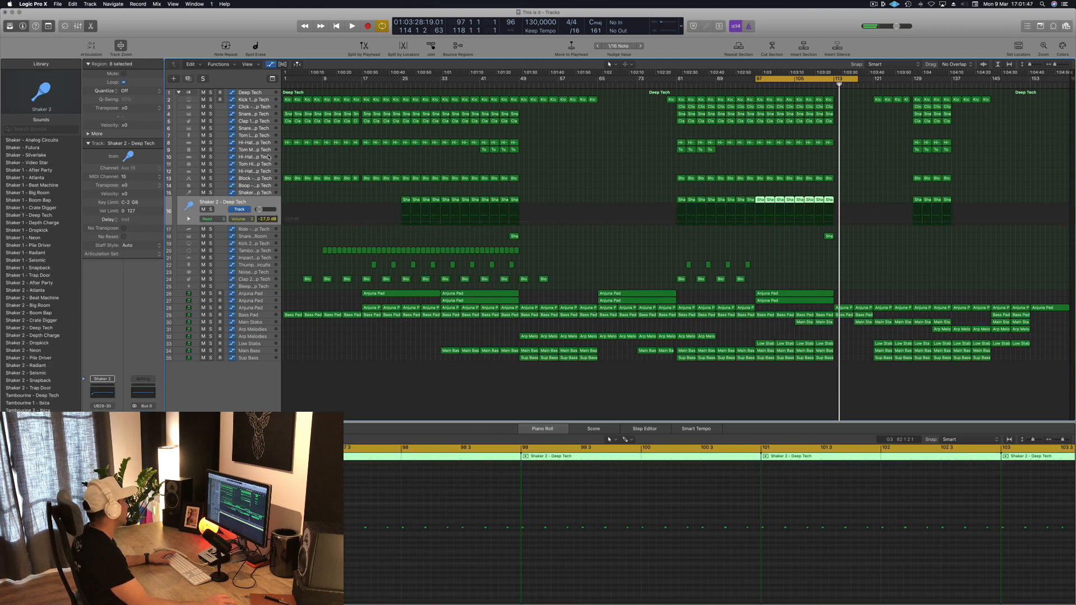
click(264, 158)
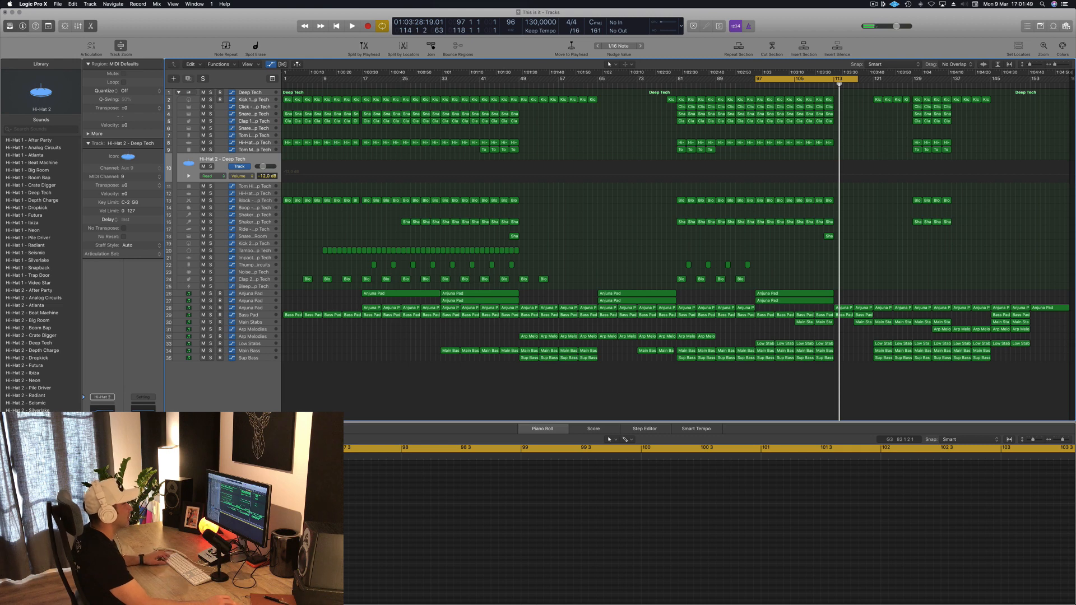
click(829, 236)
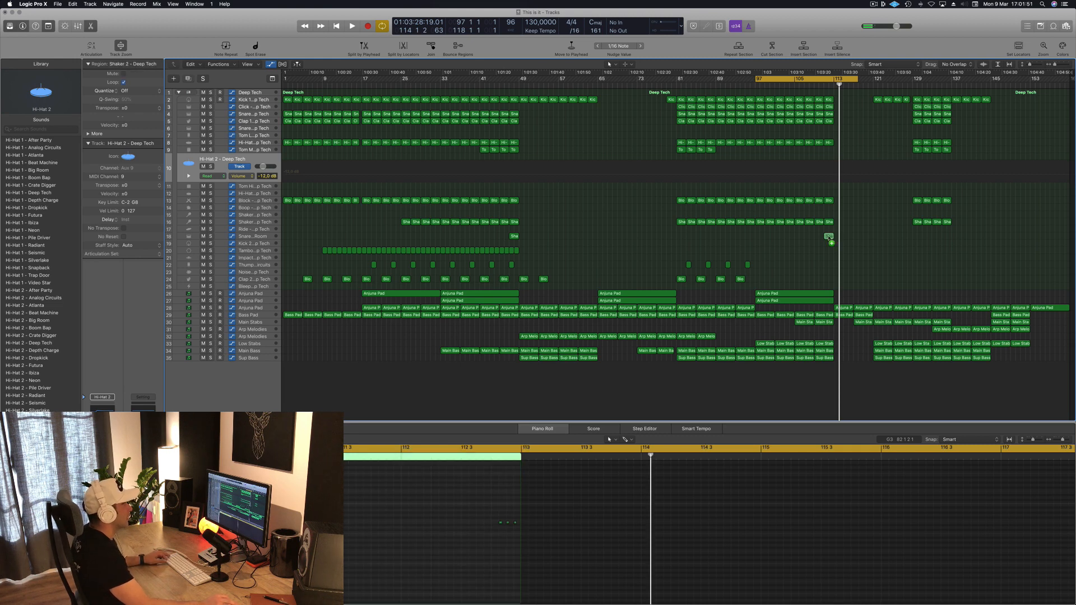
drag(829, 236, 840, 167)
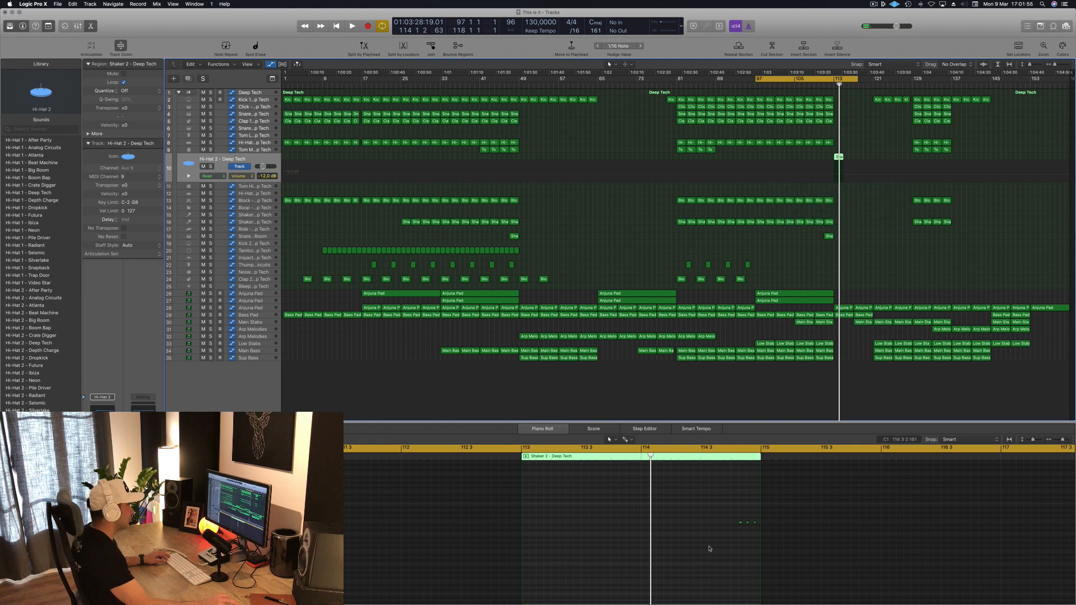
Move the copied region's three notes to its start at bar 113 and delete all but the first
drag(709, 547, 791, 541)
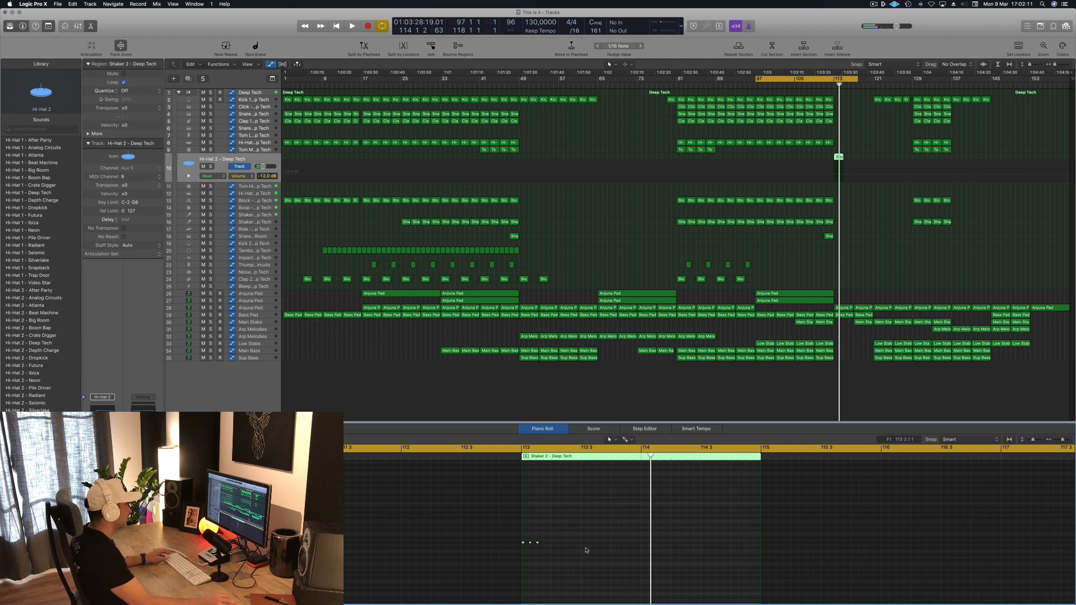
drag(527, 554, 527, 554)
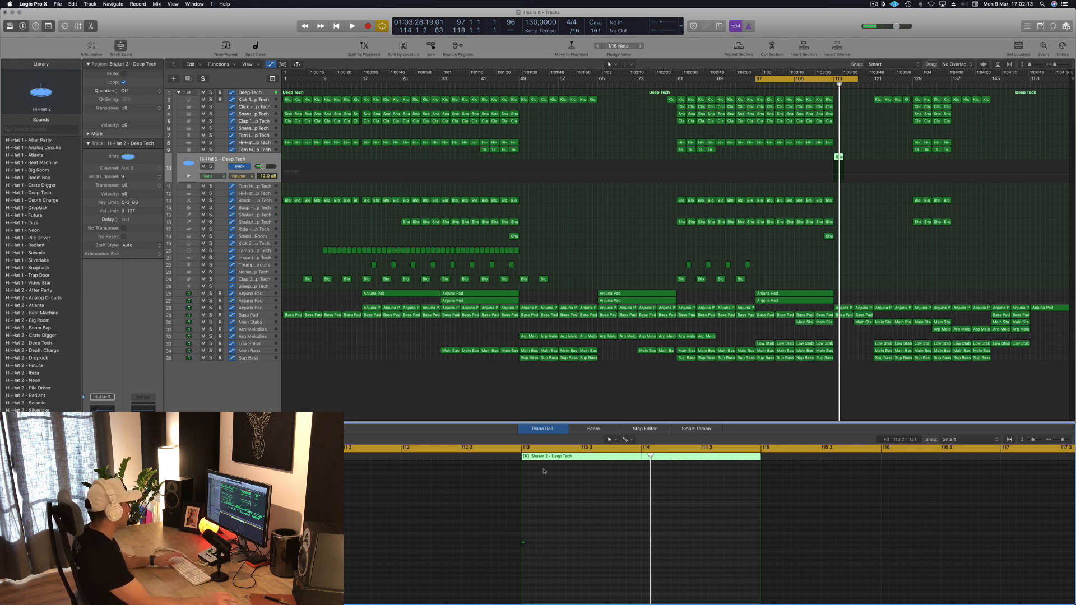
Move the cycle range to start at bar 113 and play the new hit on the Hi-Hat 2 track
key(space)
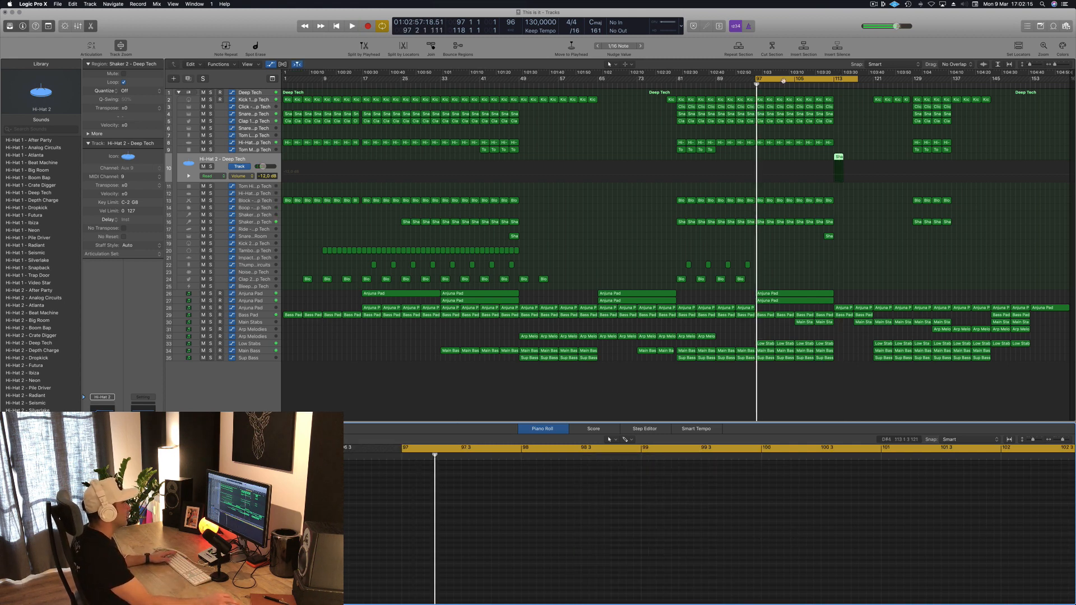
drag(783, 81, 861, 85)
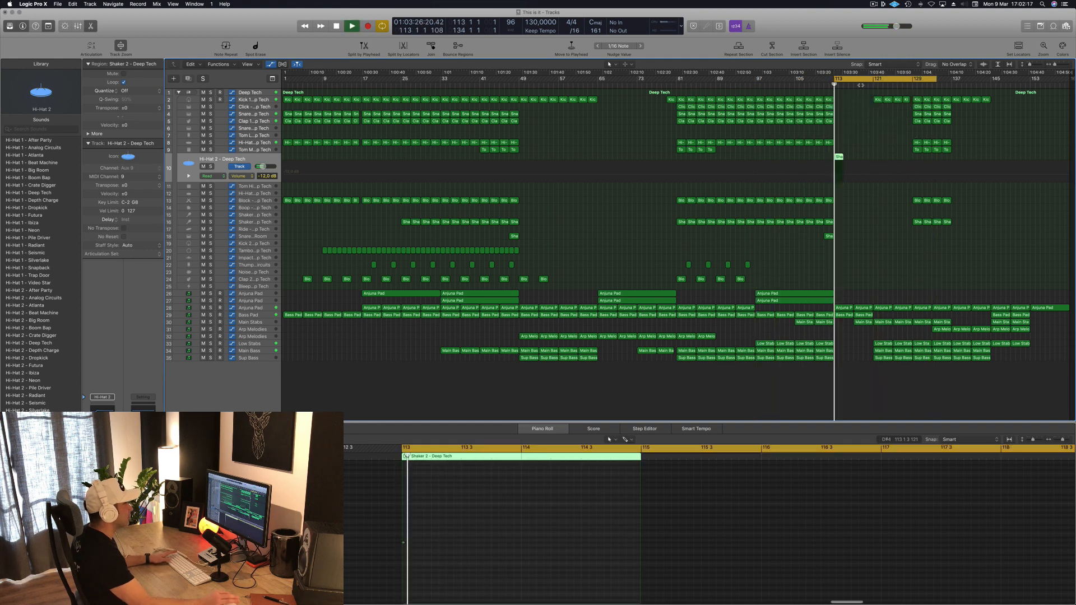
key(space)
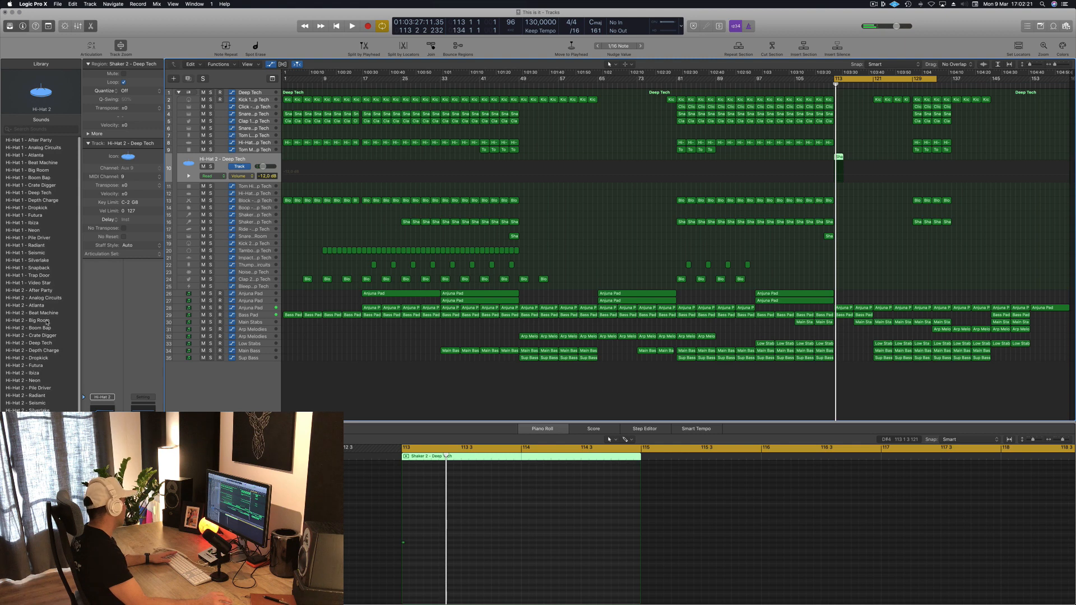
Replace the Hi-Hat 2 sound with the Crash - Analog Circuits cymbal kit piece and audition it around bar 113
scroll(48, 322, down, 1)
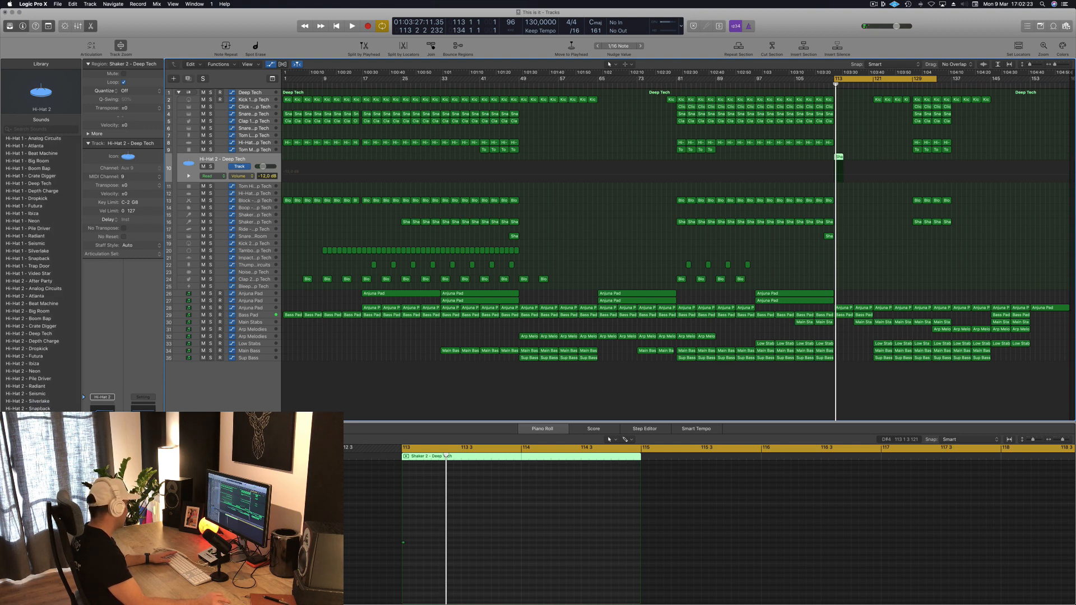
click(17, 589)
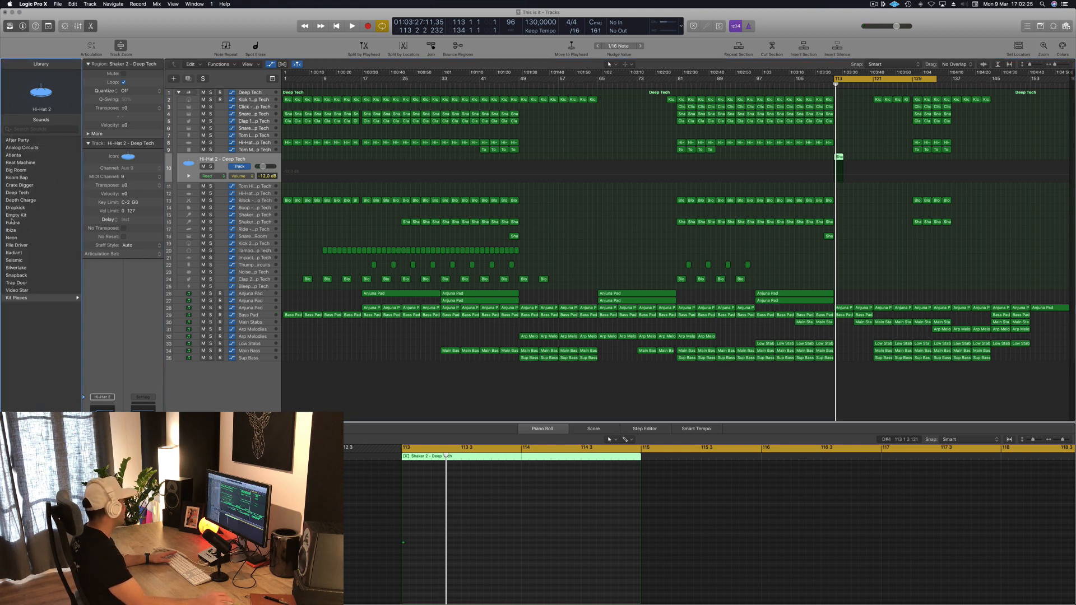
click(29, 299)
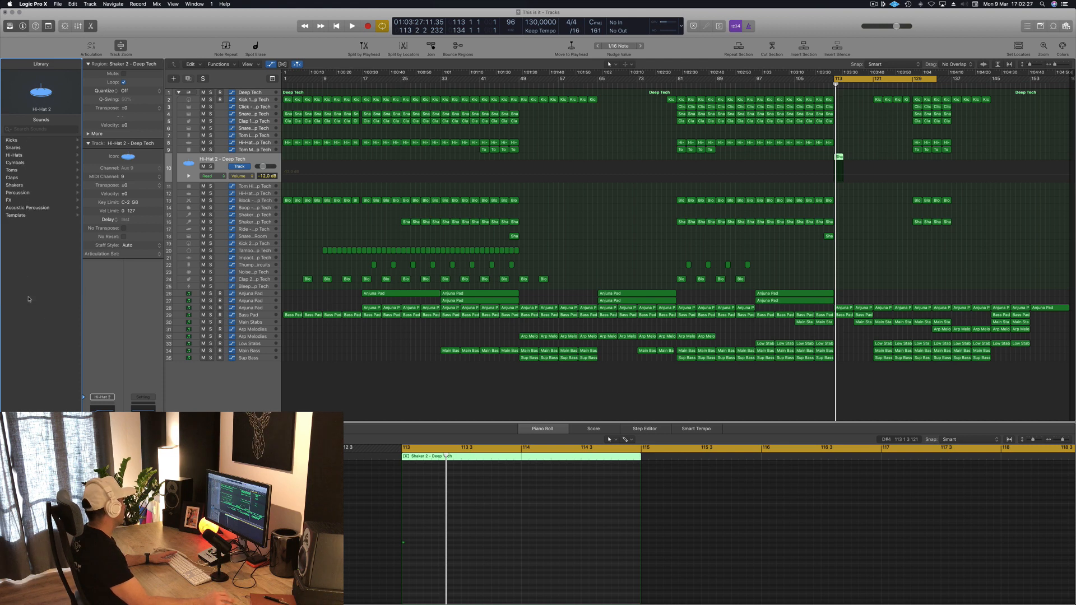
click(15, 163)
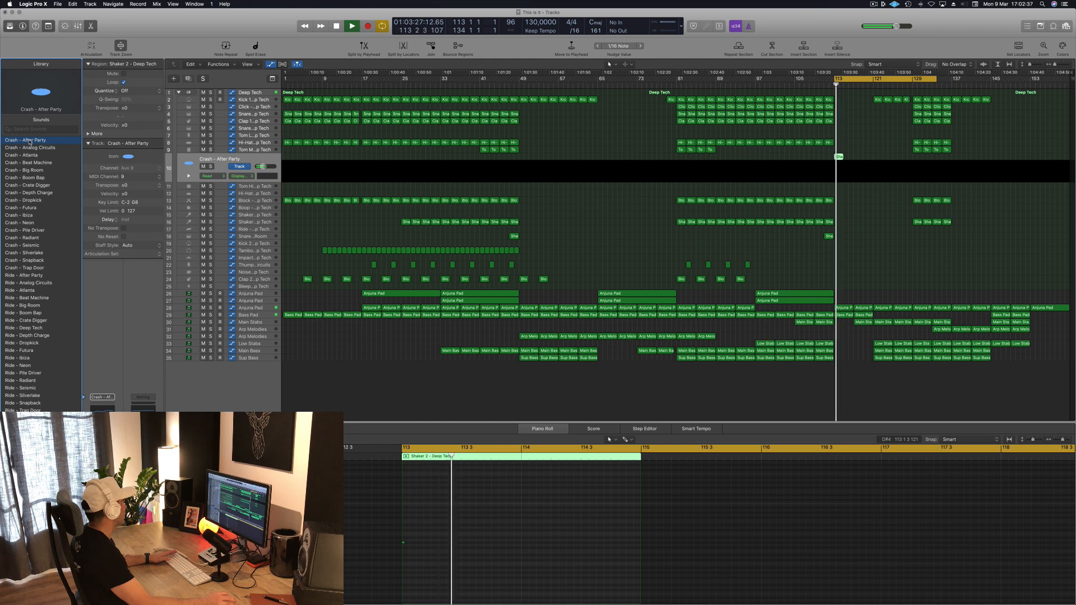
click(34, 148)
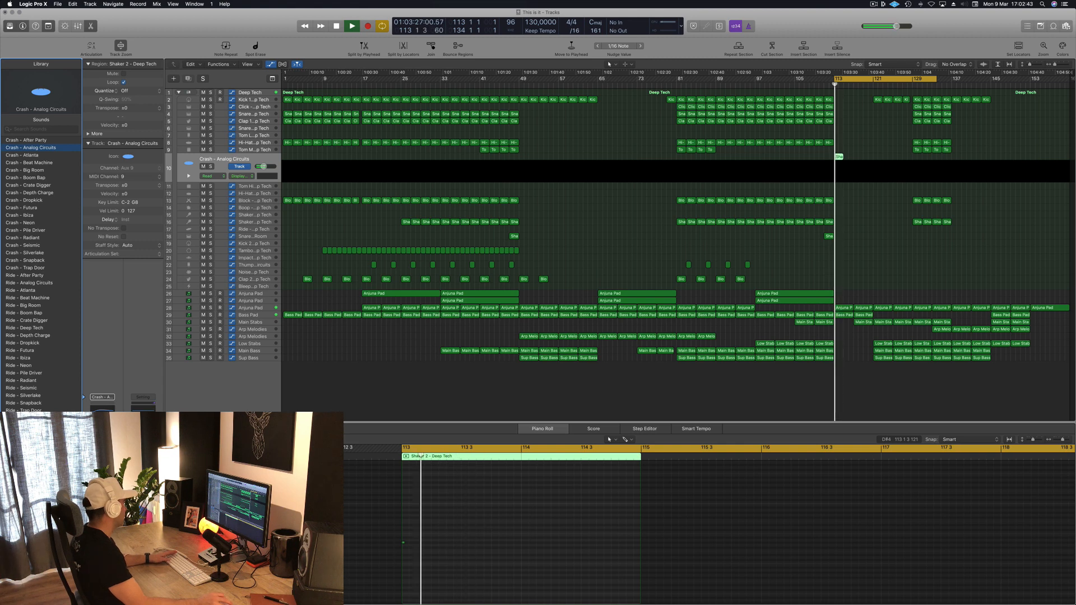
key(space)
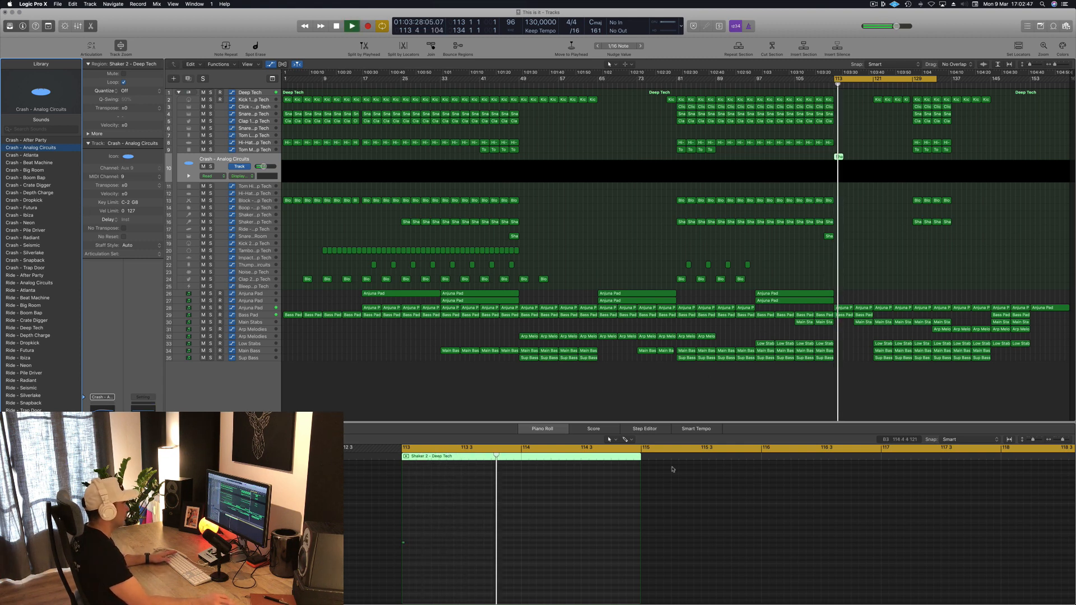
click(909, 253)
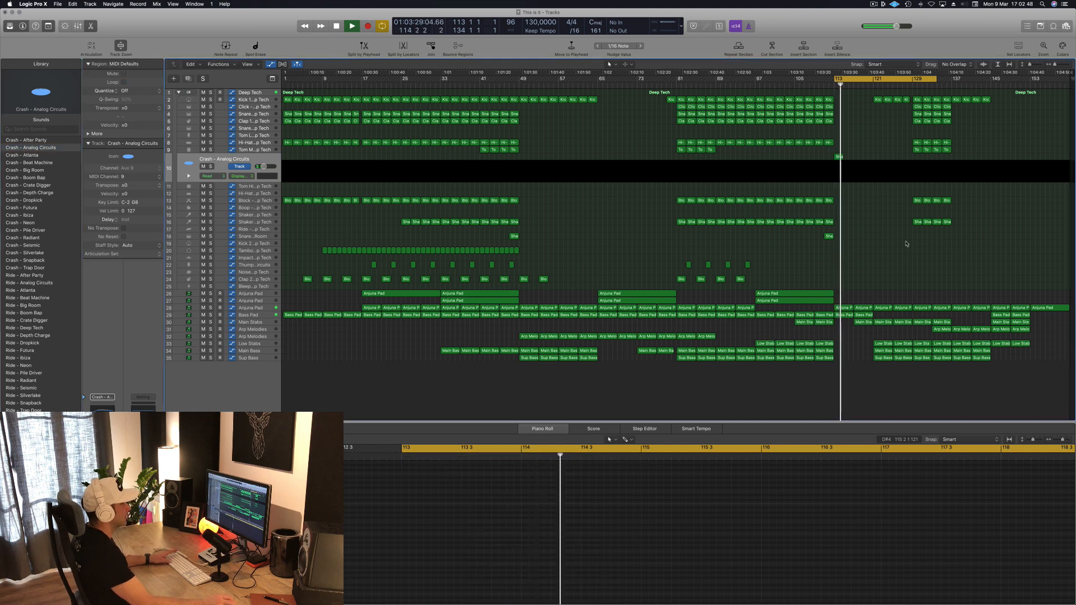
click(821, 87)
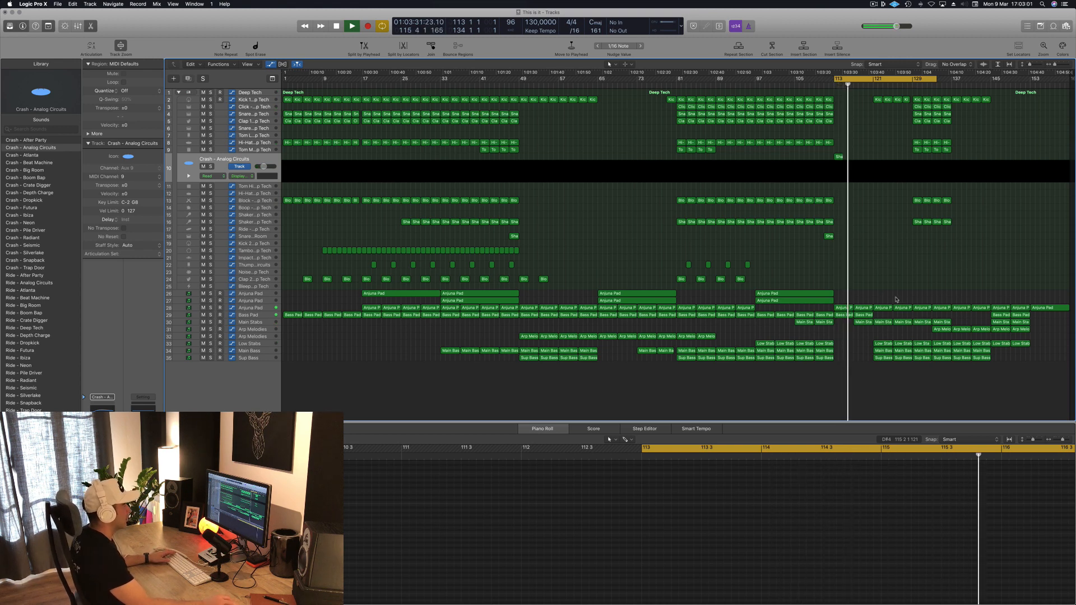
Copy the Main Stabs region from bar 105 to bar 113 on its track and play it back
click(261, 323)
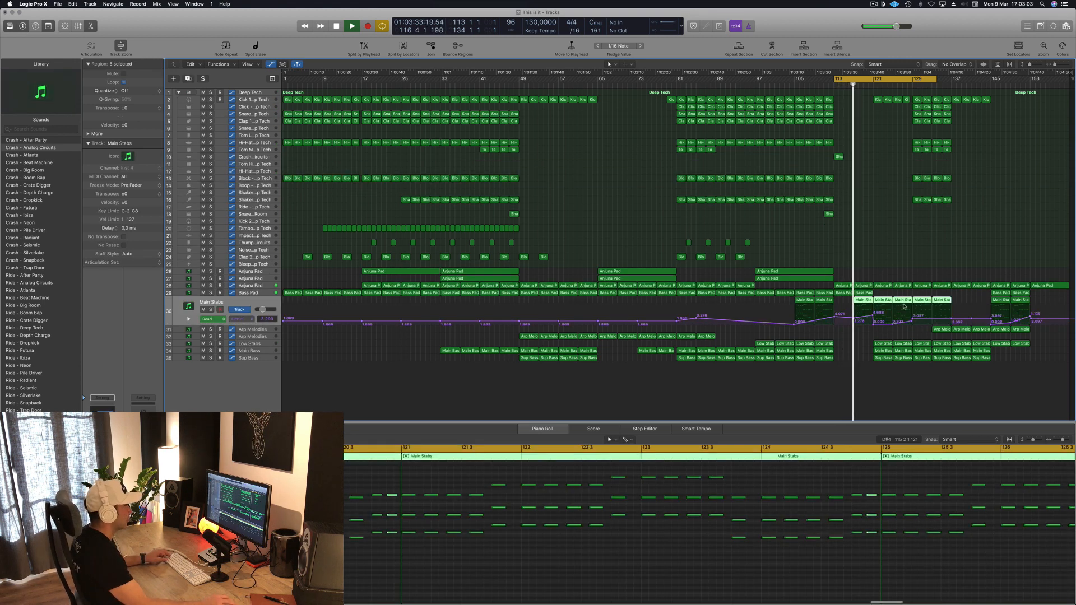
key(space)
click(803, 301)
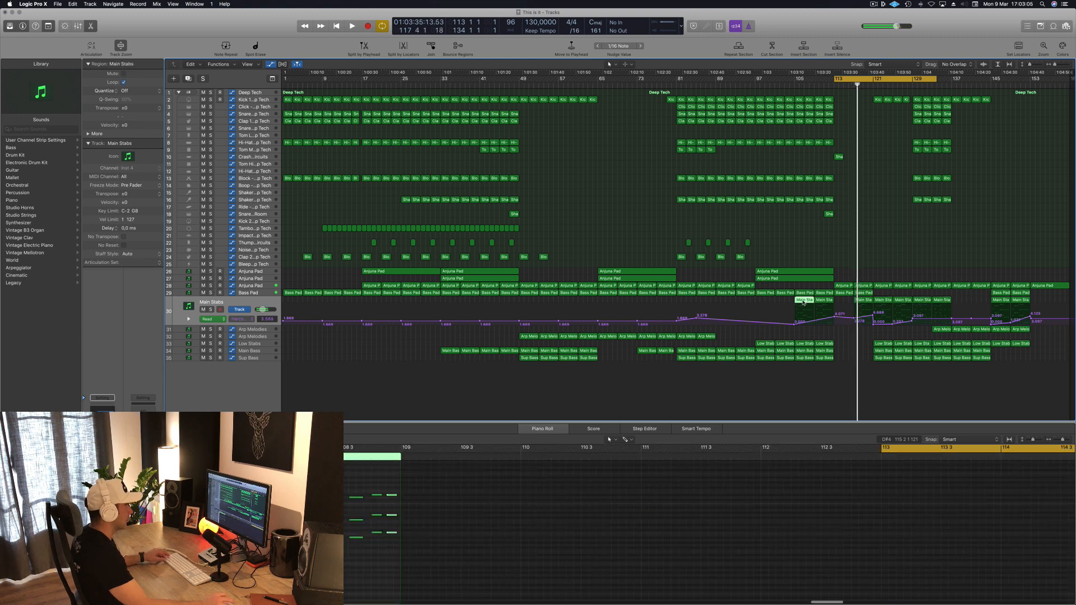
drag(803, 303, 843, 305)
key(space)
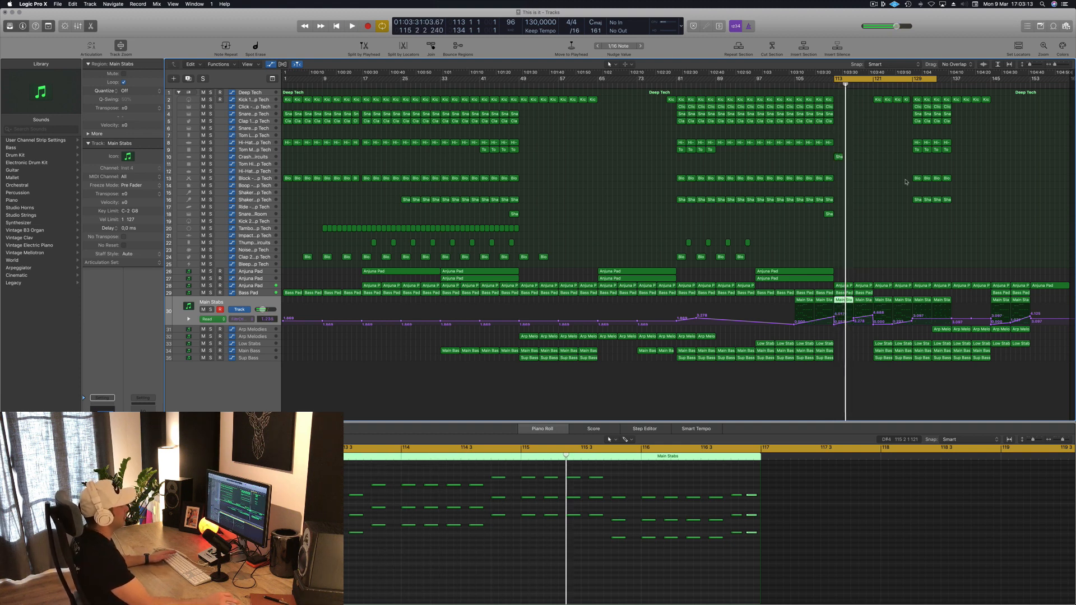
Play the arrangement from about bar 96 to hear the lead-in to bar 113
key(space)
click(750, 85)
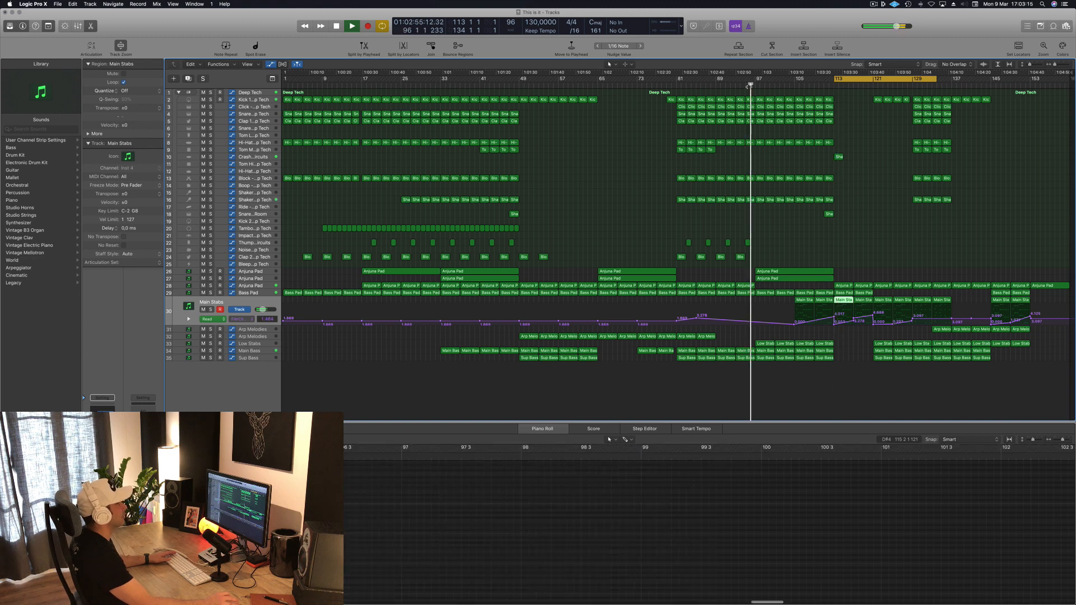
click(866, 224)
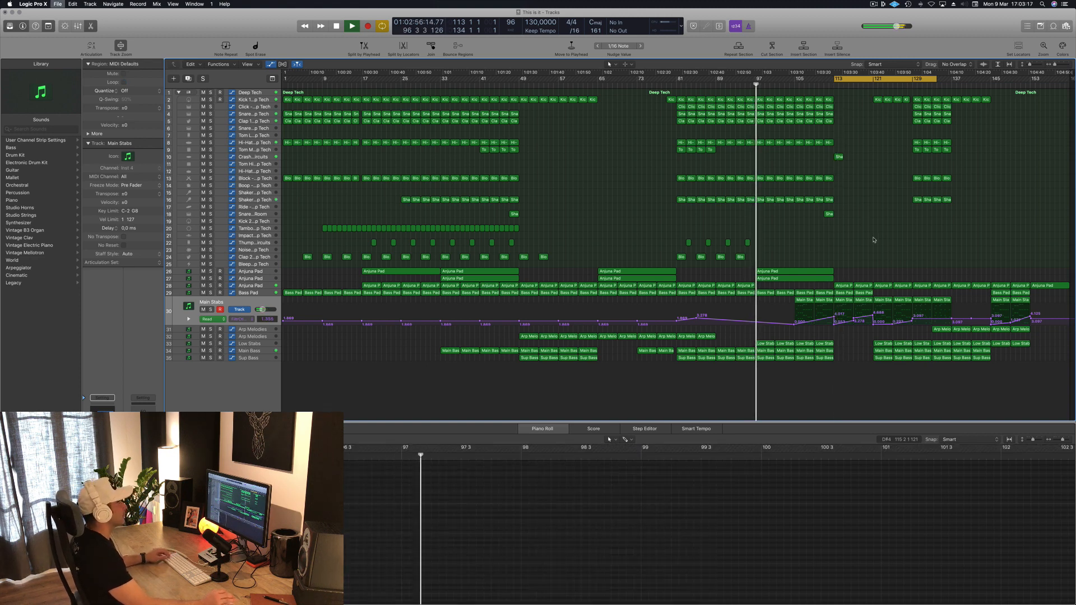
scroll(872, 239, down, 1)
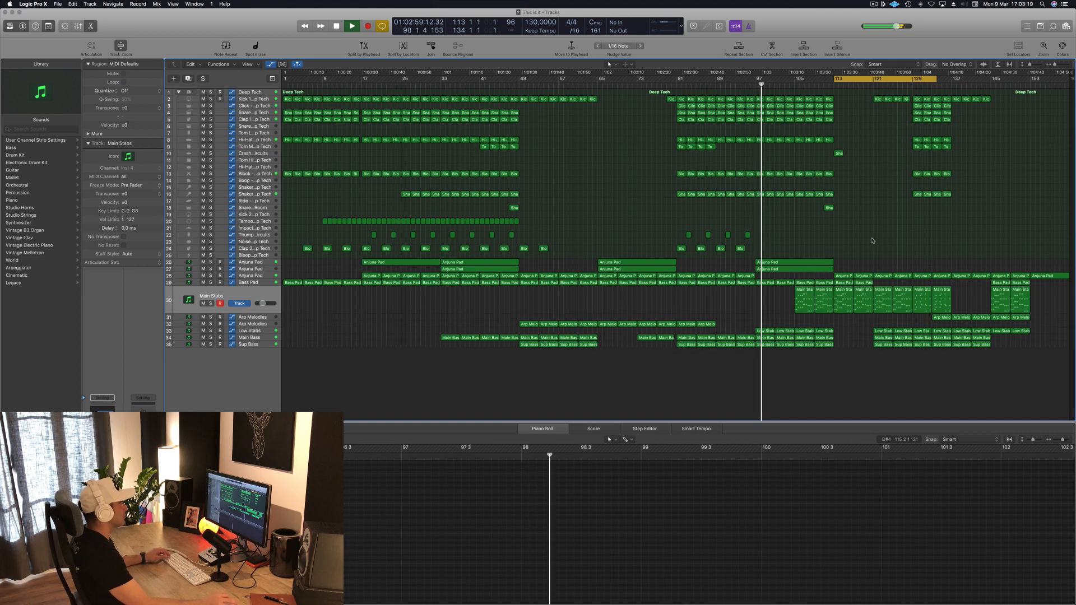
scroll(873, 231, up, 2)
Adjust the Main Stabs automation curve between bars 113 and 121
scroll(872, 231, up, 1)
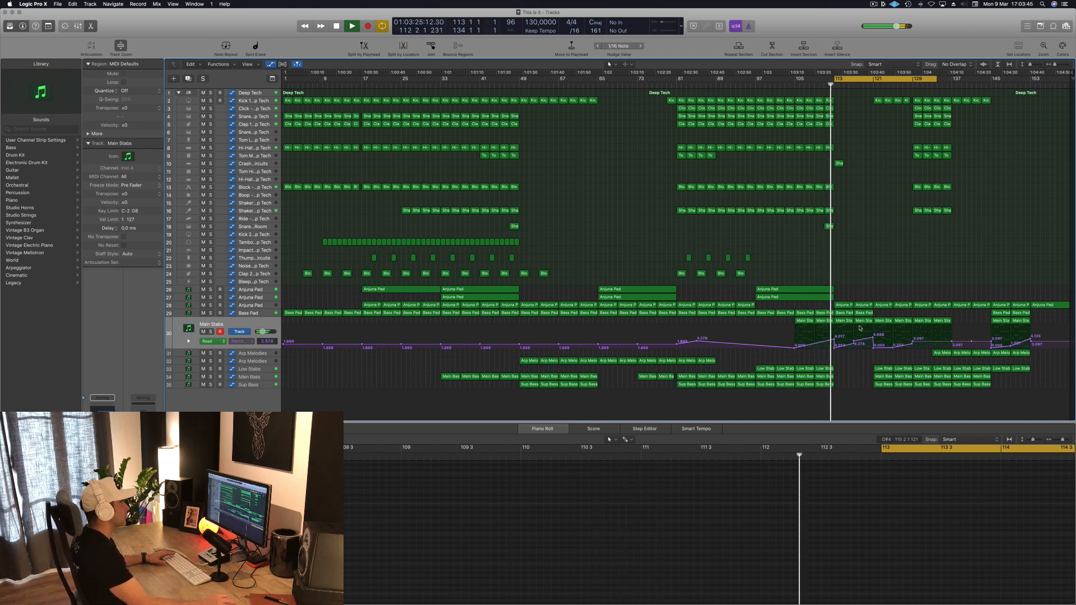
click(854, 343)
drag(854, 341, 854, 344)
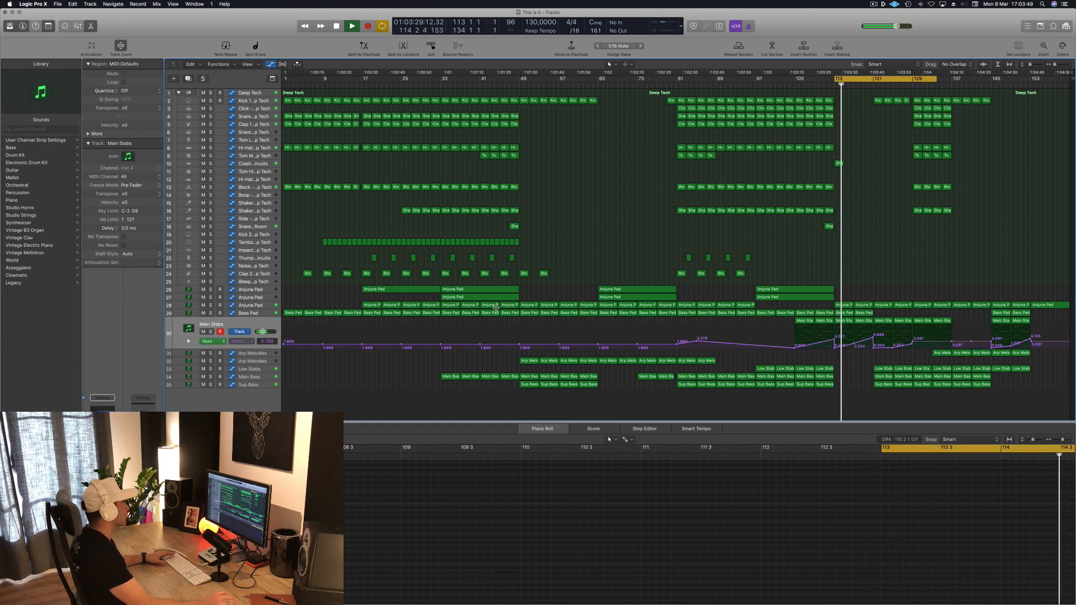
Reshape the Anjuna Pad filter cutoff automation to rise from bar 113 to 10.000 and drop to 0.000 by bar 121, replaying the section
click(267, 306)
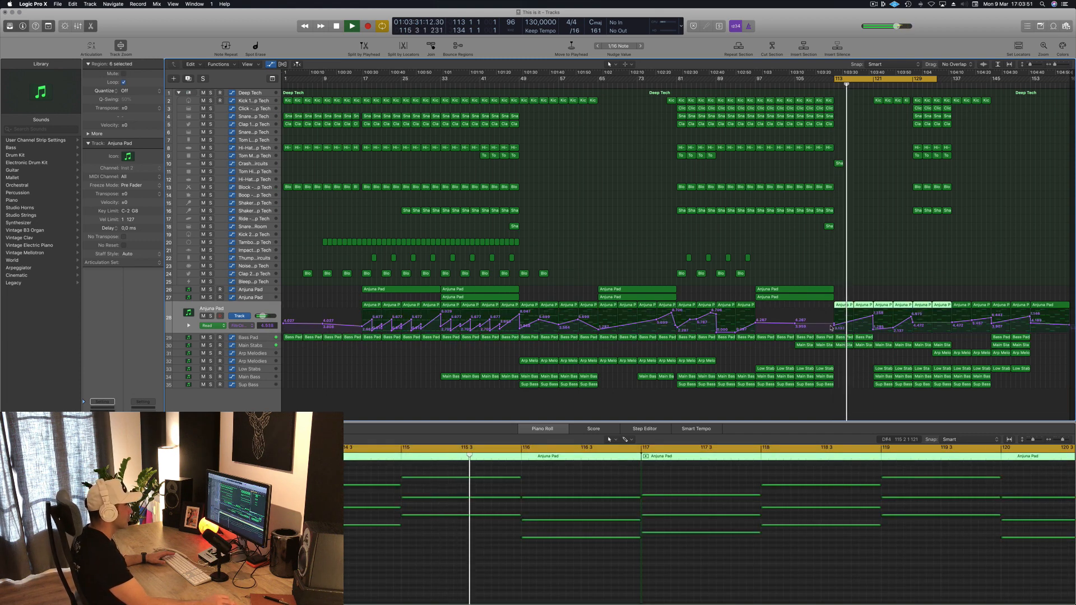
click(835, 327)
drag(835, 327, 873, 333)
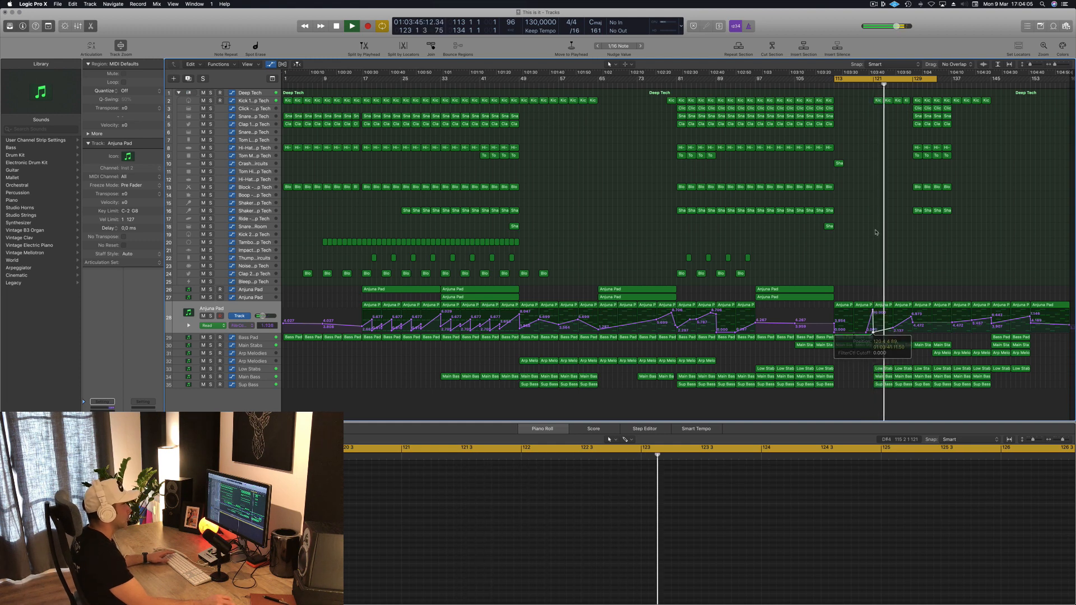
key(space)
key(space)
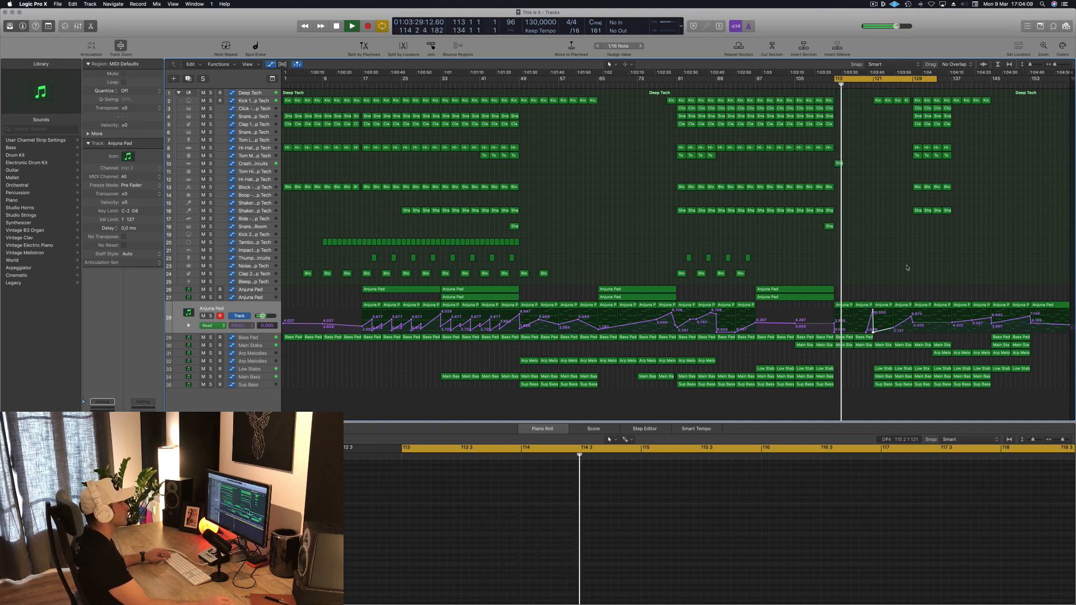
Extend the project end to bar 244
scroll(892, 268, up, 4)
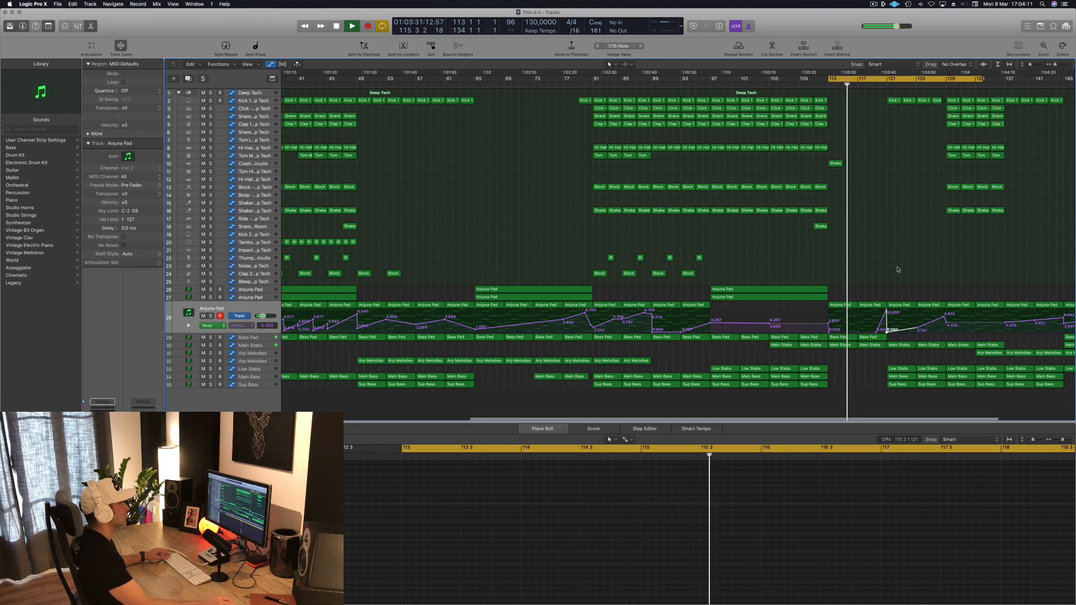
scroll(892, 268, left, 5)
scroll(1021, 267, right, 5)
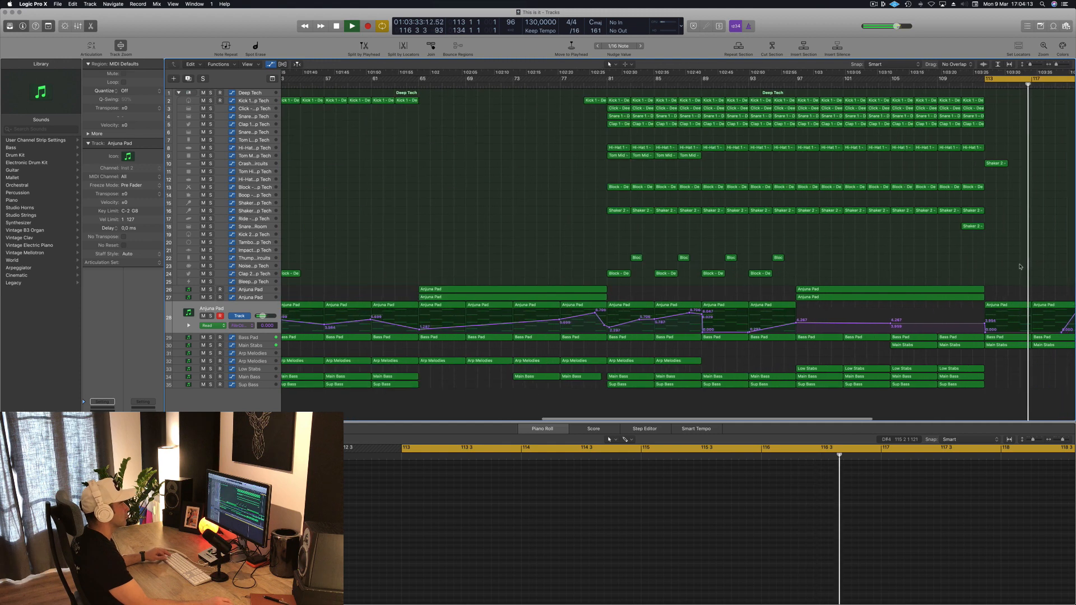
scroll(998, 270, down, 4)
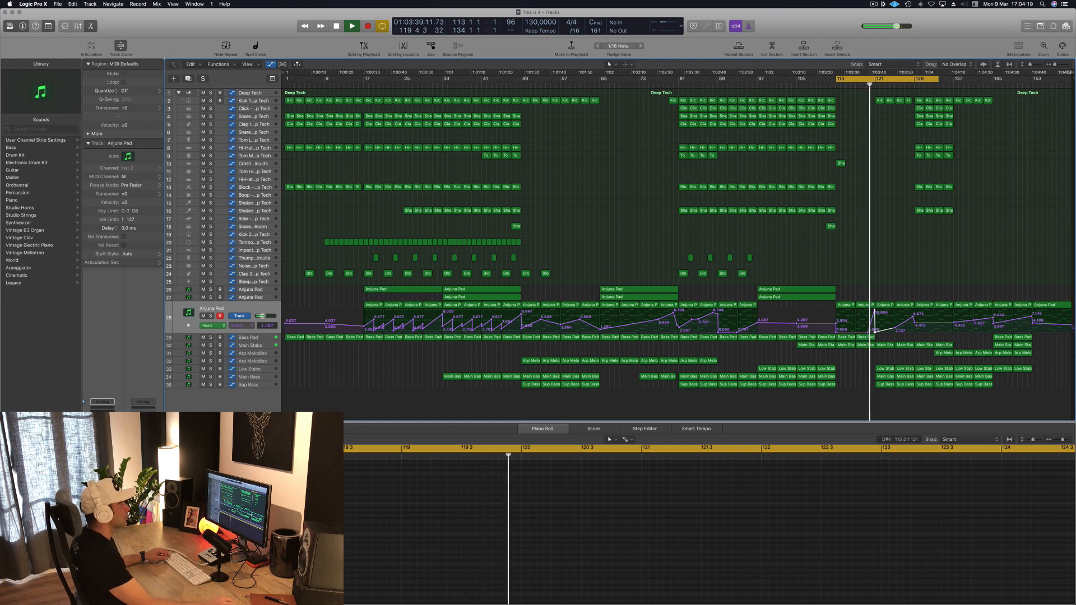
mouse_move(1074, 75)
mouse_down()
mouse_move(941, 93)
mouse_move(1072, 88)
mouse_up()
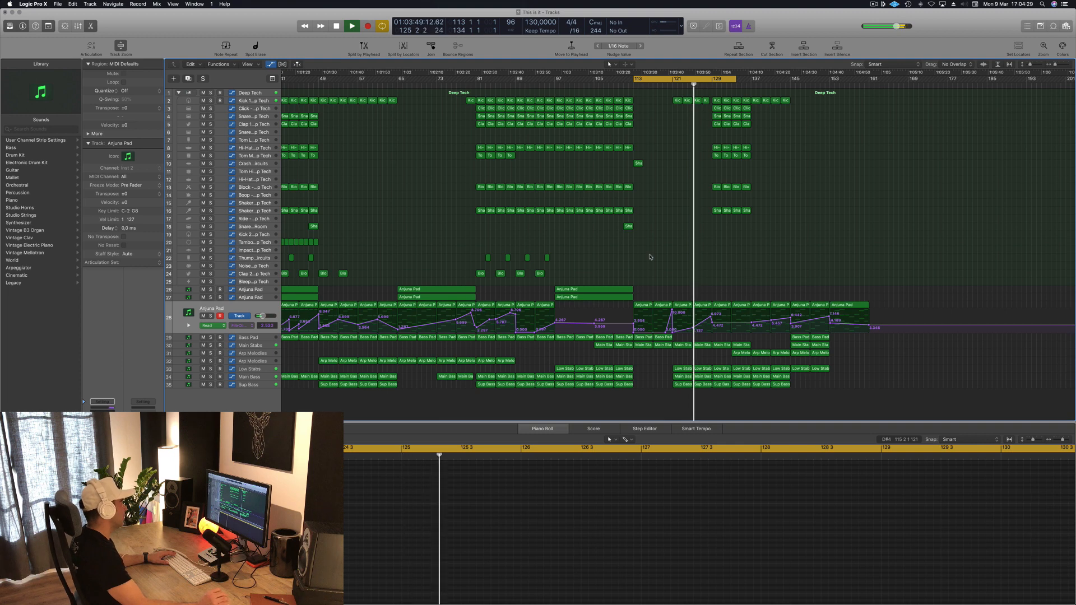
Restart playback from bar 113 and shorten the cycle range to end at bar 129
scroll(662, 265, down, 3)
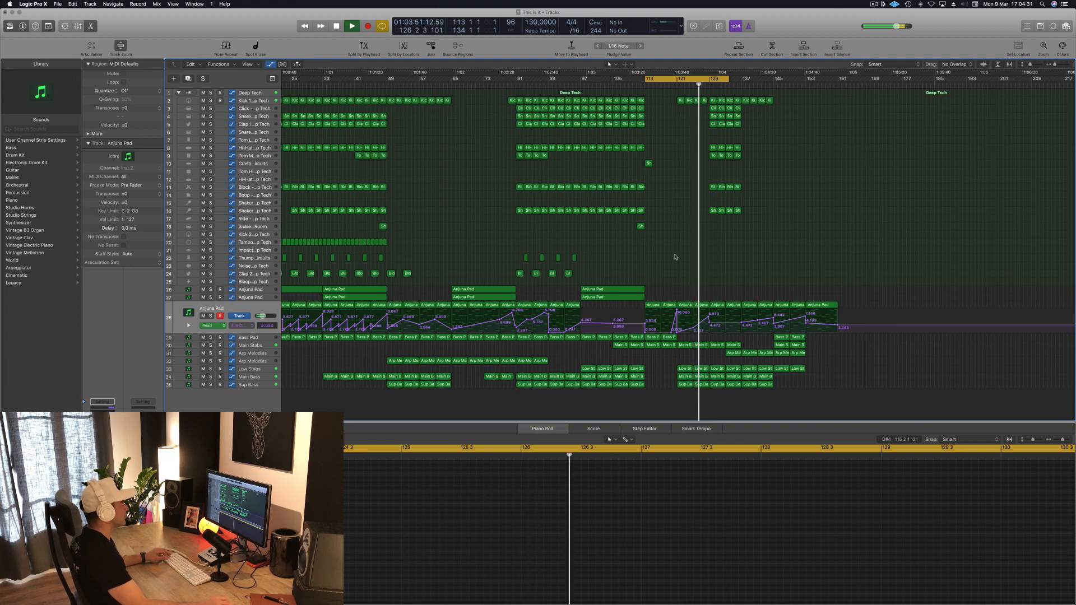
scroll(675, 255, down, 3)
scroll(691, 256, up, 5)
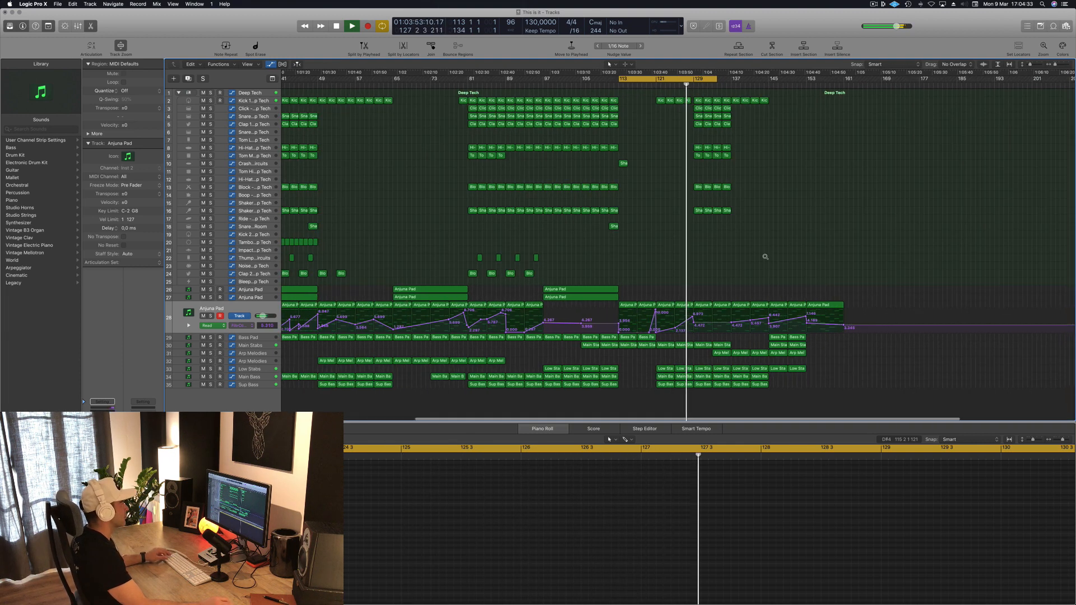
scroll(762, 256, down, 4)
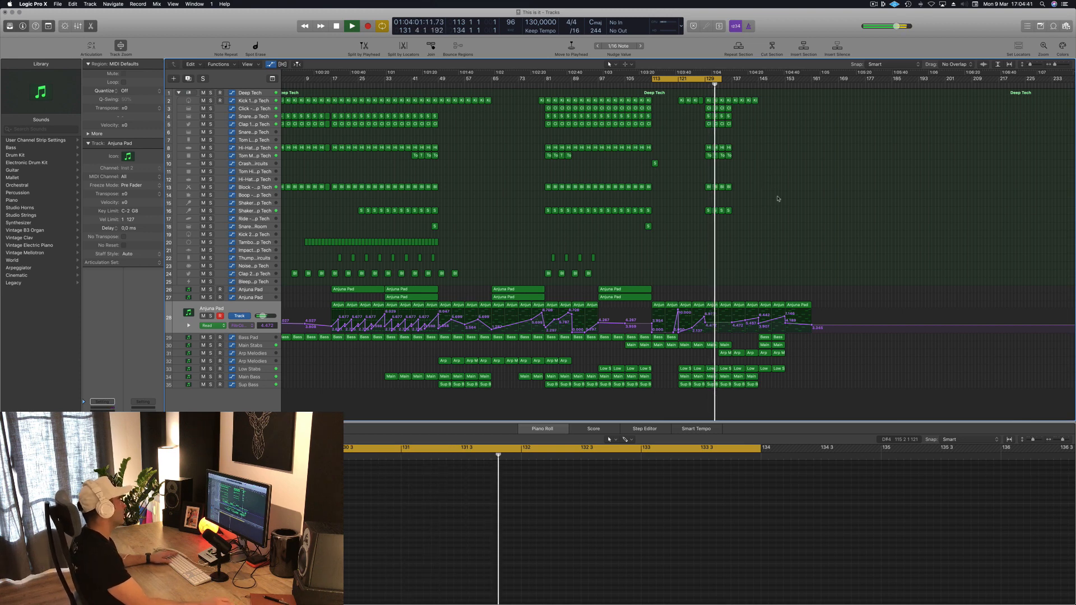
key(space)
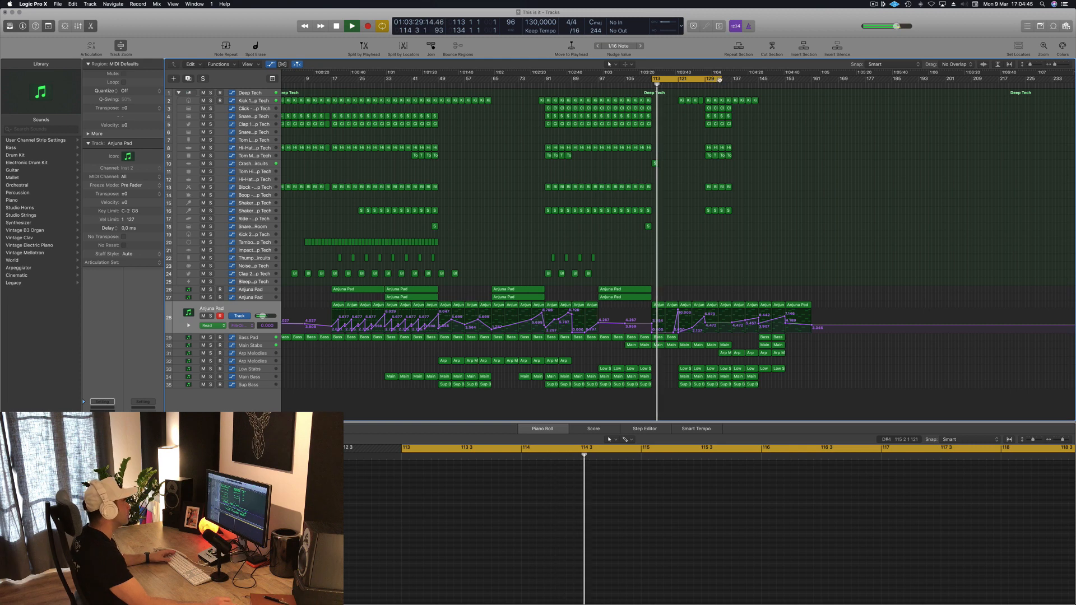
drag(720, 79, 705, 80)
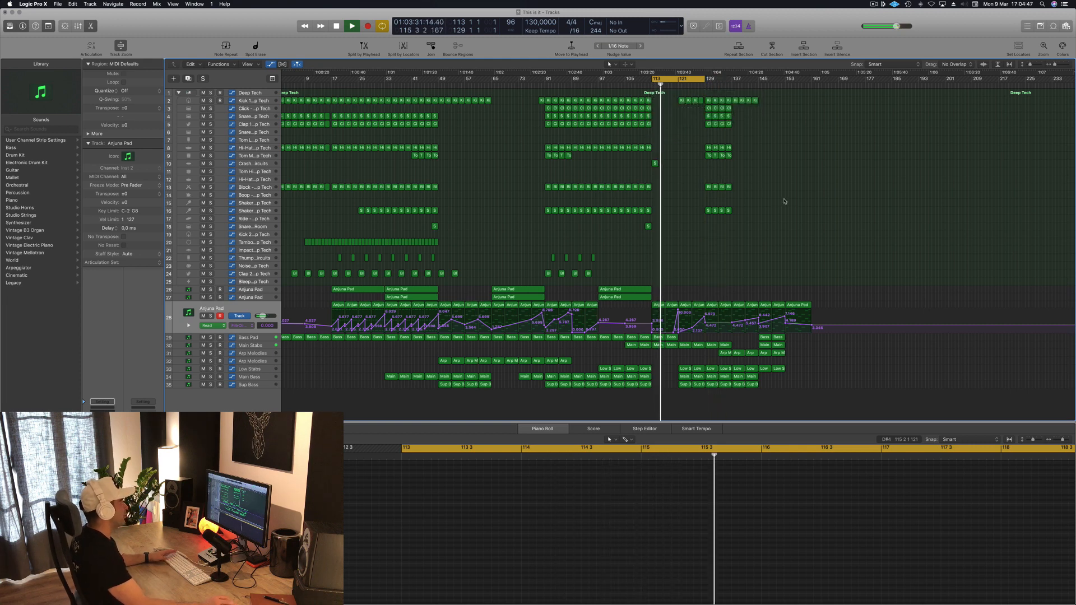
Copy the two long Anjuna Pad regions at bar 97 to bar 121 on the same two tracks
key(super+Right)
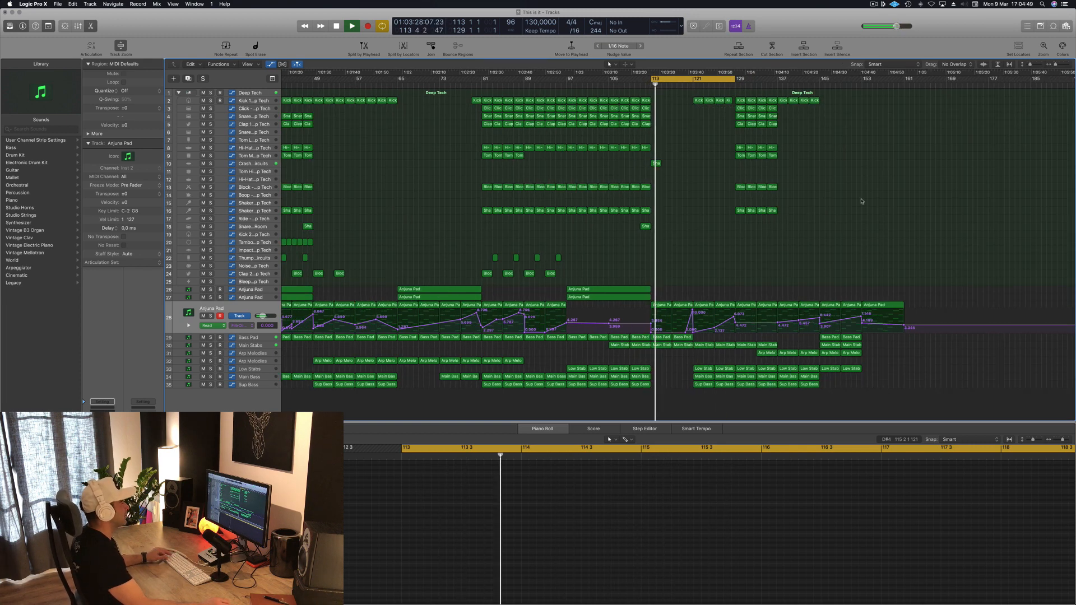
key(super+Right)
key(super+Right)
key(super+Right)
key(super+Right)
key(super+Left)
key(super+Left)
key(super+Left)
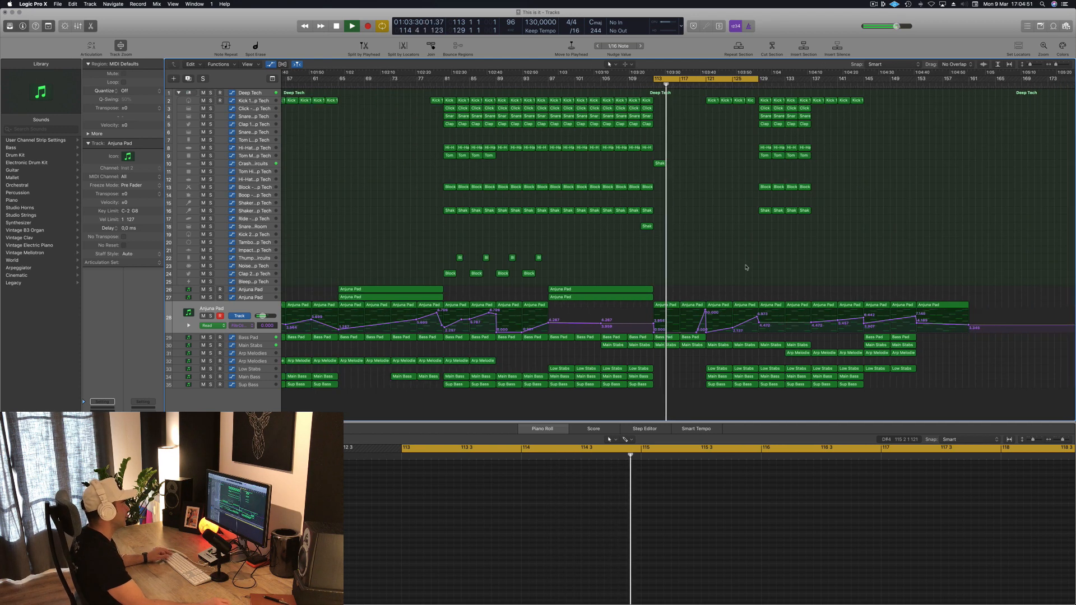
key(super+Left)
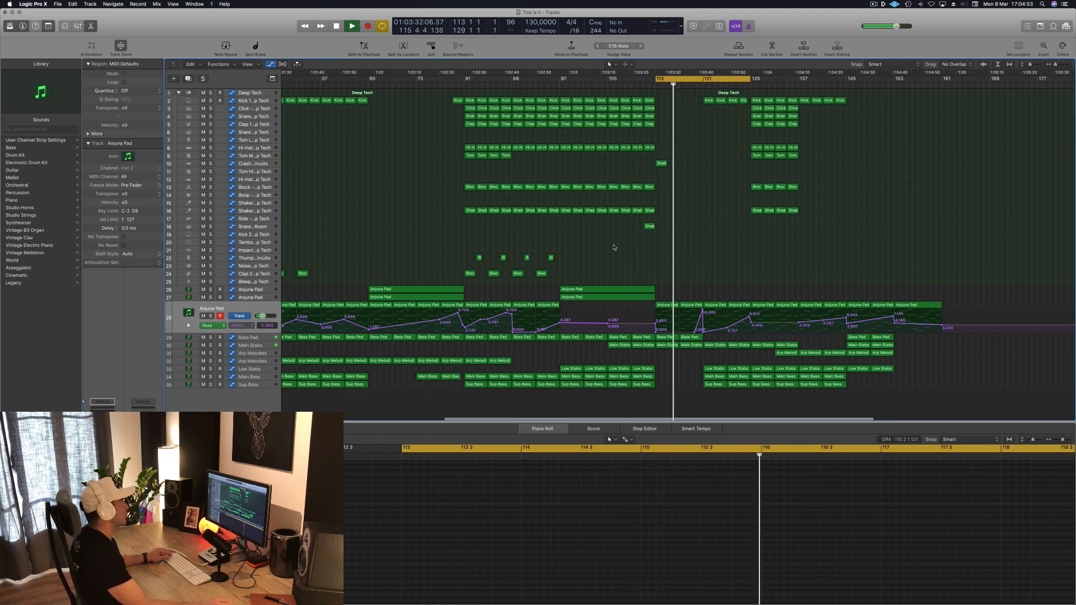
drag(621, 311, 754, 290)
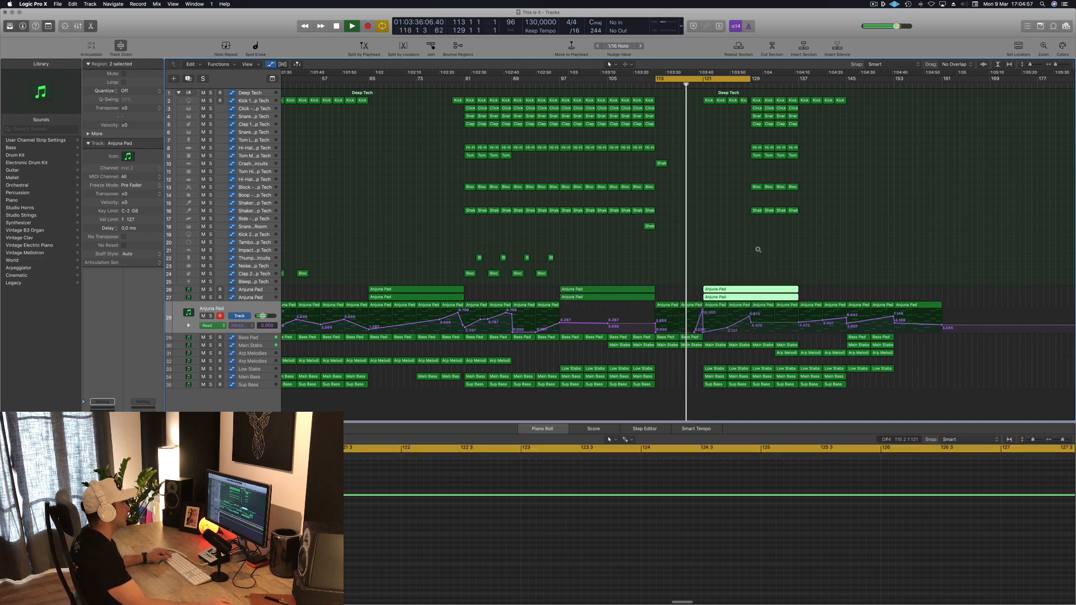
key(super+Right)
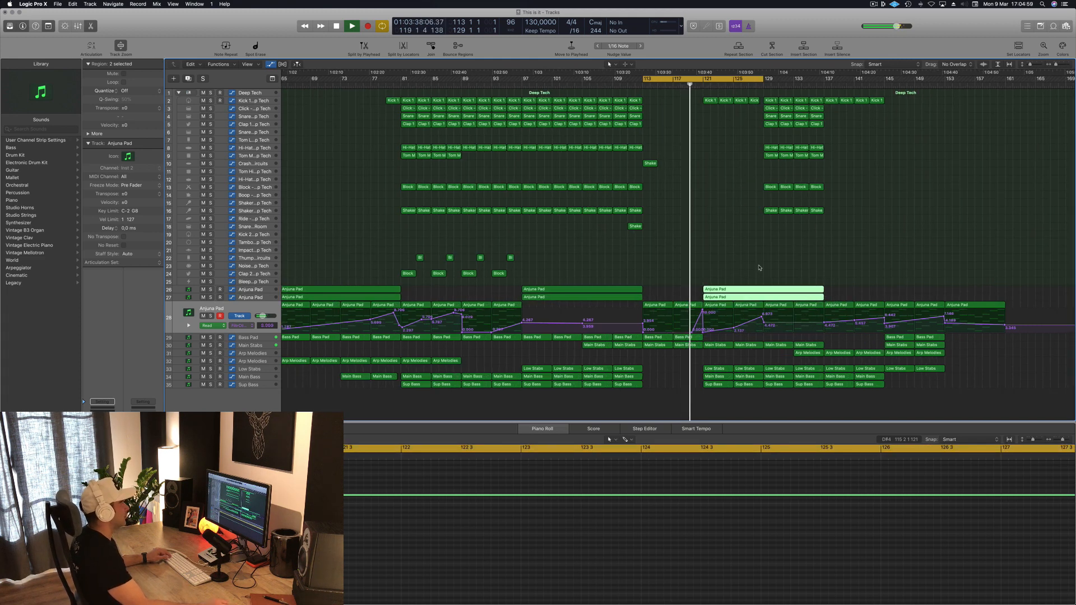
key(super+Left)
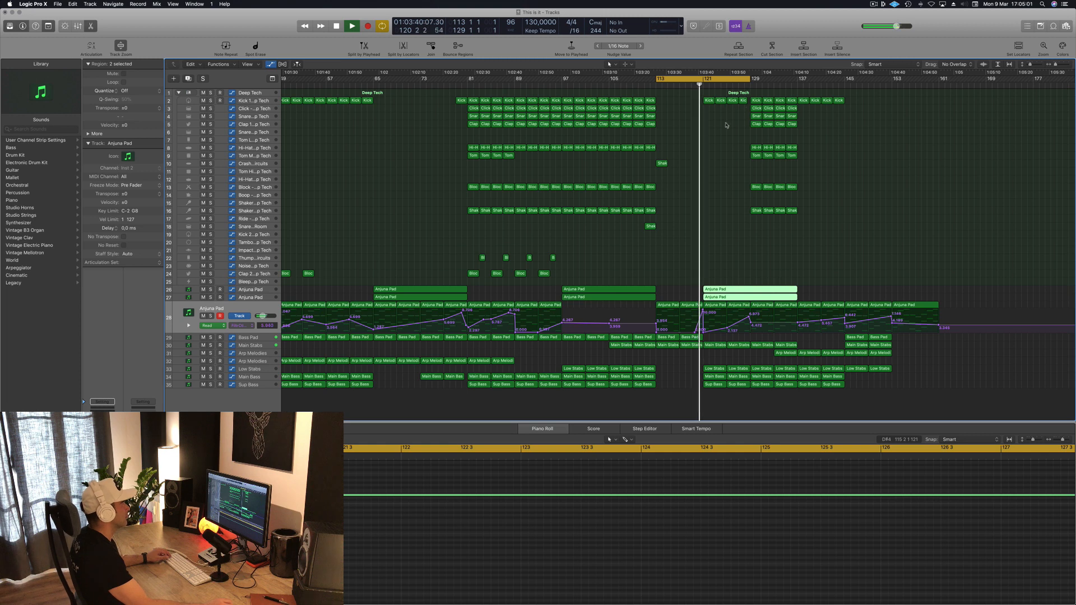
Delete the four Kick 1 regions between bars 121 and 129 and replay from just before bar 121
drag(681, 100, 747, 107)
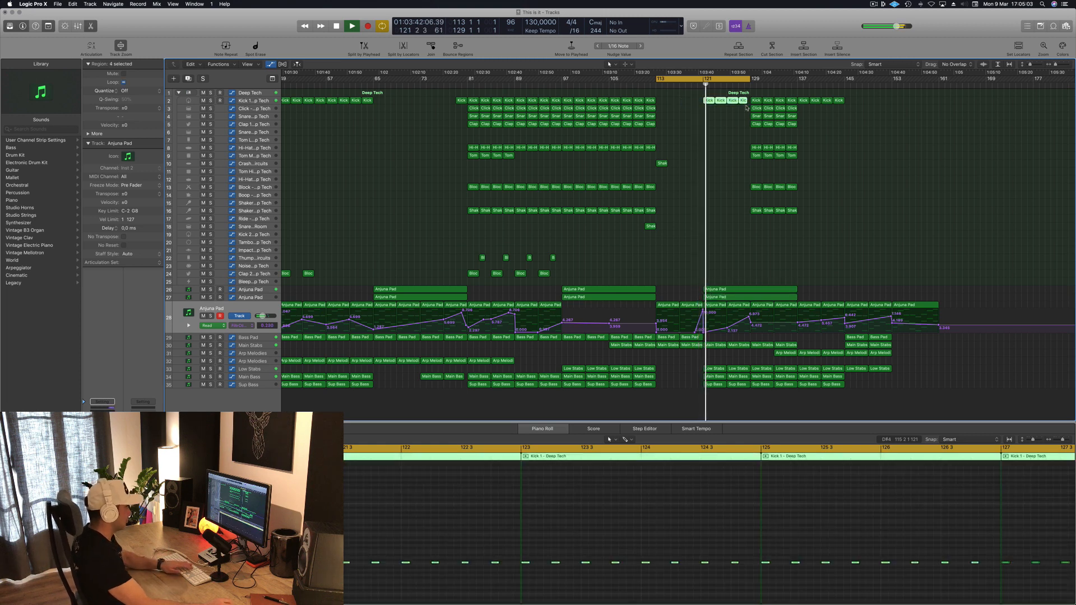
key(Delete)
click(698, 84)
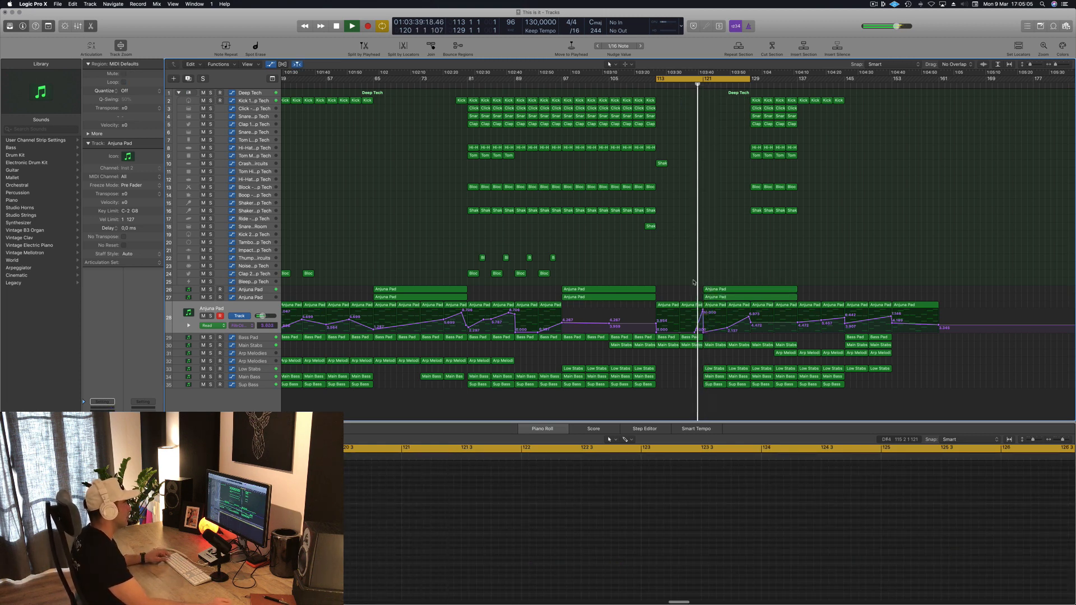
Delete the Low Stabs, Main Bass and Sup Bass regions between bars 121 and 133 and replay from bar 113
drag(693, 366, 762, 384)
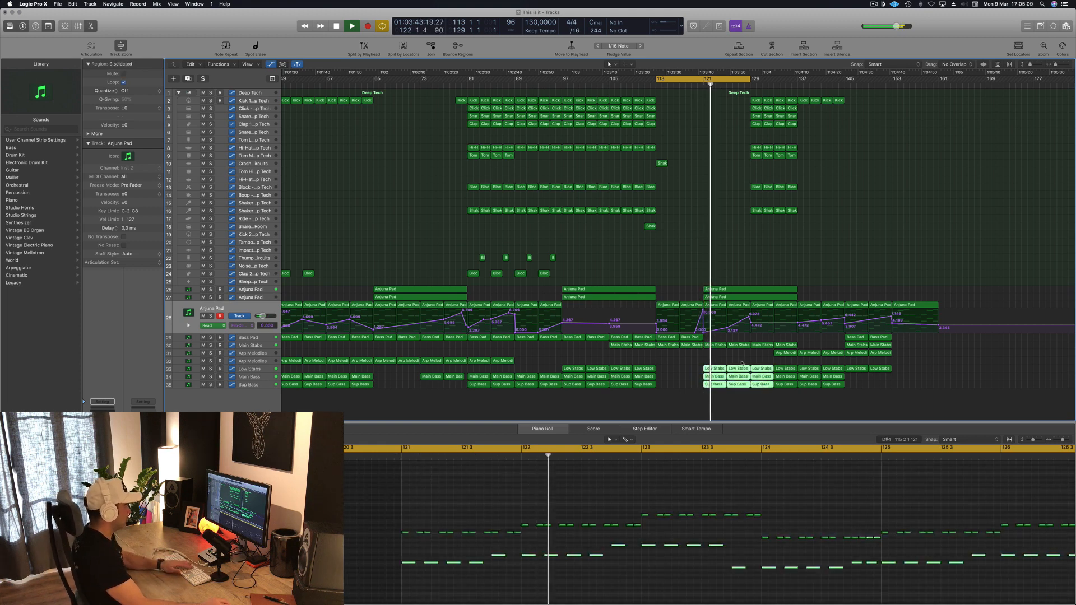
key(Delete)
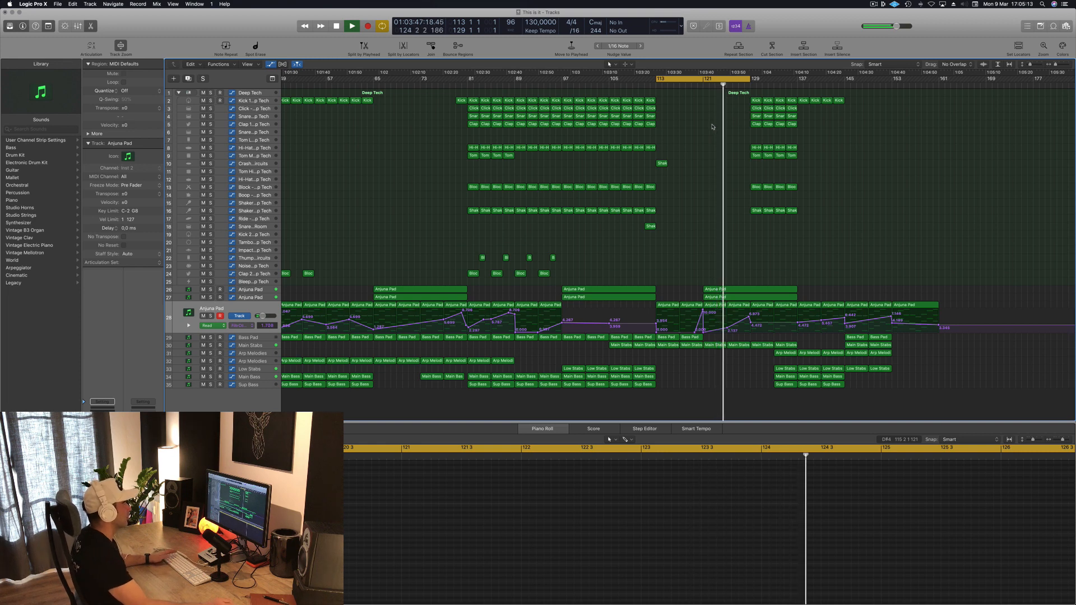
key(Return)
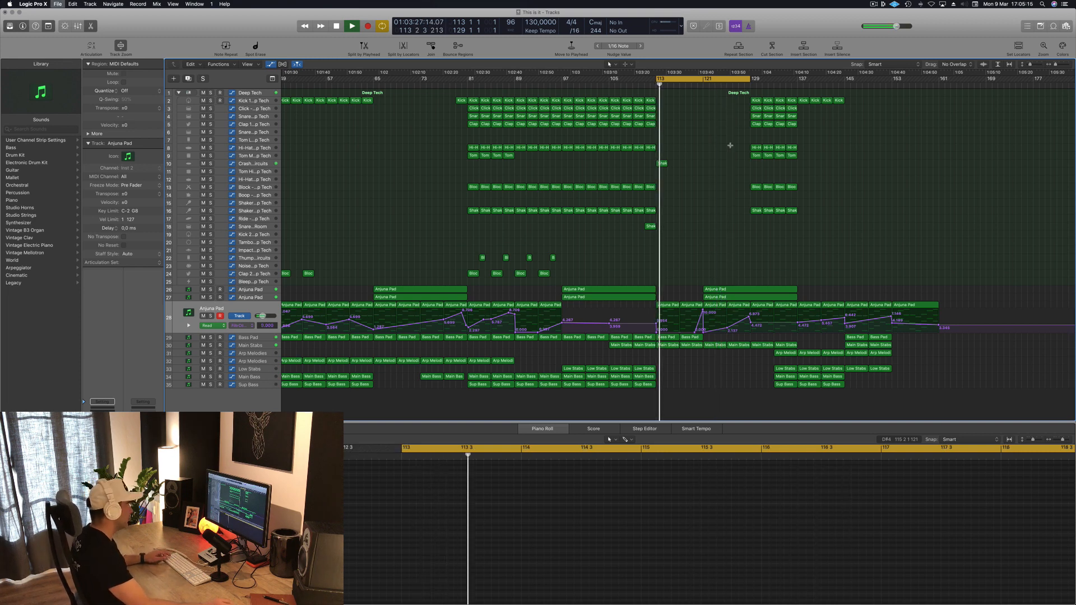
Copy the crash region from bar 113 to bar 121 on the Crash - Analog Circuits track
key(super+Left)
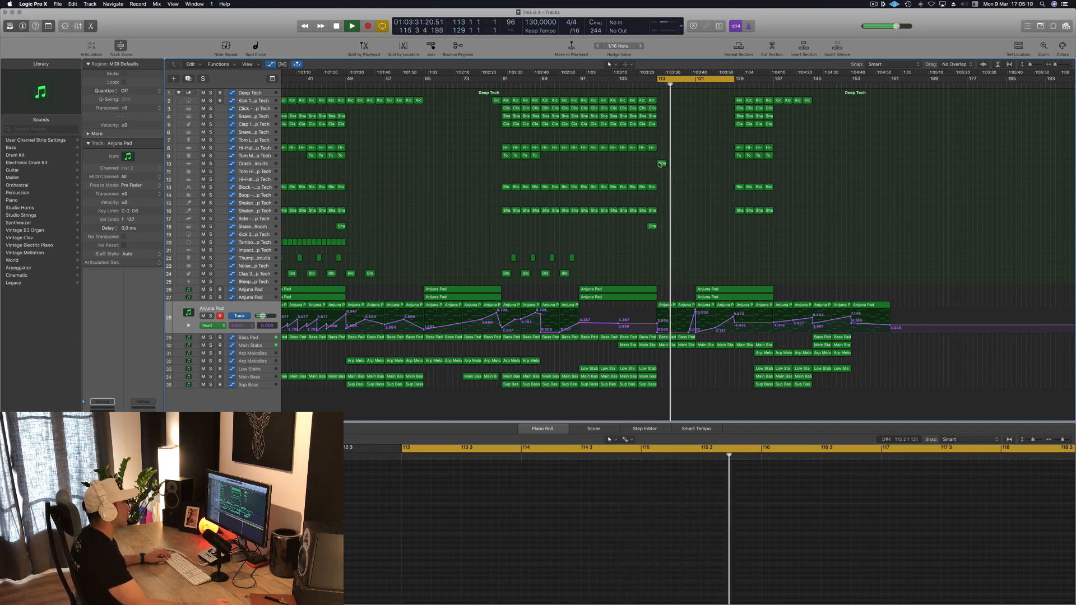
drag(662, 163, 701, 164)
scroll(700, 192, left, 2)
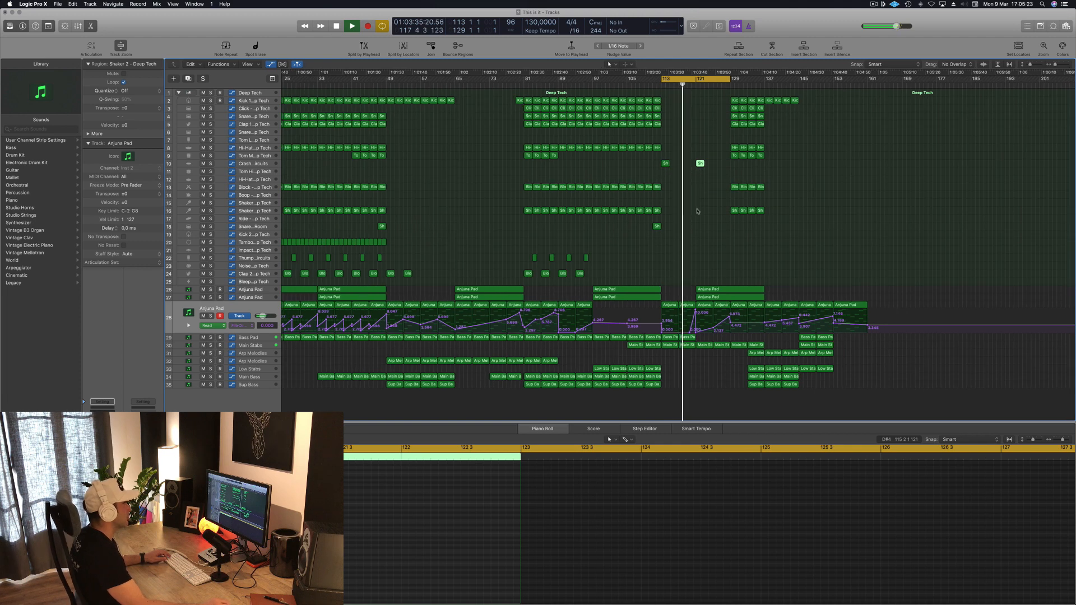
Copy the Kick 1 region at bar 111 to bar 121
scroll(697, 211, up, 5)
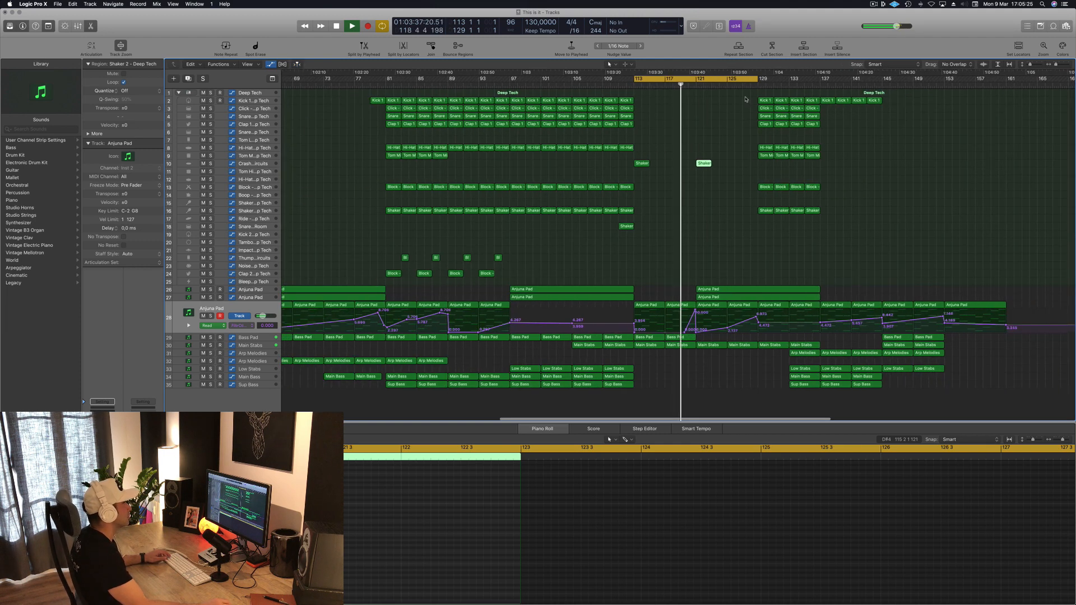
drag(628, 101, 705, 101)
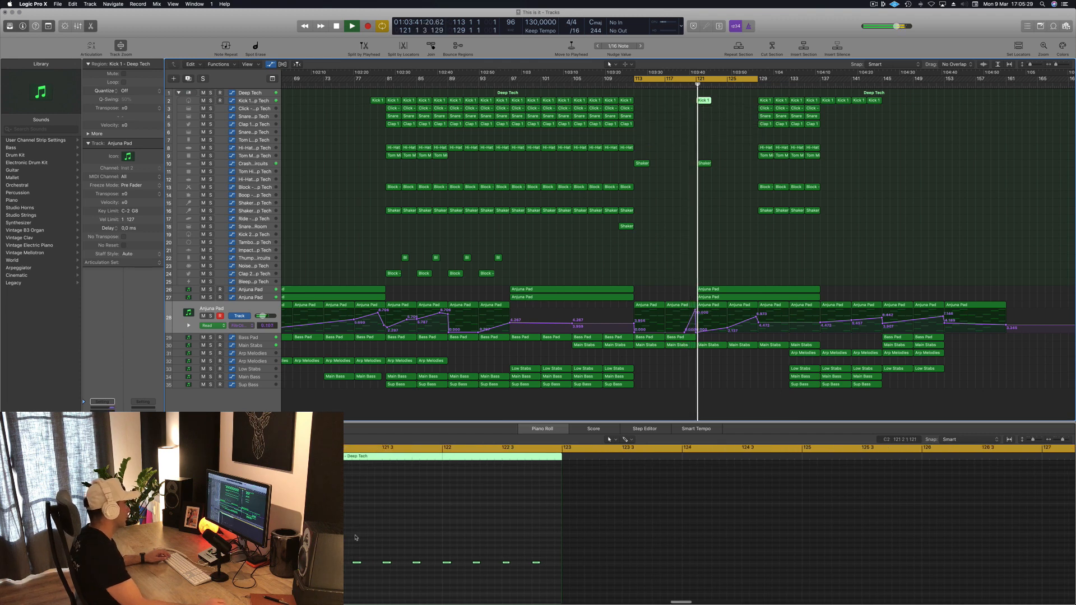
Delete every note after the first hit in the Kick 1 region at bar 121 and replay from bar 113
drag(349, 548, 555, 579)
key(Delete)
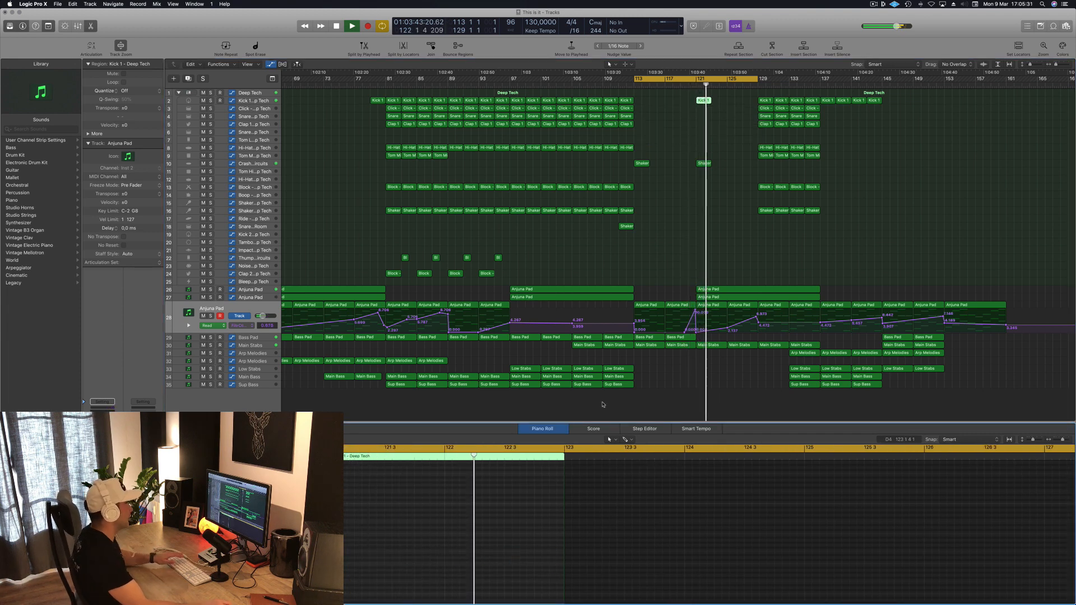
key(space)
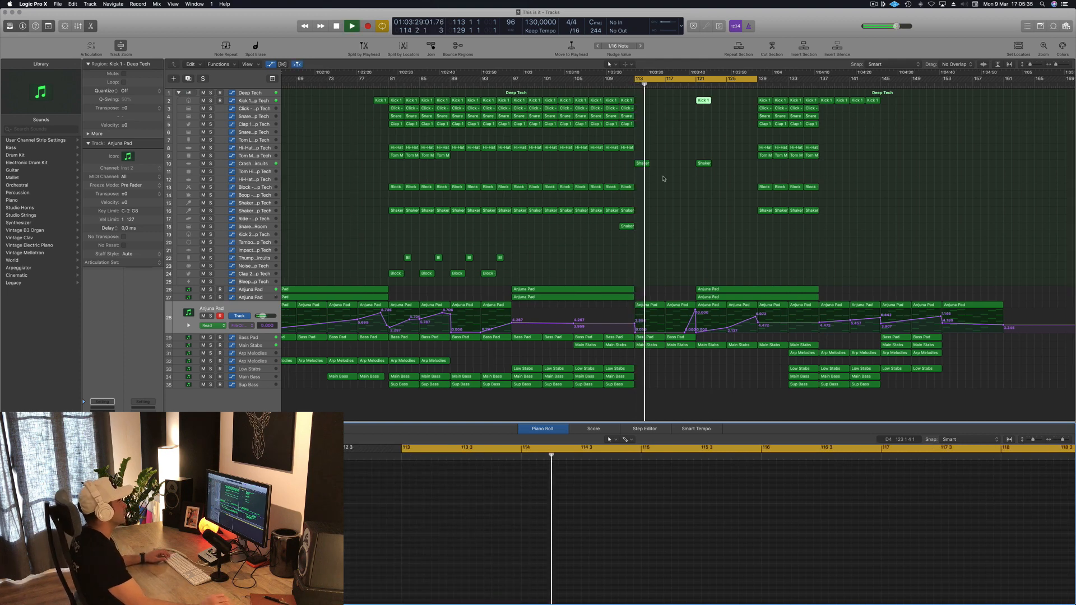
Shape the Bass Pad track's automation into a ramp rising from a low value at bar 113 to its peak at bar 121
scroll(661, 181, down, 2)
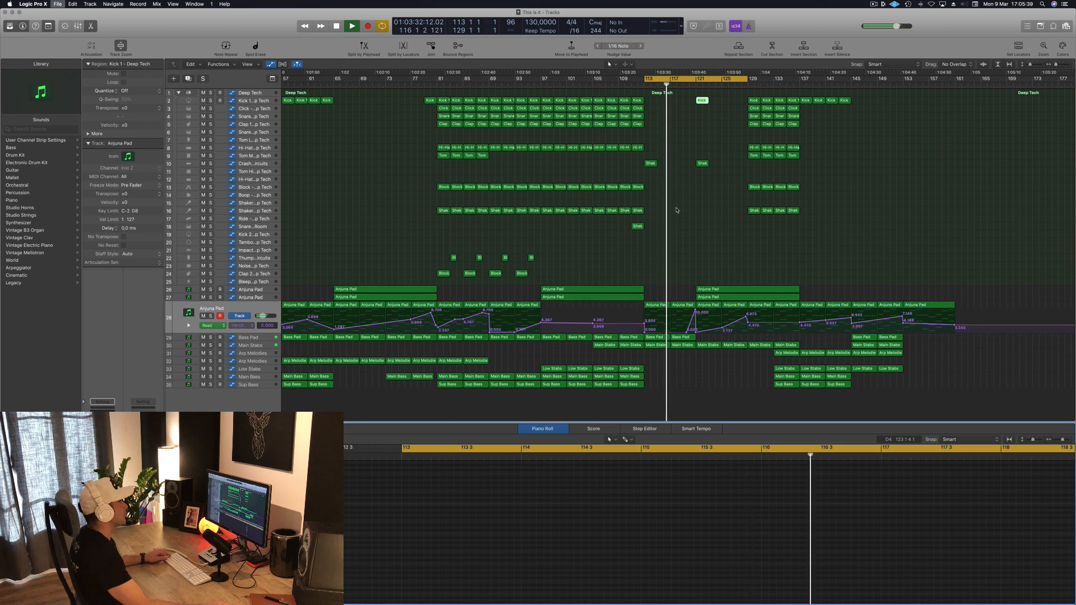
scroll(690, 212, down, 2)
scroll(691, 213, down, 1)
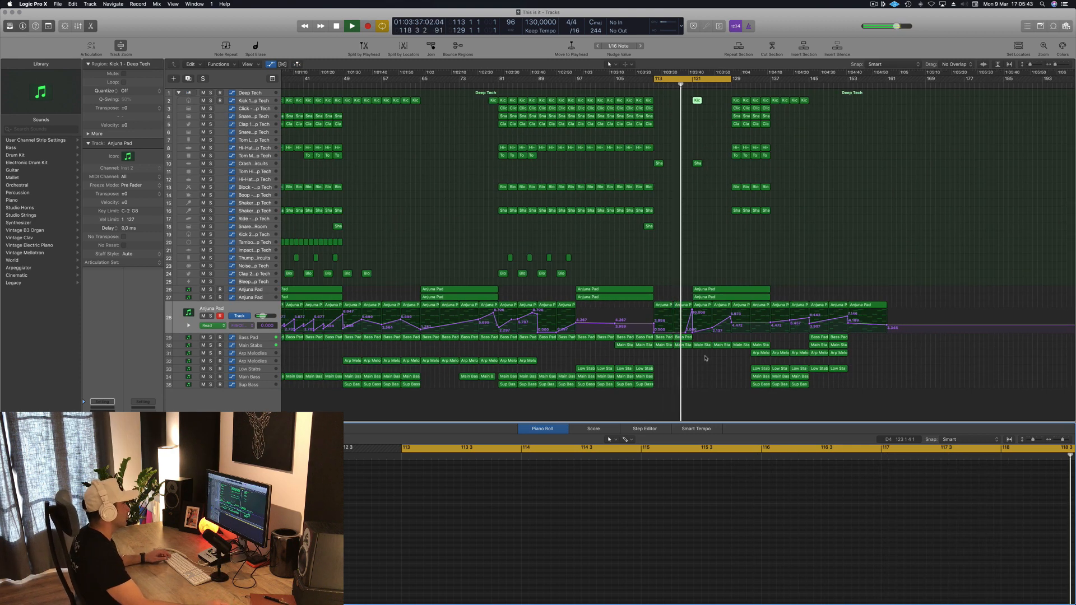
click(252, 338)
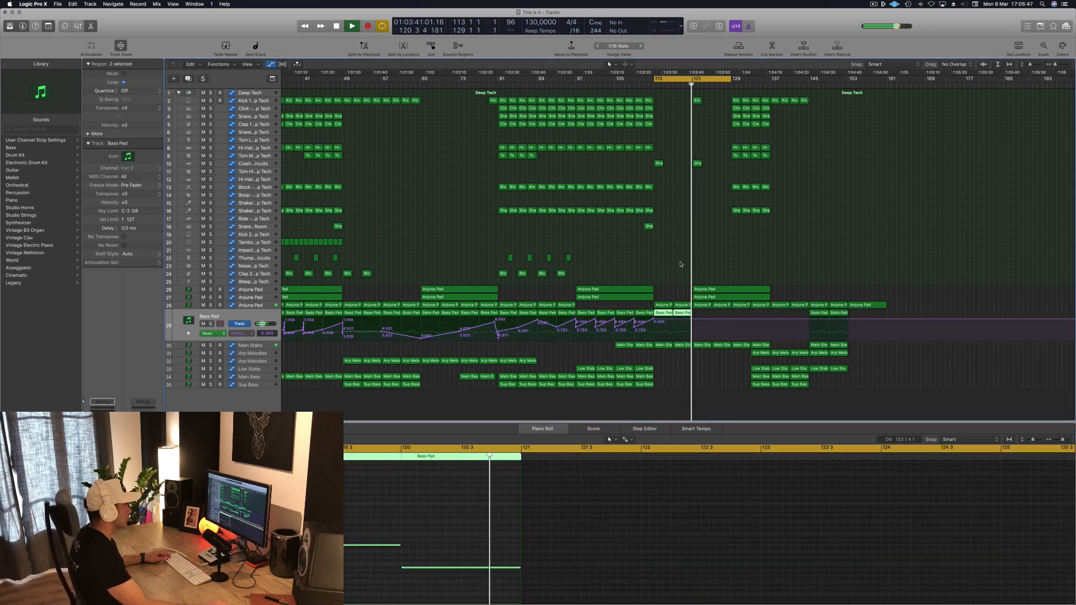
shift+click(647, 245)
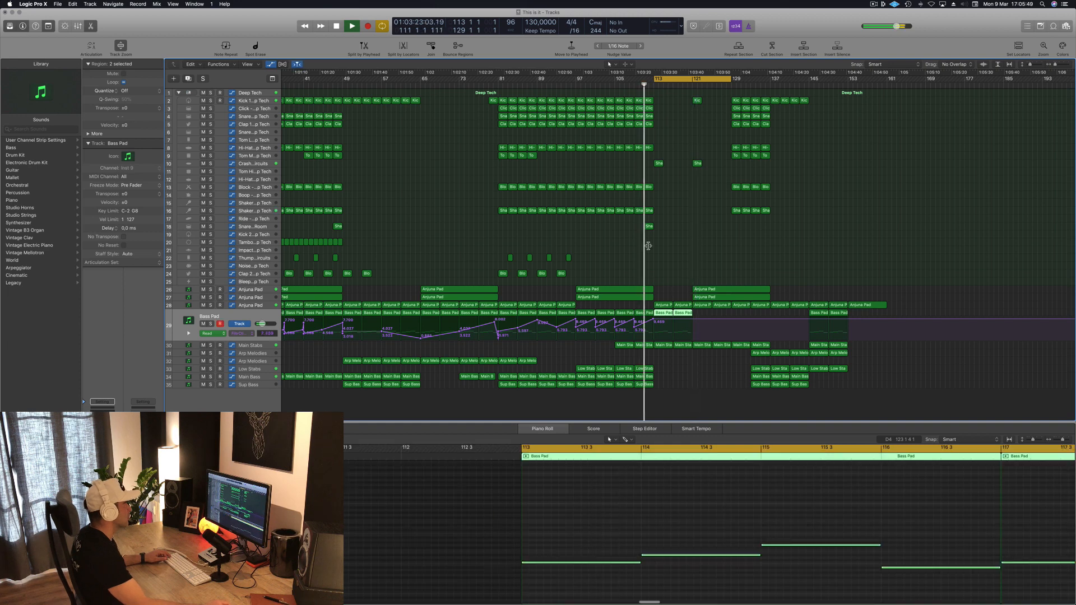
click(692, 320)
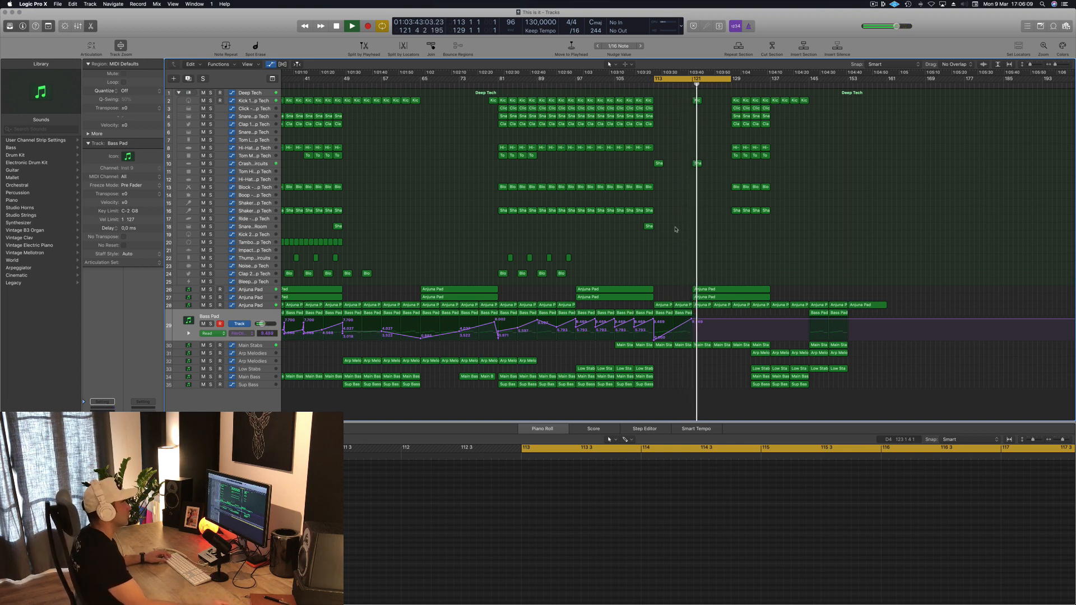
Copy the Kick 1 and crash regions together from bar 121 to bar 125
key(super+Right)
key(super+Right)
key(super+Right)
drag(677, 102, 721, 167)
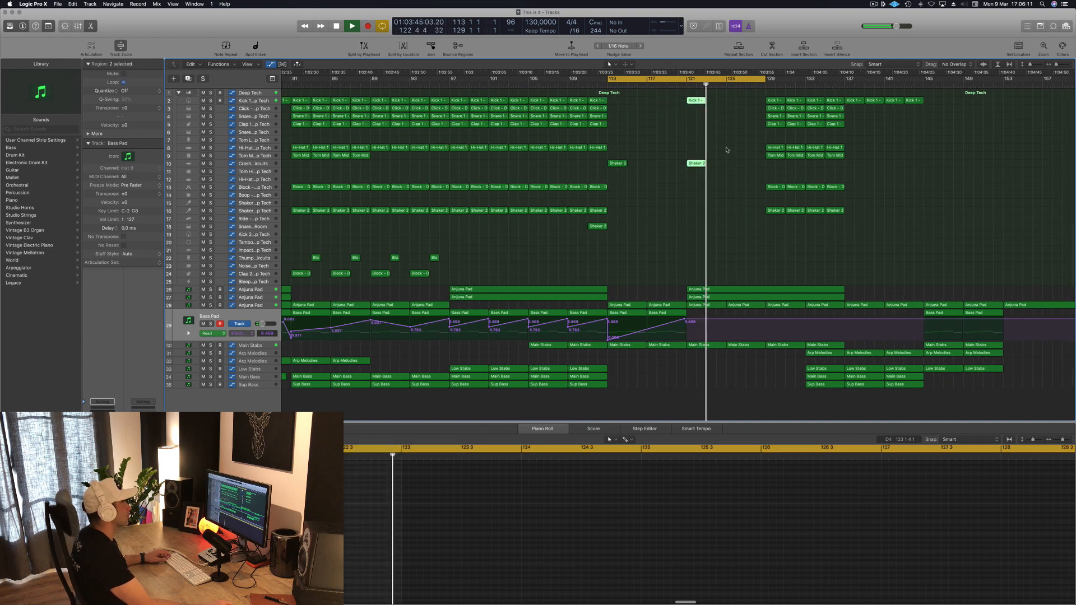
drag(696, 102, 735, 104)
key(super+Left)
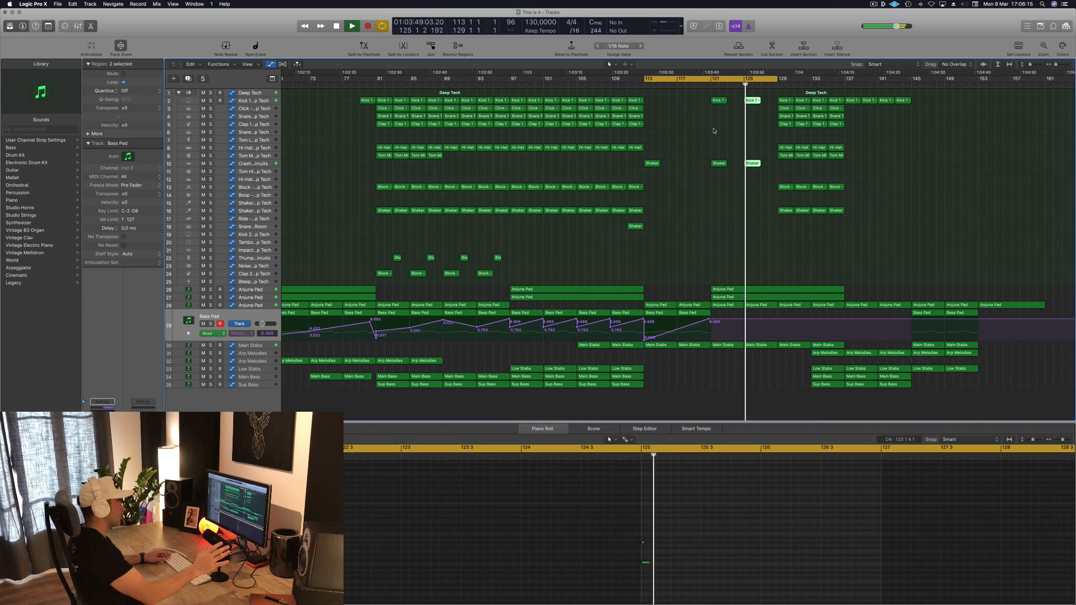
key(super+Left)
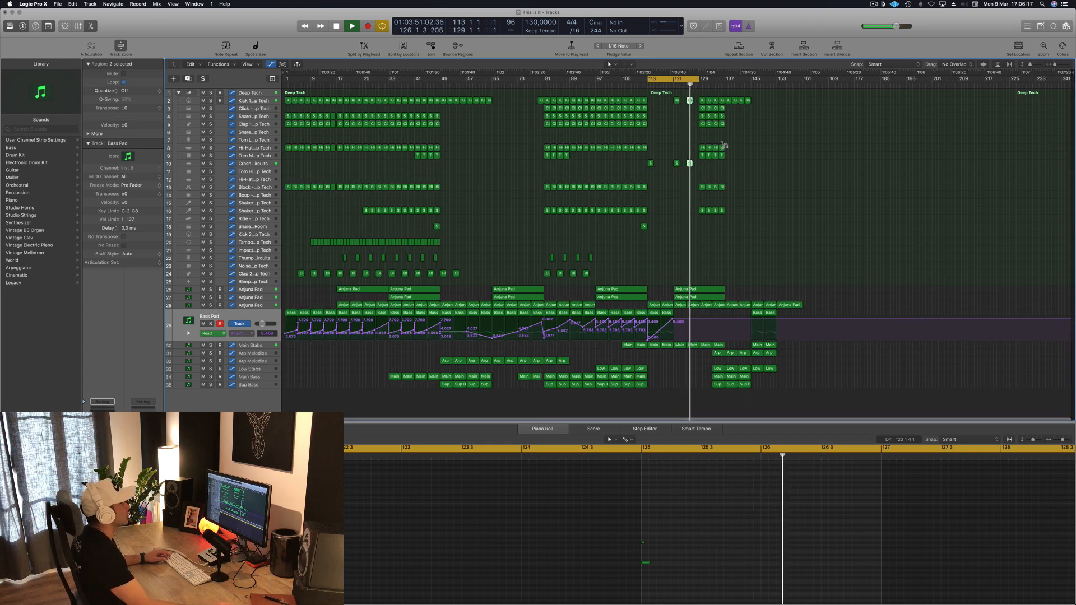
key(super+Right)
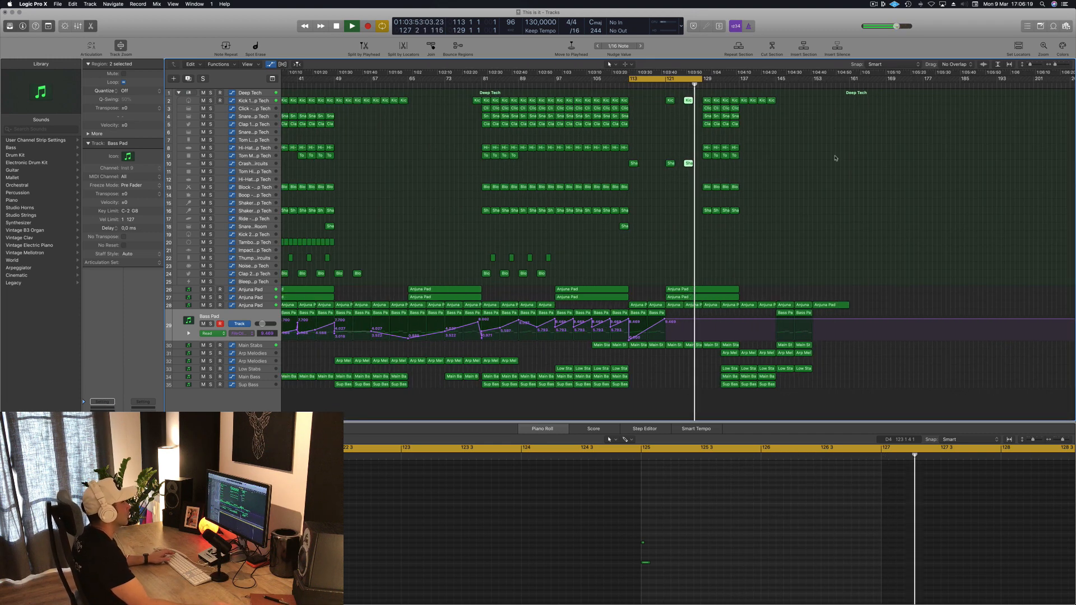
Stop playback and delete all the drum regions from bar 129 onward
key(space)
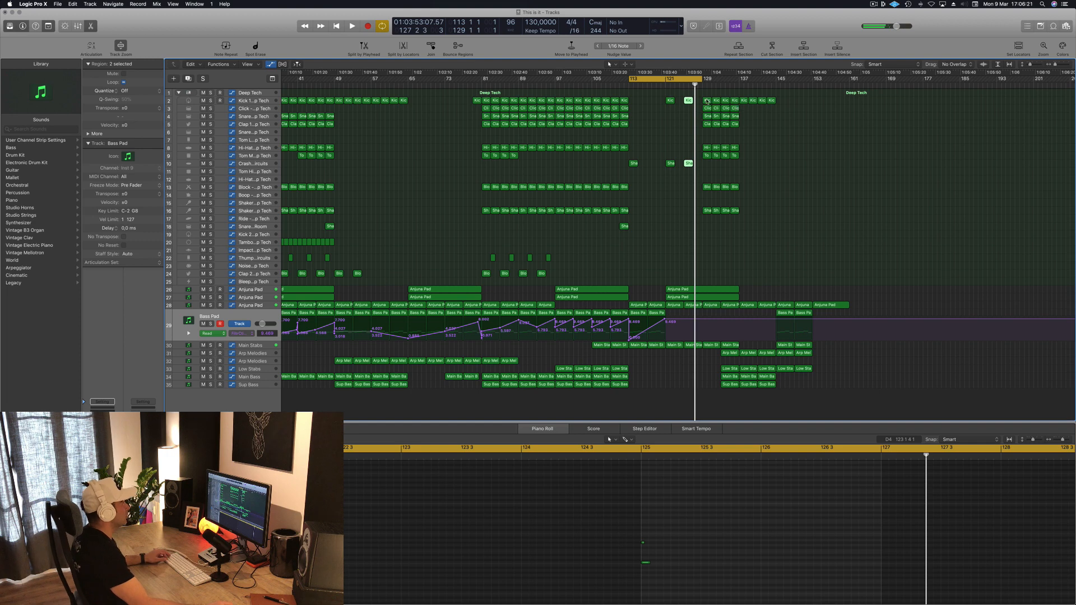
drag(702, 102, 784, 248)
key(Delete)
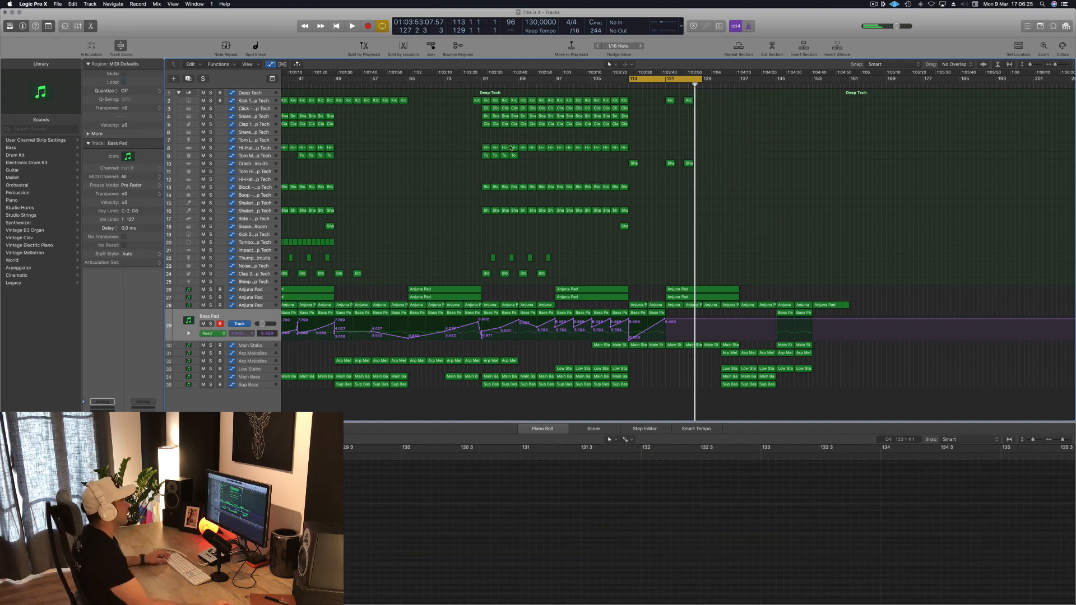
Replay from bar 113, copy the kick and crash regions of bars 121 and 125 to bars 129 and 133, and extend the cycle to bar 137
key(space)
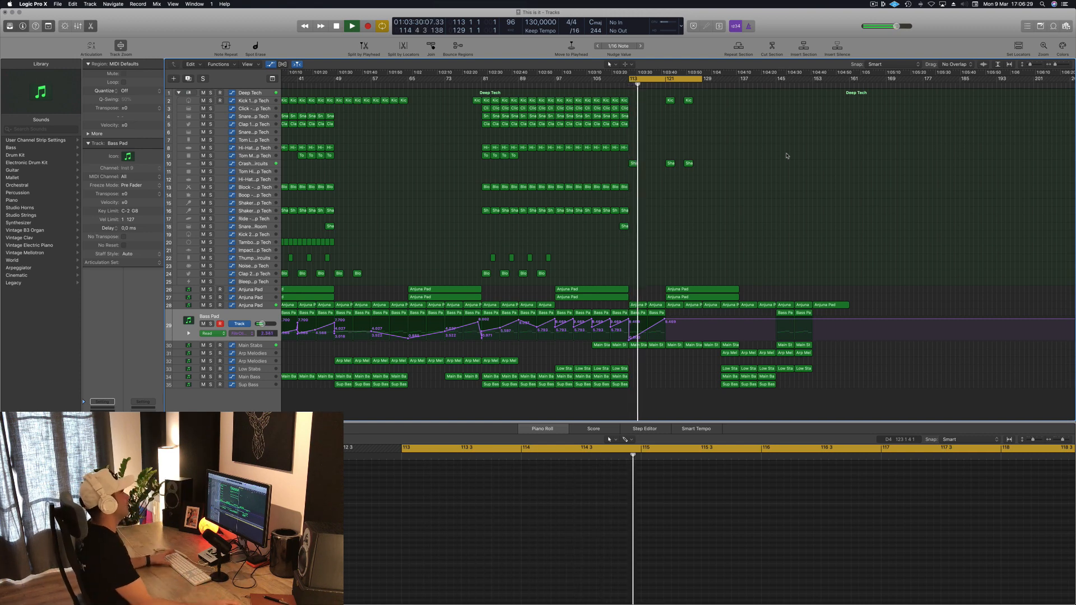
drag(710, 98, 665, 166)
drag(670, 102, 739, 82)
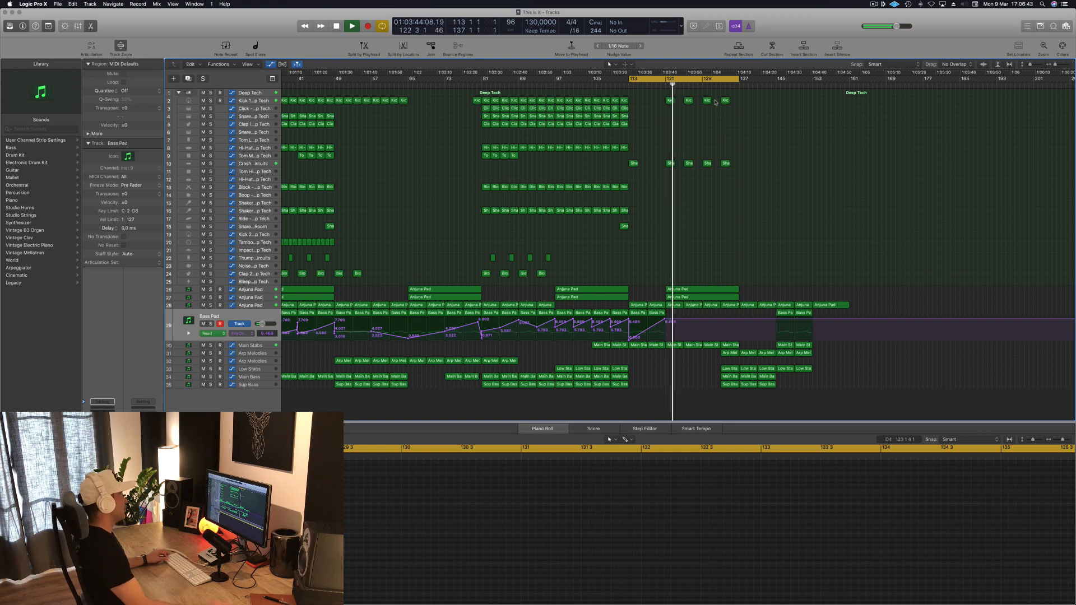
Copy the Clap 1 region at bar 111 to bar 129 on the empty snare track directly below Clap 1
click(623, 124)
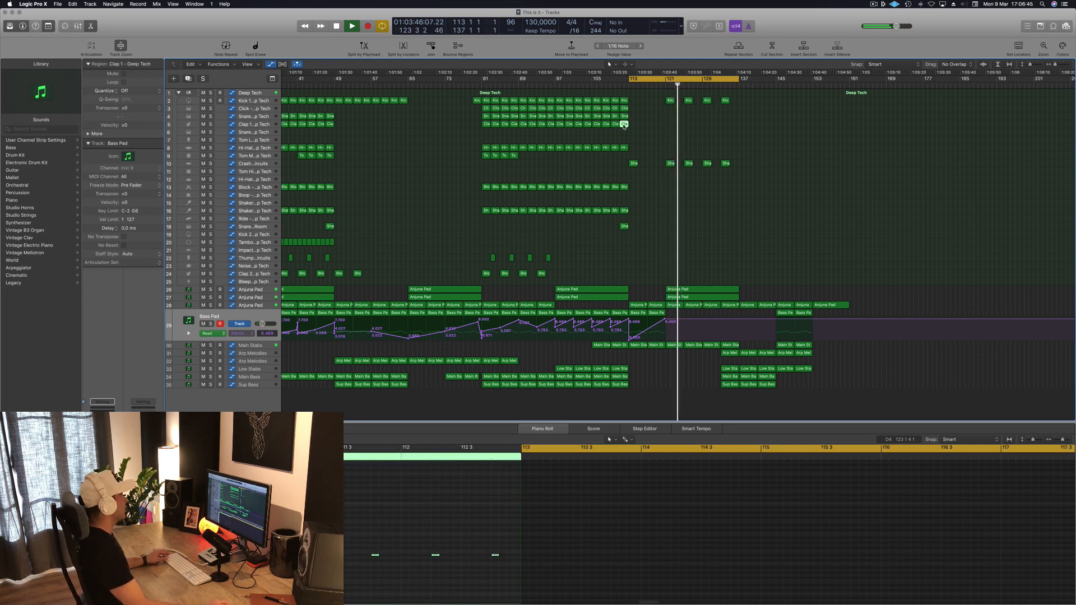
drag(624, 124, 707, 132)
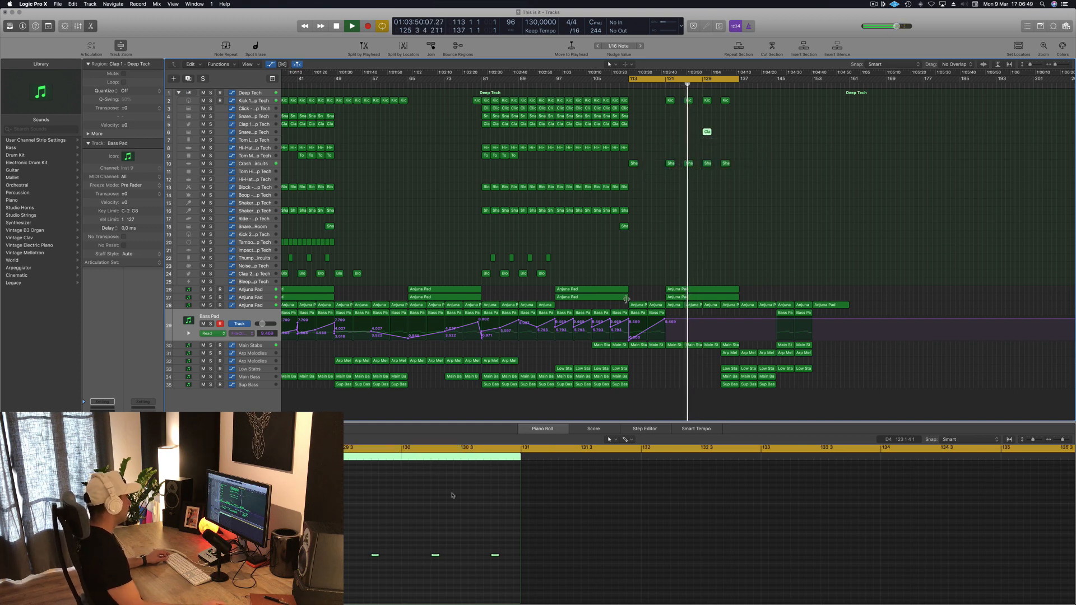
Fill the copied clap region at bar 129 with duplicated notes so a hit falls on every eighth note, and replay from just before it
scroll(361, 583, left, 2)
drag(331, 545, 533, 583)
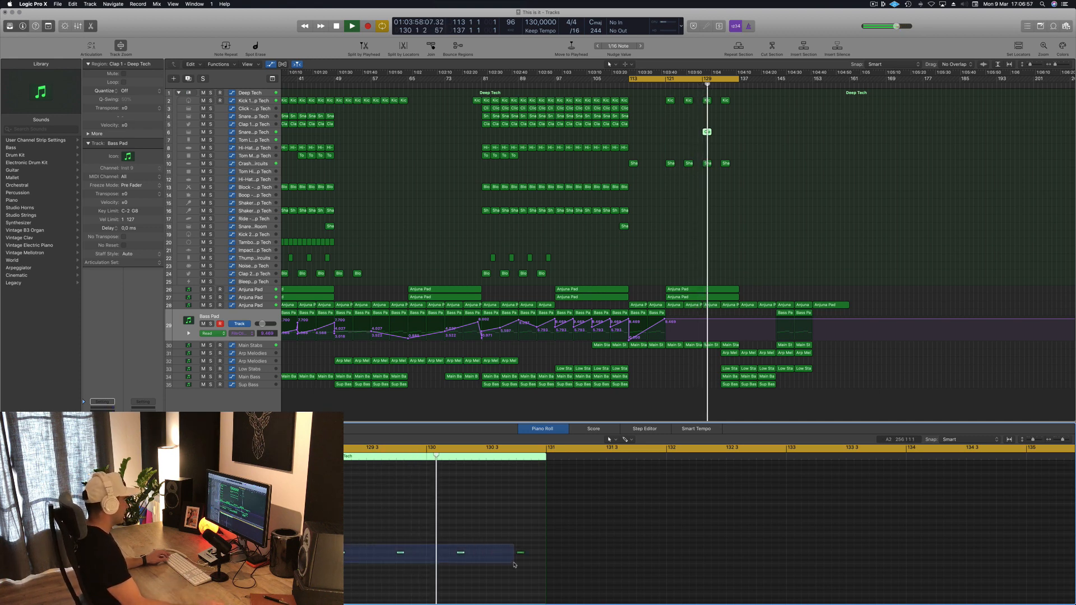
key(space)
drag(341, 552, 578, 572)
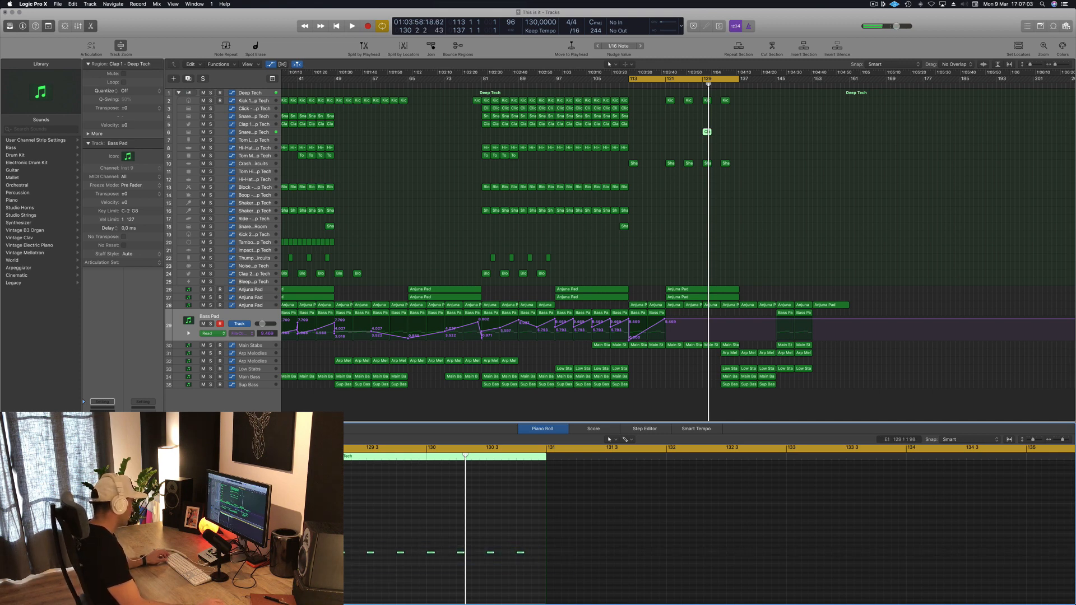
drag(311, 553, 327, 552)
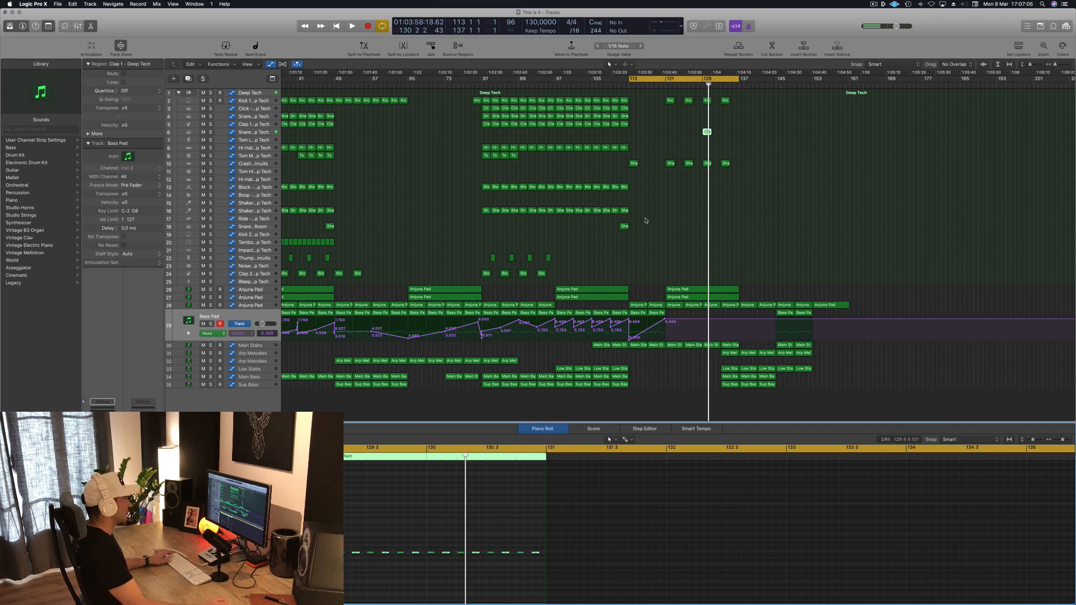
key(space)
click(701, 85)
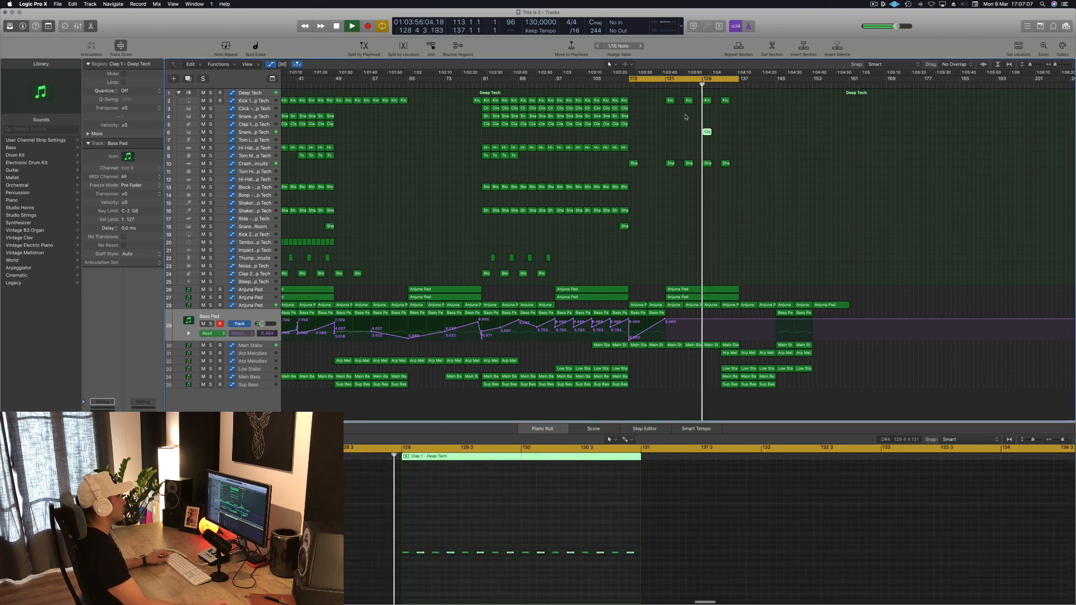
Replay from bar 113 and repeat the clap region at bar 129 until the claps fill the track up to bar 137
scroll(673, 171, down, 3)
scroll(744, 131, up, 4)
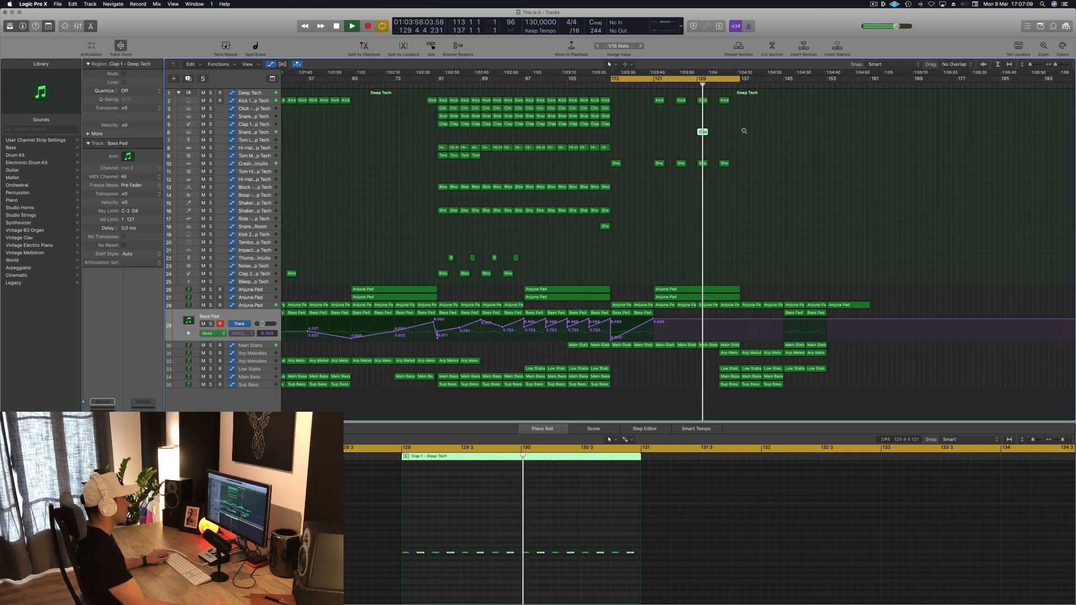
scroll(745, 131, up, 3)
key(space)
key(space)
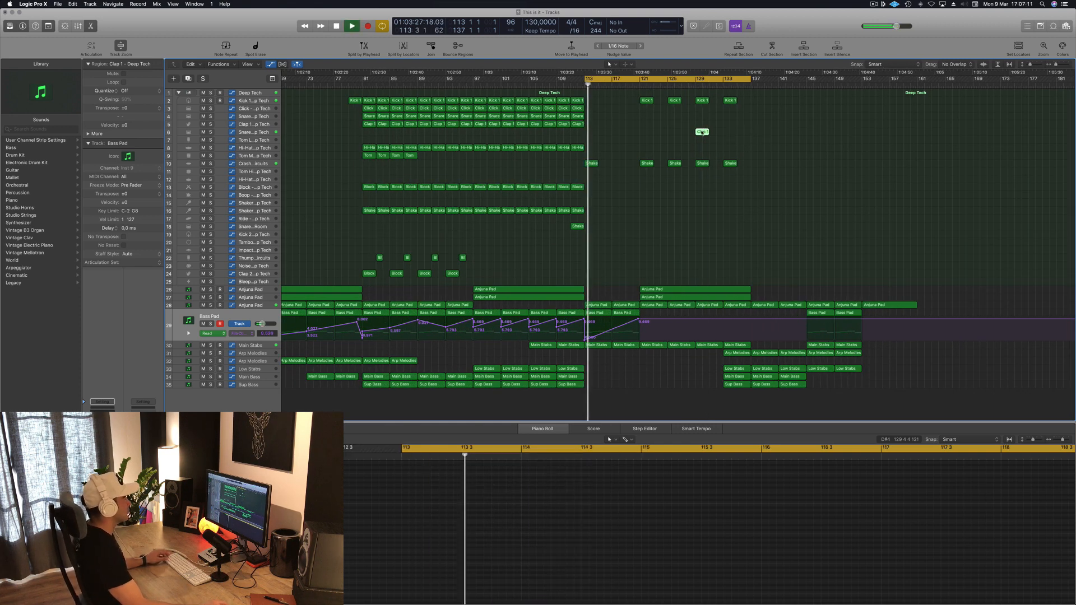
drag(703, 132, 731, 136)
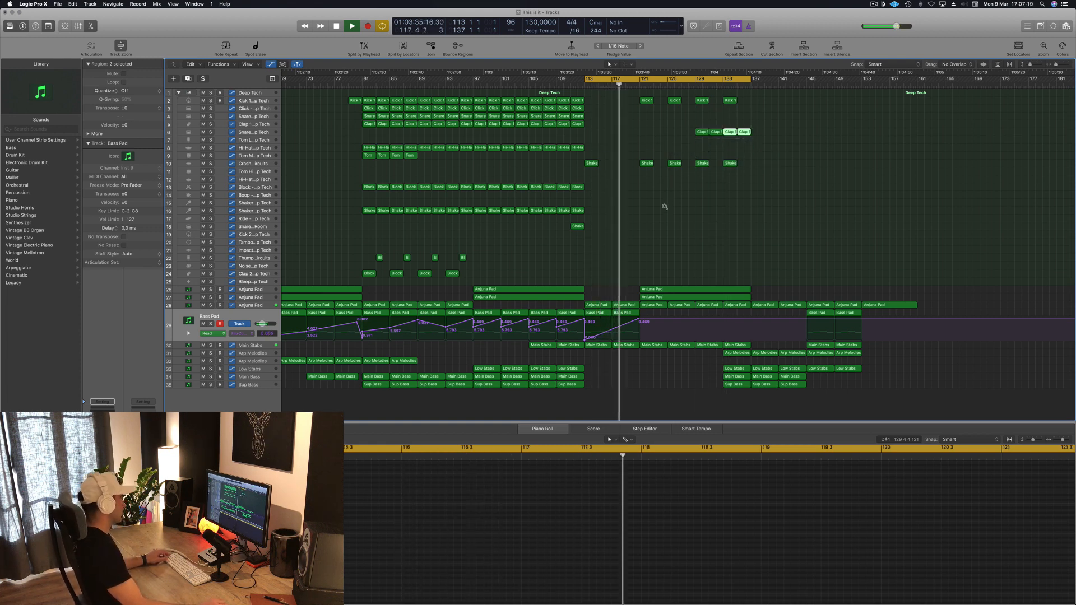
Select the Main Stabs track and copy its two regions at bar 145 to about bar 174
scroll(665, 207, down, 2)
scroll(644, 223, down, 3)
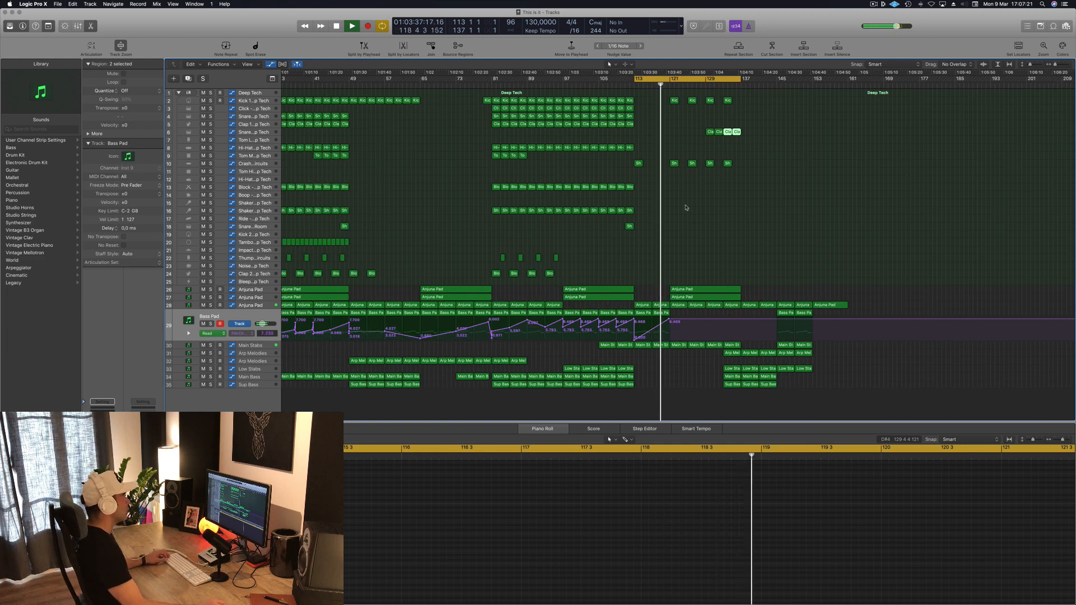
scroll(752, 191, up, 2)
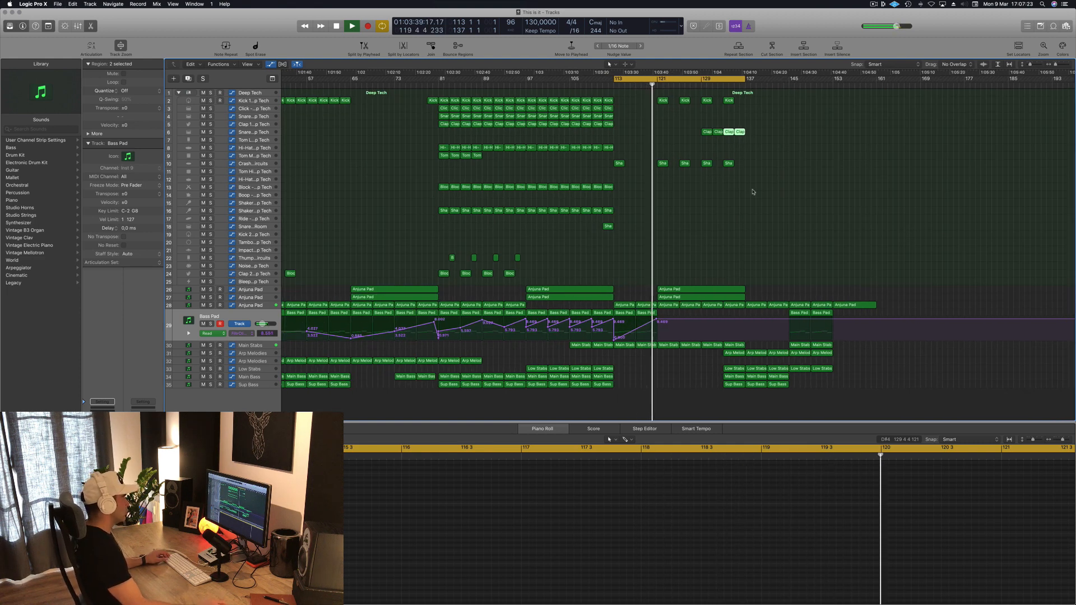
click(752, 192)
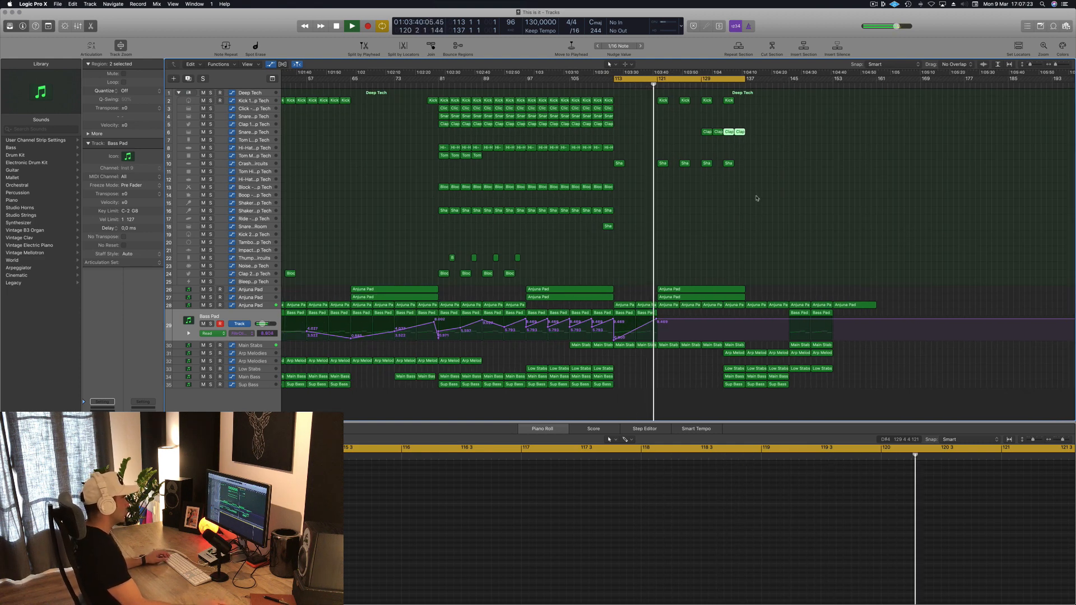
click(257, 347)
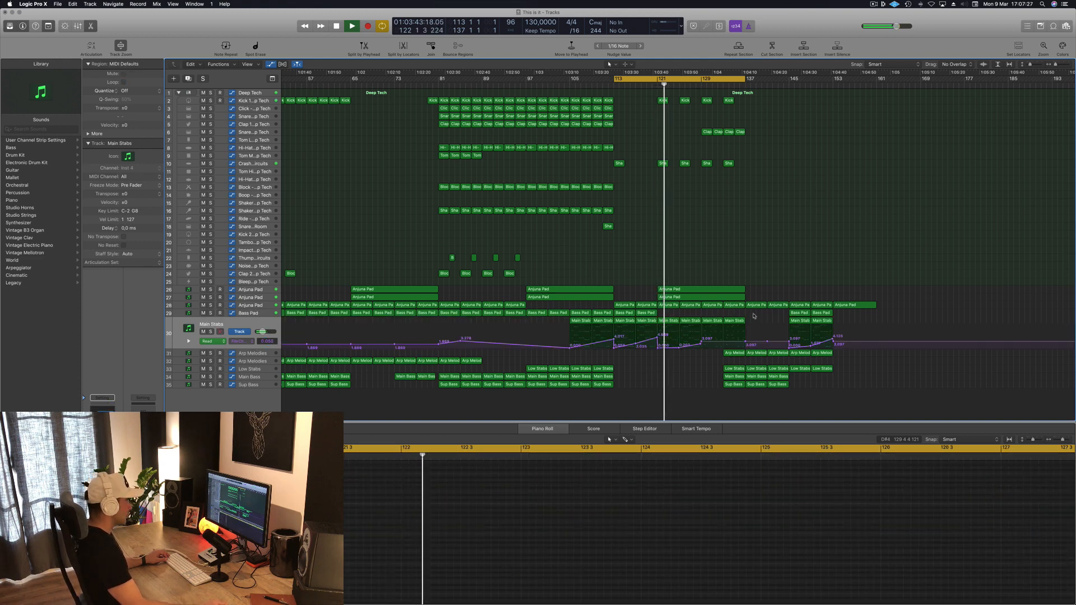
drag(754, 316, 958, 326)
Remove the dip at bar 129 from the Main Stabs automation and shape a continuous rise peaking at bar 137
mouse_move(724, 332)
mouse_down()
mouse_move(676, 328)
mouse_move(708, 340)
mouse_up()
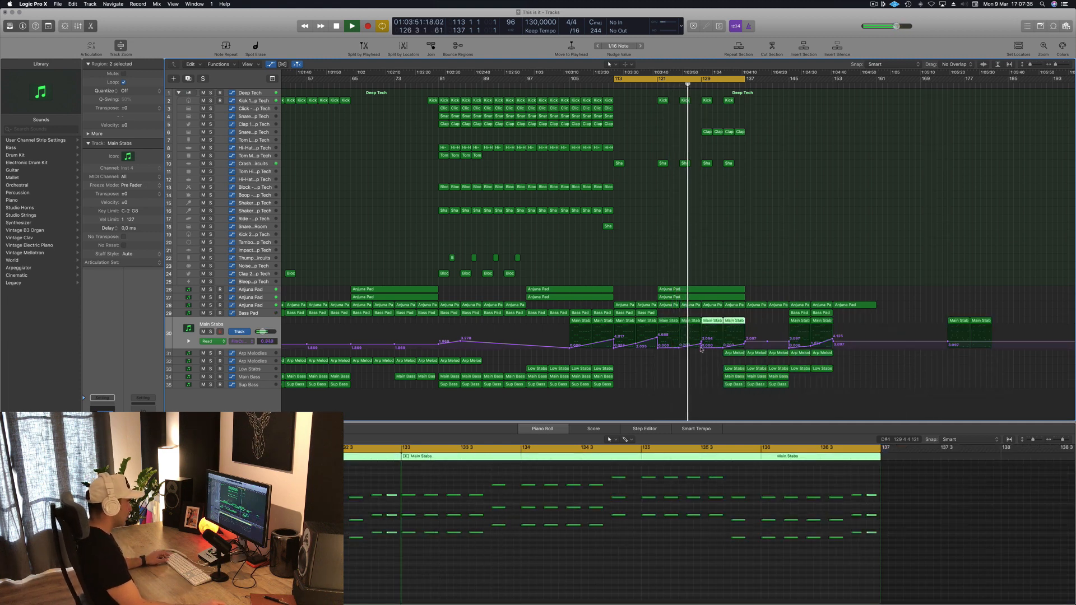
click(702, 347)
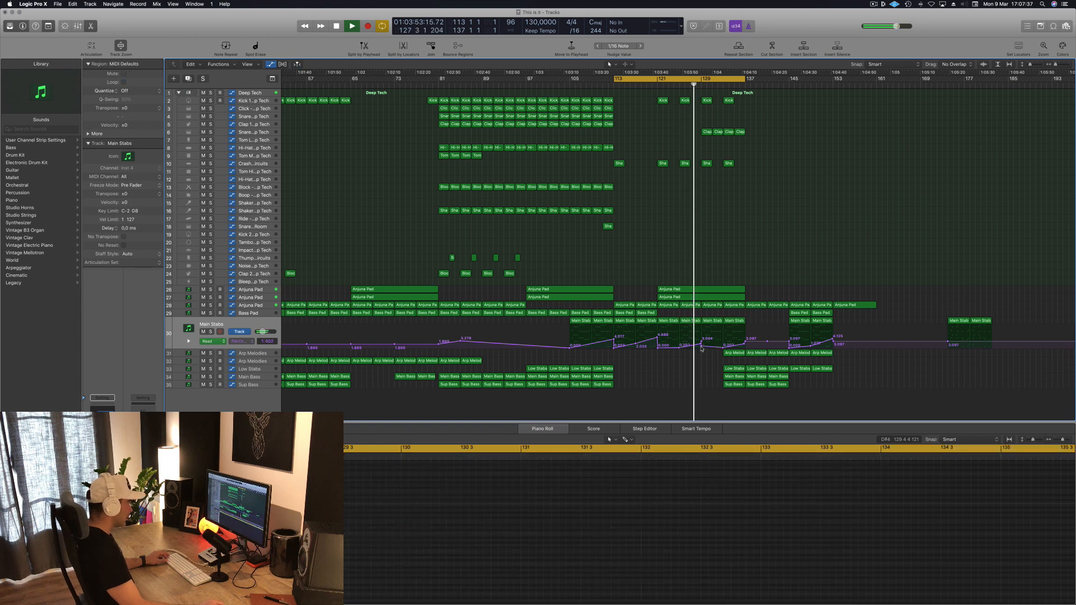
drag(722, 348, 742, 339)
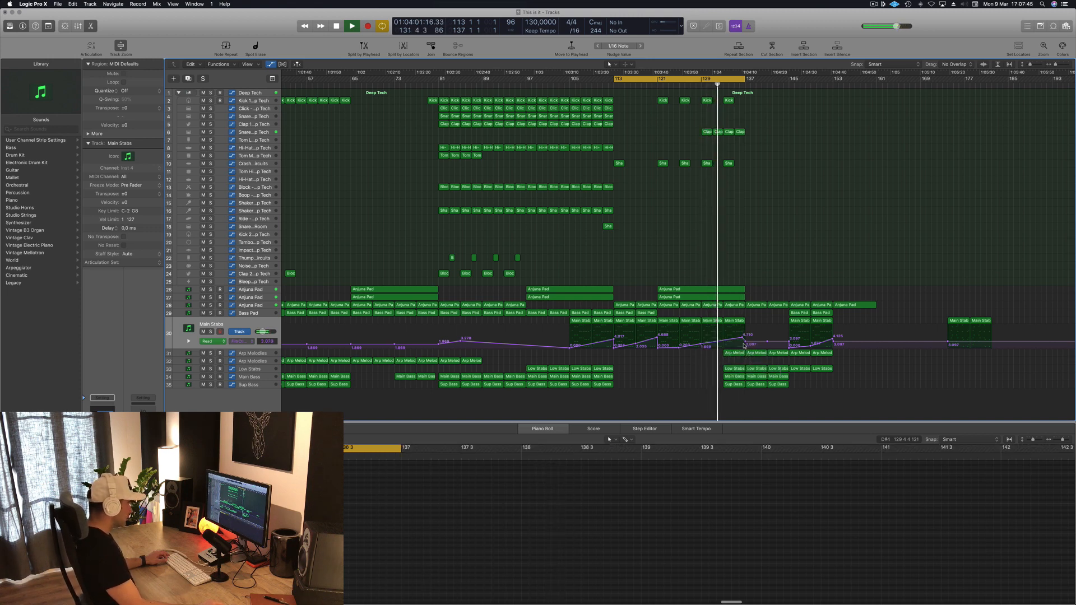
drag(743, 339, 743, 340)
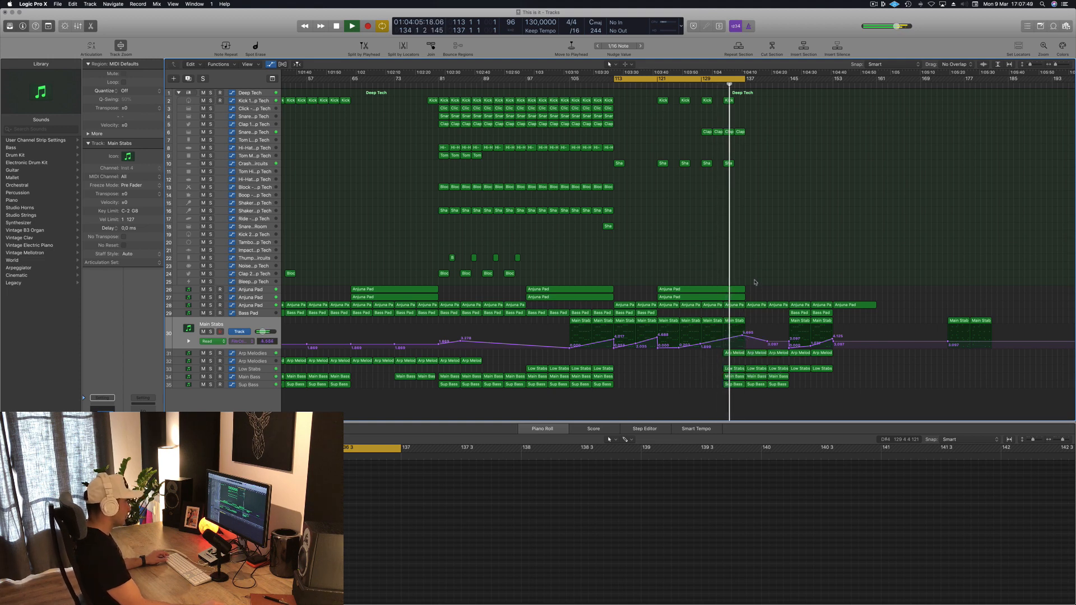
Move the two long Anjuna Pad regions on tracks 26 and 27 from bar 121 to bar 129 and replay from bar 113
key(super+Left)
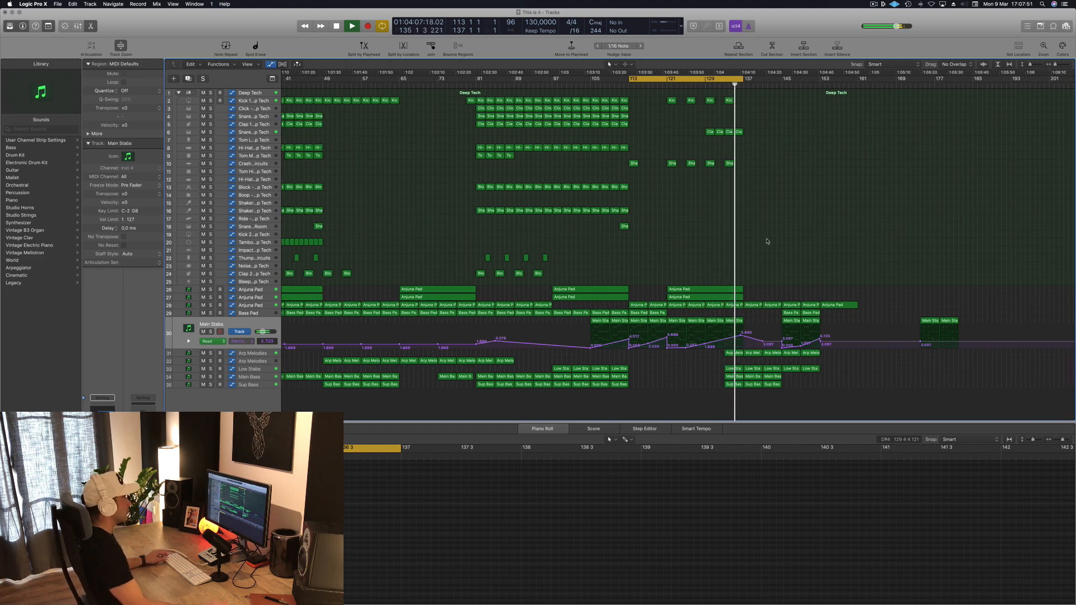
scroll(778, 240, up, 2)
scroll(778, 240, down, 3)
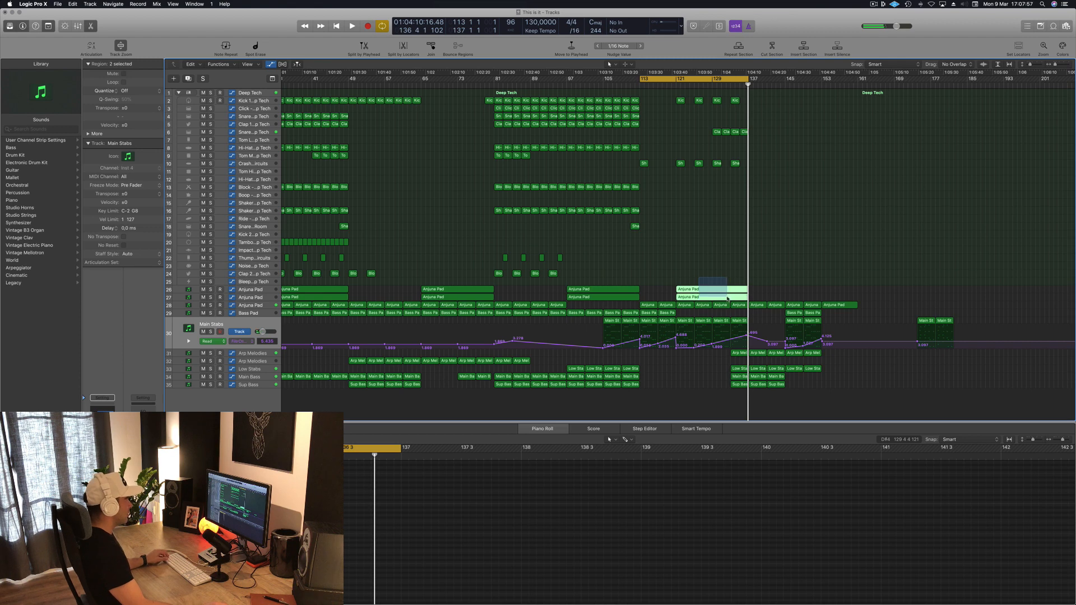
drag(710, 290, 748, 293)
key(space)
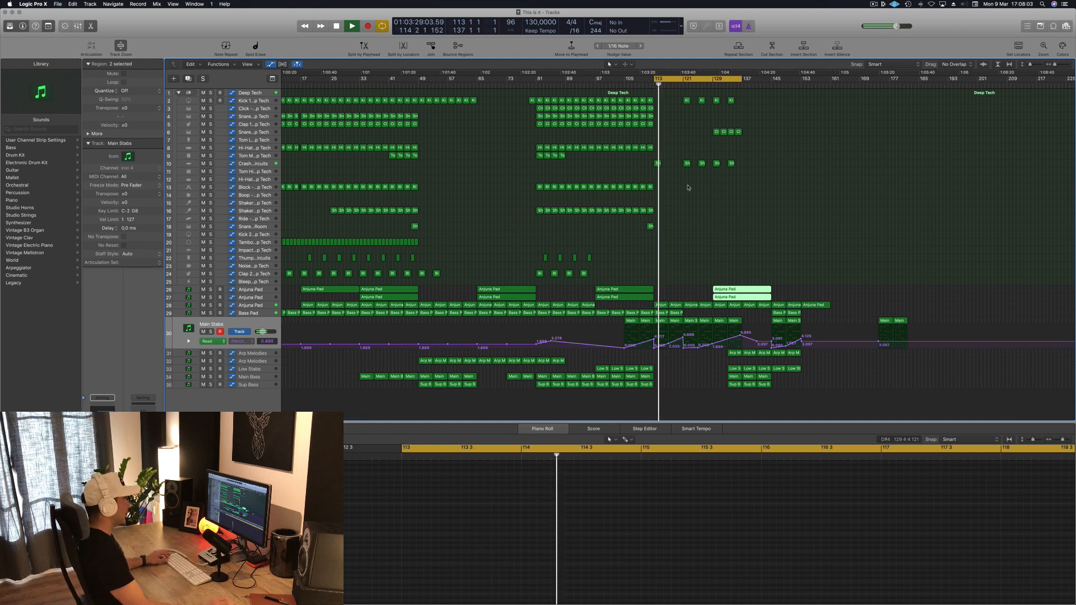
Play from bar 129 and replace the Snare 2 track's sound with Snare 1 - Analog Circuits while auditioning the alternatives
click(709, 85)
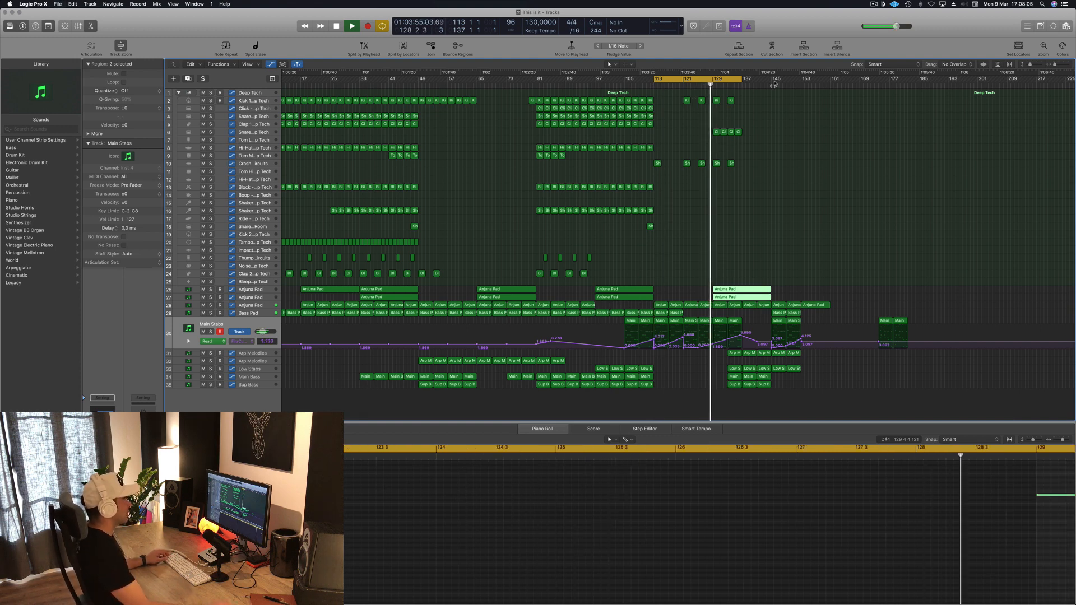
click(268, 133)
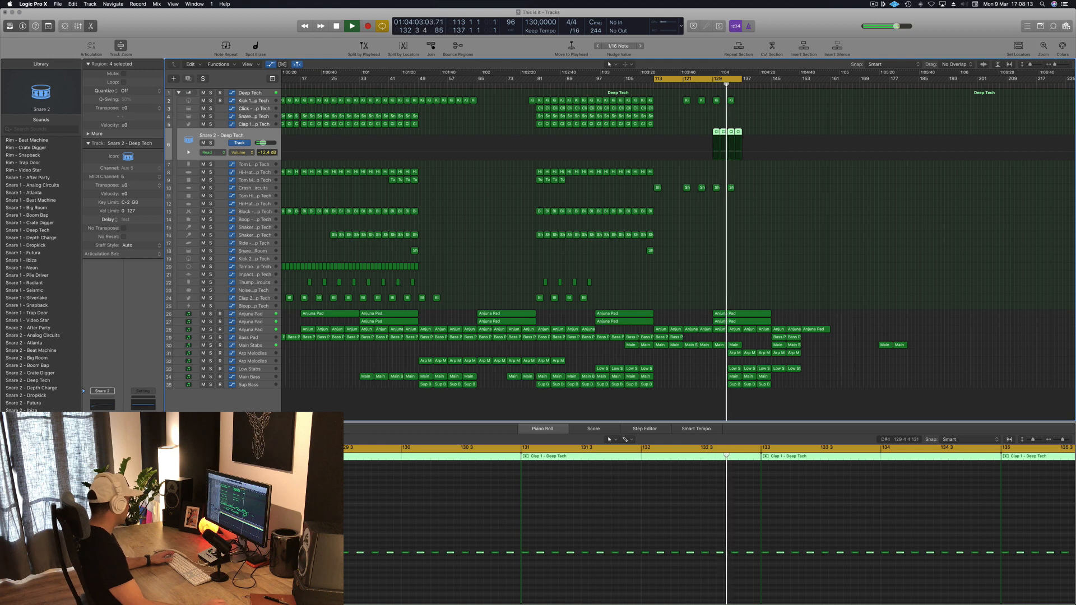
click(710, 86)
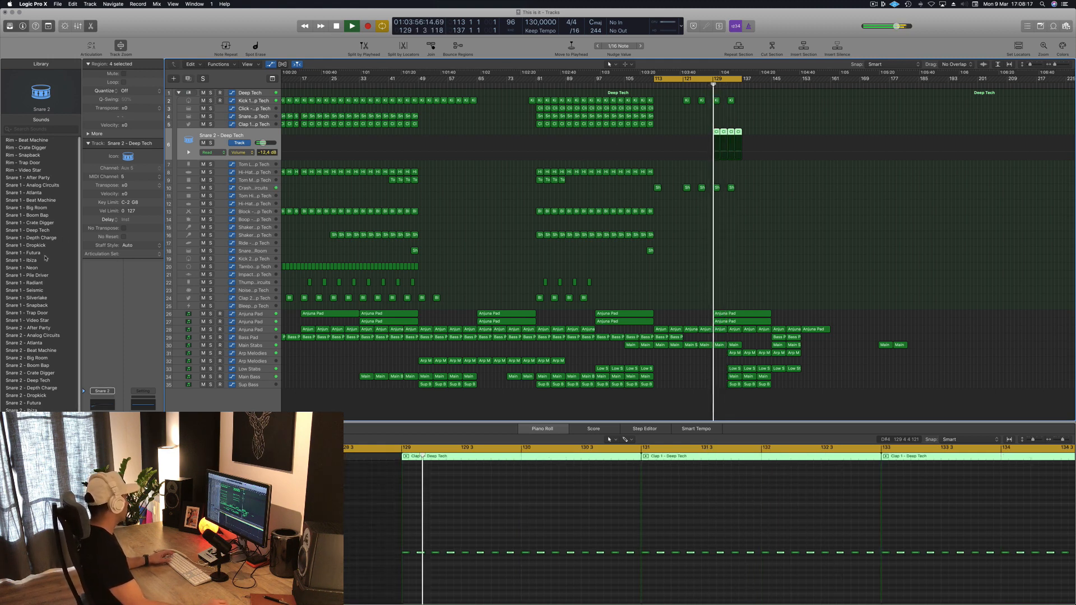
click(38, 178)
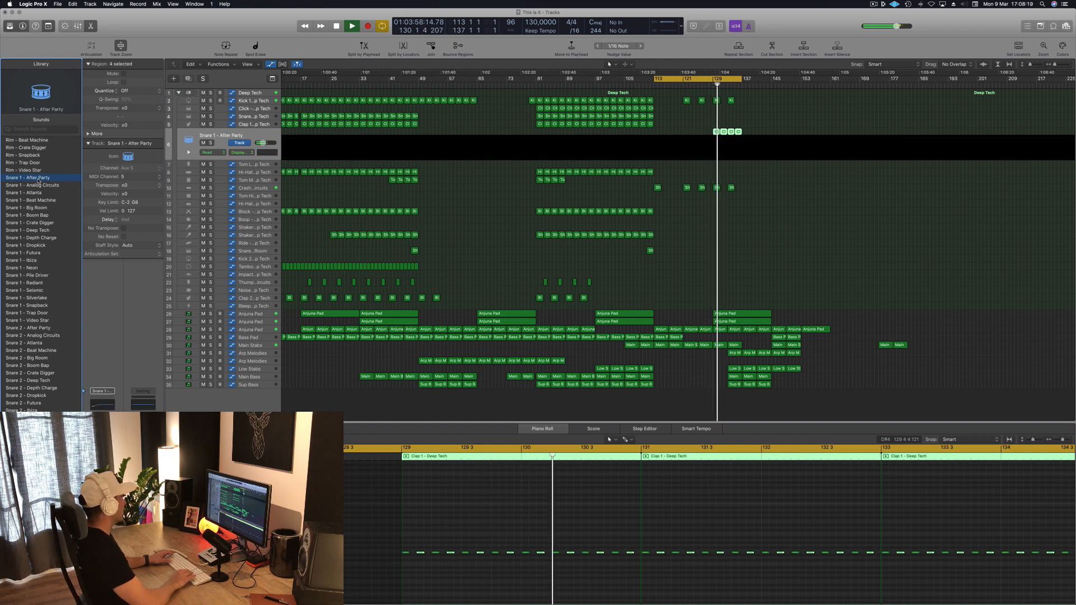
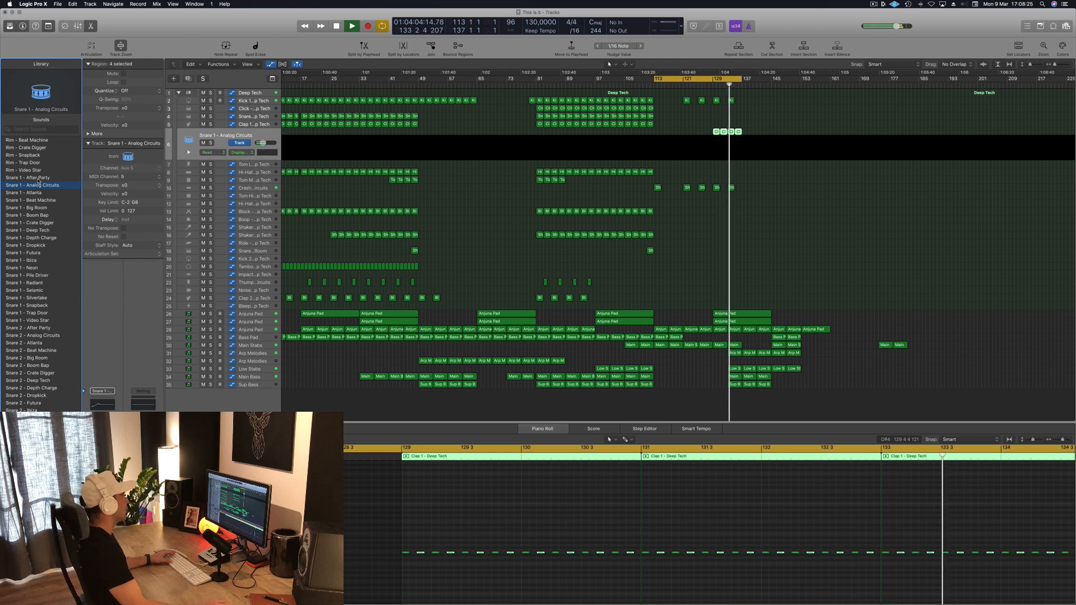
click(712, 86)
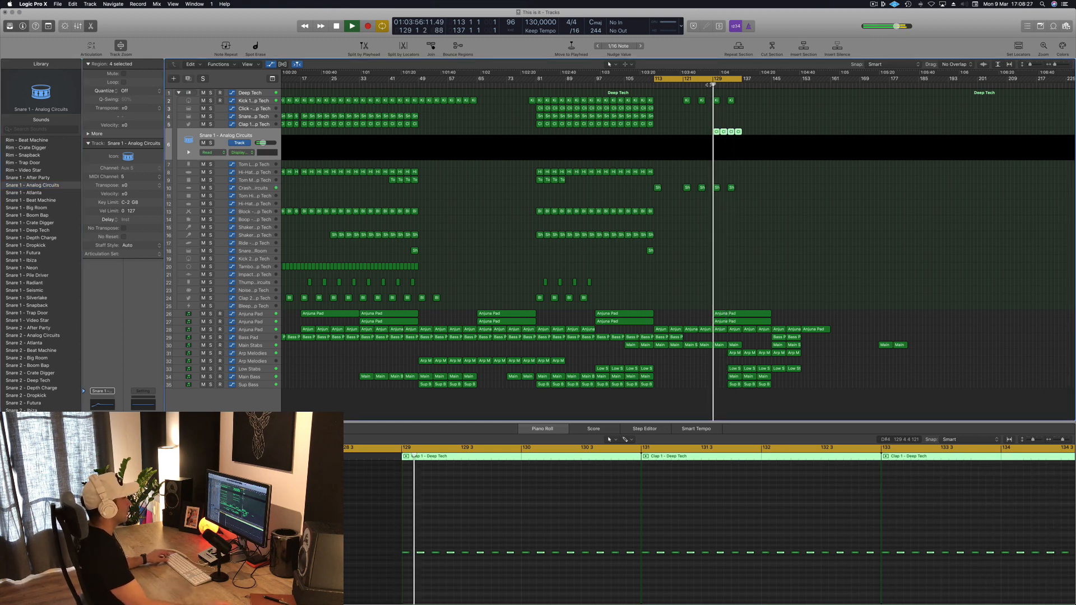
Double the clap density from bar 133 to 137 by copying the notes of the last two regions into the gaps
drag(761, 127, 729, 140)
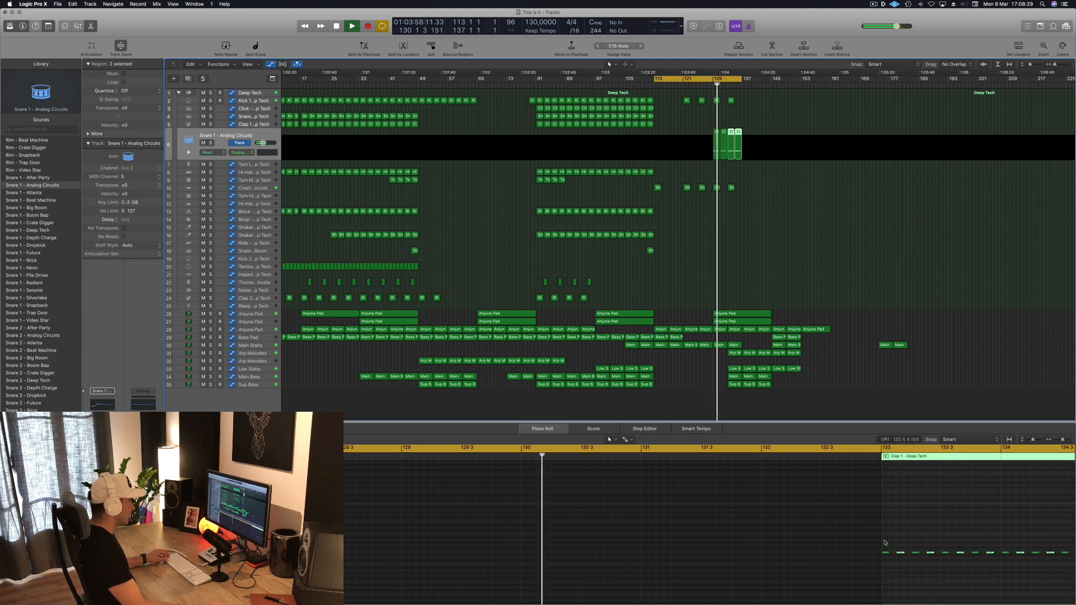
scroll(1009, 550, left, 2)
scroll(946, 556, right, 5)
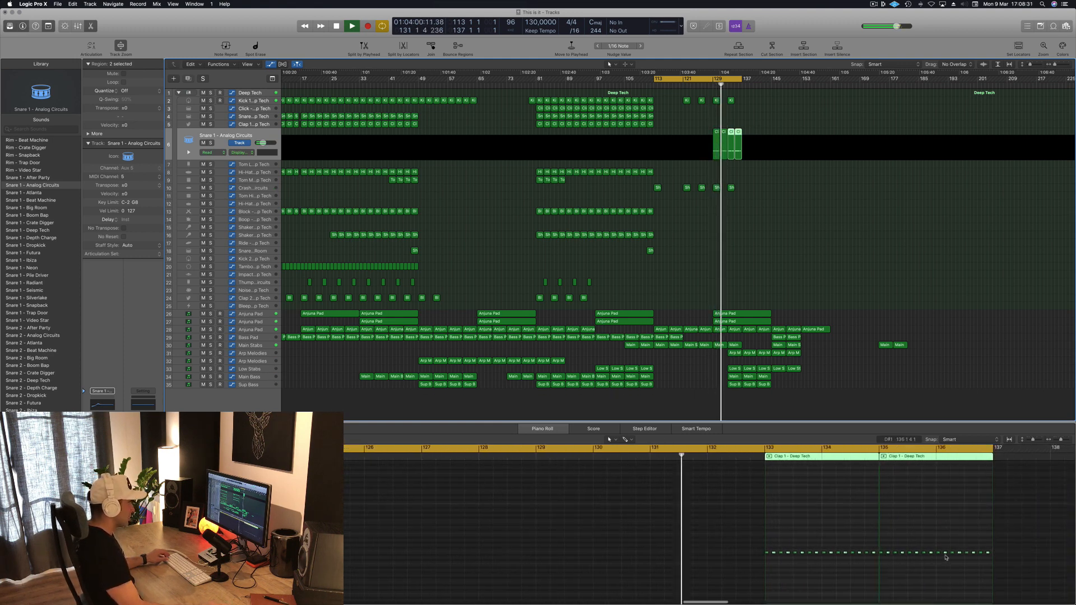
drag(675, 537, 999, 582)
scroll(687, 555, up, 2)
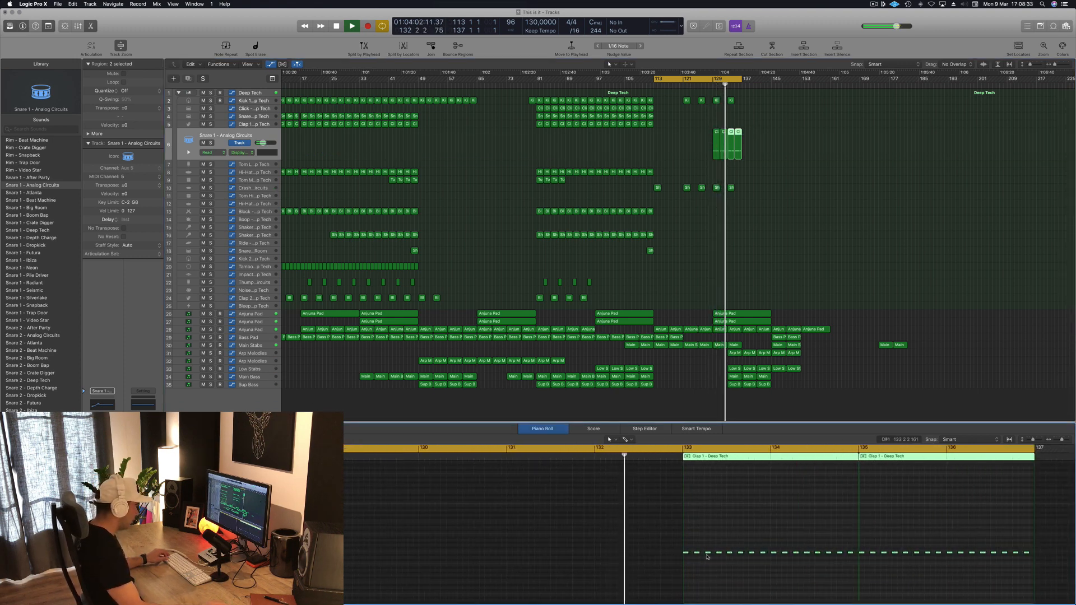
drag(687, 555, 692, 556)
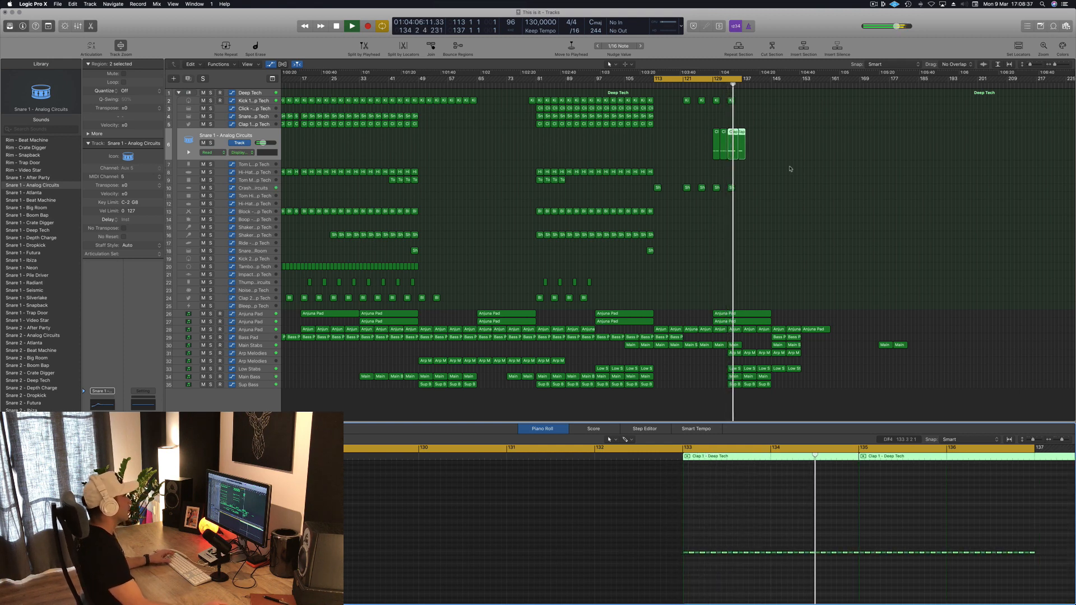
Extend the end of the cycle range to bar 159
scroll(744, 140, down, 2)
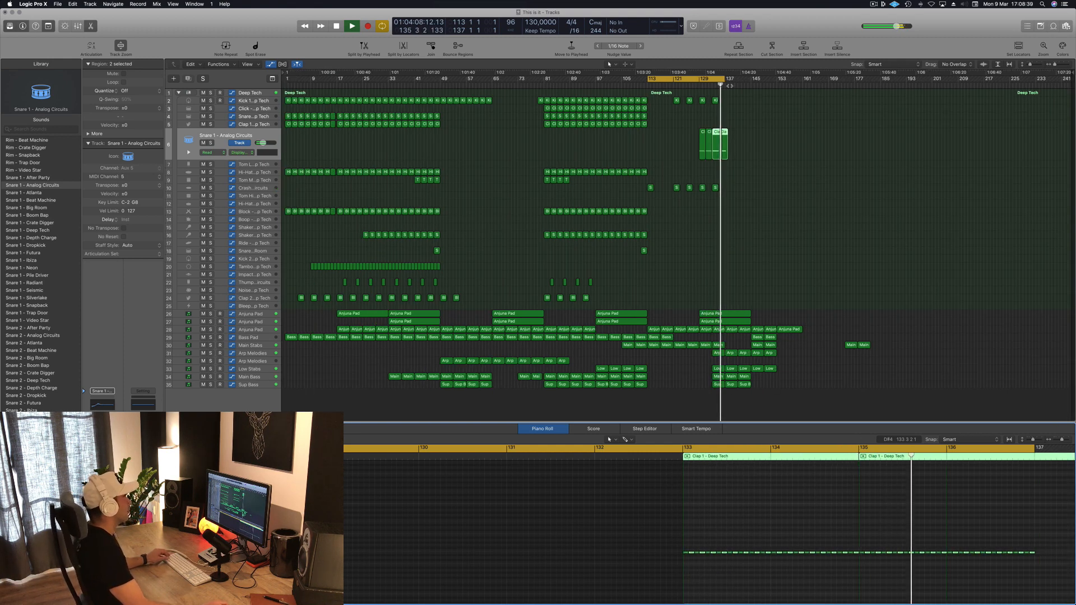
drag(725, 78, 797, 82)
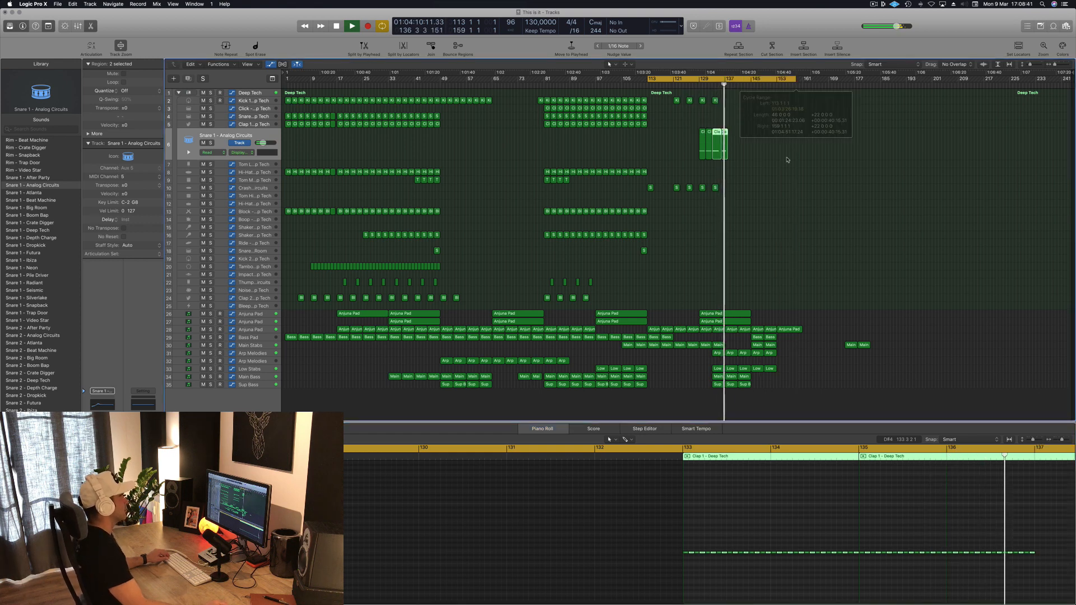
scroll(788, 159, up, 5)
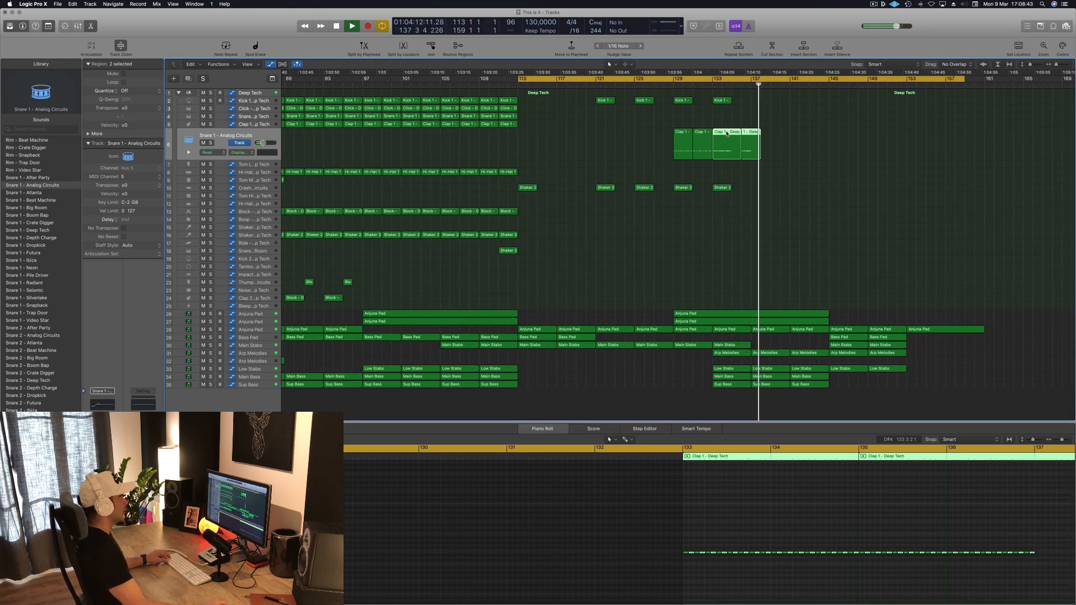
Split the doubled clap regions at bar 135, splitting crossing notes, and delete the overlong region that runs from there to bar 138
click(729, 134)
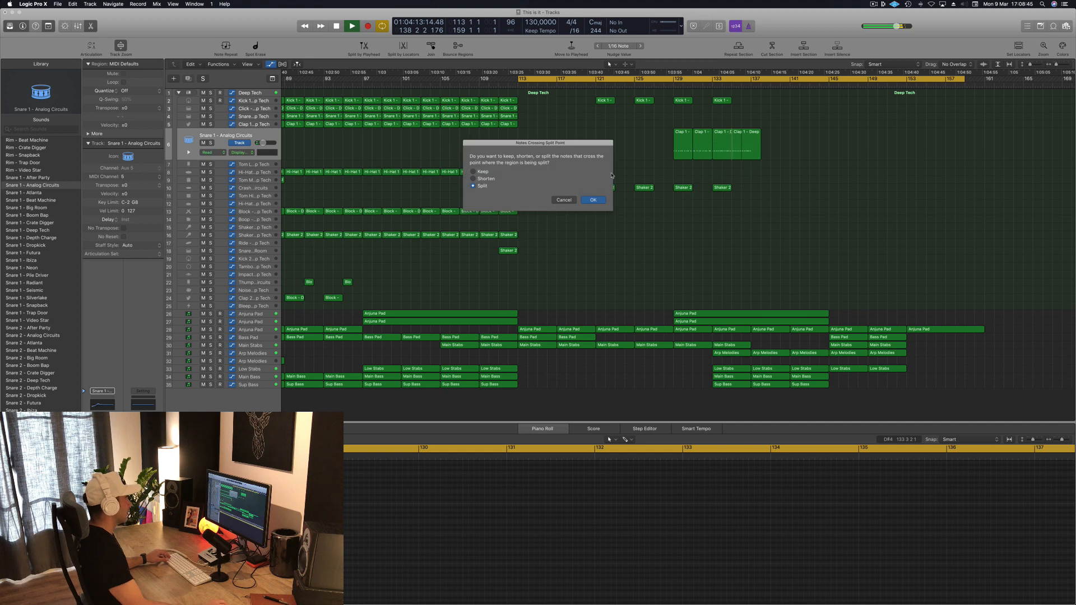
click(586, 202)
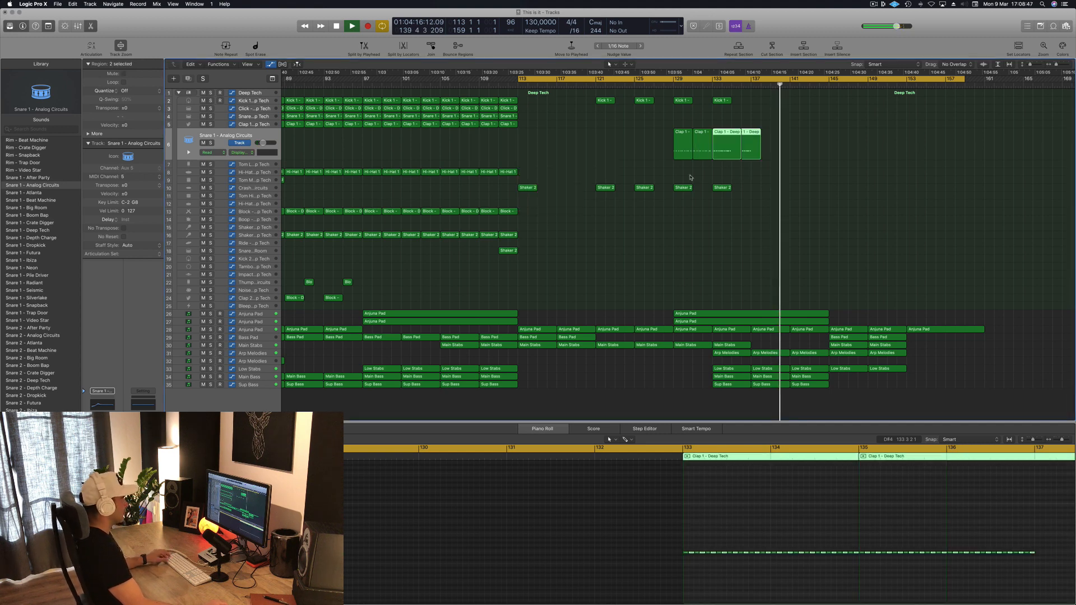
click(728, 151)
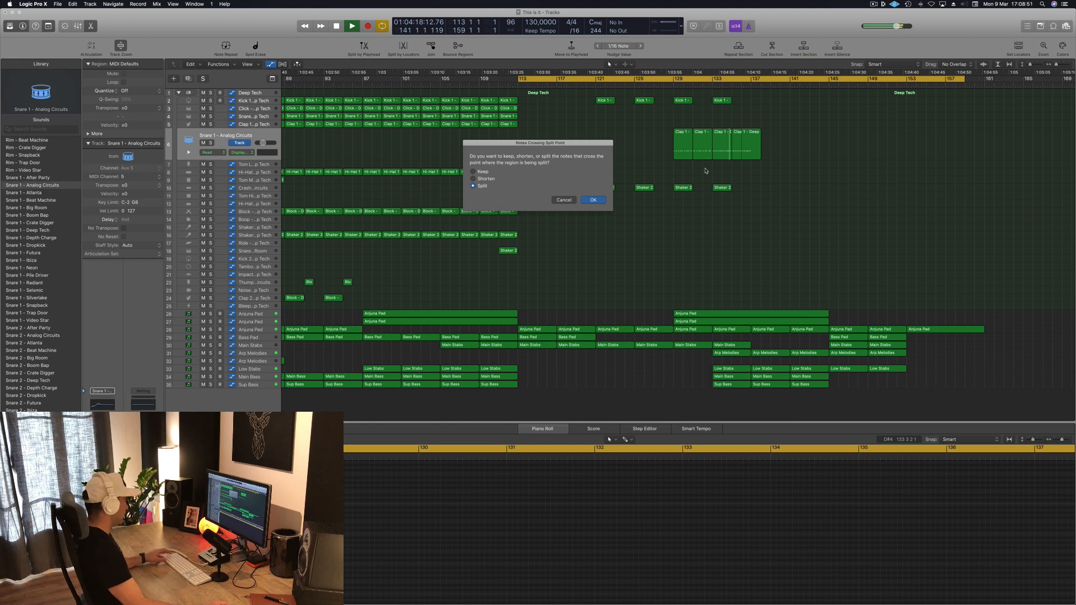
key(Return)
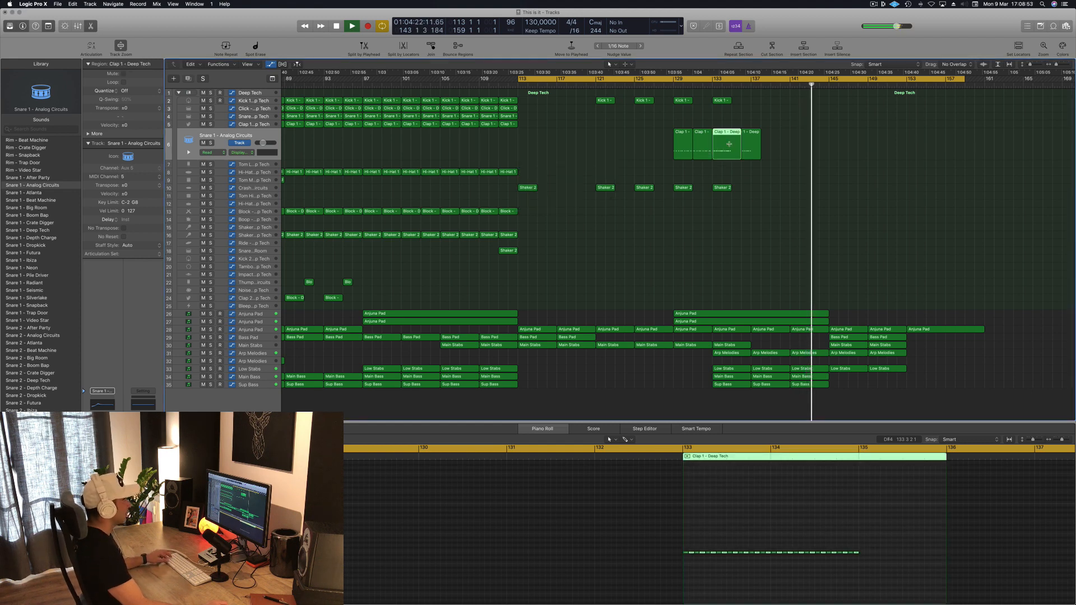
super+click(730, 144)
click(738, 148)
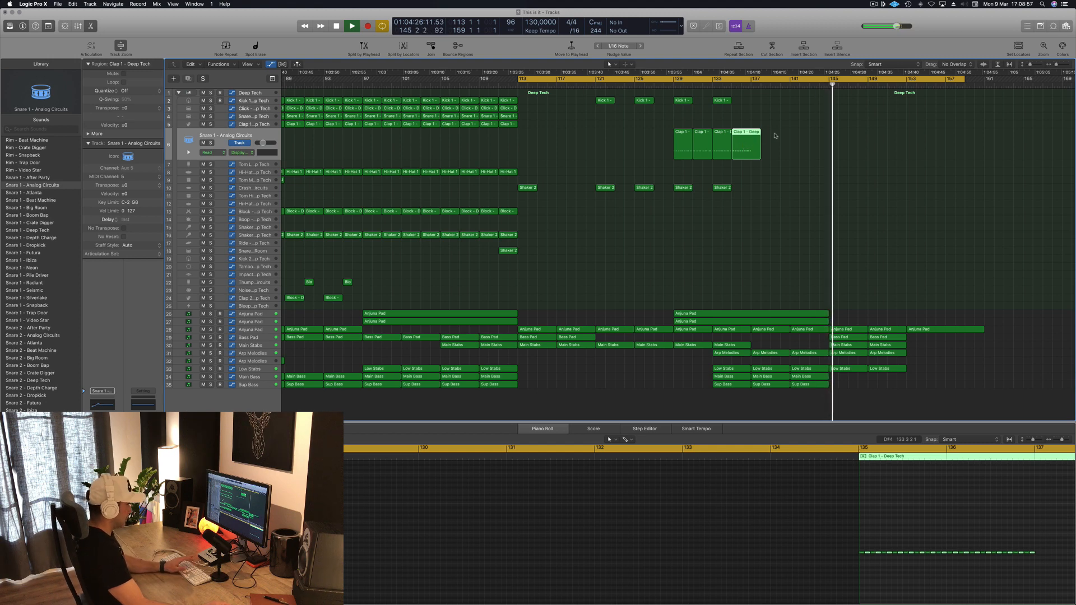
key(Delete)
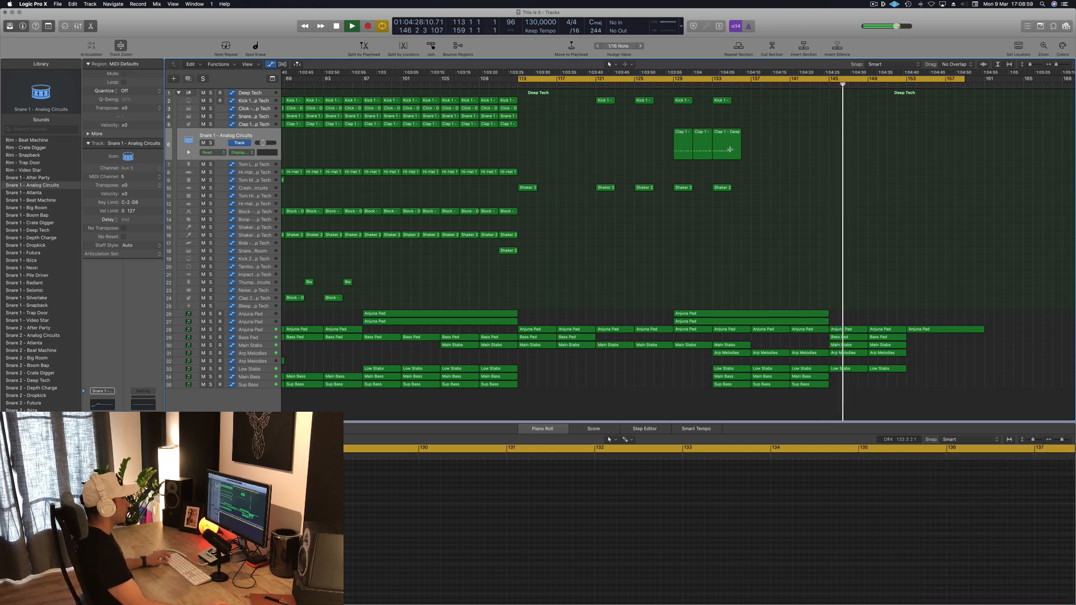
Split the remaining long clap region at bar 135 and delete the leftover piece up to bar 136
click(711, 158)
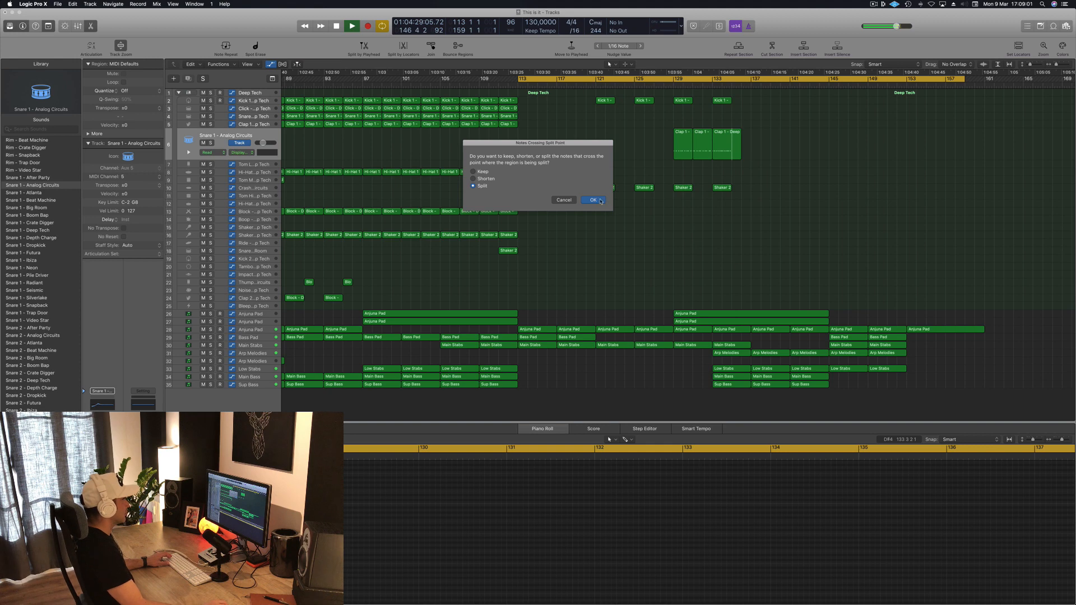
click(593, 200)
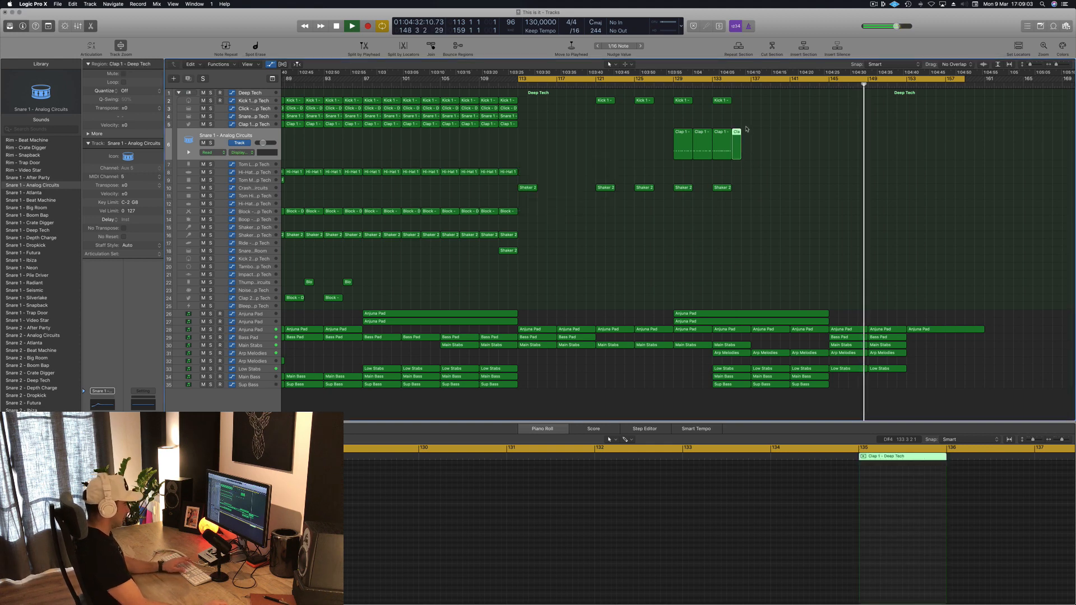
key(Delete)
Replay from bar 129 and copy the dense clap region at bar 133 to bar 135
click(672, 84)
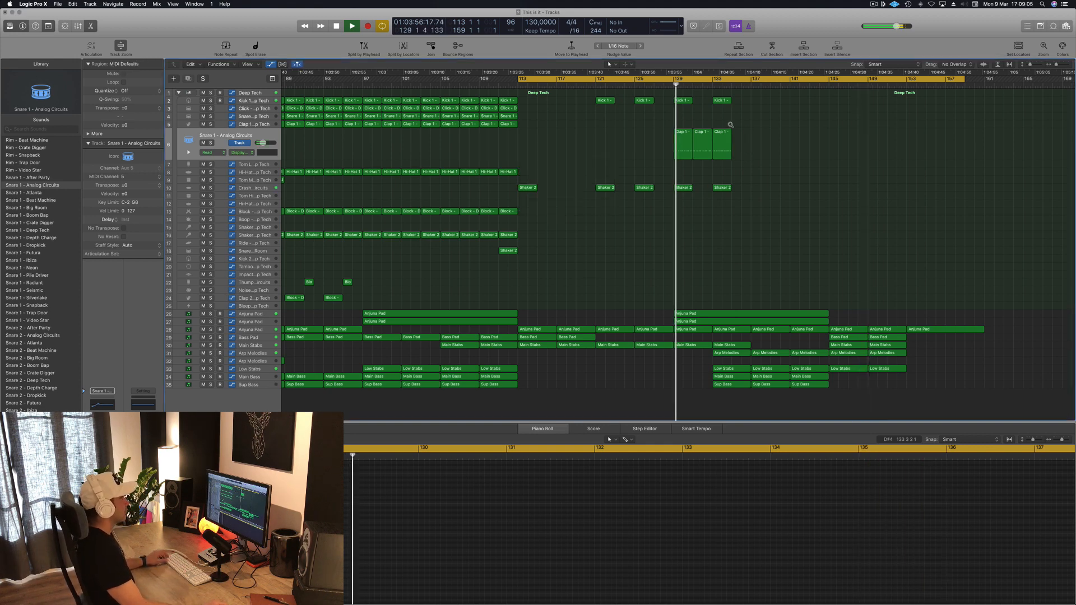
drag(722, 134, 745, 137)
click(722, 135)
click(783, 116)
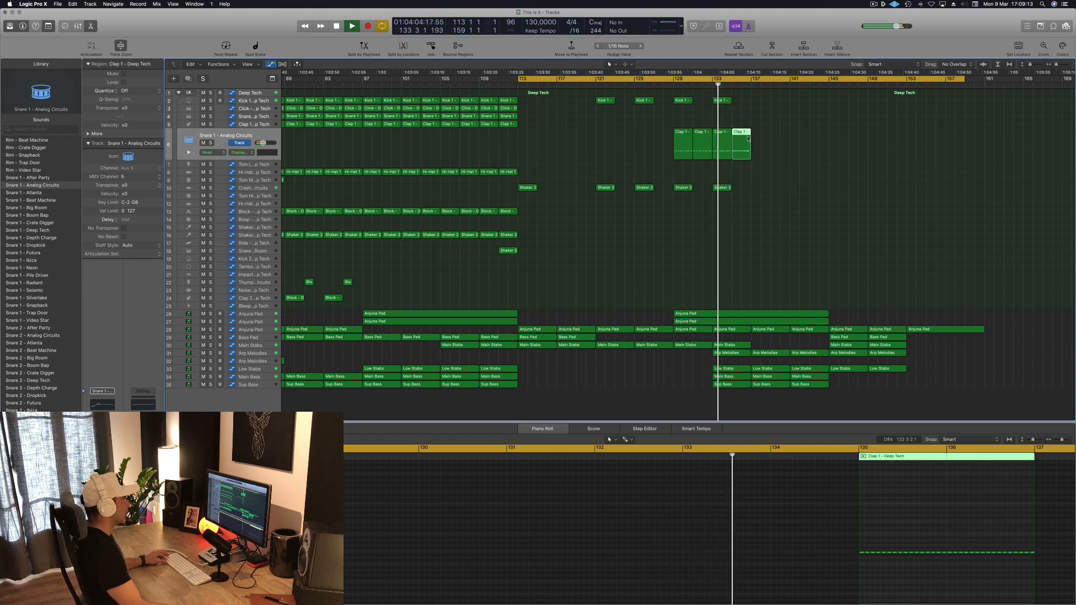
Copy the dense clap regions onward with their automation until they reach bar 143, and replay from bar 129
scroll(797, 140, down, 5)
scroll(770, 136, up, 3)
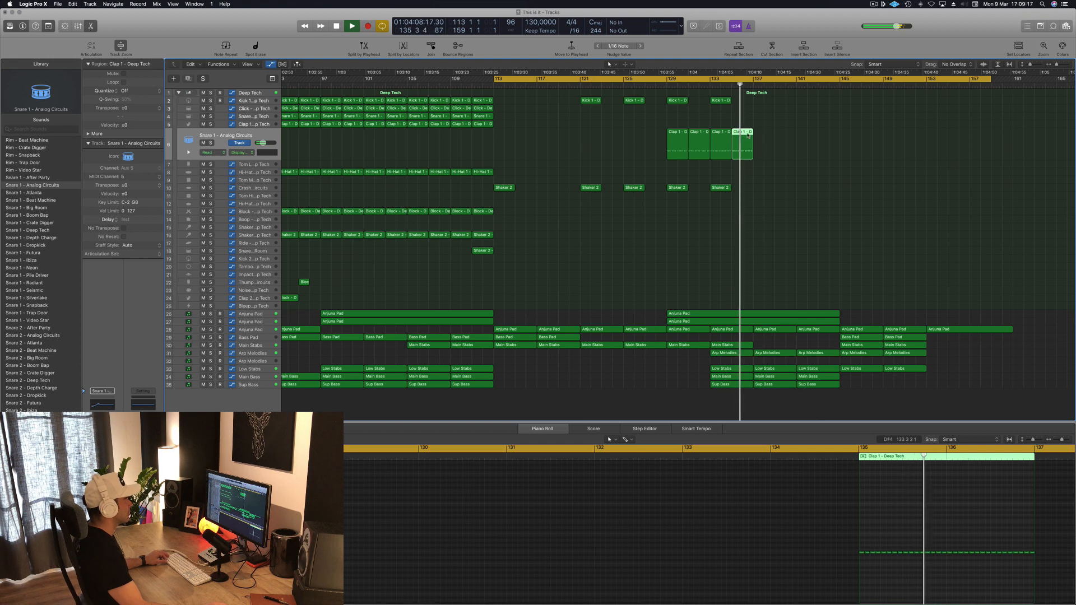
drag(747, 139, 790, 138)
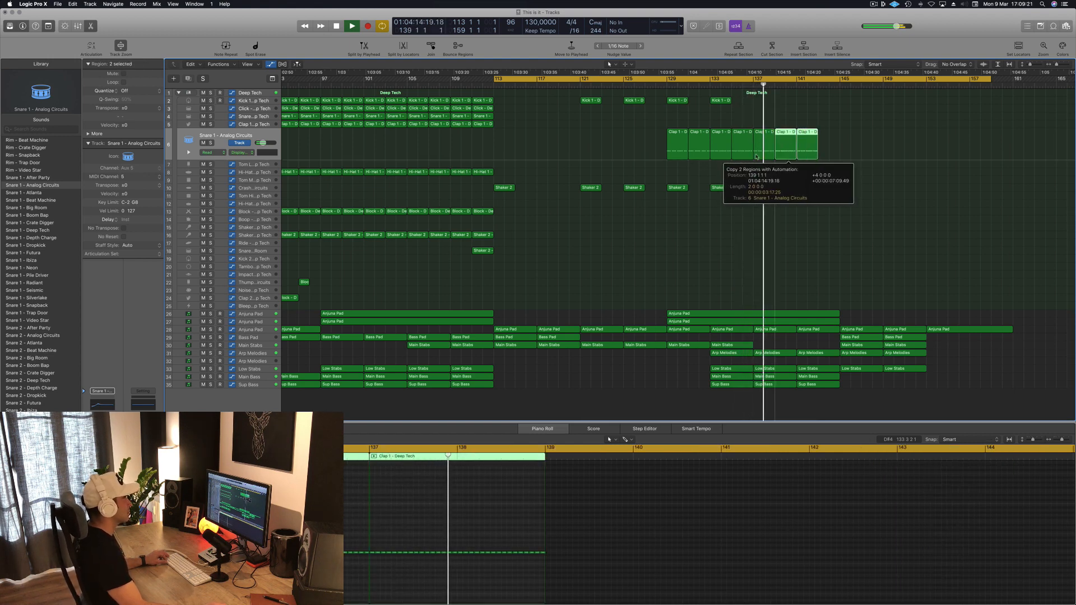
click(675, 84)
Select the Main Stabs track and fill its gap from bar 137 to 145 with two copied regions and their automation
scroll(682, 266, down, 3)
scroll(681, 267, down, 2)
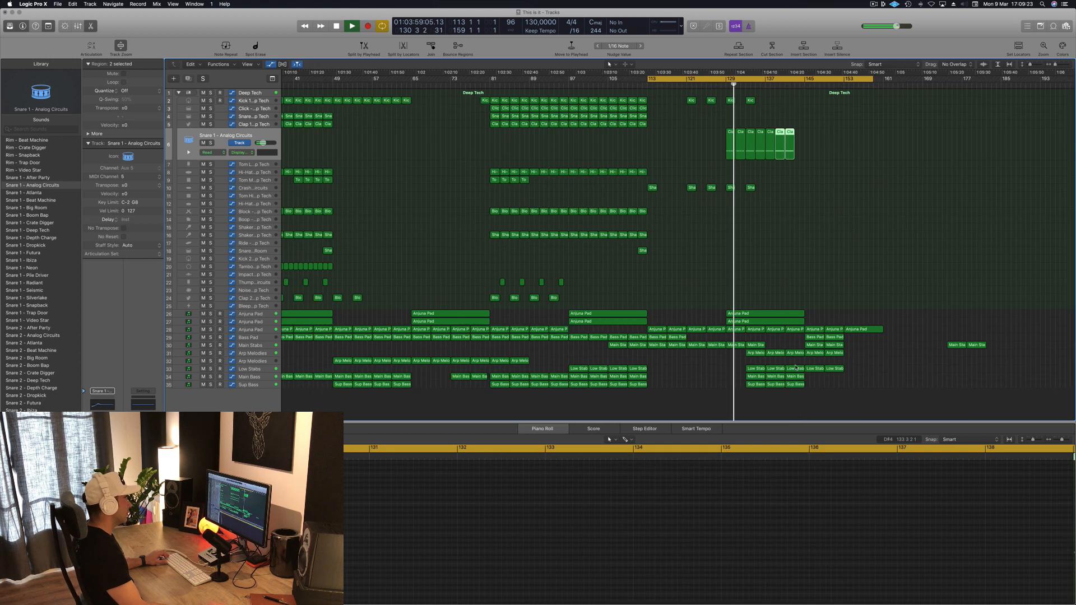
click(757, 345)
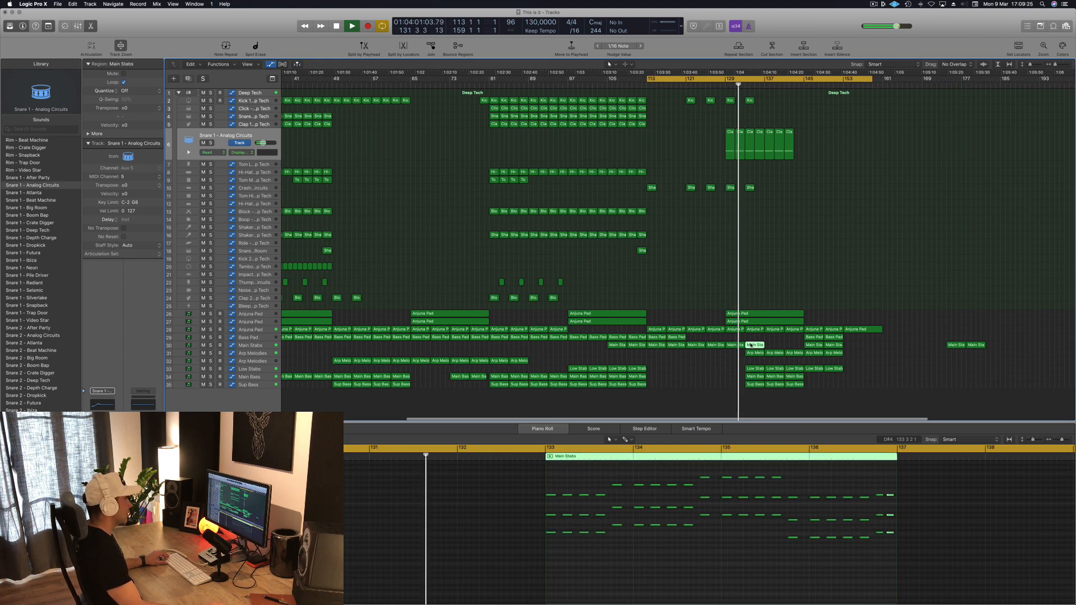
click(272, 349)
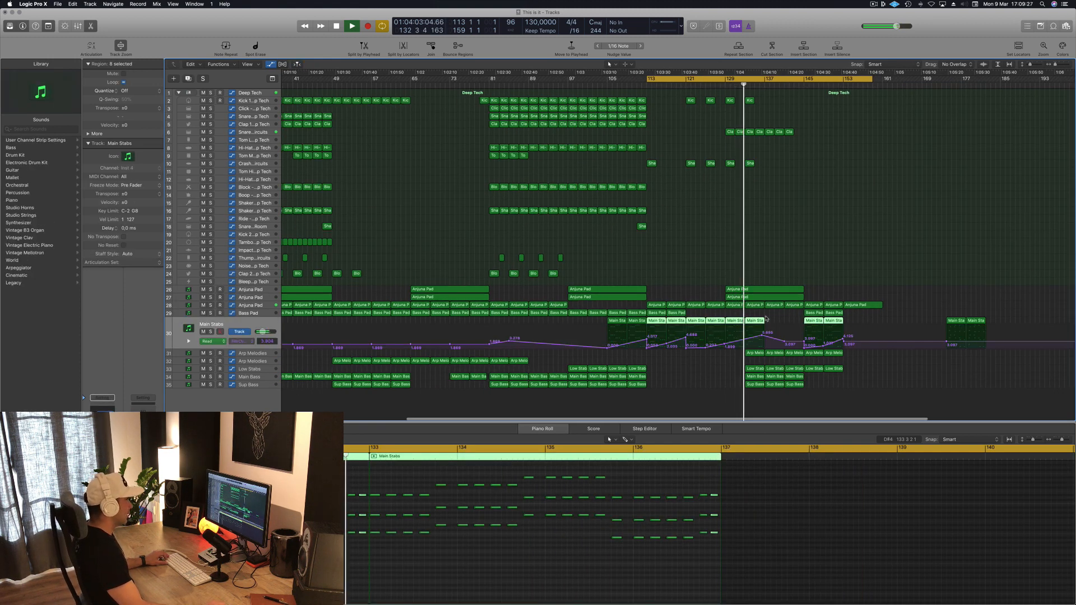
mouse_move(774, 321)
mouse_down()
mouse_move(734, 324)
mouse_move(772, 324)
mouse_up()
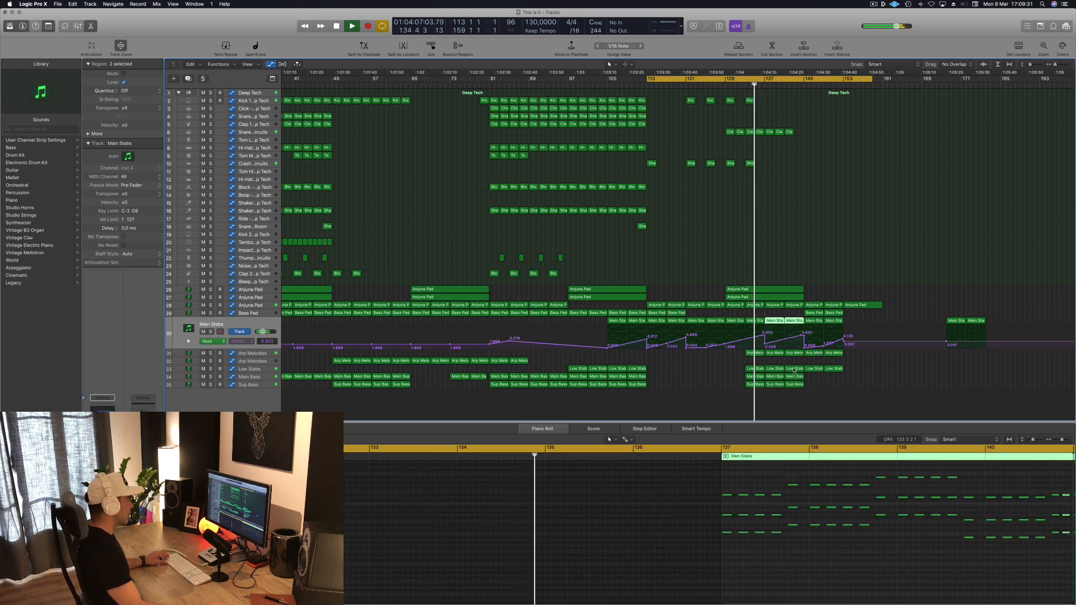
Select the Anjuna Pad track 28 and lower its automation around bar 137 so it climbs from there to bar 145
click(774, 304)
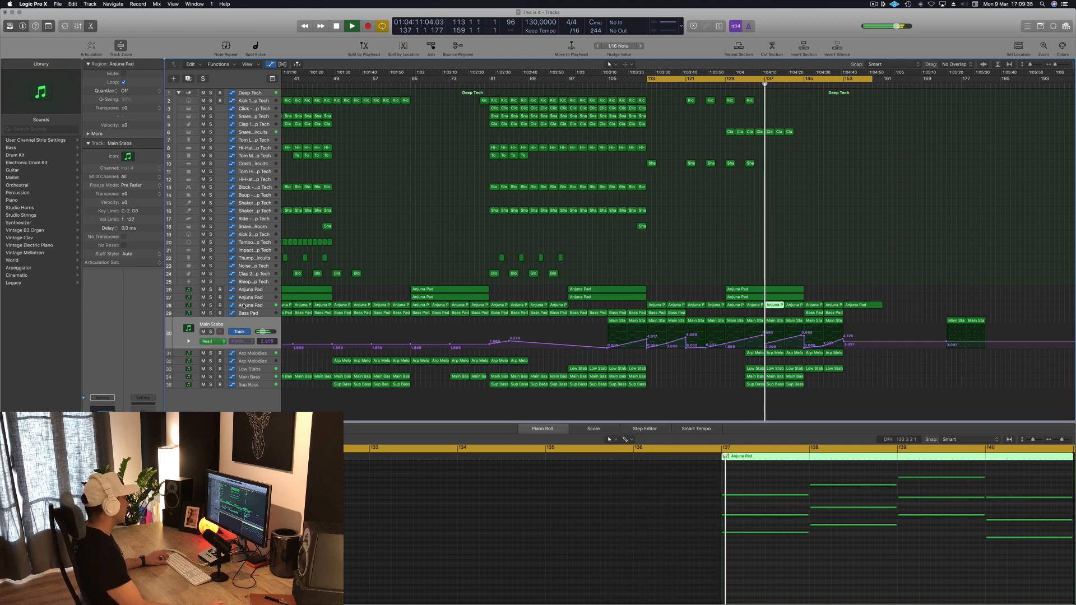
click(255, 306)
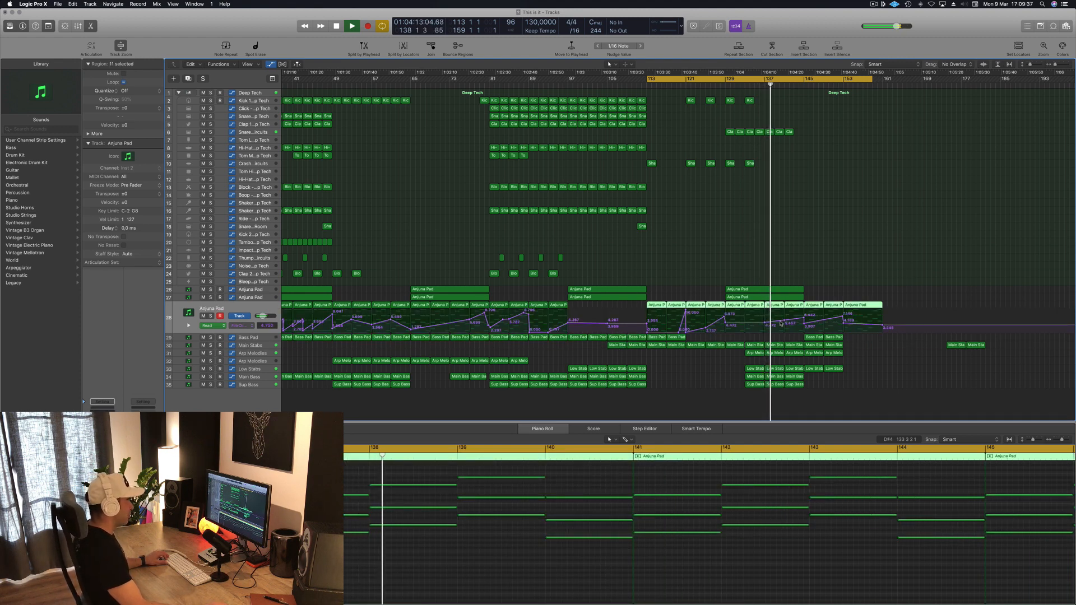
drag(803, 322, 767, 328)
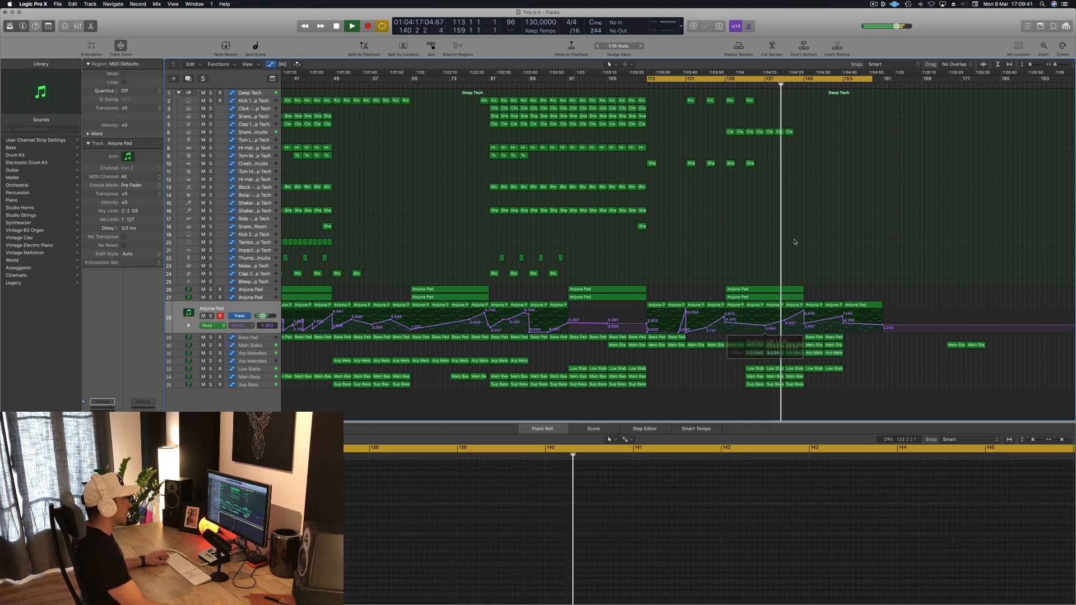
Copy the last clap region at bar 141 to bar 143 so the claps run up to bar 145
key(super+Right)
key(super+Right)
key(super+Right)
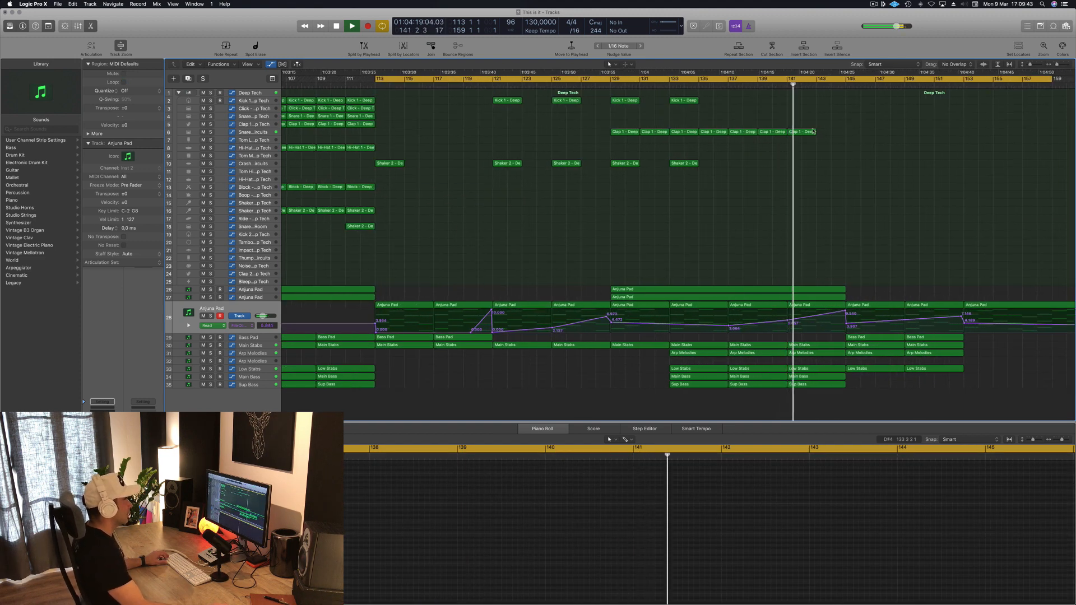
drag(814, 132, 824, 156)
key(super+Left)
key(super+Left)
key(super+Left)
key(super+Left)
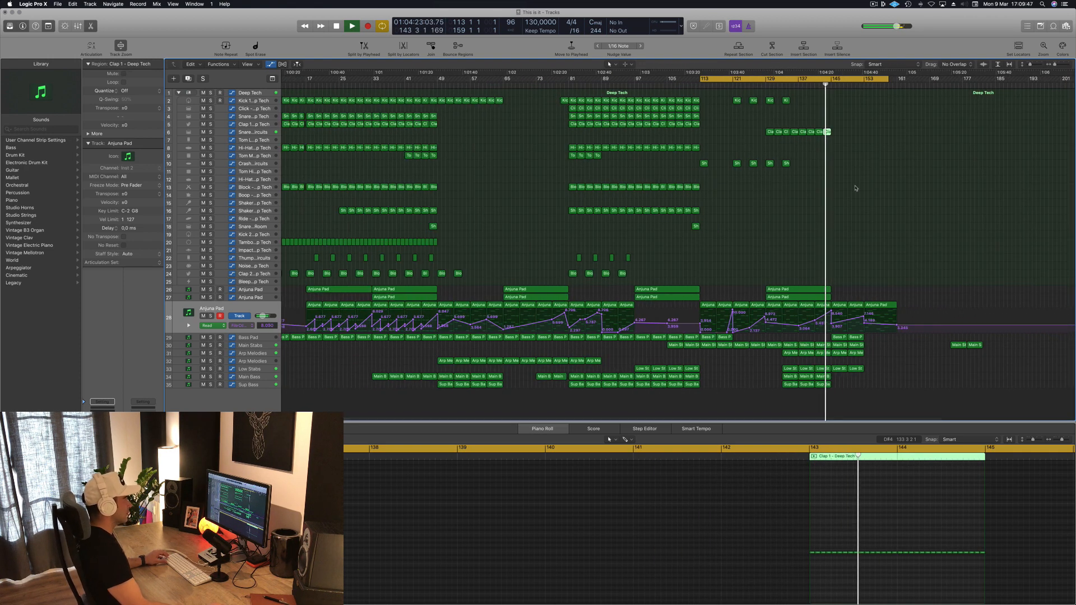
key(super+Left)
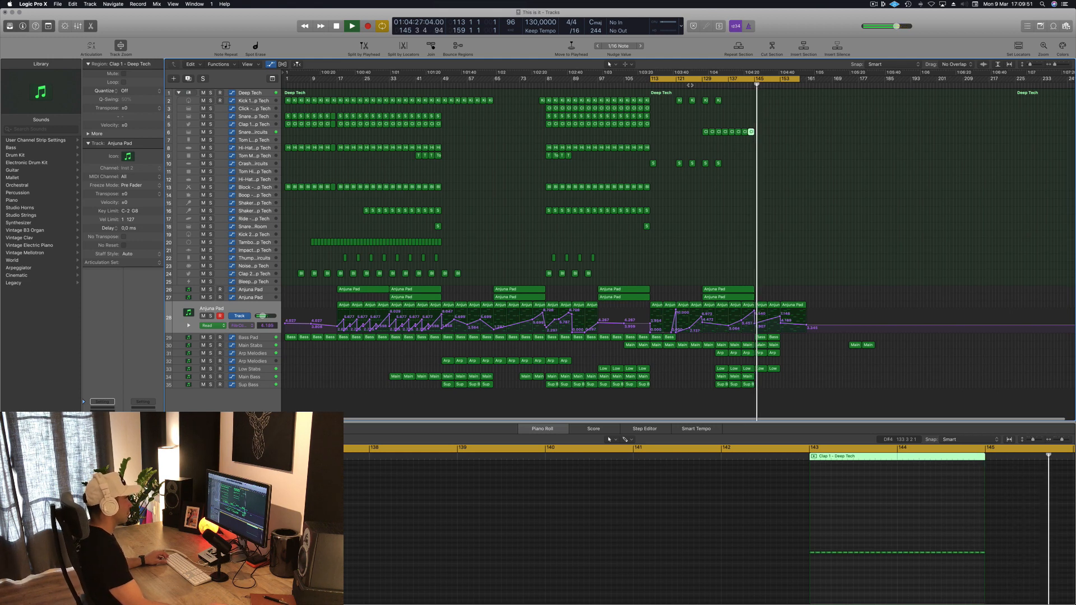
Replay from bar 127 and copy two Kick 1 regions so kicks also start at bars 137 and 141
click(696, 84)
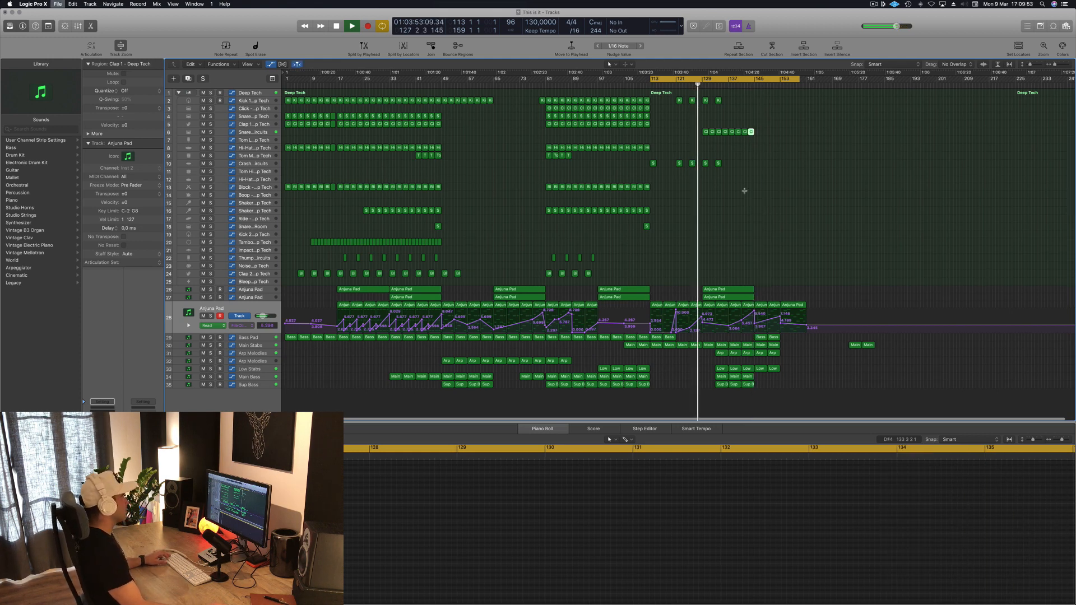
key(super+Right)
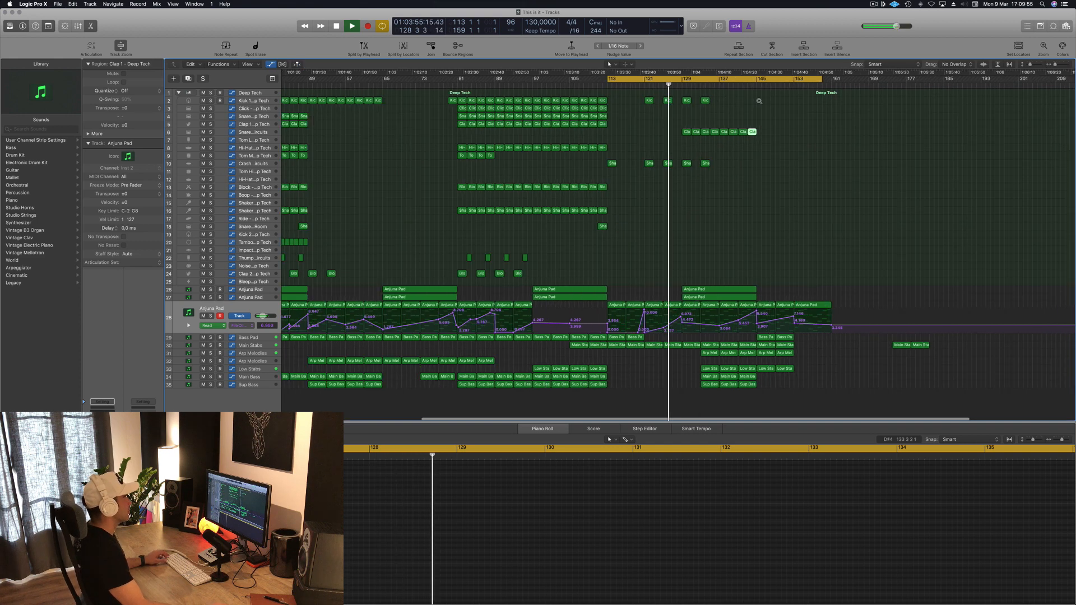
scroll(759, 101, right, 3)
mouse_move(717, 97)
mouse_down()
mouse_move(659, 103)
mouse_move(710, 106)
mouse_up()
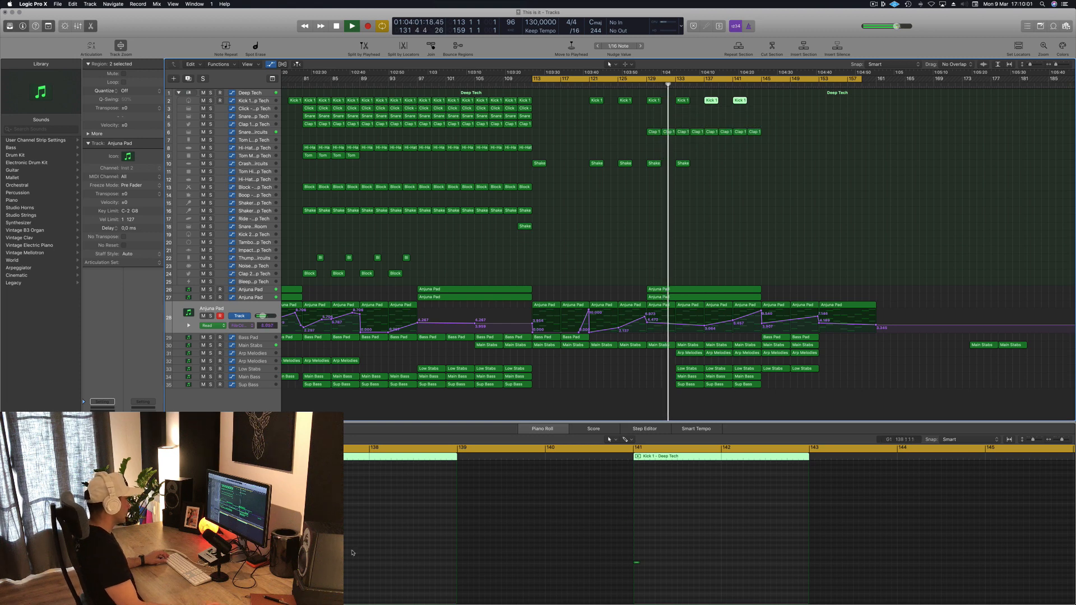
Add a second kick note shortly after the first one in the Kick 1 region at bar 137
key(super+a)
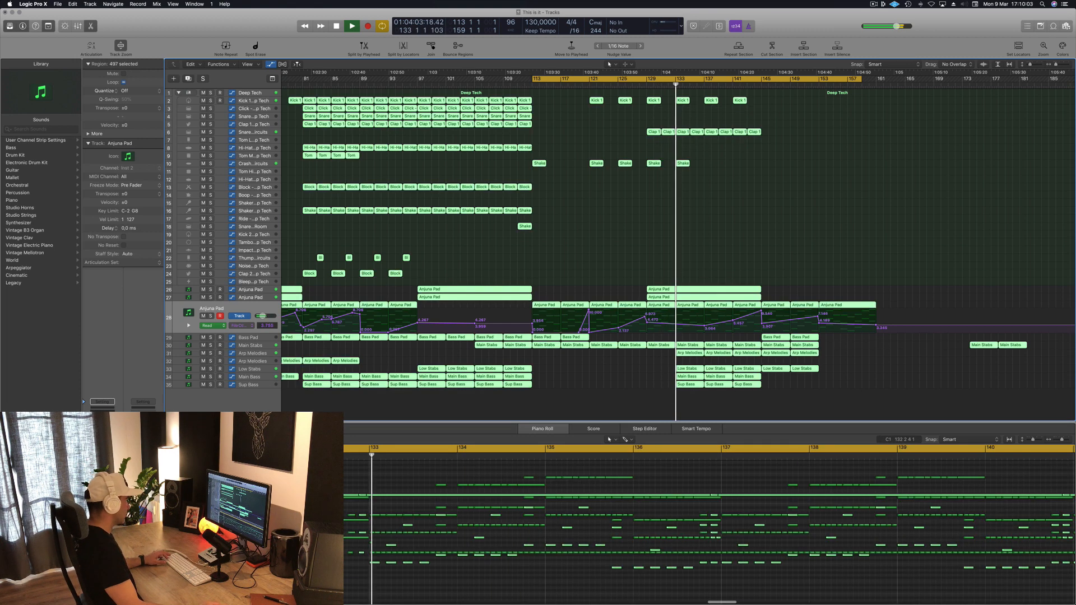
click(676, 121)
drag(710, 114, 777, 93)
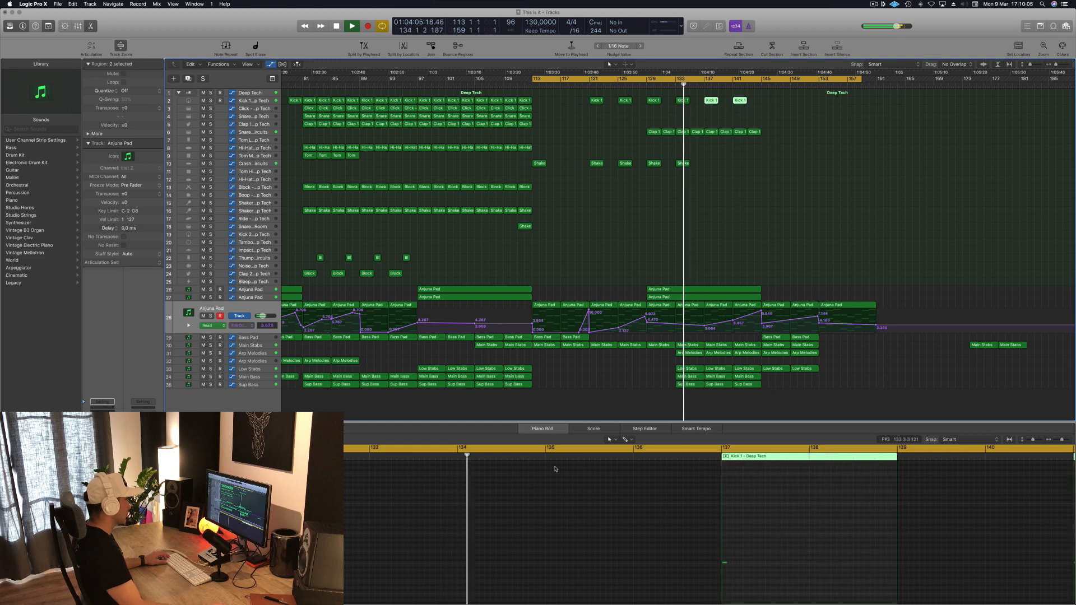
click(734, 563)
drag(735, 564, 735, 564)
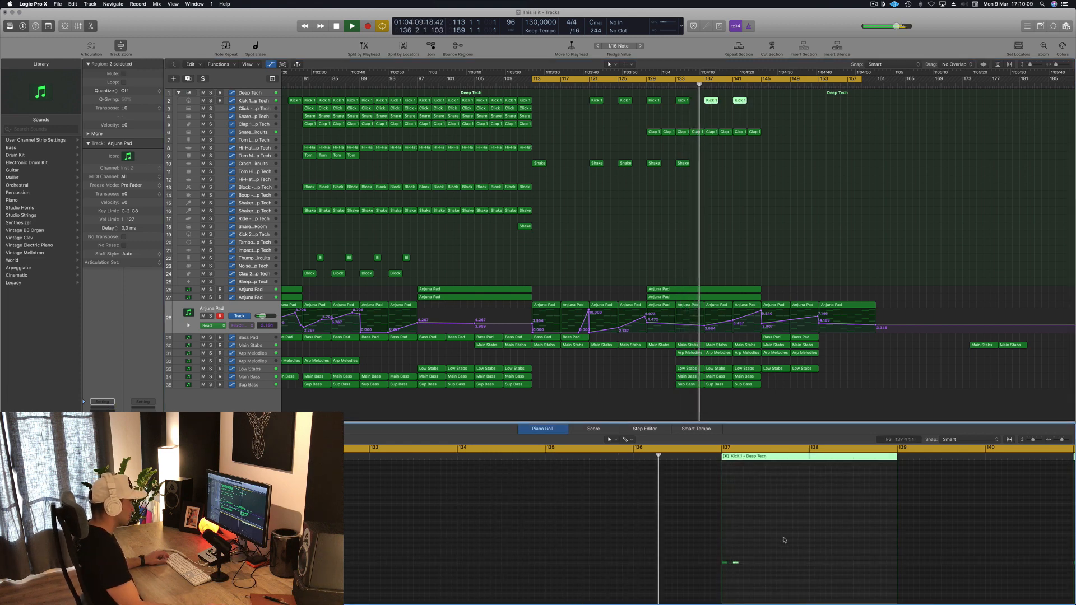
key(super+Left)
key(super+Left)
key(super+Left)
key(super+Left)
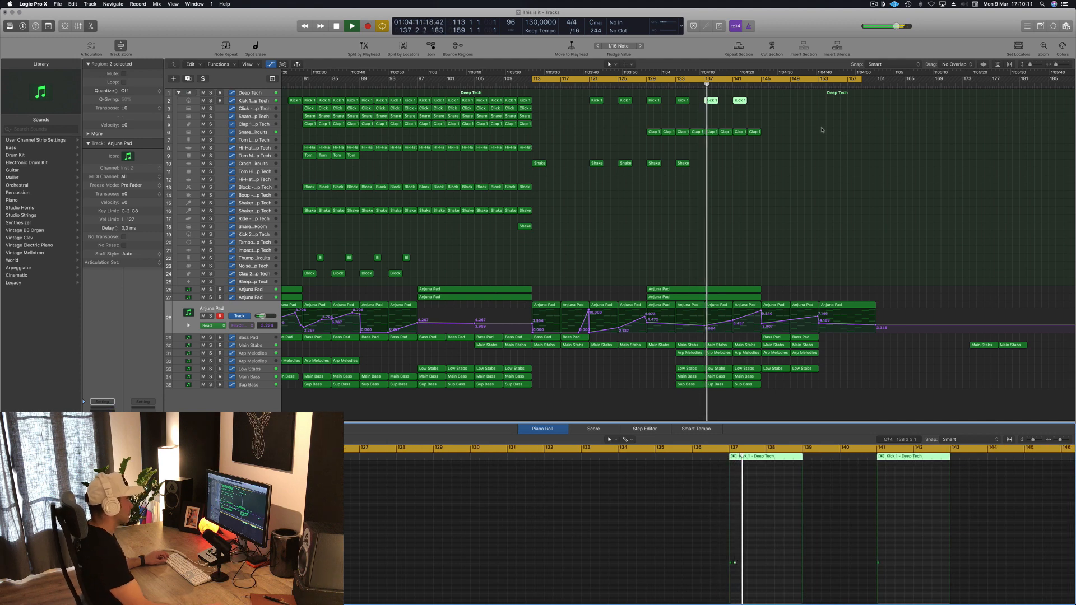
Try a copy of the bar 141 kick region at bar 143, and delete that copy
click(739, 113)
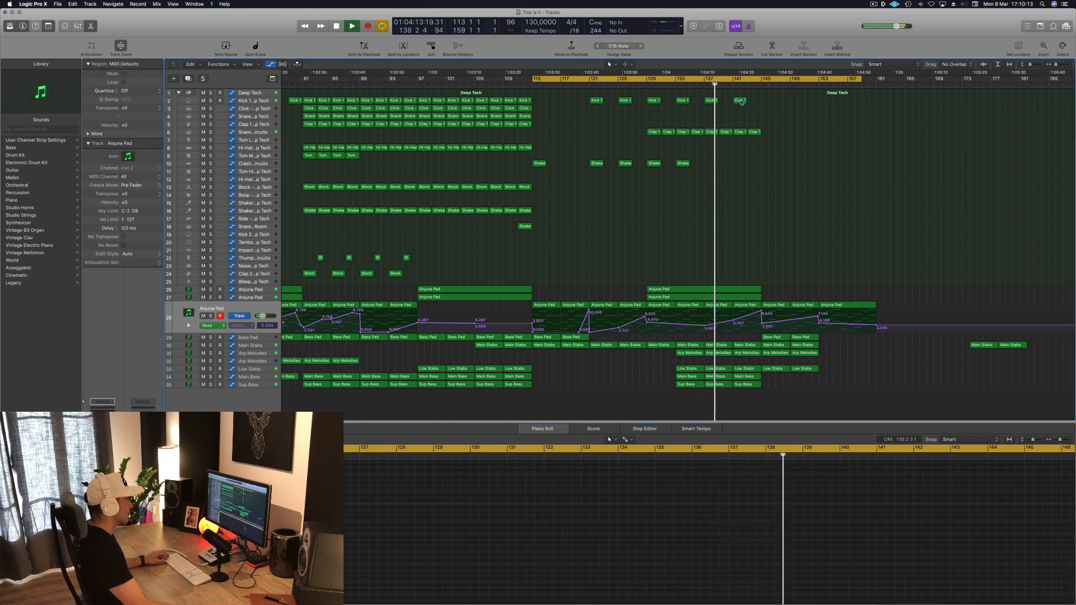
drag(741, 101, 754, 104)
scroll(599, 140, left, 5)
key(super+Left)
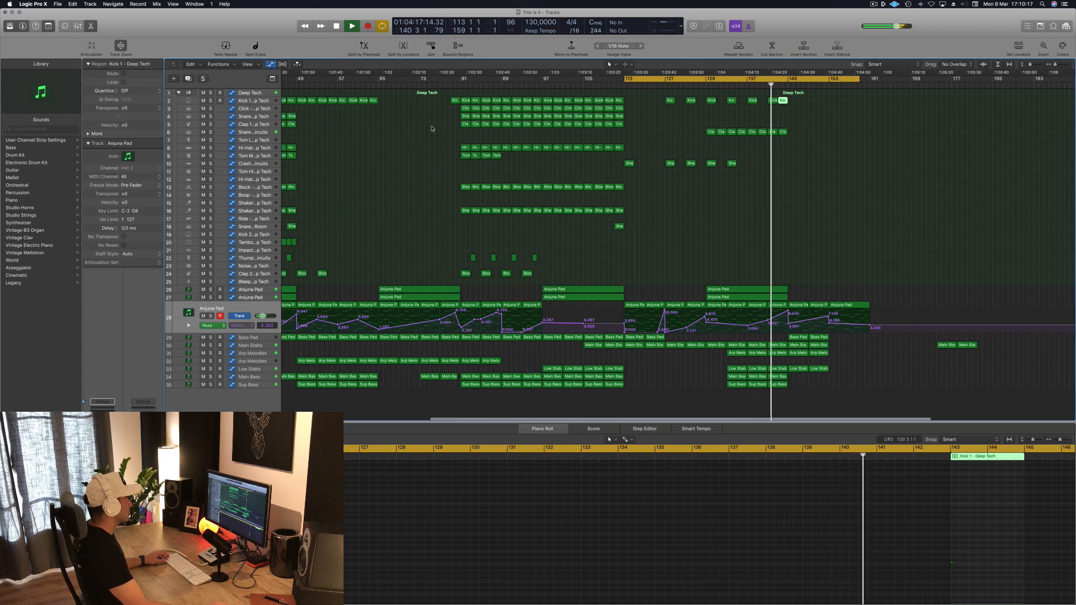
scroll(432, 127, left, 3)
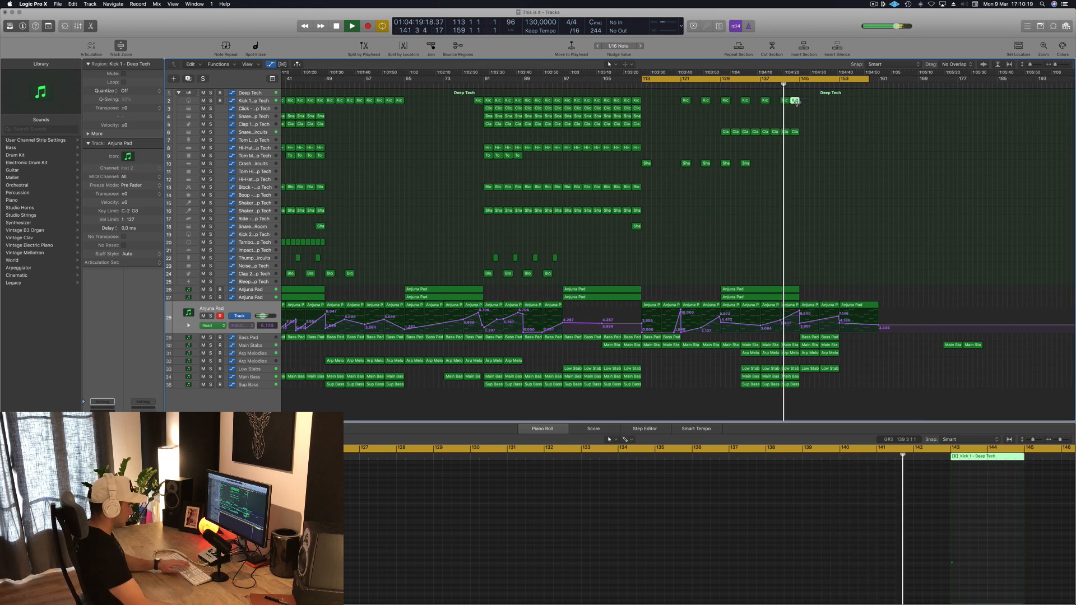
key(Delete)
Copy the build-up kick region just before bar 81 to bar 143 and replay from bar 141
click(478, 101)
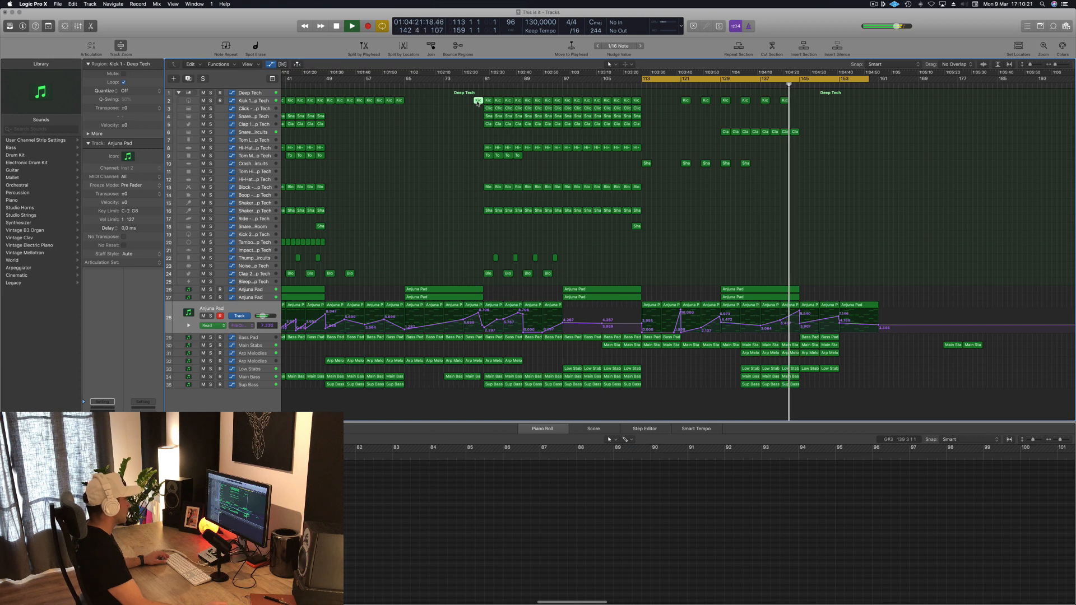
drag(478, 102, 795, 101)
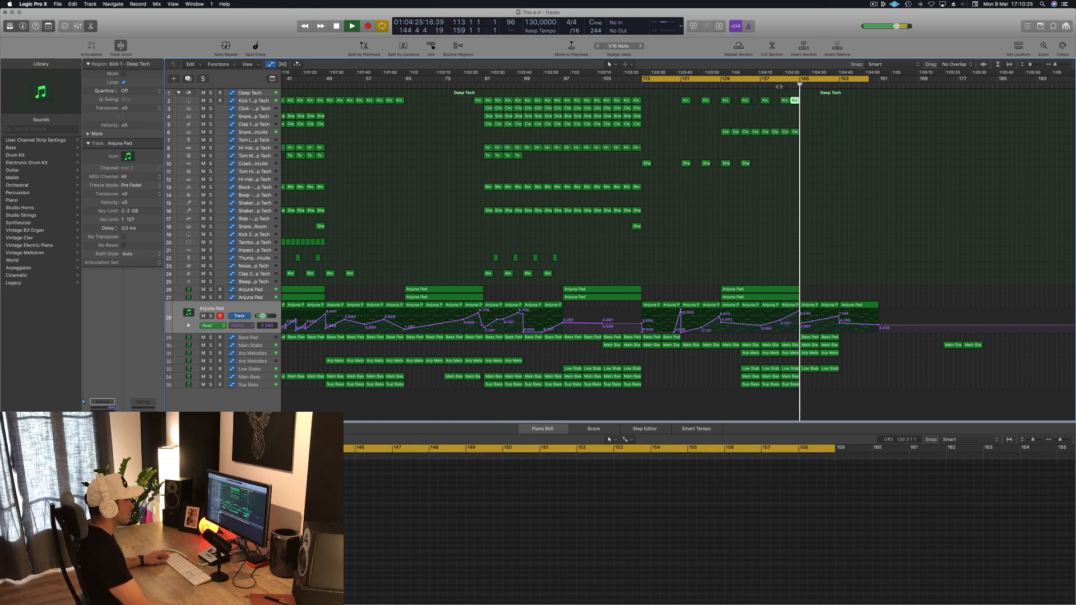
click(779, 87)
scroll(795, 110, down, 2)
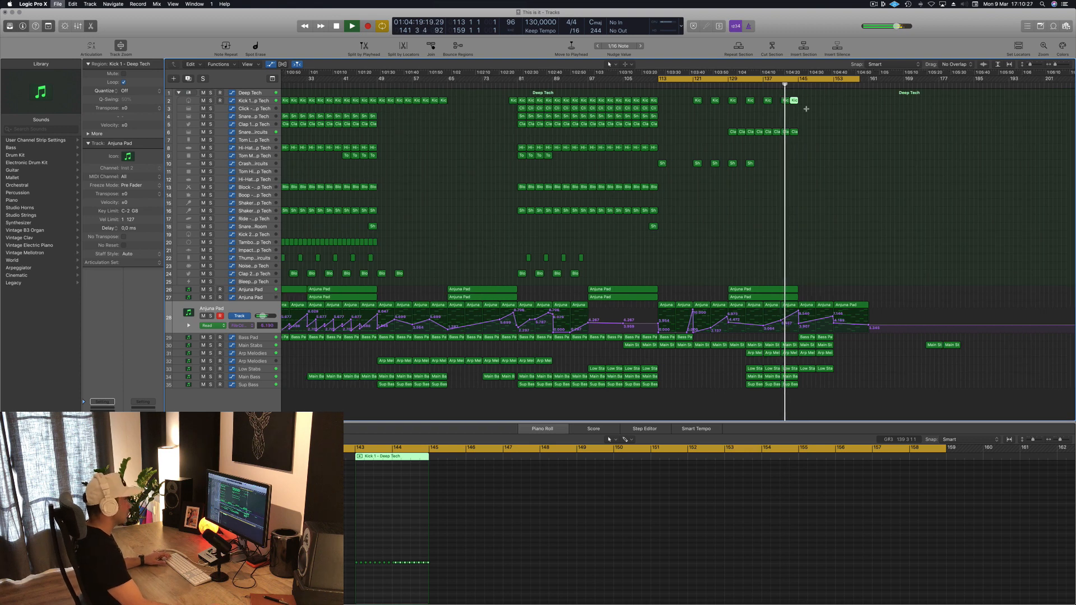
scroll(787, 101, up, 2)
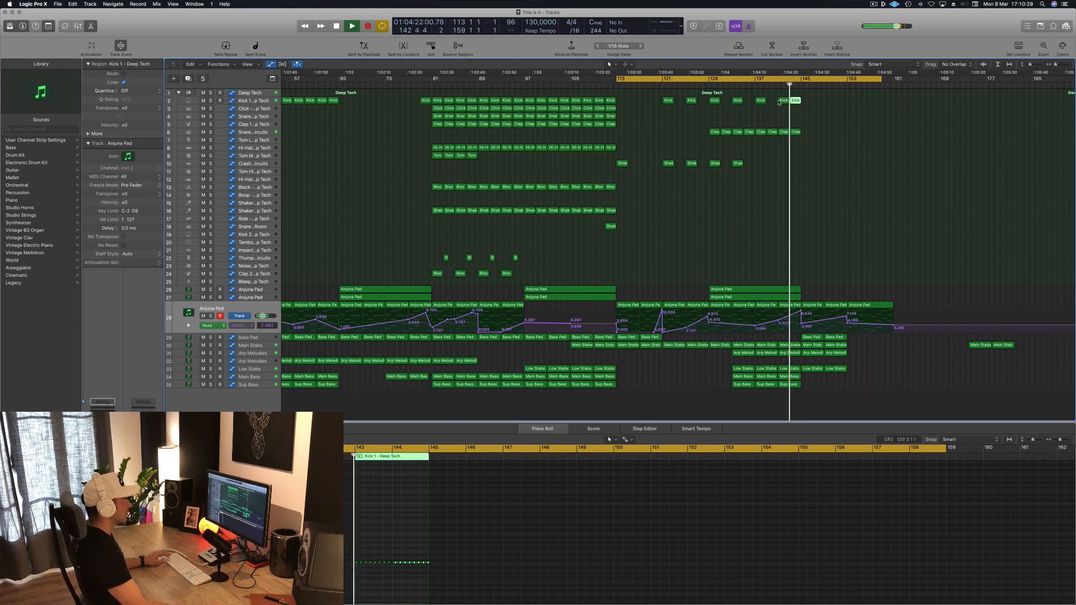
Delete the Kick 1 region at bar 141, leaving a gap before the kick build-up at bar 143
click(779, 103)
scroll(792, 114, down, 2)
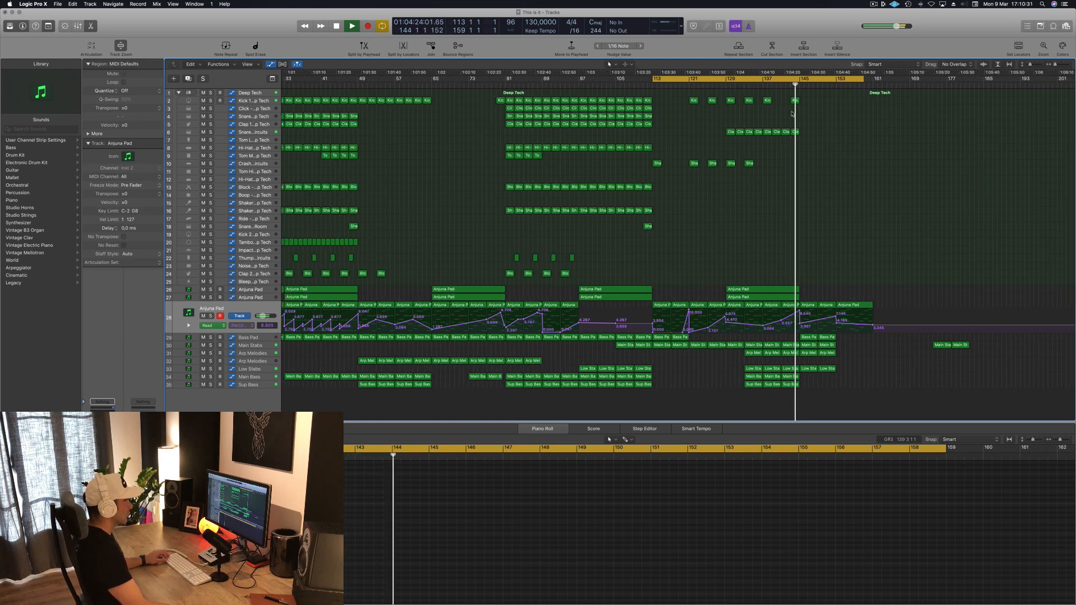
scroll(836, 121, up, 4)
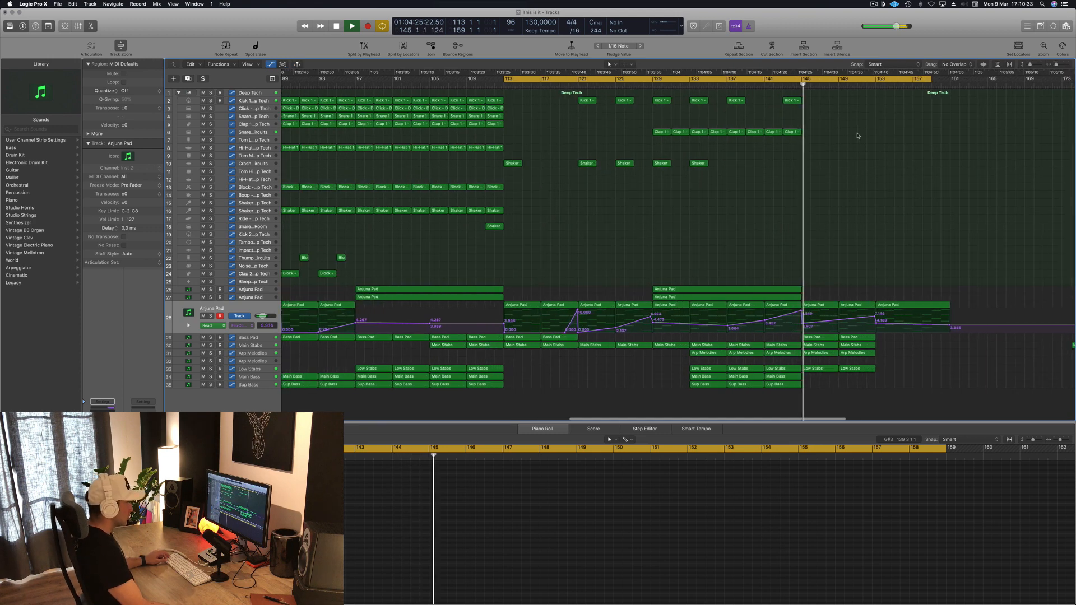
Copy the last four Kick 1 regions before bar 113, with their automation, to bar 150
scroll(814, 196, down, 2)
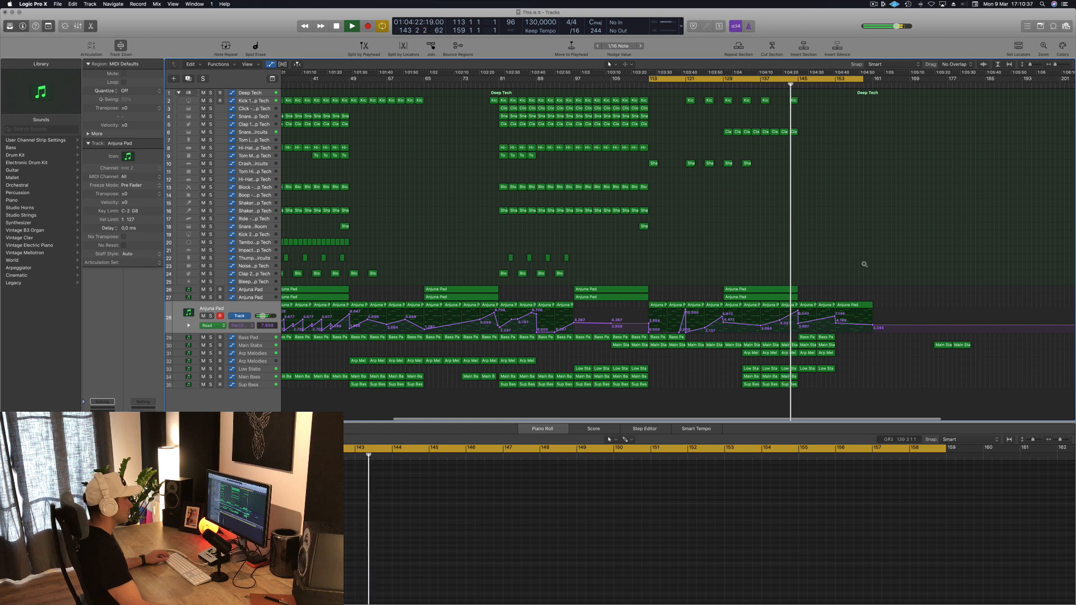
scroll(865, 264, down, 1)
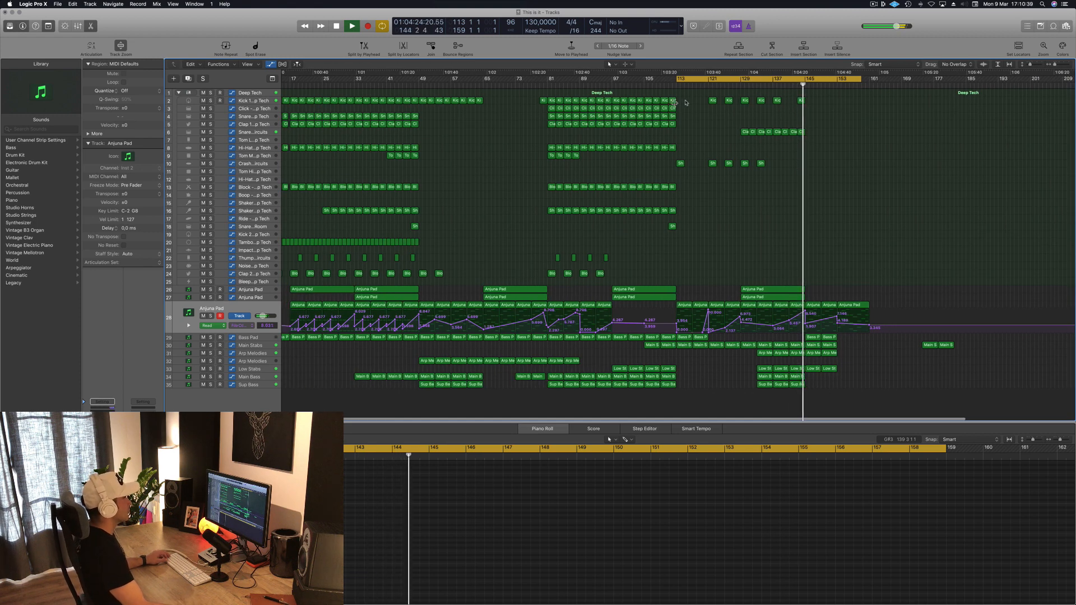
drag(665, 102, 826, 108)
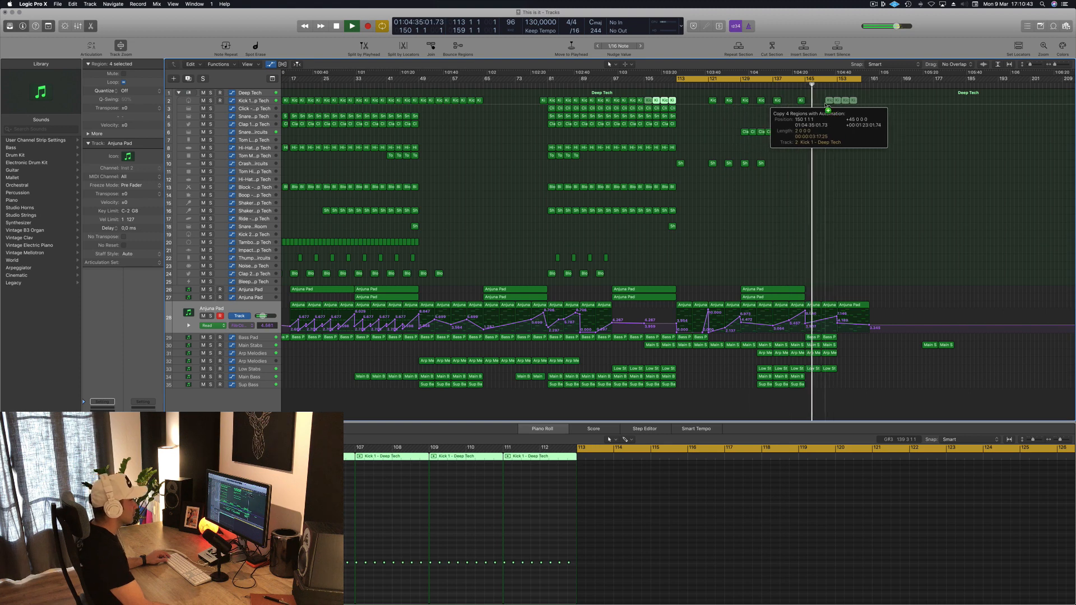
drag(830, 107, 830, 106)
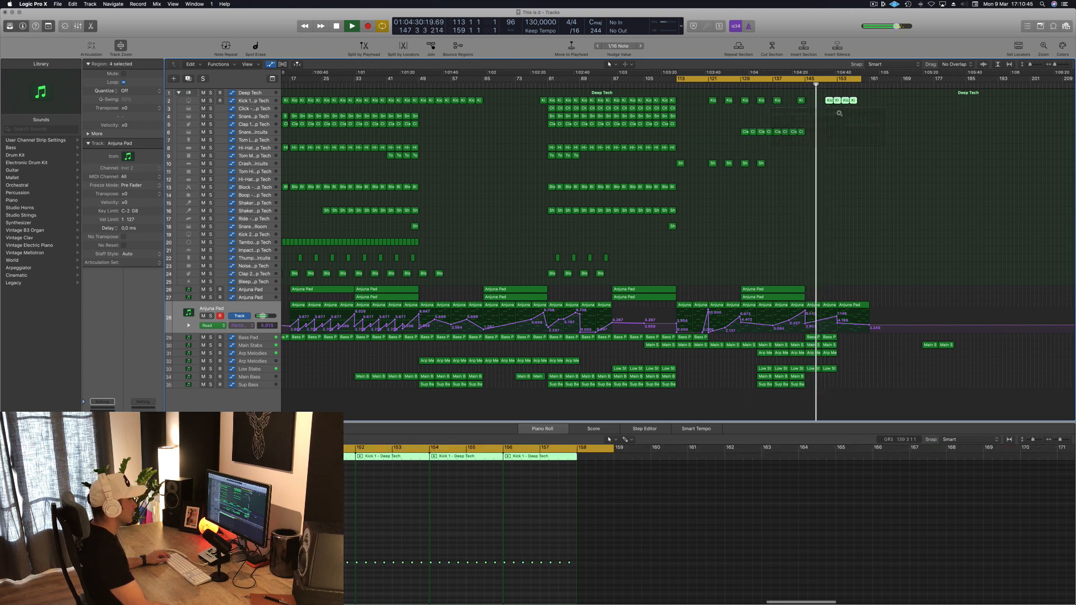
Move the four copied kick regions one bar earlier to bar 149, replay from about bar 144, and deselect them
scroll(842, 118, up, 2)
scroll(842, 118, down, 1)
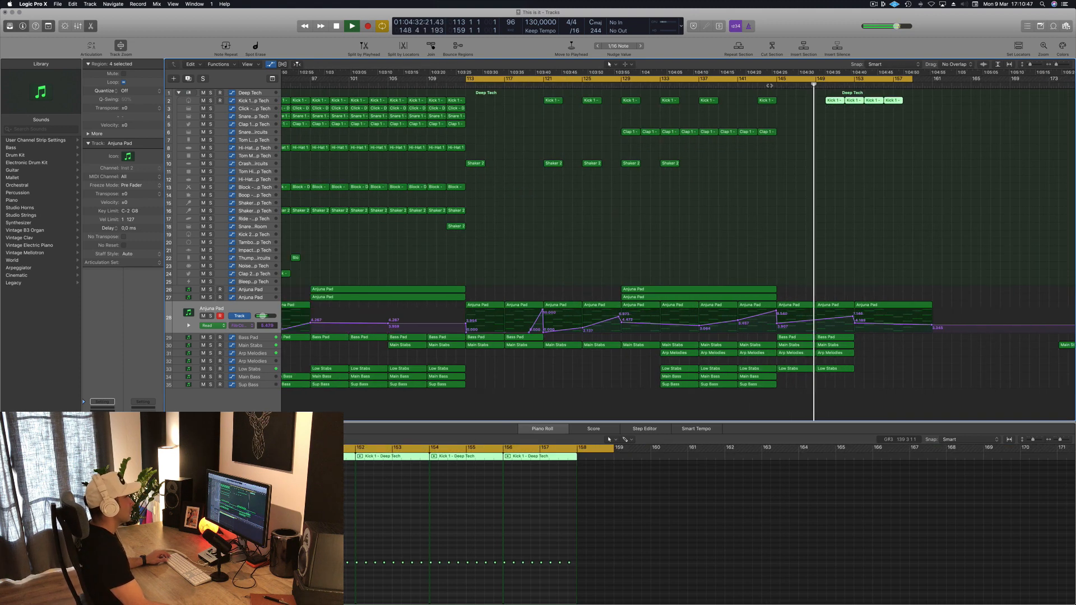
key(comma)
key(comma)
key(comma)
key(comma)
key(comma)
drag(836, 101, 828, 101)
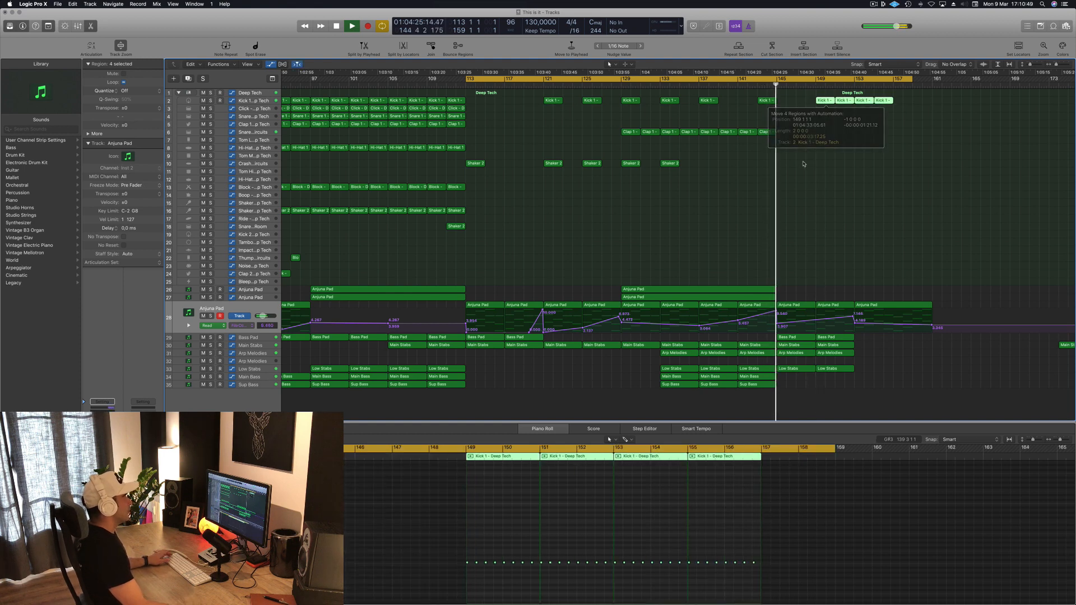
scroll(804, 166, down, 1)
scroll(837, 233, down, 1)
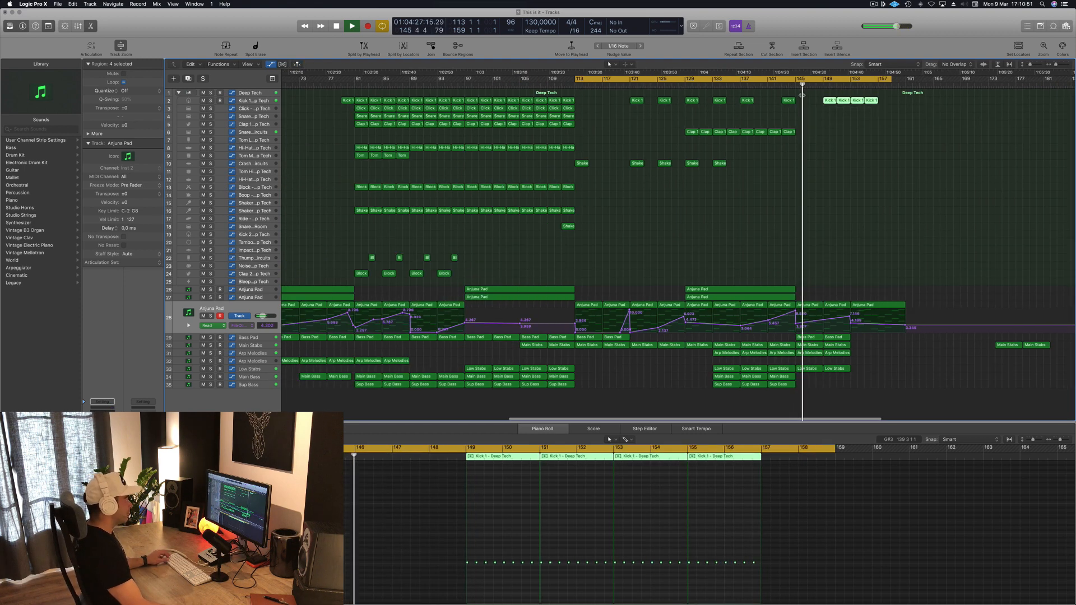
click(697, 219)
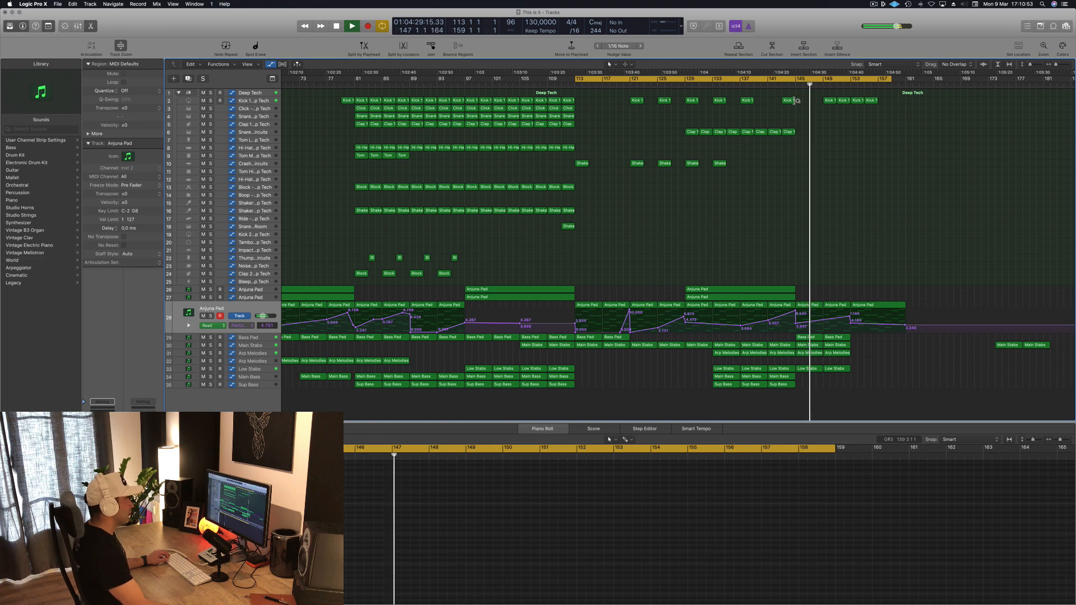
Delete the two Arp Melodies regions between bars 145 and 153
click(809, 353)
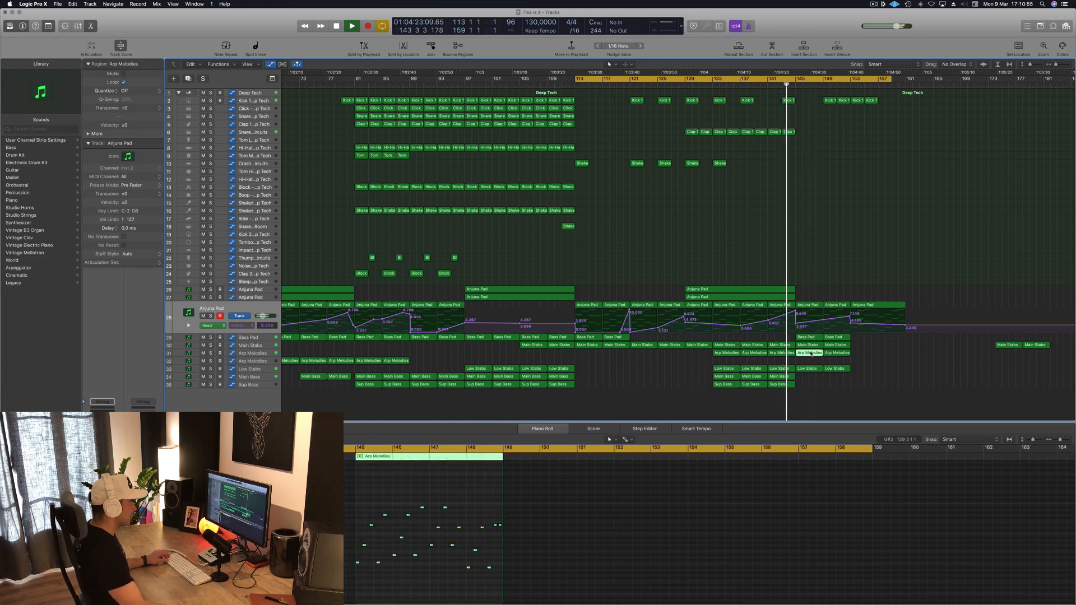
drag(861, 356, 812, 353)
key(Delete)
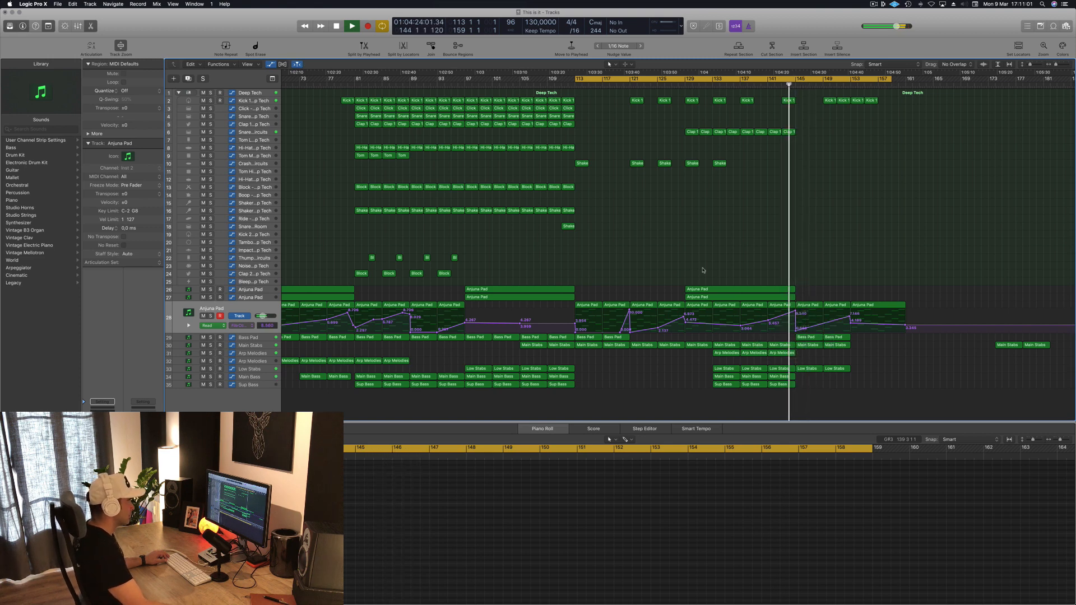
Select the Main Stabs track and delete its region from bar 145 to 149
click(277, 346)
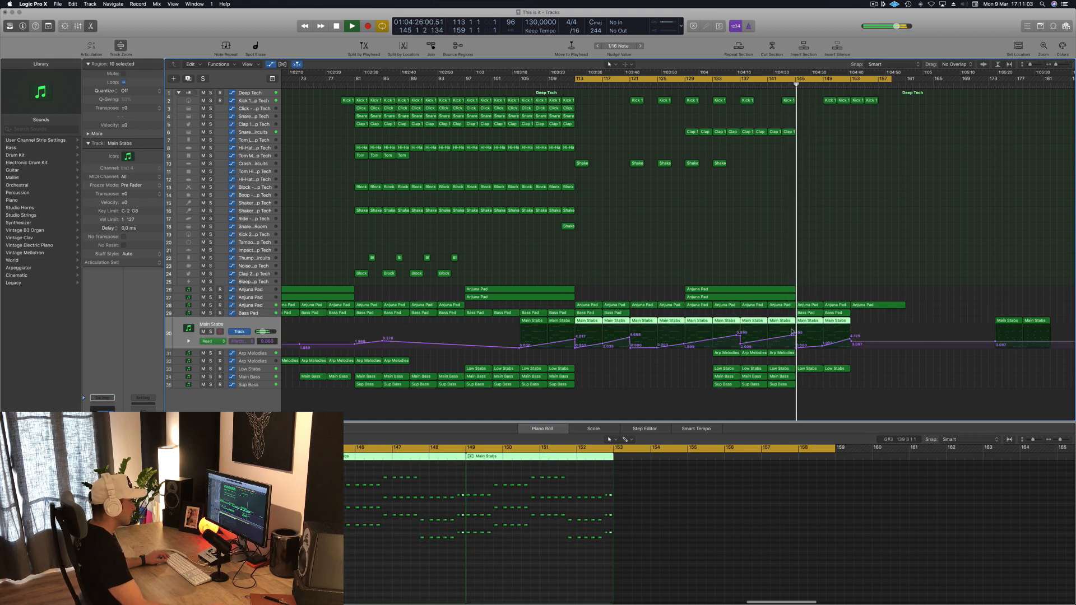
click(832, 286)
click(809, 324)
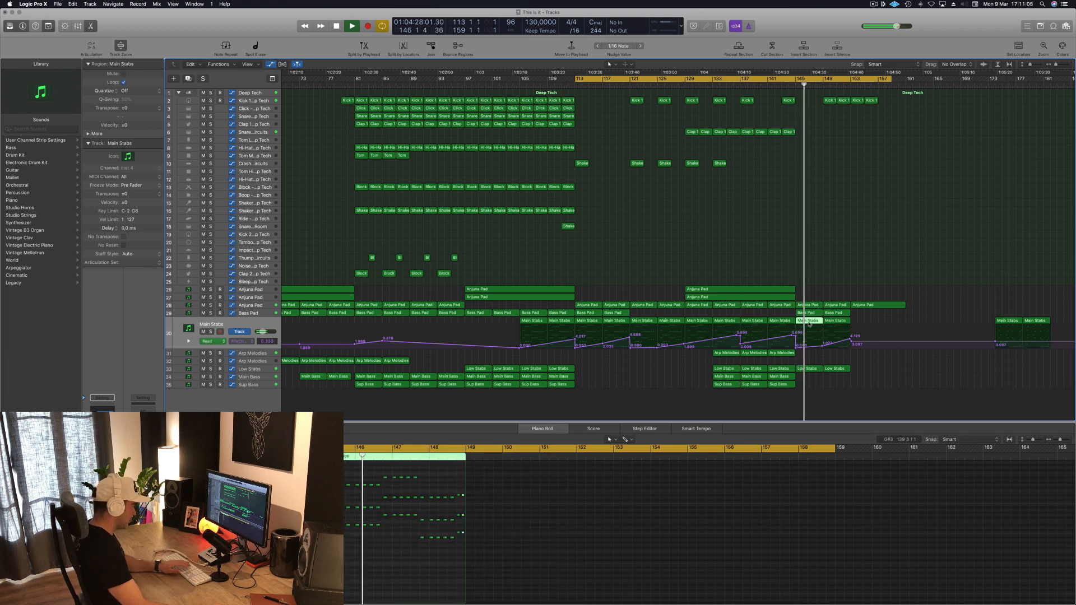
key(Delete)
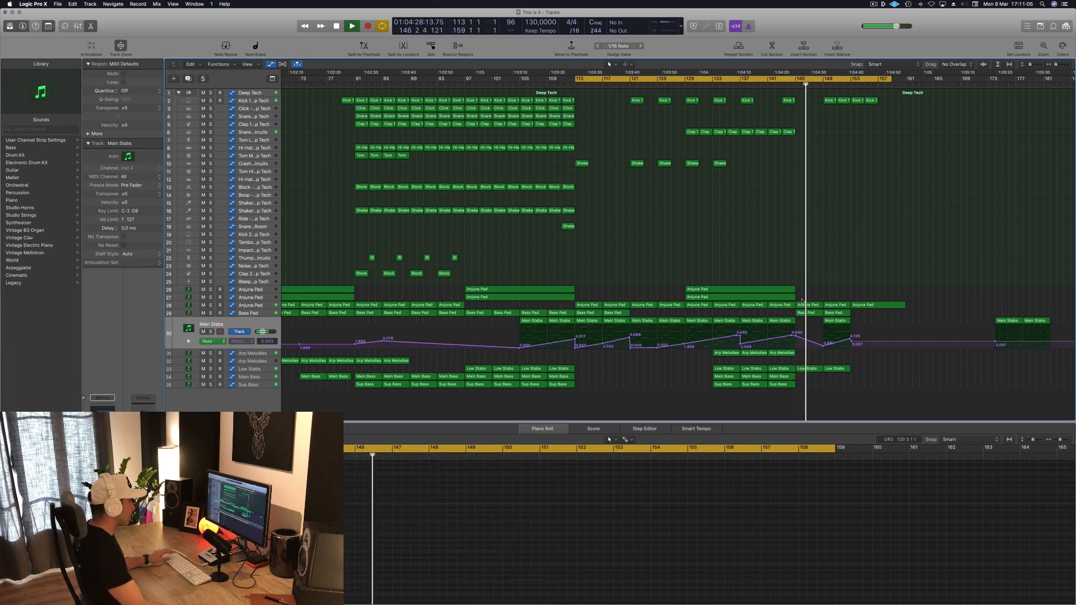
Select the Bass Pad track and shape its automation to drop to zero at bar 145 and climb until bar 149
click(265, 316)
key(comma)
key(comma)
key(comma)
key(comma)
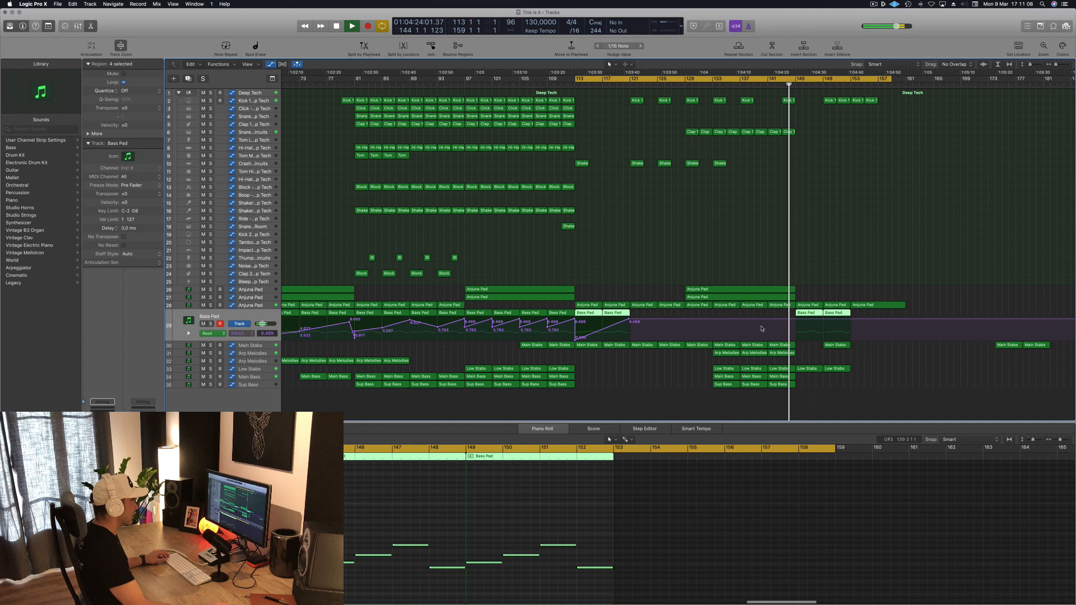
click(822, 320)
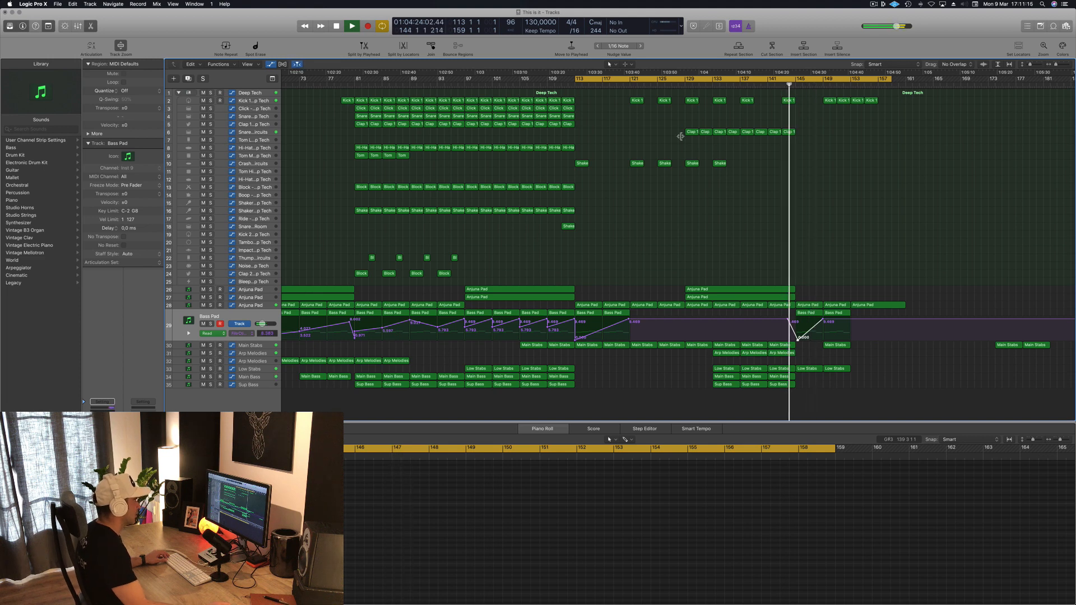
Delete the Low Stabs region from bar 145 to 149 and listen on past bar 149
key(Delete)
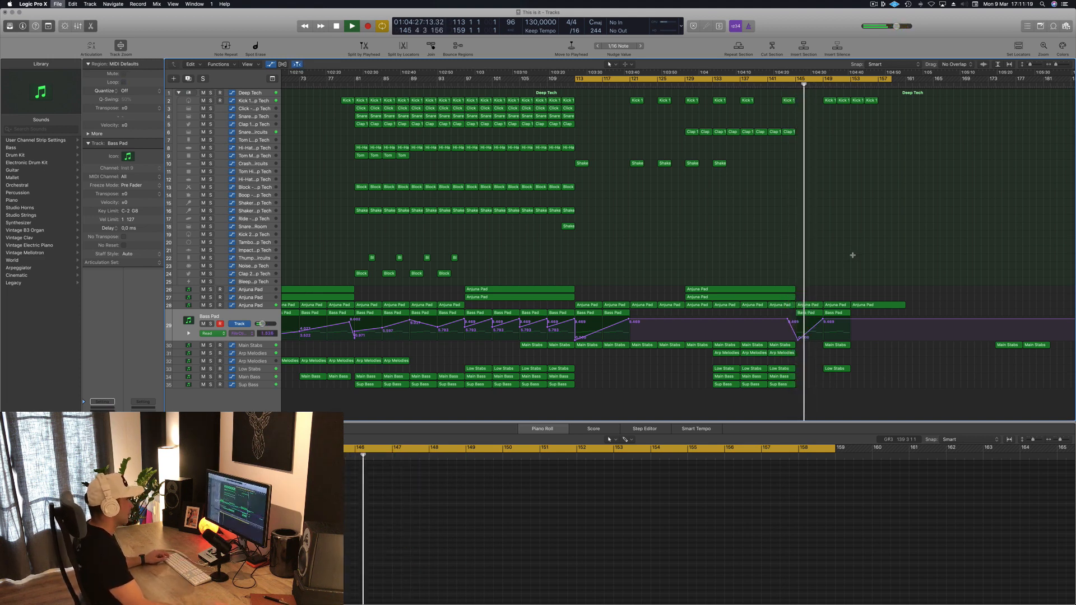
scroll(853, 256, left, 5)
scroll(853, 258, down, 2)
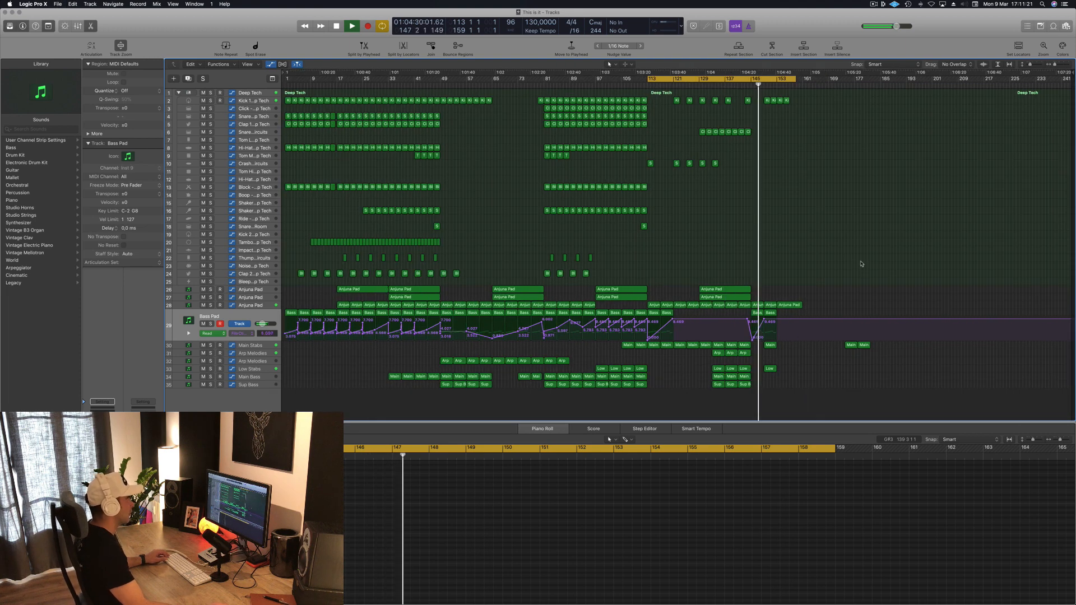
scroll(853, 262, up, 4)
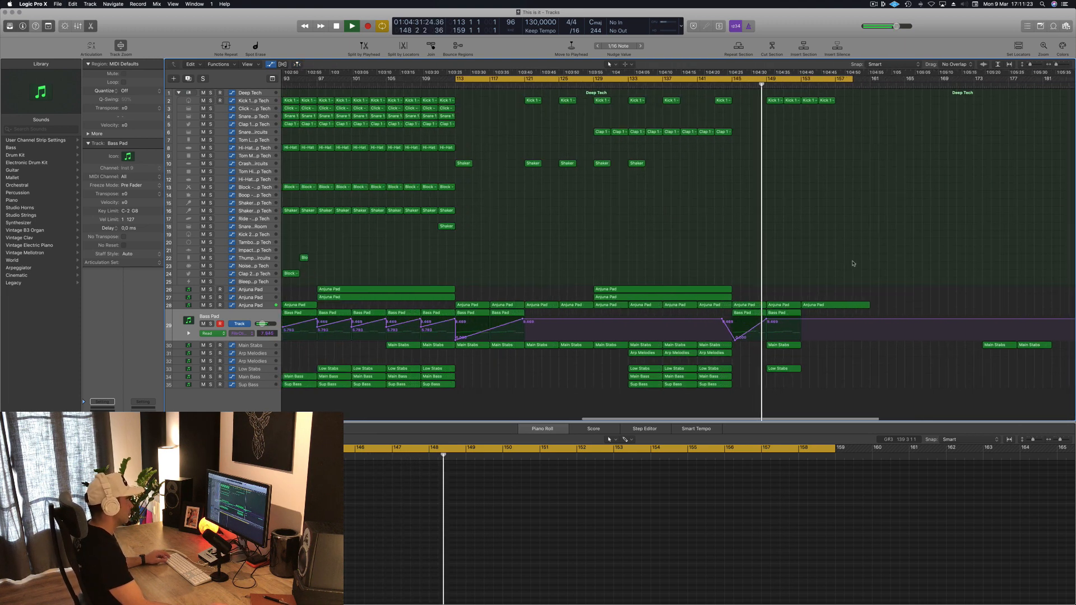
scroll(853, 264, down, 1)
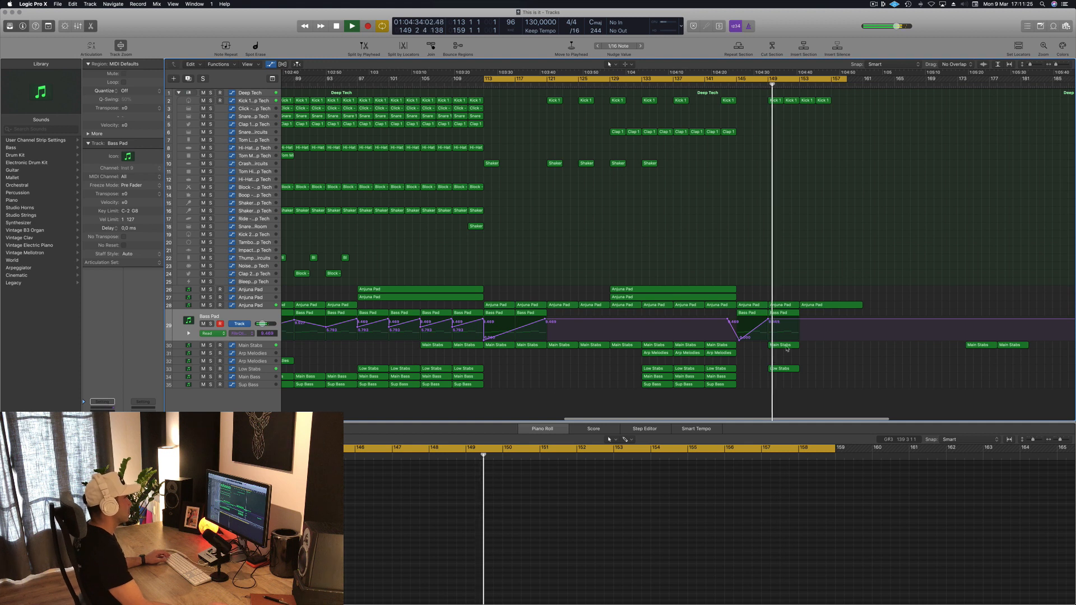
Copy the drum and percussion regions from bars 81 to 97 so the copies start at bar 149
scroll(811, 152, down, 1)
key(space)
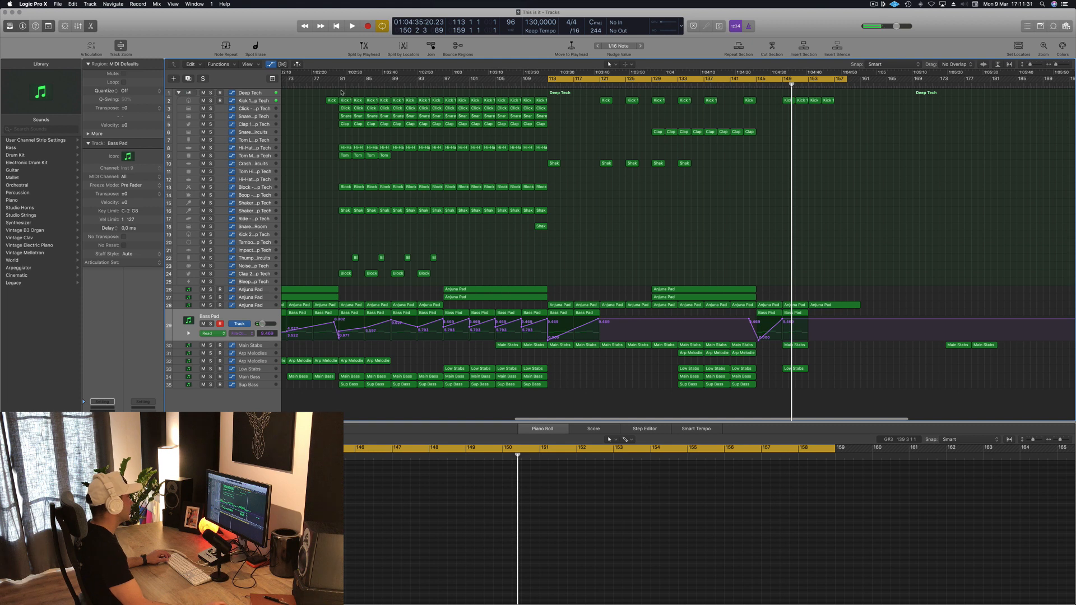
drag(341, 91, 438, 289)
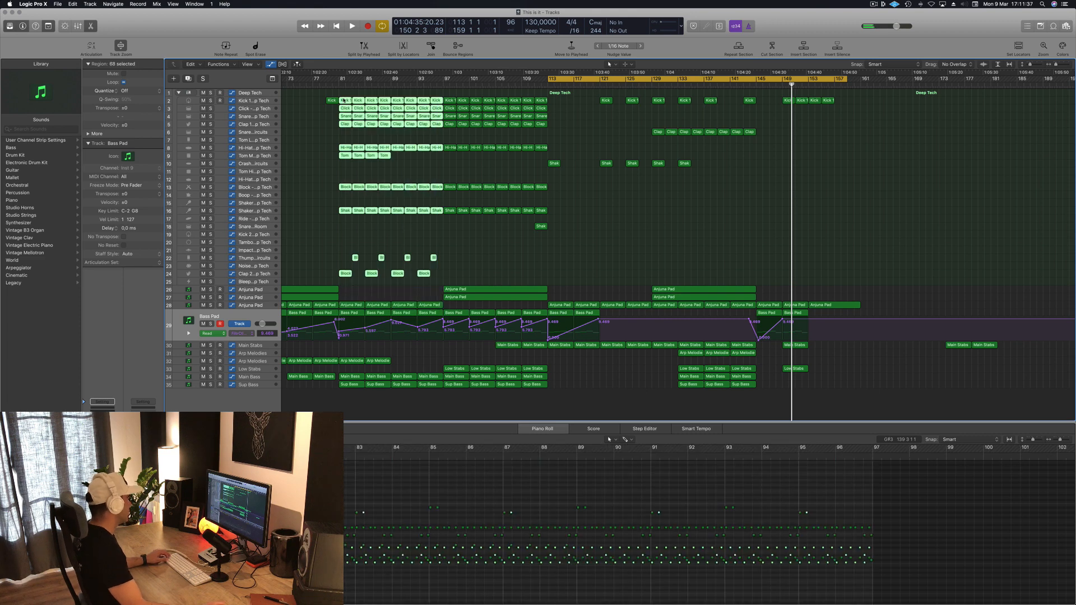
drag(346, 101, 794, 101)
Play the passage from bar 145 into the drum return at bar 149
key(space)
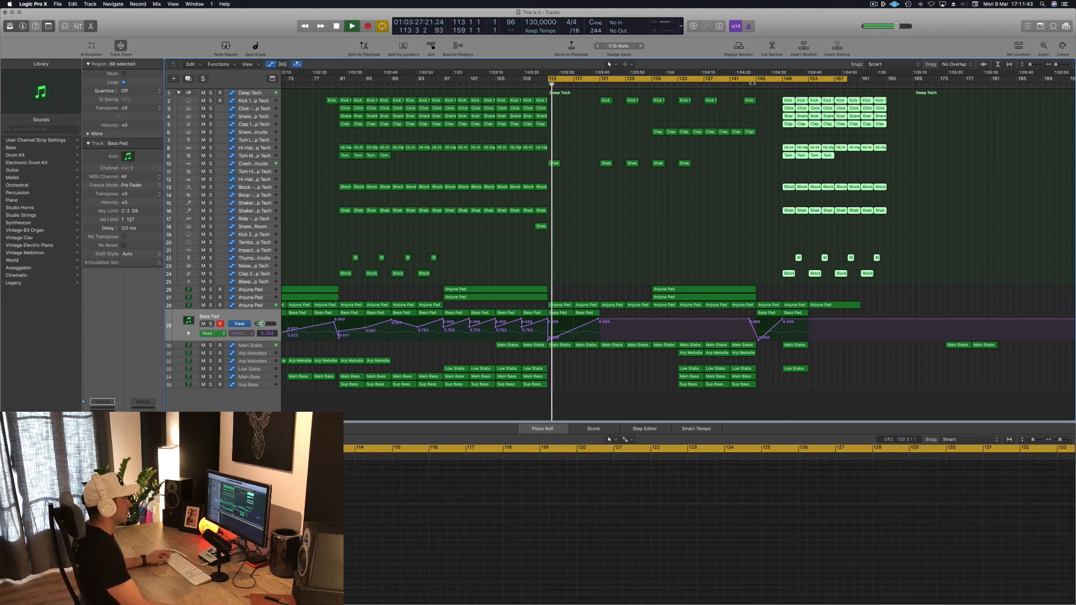
click(750, 83)
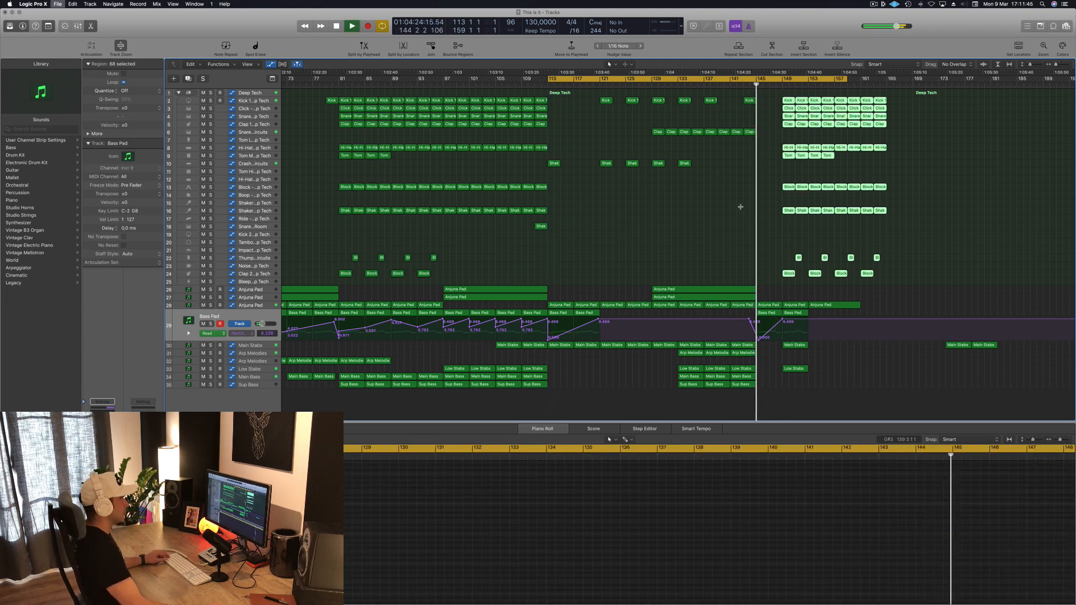
scroll(740, 208, down, 5)
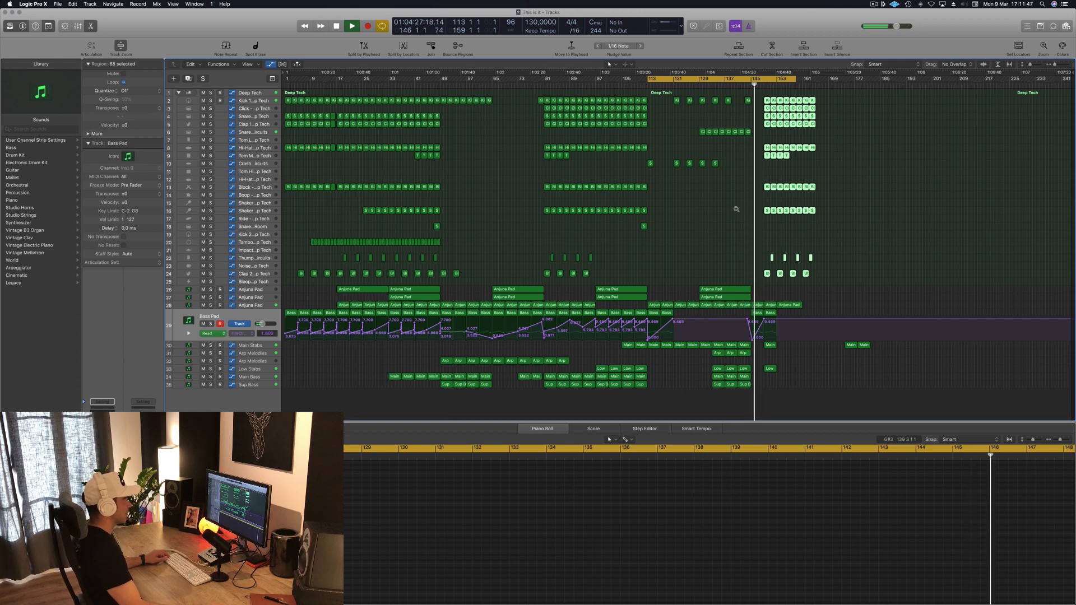
scroll(736, 209, up, 6)
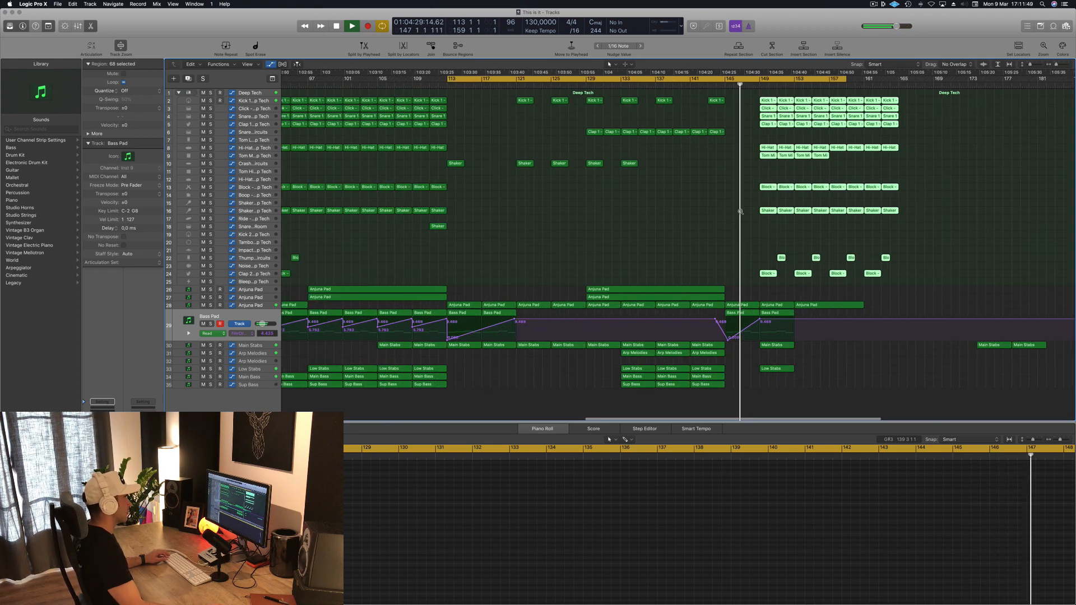
scroll(741, 211, down, 3)
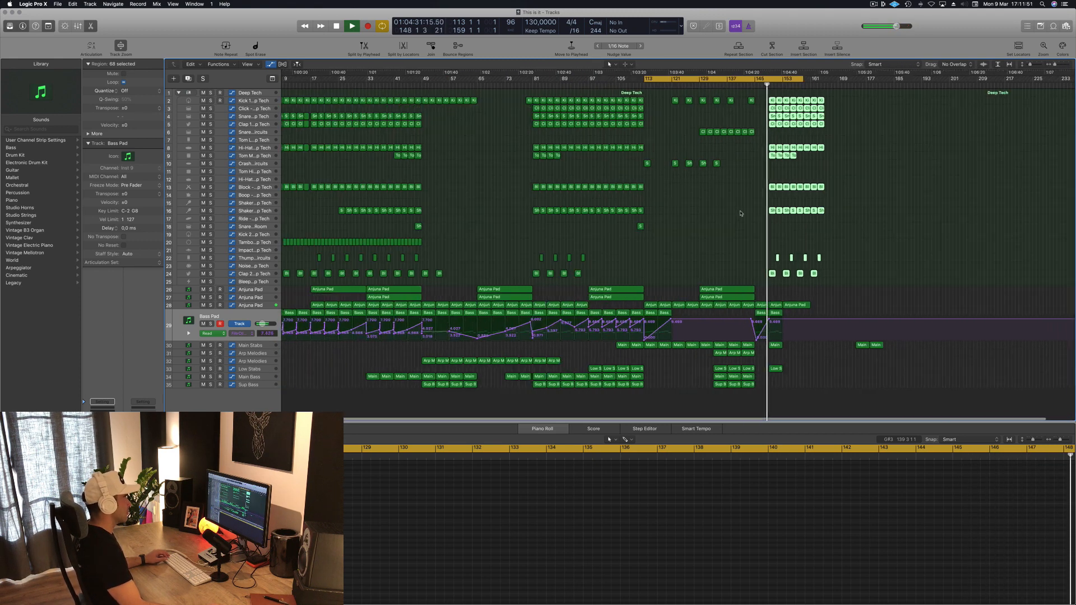
scroll(741, 214, down, 1)
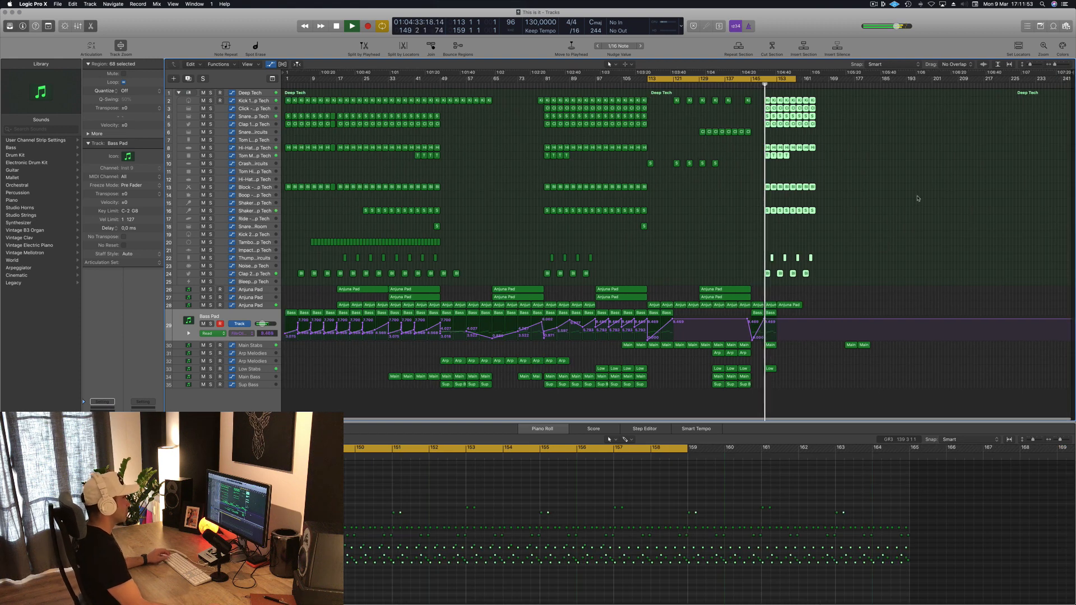
scroll(918, 198, up, 5)
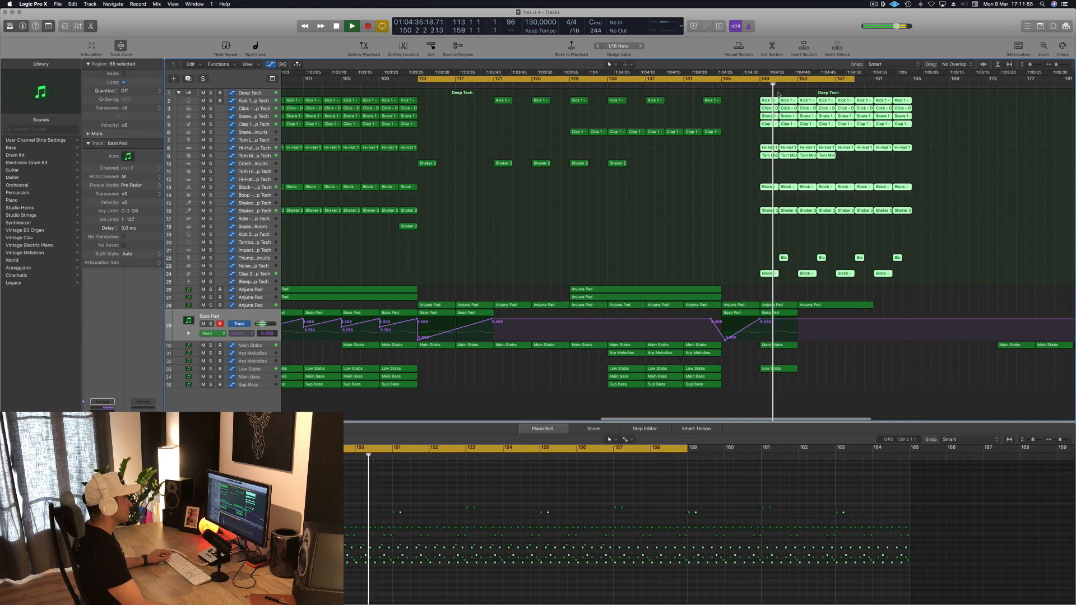
click(749, 85)
scroll(736, 226, down, 1)
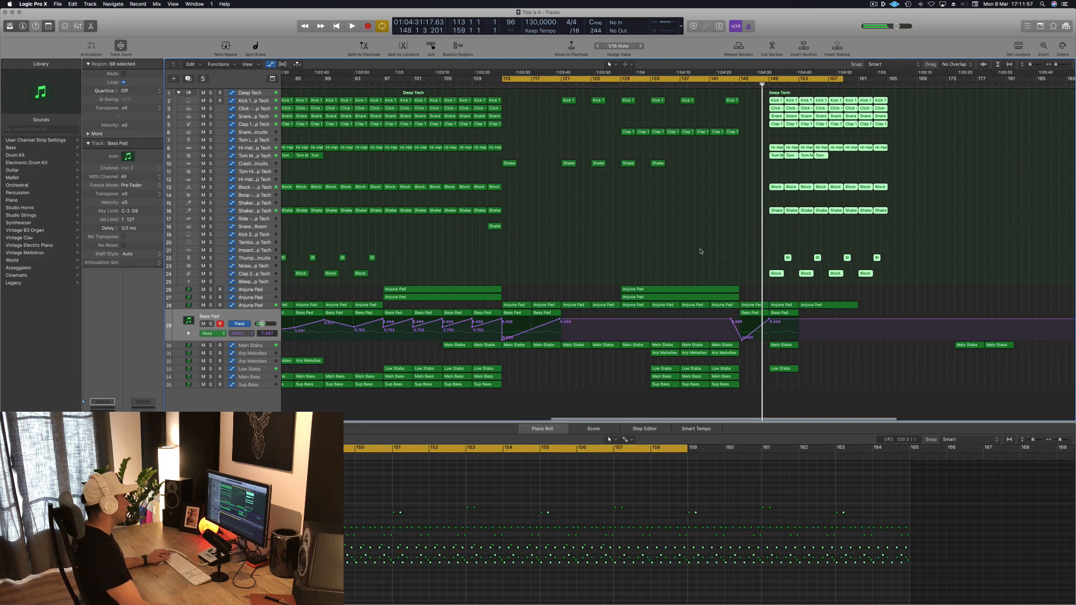
Raise the Main Stabs automation point at bar 149 so the curve starts high there, and start playback
click(274, 346)
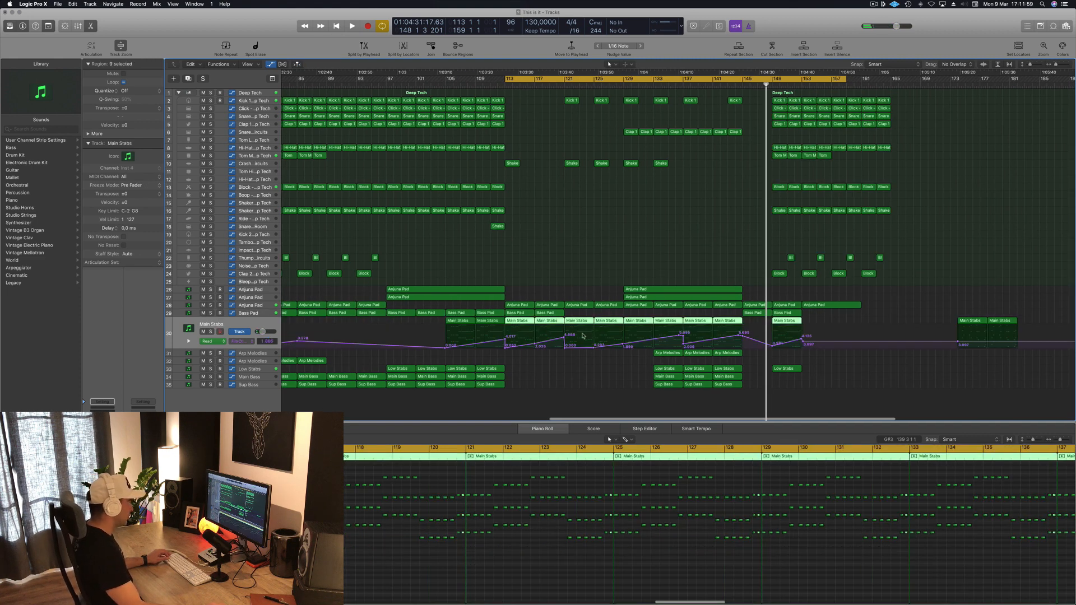
click(773, 346)
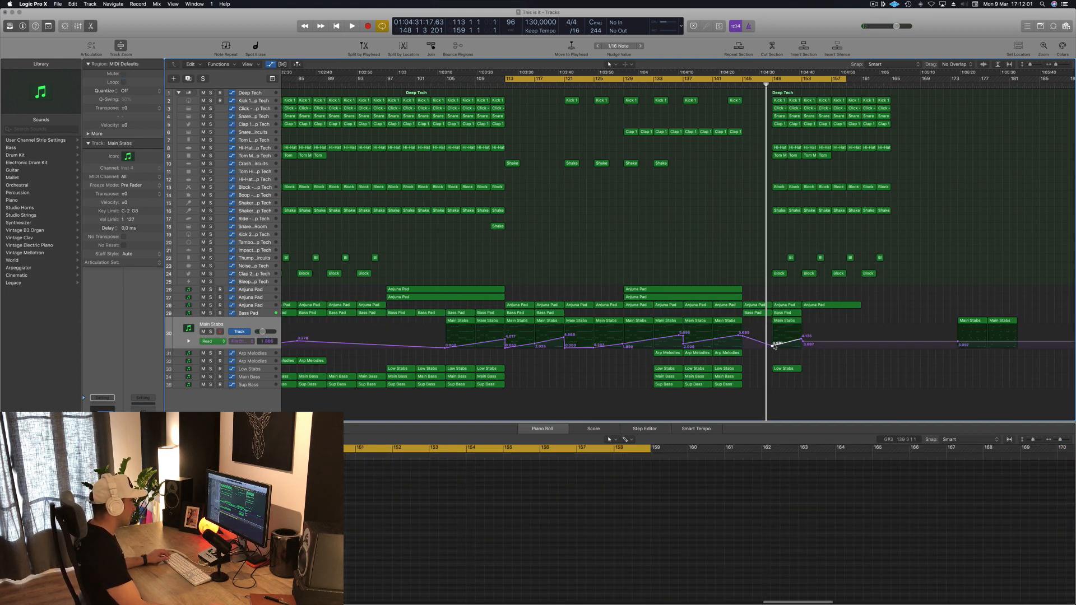
mouse_move(775, 346)
mouse_down()
mouse_move(774, 361)
mouse_move(773, 314)
mouse_move(772, 326)
mouse_up()
key(space)
Set the cycle range from bar 149 to bar 165
key(c)
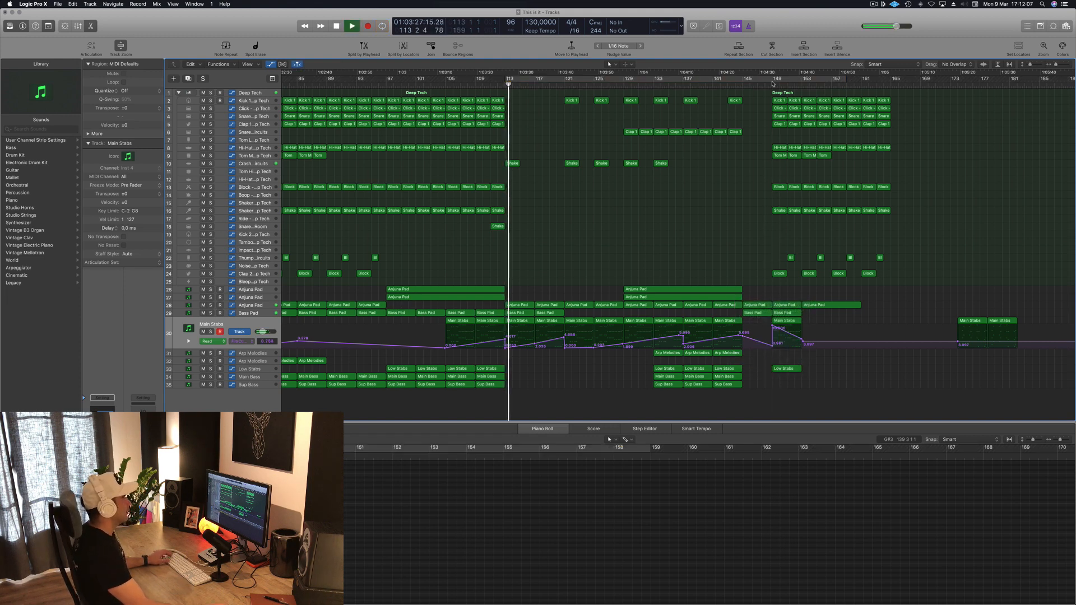
drag(785, 84, 891, 84)
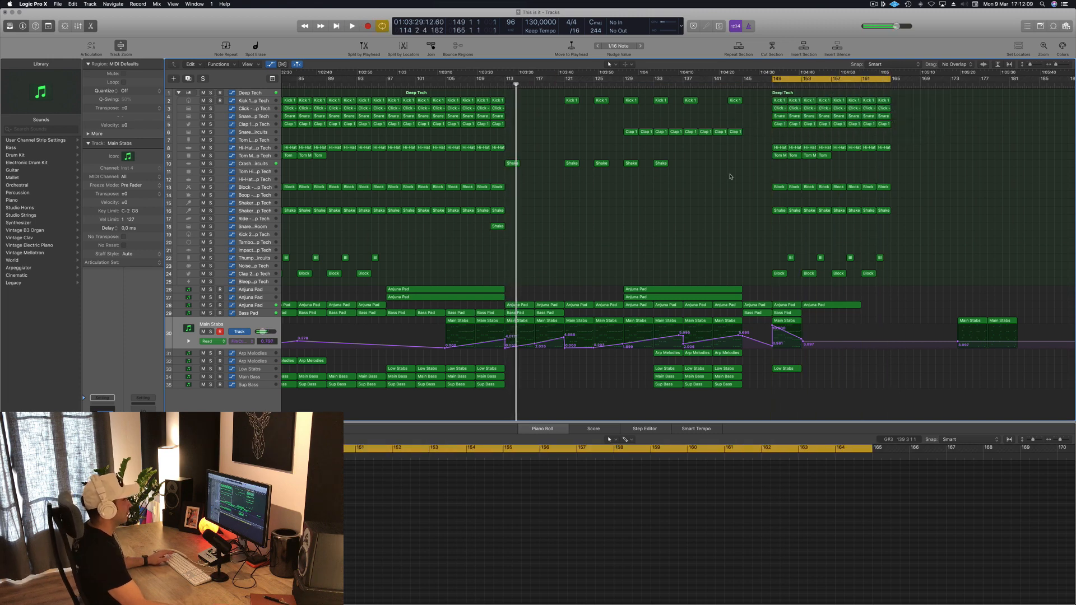
scroll(741, 283, left, 5)
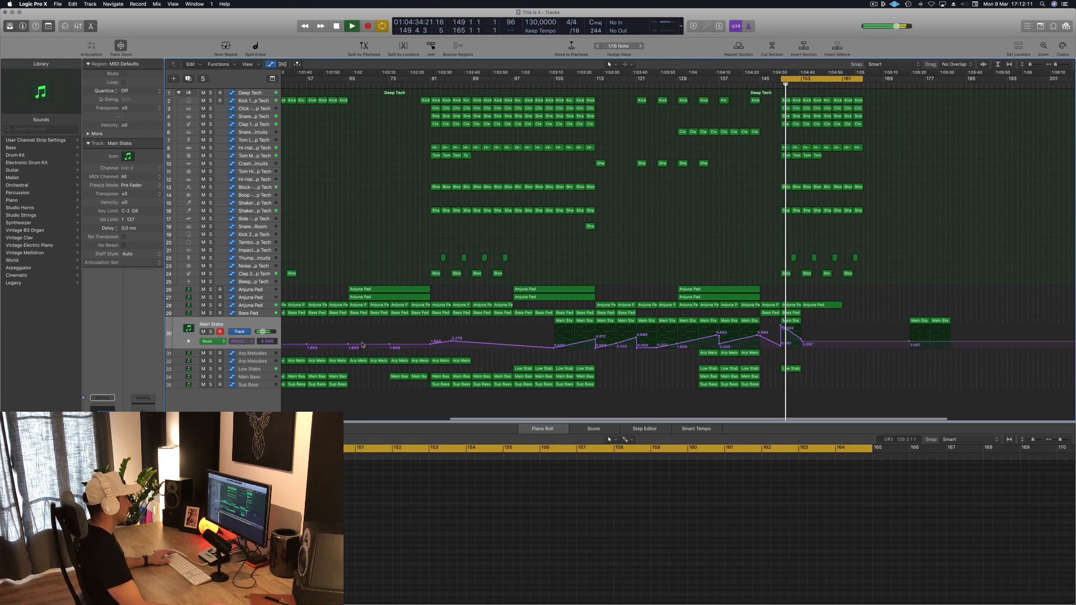
Check the Bass Pad cutoff automation point at bar 149 and audition the track briefly in solo
key(Up)
key(space)
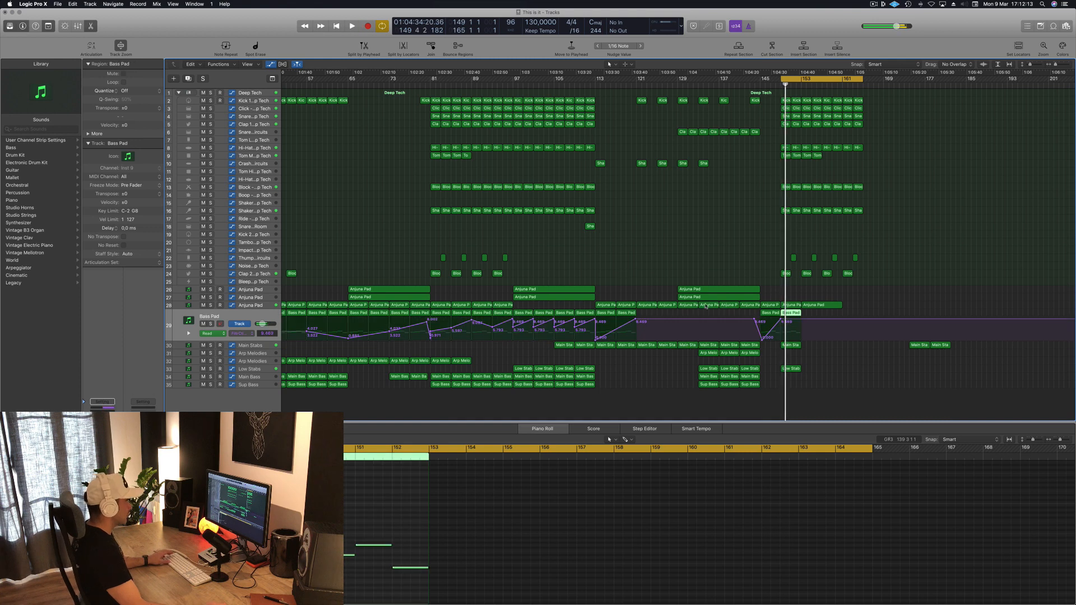
click(781, 321)
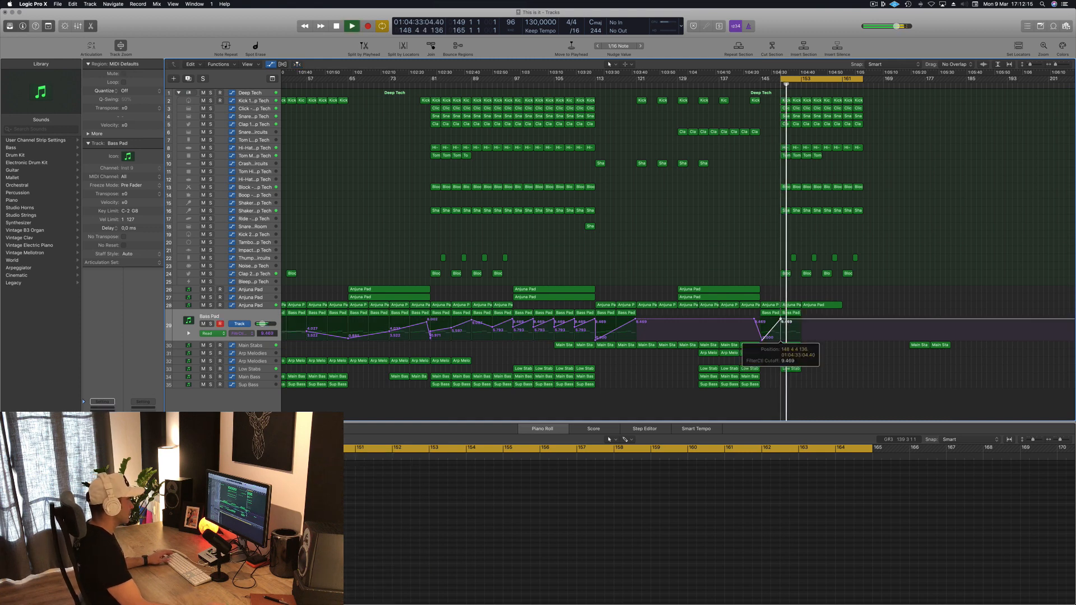
click(210, 324)
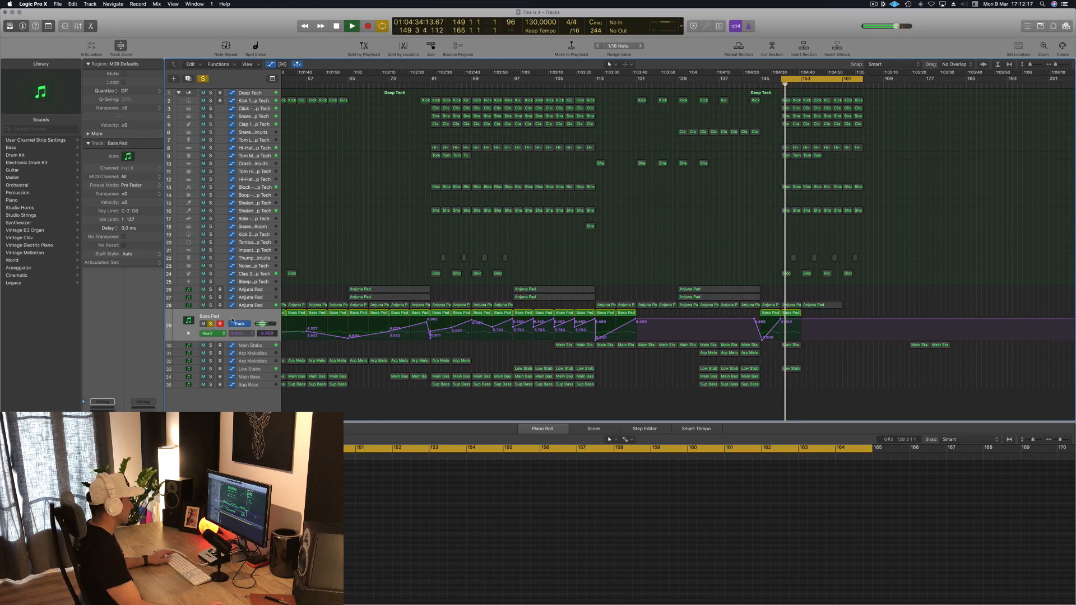
key(s)
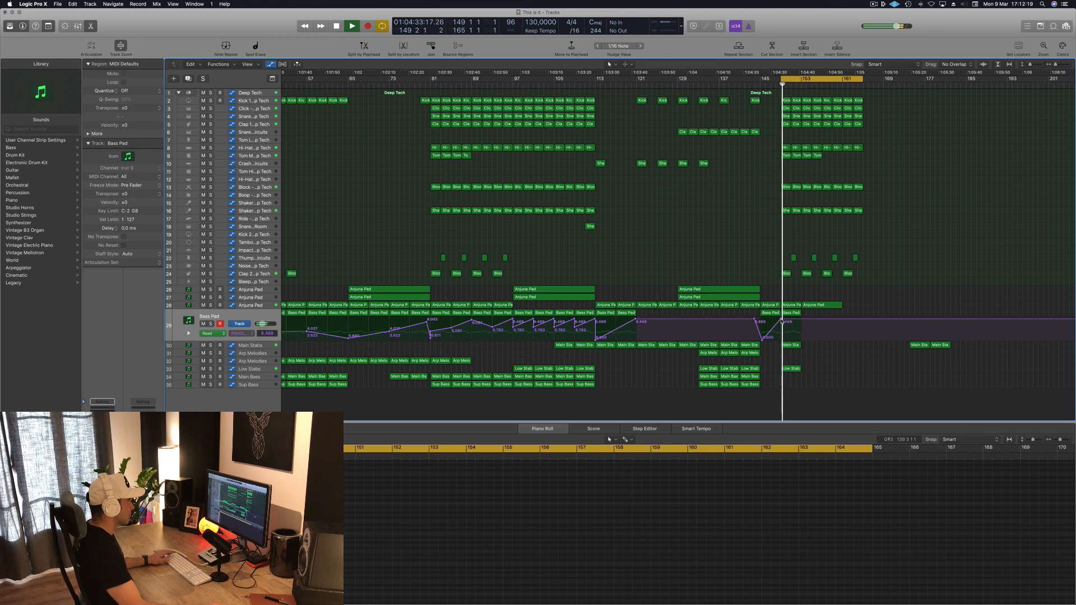
Reshape the automation of the Anjuna Pad track above Bass Pad so it climbs to a peak at bar 149
click(254, 306)
click(779, 326)
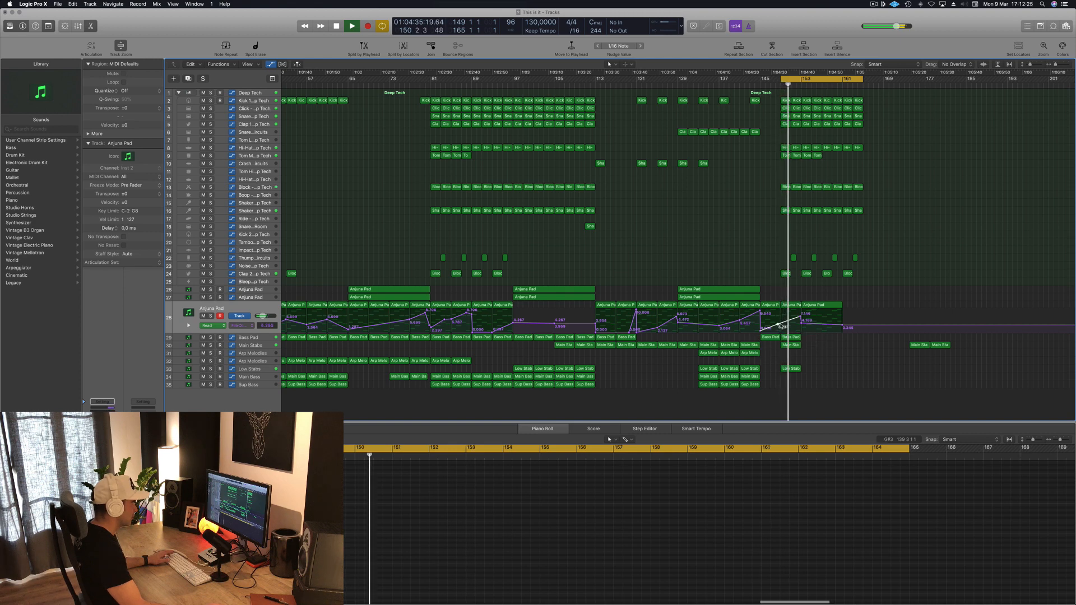
drag(781, 308, 780, 309)
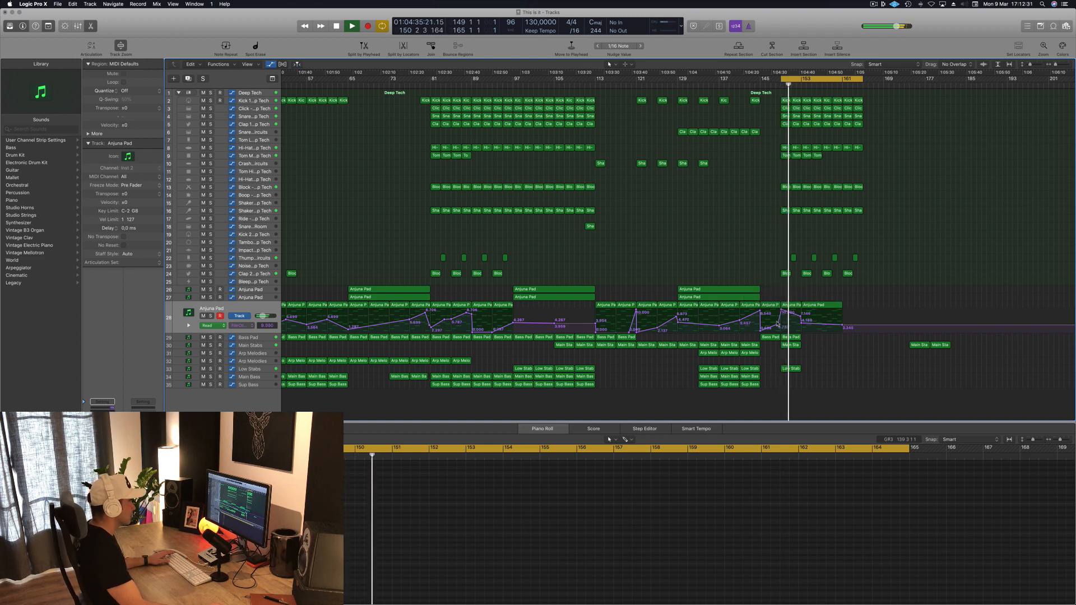
drag(772, 357, 771, 359)
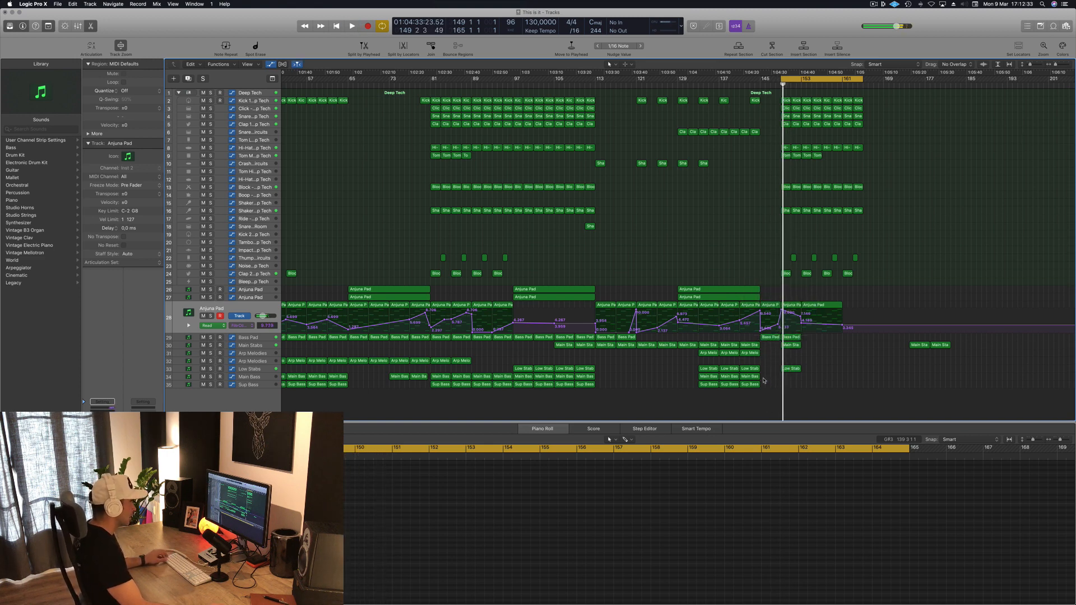
Copy the Main Bass and Sup Bass regions to bar 149 and repeat them with the Bass Pad and stab regions through bar 165
drag(753, 385, 795, 381)
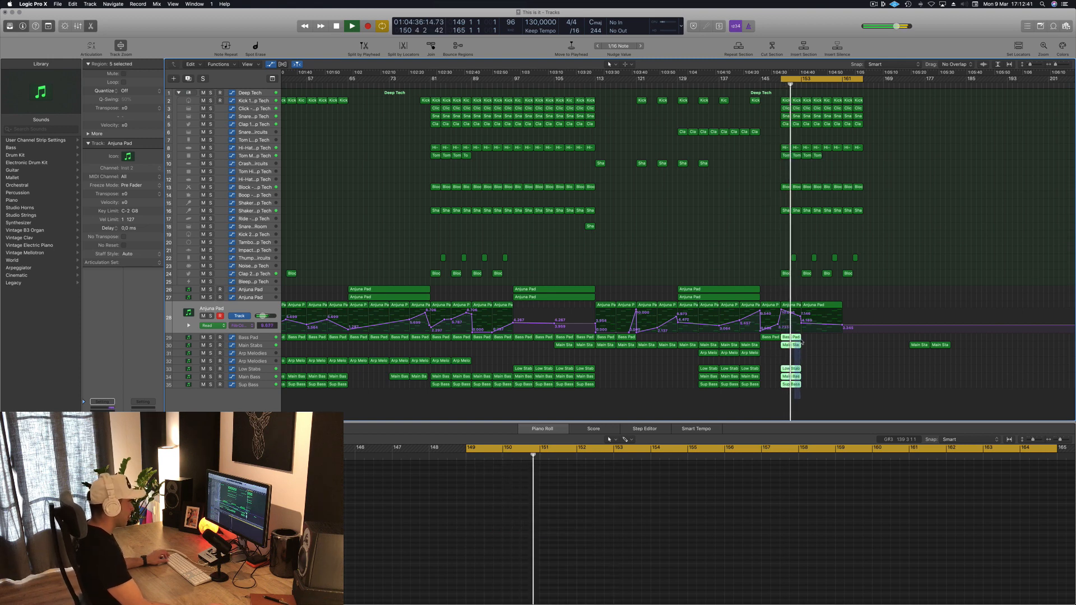
drag(801, 341, 829, 340)
Delete the long Anjuna Pad region from bar 153 to 161 and move playback back
click(839, 305)
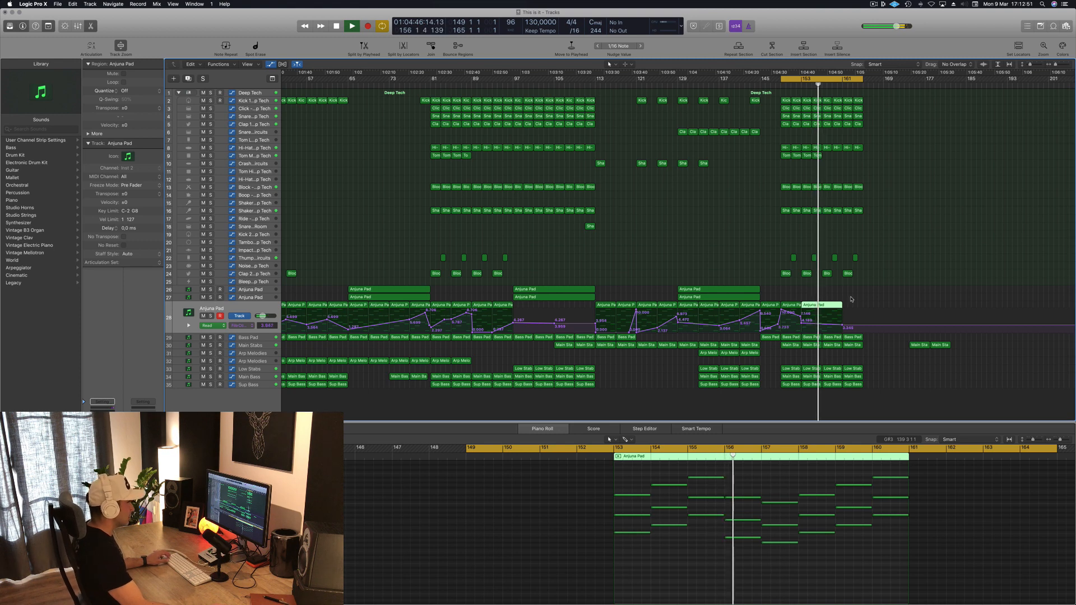
key(Delete)
key(comma)
key(comma)
key(comma)
key(comma)
key(comma)
key(comma)
key(comma)
key(comma)
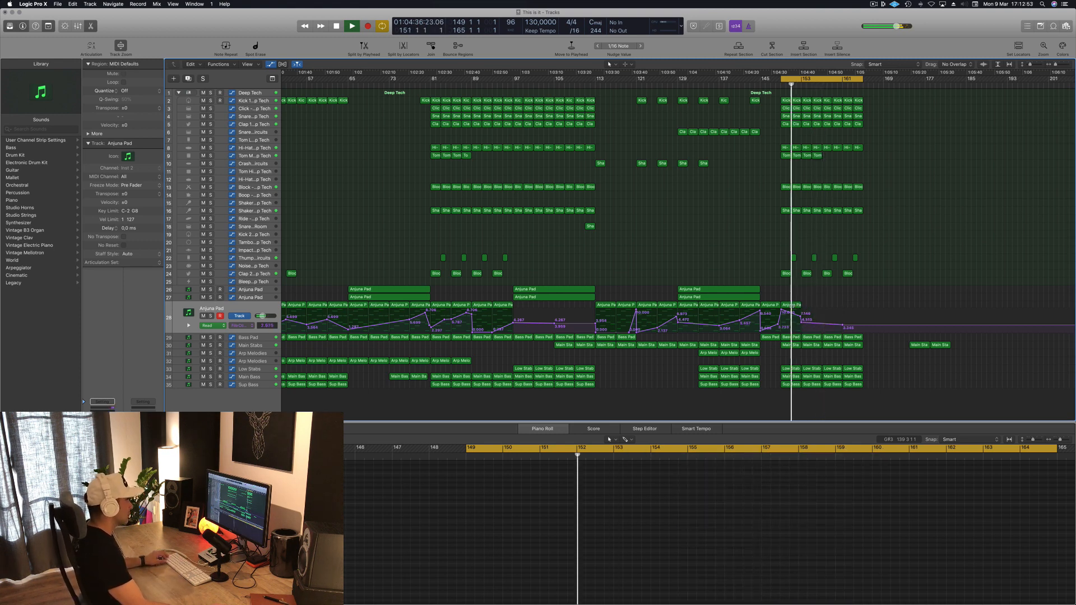
Copy the four-bar Anjuna Pad region with its automation repeatedly to fill bars 153 to 165
drag(773, 307, 852, 308)
key(space)
click(949, 291)
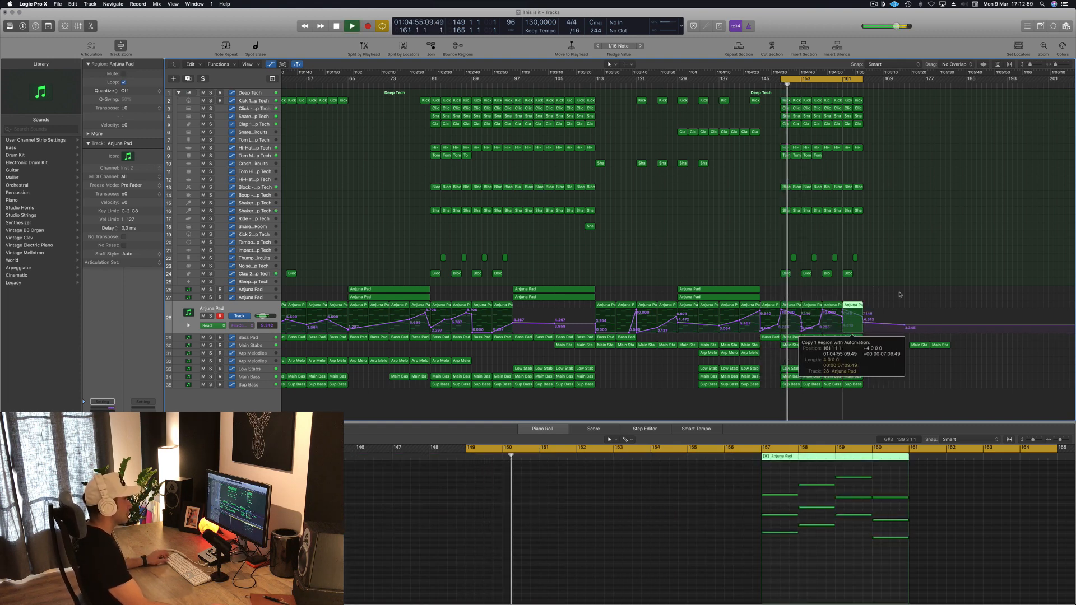
Delete the two leftover Main Stabs regions between bars 173 and 181 and restart playback
key(super+Left)
key(super+Left)
drag(848, 352, 894, 348)
key(BackSpace)
key(space)
key(space)
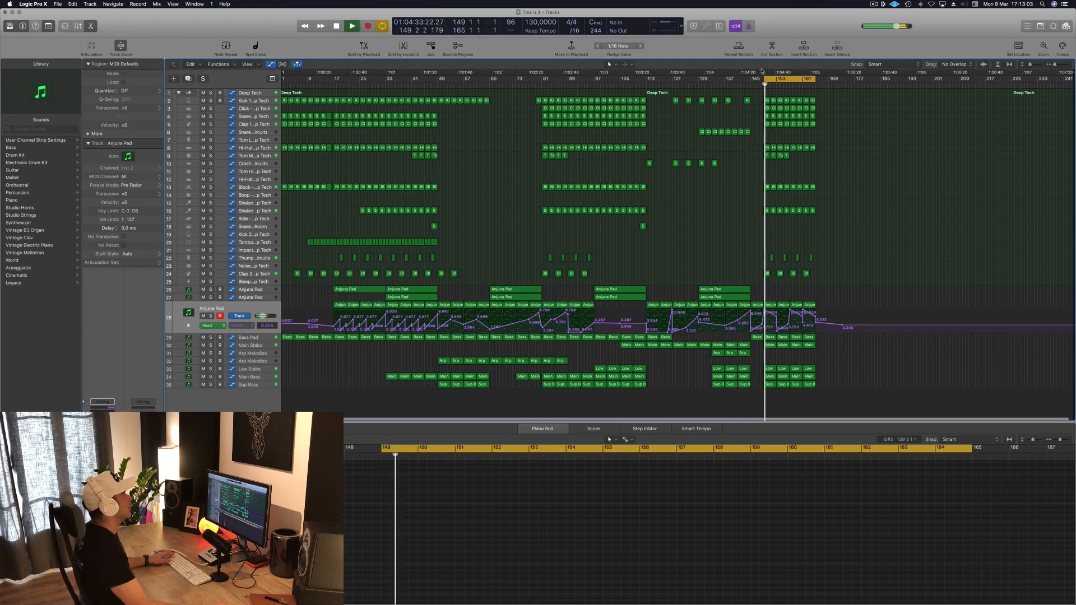
Extend the cycle range to start at bar 113, then listen to the break and the section from bar 149
drag(764, 78, 646, 100)
key(space)
key(space)
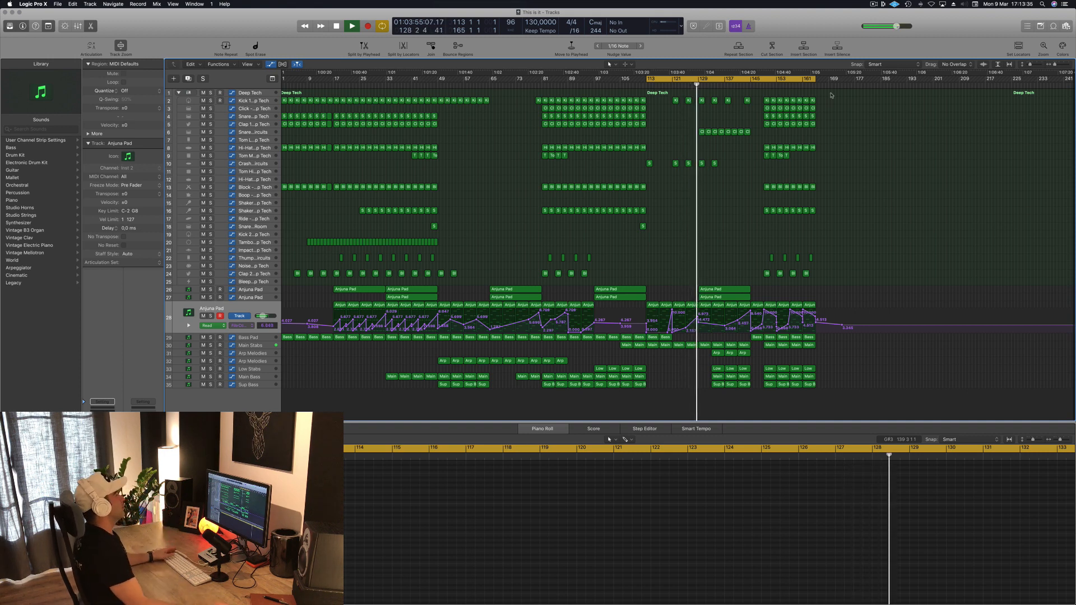
click(761, 86)
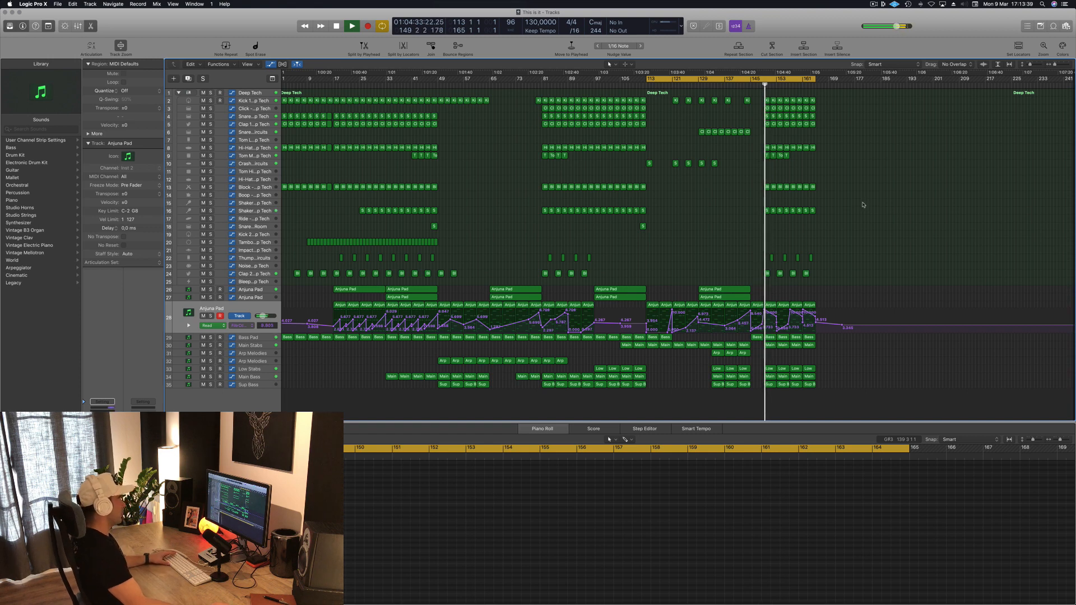
scroll(874, 220, down, 1)
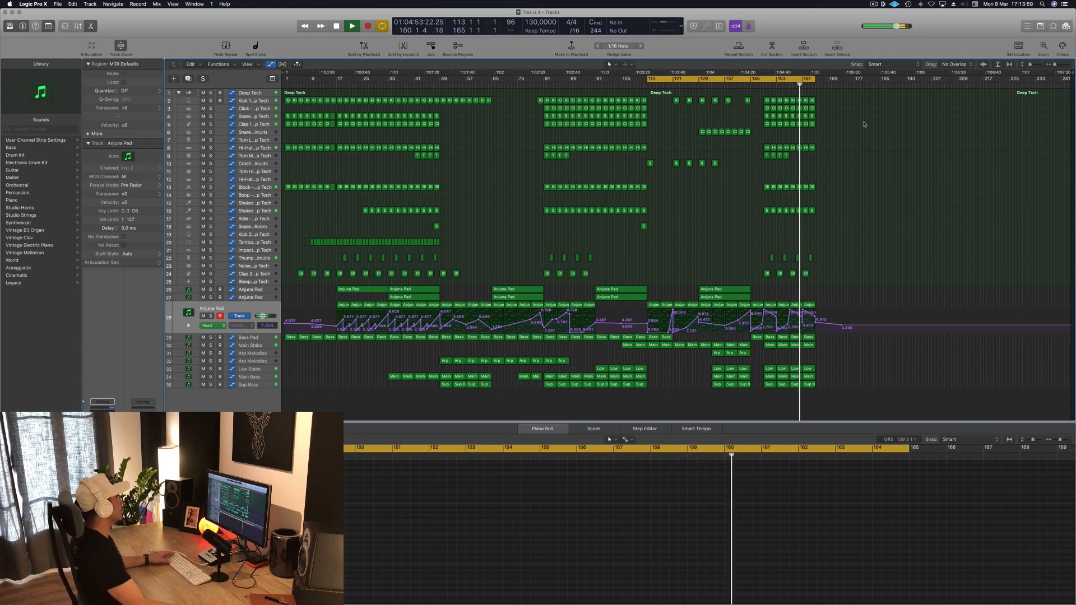
key(space)
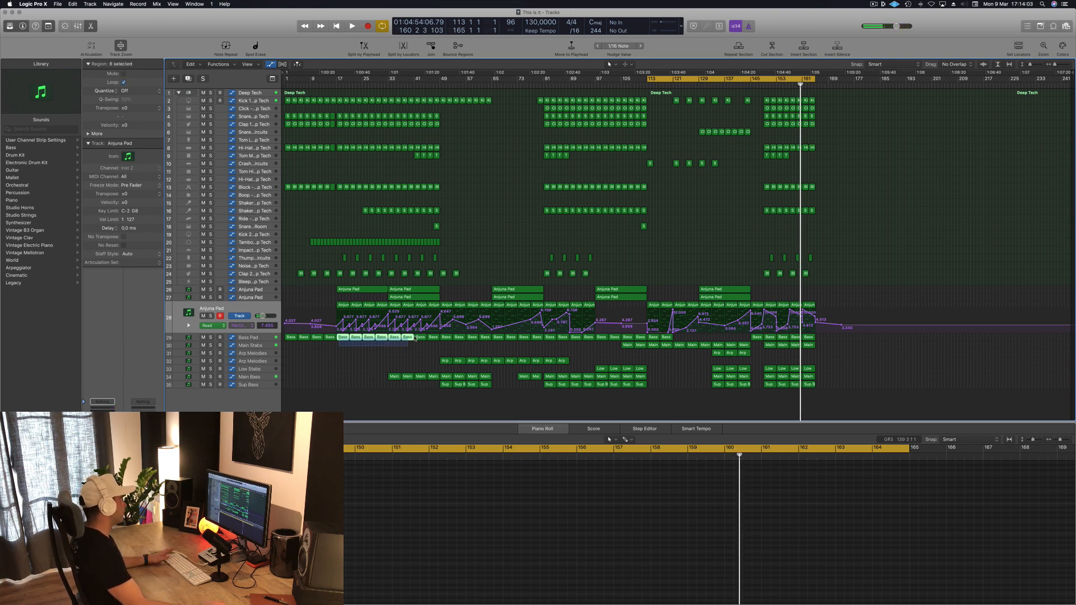
Copy all drum and pad regions from bars 17 to 49, with their automation, to bar 165 and start playback
drag(416, 339, 434, 103)
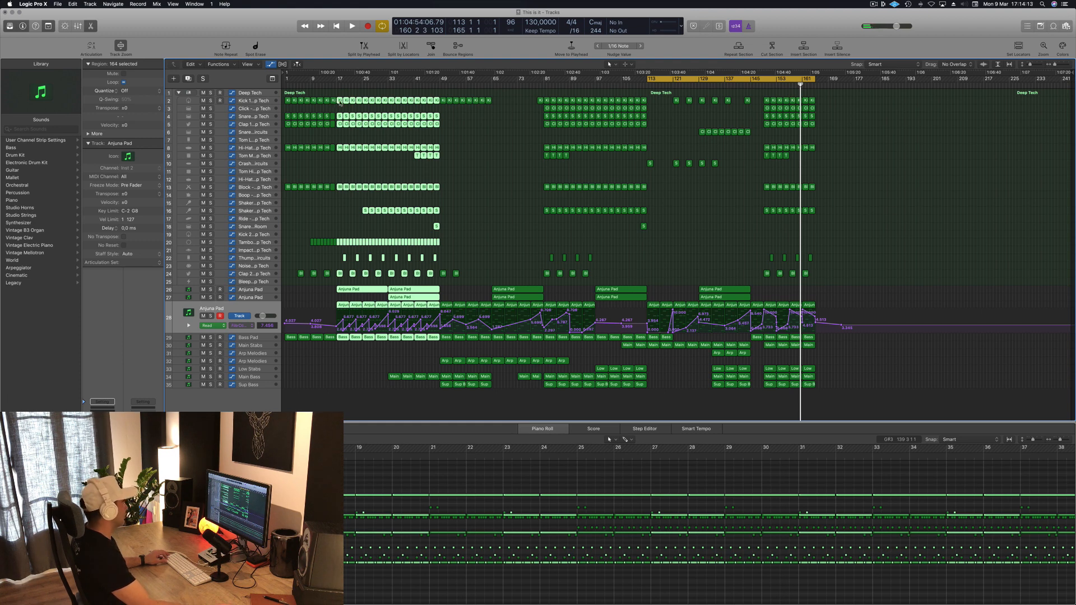
drag(340, 102, 816, 103)
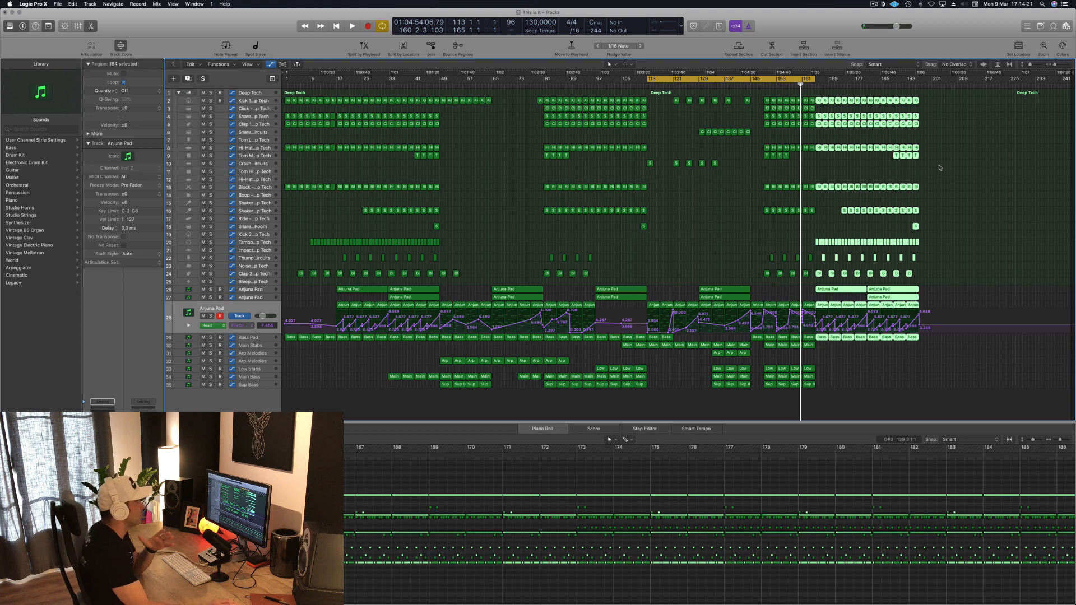
click(944, 144)
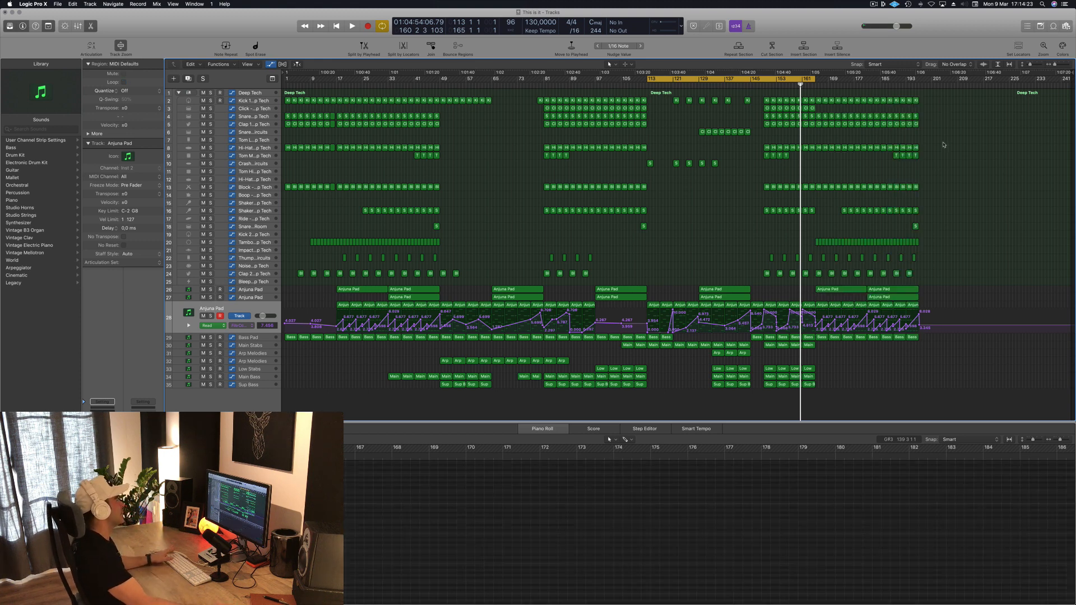
key(space)
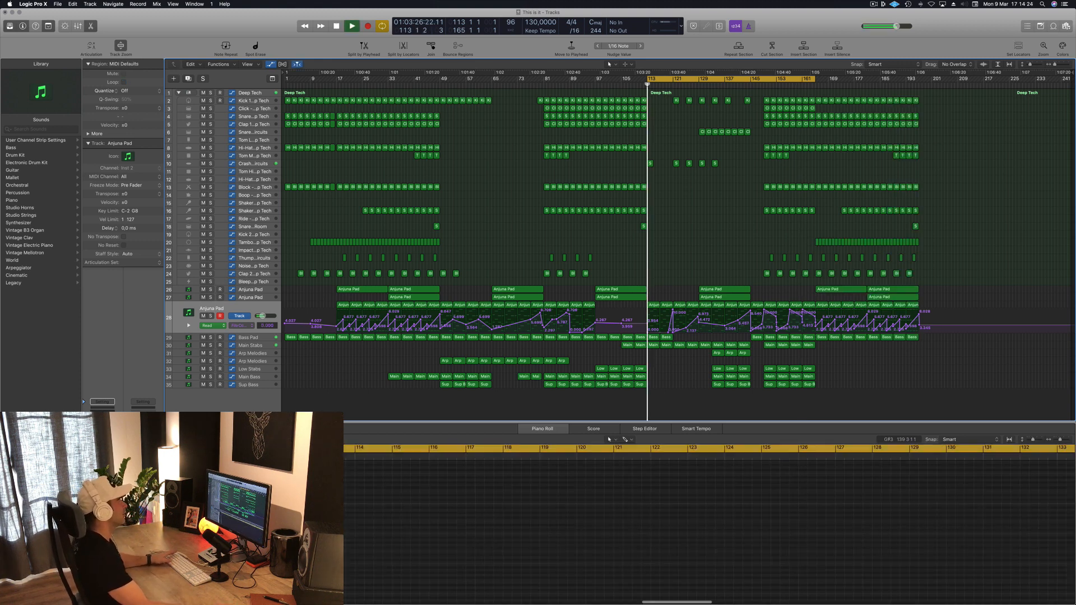
Play the arrangement from about bar 148 to hear the return after the break, and save the project
click(761, 87)
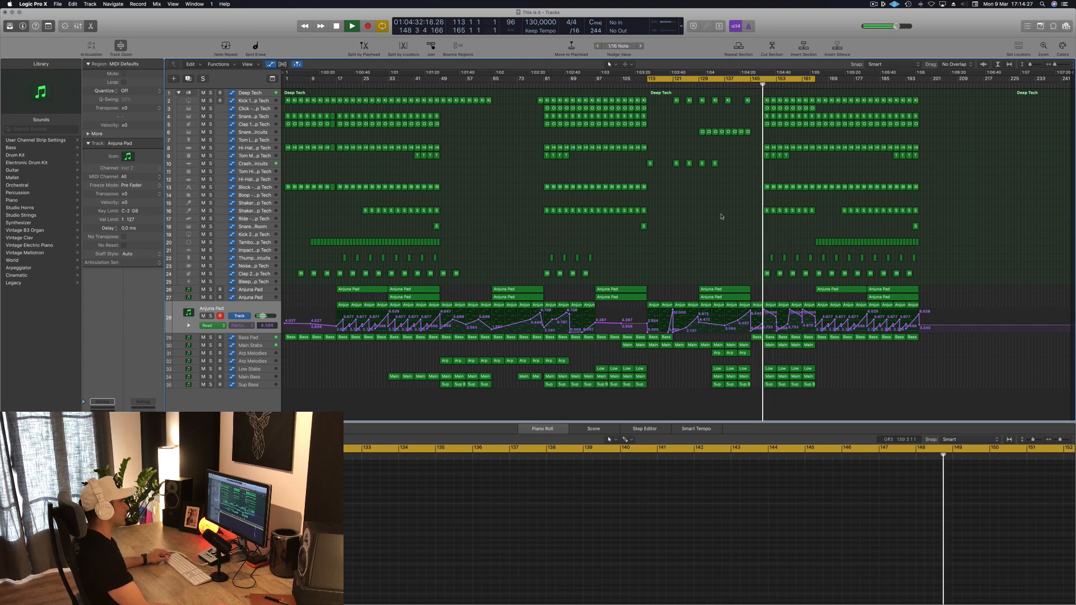
scroll(699, 186, left, 1)
key(super+s)
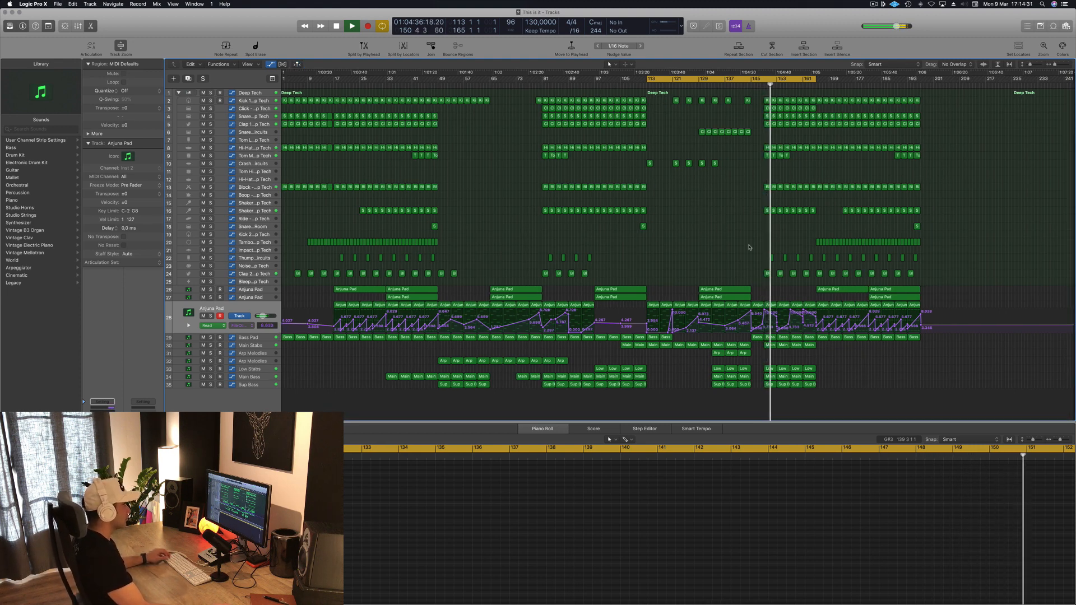
scroll(723, 249, left, 1)
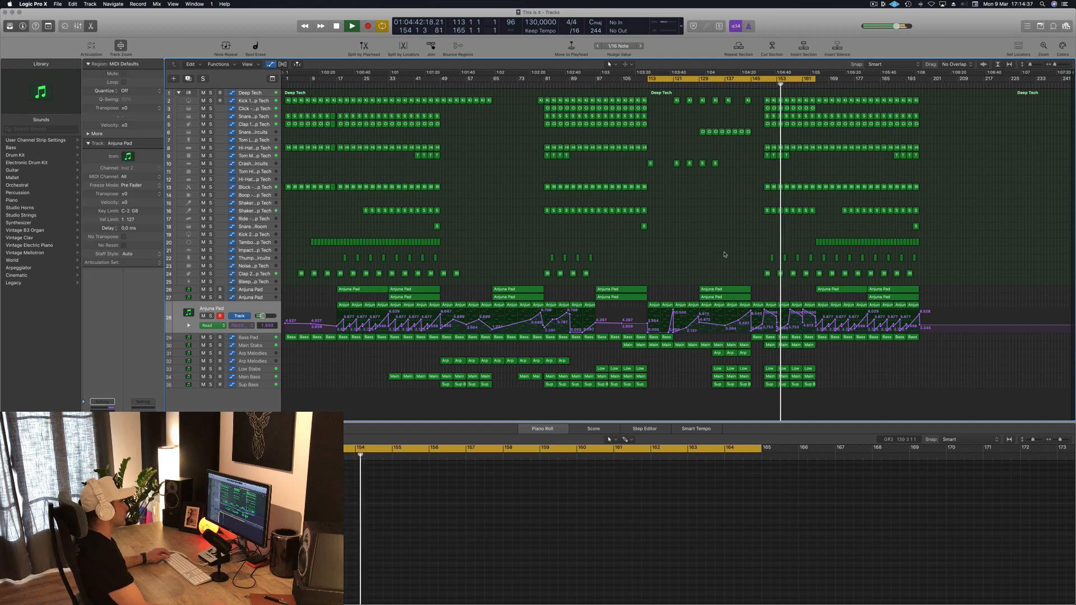
Check the Main Stabs track in solo, adjust its automation where the stabs end at bar 165, and save the project
click(263, 346)
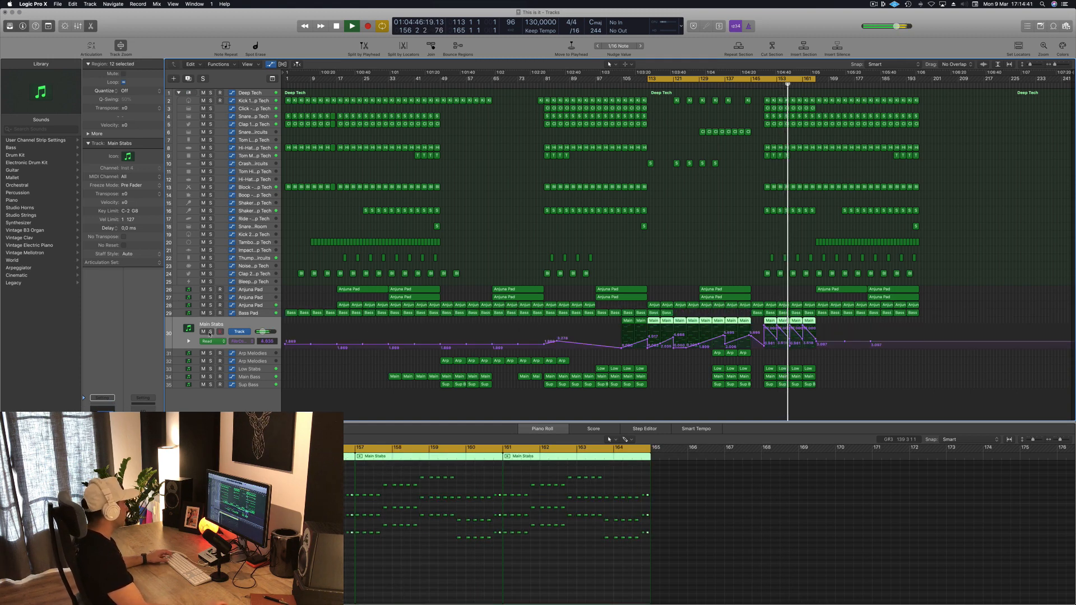
click(210, 331)
click(210, 332)
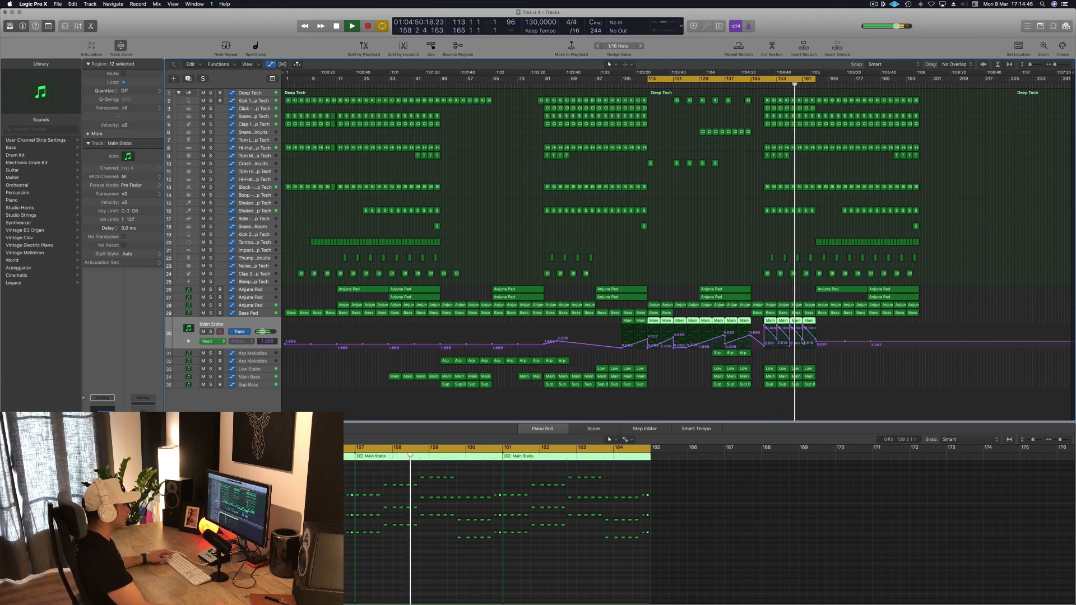
drag(802, 343, 816, 346)
click(816, 342)
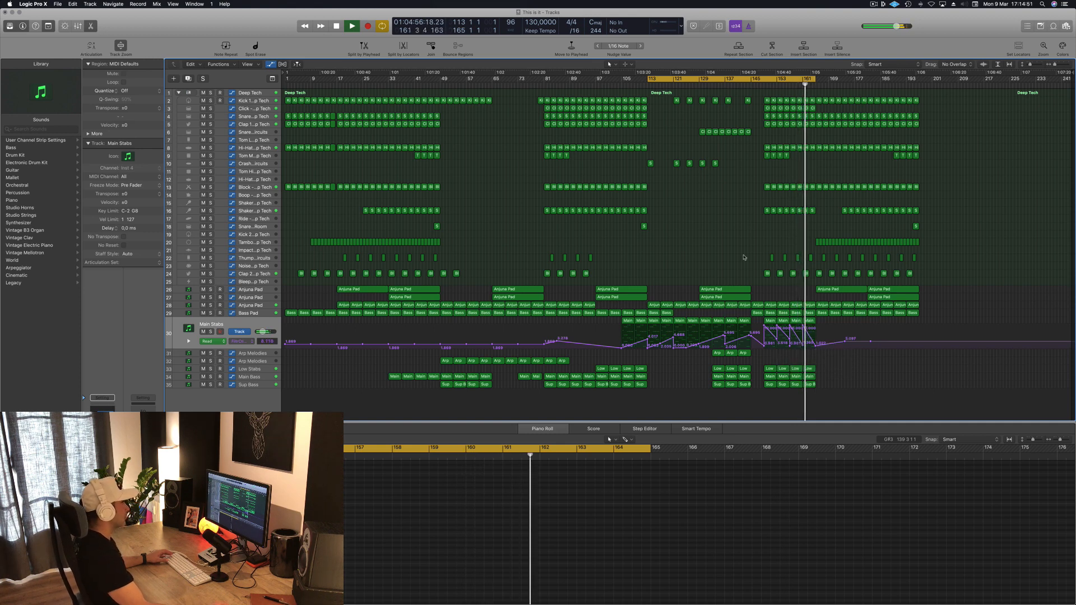
key(super+s)
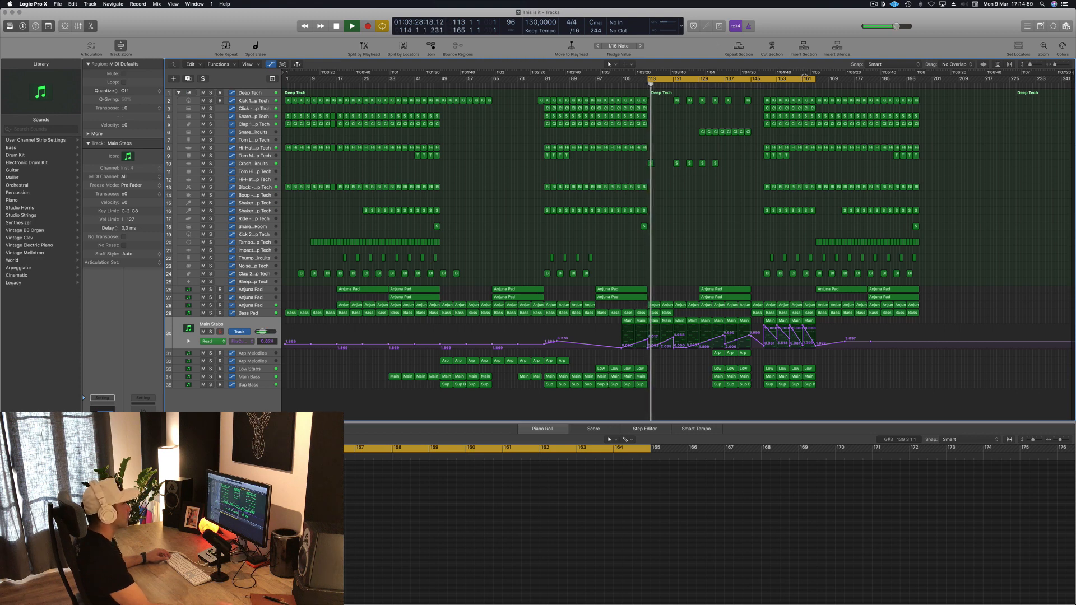
Extend the cycle range to bar 197 and copy the Main Bass regions from bars 33 to 49 to bar 165
drag(651, 78, 926, 84)
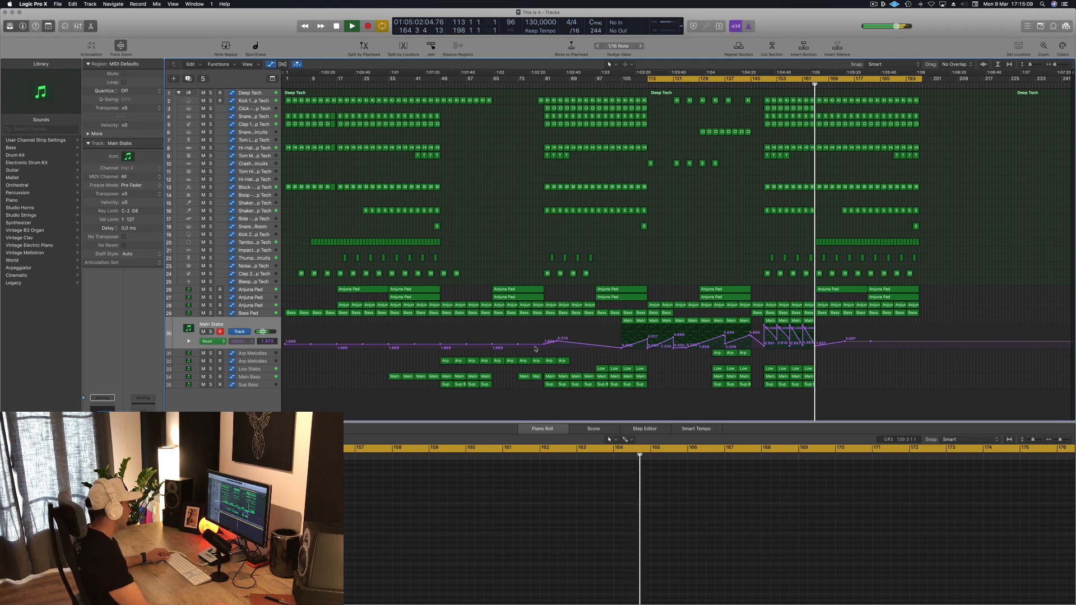
click(395, 377)
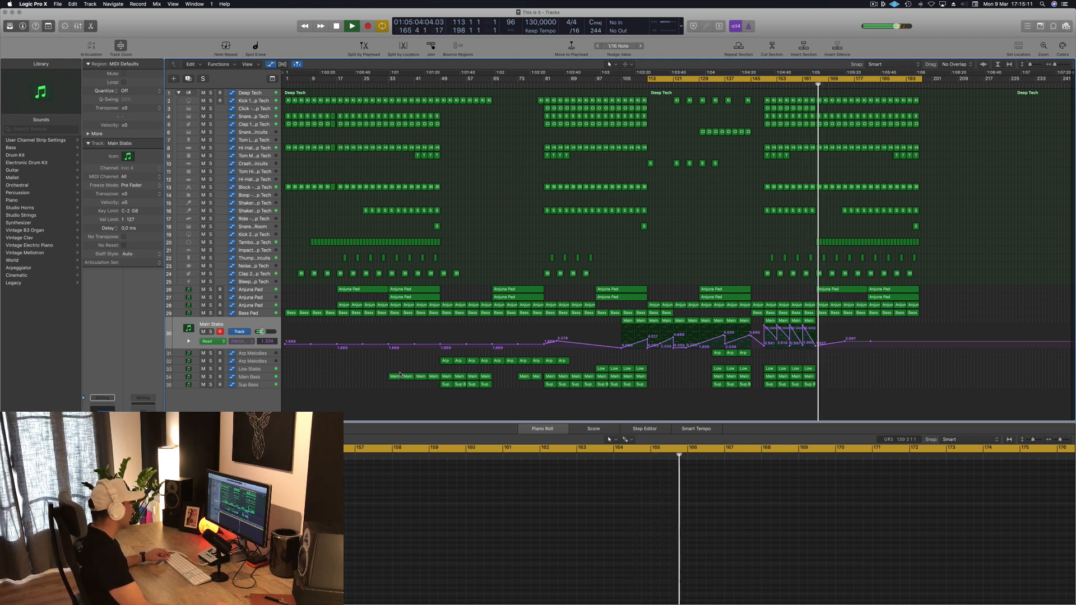
drag(395, 378, 852, 380)
Move the second track's Anjuna Pad region from bar 181 to 165, and rearrange the Shaker regions to fill bars 165 to 181 only
drag(893, 298, 842, 297)
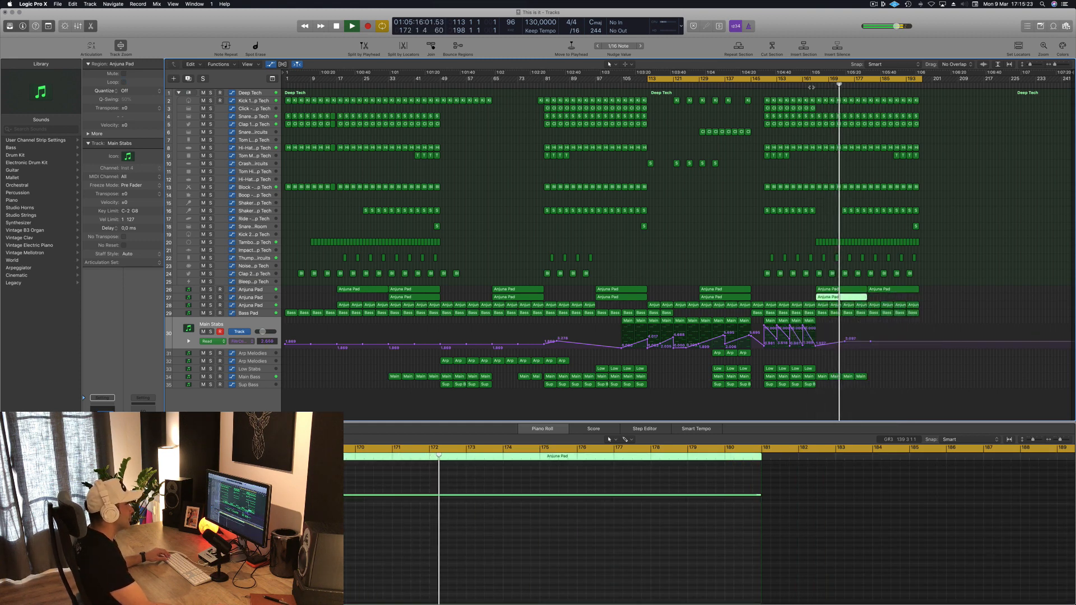
click(830, 228)
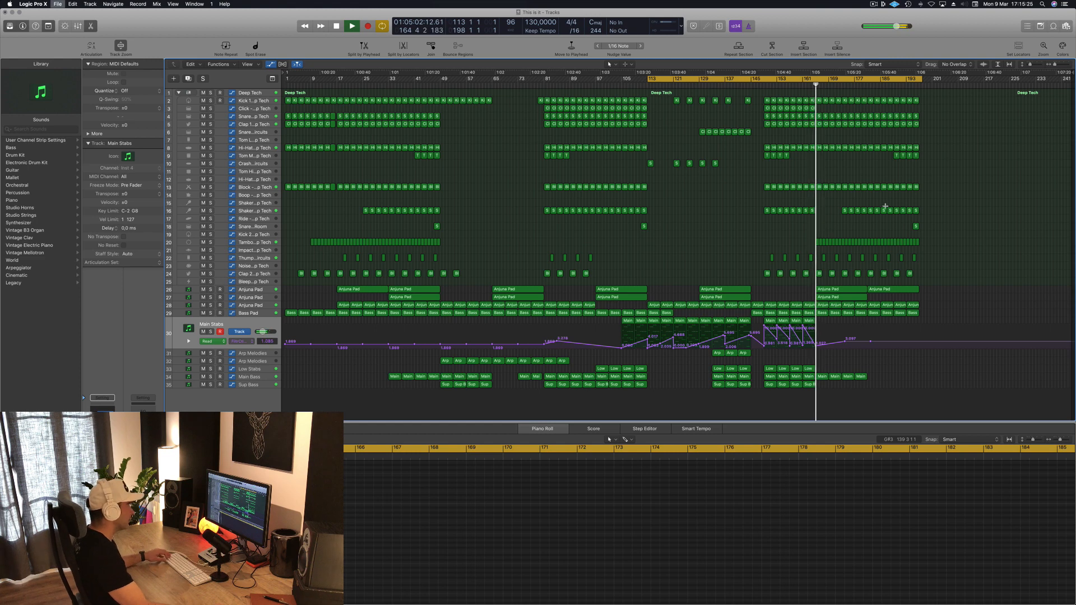
drag(920, 213, 871, 217)
key(Delete)
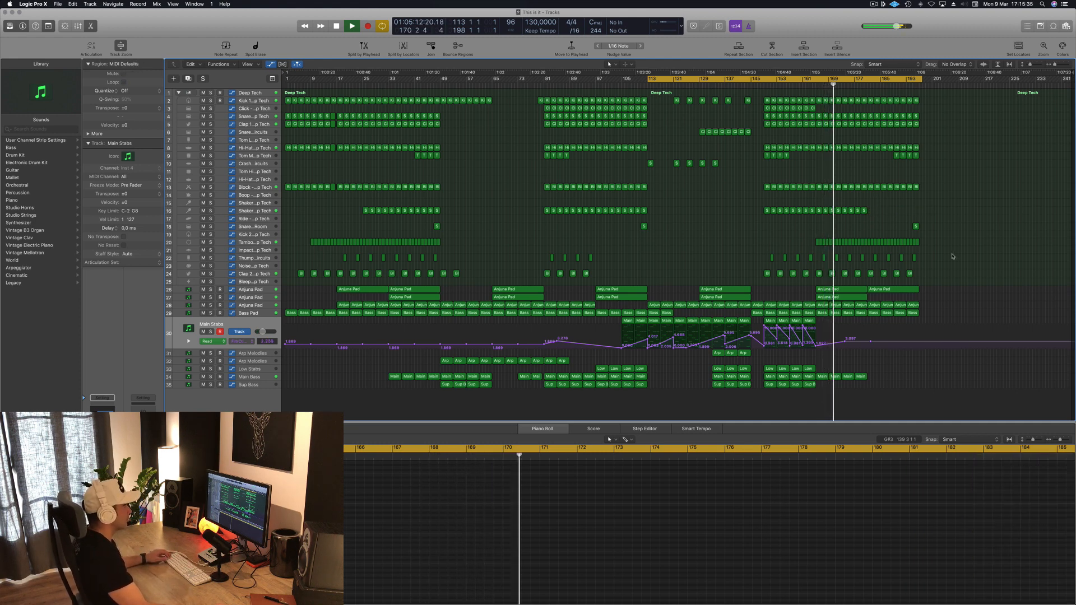
Delete the remaining long Anjuna Pad region at bar 181, save the project, and extend the cycle range to bar 201
click(889, 292)
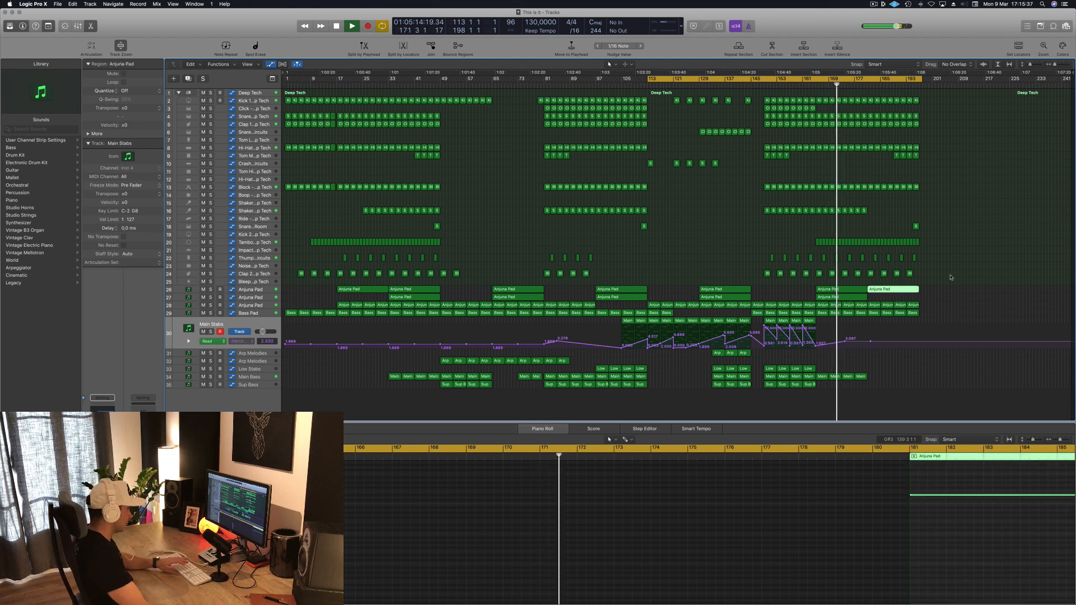
key(Delete)
key(super+s)
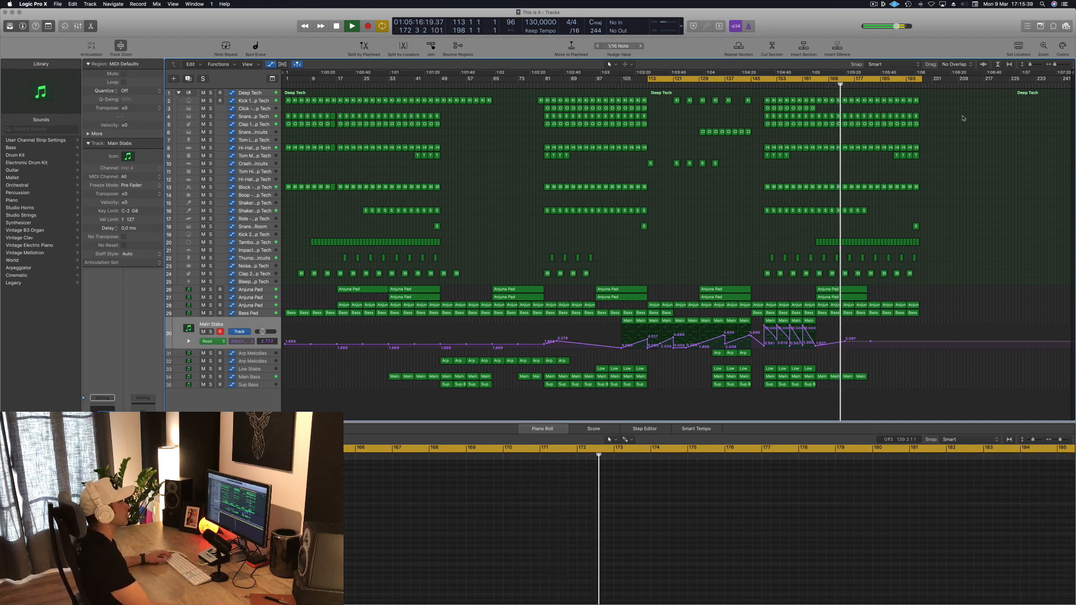
drag(922, 79, 933, 80)
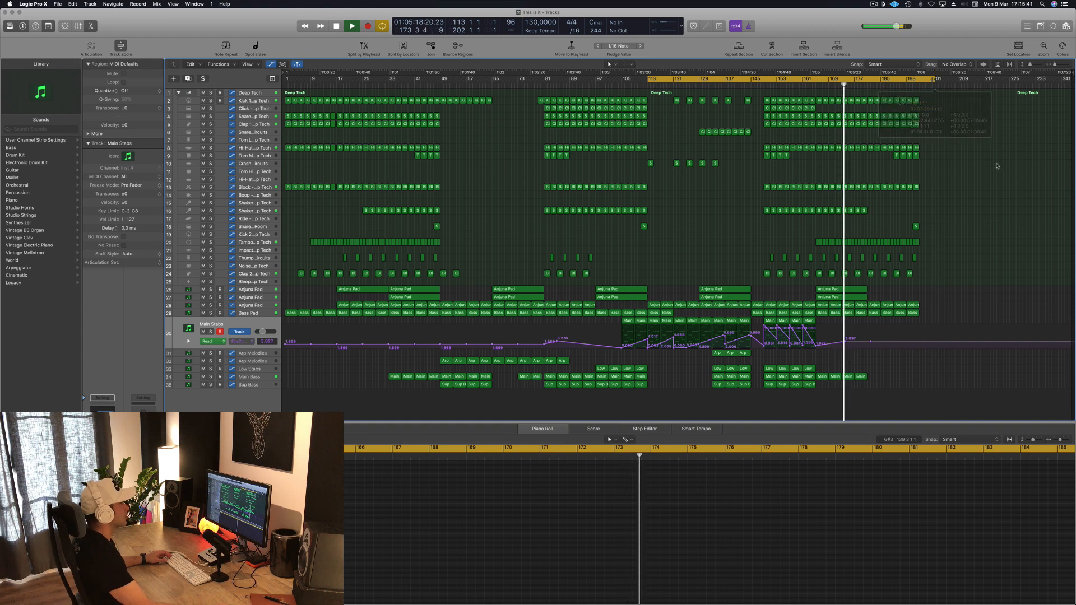